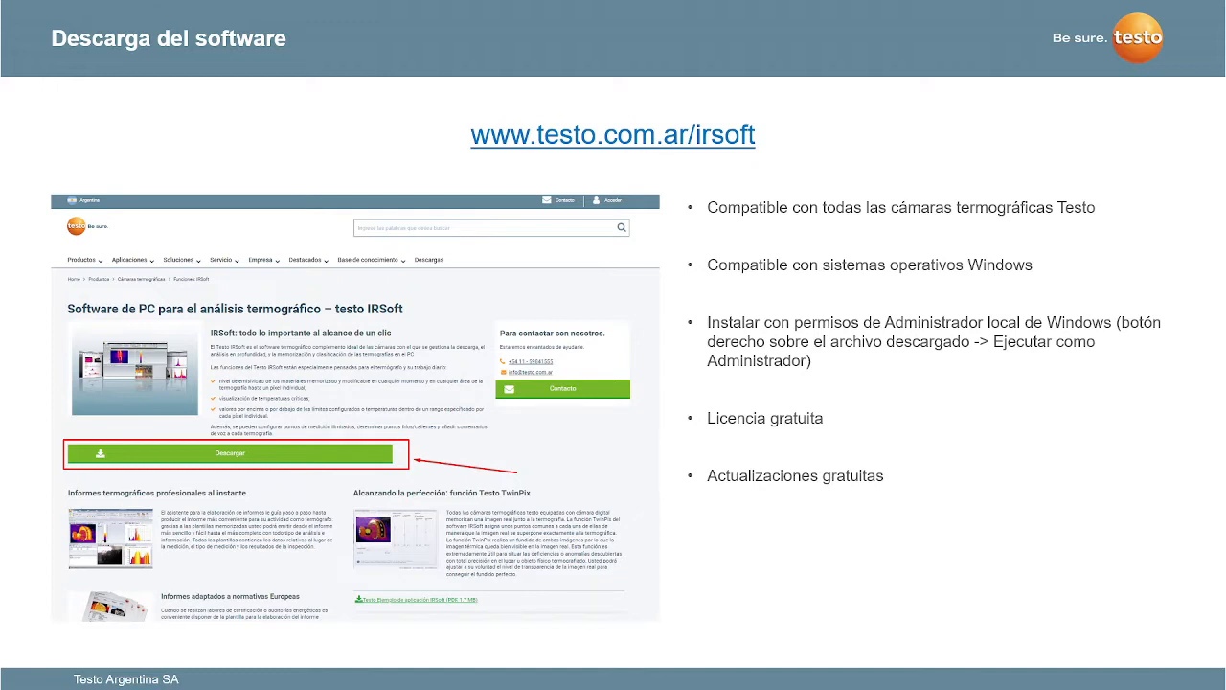
# - Switch from the PowerPoint download slide to the testo IRSoft window
pyautogui.hotkey('alt', 'Tab')
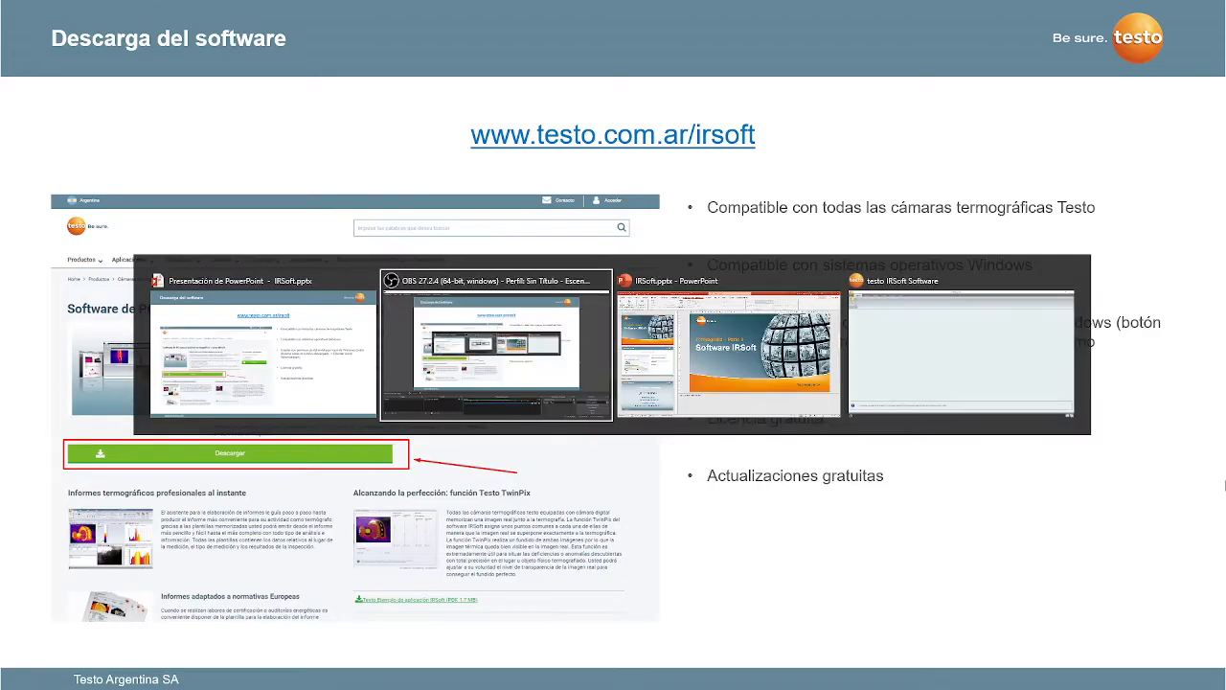
pyautogui.press('Tab')
pyautogui.press('Tab')
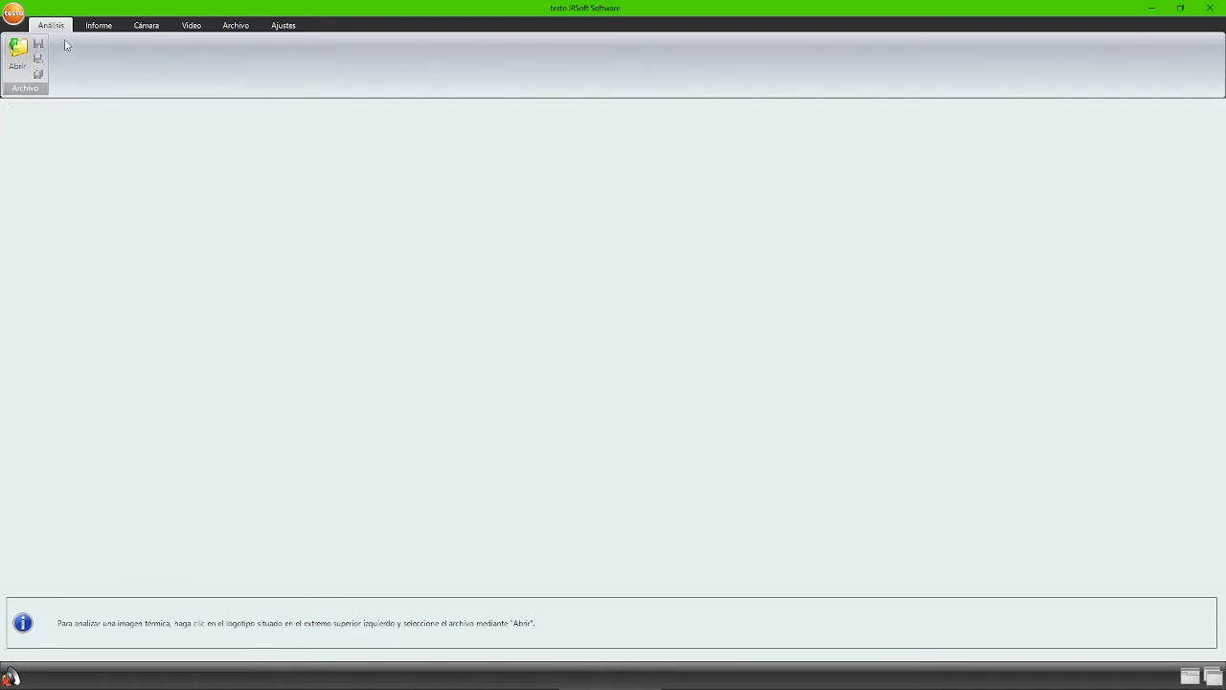
# - Open example01, example02, example03 and example06.BMT together from the Examples folder
pyautogui.click(19, 66)
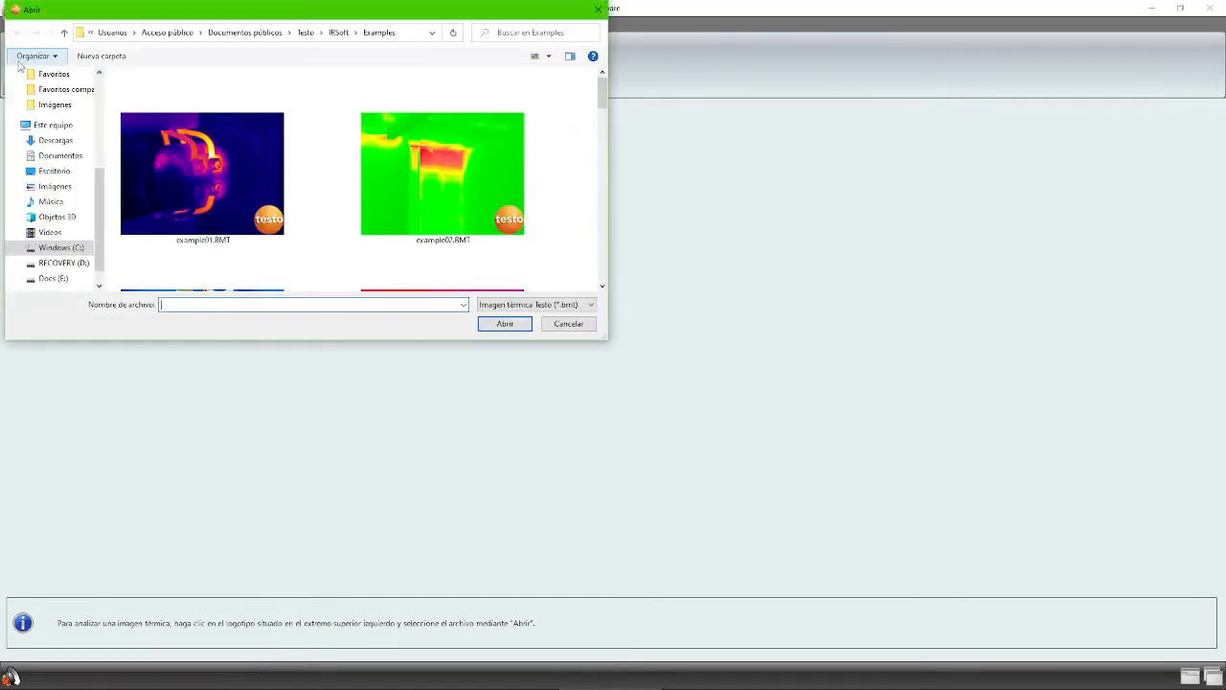
pyautogui.click(160, 135)
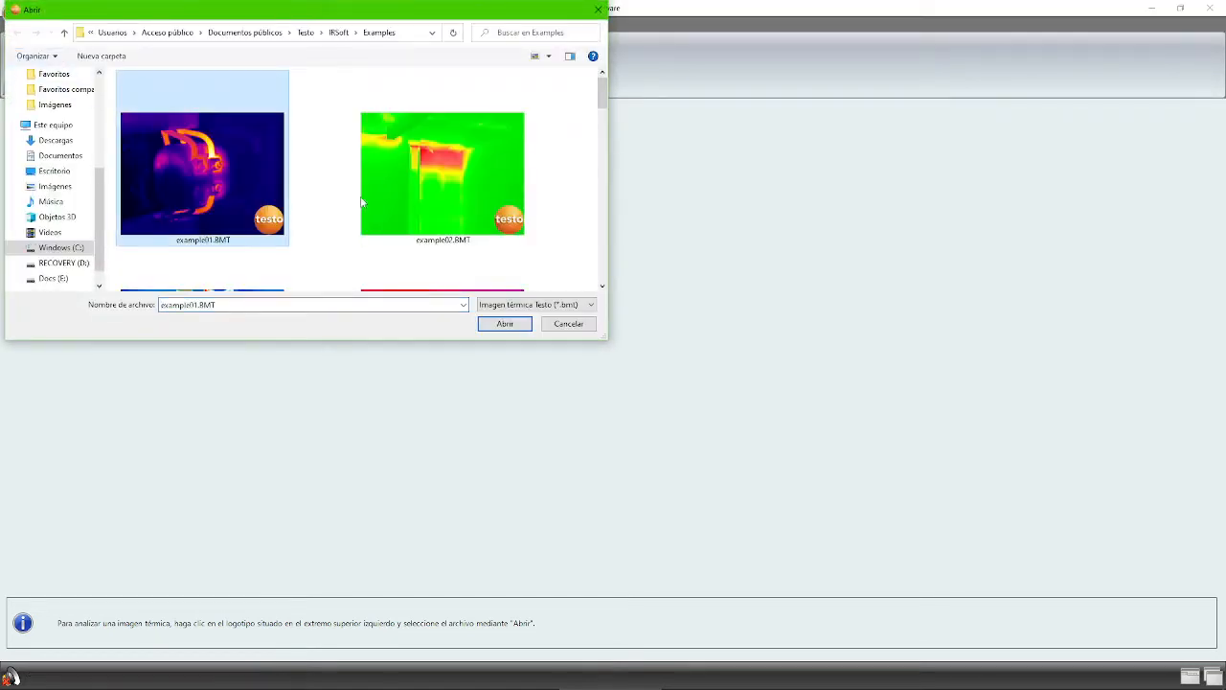
pyautogui.scroll(-1, 601, 107)
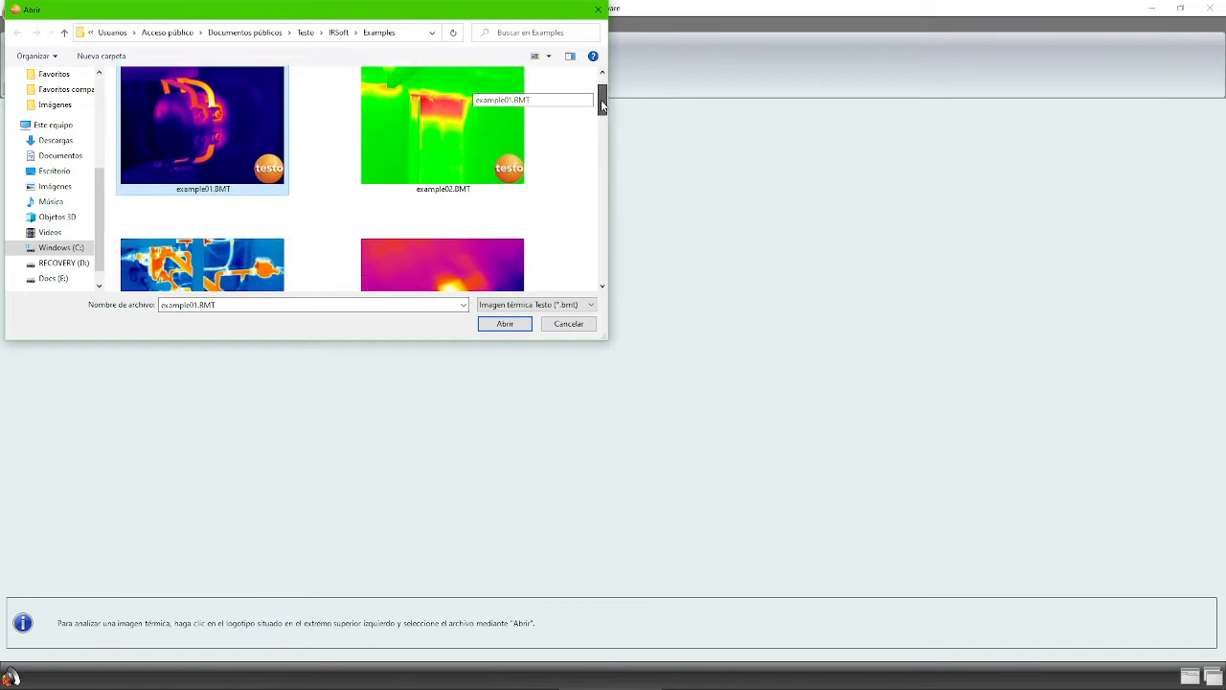
pyautogui.keyDown('ctrl'); pyautogui.click(447, 135); pyautogui.keyUp('ctrl')
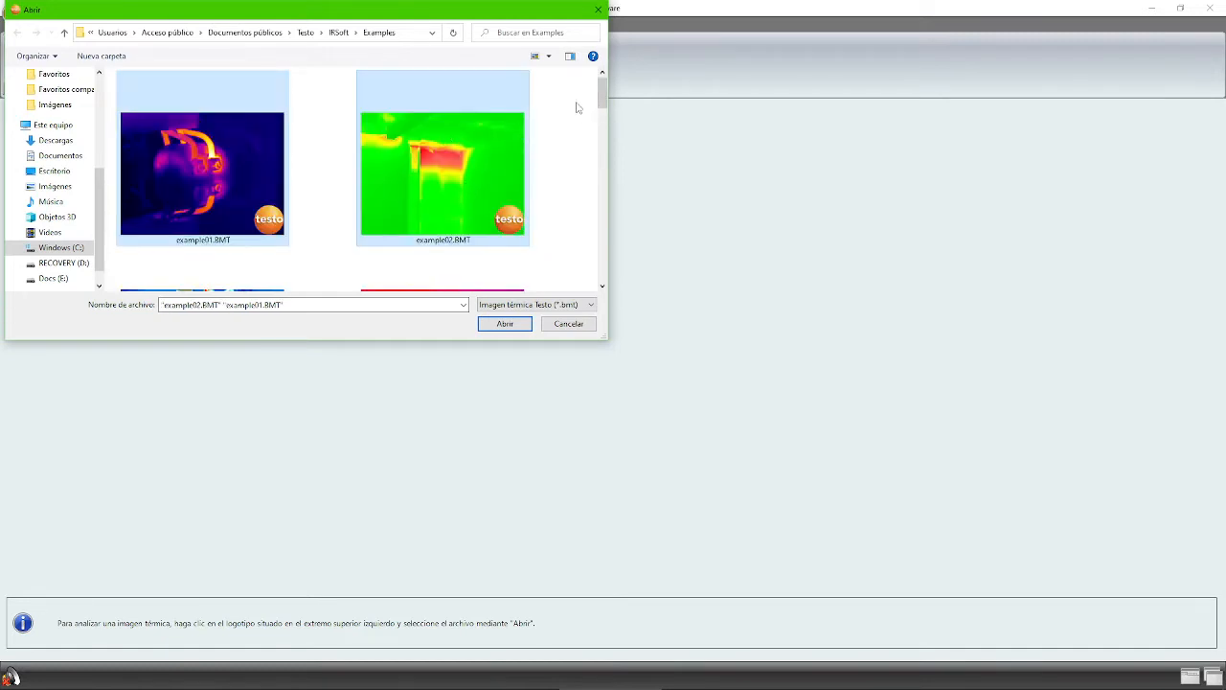
pyautogui.moveTo(602, 89); pyautogui.dragTo(601, 99)
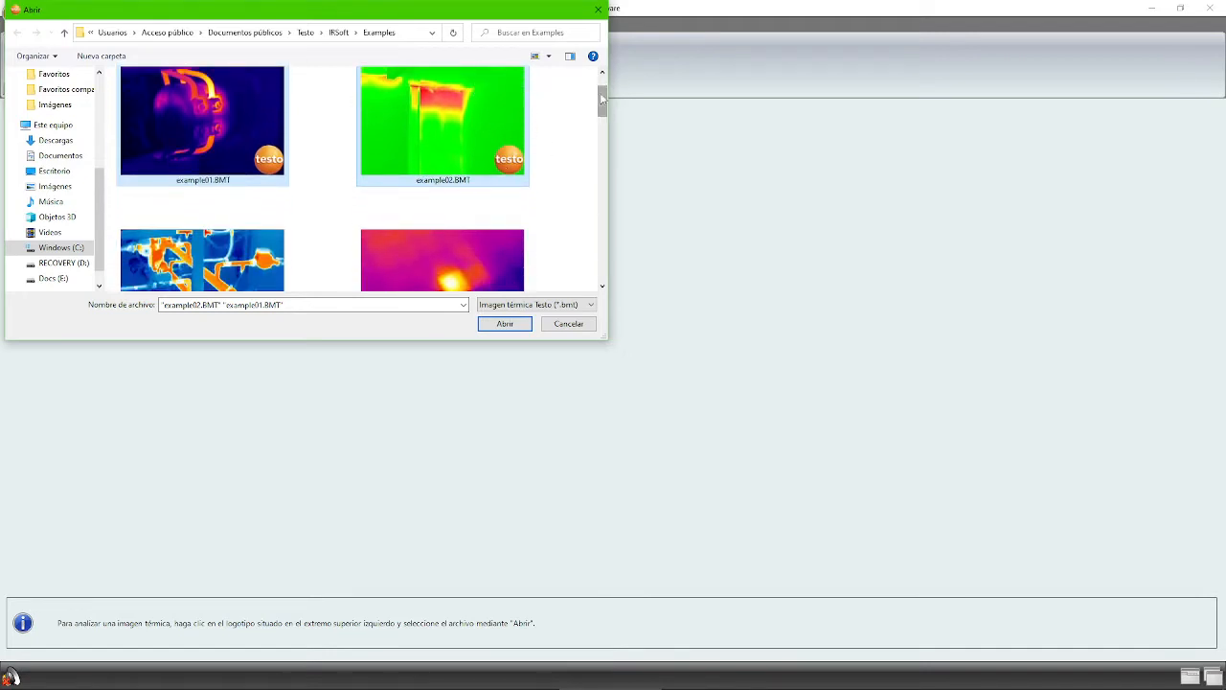
pyautogui.moveTo(602, 98); pyautogui.dragTo(601, 116)
pyautogui.keyDown('ctrl'); pyautogui.click(239, 192); pyautogui.keyUp('ctrl')
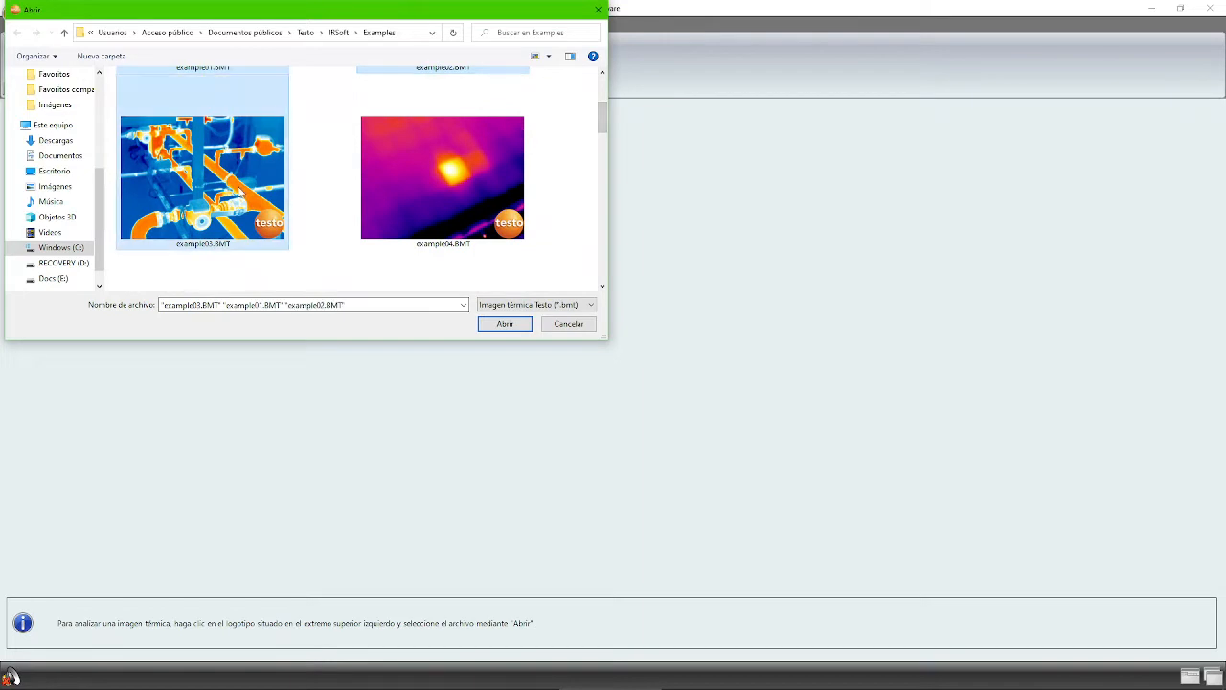
pyautogui.click(603, 146)
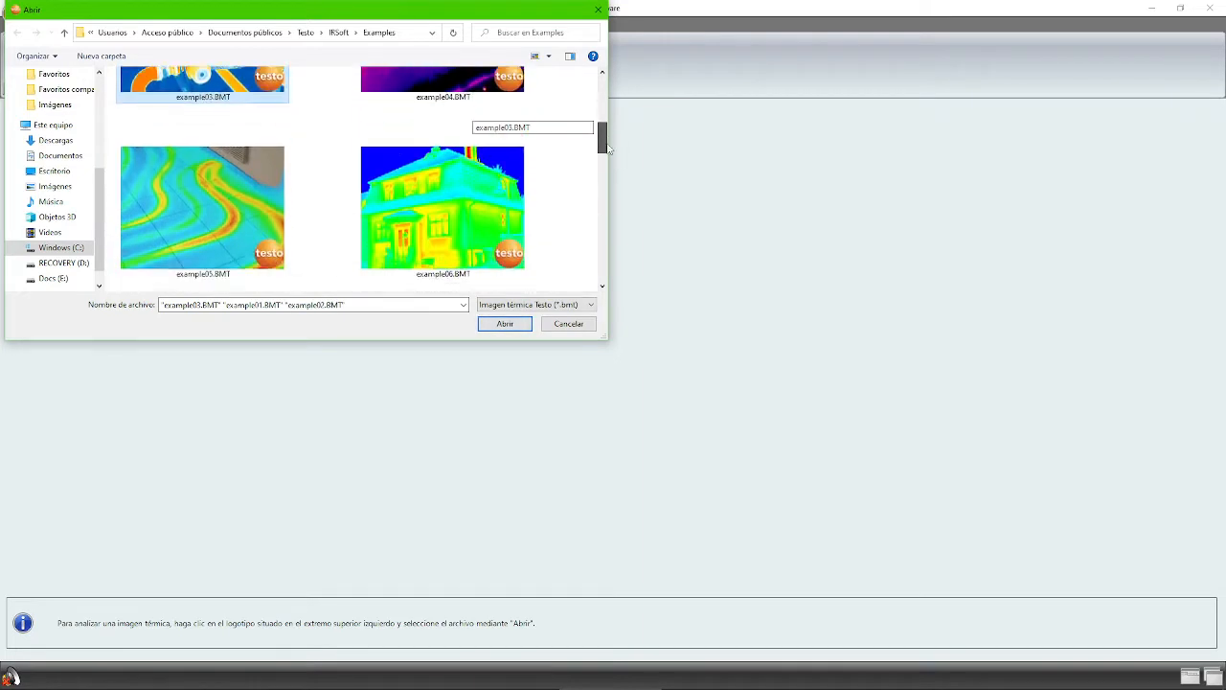
pyautogui.keyDown('ctrl'); pyautogui.click(459, 182); pyautogui.keyUp('ctrl')
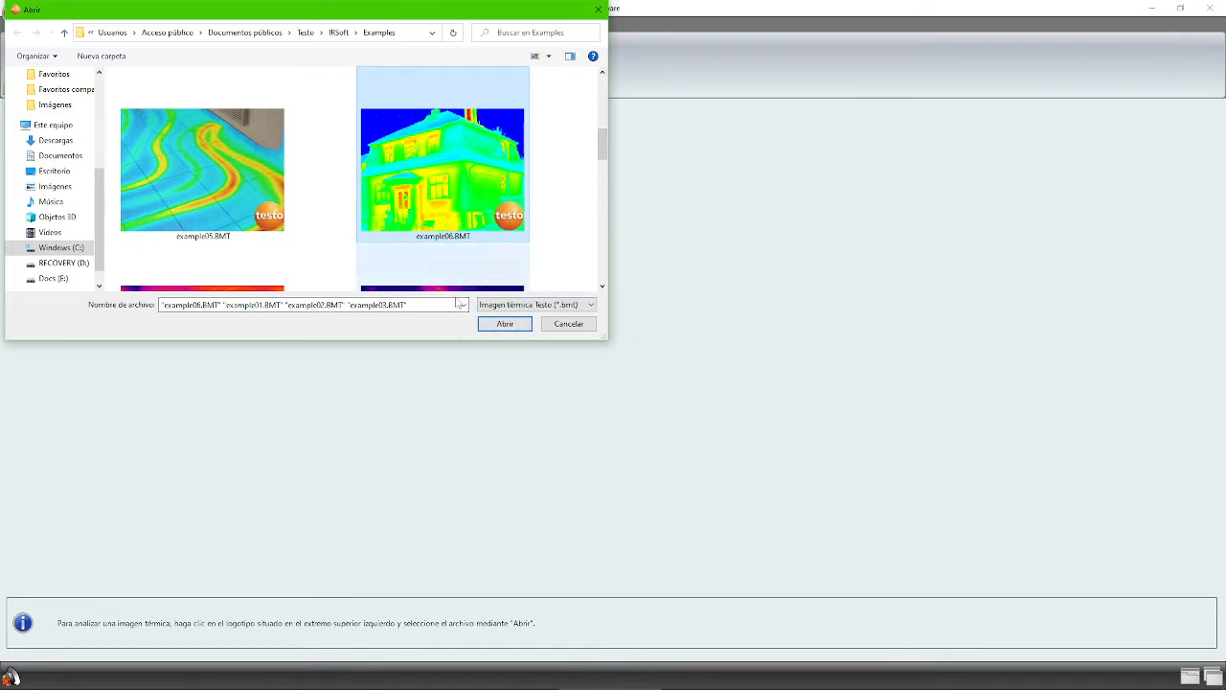
pyautogui.click(500, 326)
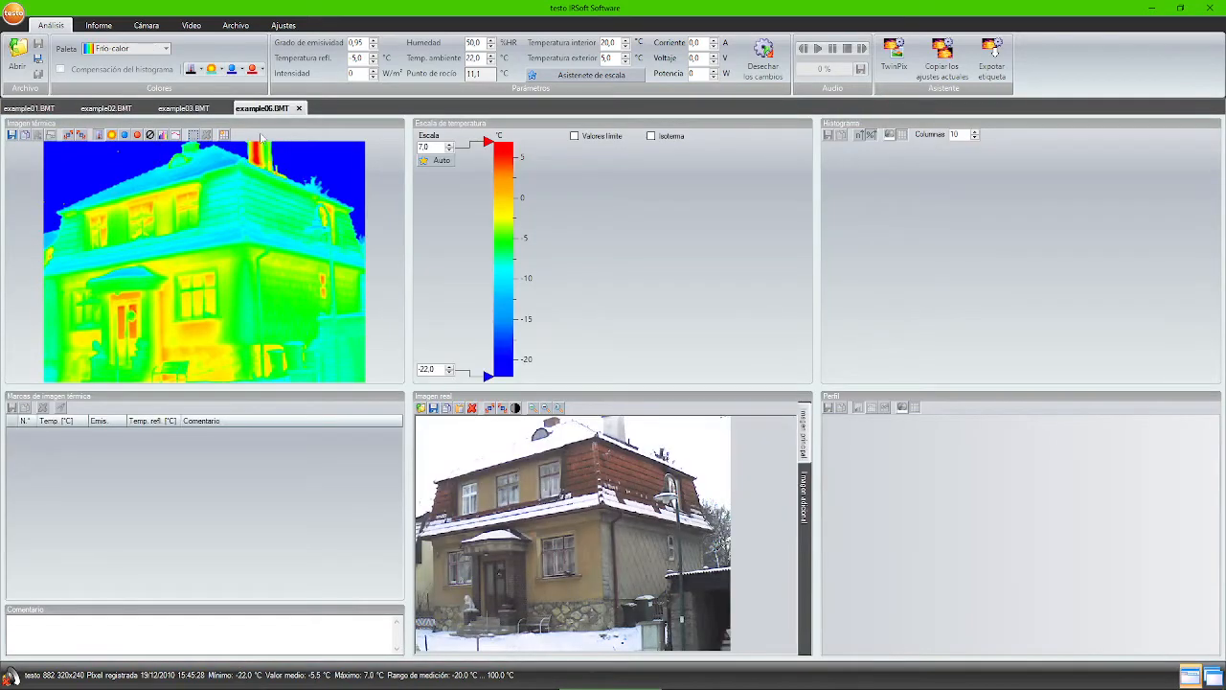
# - Display the example01.BMT switch thermogram and bring up the Ajustes settings
pyautogui.click(40, 110)
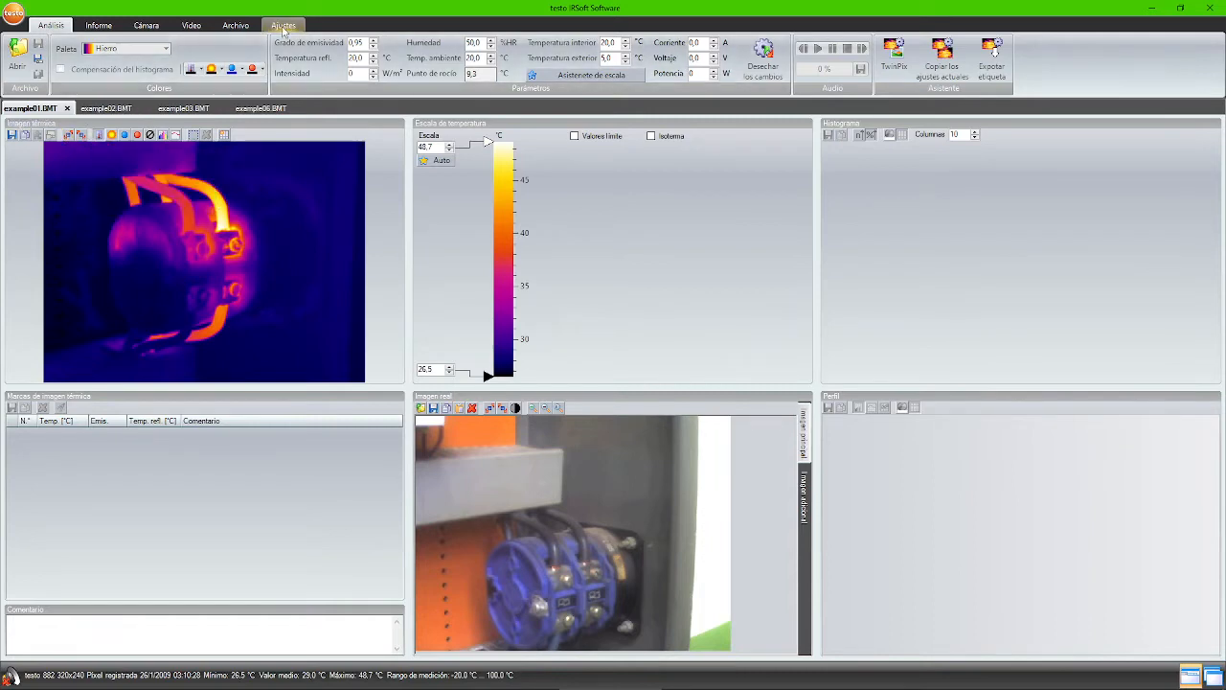
pyautogui.click(284, 26)
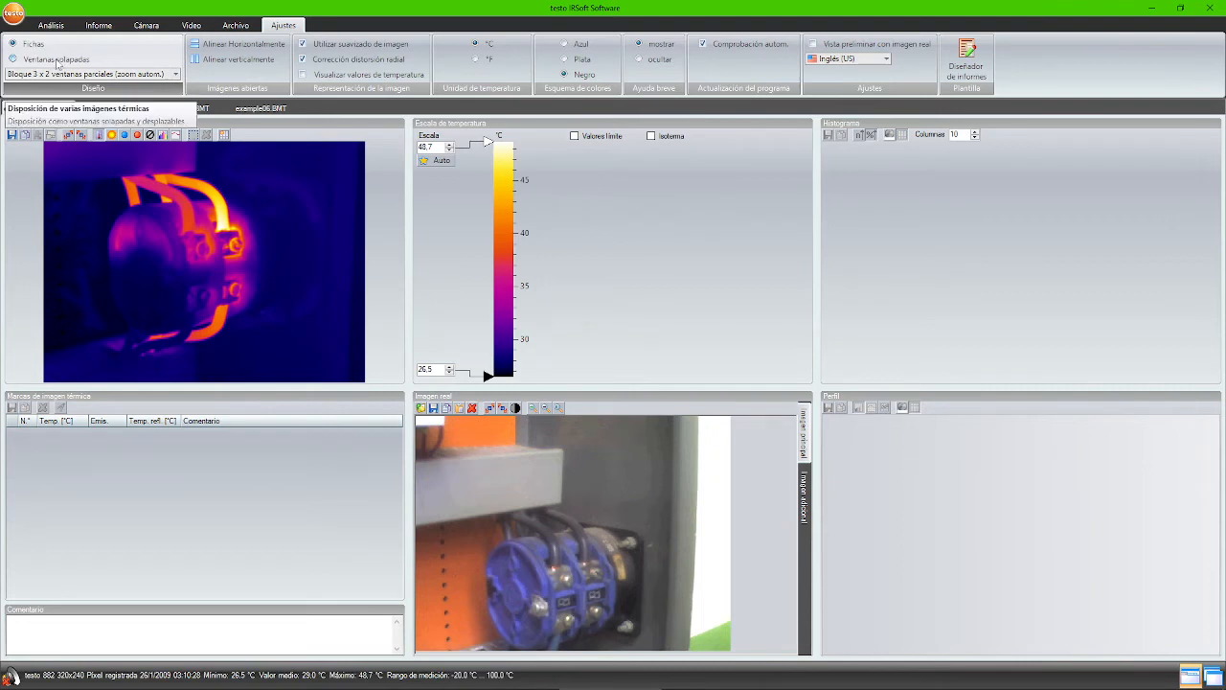
pyautogui.click(57, 63)
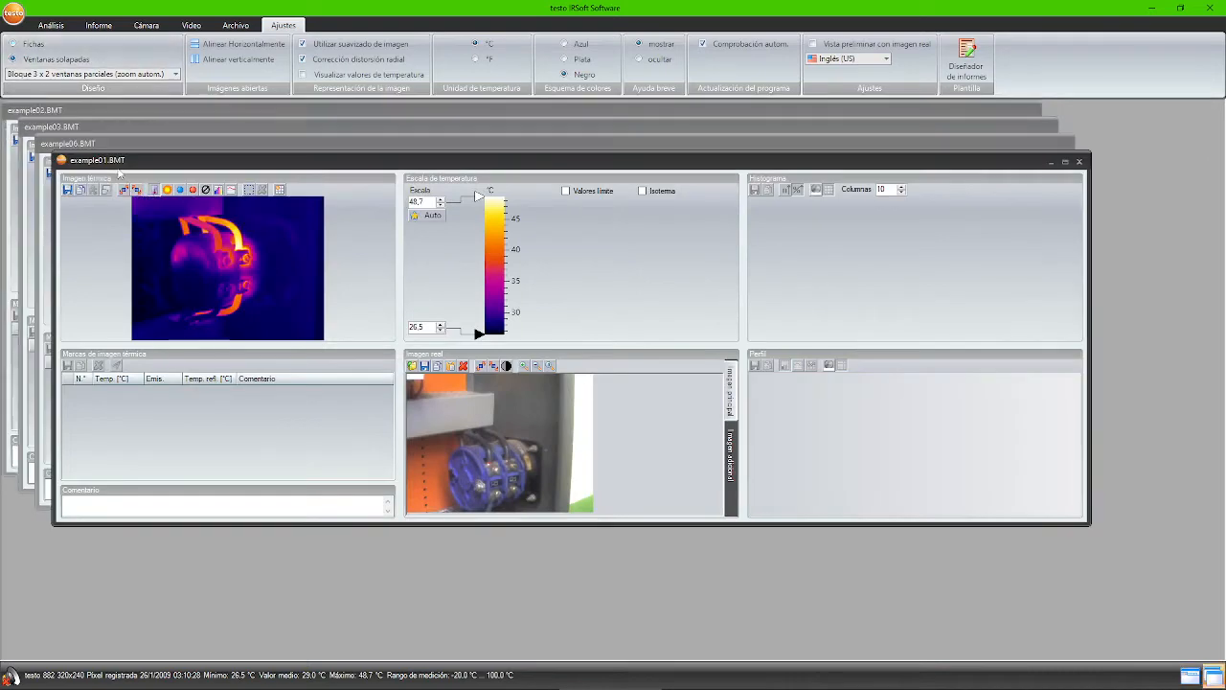
pyautogui.moveTo(119, 164); pyautogui.dragTo(126, 204)
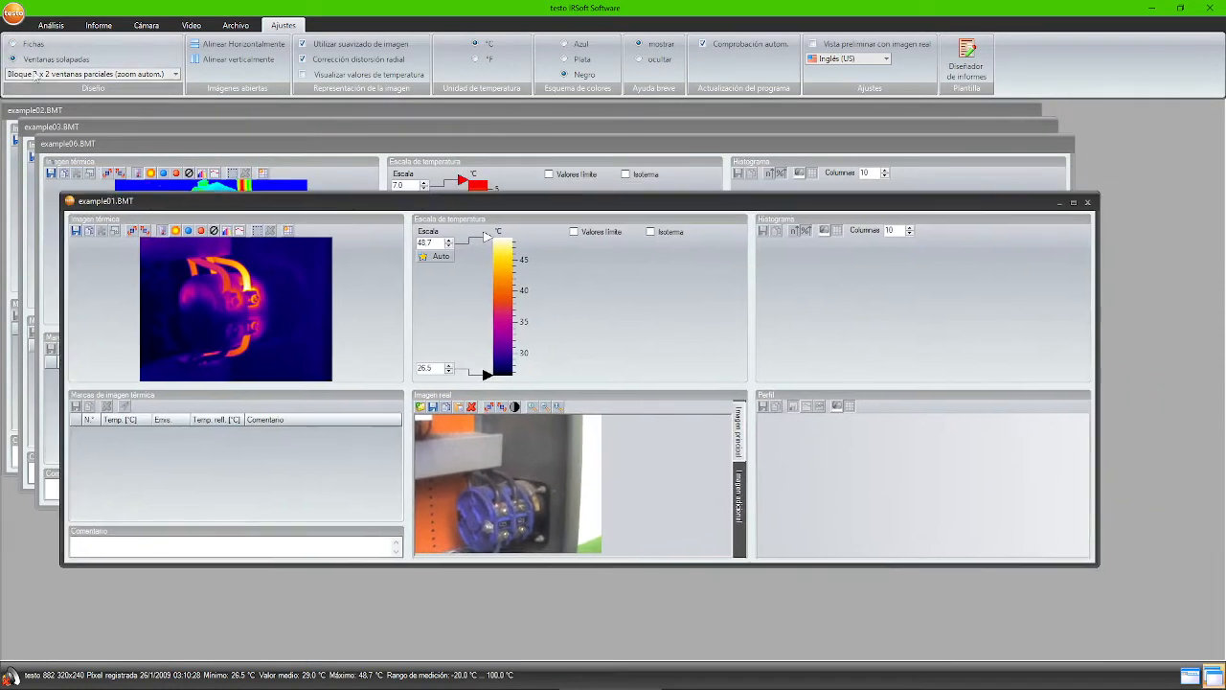
pyautogui.click(34, 46)
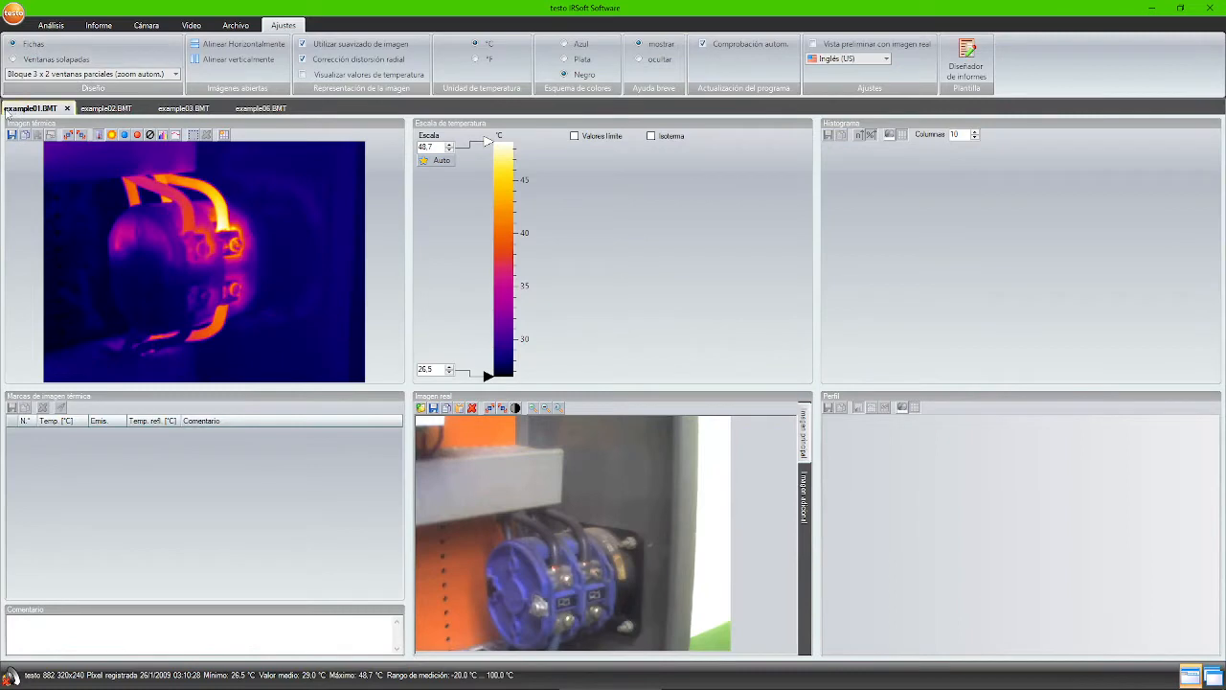
# - View the example02, example03 and example06 images, then bring up example06's tab options
pyautogui.click(107, 108)
pyautogui.click(172, 109)
pyautogui.click(252, 111)
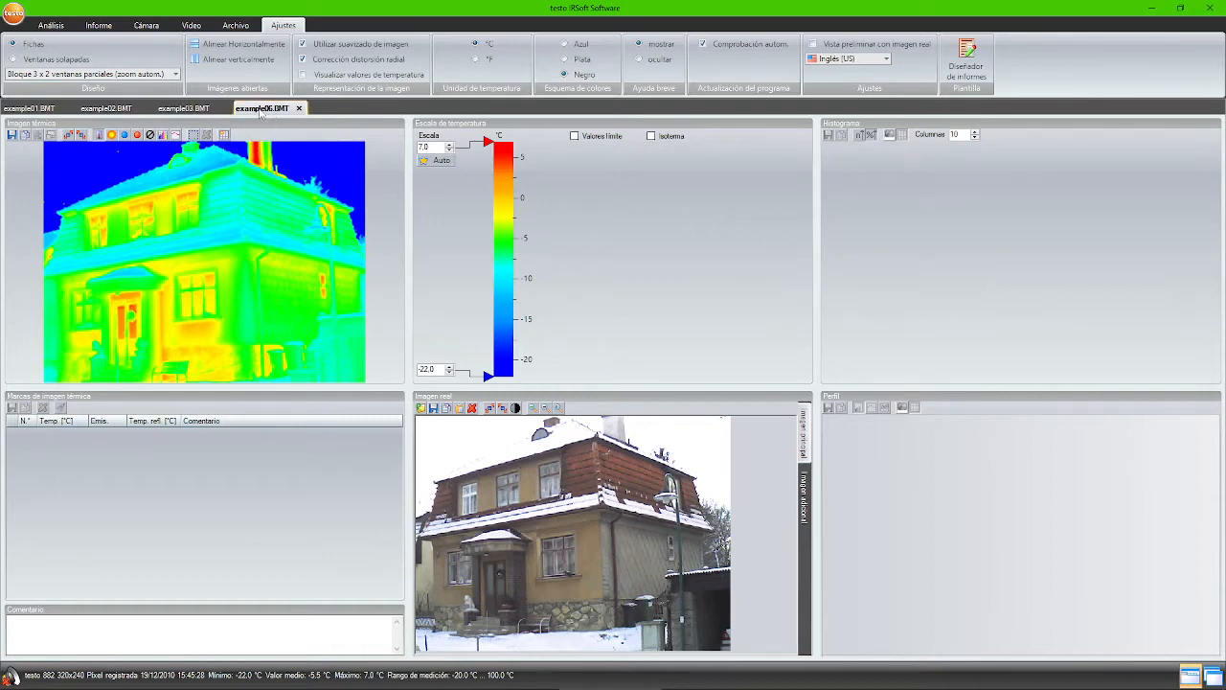
pyautogui.rightClick(261, 112)
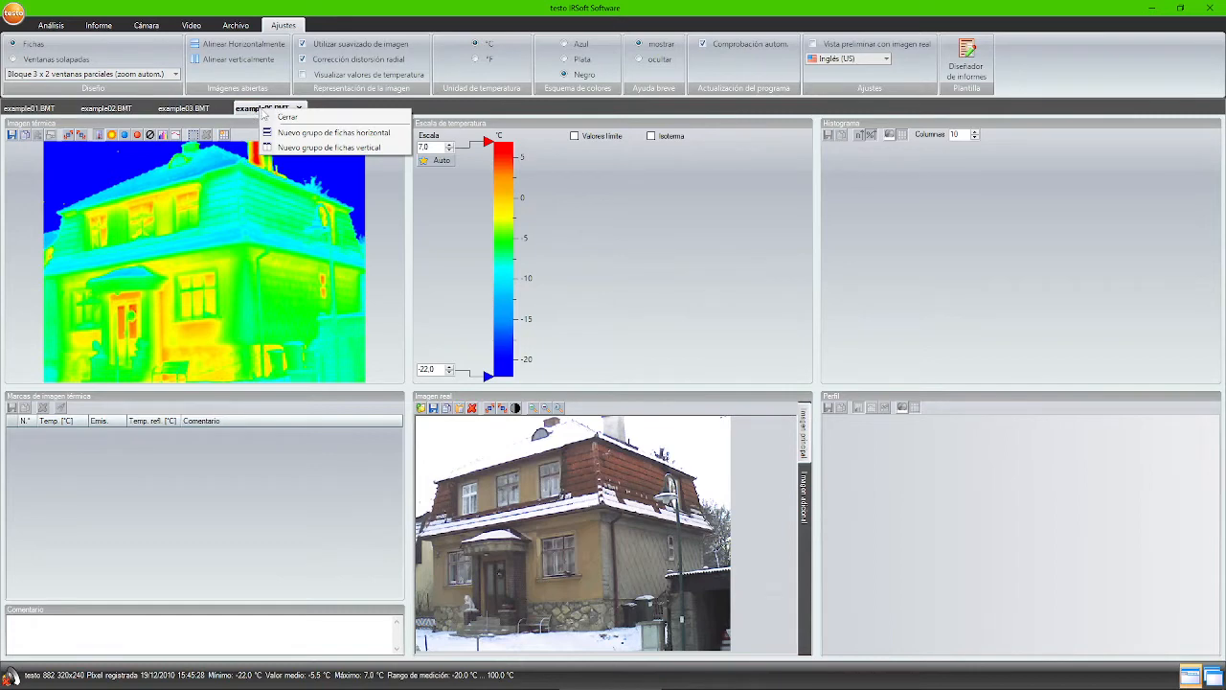
# - Split example06.BMT into a new vertical tab group beside example03
pyautogui.click(308, 148)
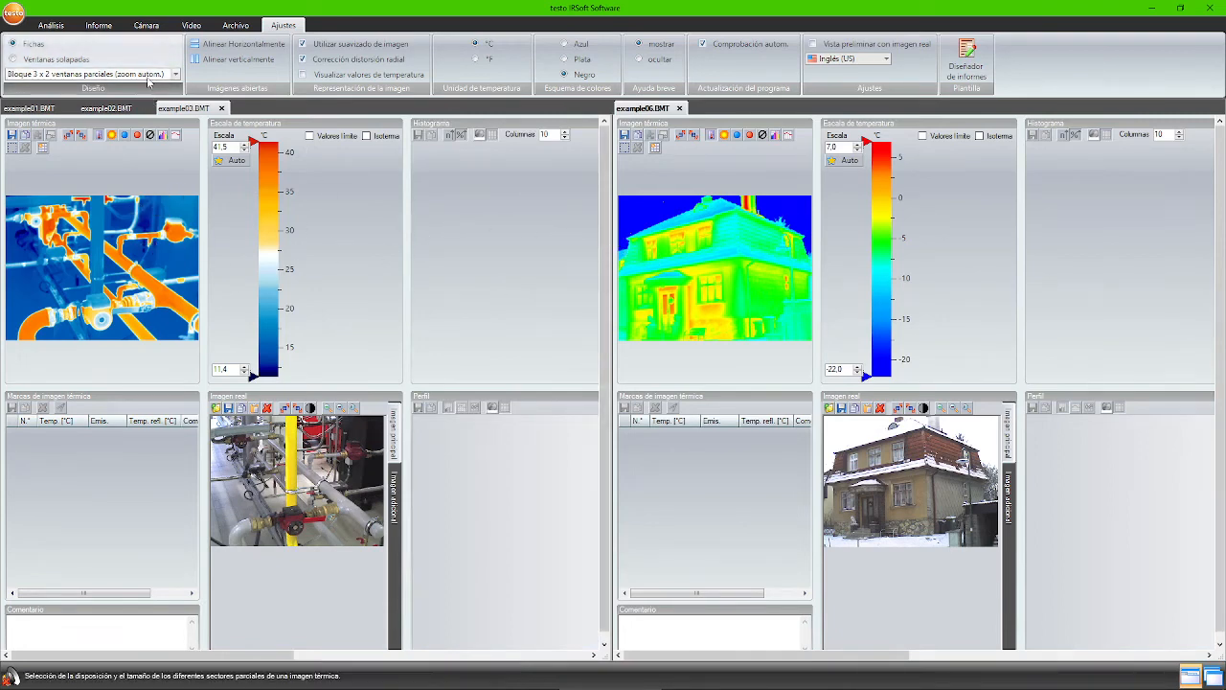
pyautogui.click(176, 74)
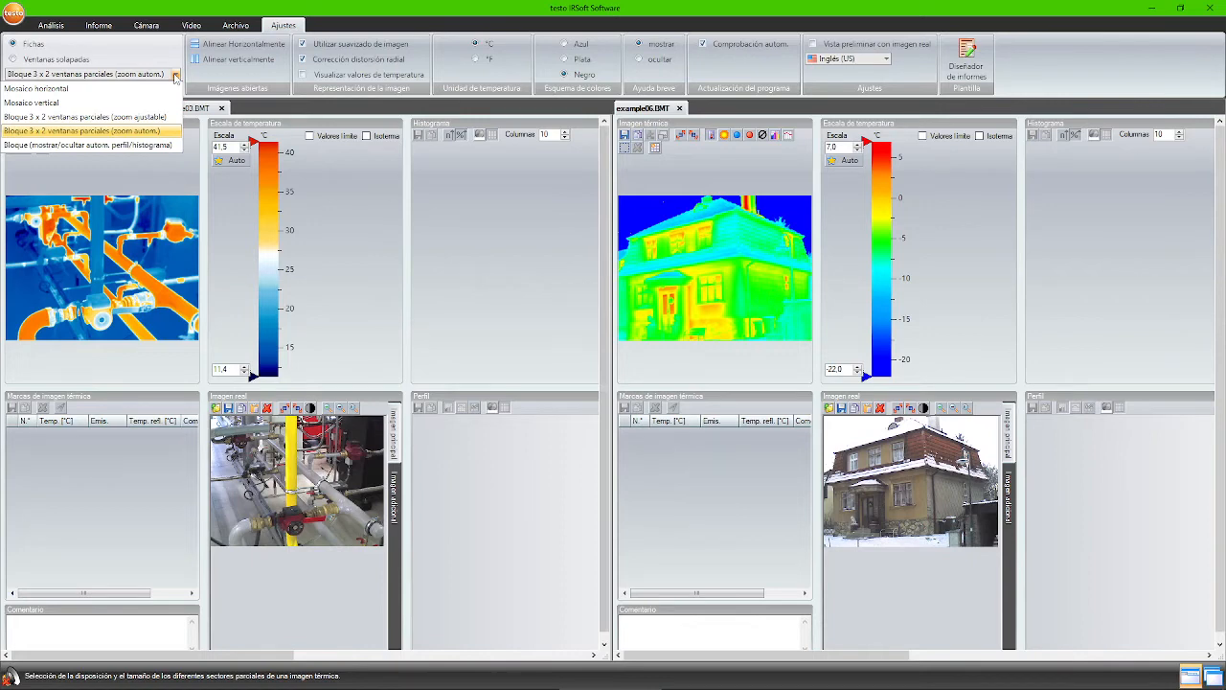
# - Apply the Mosaico horizontal layout and move example06.BMT back into the left tab group
pyautogui.click(117, 90)
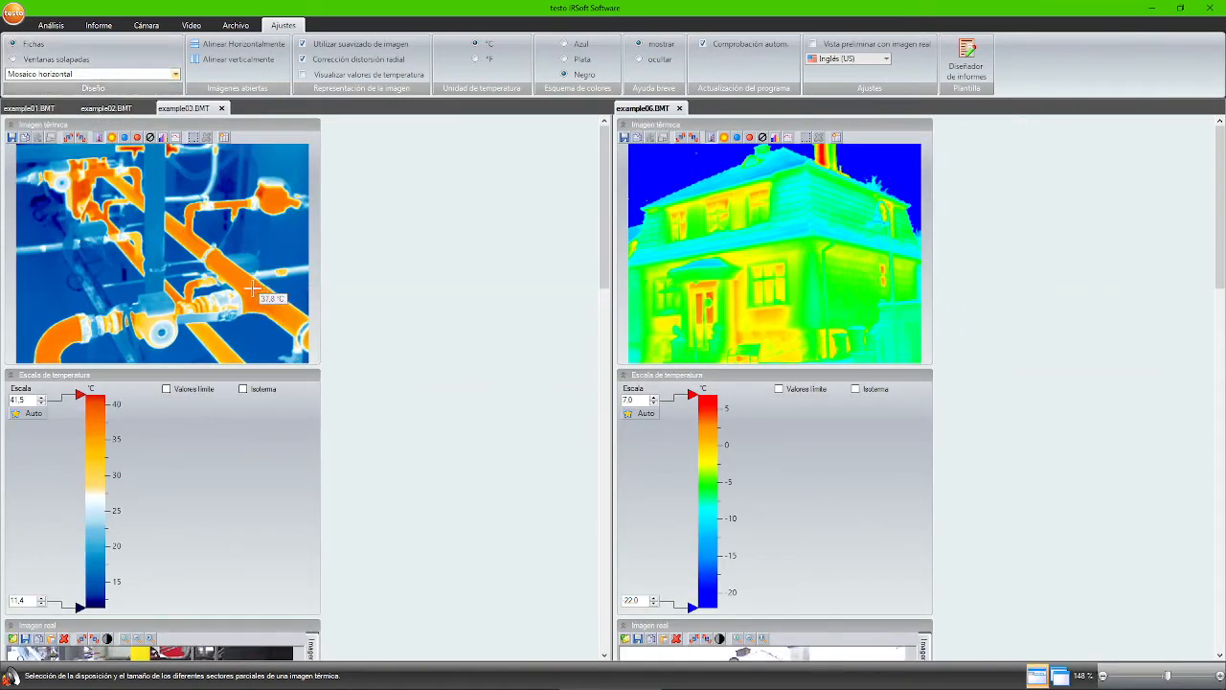
pyautogui.moveTo(602, 153)
pyautogui.mouseDown()
pyautogui.moveTo(590, 321)
pyautogui.moveTo(594, 153)
pyautogui.mouseUp()
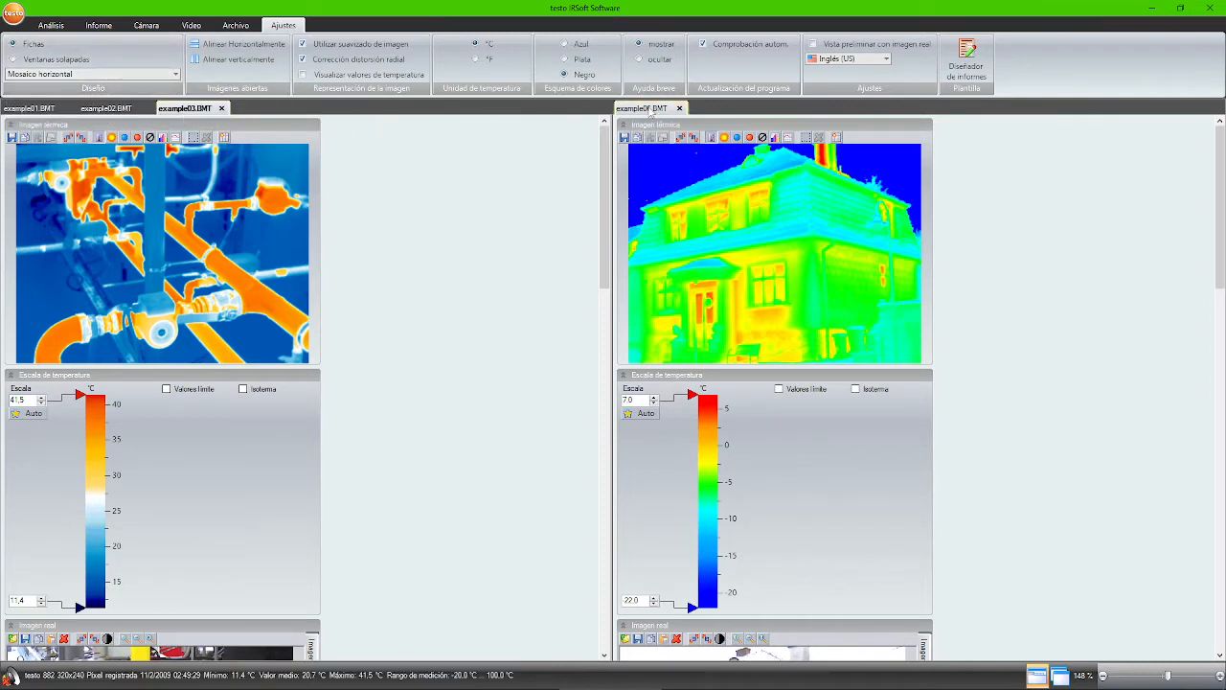
pyautogui.click(649, 109)
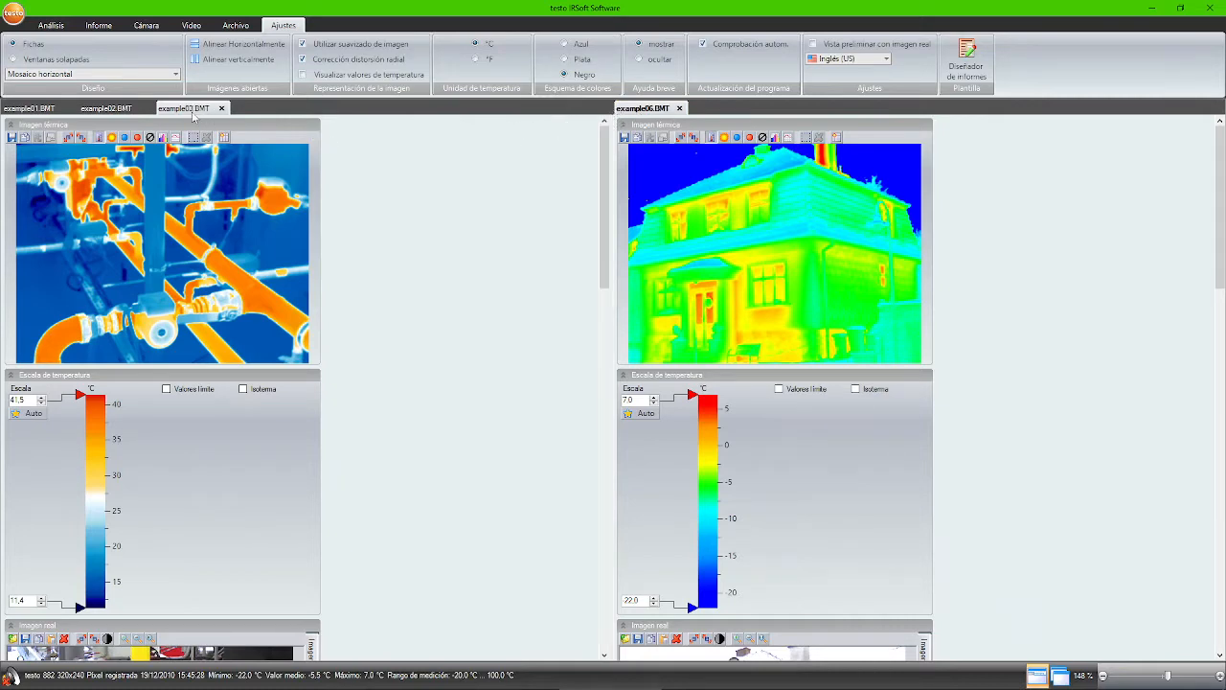
pyautogui.moveTo(193, 117); pyautogui.dragTo(191, 115)
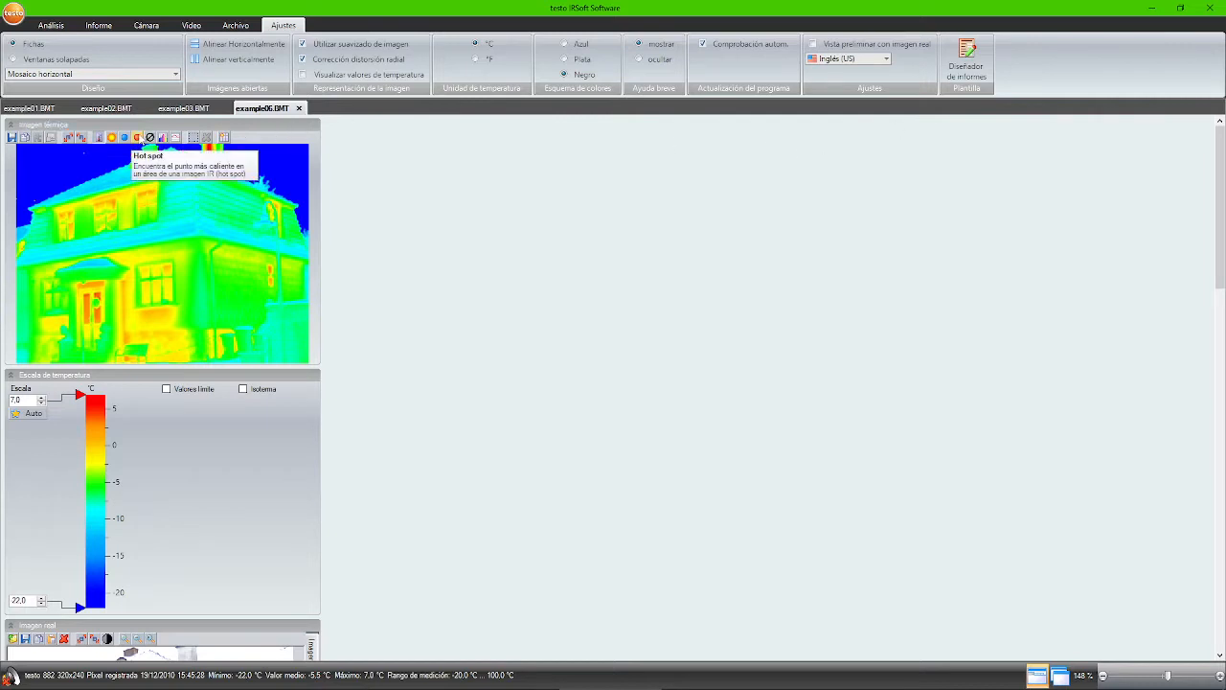
# - Put example06 in a new horizontal tab group below example03, using Mosaico vertical layout
pyautogui.rightClick(249, 112)
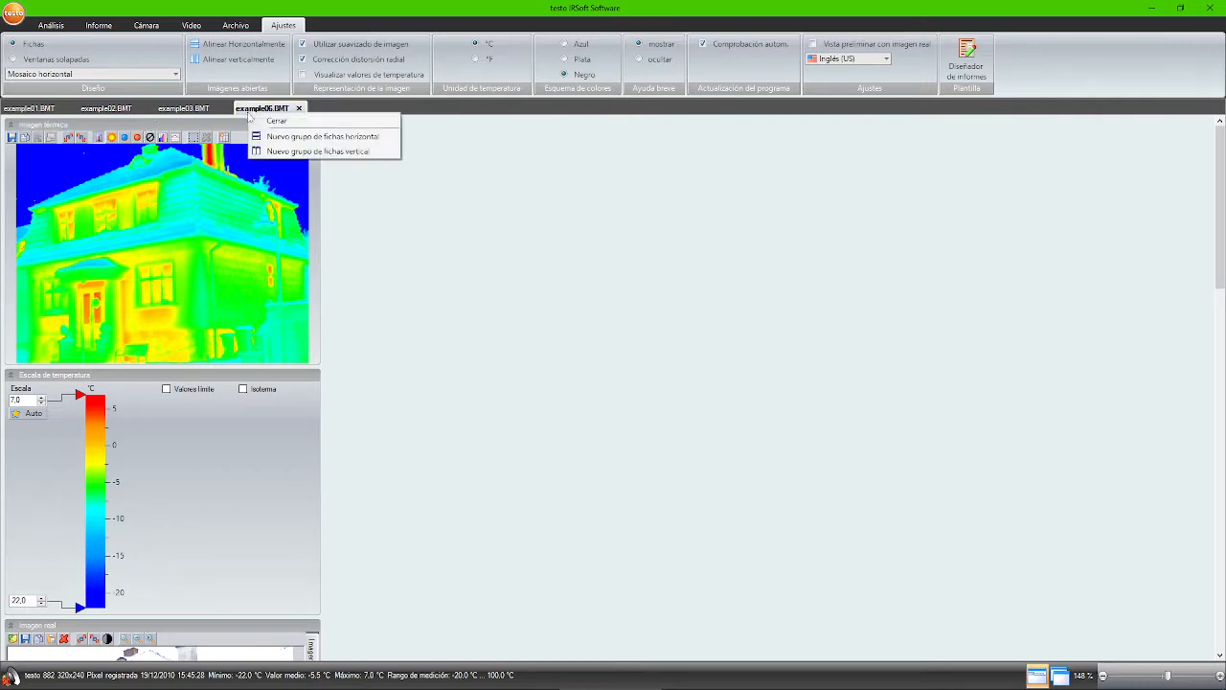
pyautogui.click(326, 137)
pyautogui.click(143, 77)
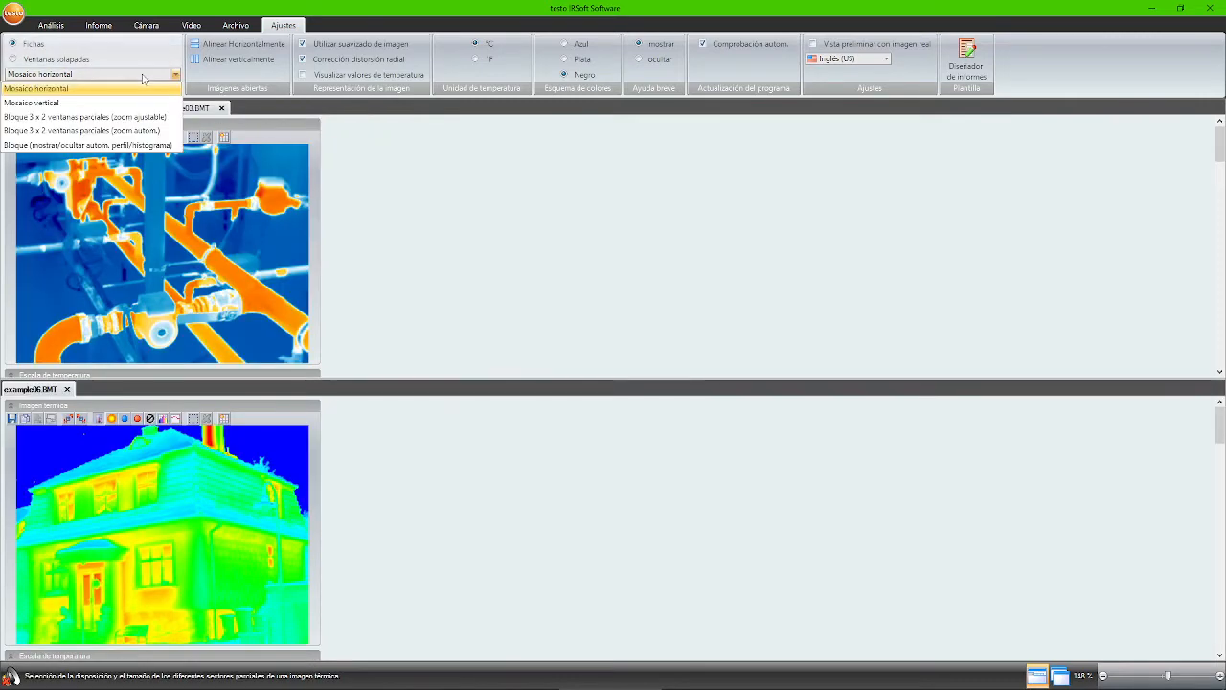
pyautogui.click(109, 103)
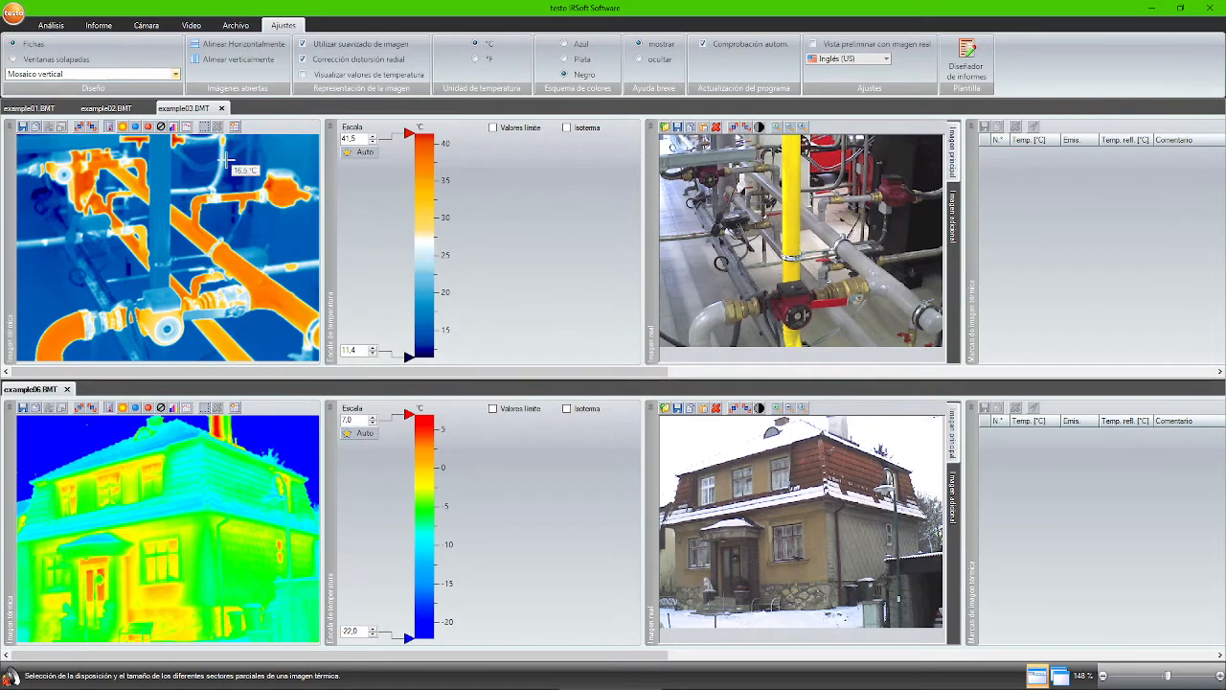
# - Merge example06.BMT into the upper group and apply Bloque 3 x 2 ventanas parciales (zoom autom.)
pyautogui.click(176, 74)
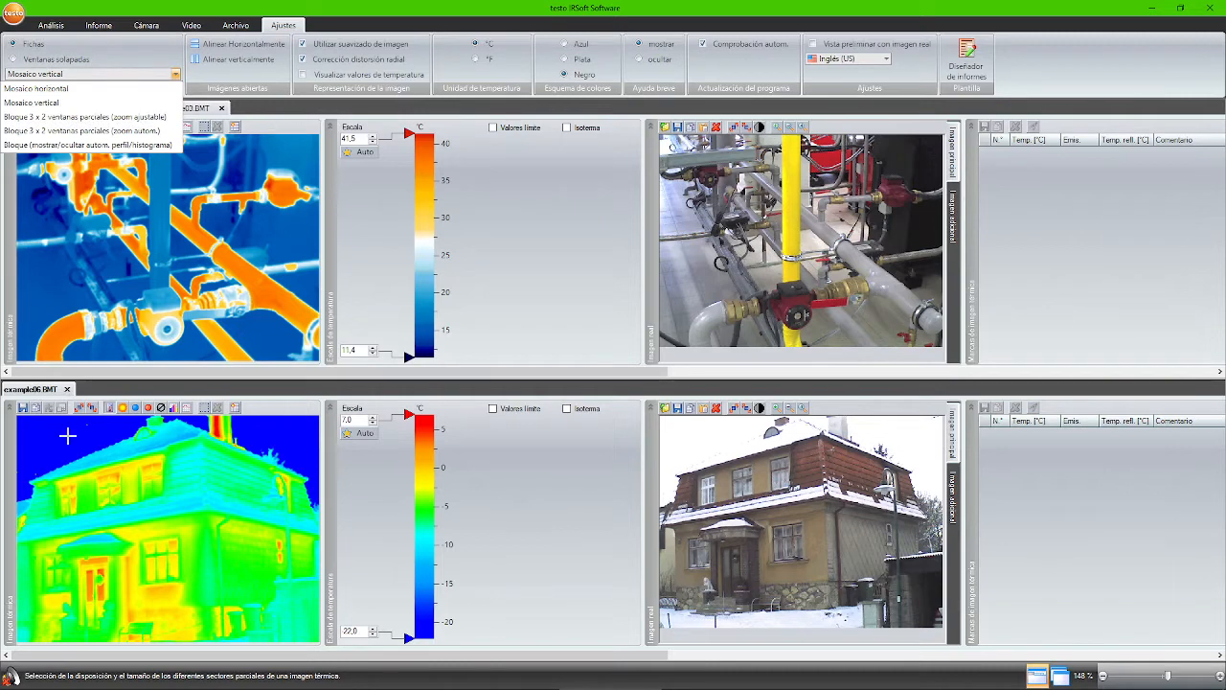
pyautogui.click(95, 389)
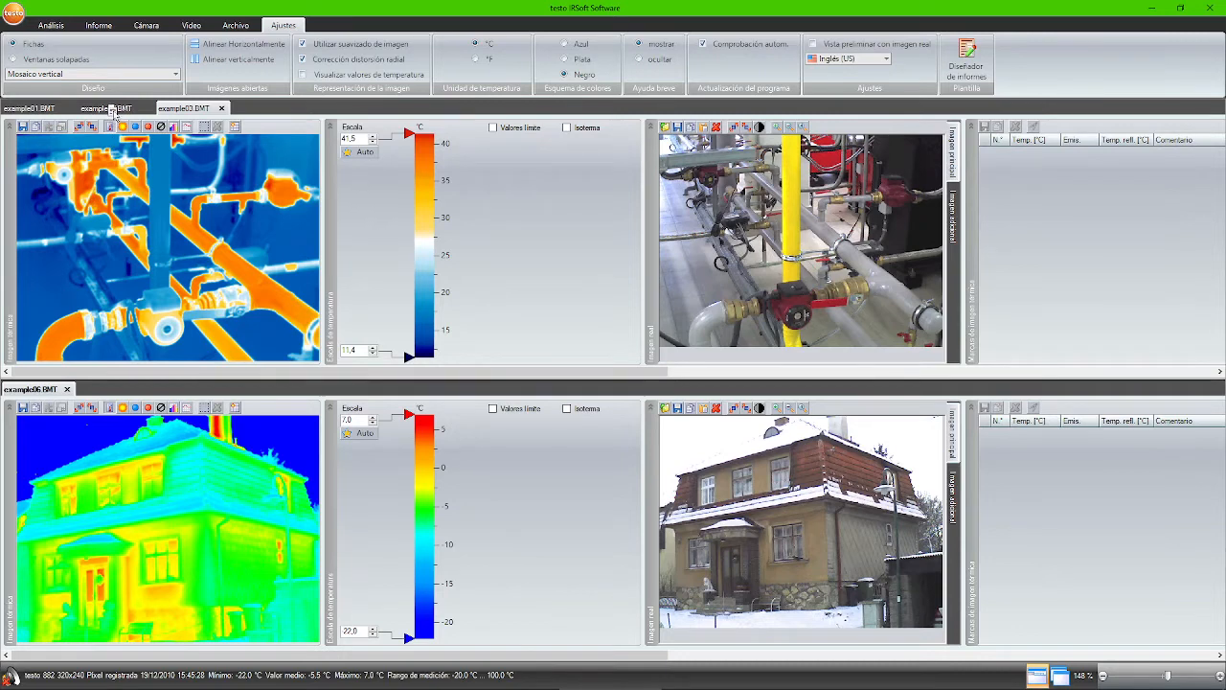
pyautogui.moveTo(113, 112); pyautogui.dragTo(113, 115)
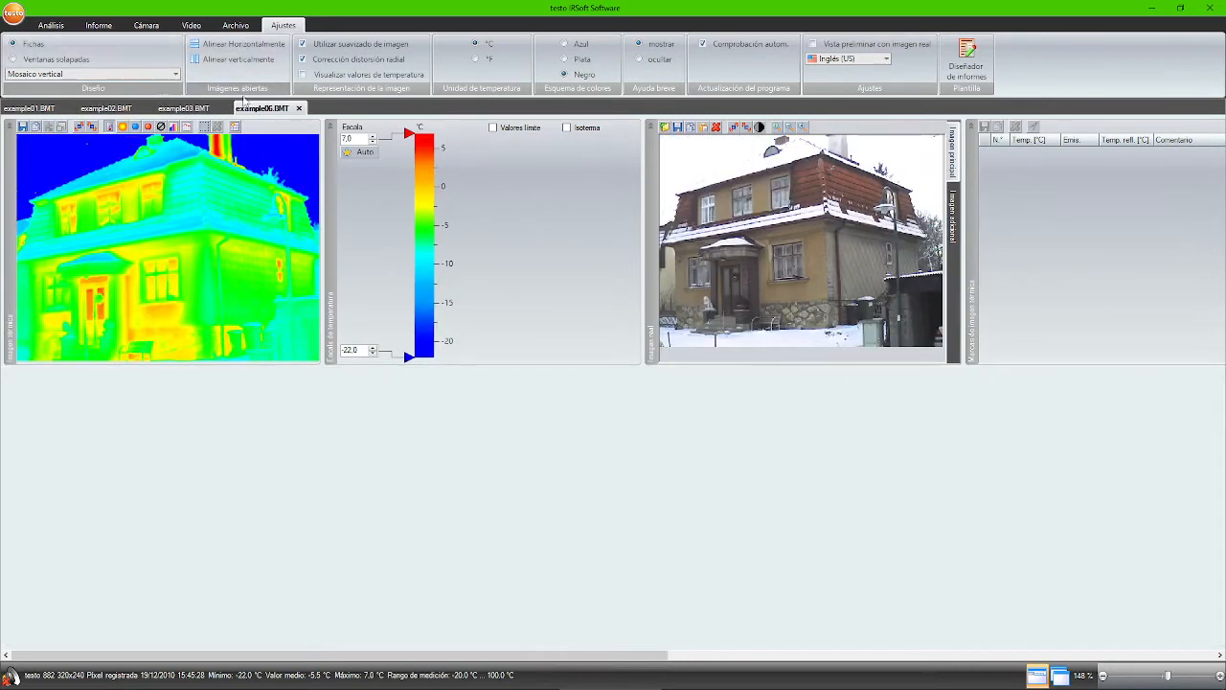
pyautogui.click(177, 75)
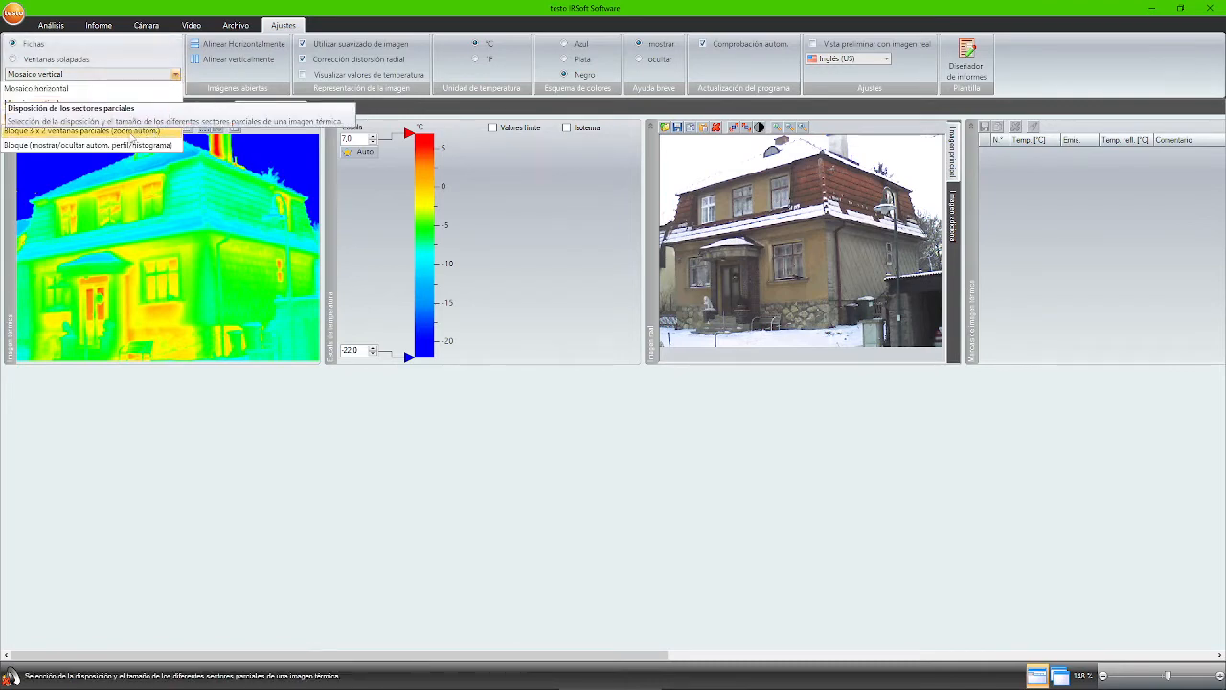
pyautogui.click(133, 131)
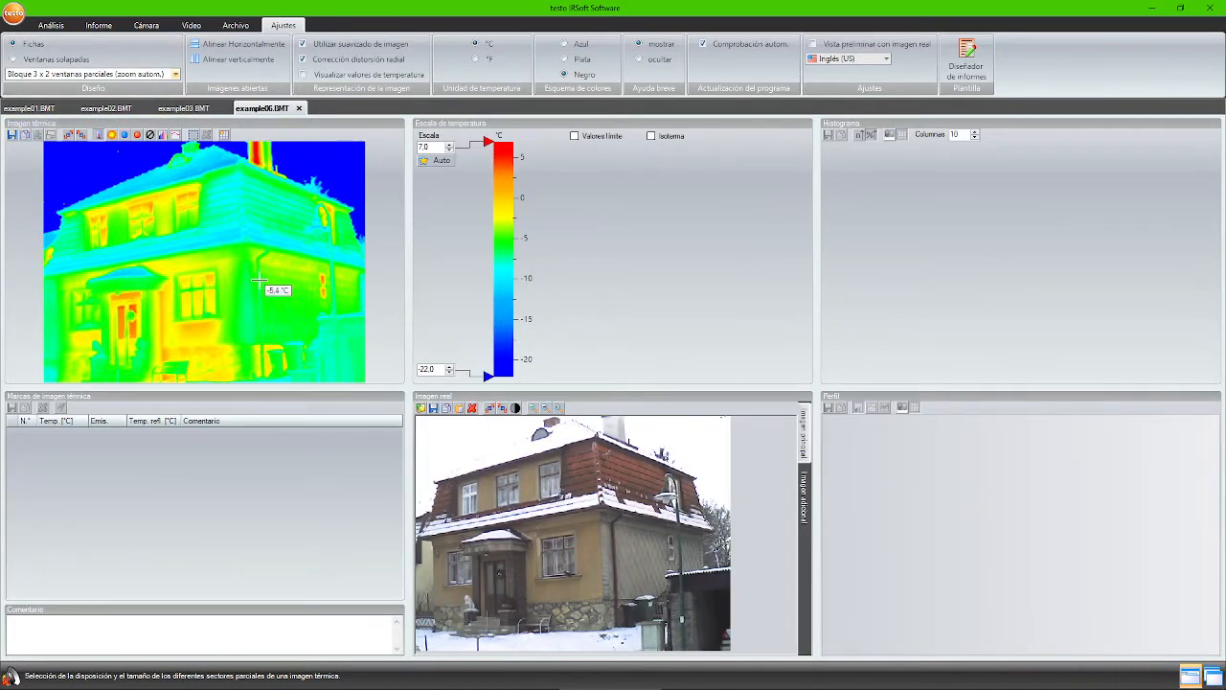
pyautogui.click(163, 76)
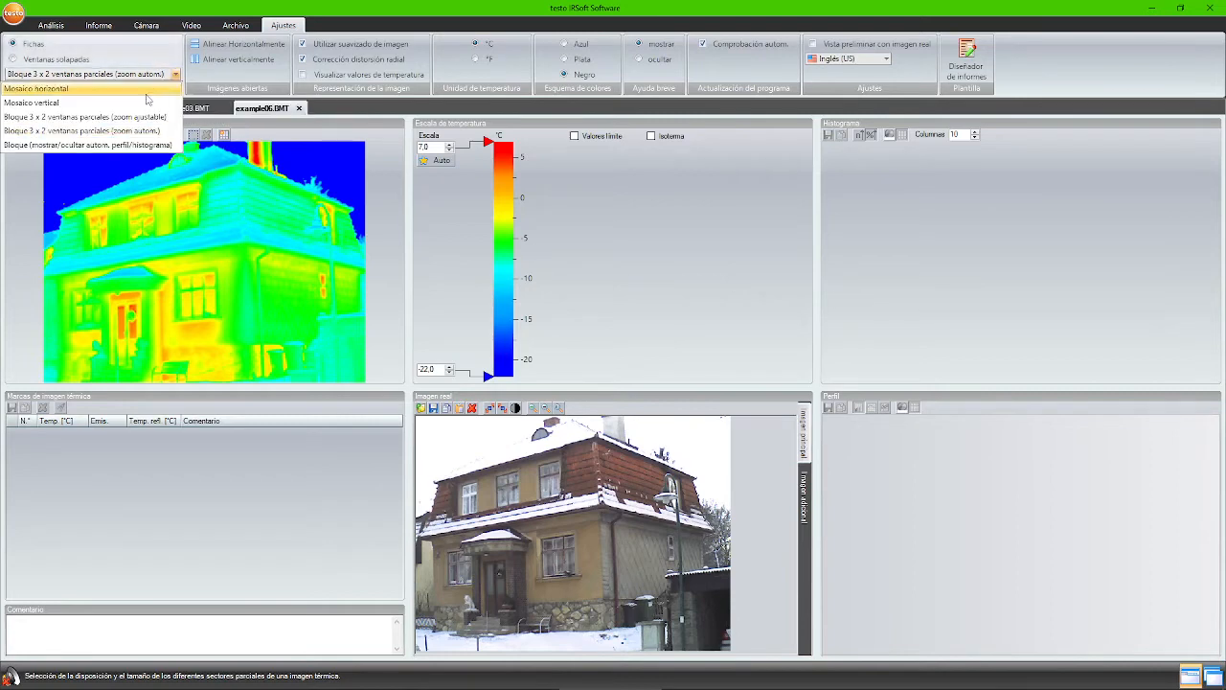
pyautogui.click(124, 117)
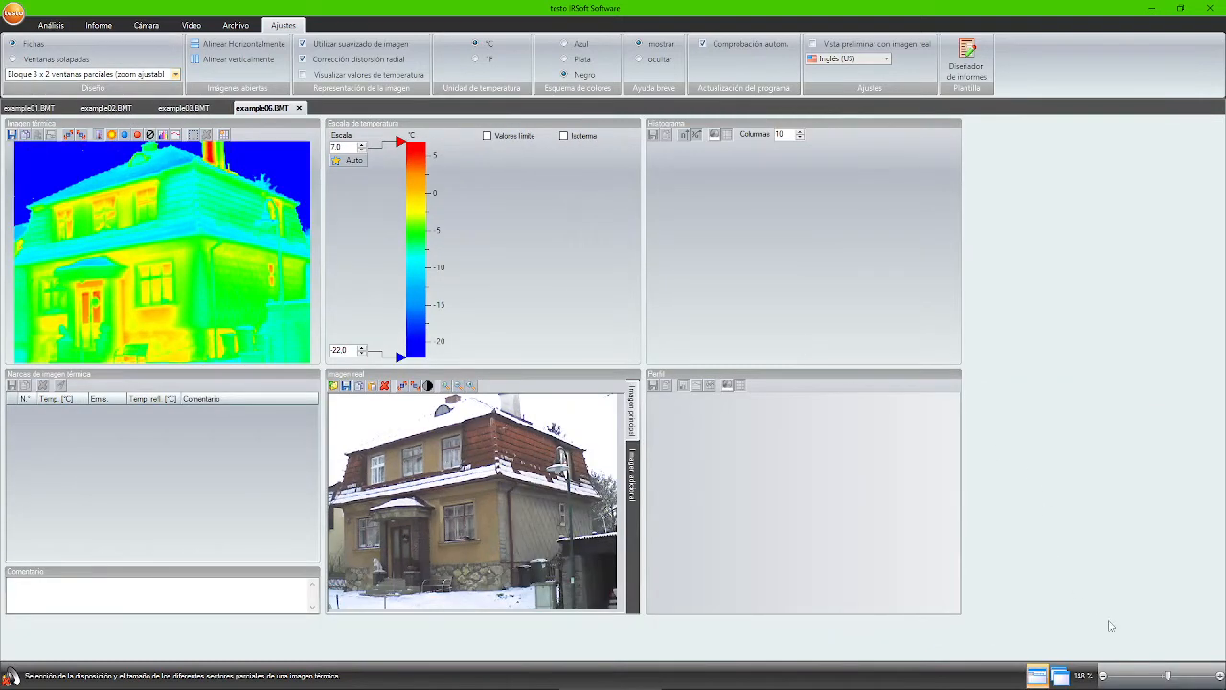
pyautogui.moveTo(1168, 677); pyautogui.dragTo(1180, 679)
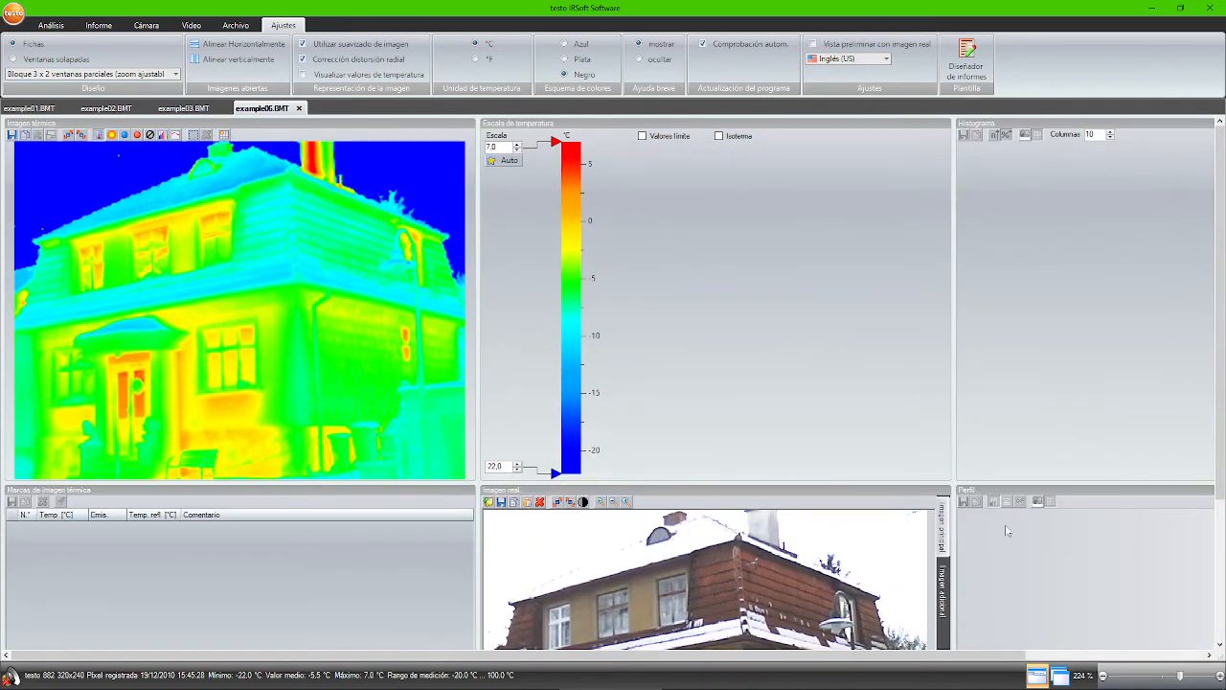
pyautogui.click(1165, 680)
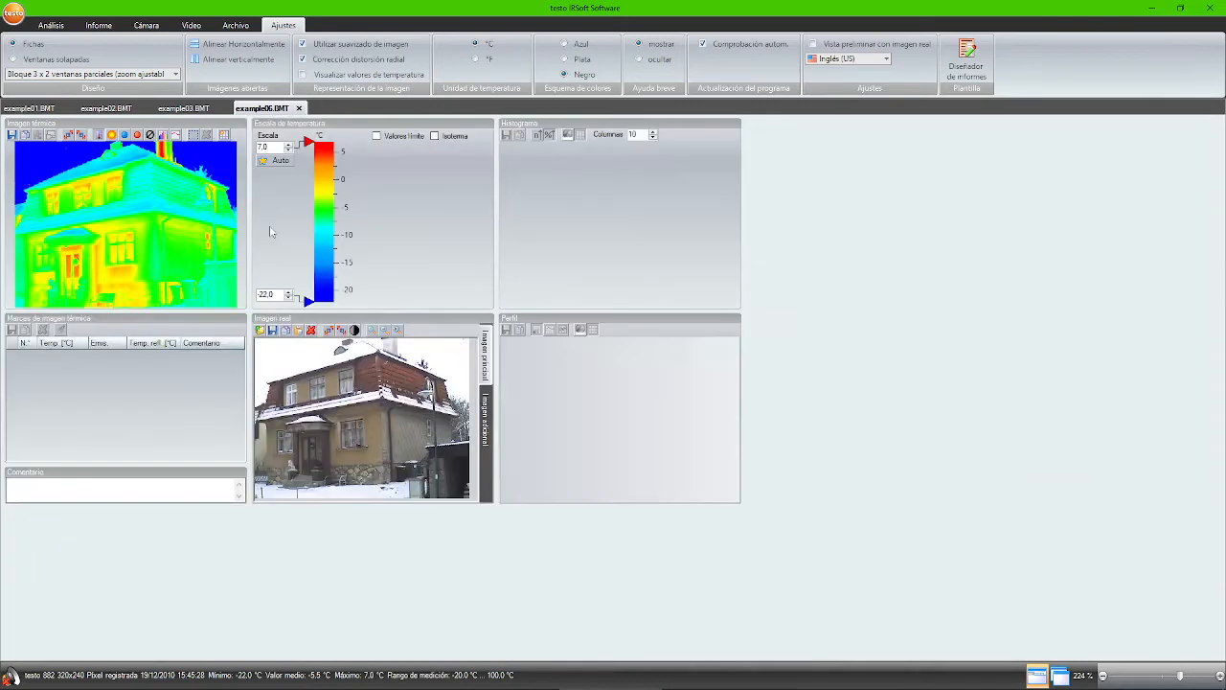
pyautogui.click(59, 75)
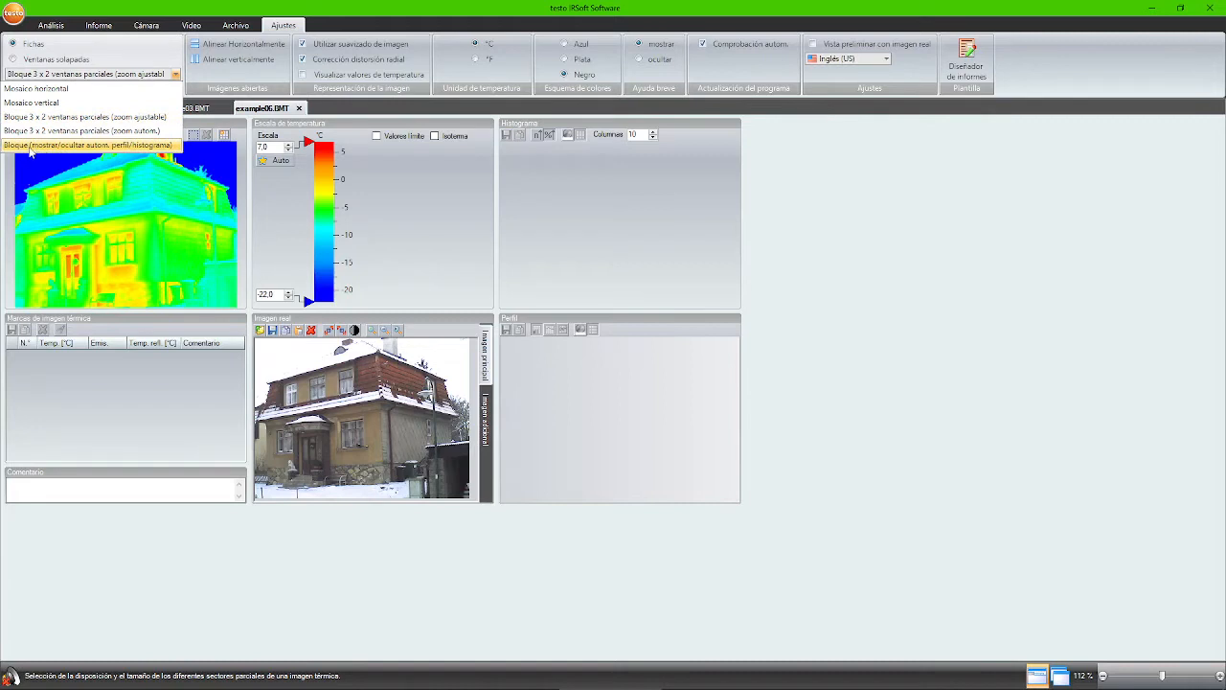
pyautogui.click(96, 145)
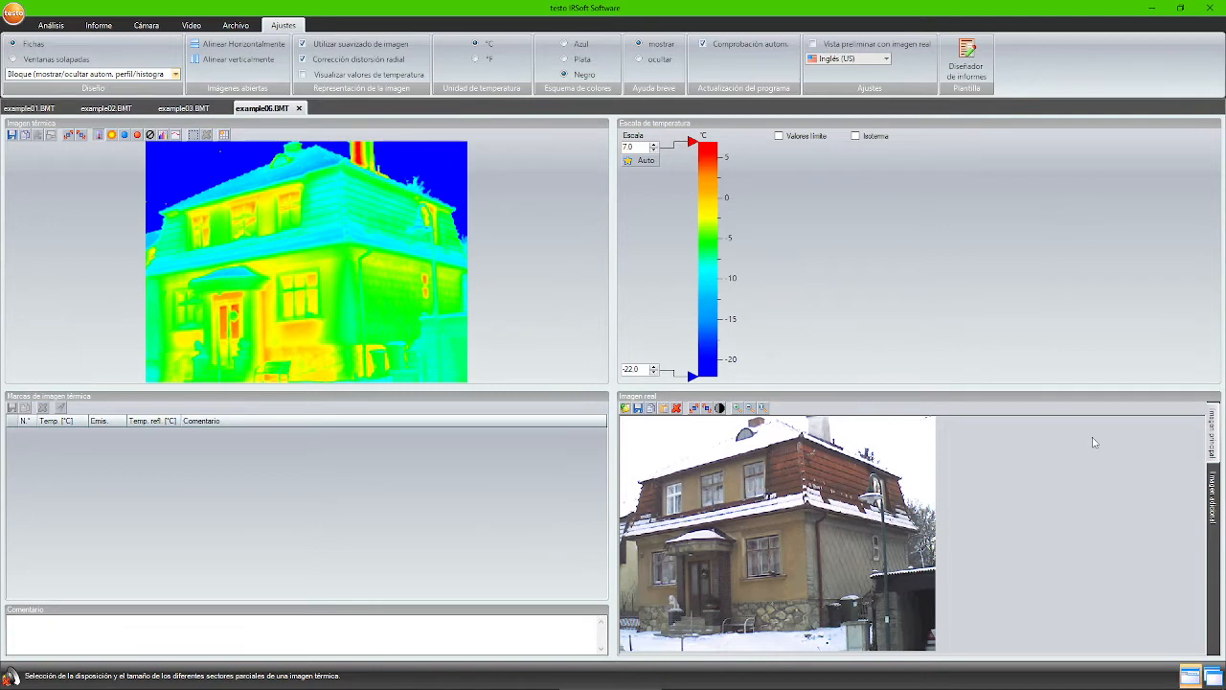
pyautogui.click(165, 76)
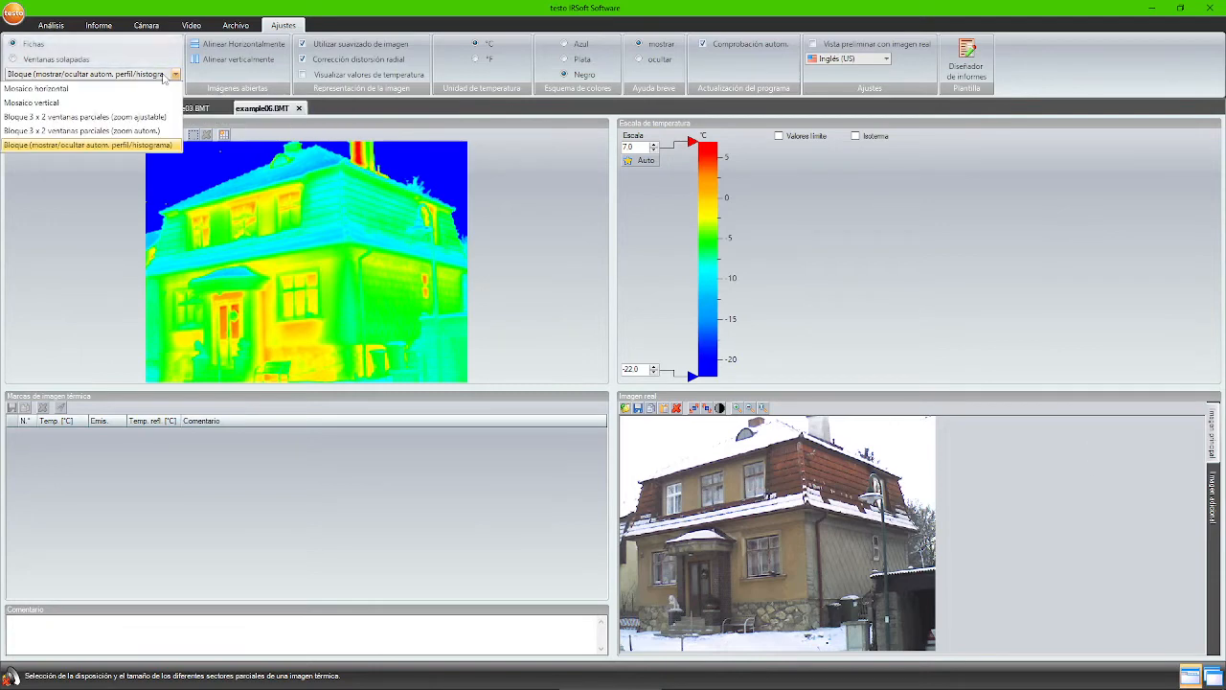
pyautogui.click(114, 136)
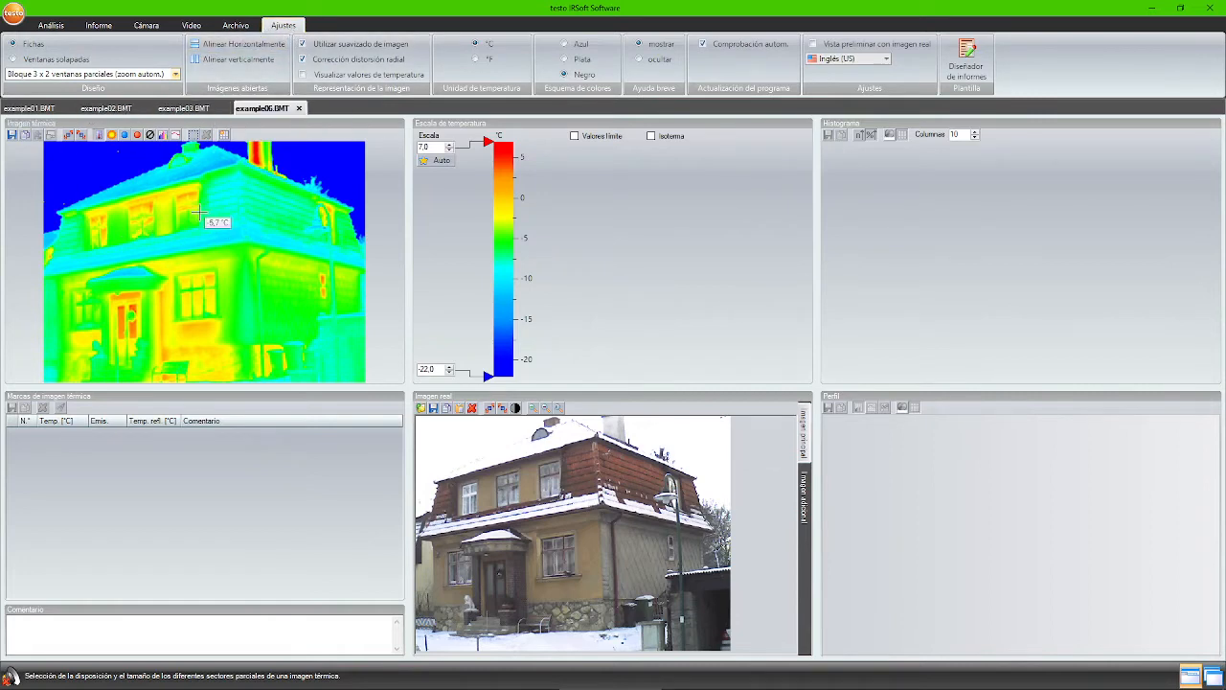
pyautogui.click(241, 59)
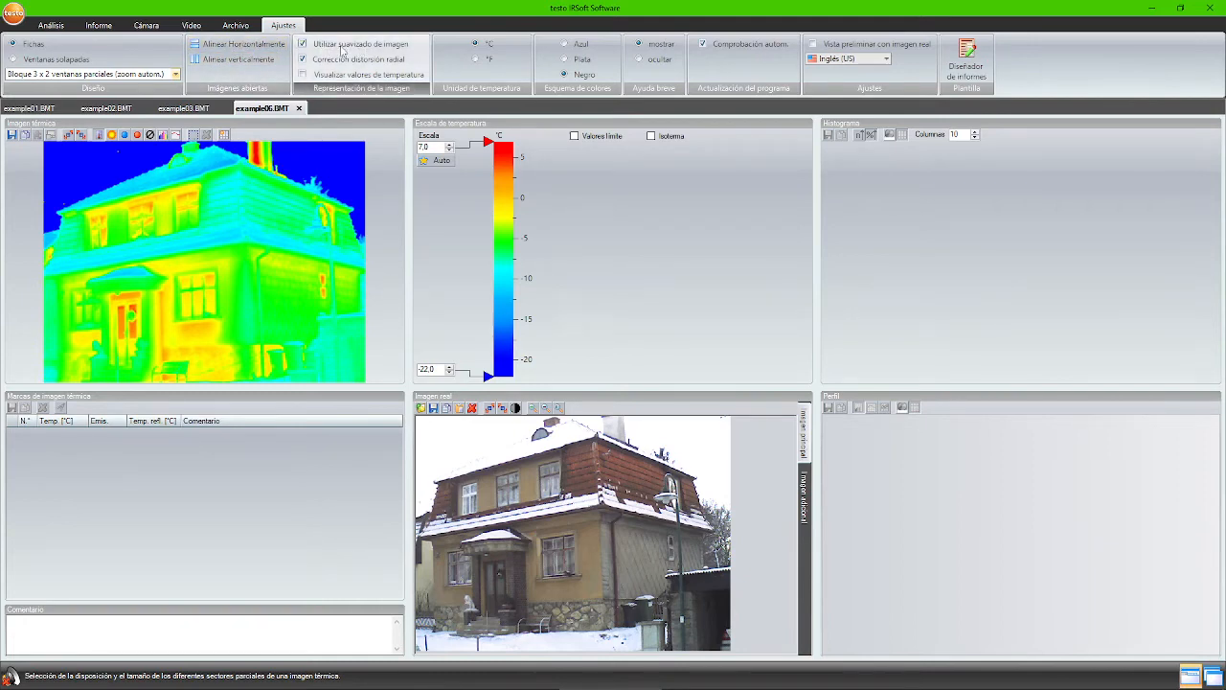
pyautogui.click(342, 48)
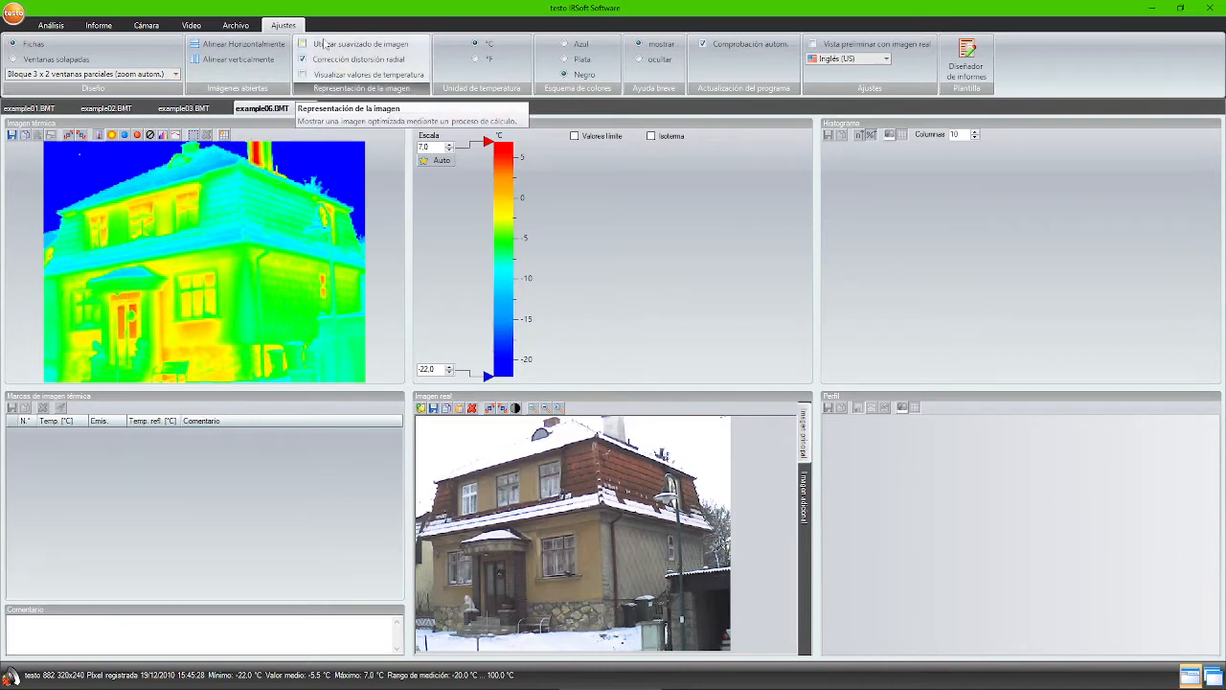
pyautogui.click(326, 45)
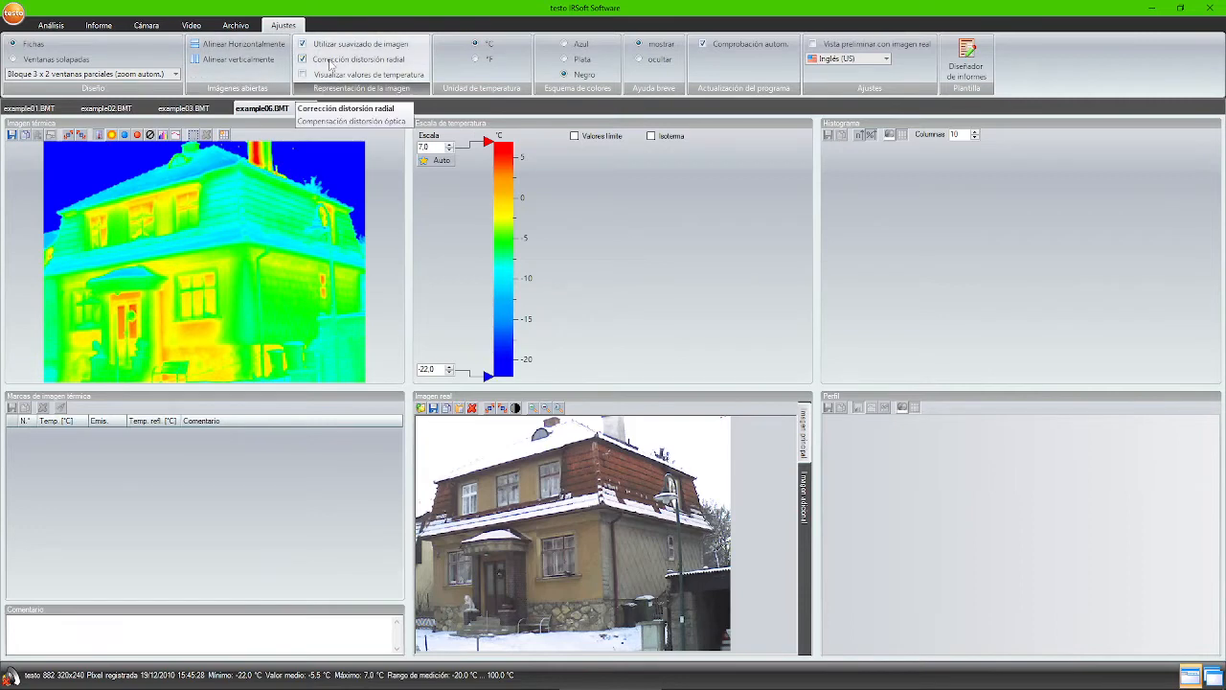
pyautogui.click(330, 63)
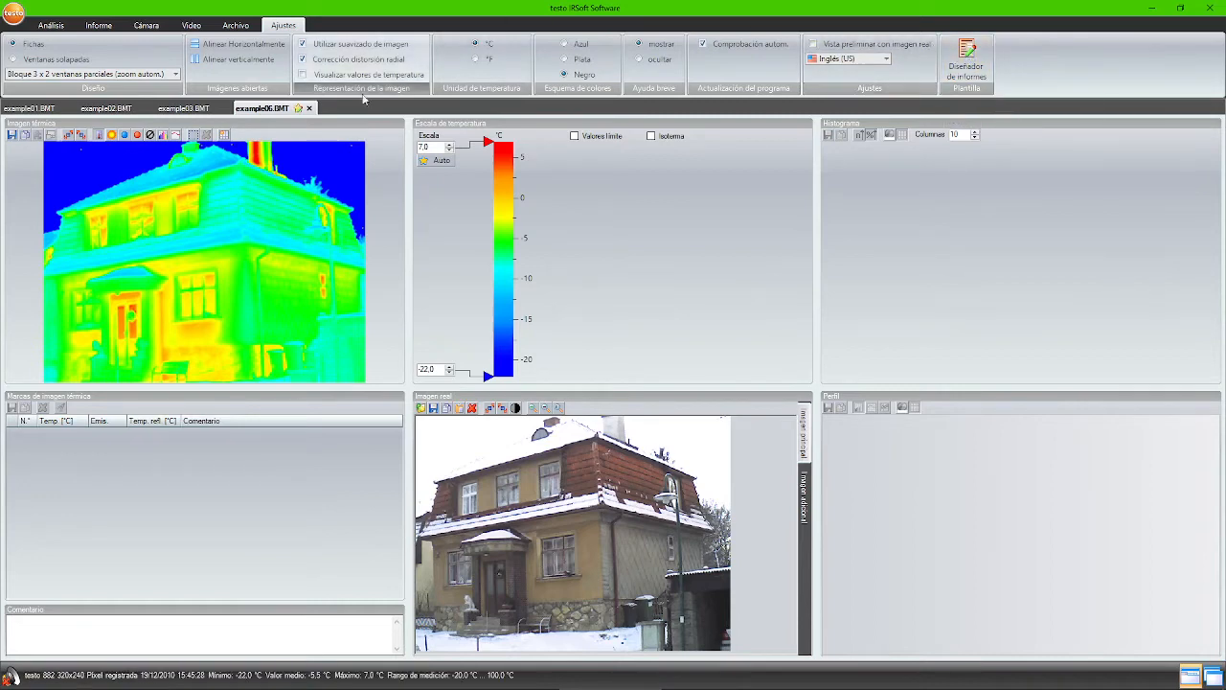
# - Show example01.BMT under Análisis and switch its palette from Hierro to Frío-calor
pyautogui.click(52, 26)
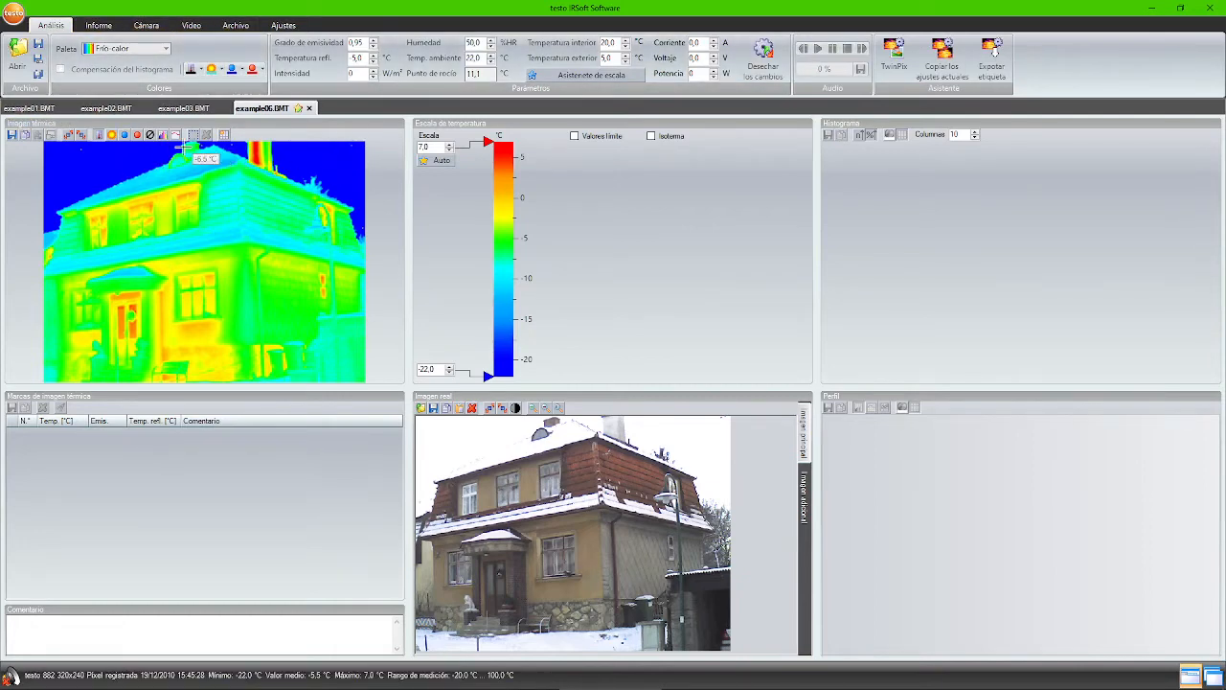
pyautogui.click(39, 112)
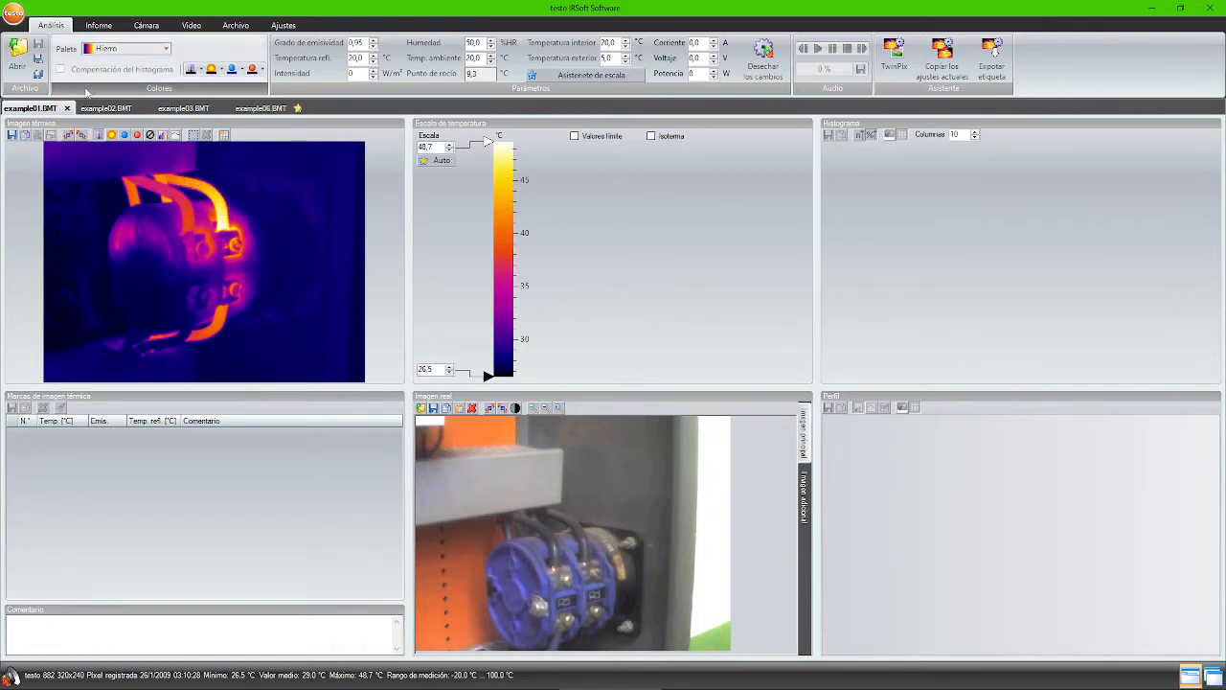
pyautogui.click(167, 49)
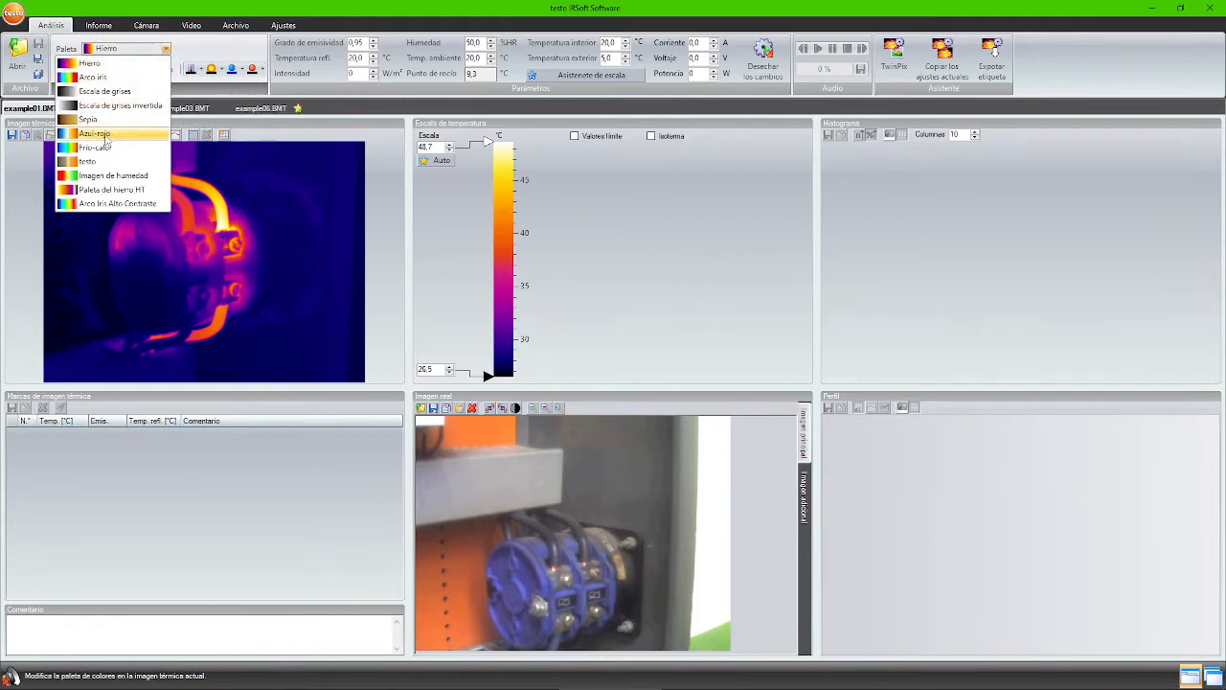
pyautogui.click(101, 147)
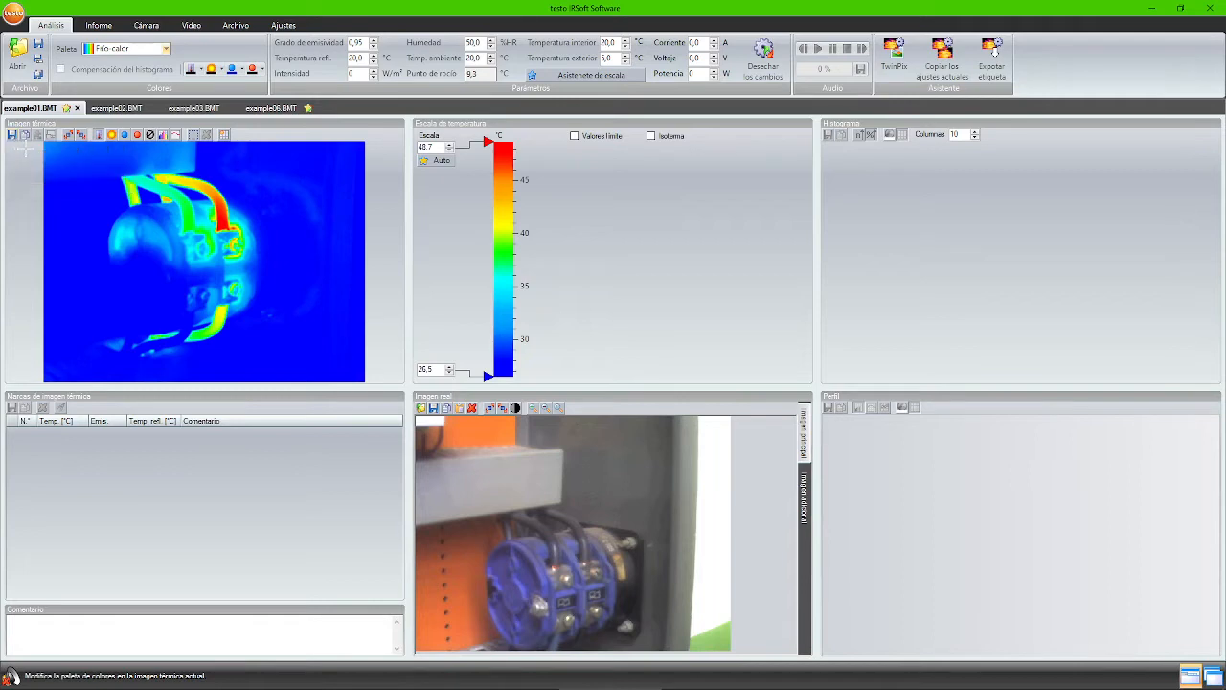
pyautogui.click(11, 135)
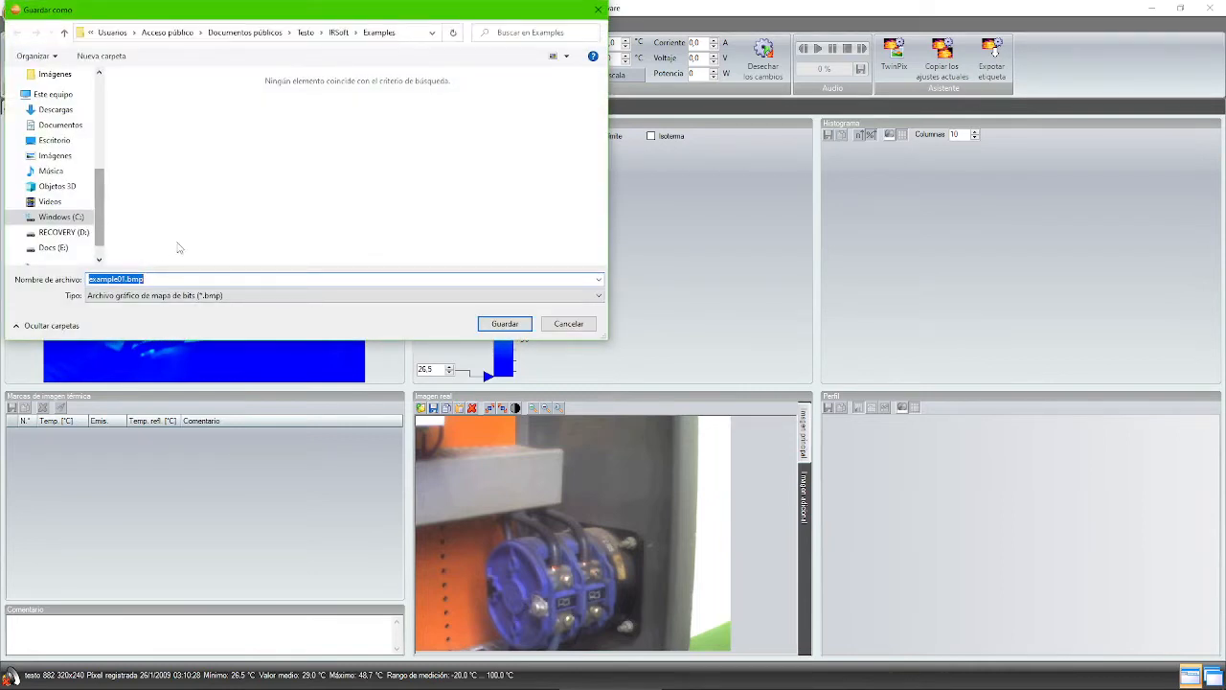
pyautogui.click(168, 298)
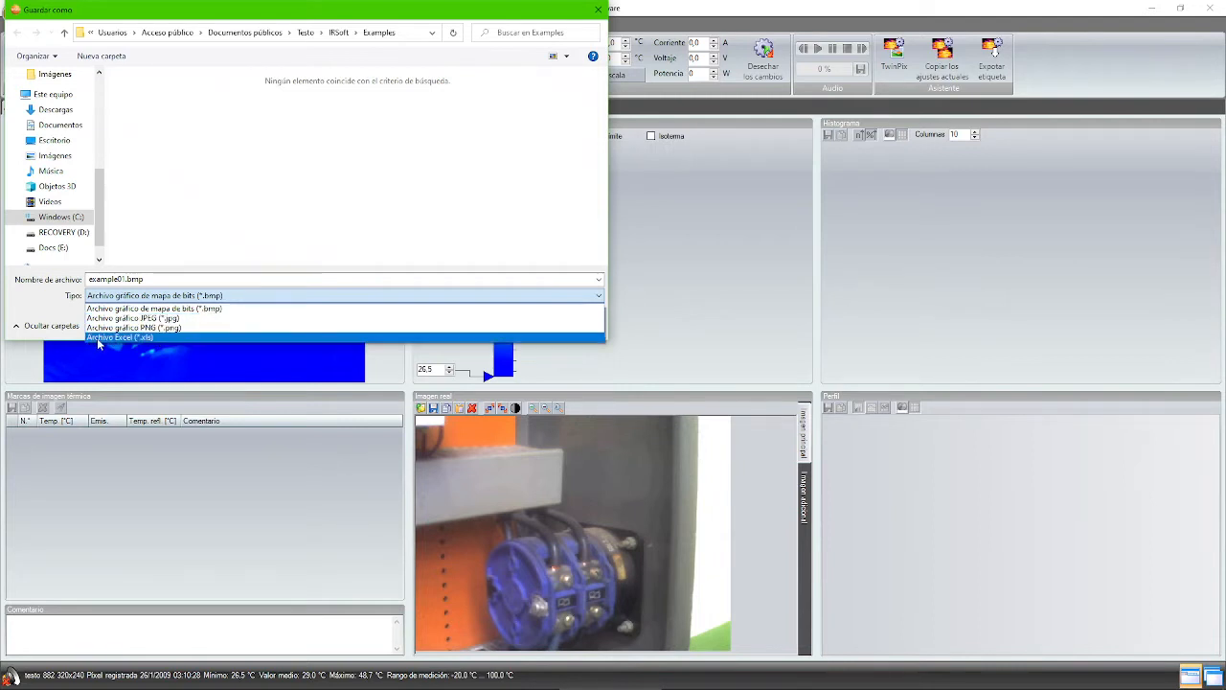
pyautogui.click(47, 307)
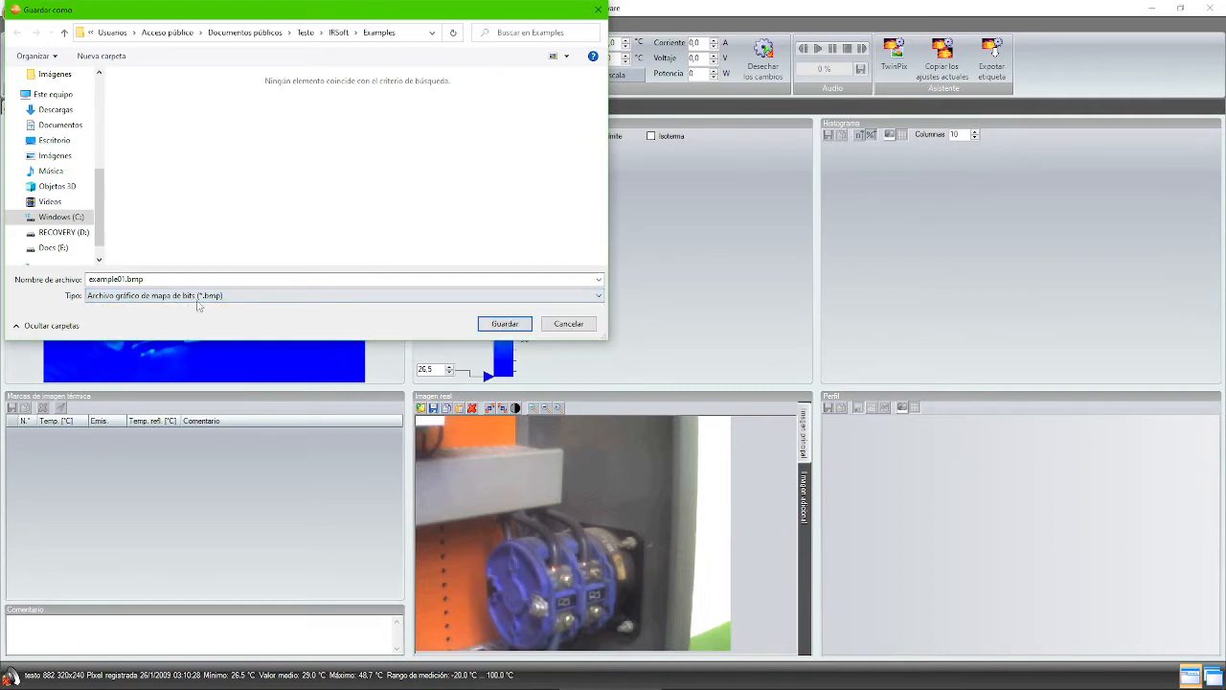
pyautogui.click(556, 327)
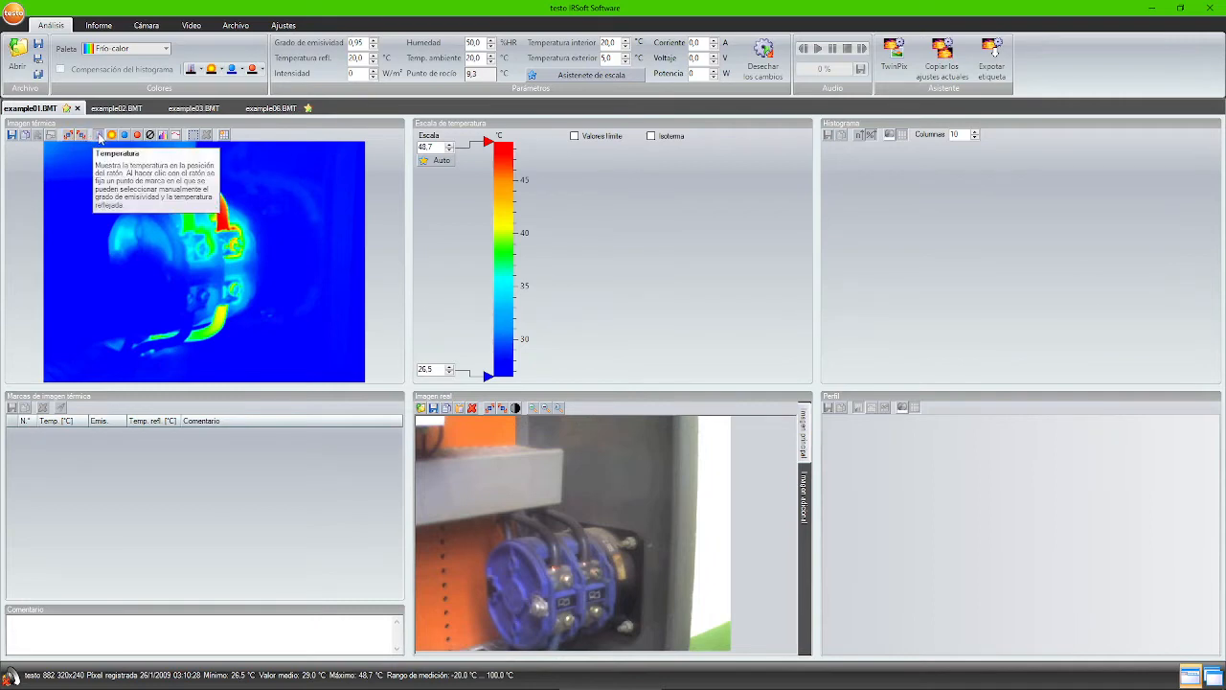
pyautogui.click(99, 139)
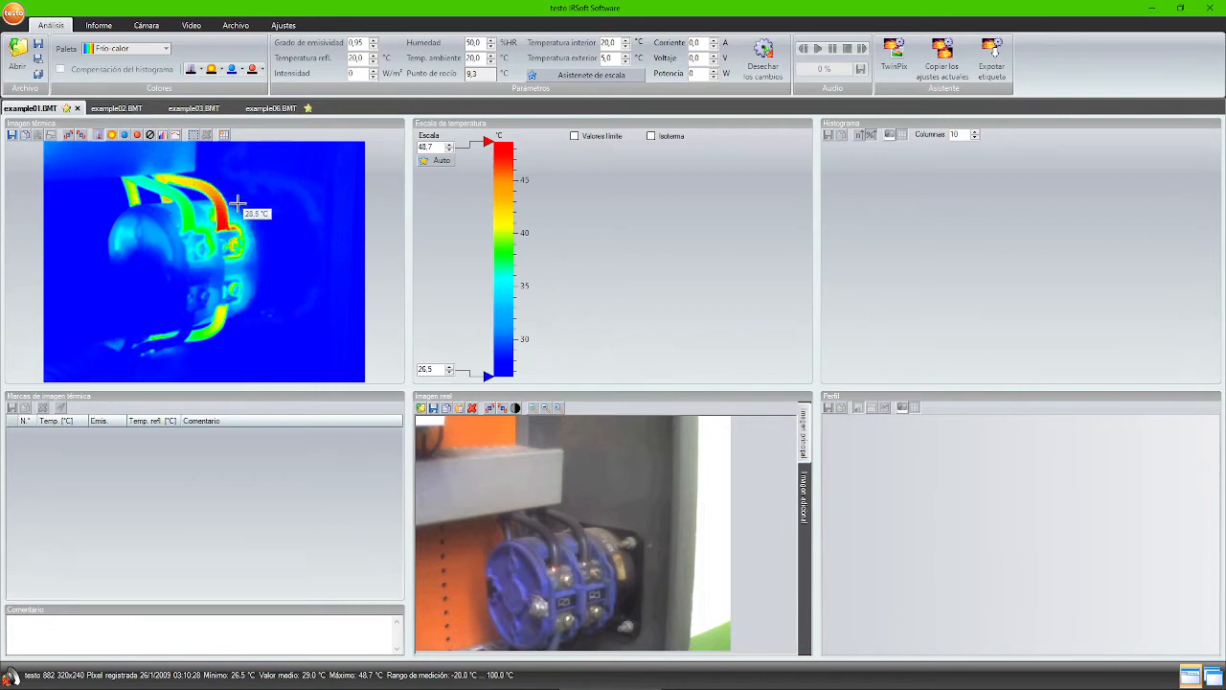
pyautogui.click(188, 222)
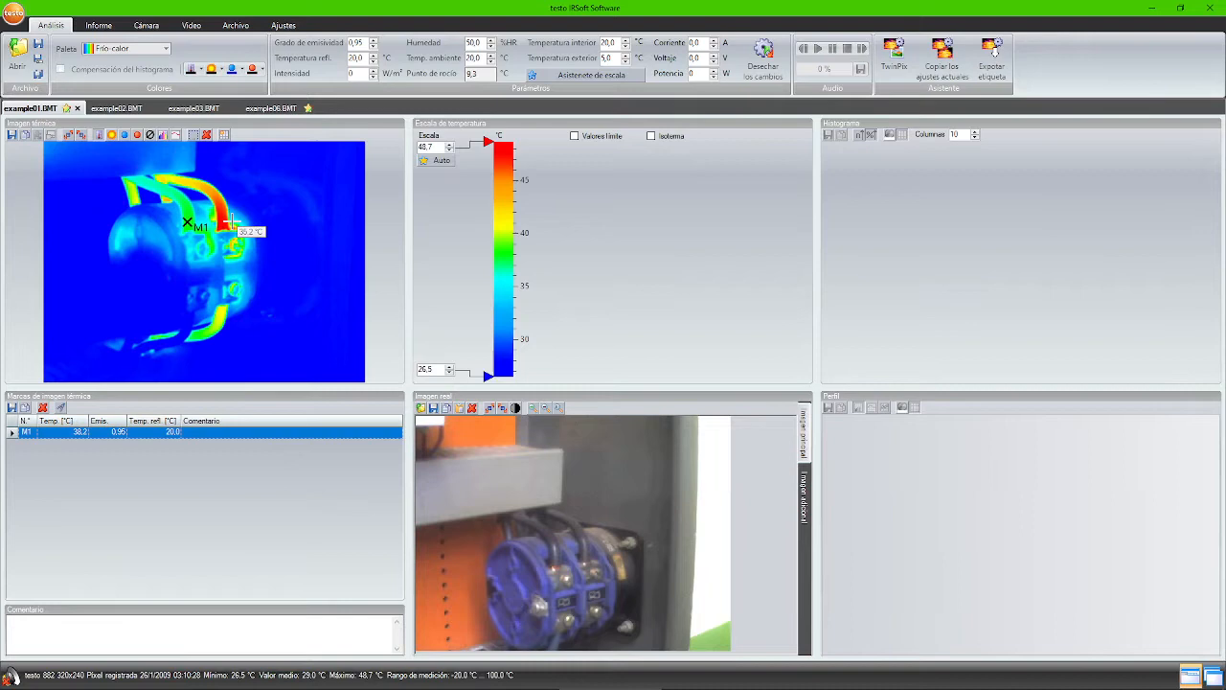
pyautogui.click(178, 180)
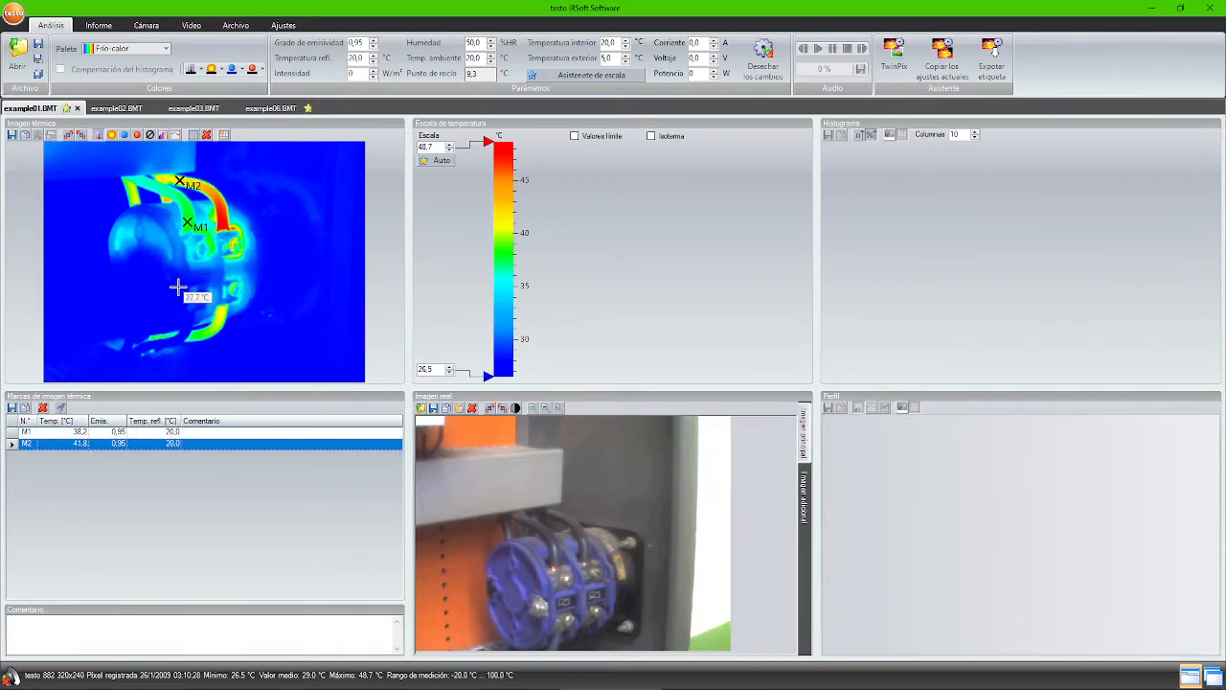
pyautogui.click(12, 432)
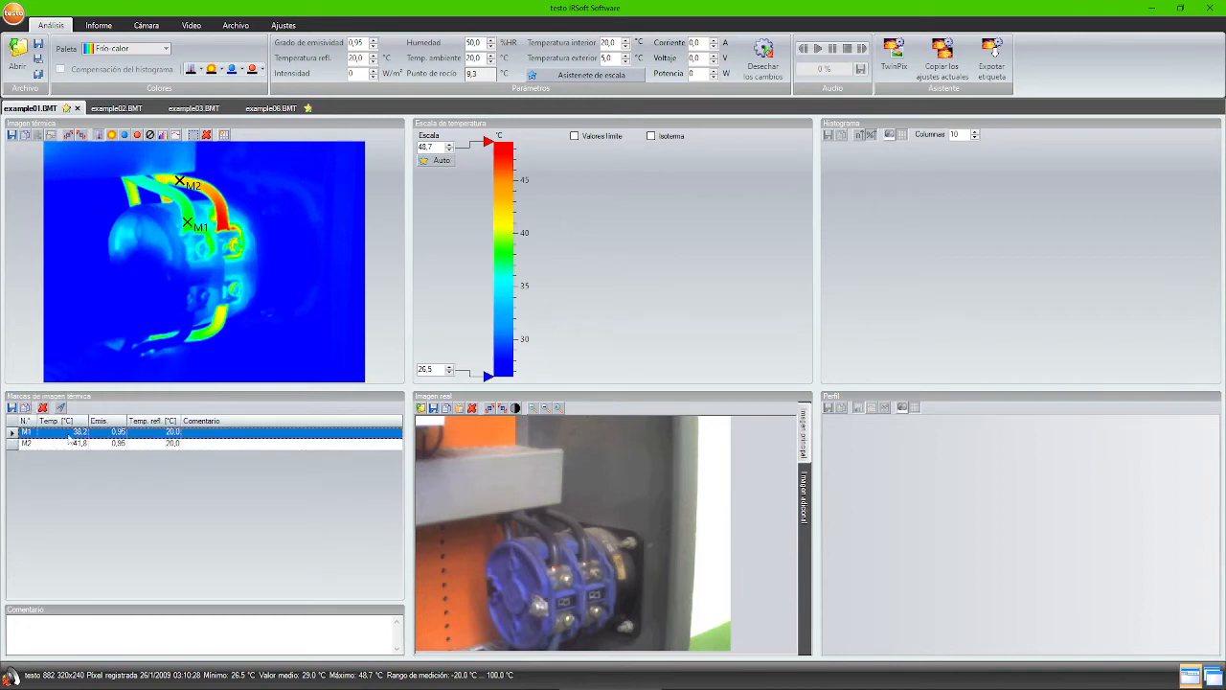
pyautogui.click(25, 434)
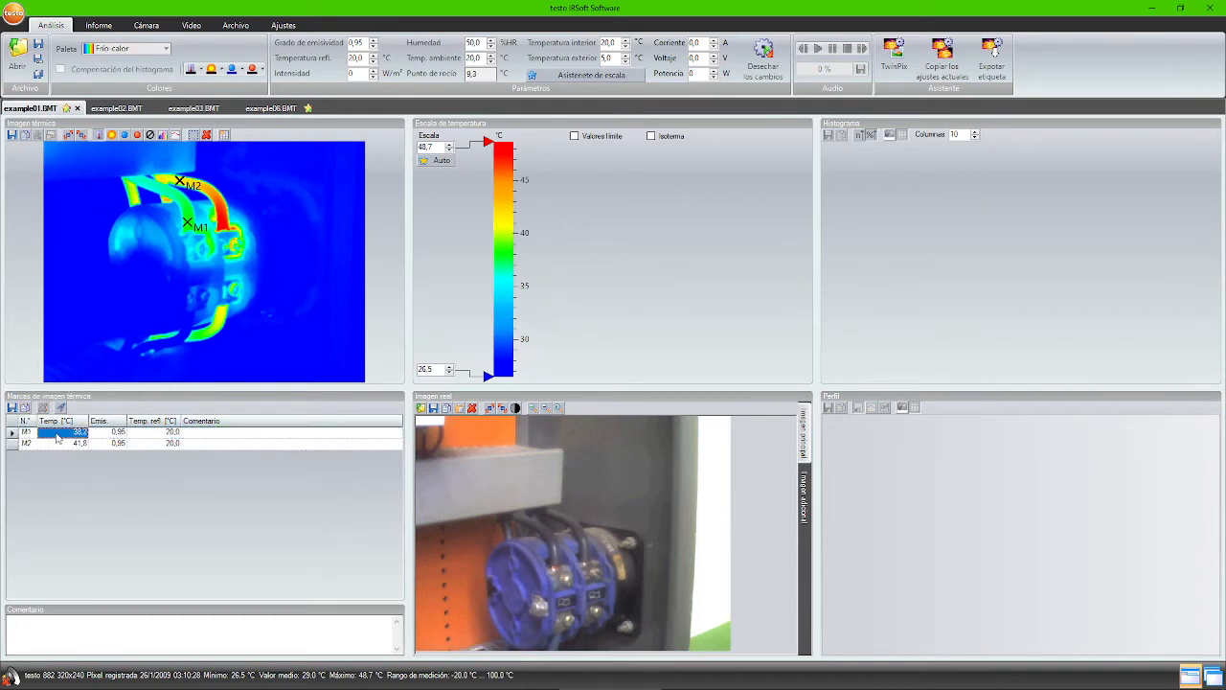
pyautogui.click(147, 434)
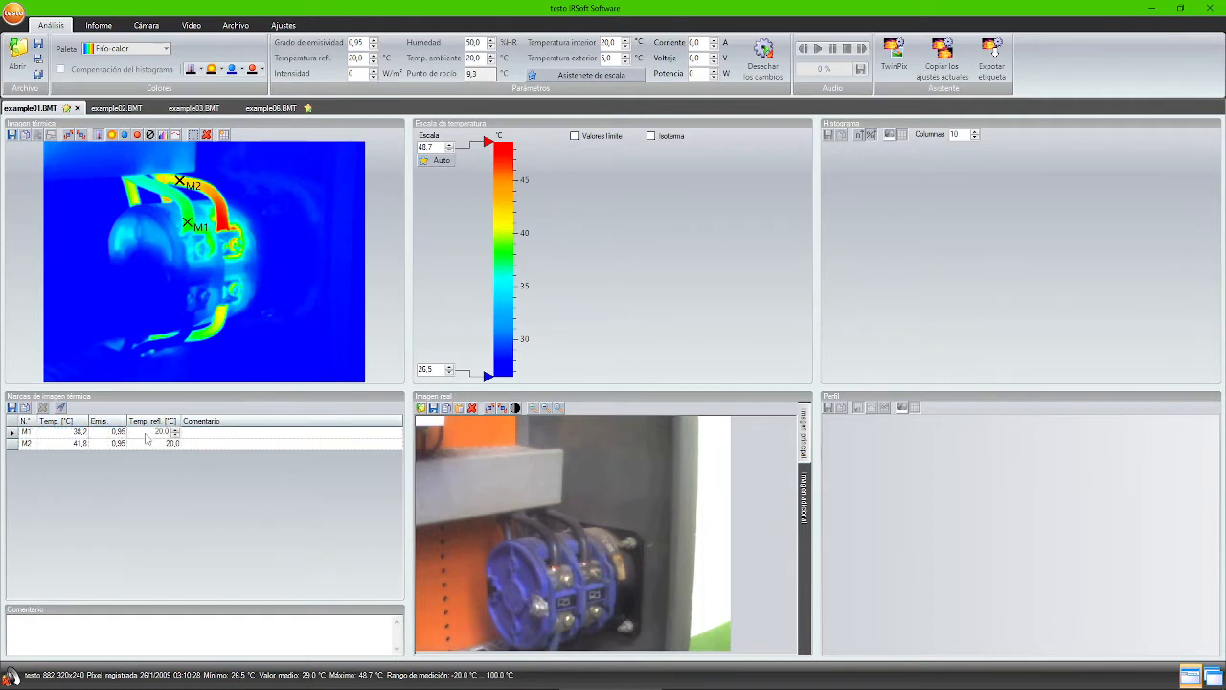
pyautogui.click(74, 444)
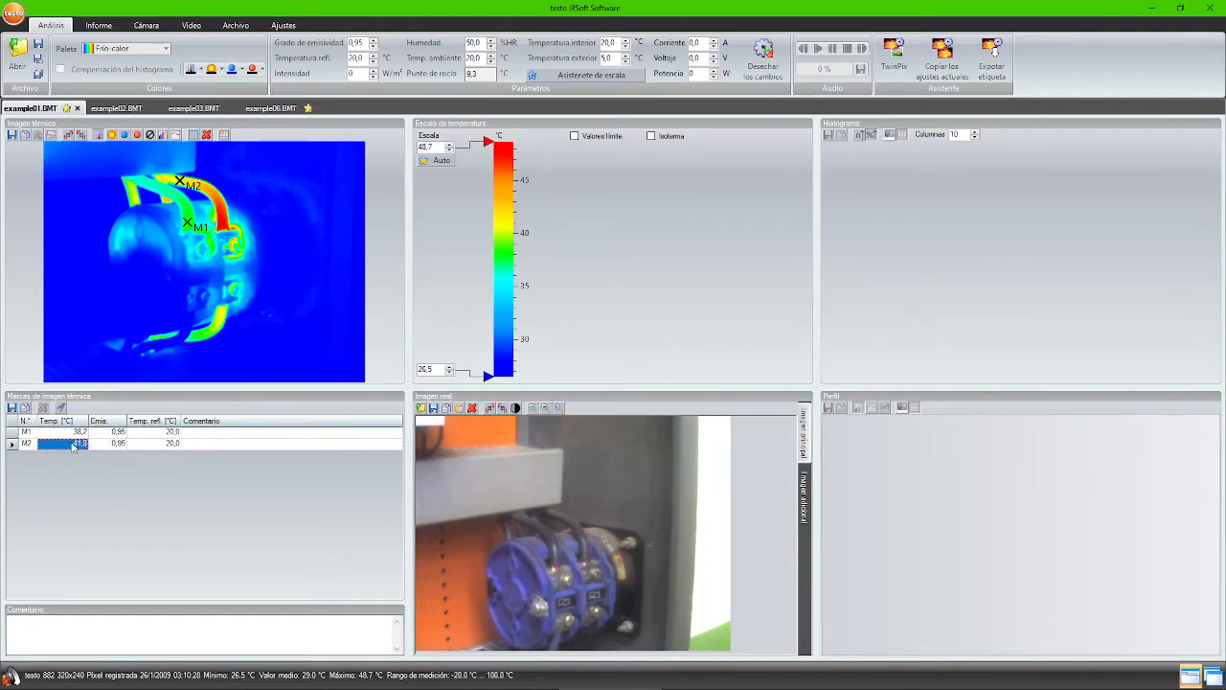
pyautogui.click(142, 441)
pyautogui.moveTo(149, 443); pyautogui.dragTo(166, 443)
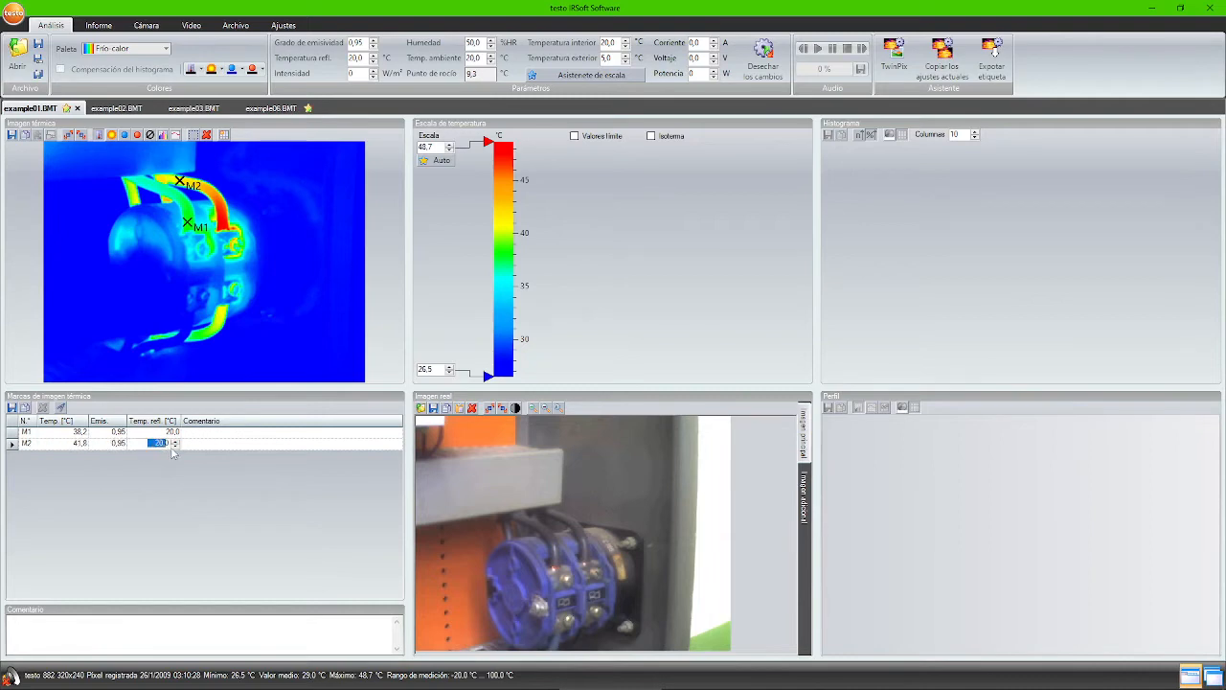
pyautogui.press('Tab')
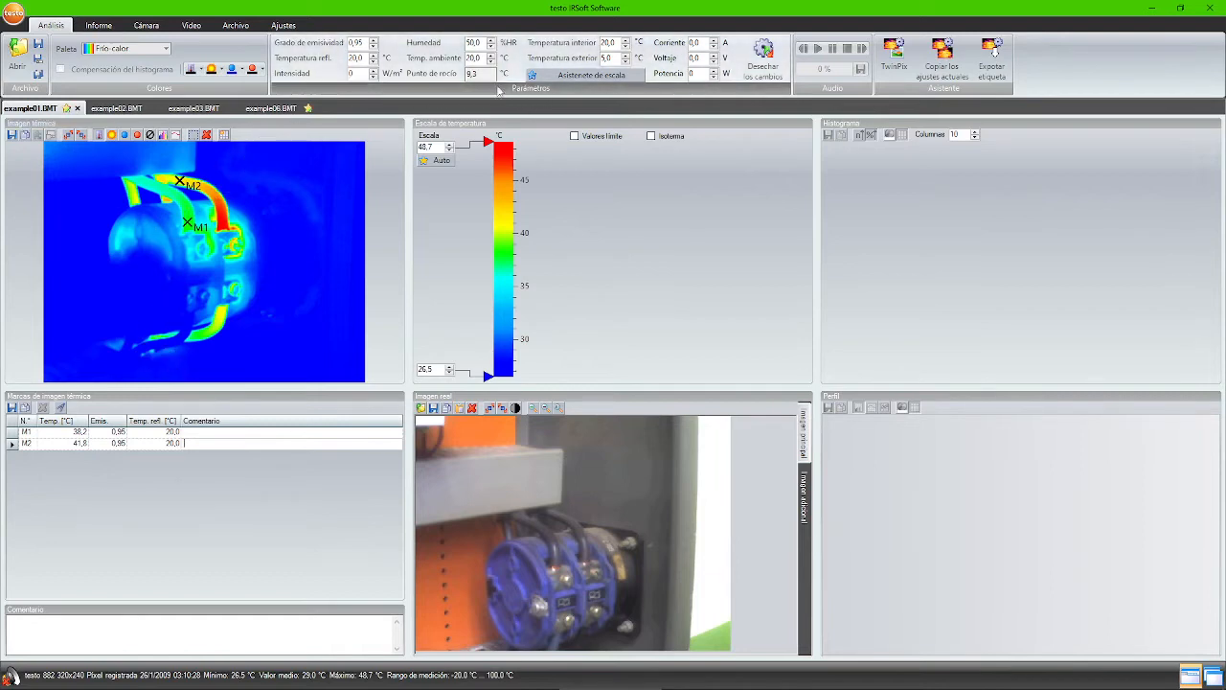
pyautogui.click(366, 43)
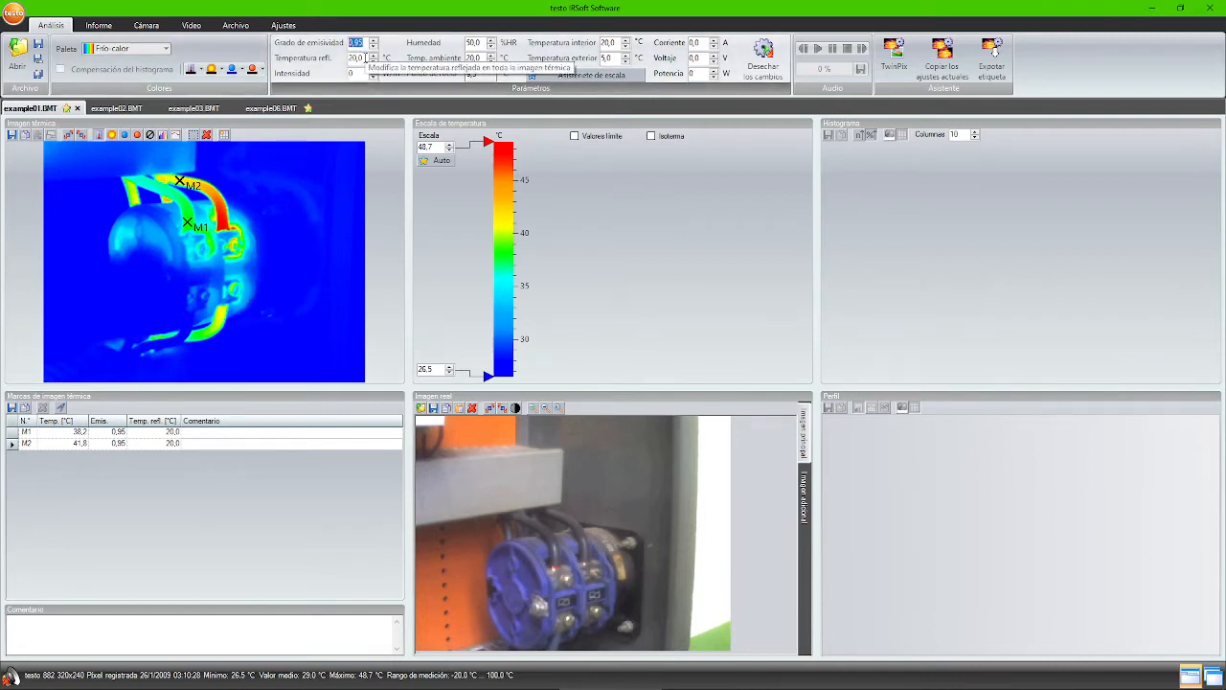
pyautogui.click(359, 58)
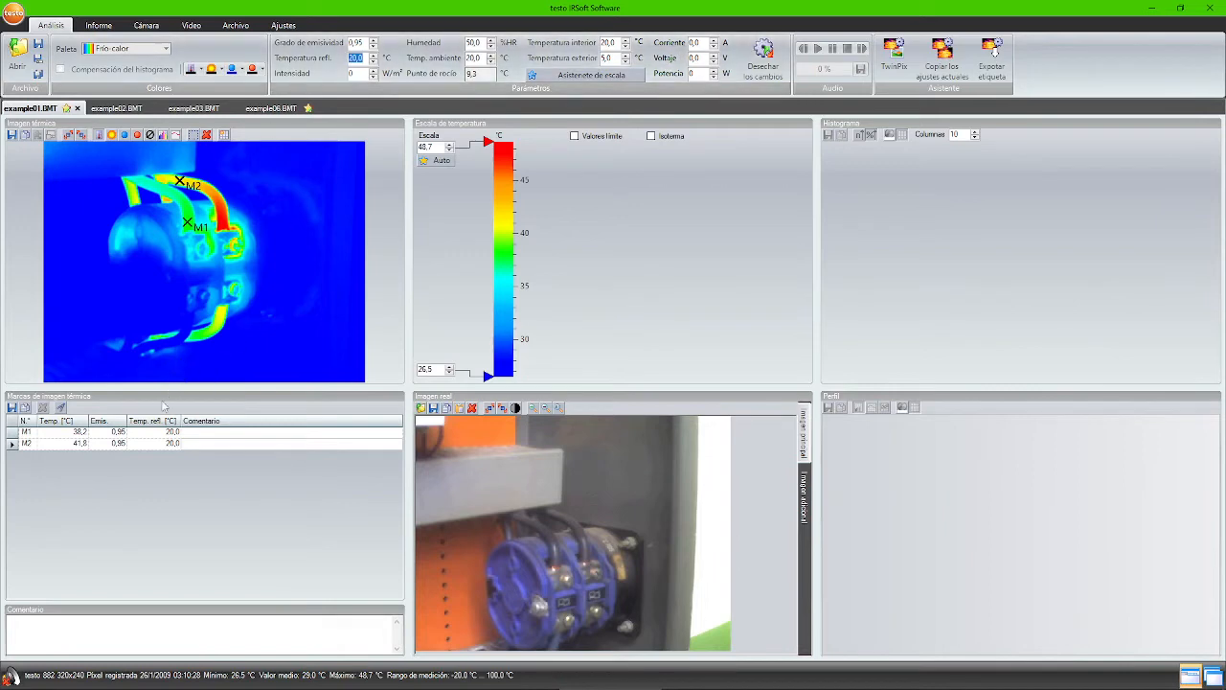
pyautogui.click(15, 433)
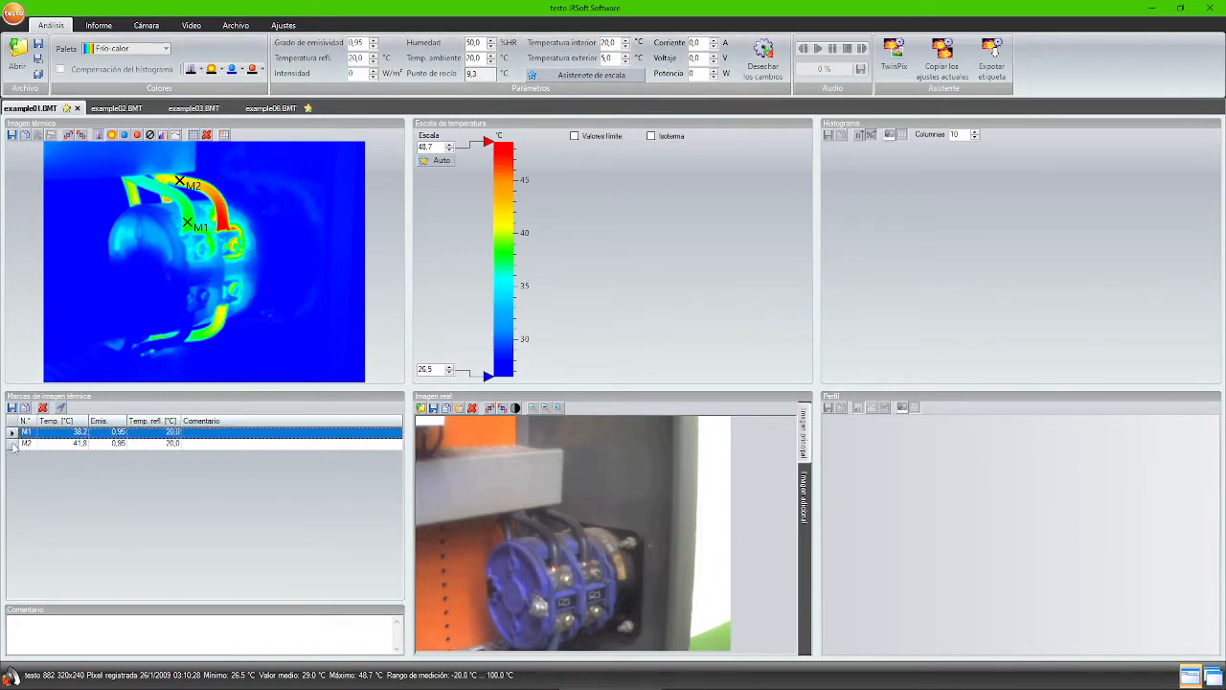
pyautogui.click(13, 444)
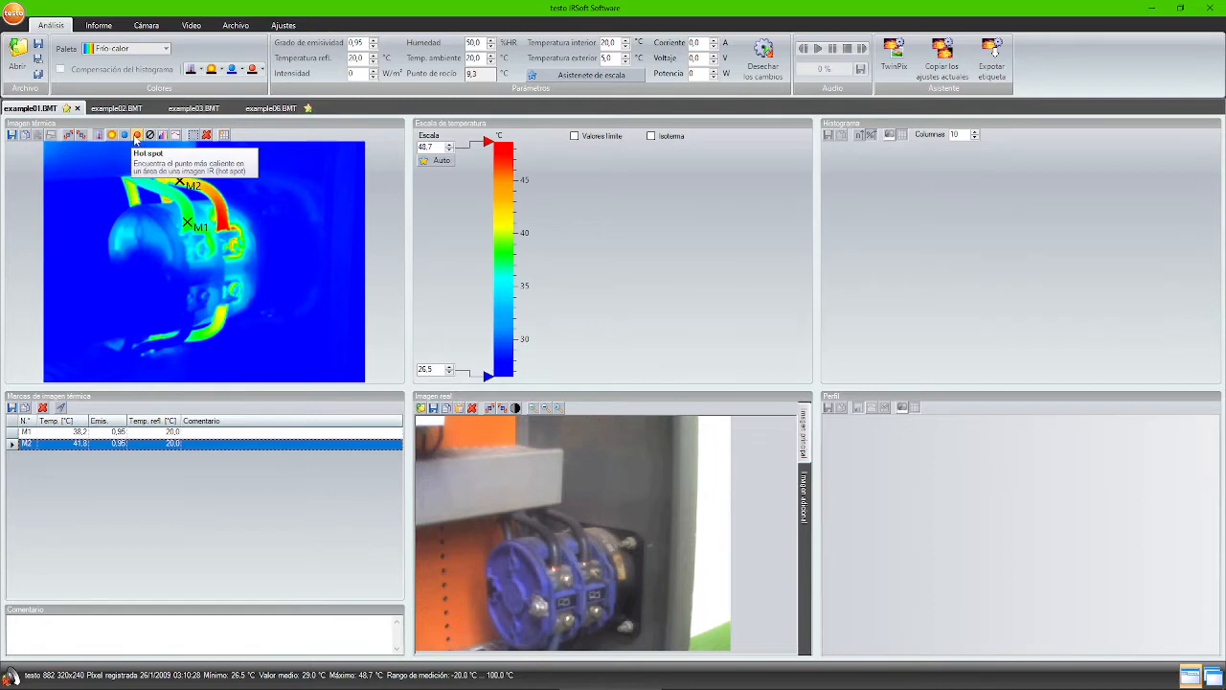
# - Add whole-image hot spot HS1 (48.7 °C), leave emissivity 0.95 unchanged, and select it
pyautogui.click(137, 137)
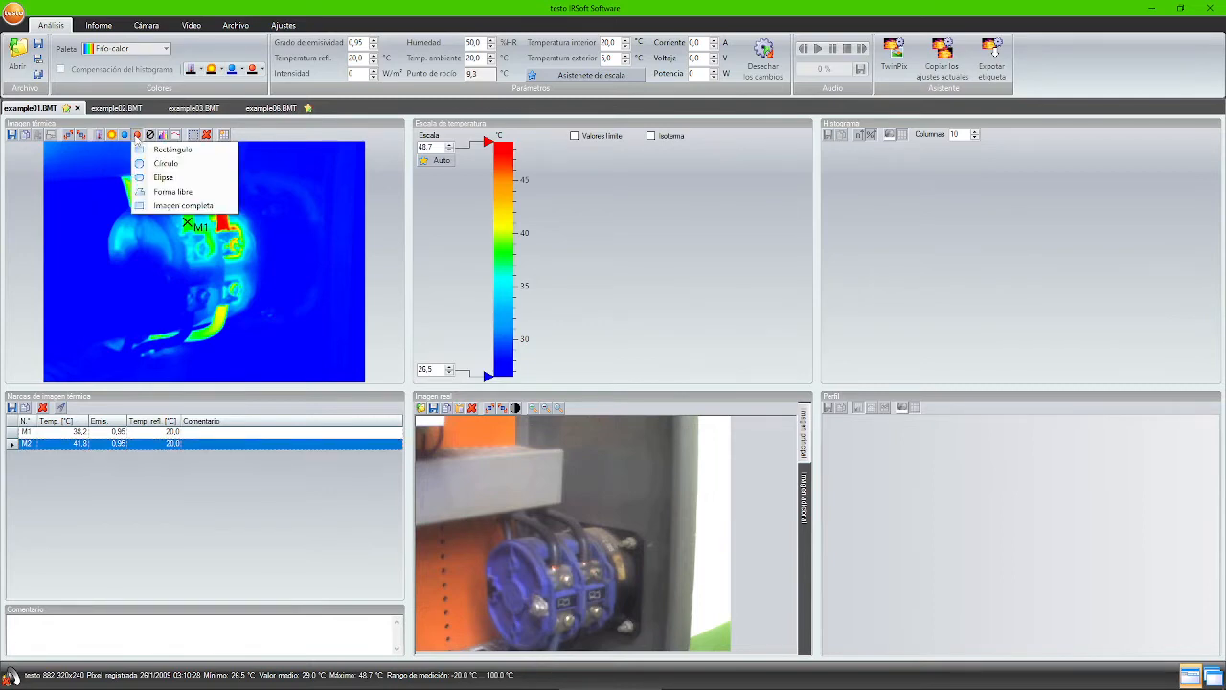
pyautogui.click(168, 206)
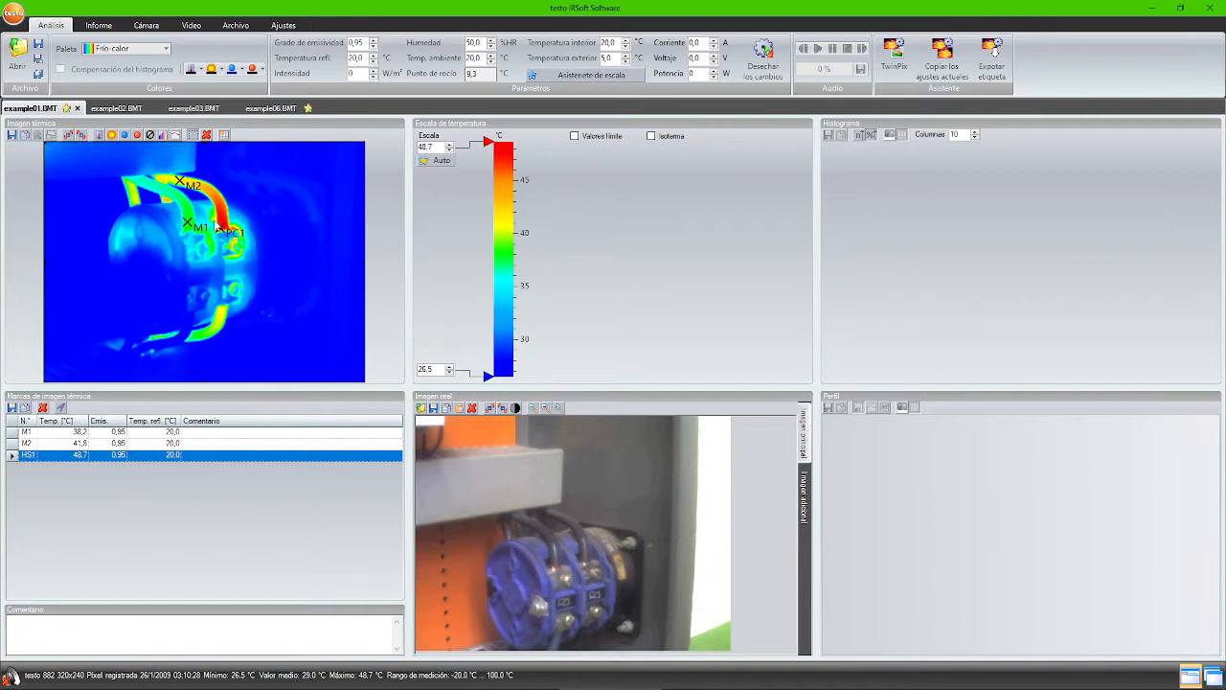
pyautogui.click(67, 456)
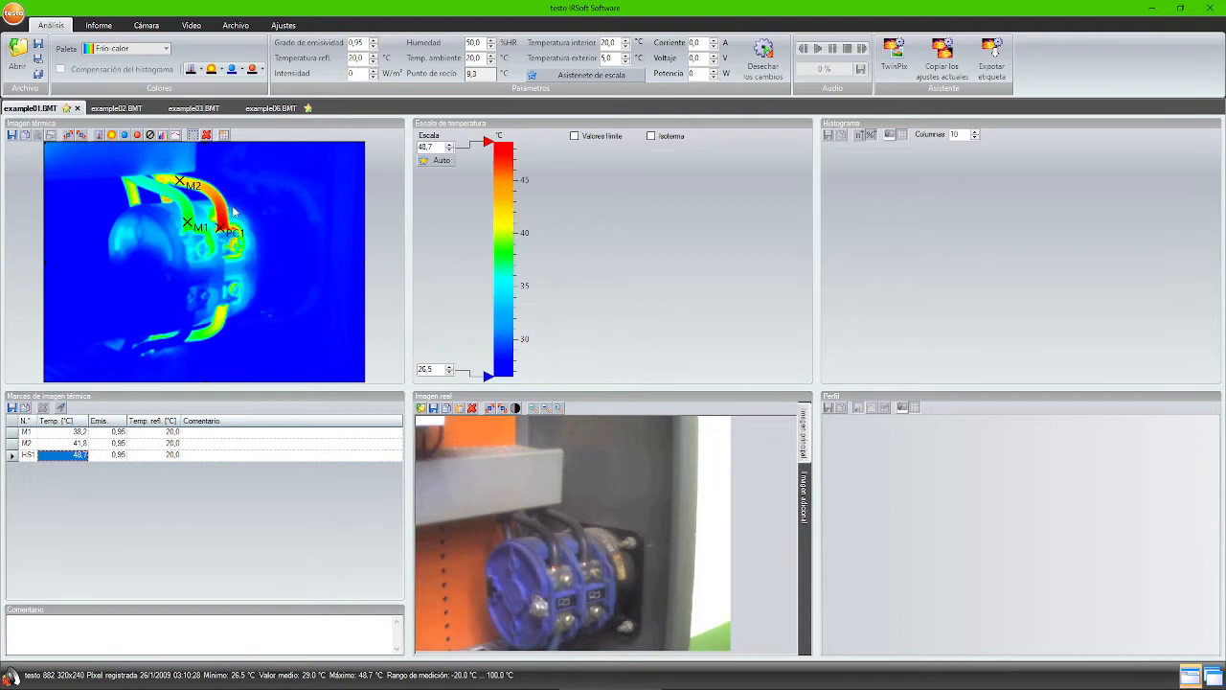
pyautogui.moveTo(368, 43); pyautogui.dragTo(340, 42)
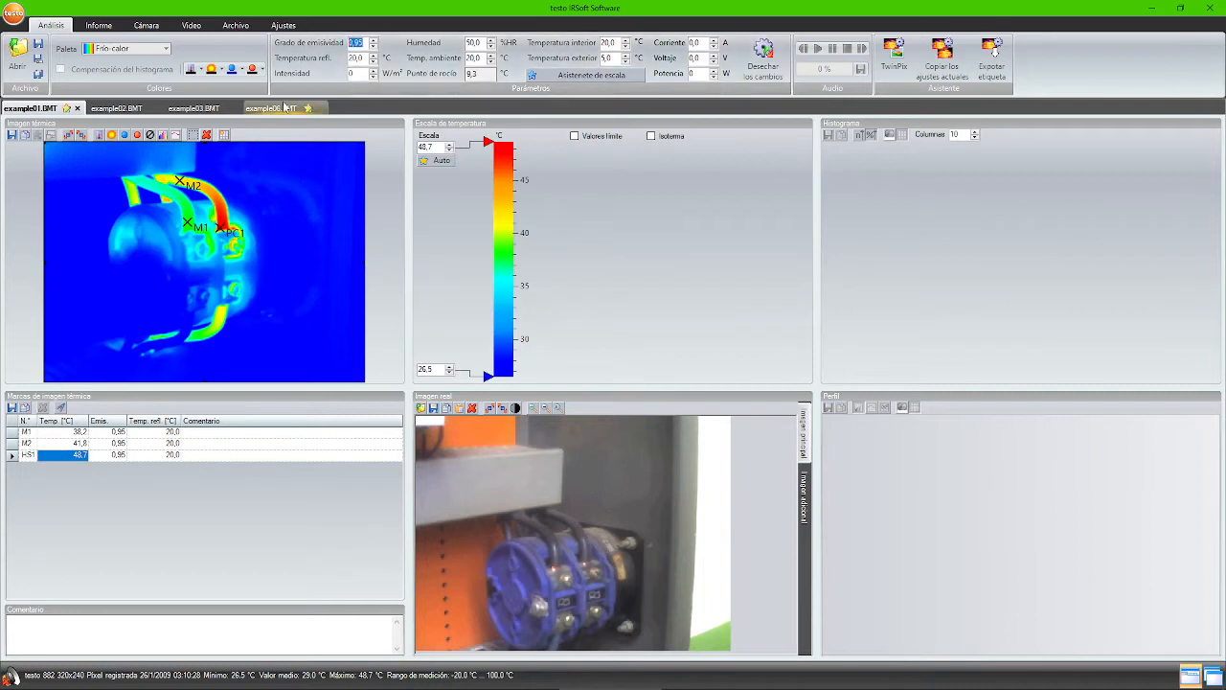
pyautogui.click(80, 457)
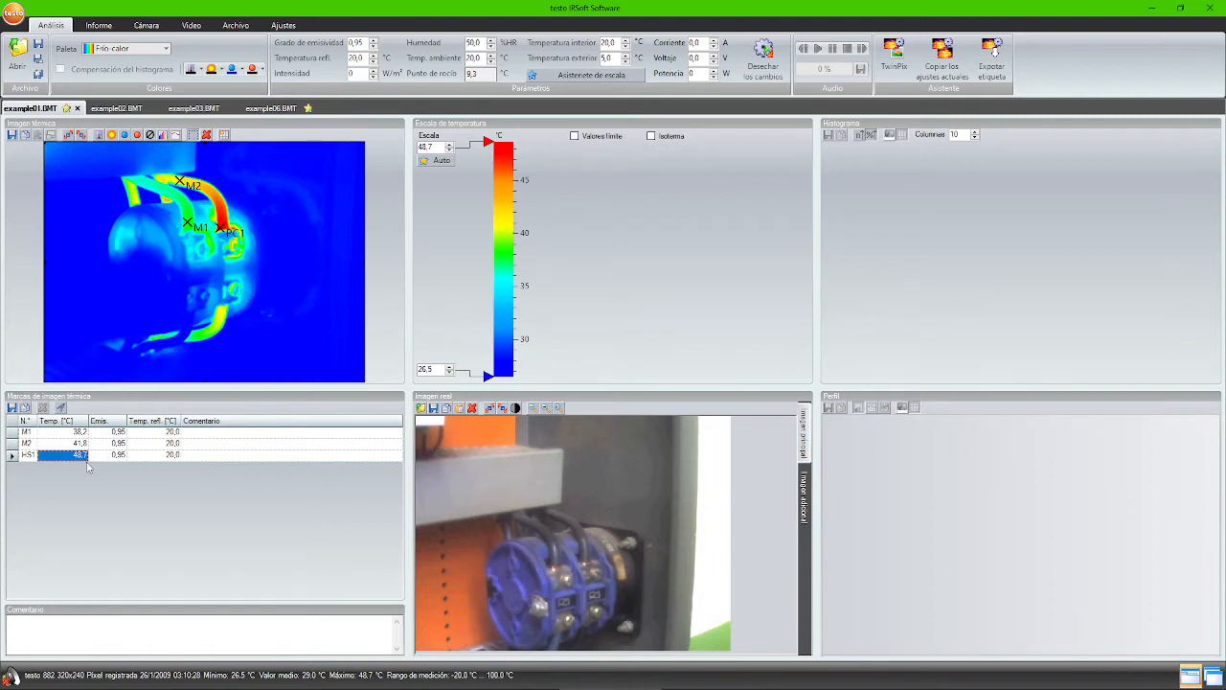
pyautogui.click(11, 457)
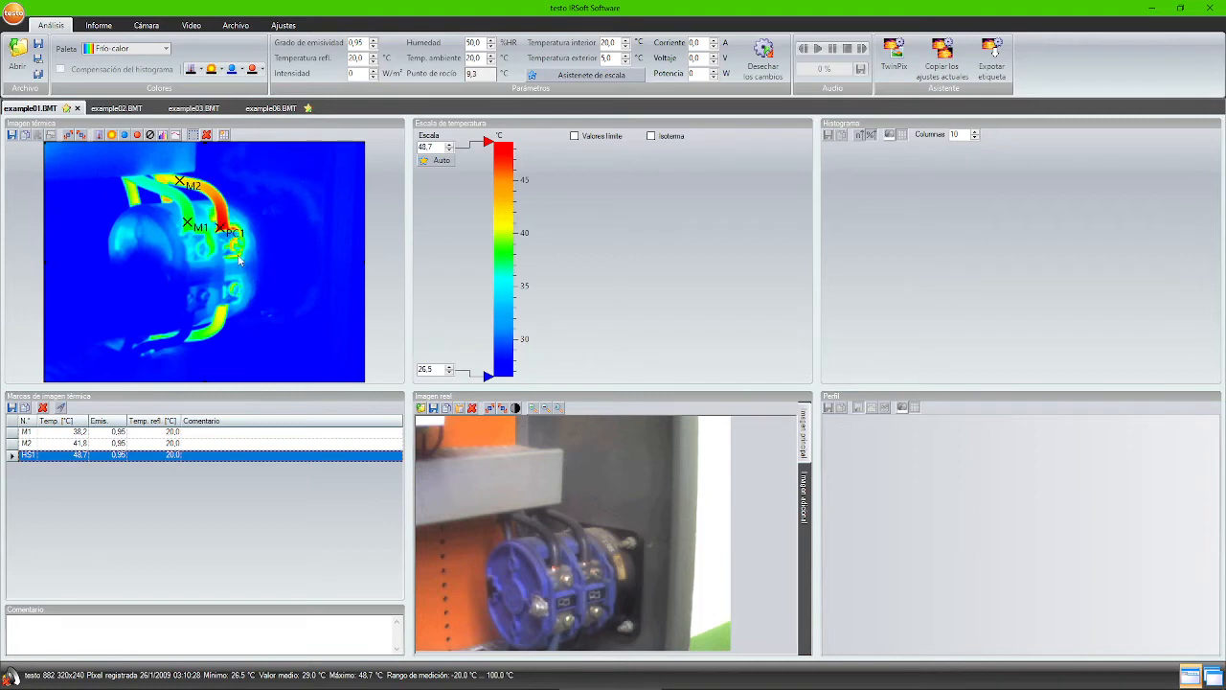
pyautogui.click(98, 136)
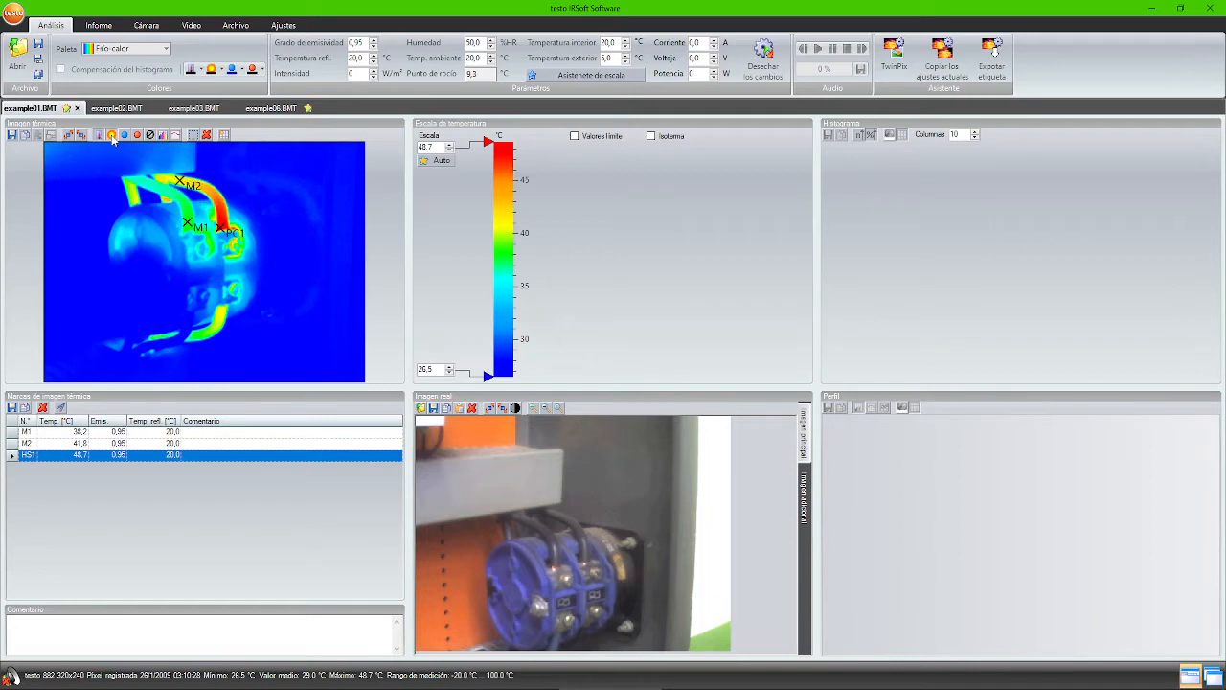
# - Draw a Rectángulo correction area over the hot terminal where the red cable meets the connector
pyautogui.click(112, 135)
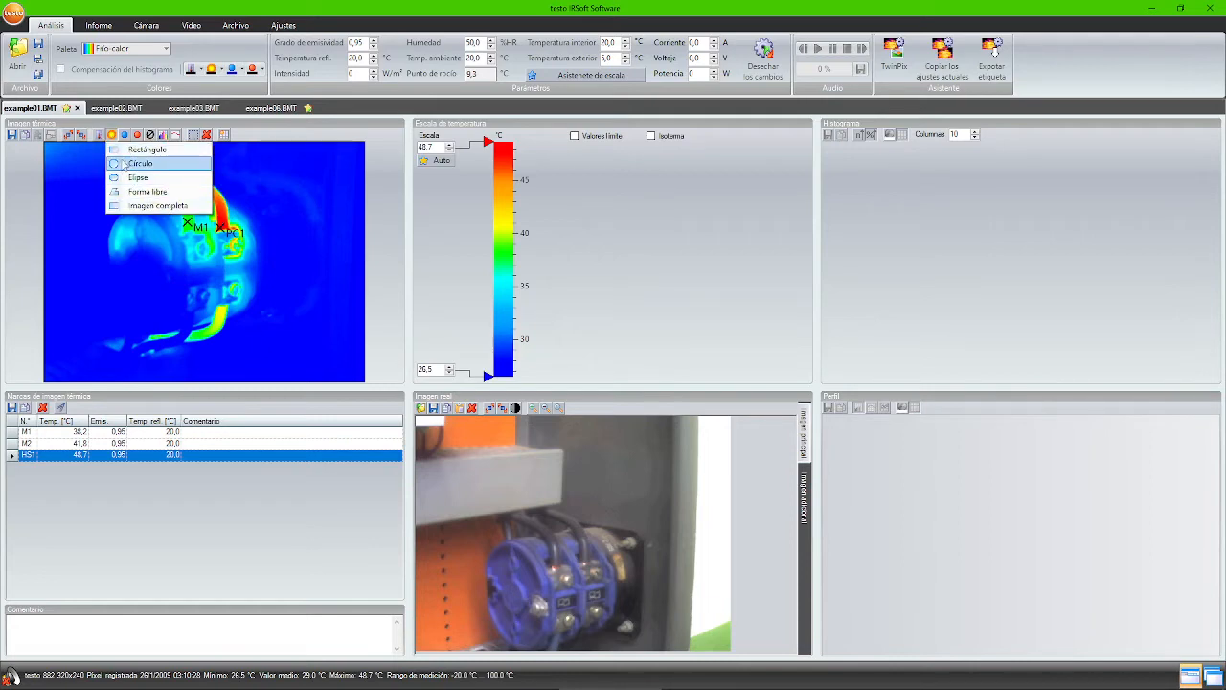
pyautogui.click(134, 150)
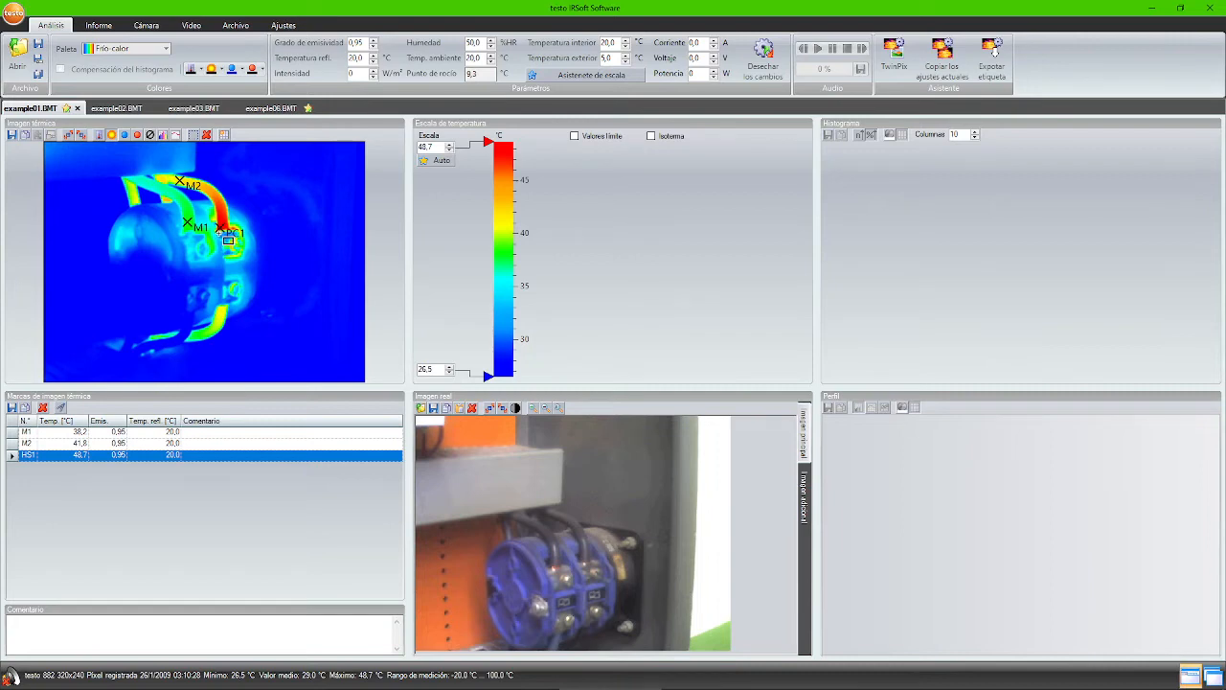
pyautogui.moveTo(219, 229); pyautogui.dragTo(242, 256)
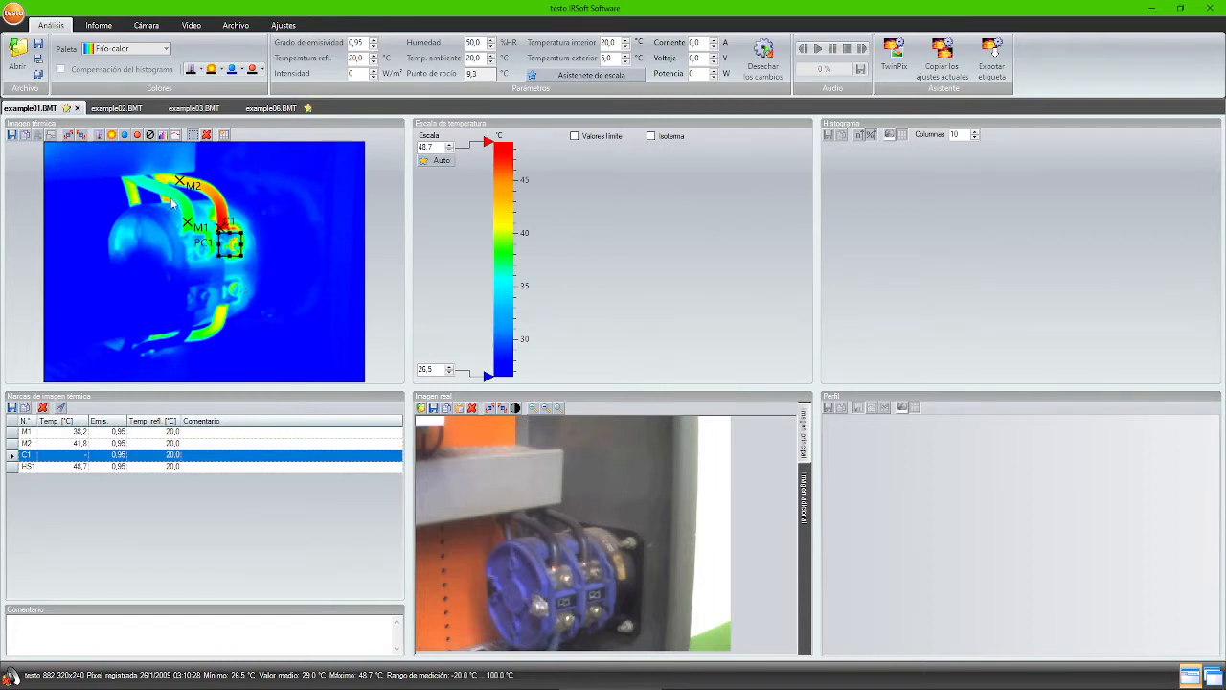
pyautogui.click(112, 138)
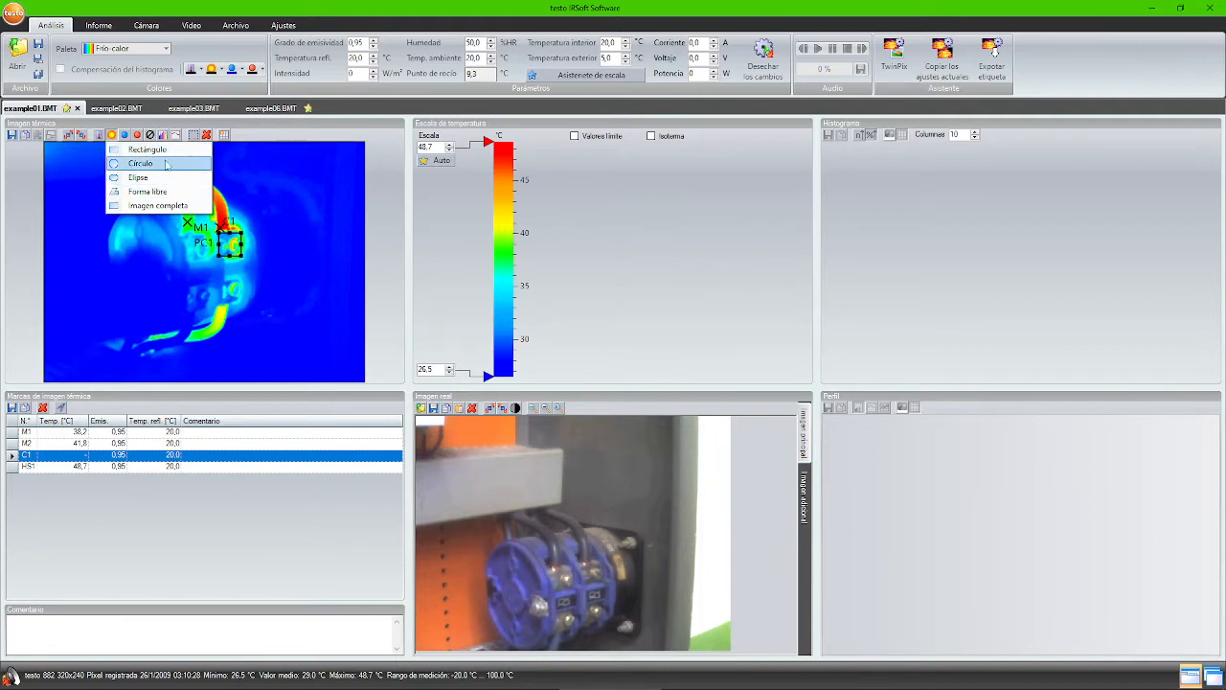
pyautogui.click(115, 139)
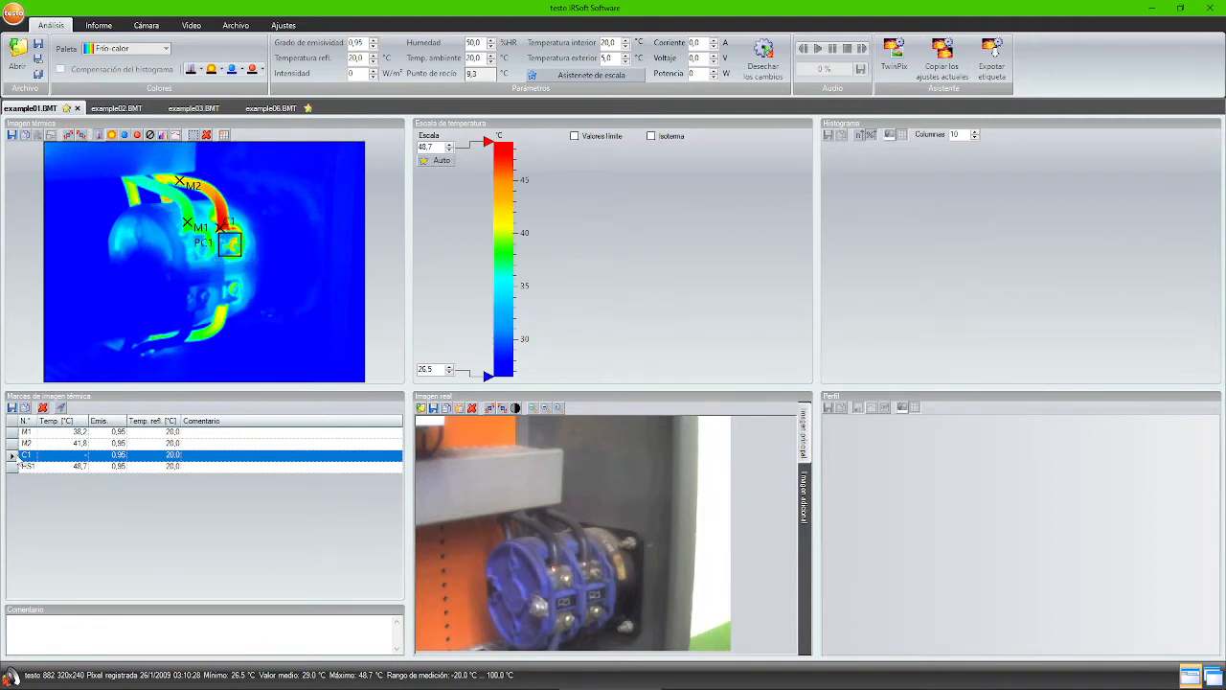
pyautogui.click(54, 456)
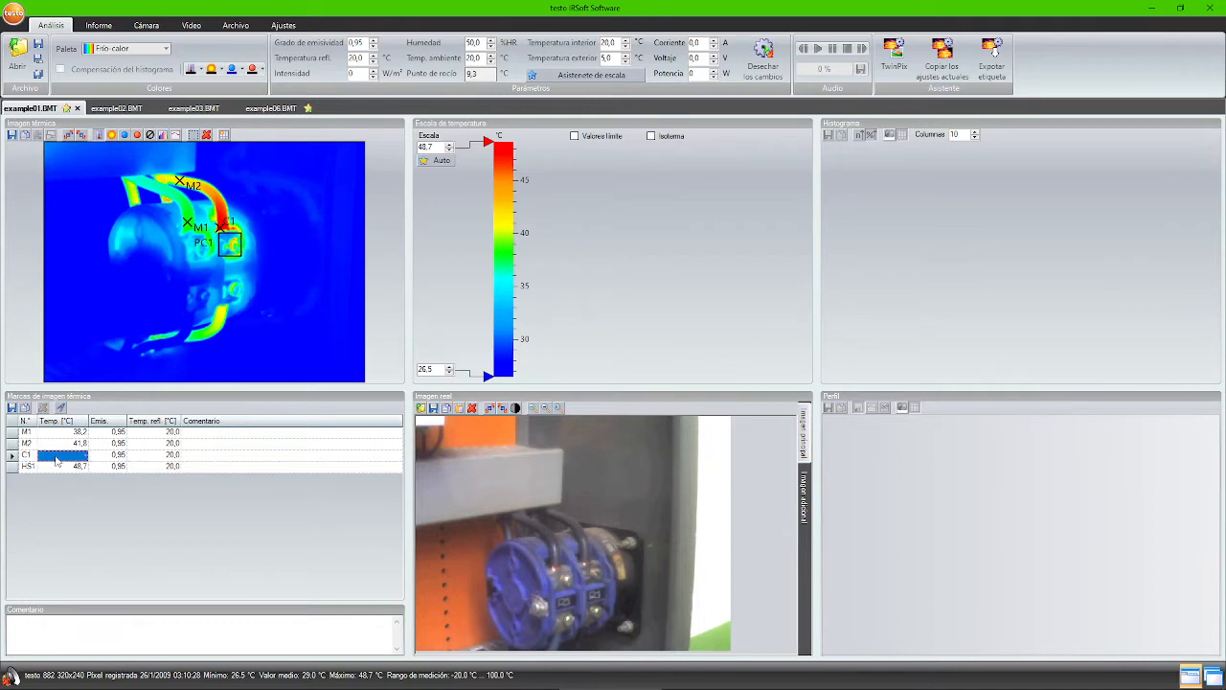
pyautogui.click(96, 456)
pyautogui.click(81, 458)
# - Set C1's emissivity to 0,38 in the marks table, raising hot spot HS1 to 73,1 °C
pyautogui.click(103, 457)
pyautogui.doubleClick(106, 454)
pyautogui.click(110, 454)
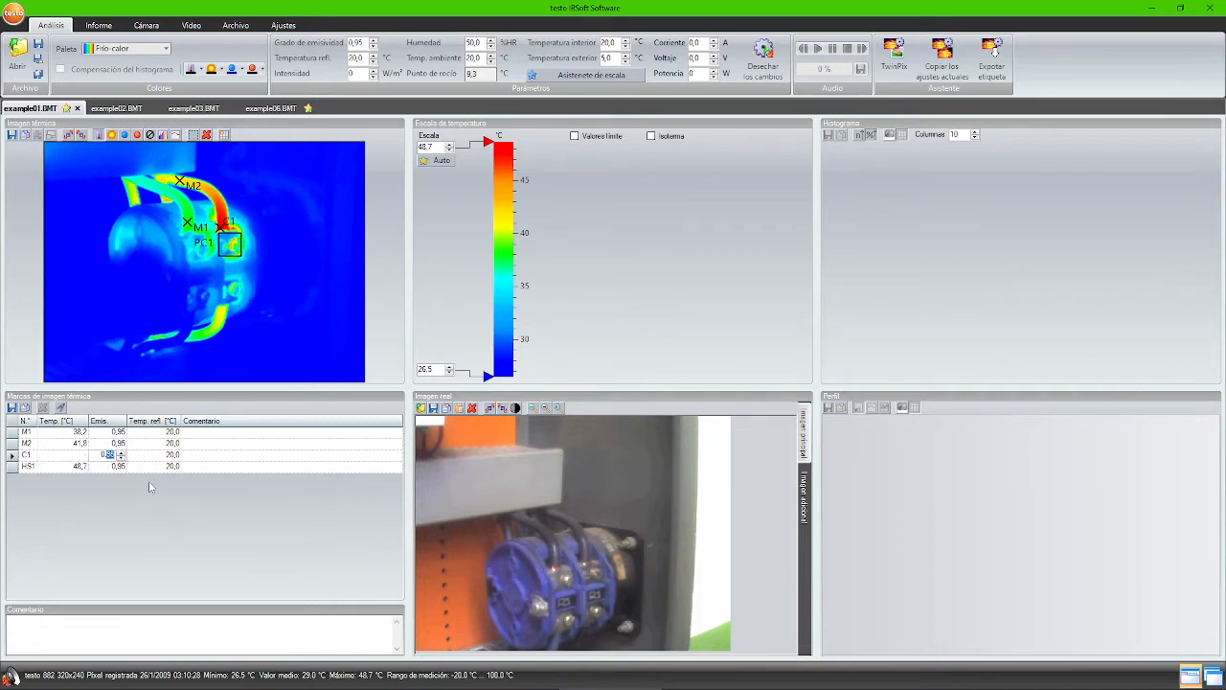
pyautogui.write('38')
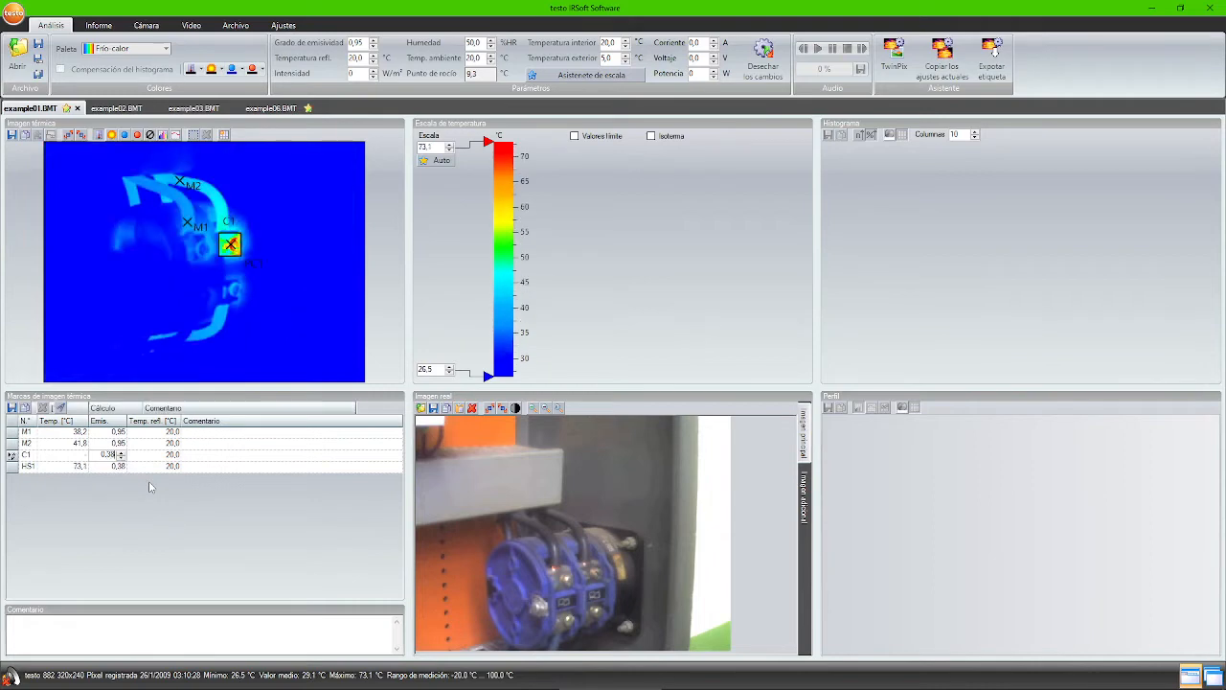
pyautogui.press('Return')
pyautogui.click(108, 442)
pyautogui.click(106, 457)
pyautogui.click(102, 466)
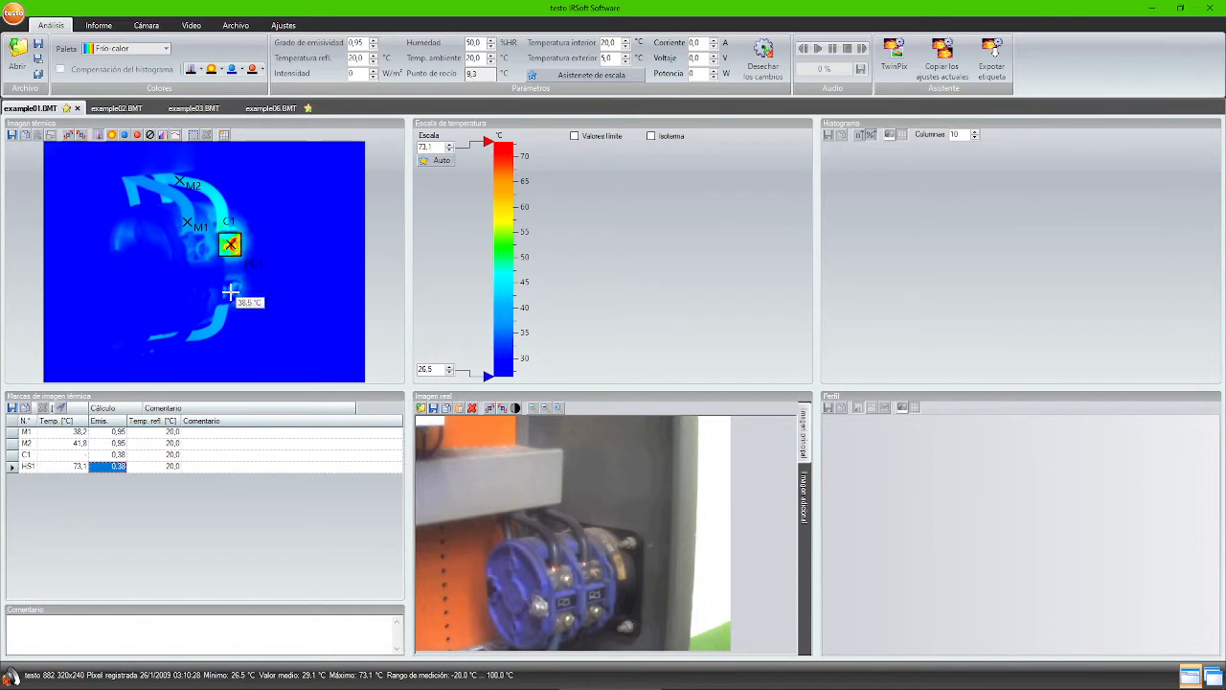
pyautogui.click(12, 466)
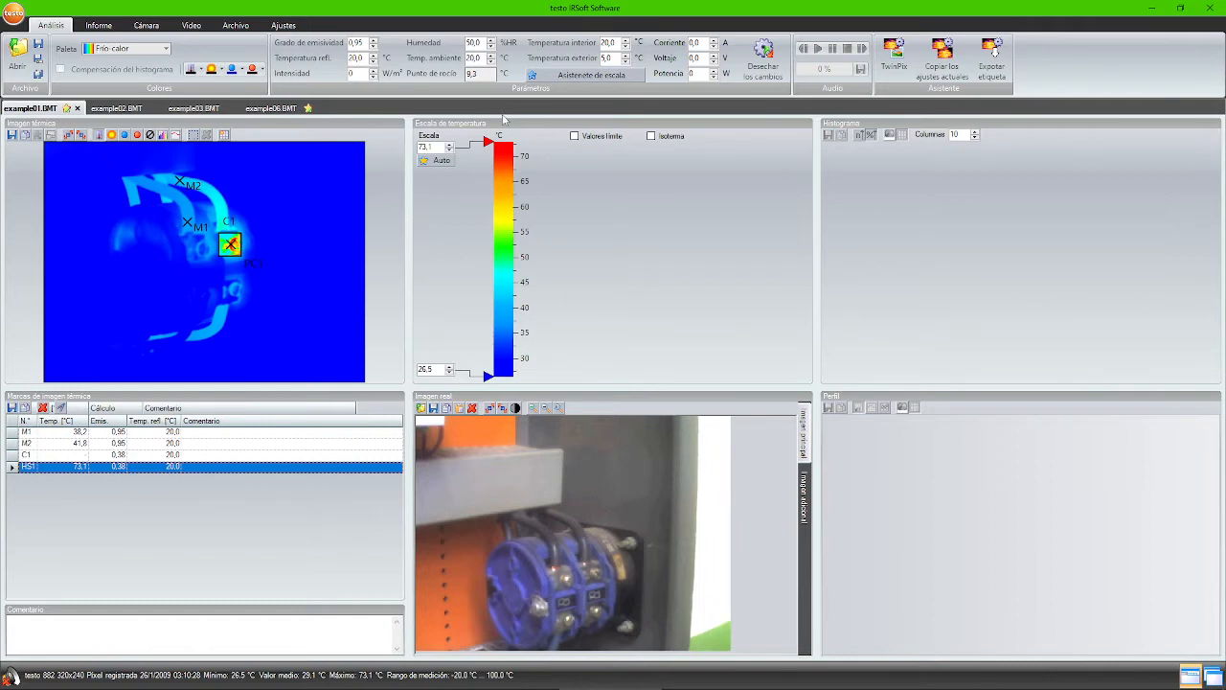
# - Fix the temperature colour scale at 24,1 to 54,1 °C using the scale sliders
pyautogui.moveTo(486, 140); pyautogui.dragTo(485, 258)
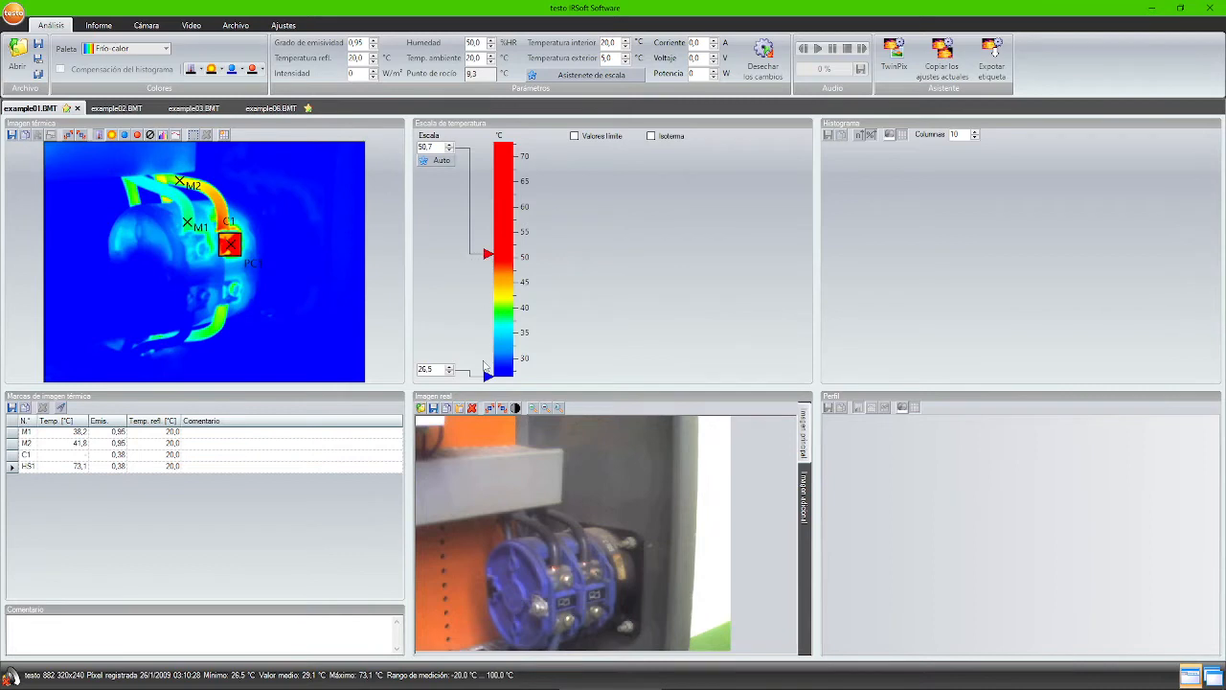
pyautogui.moveTo(487, 377); pyautogui.dragTo(486, 367)
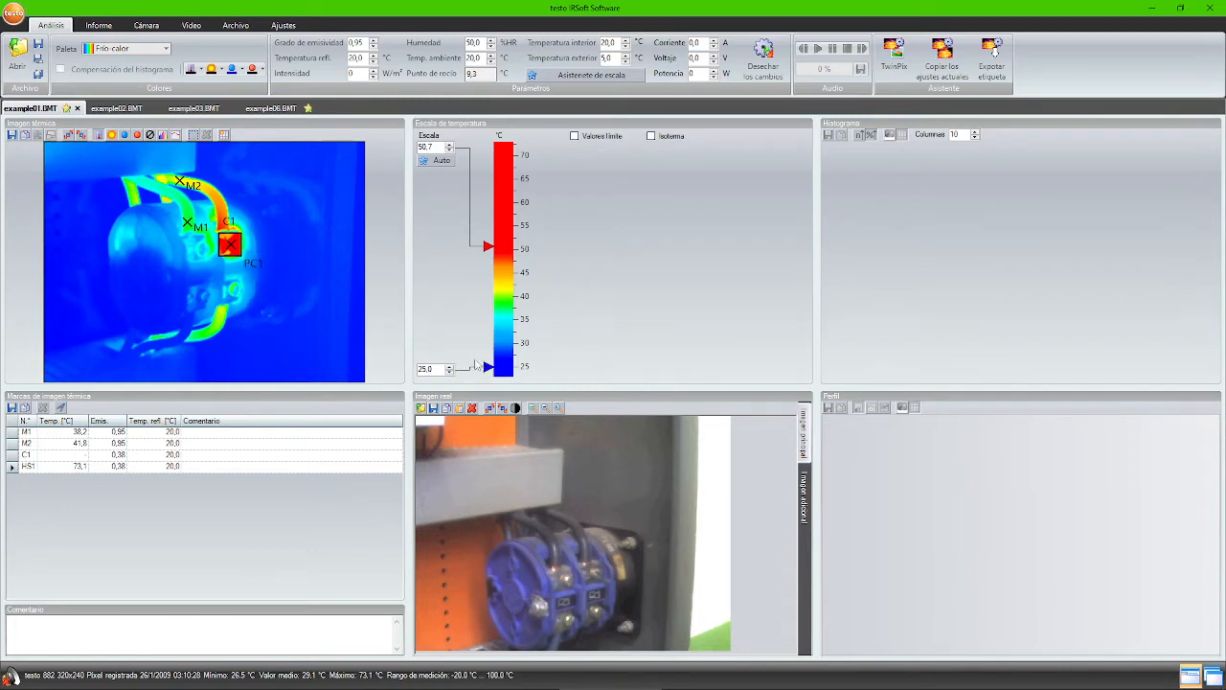
pyautogui.click(436, 161)
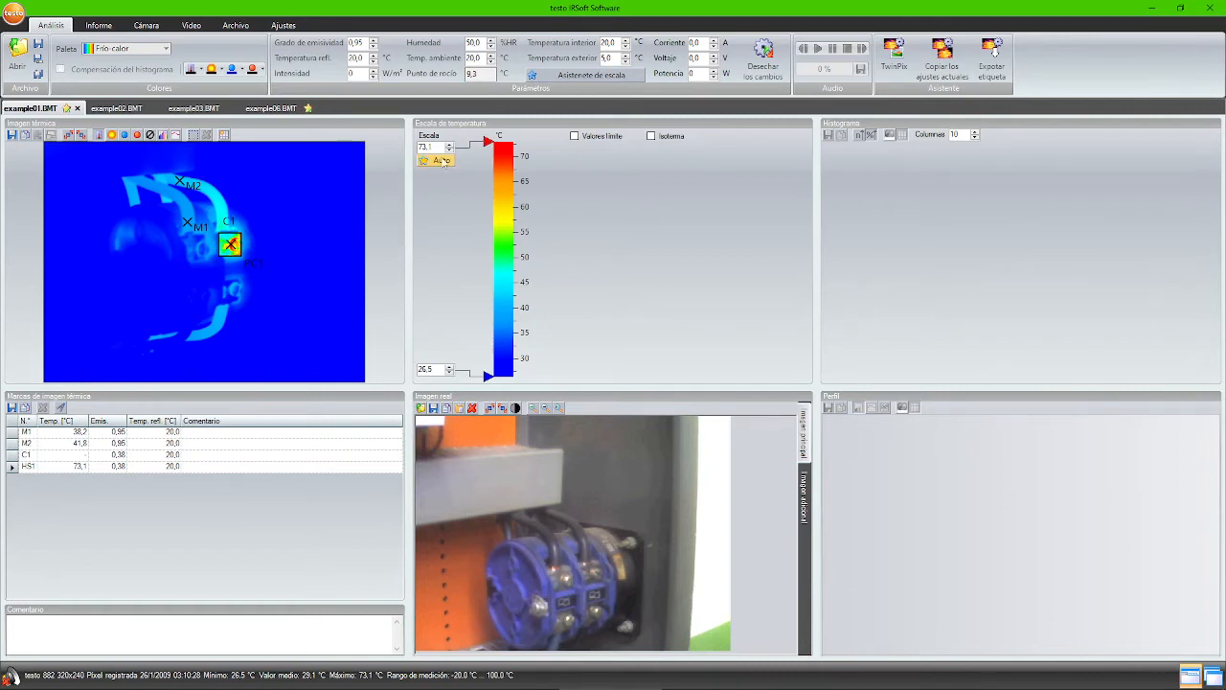
pyautogui.moveTo(487, 141); pyautogui.dragTo(486, 161)
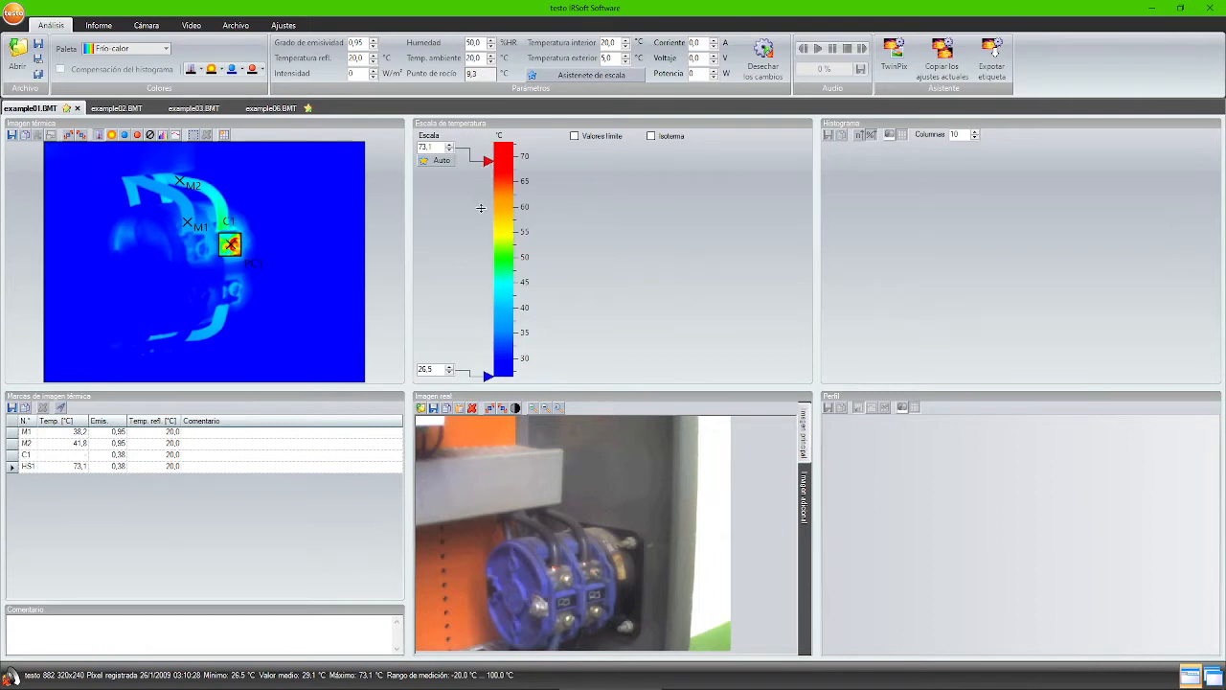
pyautogui.moveTo(484, 217); pyautogui.dragTo(485, 242)
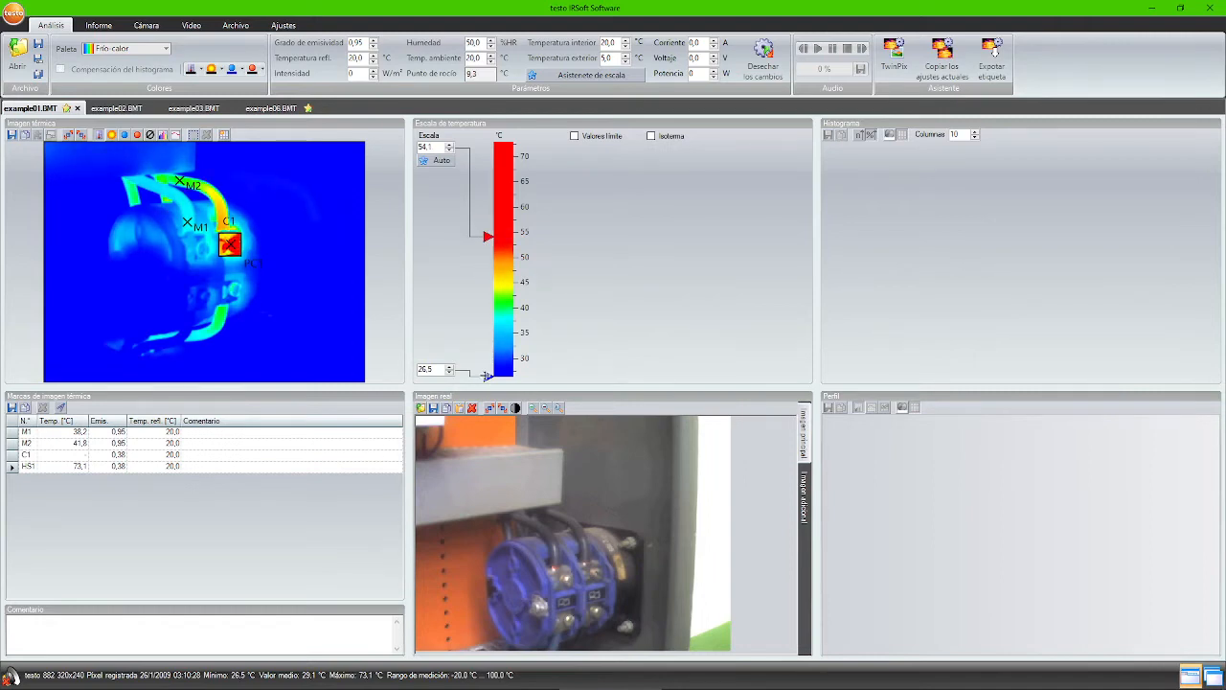
pyautogui.moveTo(487, 375); pyautogui.dragTo(488, 366)
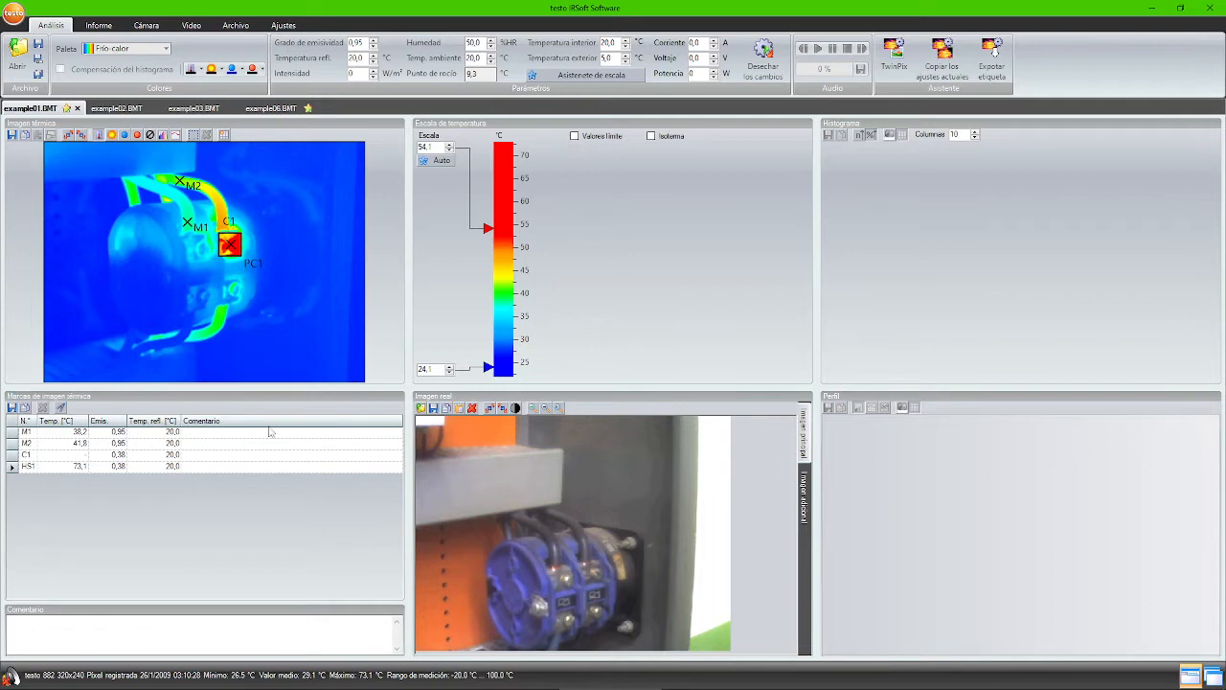
# - Visit the M2 emissivity, M1 comment, image comment and radiation intensity fields
pyautogui.click(99, 444)
pyautogui.click(194, 432)
pyautogui.click(86, 625)
pyautogui.click(87, 640)
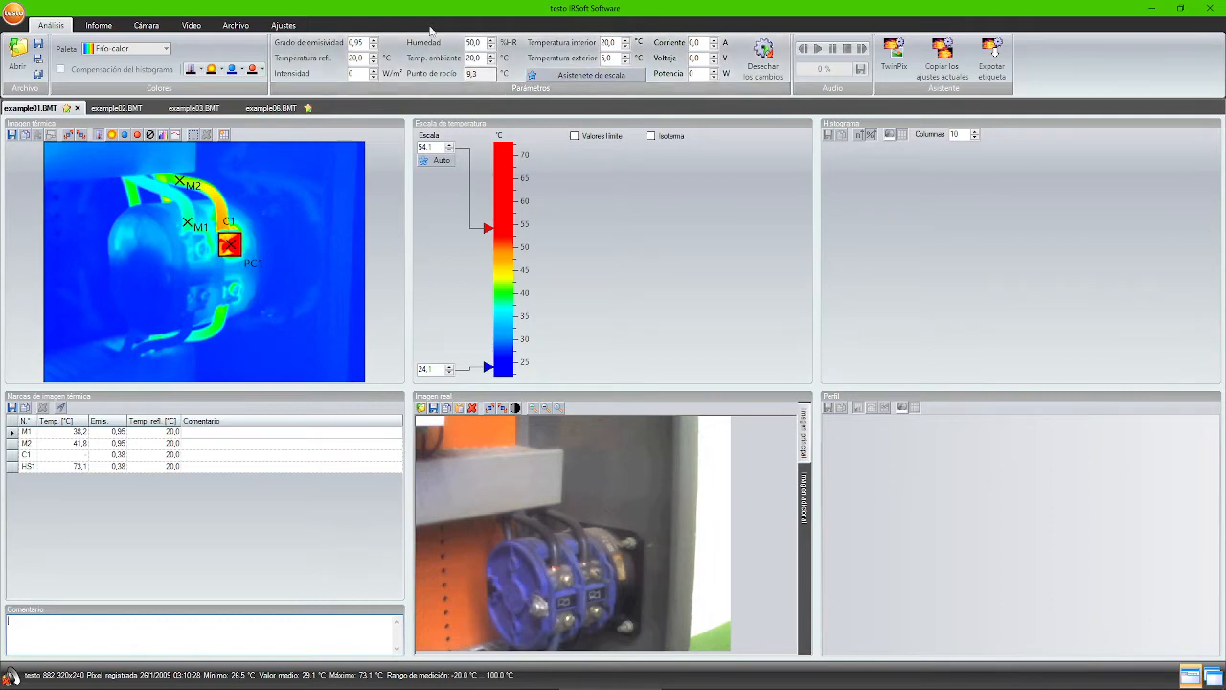
pyautogui.click(352, 73)
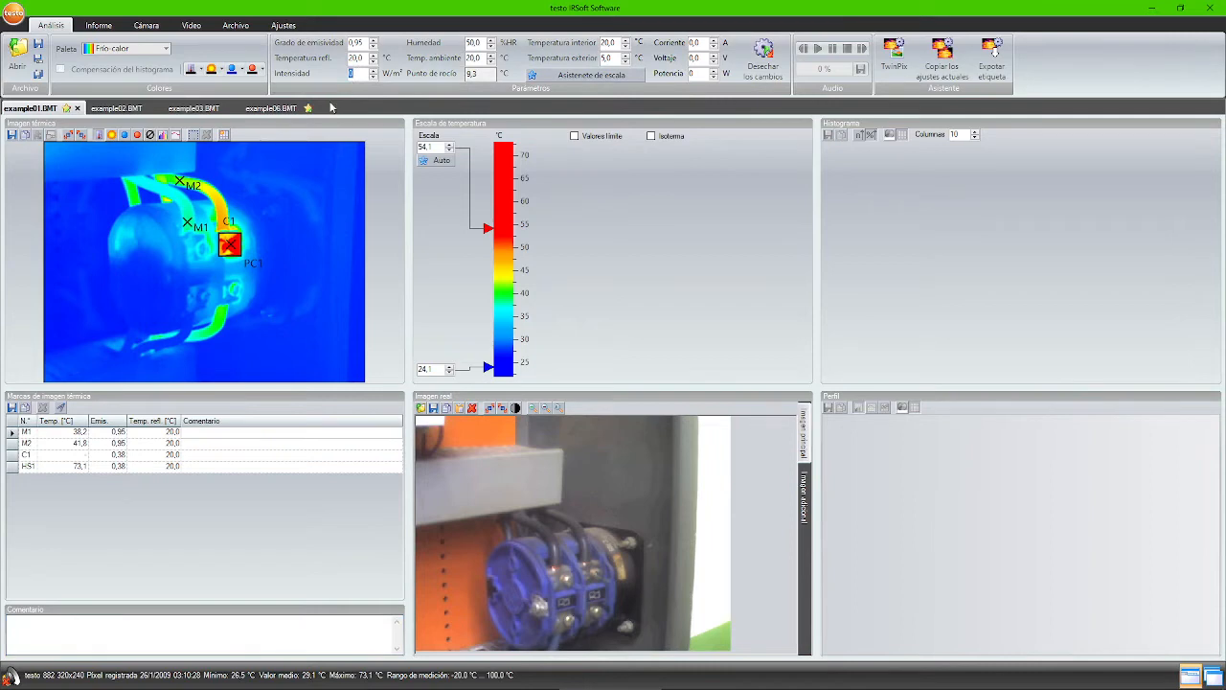
# - Switch to example06 and check its intensity, humidity (50.0 %HR) and interior temperature values
pyautogui.click(268, 108)
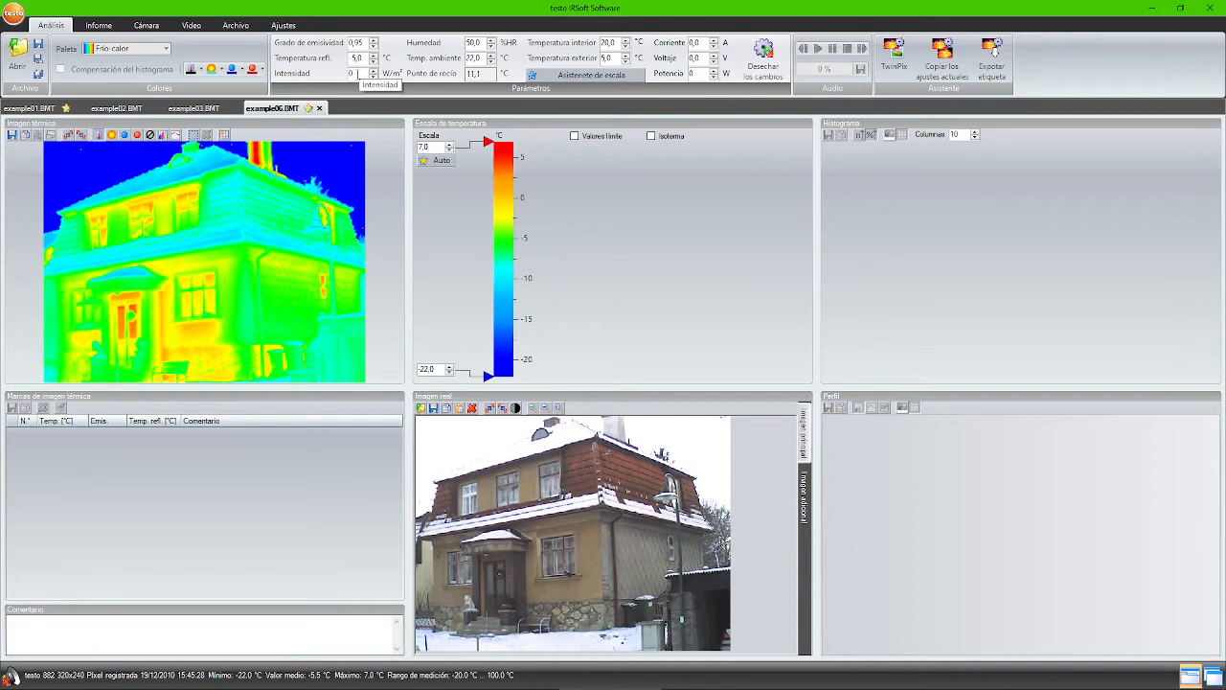
pyautogui.click(362, 73)
pyautogui.doubleClick(352, 73)
pyautogui.click(354, 74)
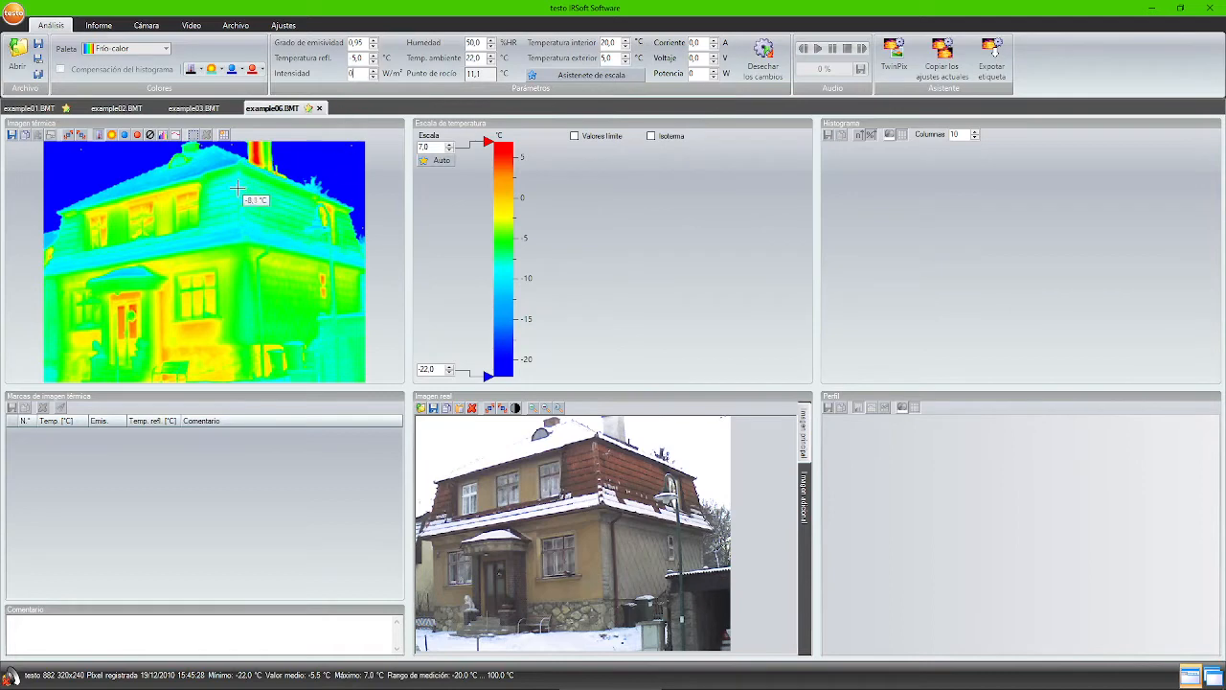
pyautogui.click(461, 43)
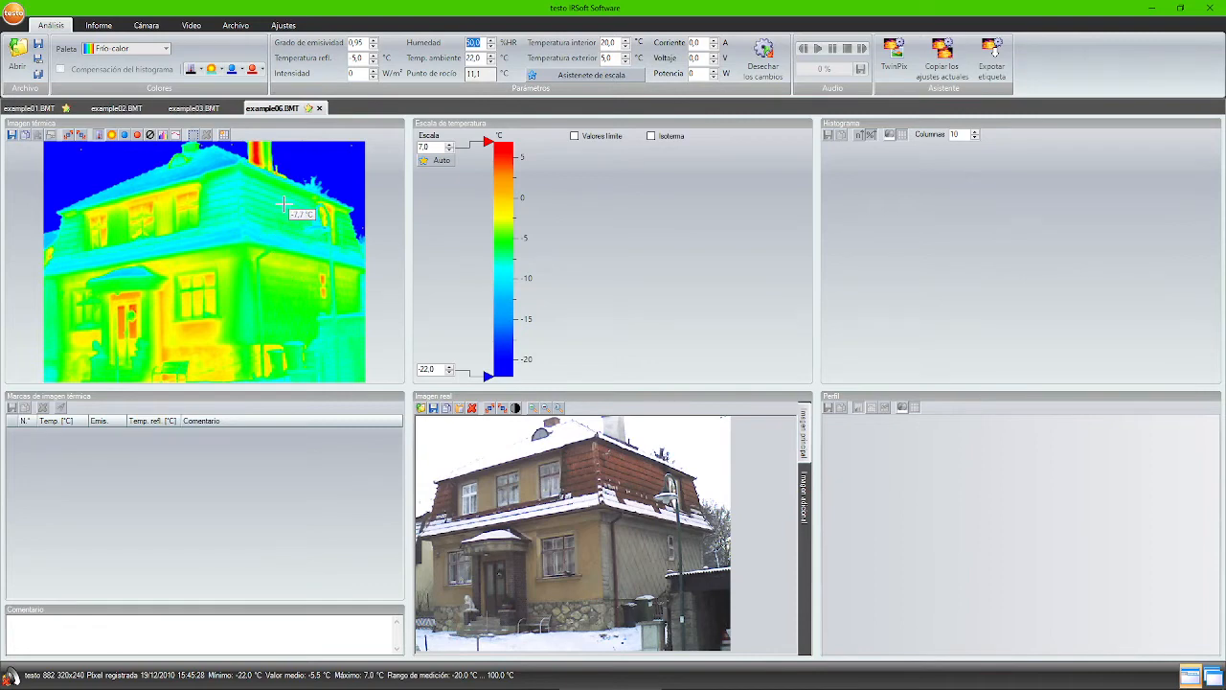
pyautogui.click(614, 43)
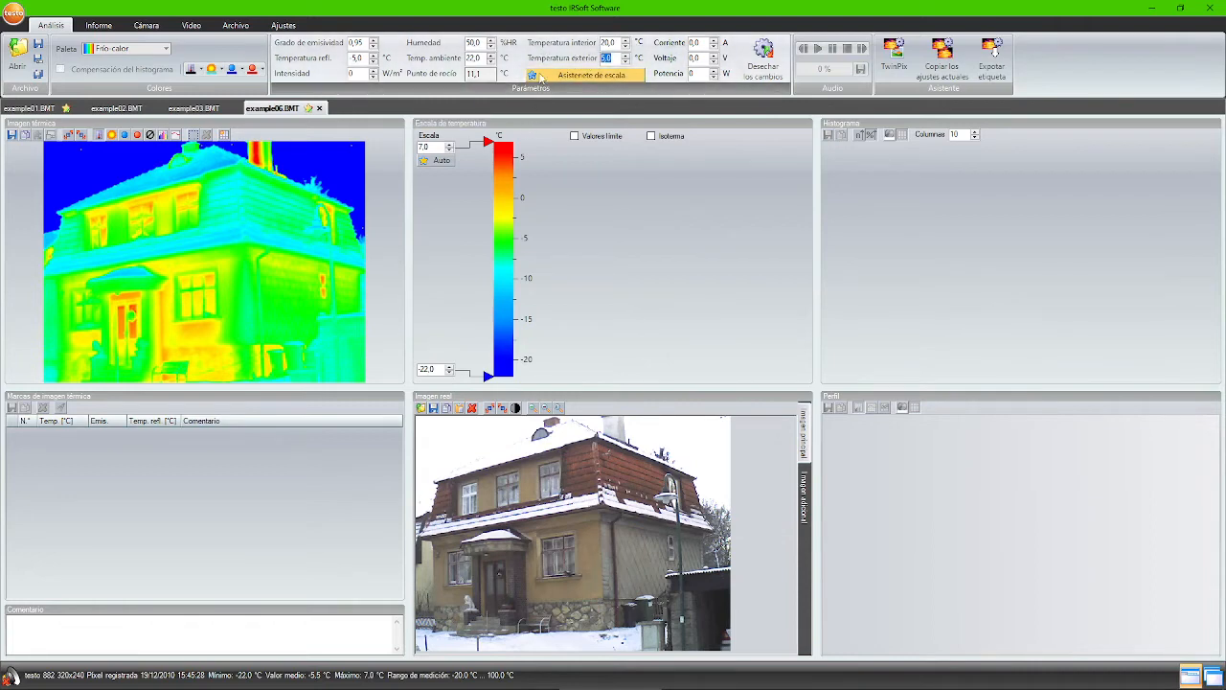
# - Auto-fit the house scale to 1.8 to -8.7 °C, check current and voltage, then return to example01
pyautogui.click(571, 76)
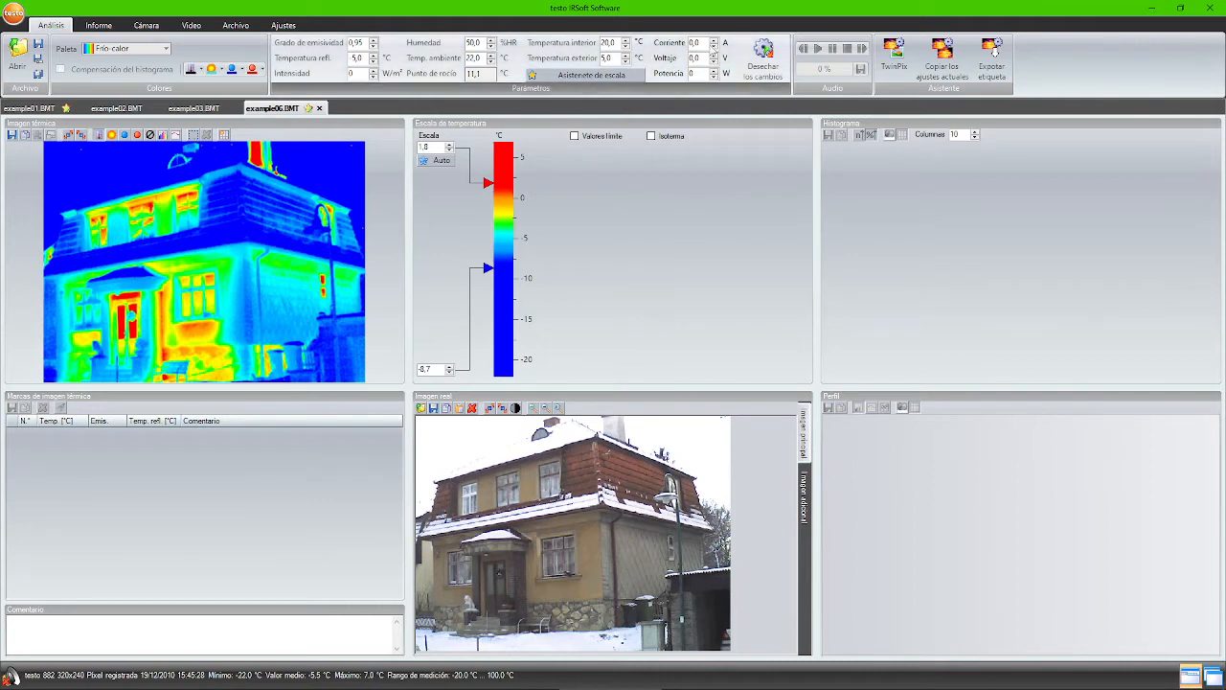
pyautogui.click(696, 42)
pyautogui.click(703, 58)
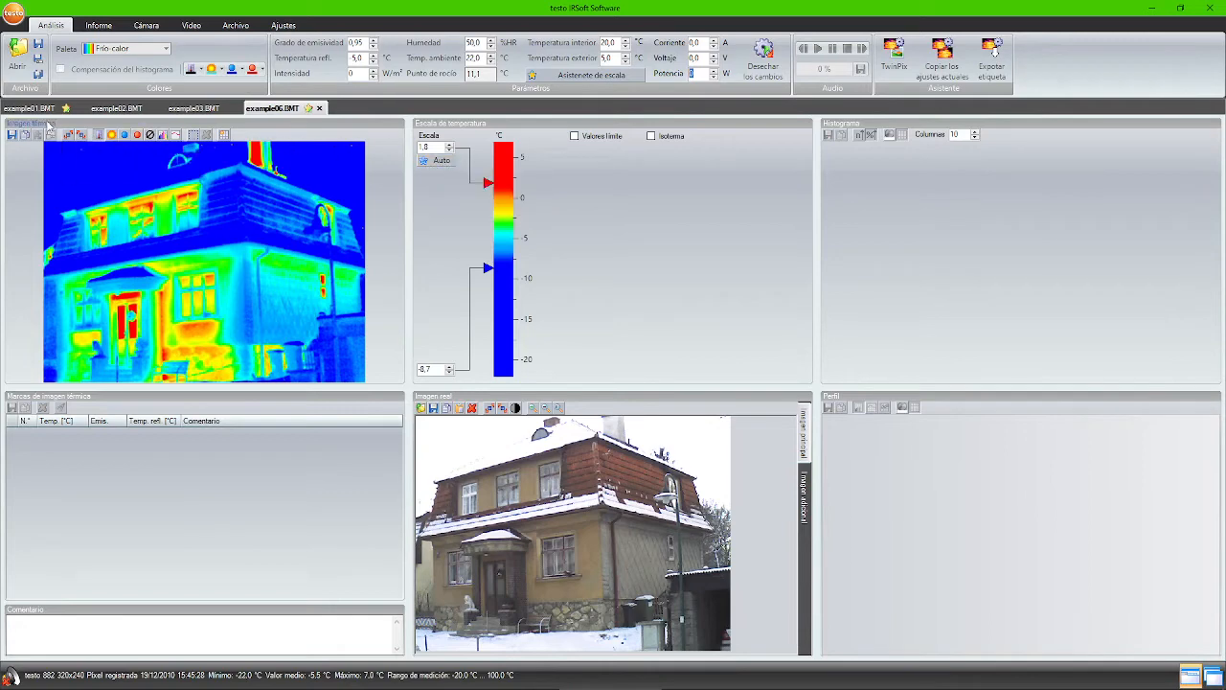
pyautogui.click(21, 108)
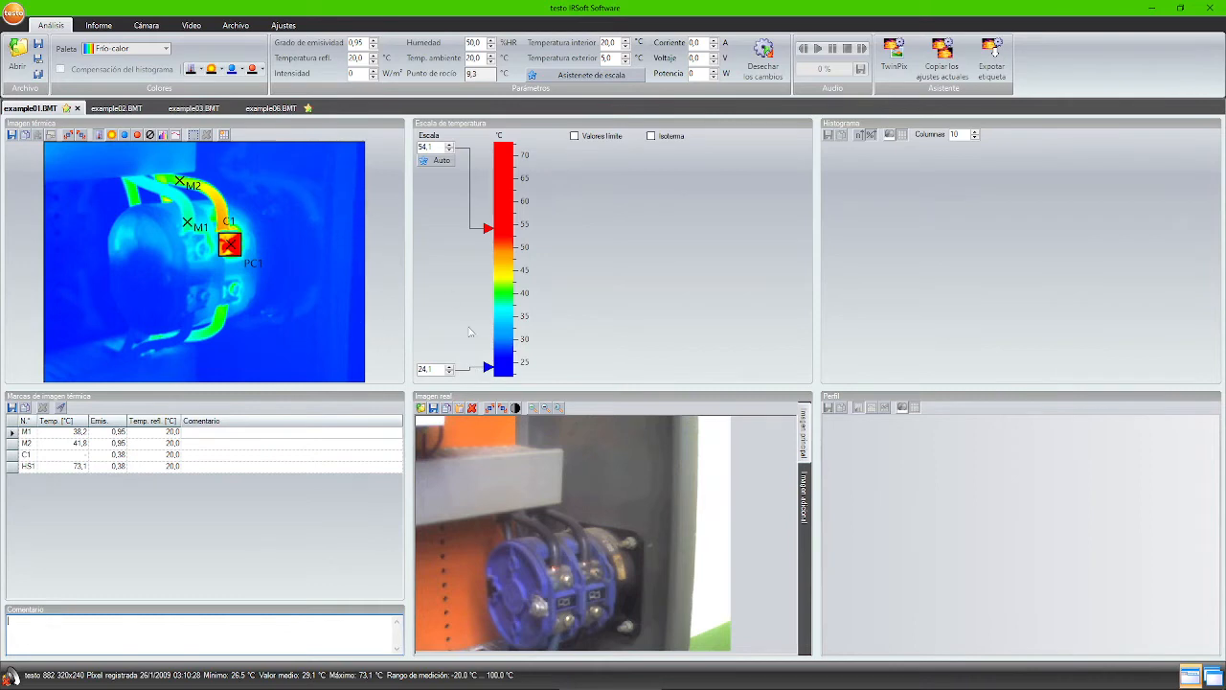
# - Delete correction area C1 and refit the scale to 26.5–48.7 °C, HS1 back at 48.7 °C
pyautogui.moveTo(487, 366); pyautogui.dragTo(486, 300)
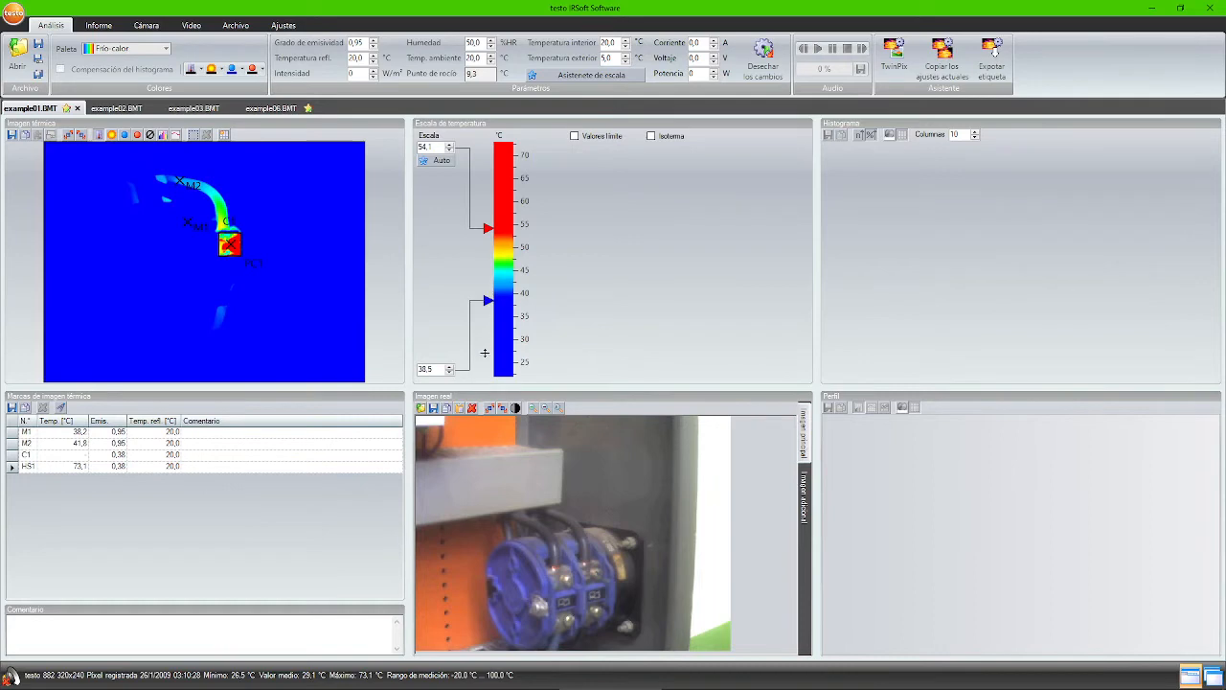
pyautogui.moveTo(485, 360); pyautogui.dragTo(487, 360)
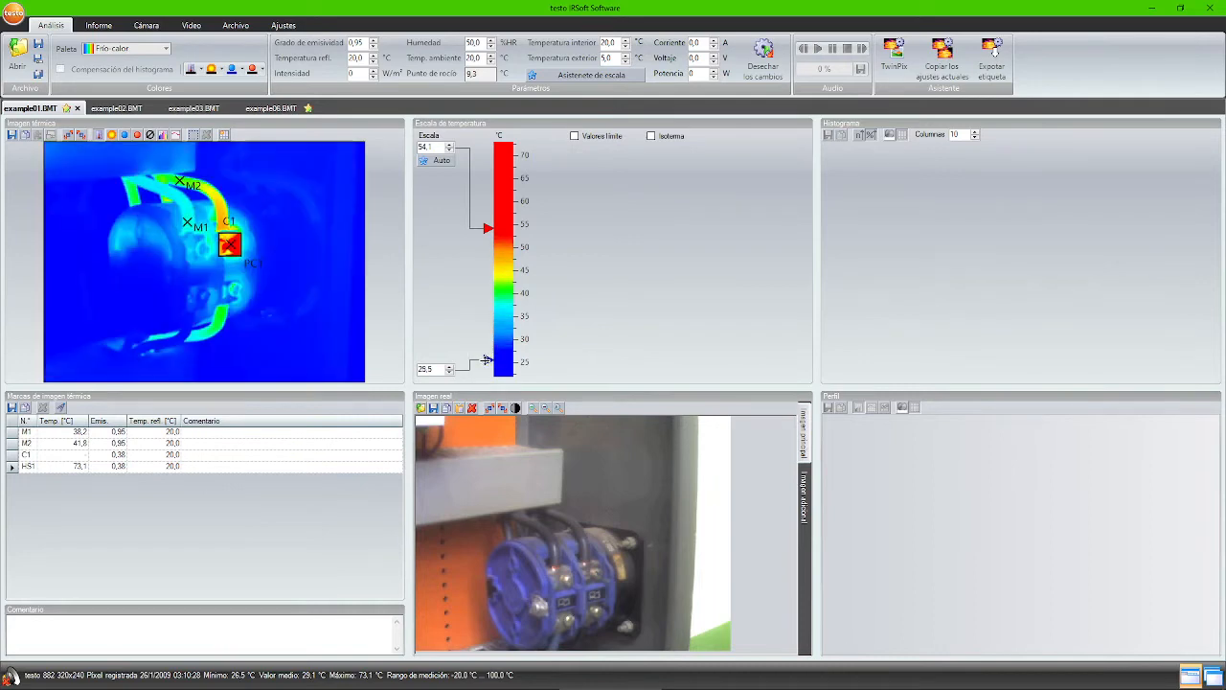
pyautogui.click(438, 160)
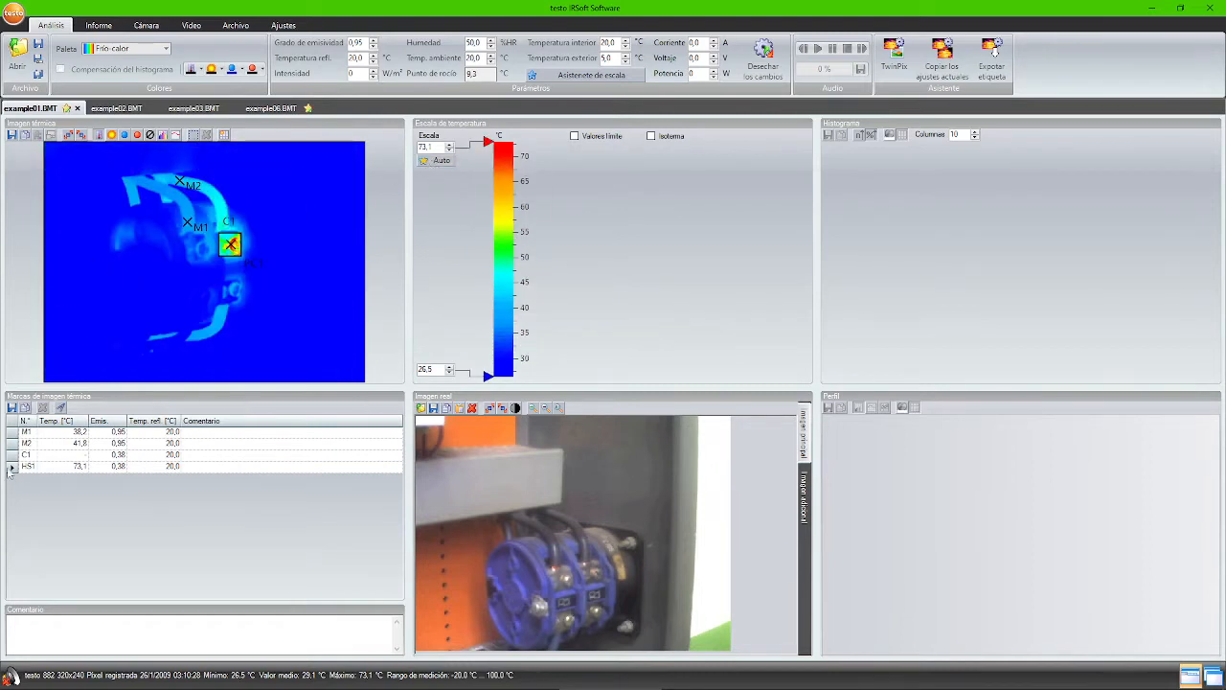
pyautogui.click(13, 455)
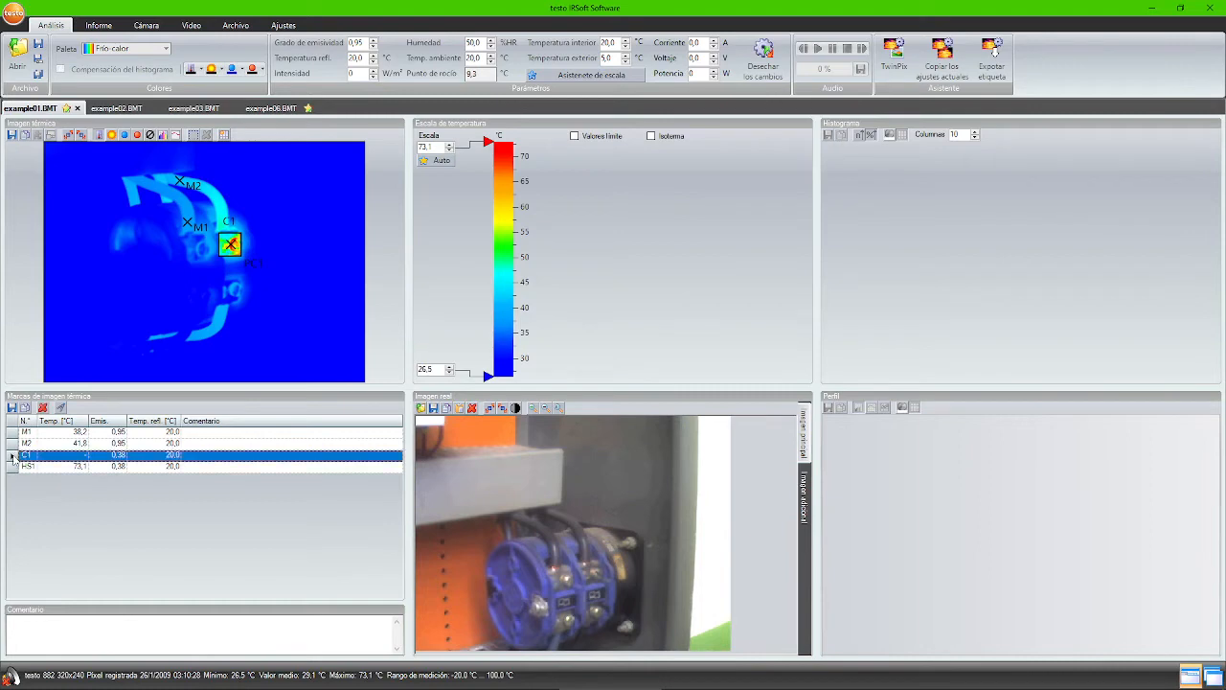
pyautogui.click(43, 407)
pyautogui.click(67, 421)
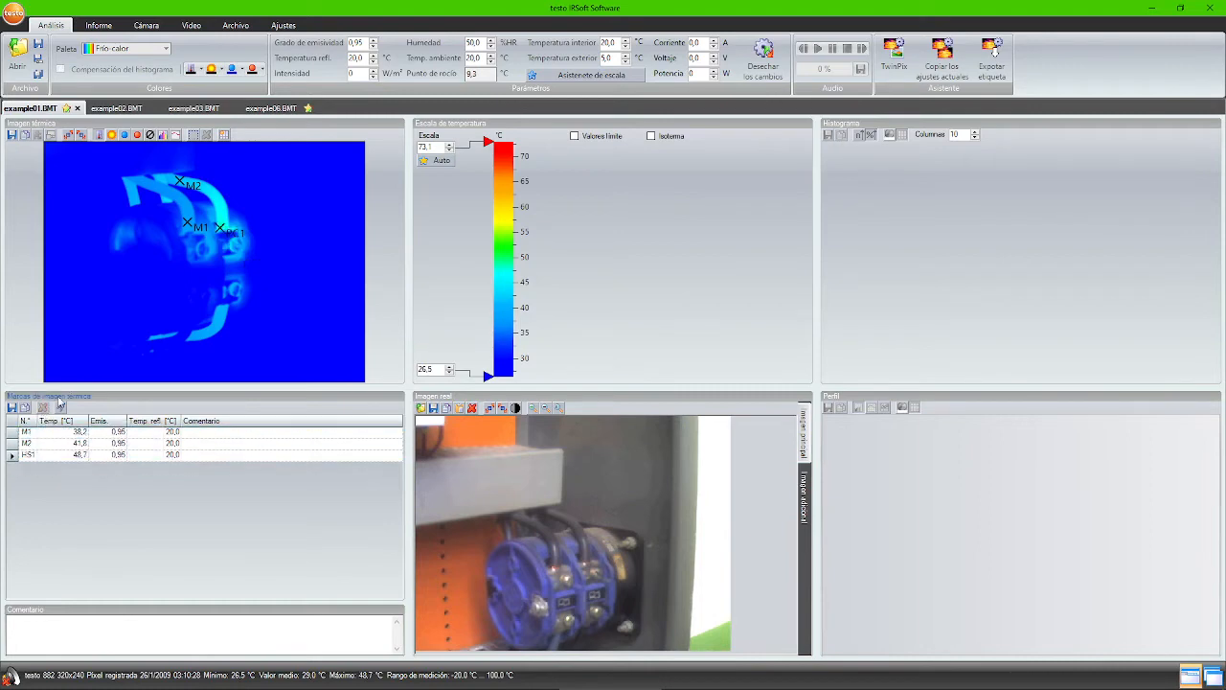
pyautogui.click(423, 161)
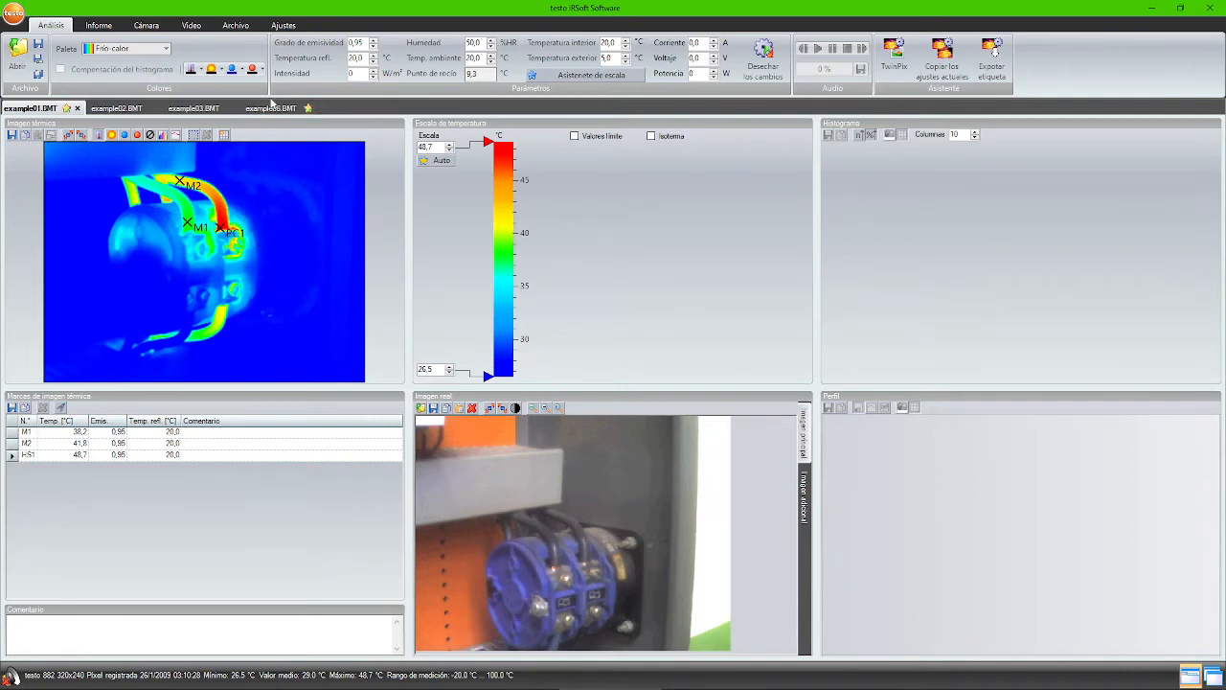
# - Apply the Escala de grises palette, trying limit-value colouring at 30.0 °C before switching it off
pyautogui.click(135, 51)
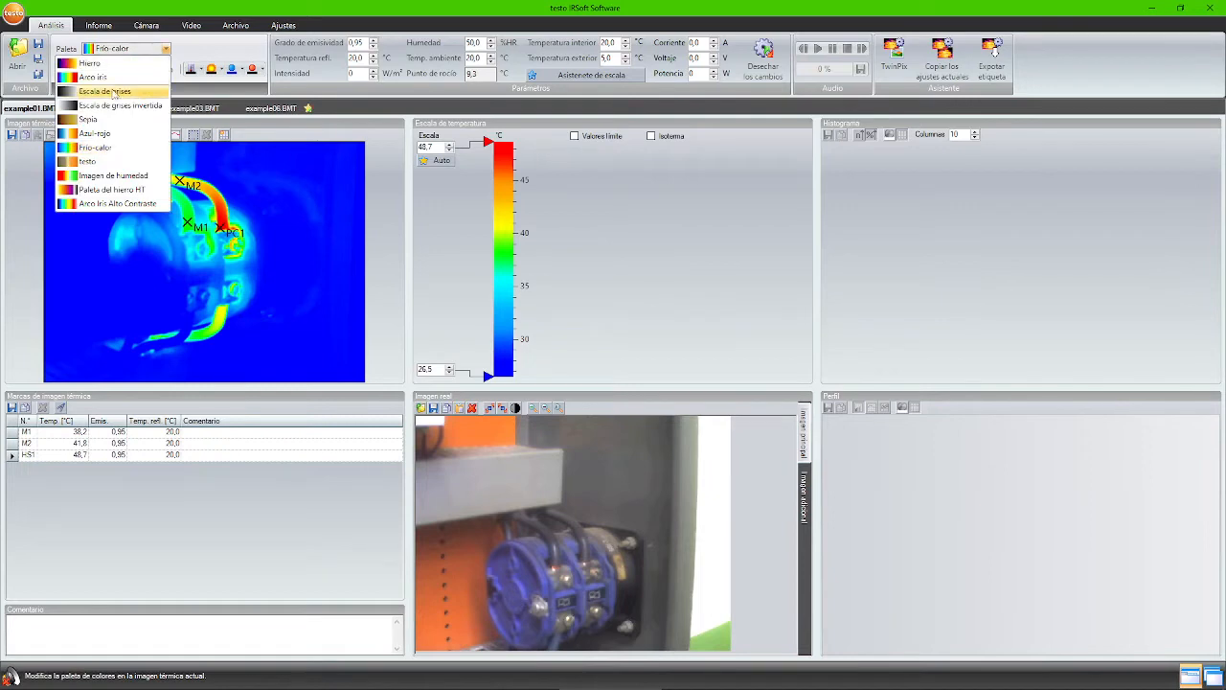
pyautogui.click(113, 93)
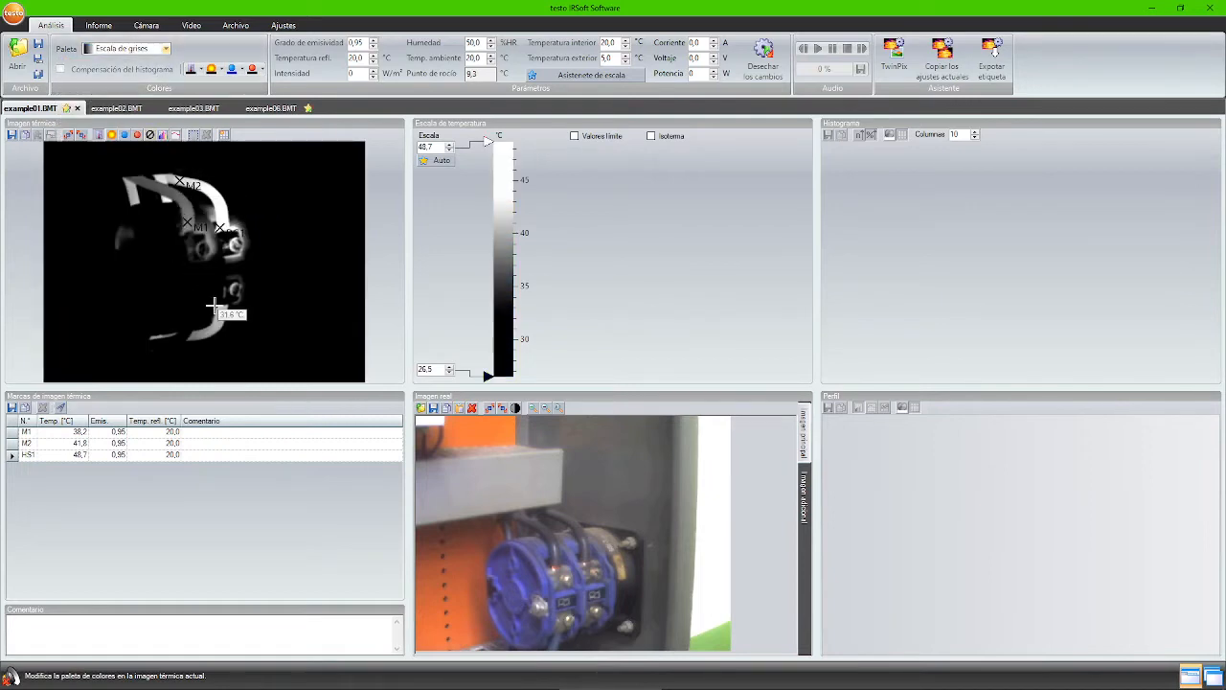
pyautogui.click(609, 140)
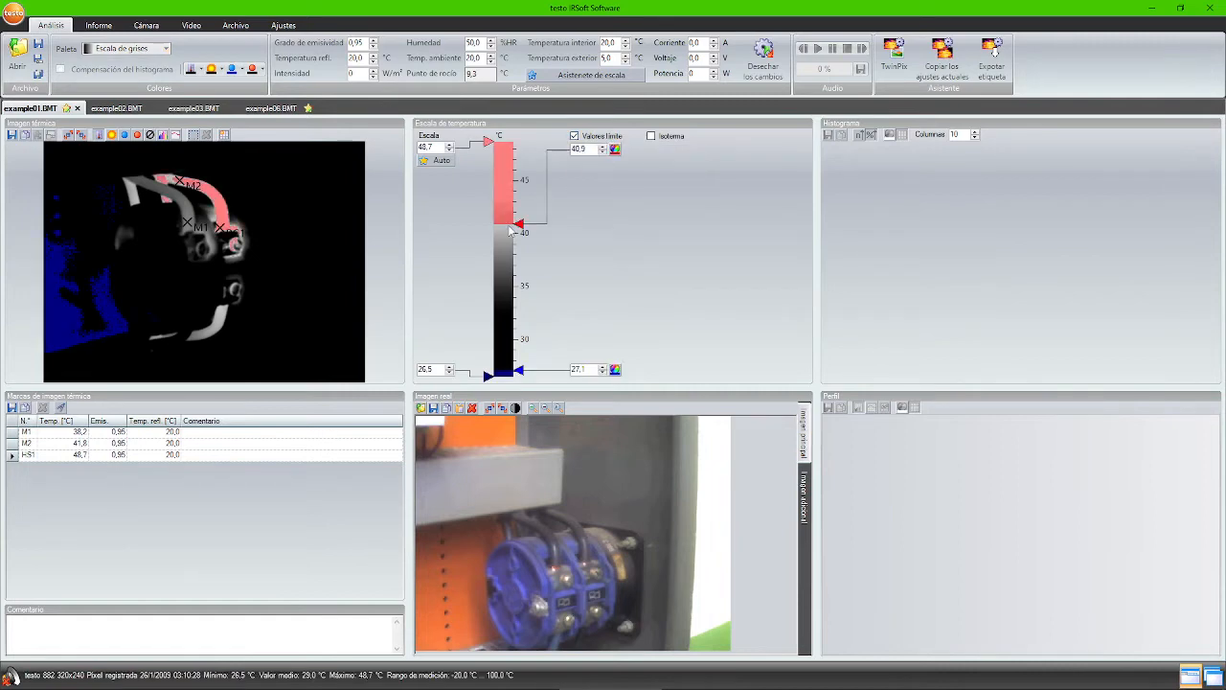
pyautogui.moveTo(520, 212); pyautogui.dragTo(522, 201)
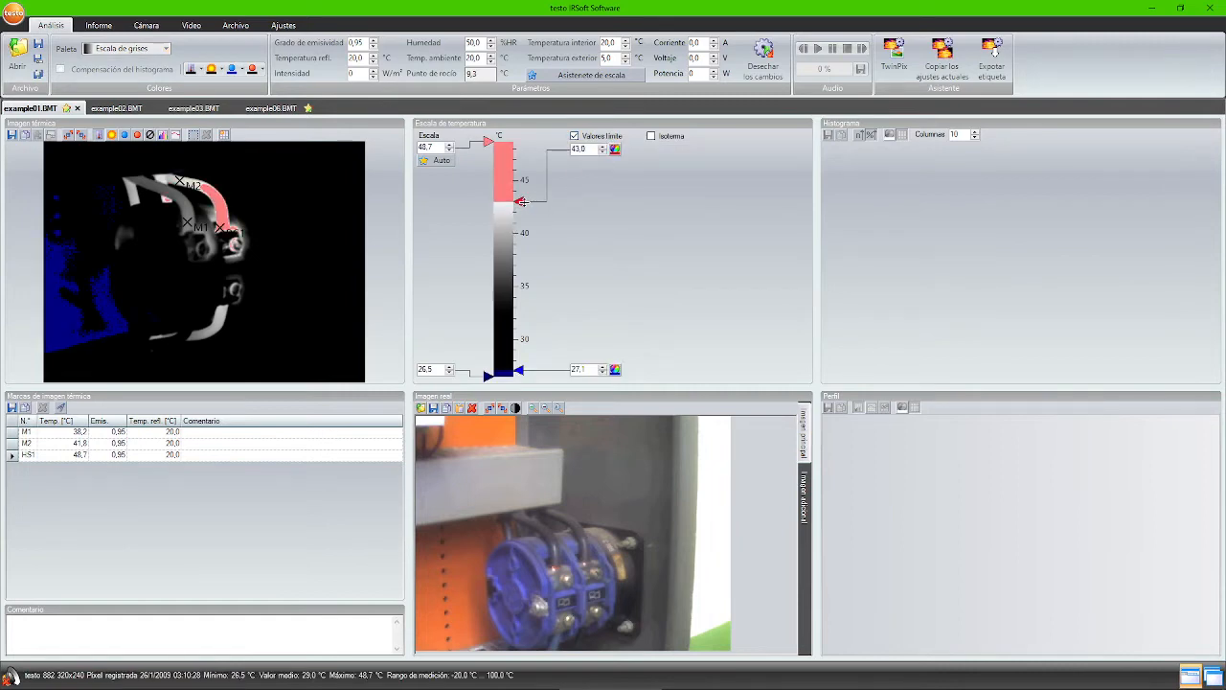
pyautogui.moveTo(521, 370); pyautogui.dragTo(522, 339)
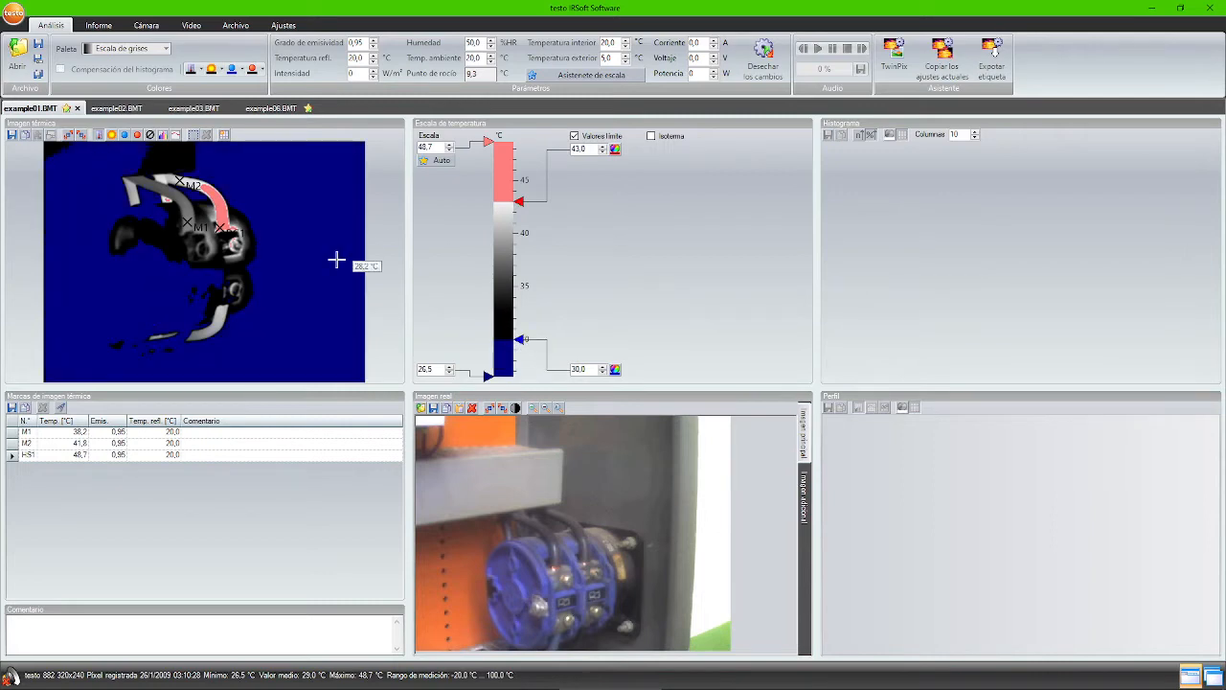
pyautogui.click(616, 370)
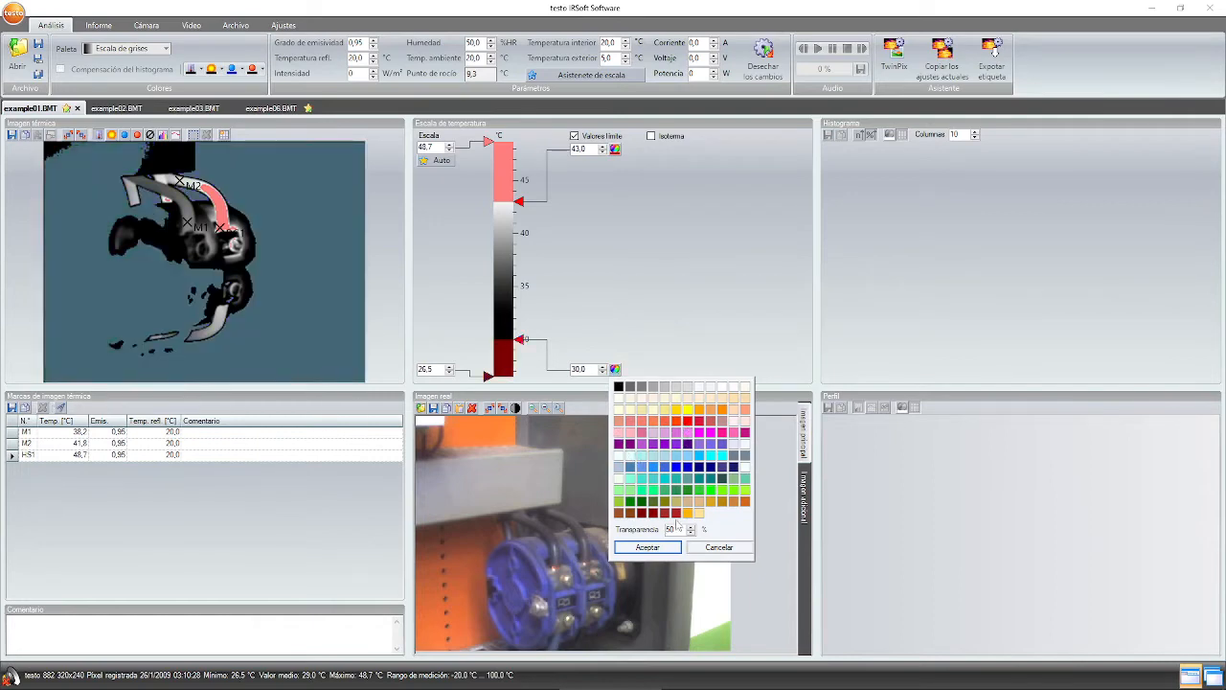
pyautogui.click(719, 547)
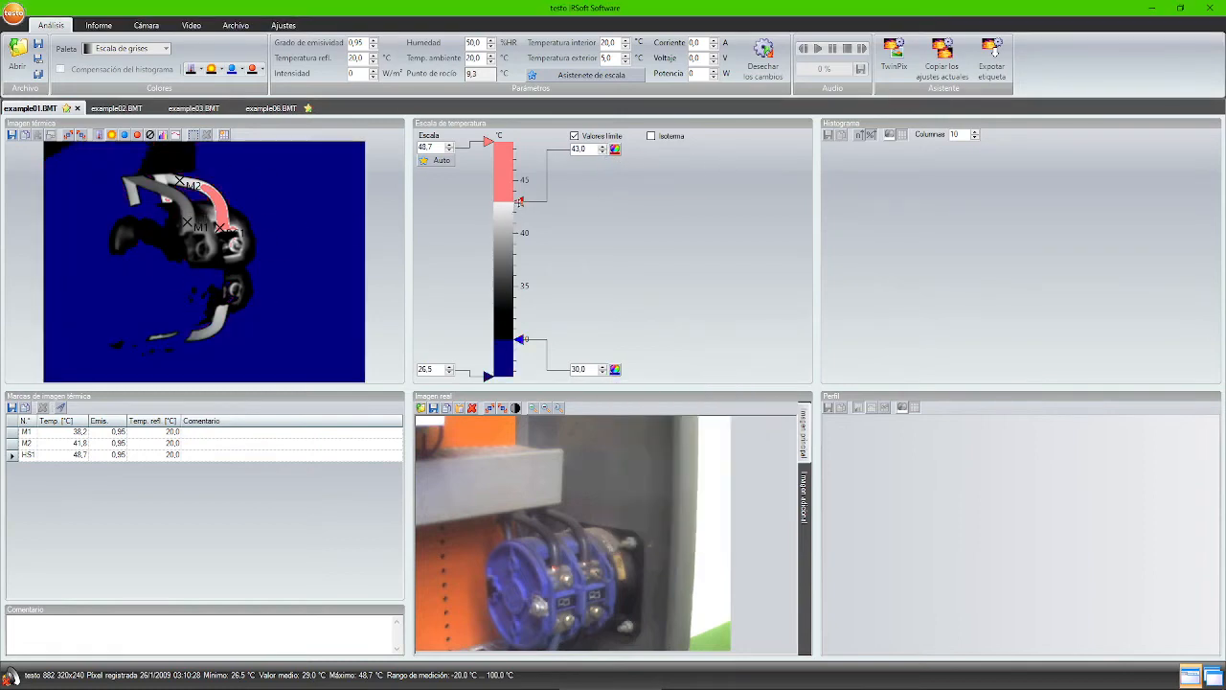
pyautogui.moveTo(515, 215); pyautogui.dragTo(515, 232)
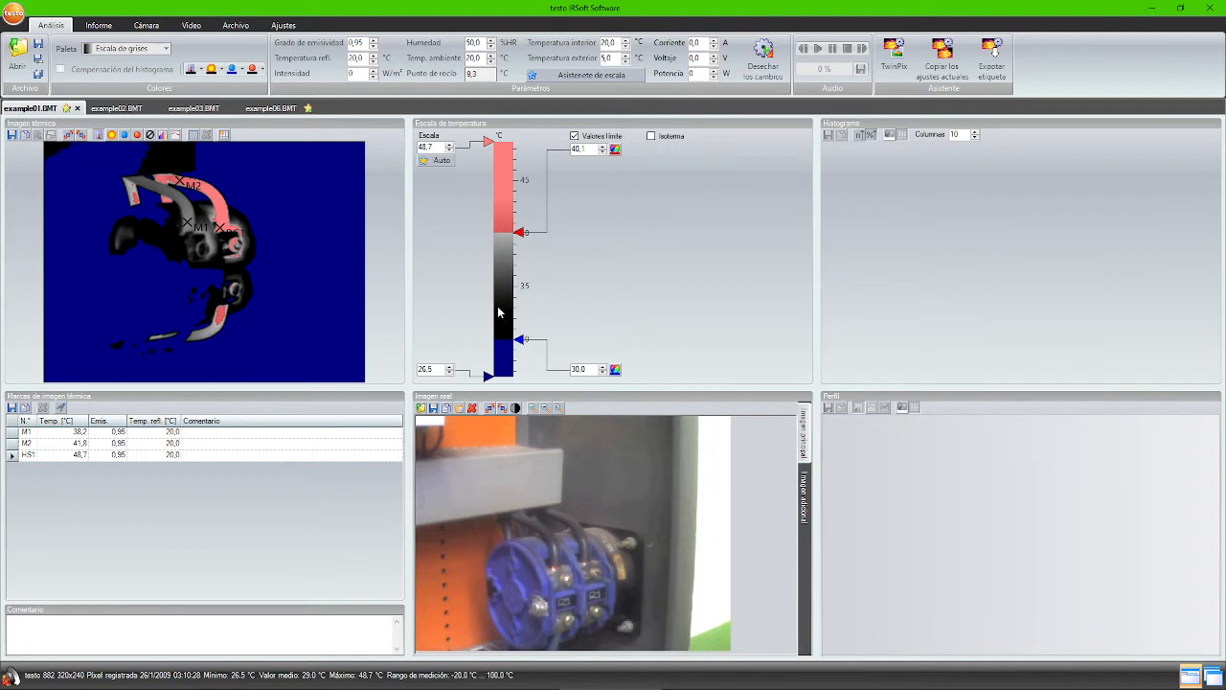
pyautogui.click(595, 137)
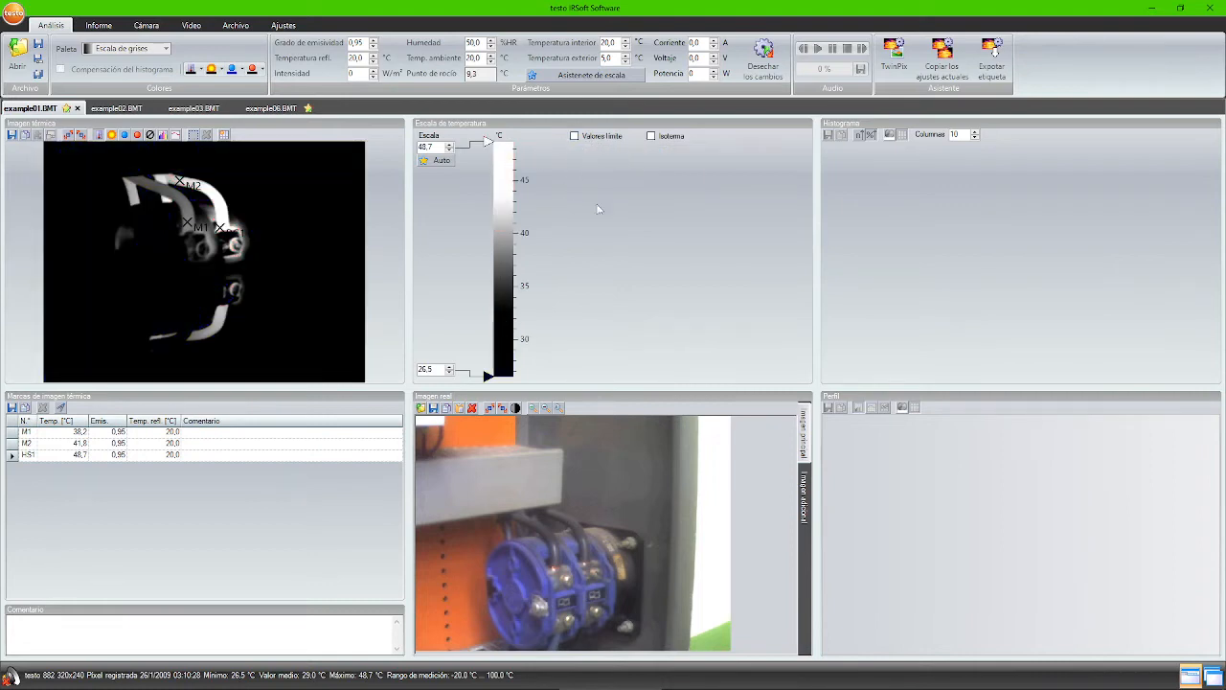
pyautogui.click(653, 137)
# - Set the isotherm band to 39.8–48.7 °C and colour it Arco iris instead of green
pyautogui.click(691, 151)
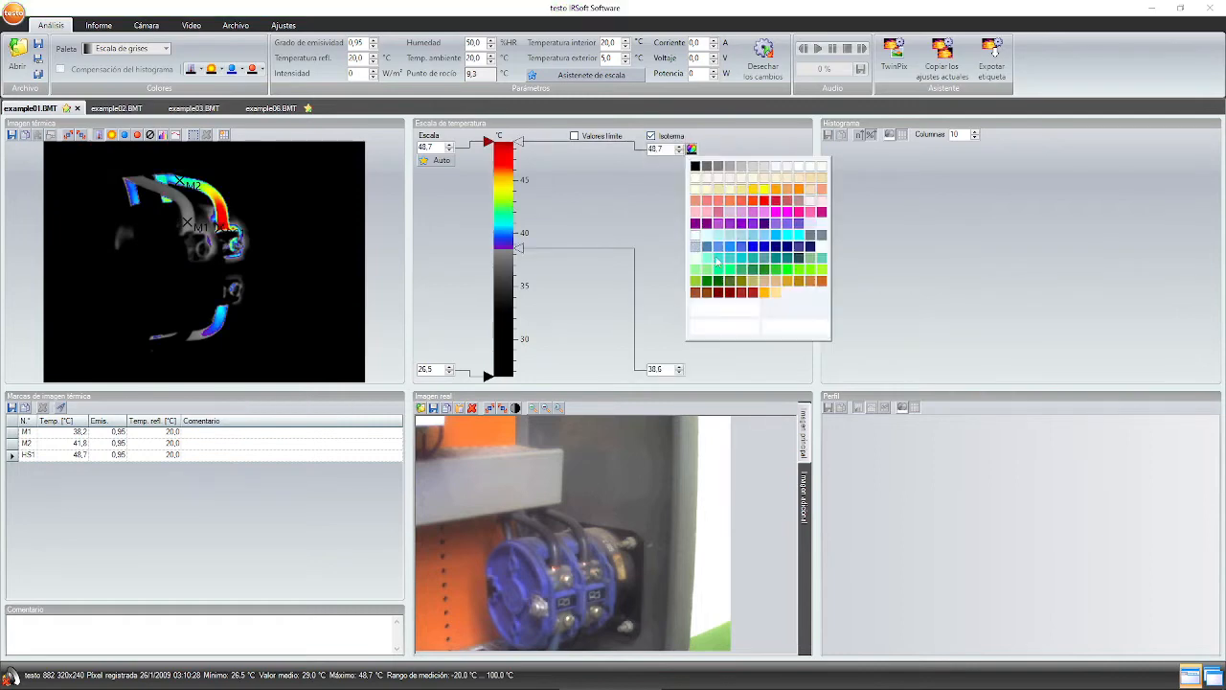
pyautogui.click(723, 278)
pyautogui.click(729, 272)
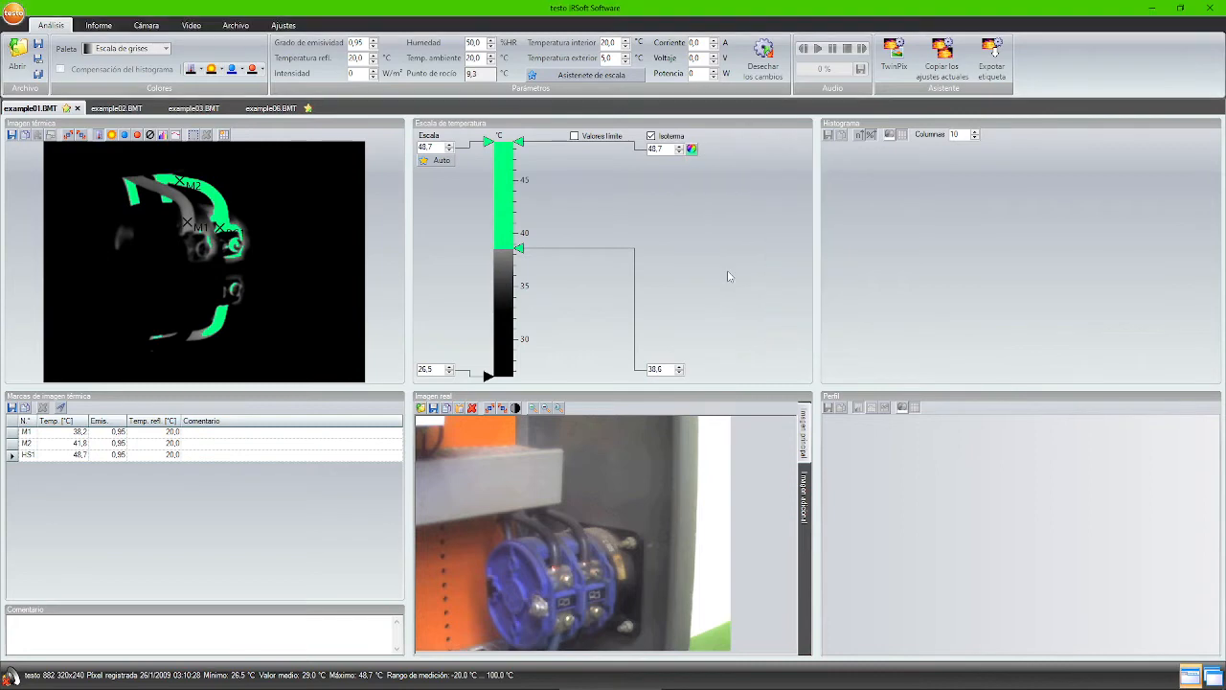
pyautogui.moveTo(518, 142); pyautogui.dragTo(522, 287)
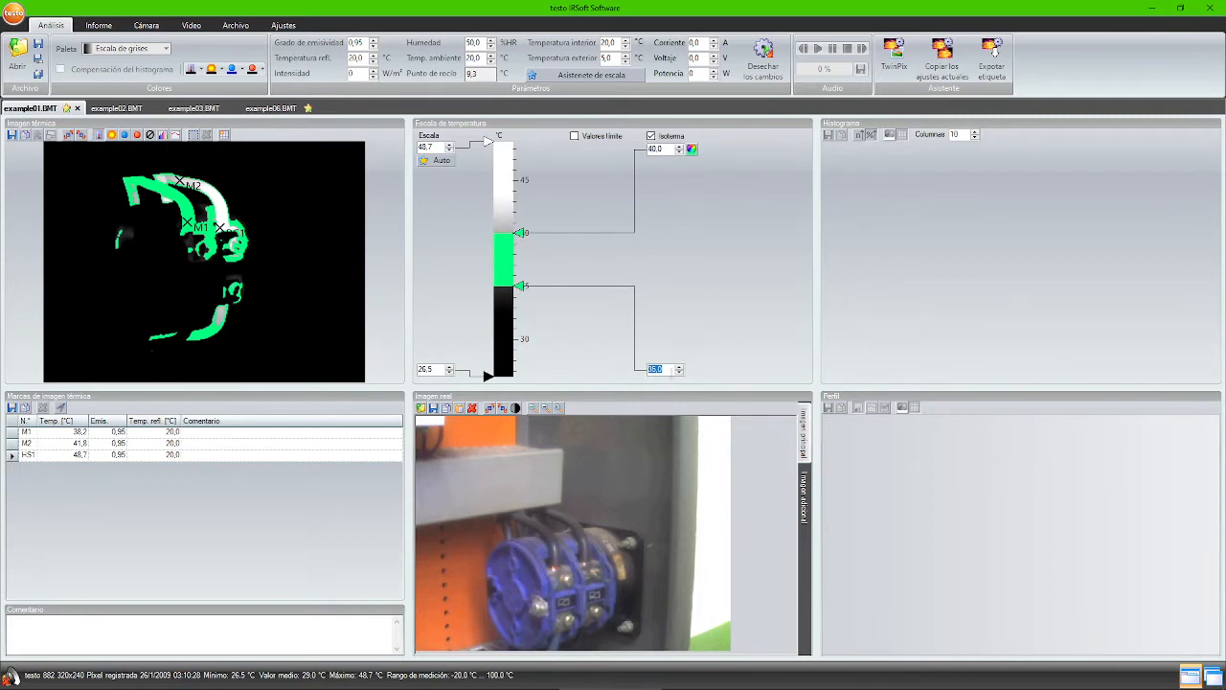
pyautogui.doubleClick(669, 370)
pyautogui.click(678, 368)
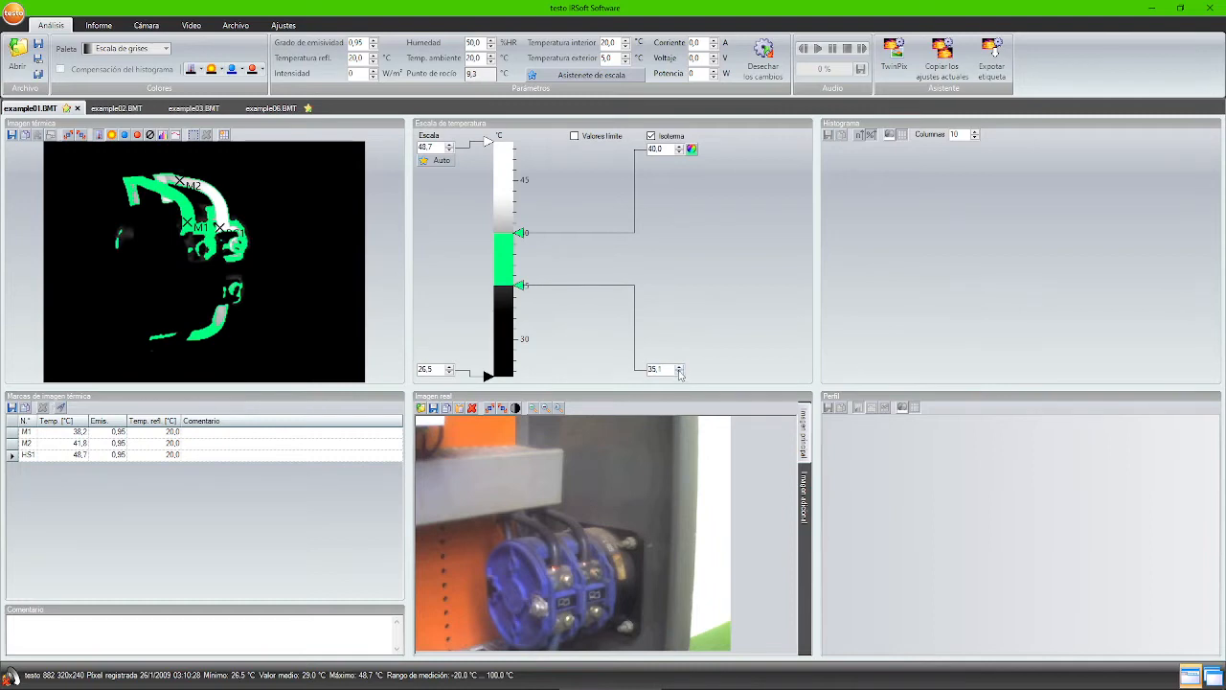
pyautogui.click(679, 372)
pyautogui.moveTo(525, 235); pyautogui.dragTo(529, 130)
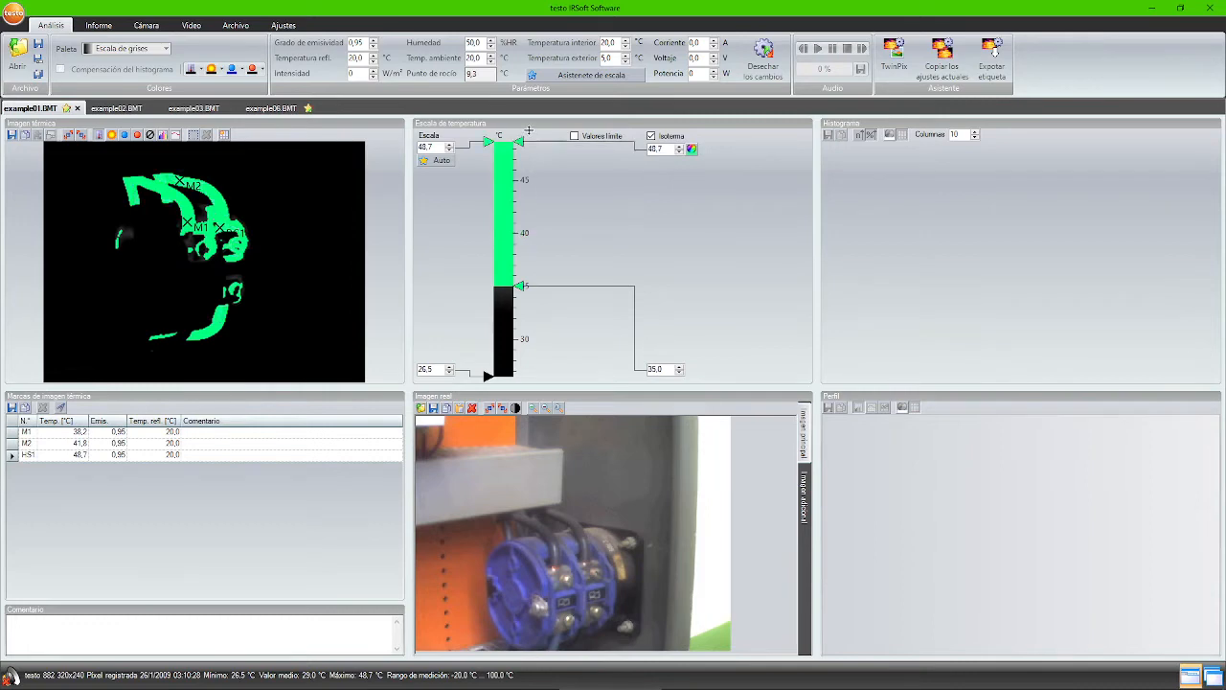
pyautogui.moveTo(522, 286); pyautogui.dragTo(519, 235)
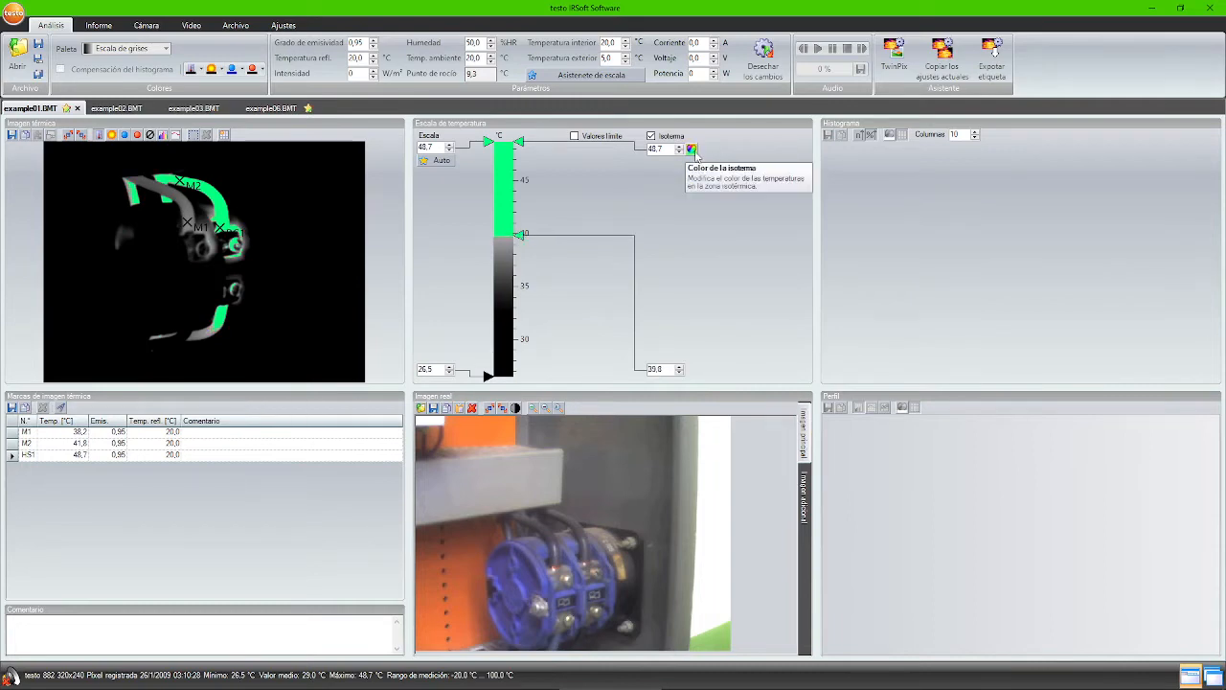
pyautogui.click(692, 149)
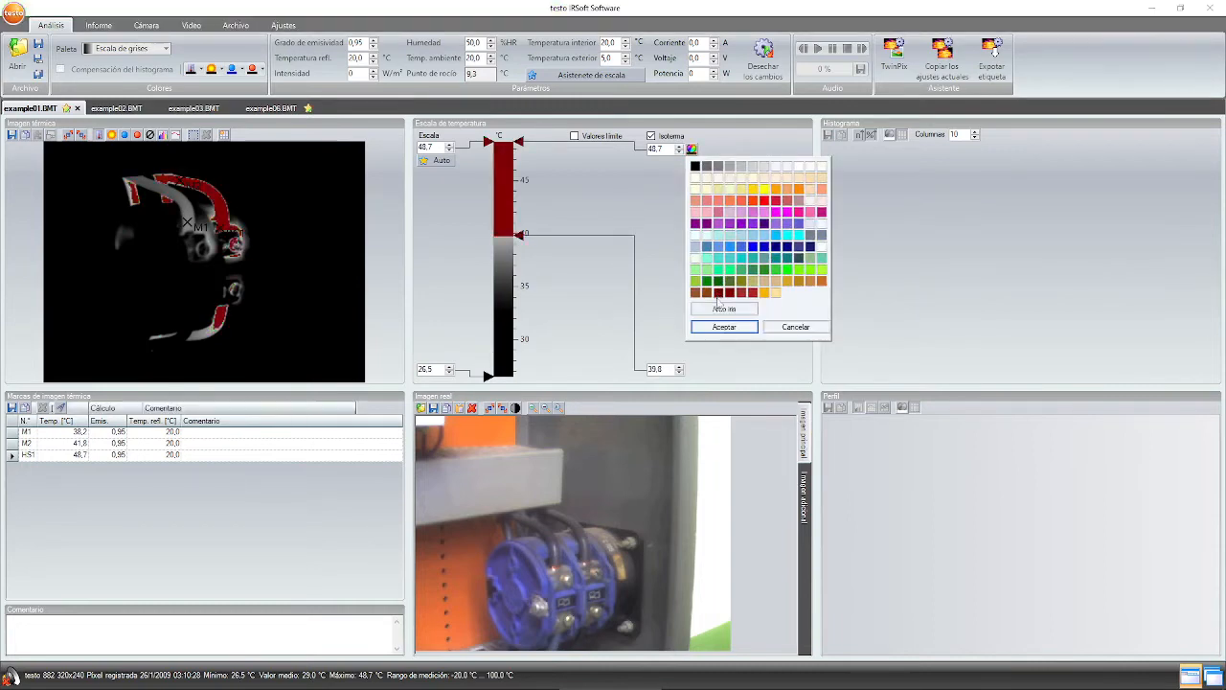
pyautogui.click(715, 309)
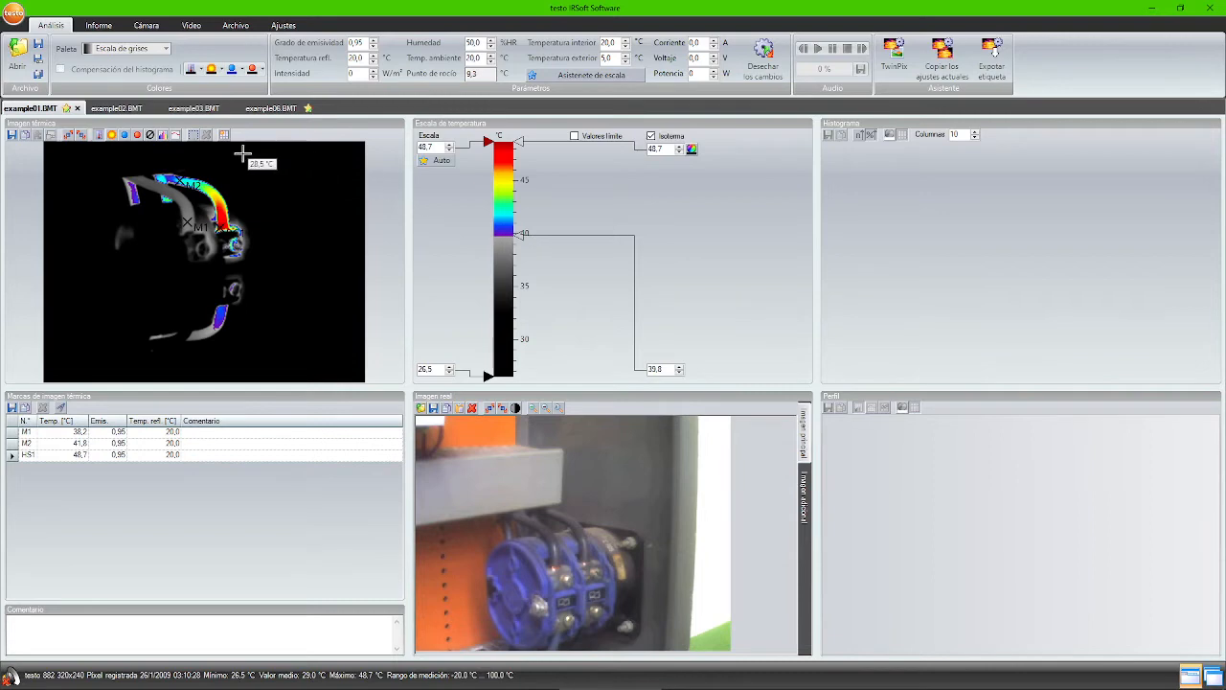
# - Apply the Hierro palette and lower the scale minimum to about 24.4 °C
pyautogui.click(135, 53)
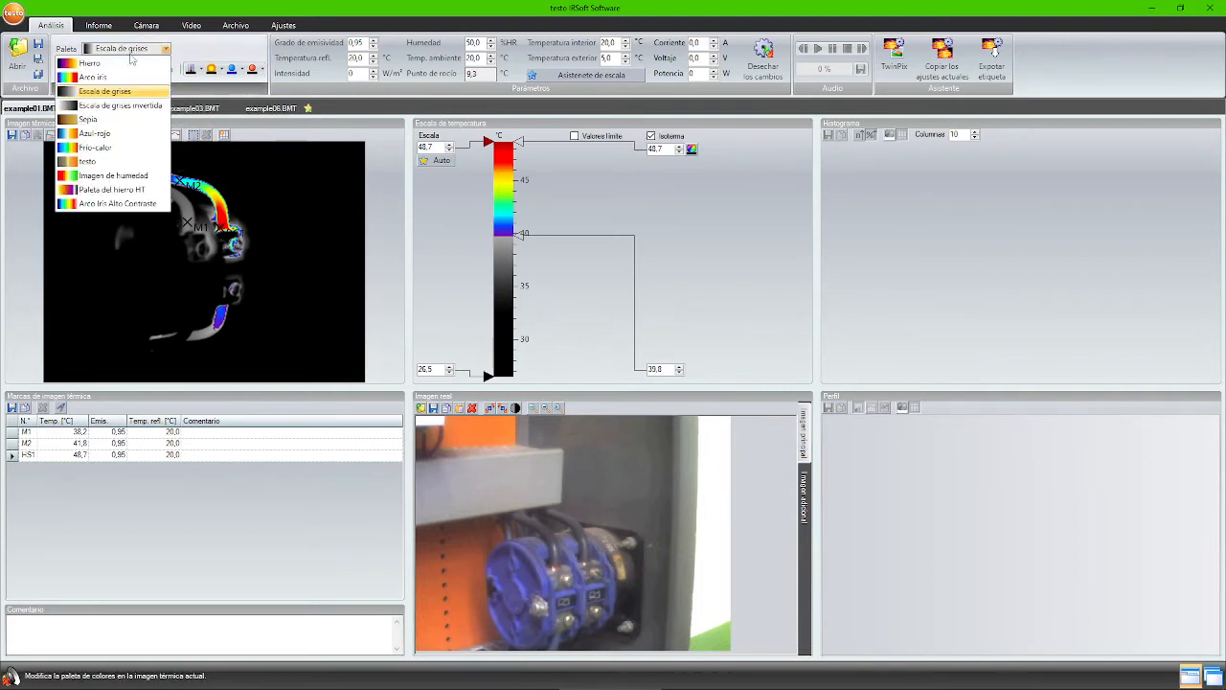
pyautogui.click(120, 63)
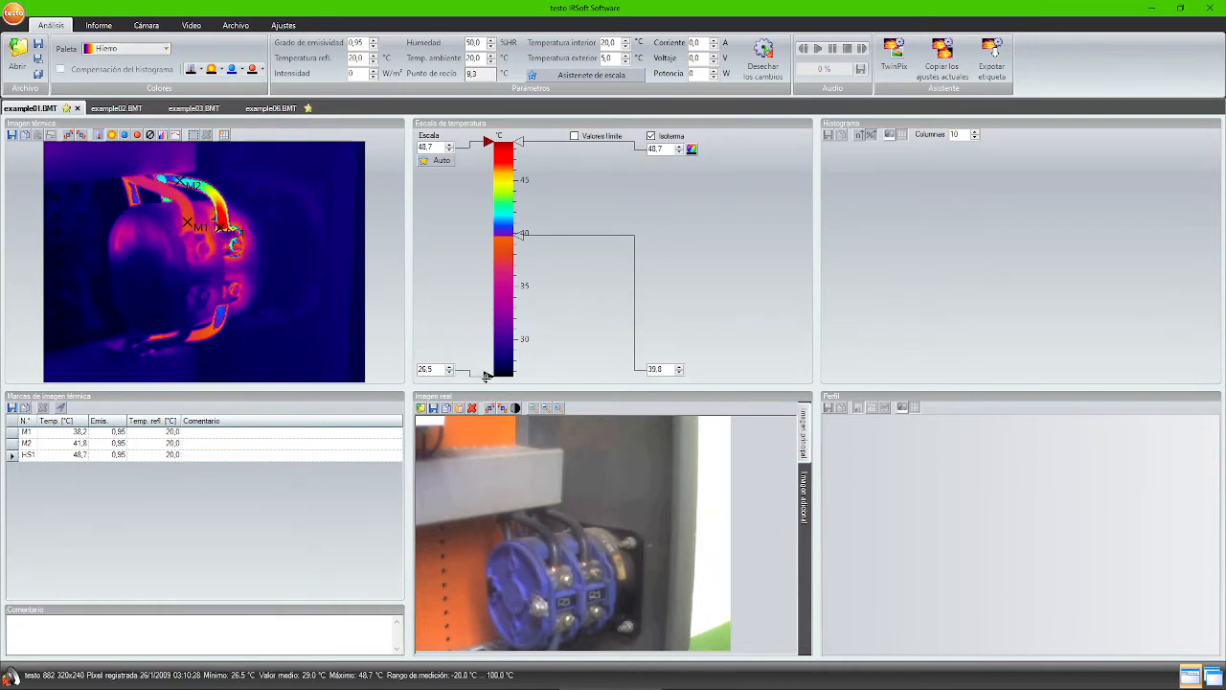
pyautogui.moveTo(488, 374); pyautogui.dragTo(487, 362)
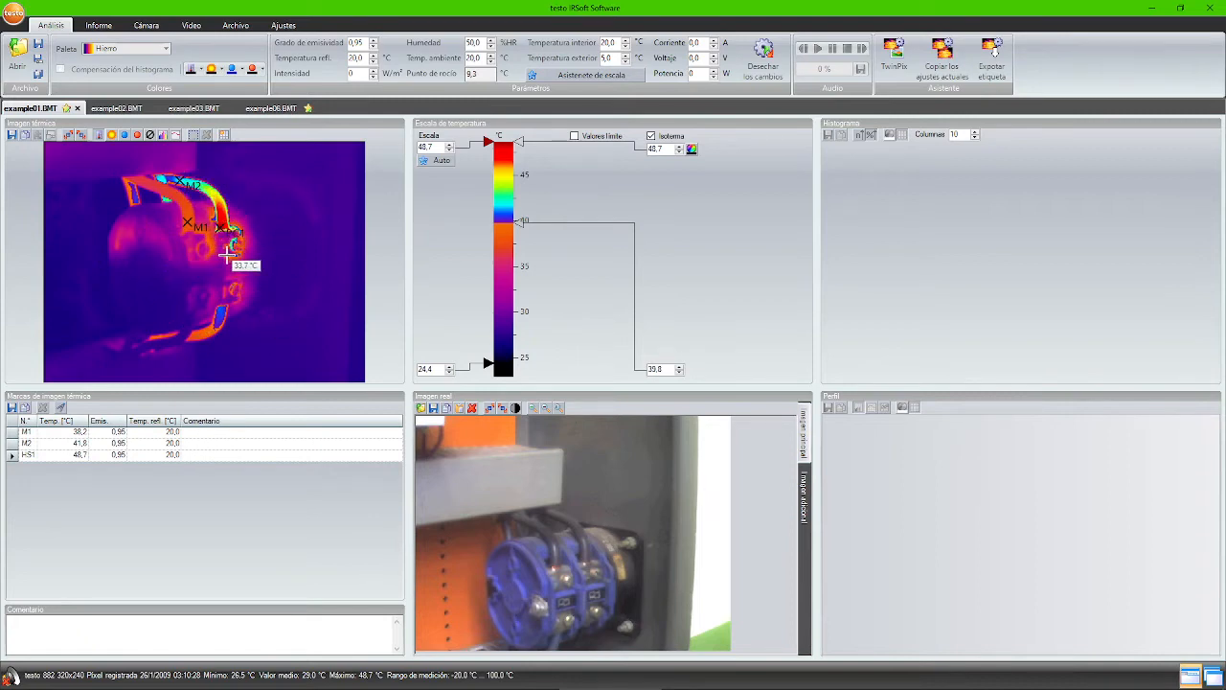
# - Switch to the example03 pipes image and launch the TwinPix overlay assistant
pyautogui.click(183, 108)
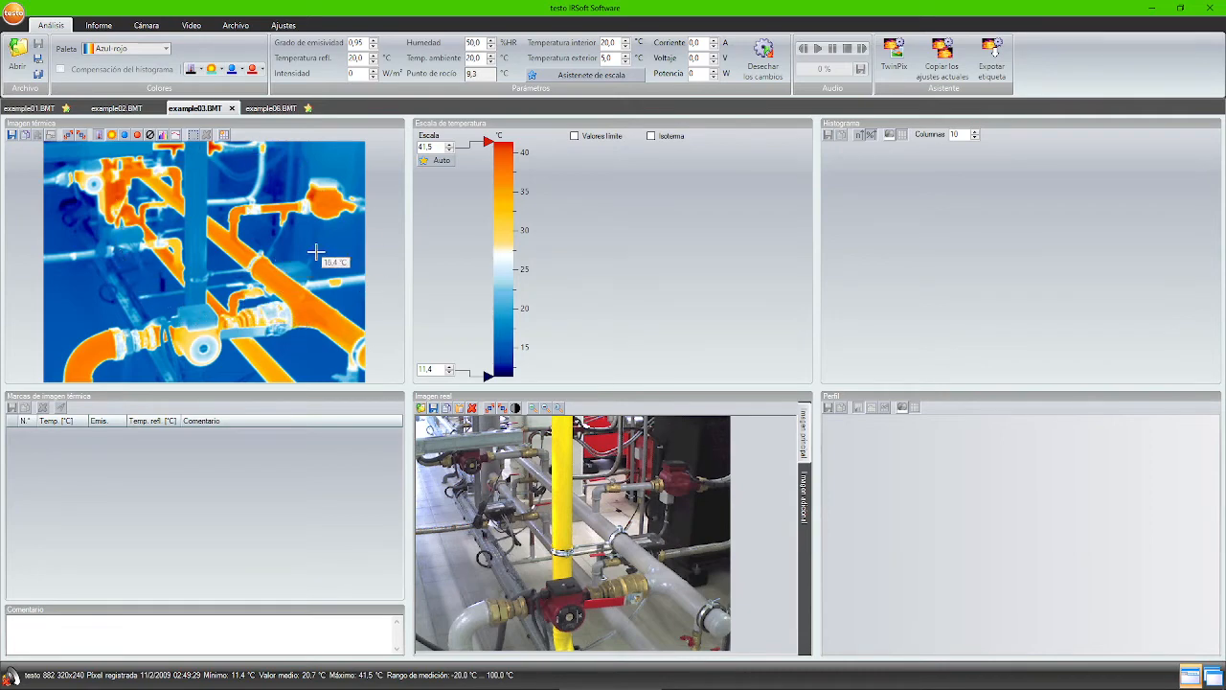
pyautogui.click(894, 62)
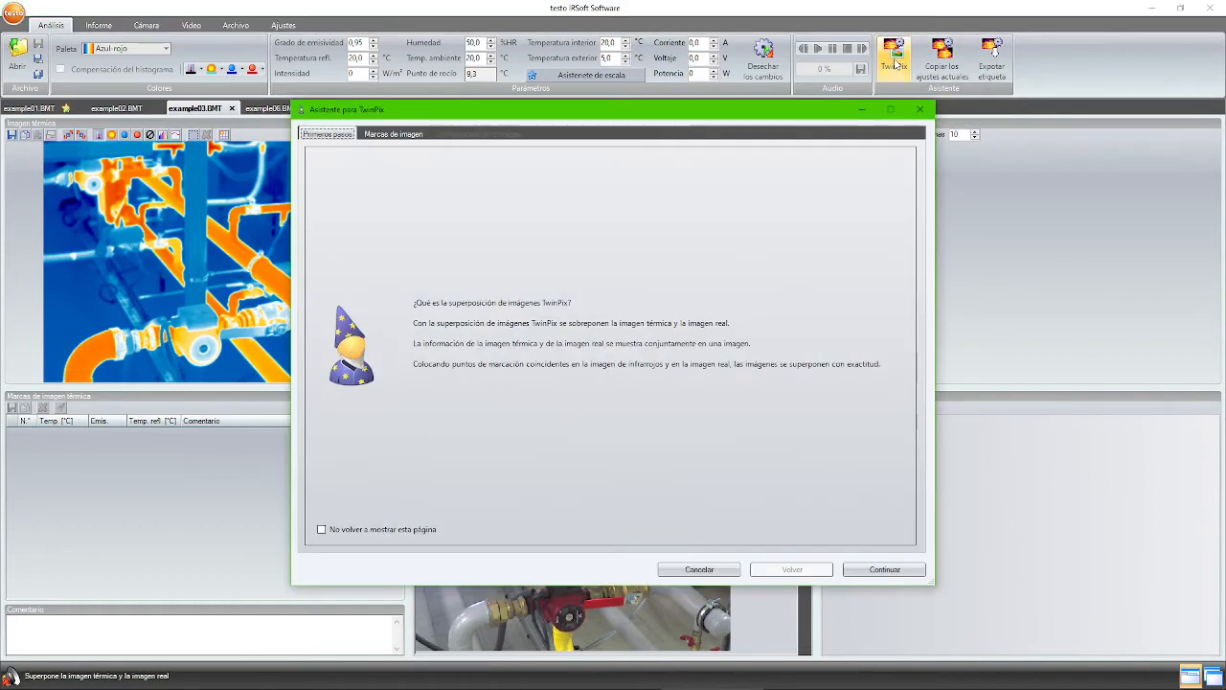
# - Pair five reference marks on the pump and pipes across the thermal and real example03 images
pyautogui.click(874, 569)
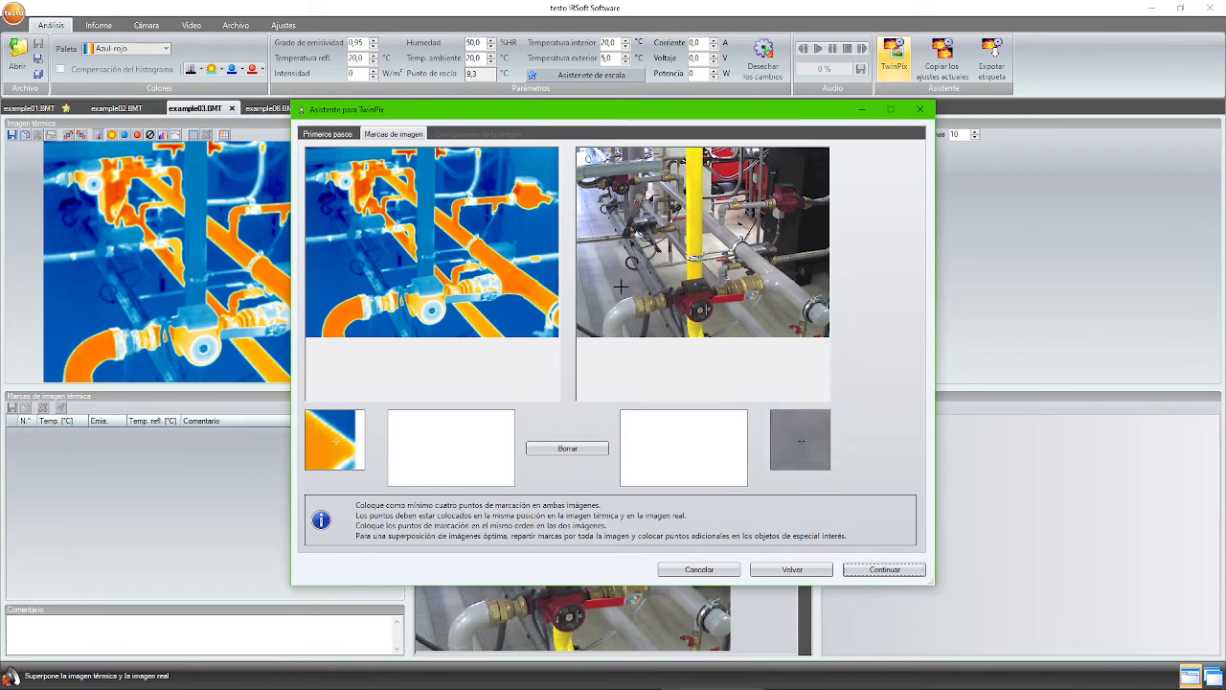
pyautogui.click(431, 309)
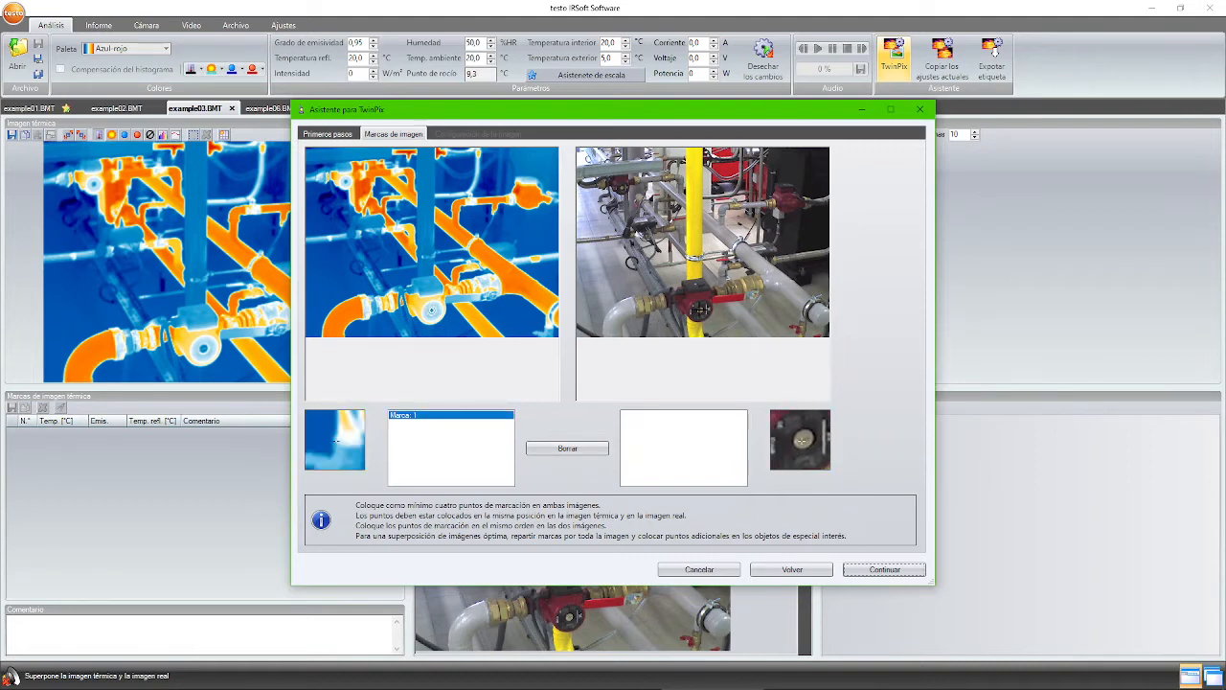
pyautogui.click(702, 308)
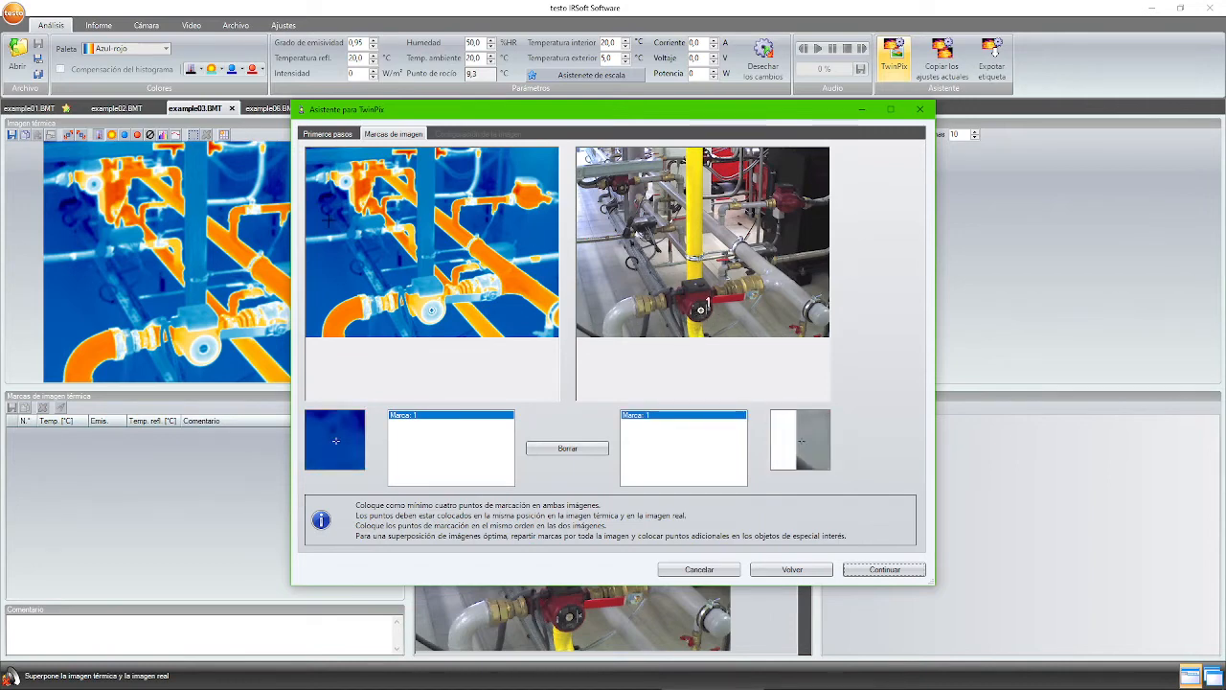
pyautogui.click(416, 208)
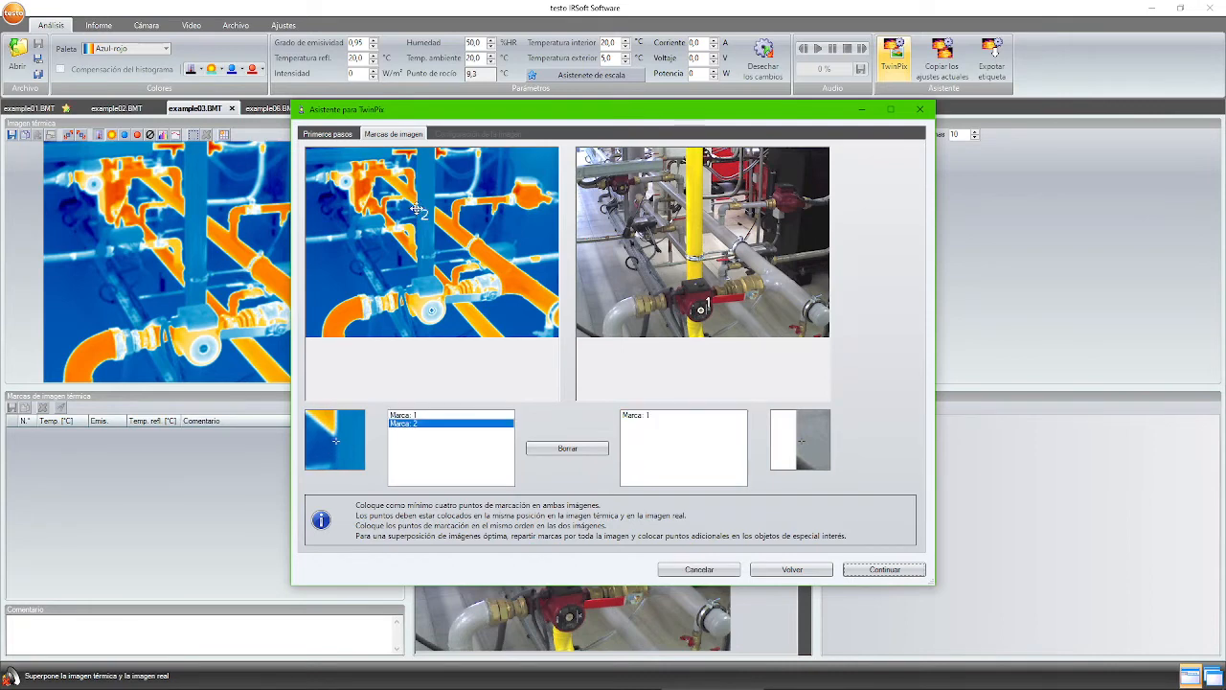
pyautogui.click(686, 210)
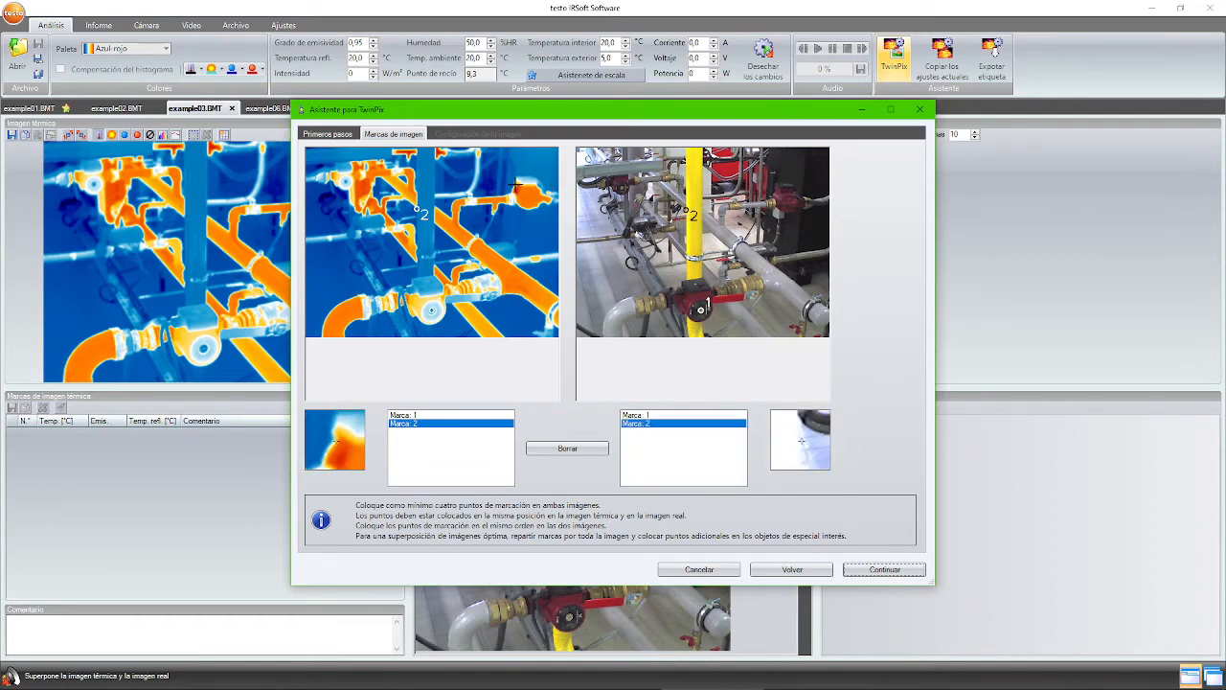
pyautogui.click(514, 187)
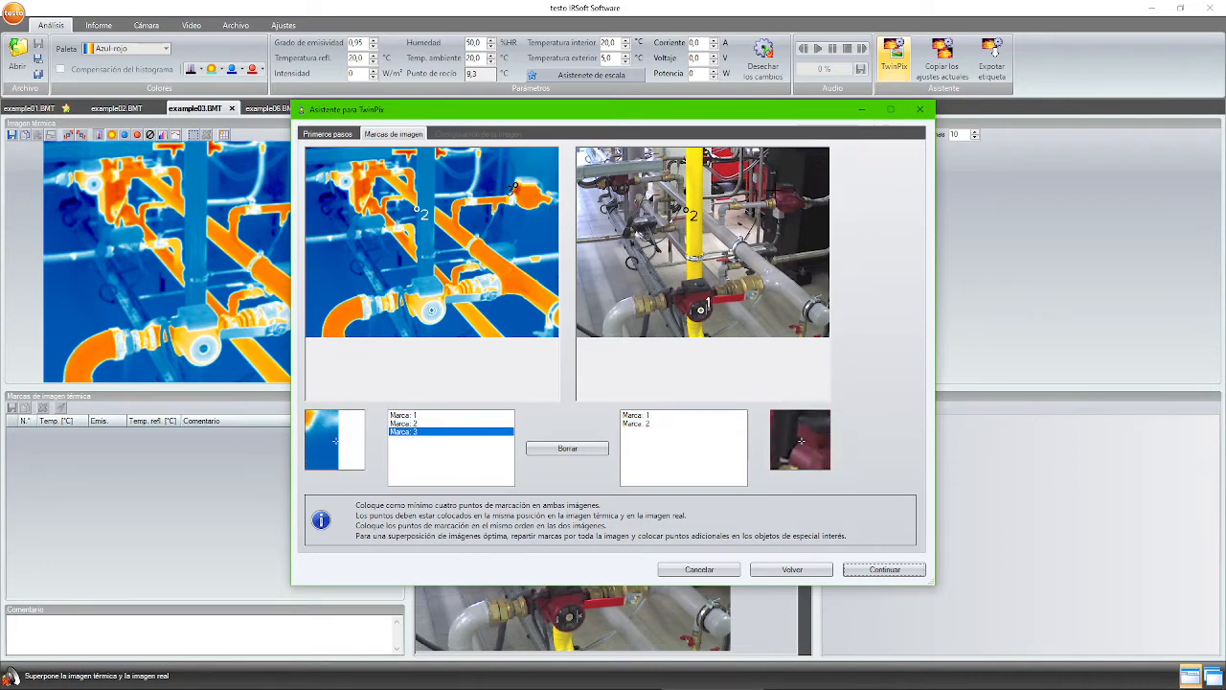
pyautogui.click(772, 193)
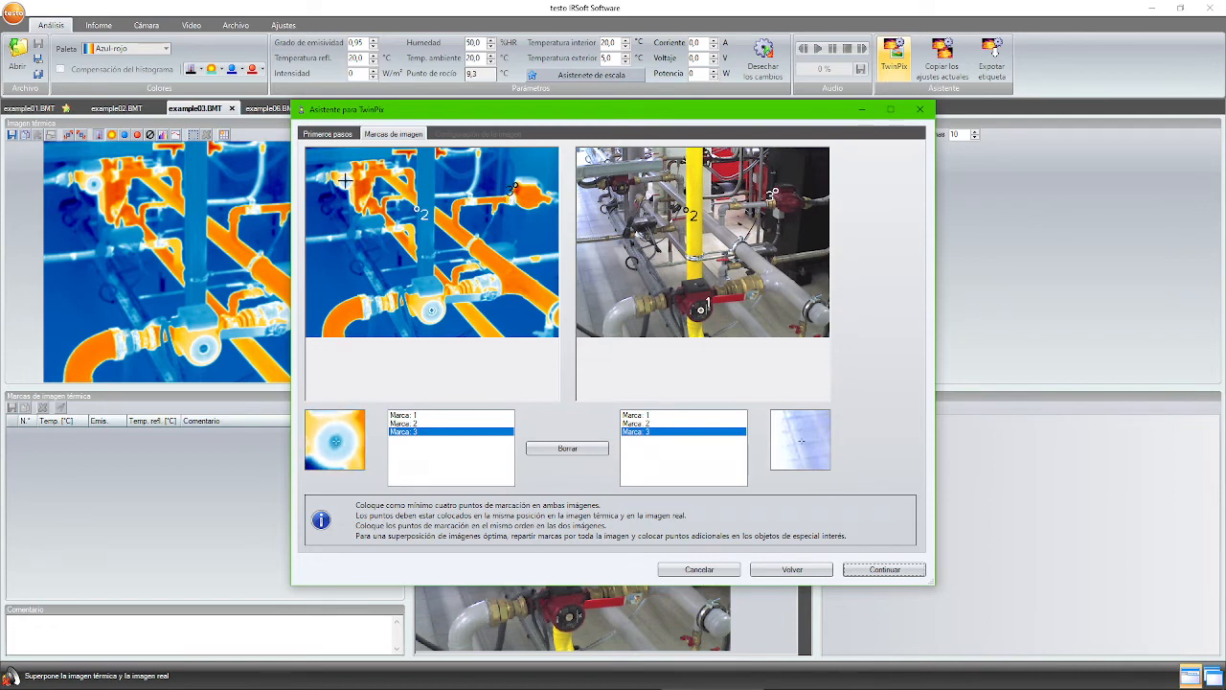
pyautogui.click(398, 192)
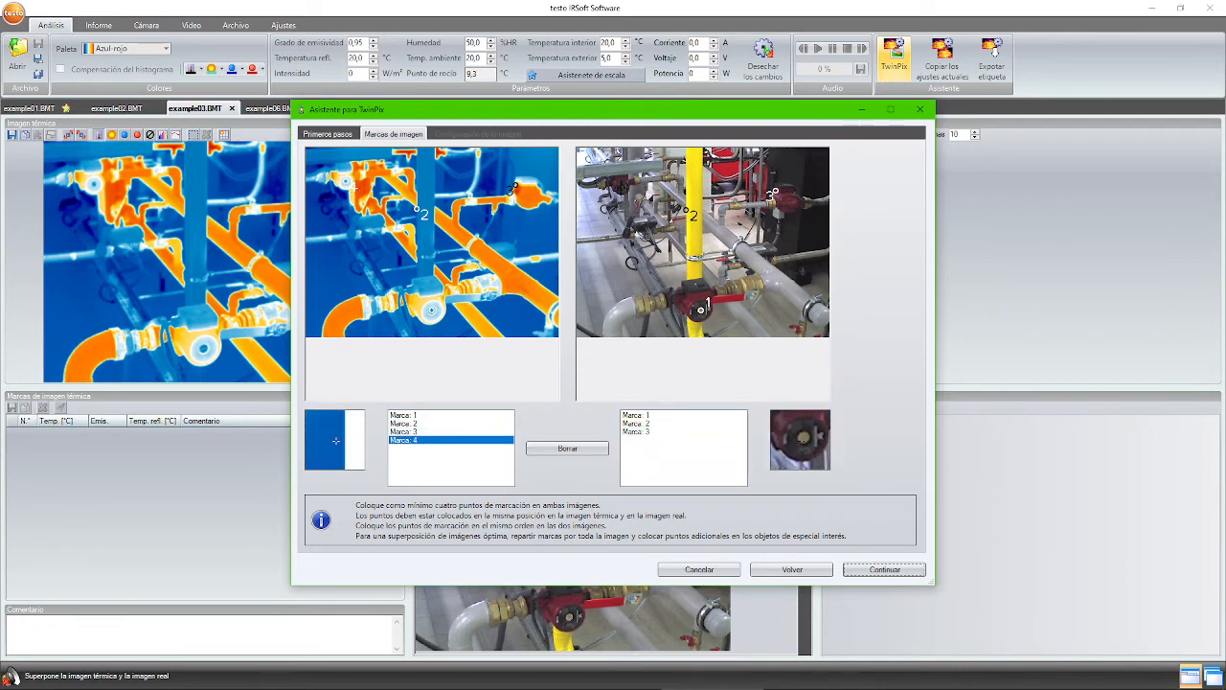
pyautogui.click(624, 188)
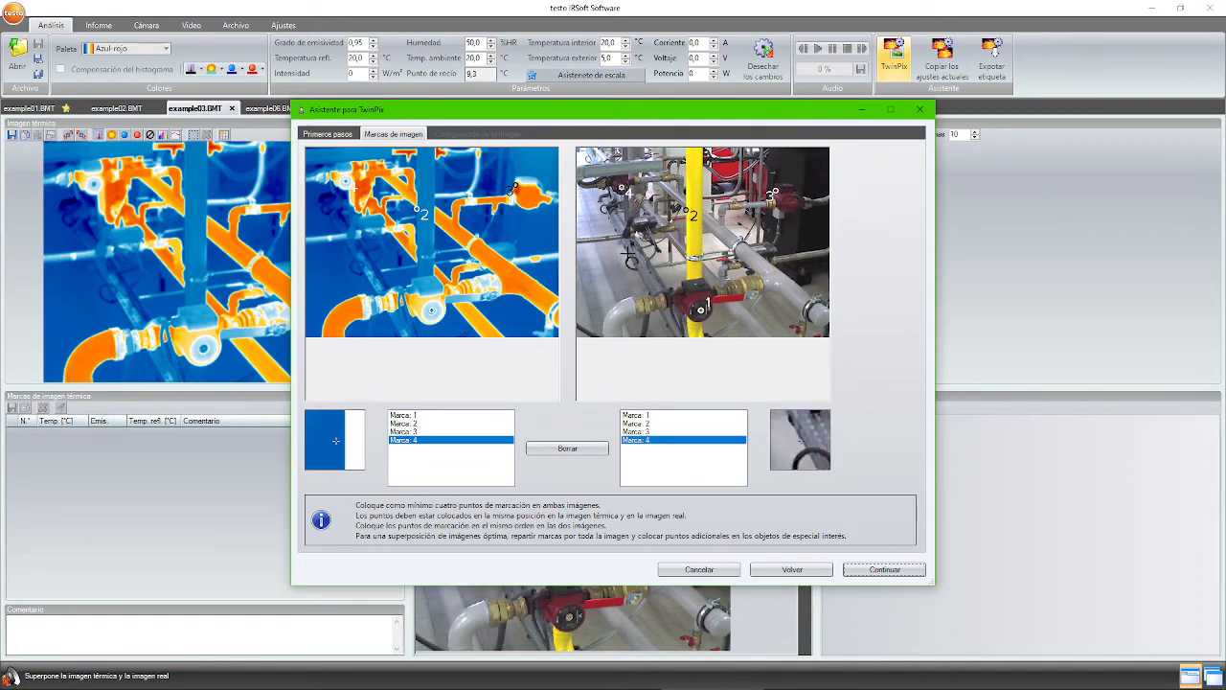
pyautogui.click(514, 262)
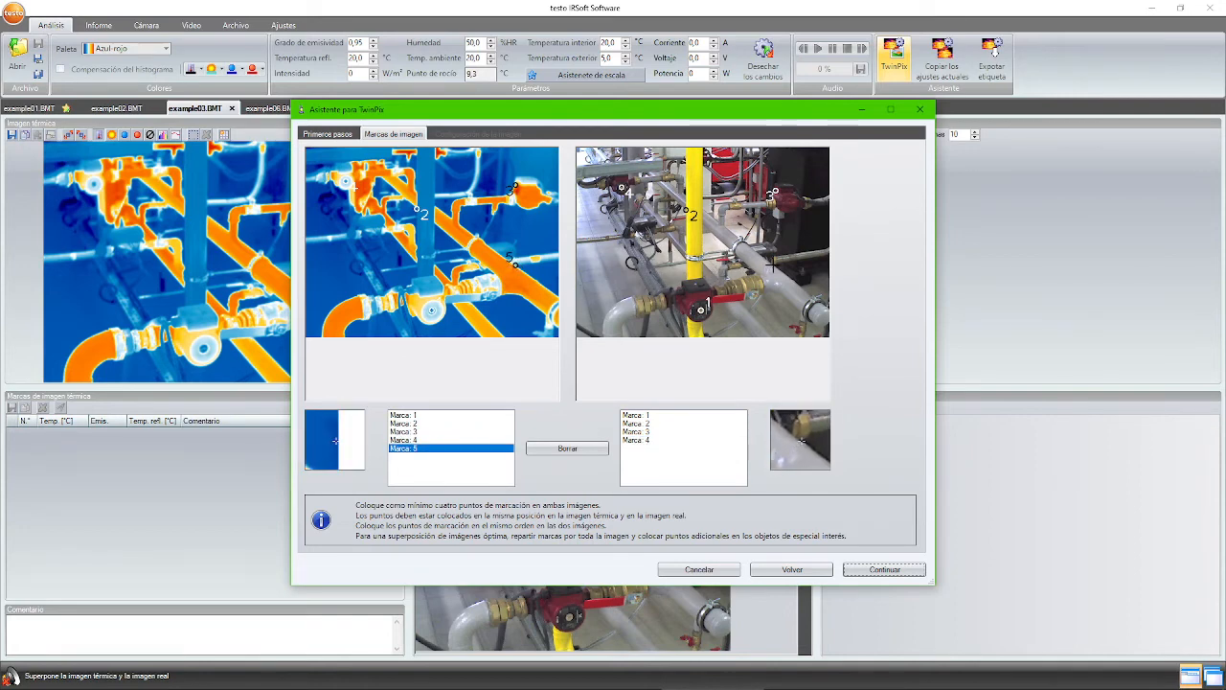
pyautogui.click(771, 264)
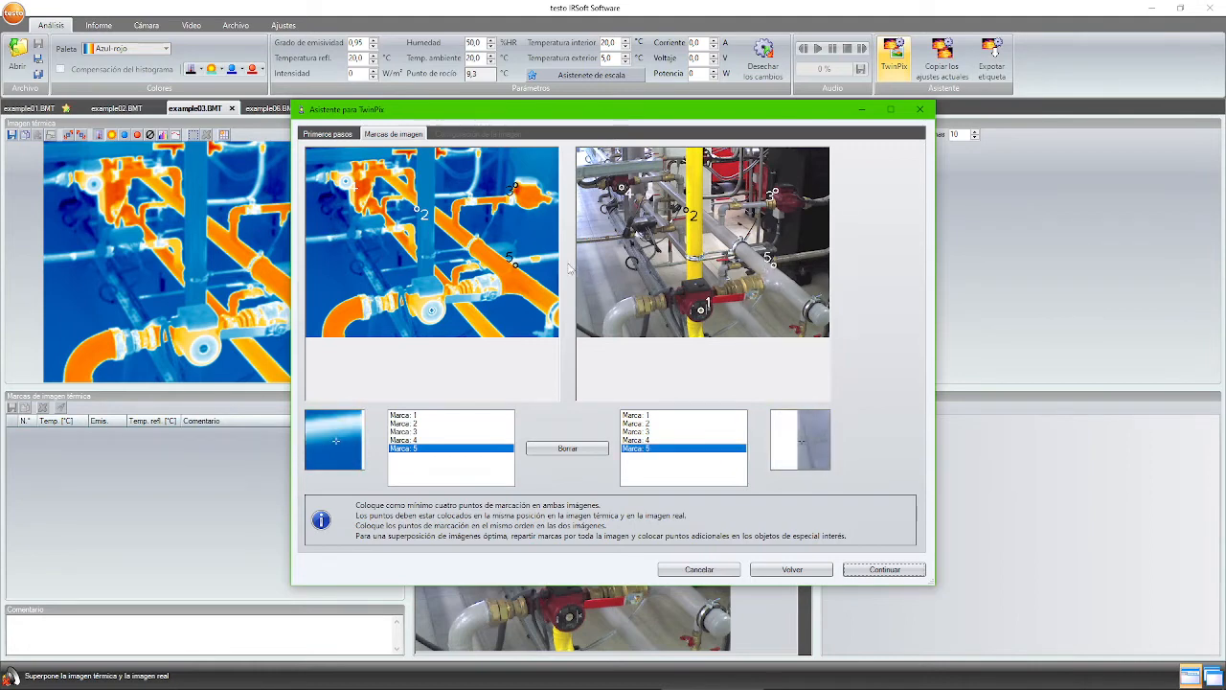
pyautogui.click(874, 570)
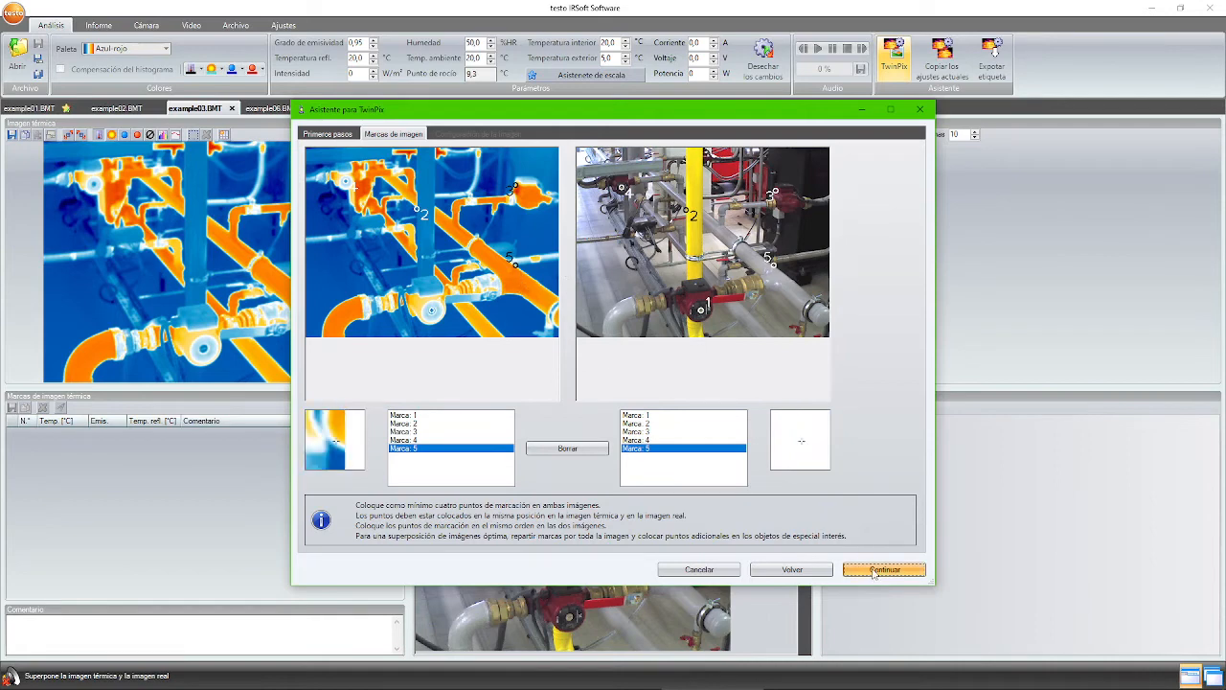
# - Set the TwinPix blend fully to infrared and show infrared only above 33.0 °C
pyautogui.click(579, 172)
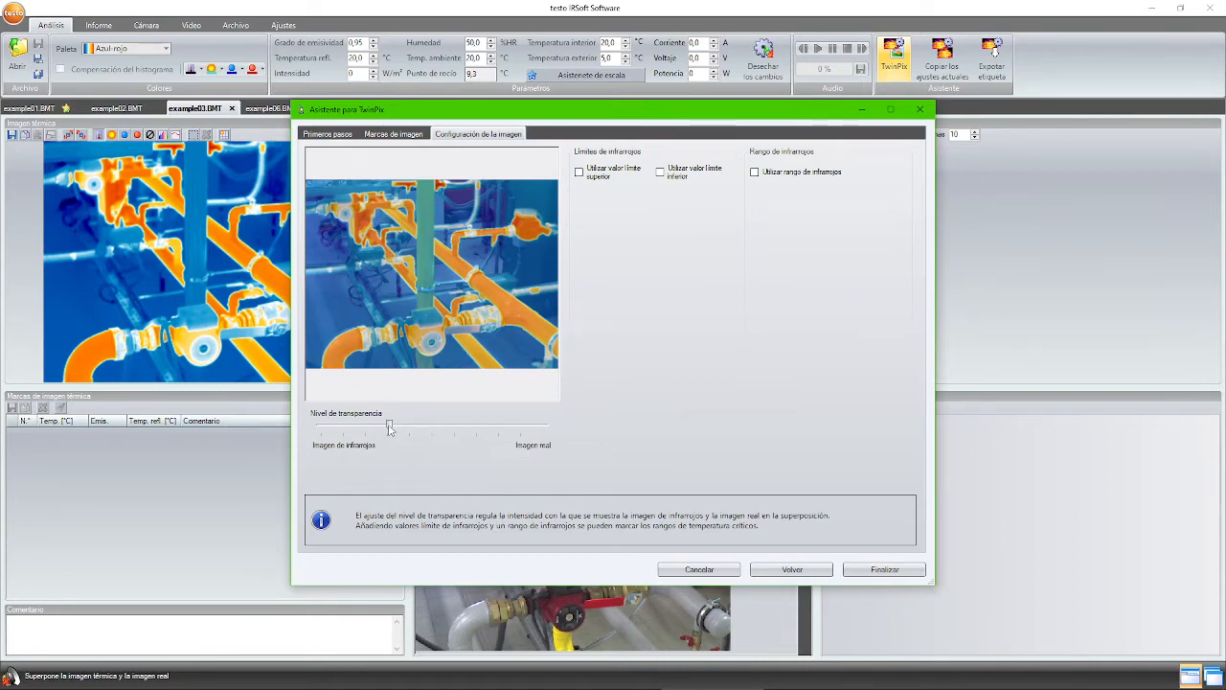
pyautogui.moveTo(389, 430); pyautogui.dragTo(523, 425)
pyautogui.moveTo(408, 427); pyautogui.dragTo(302, 428)
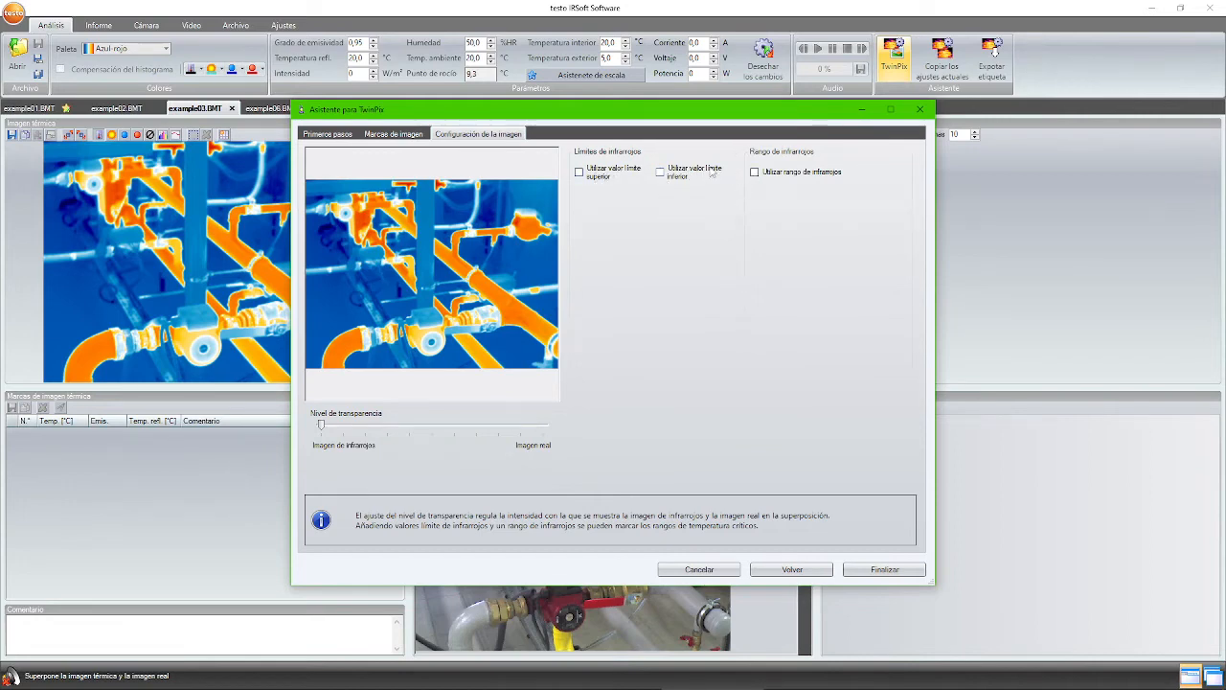
pyautogui.click(587, 174)
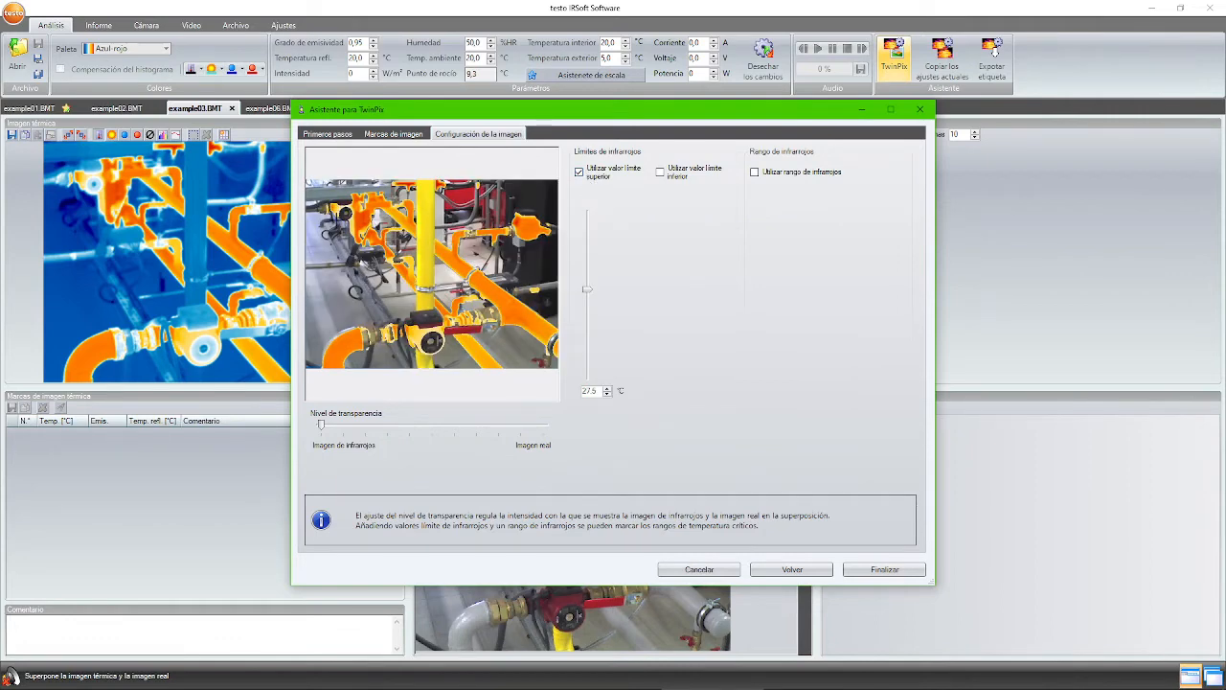
pyautogui.moveTo(587, 290); pyautogui.dragTo(587, 261)
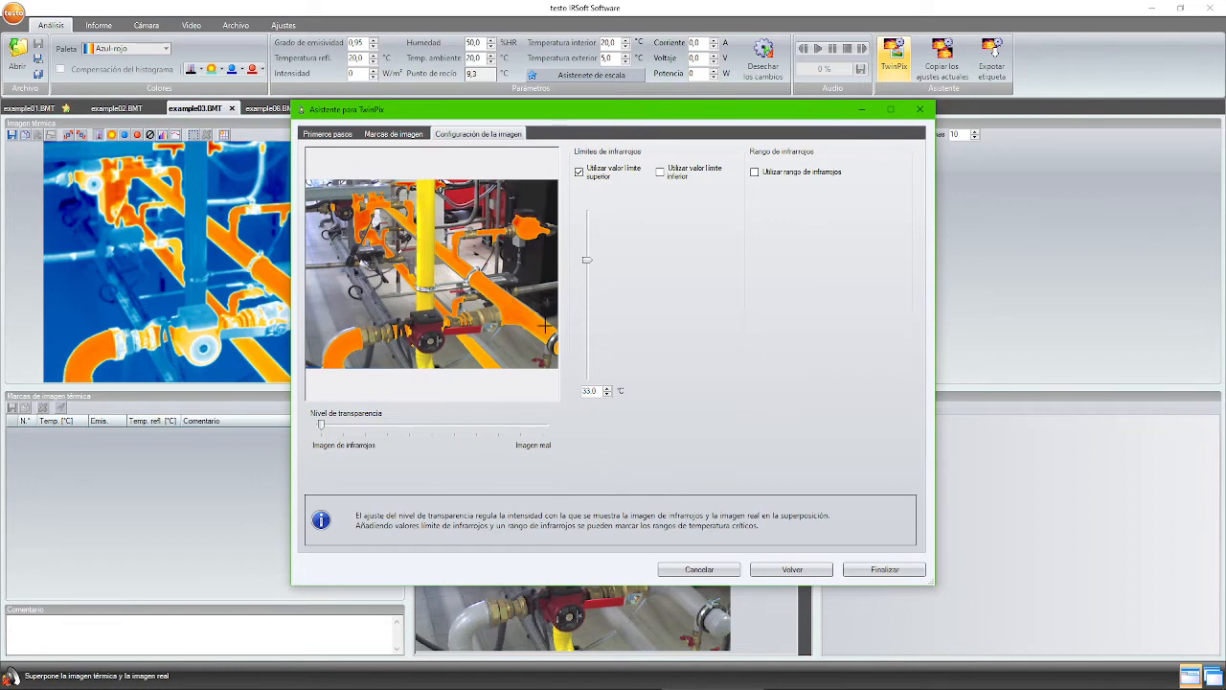
# - Try the lower-limit option and a roughly 23–35 °C infrared range on the overlay preview
pyautogui.click(602, 182)
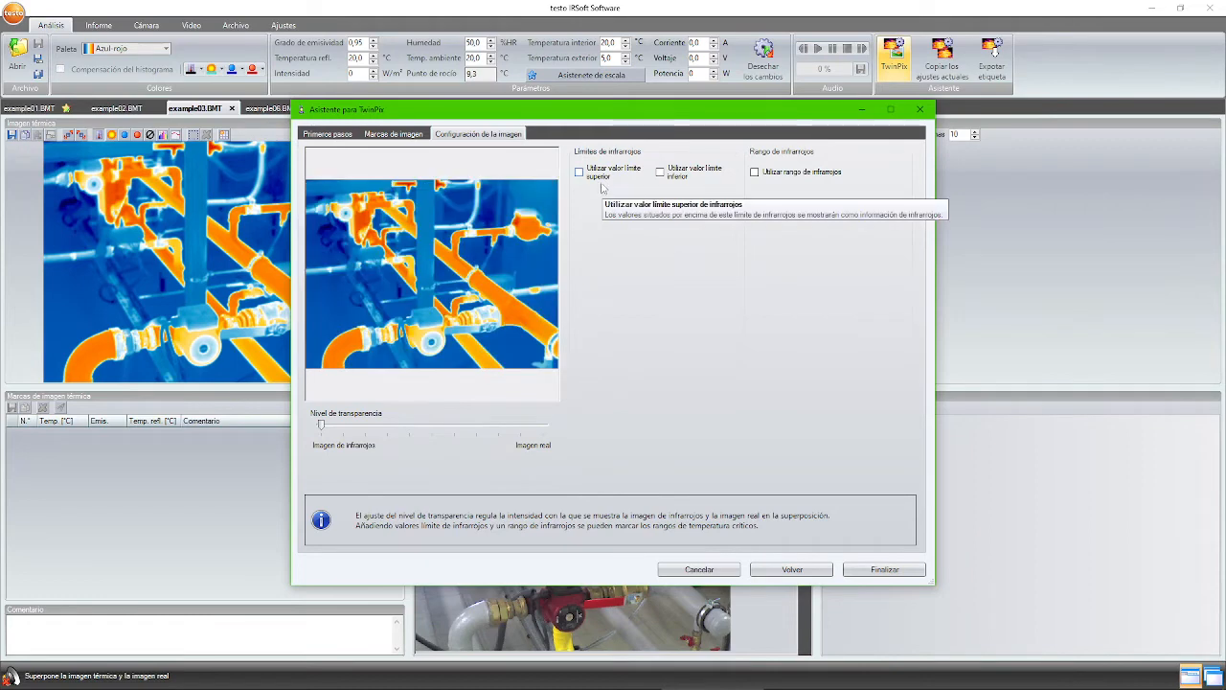
pyautogui.click(676, 177)
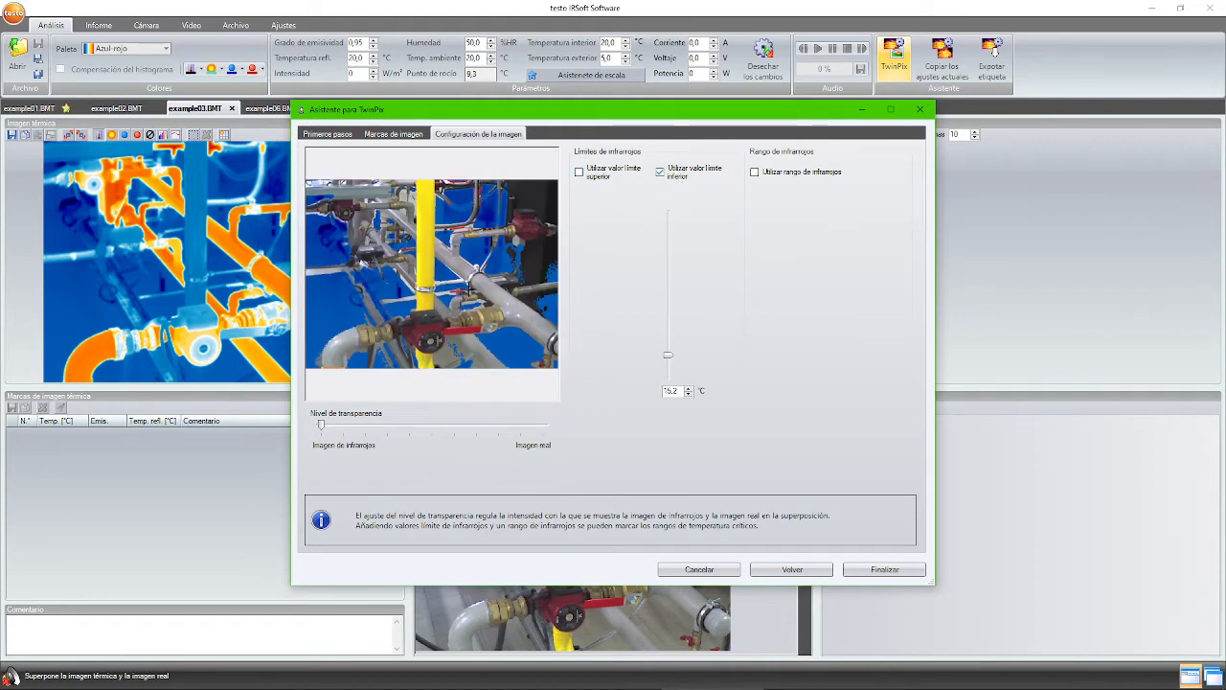
pyautogui.click(685, 176)
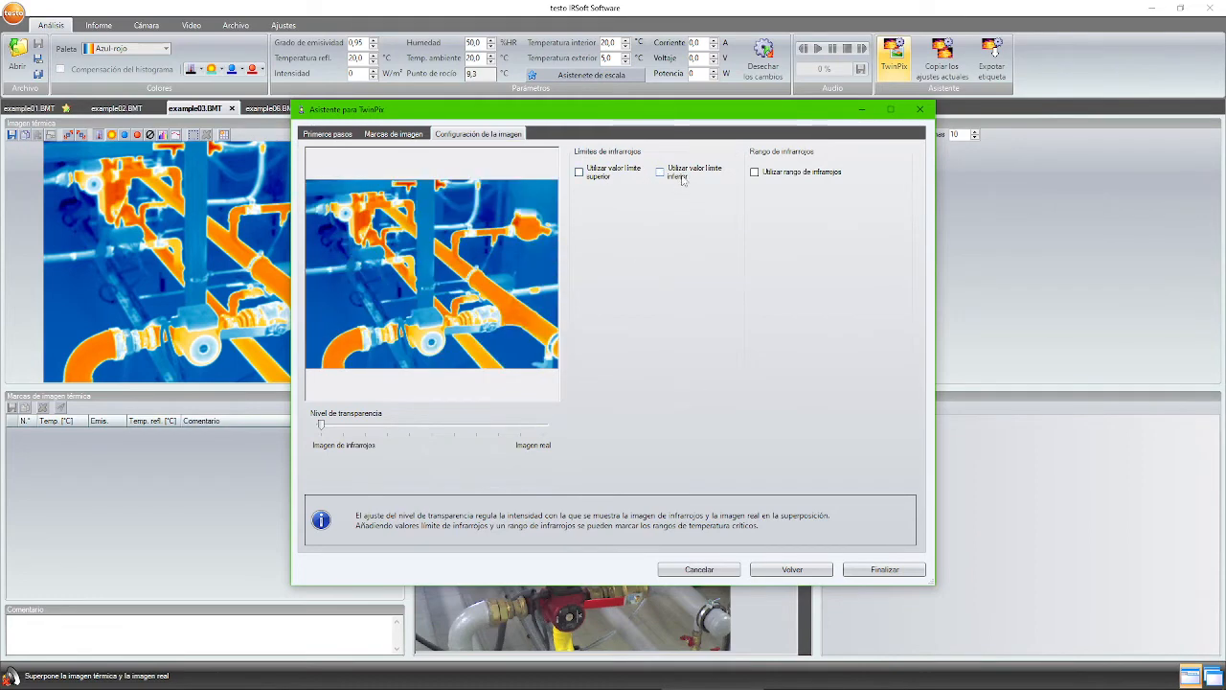
pyautogui.click(789, 172)
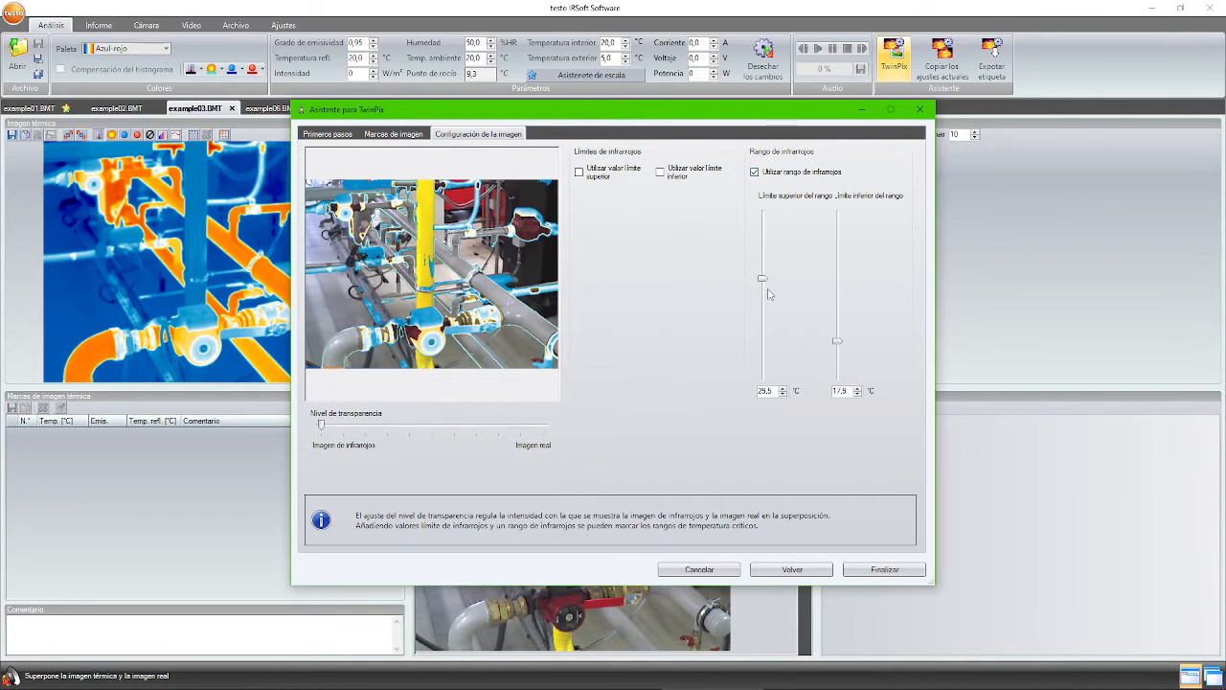
pyautogui.moveTo(837, 326); pyautogui.dragTo(838, 312)
pyautogui.moveTo(762, 277); pyautogui.dragTo(762, 248)
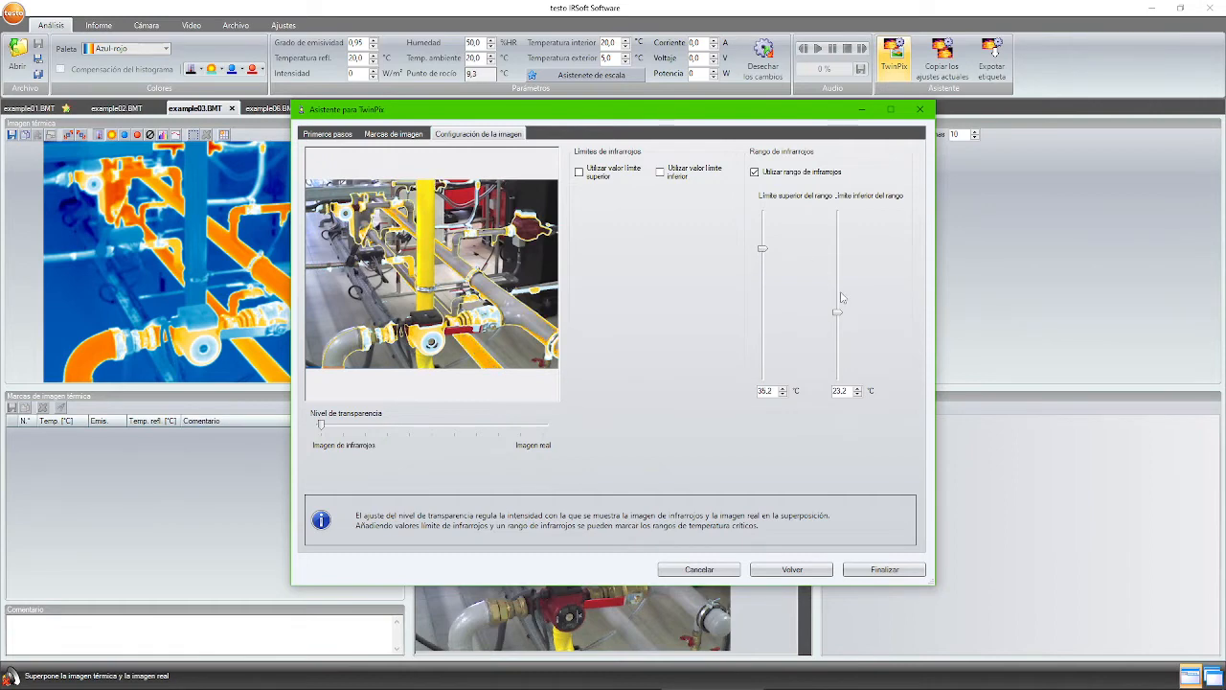
pyautogui.moveTo(839, 313); pyautogui.dragTo(838, 313)
# - Turn off the other limits, keep only the 33.0 °C upper infrared limit, and finish
pyautogui.click(606, 176)
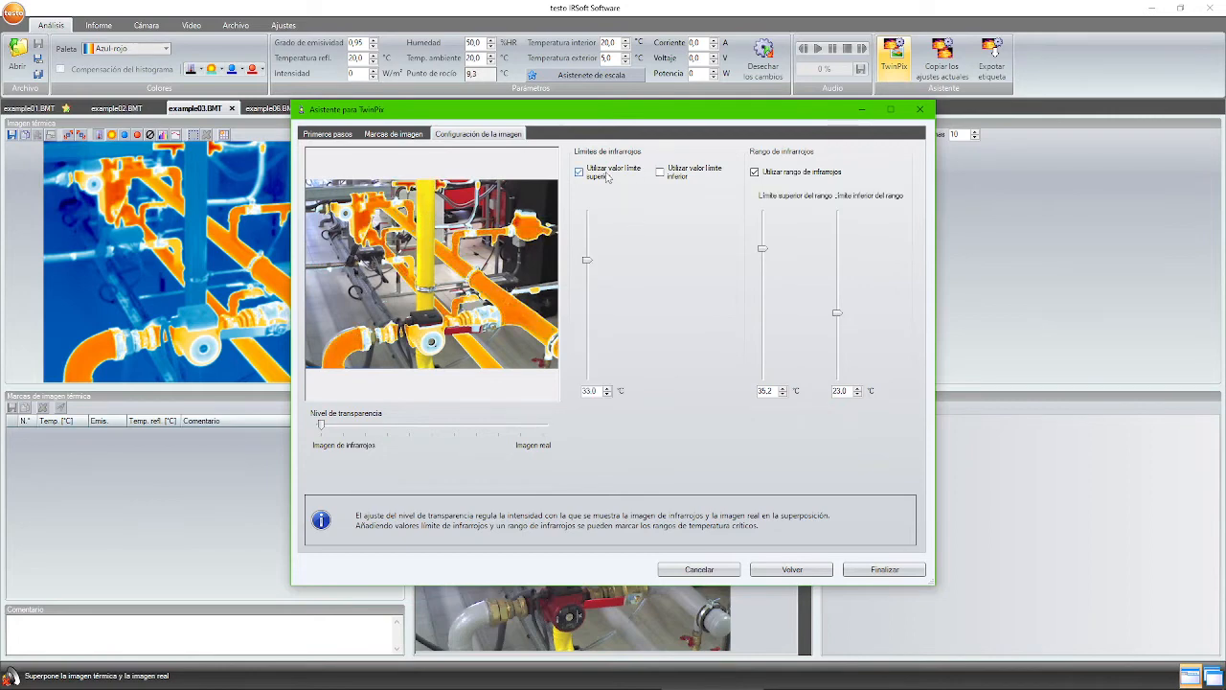
pyautogui.click(606, 176)
pyautogui.click(661, 175)
pyautogui.click(661, 175)
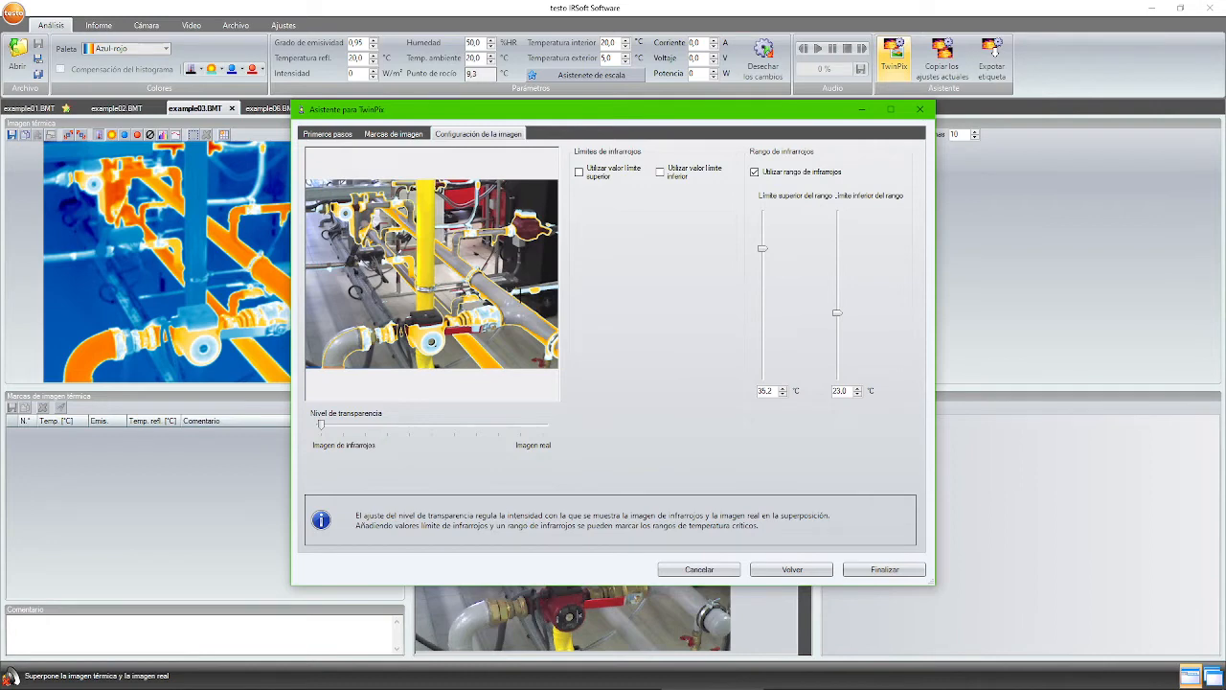
pyautogui.click(781, 178)
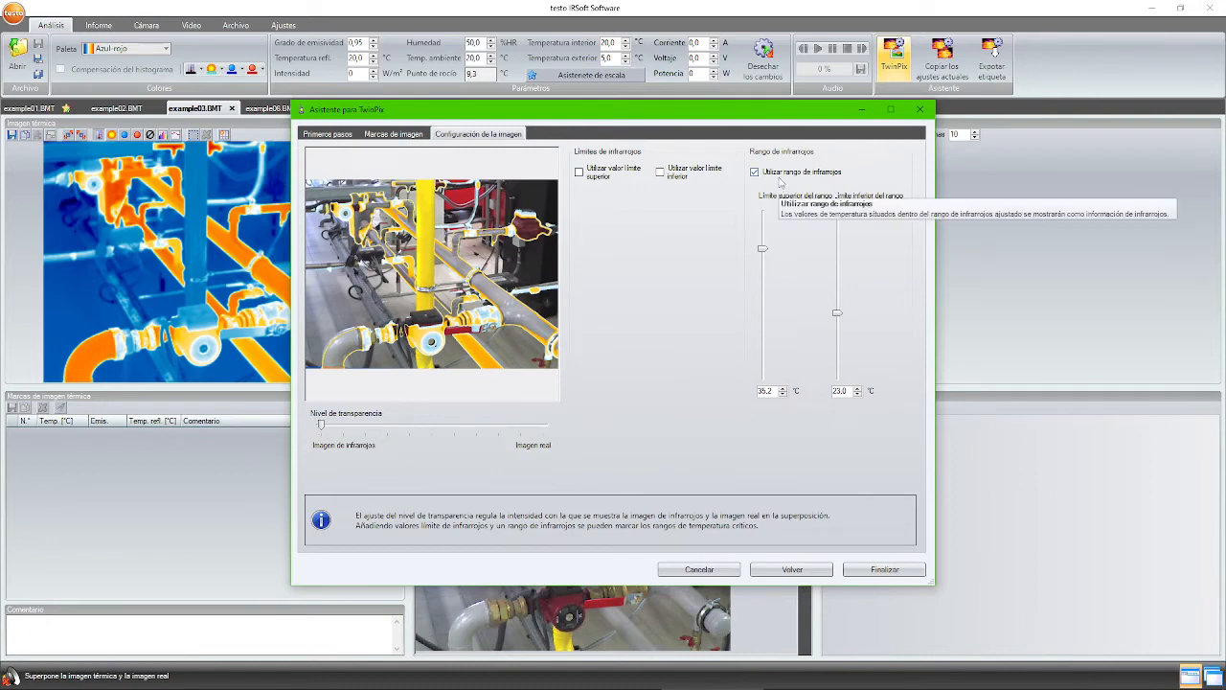
pyautogui.click(605, 174)
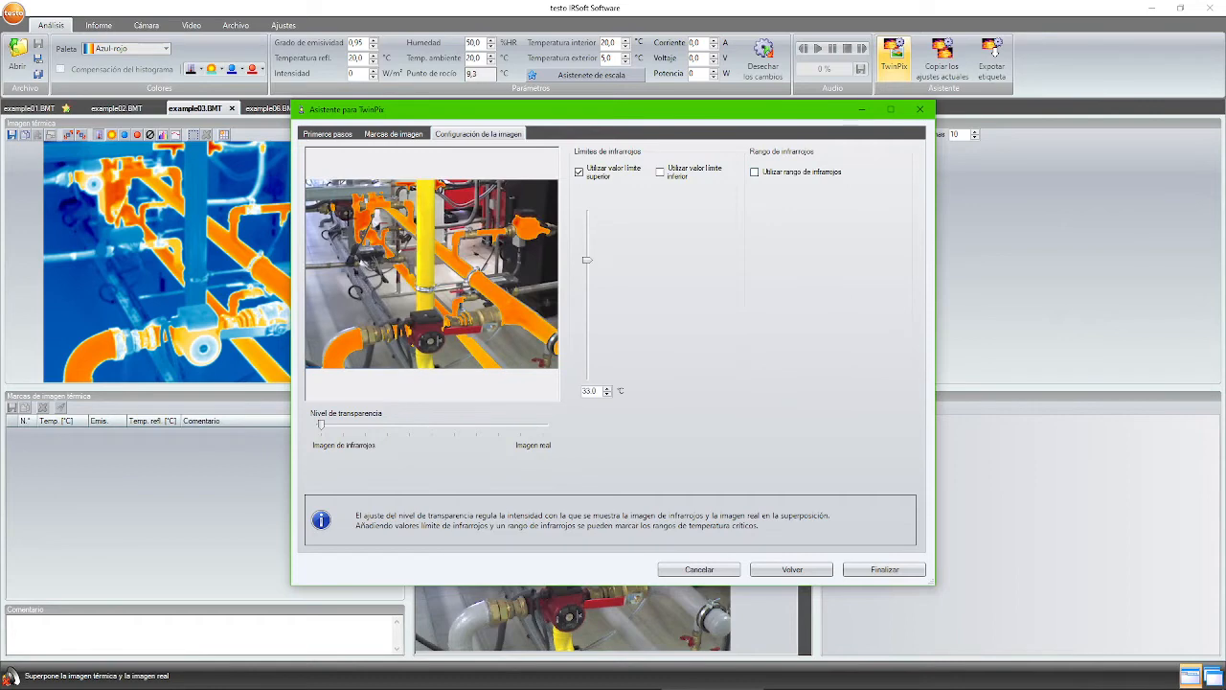
pyautogui.click(886, 570)
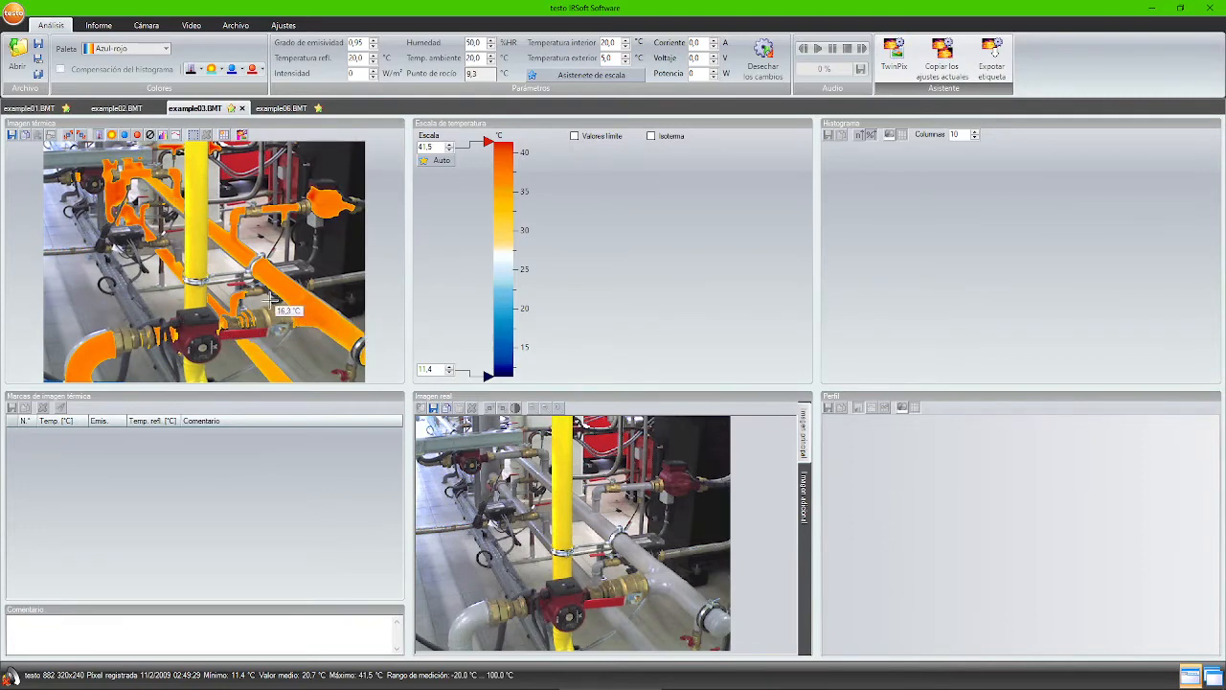
# - Apply the Frío-calor palette to example03, raise the scale minimum to 30.4 °C, then switch to example01
pyautogui.click(127, 50)
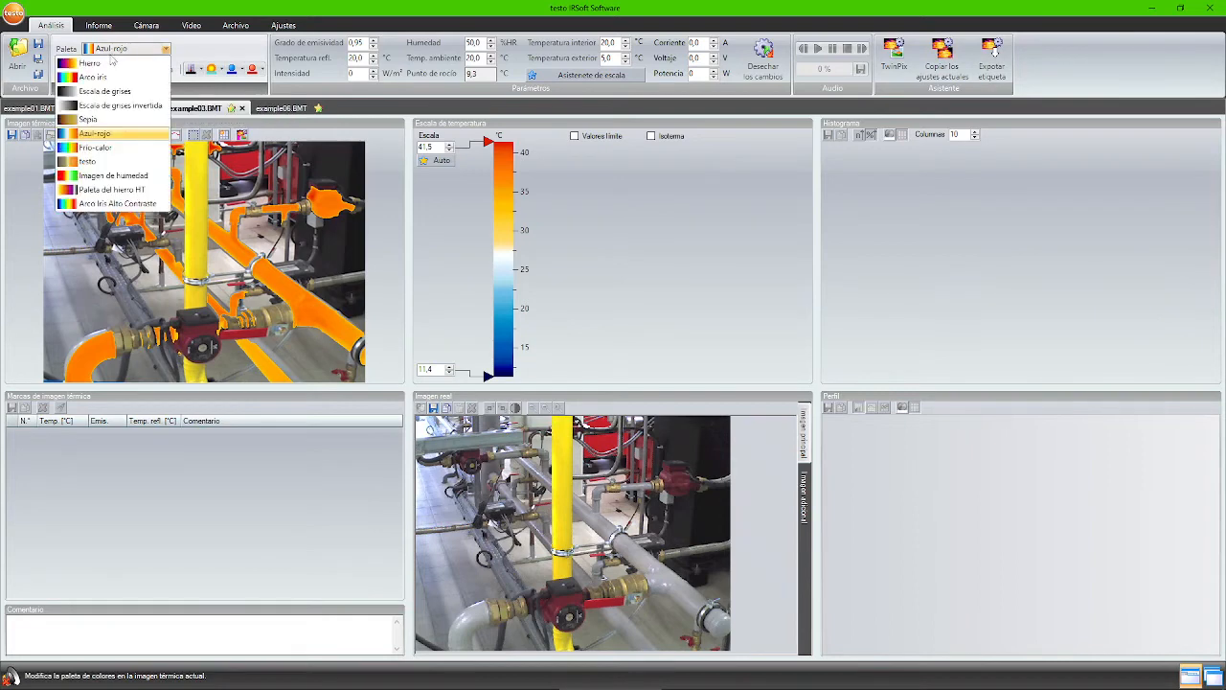
pyautogui.click(96, 147)
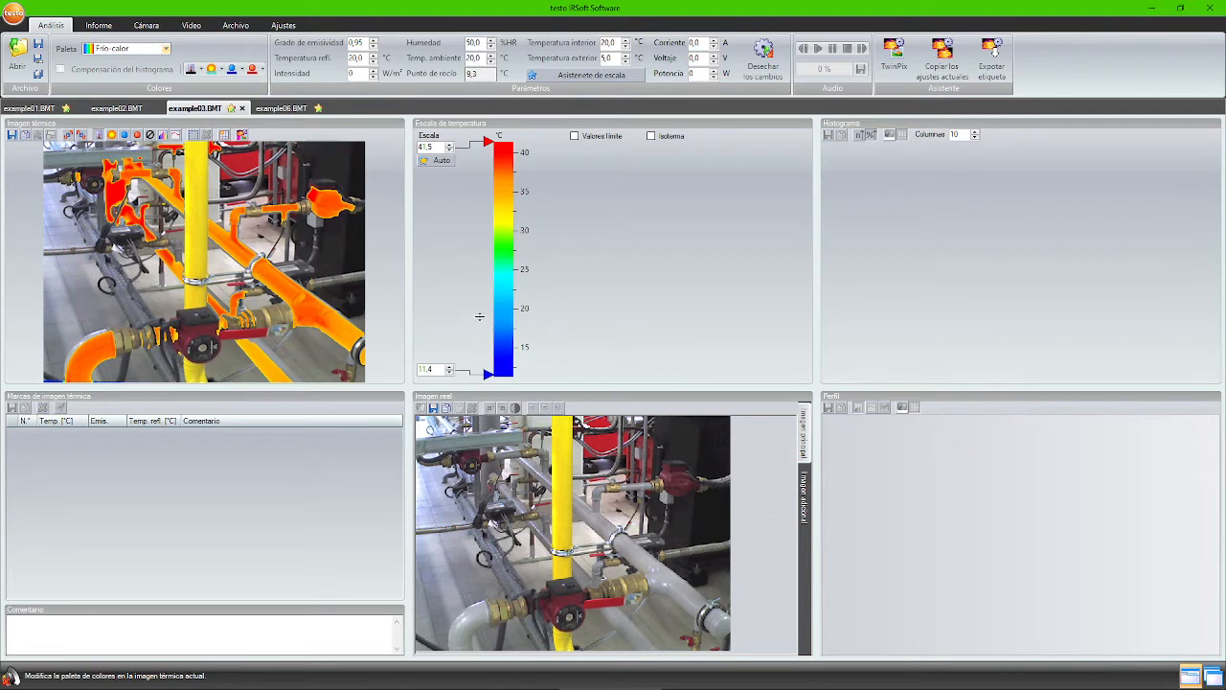
pyautogui.moveTo(479, 308); pyautogui.dragTo(486, 230)
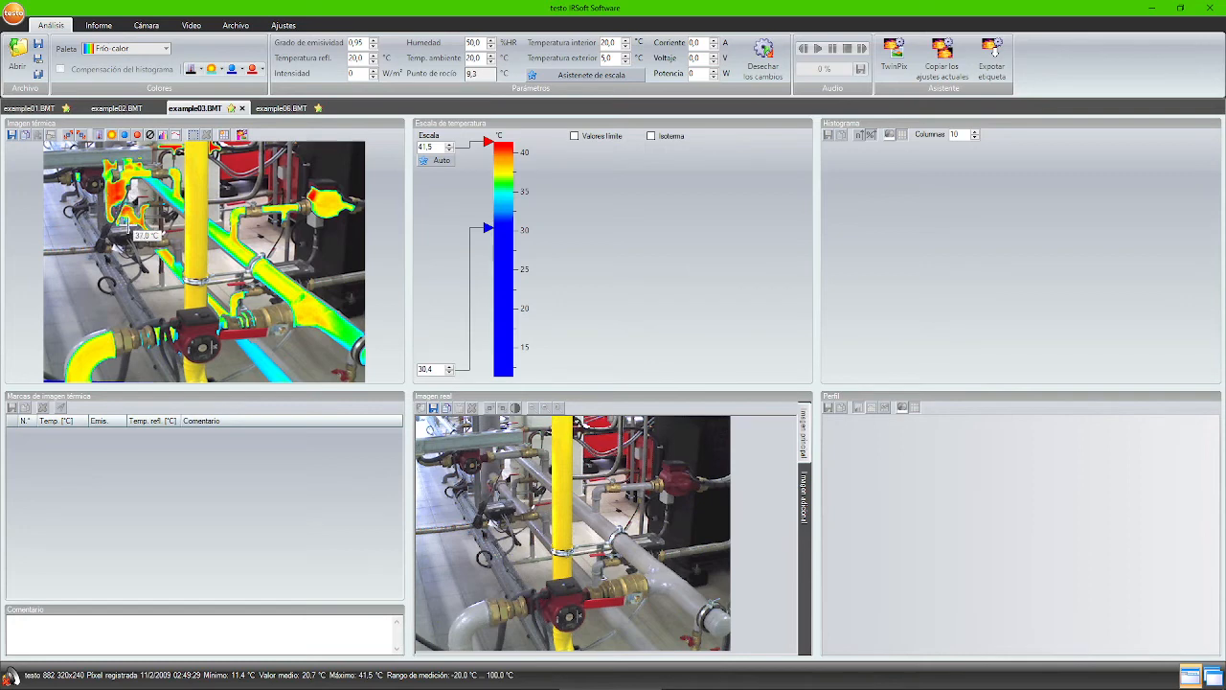
pyautogui.click(19, 108)
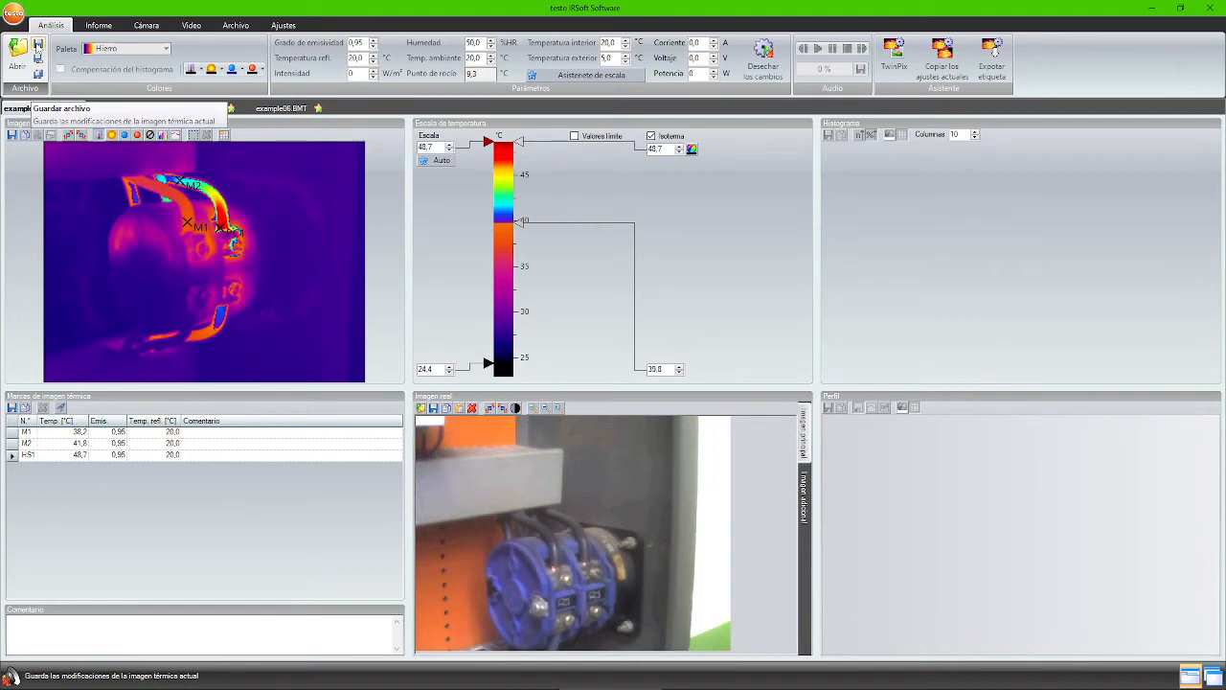
# - Save example01, then save all other modified thermal images
pyautogui.click(38, 45)
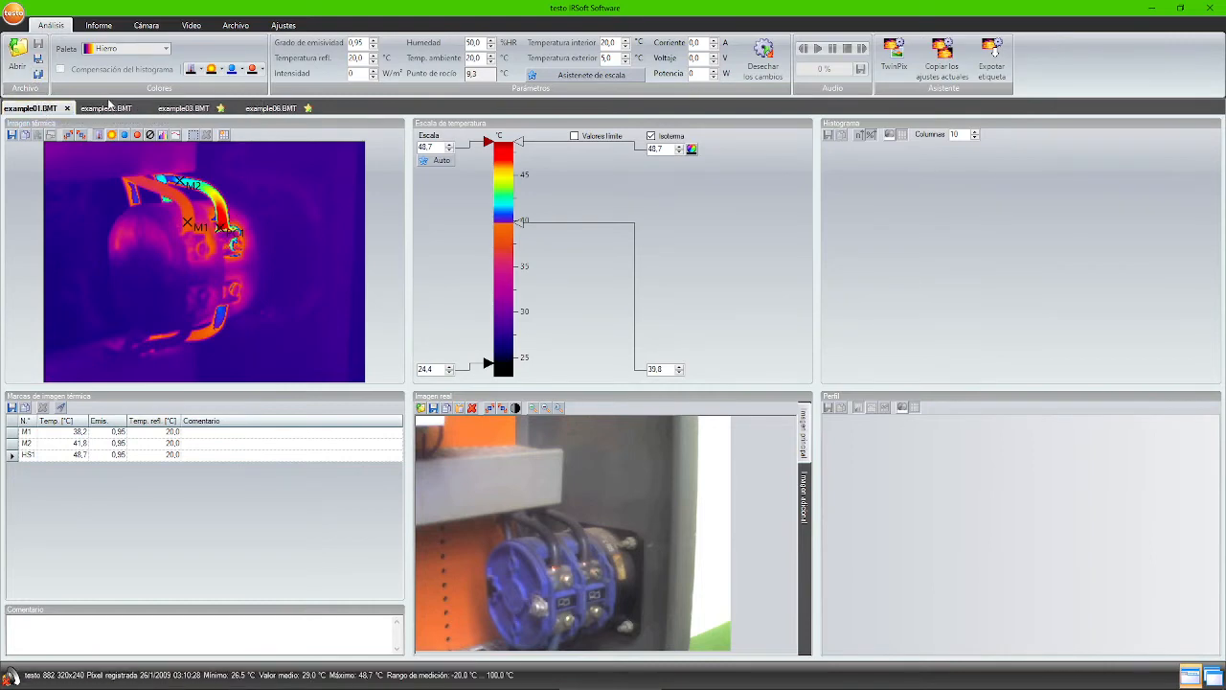
pyautogui.click(38, 74)
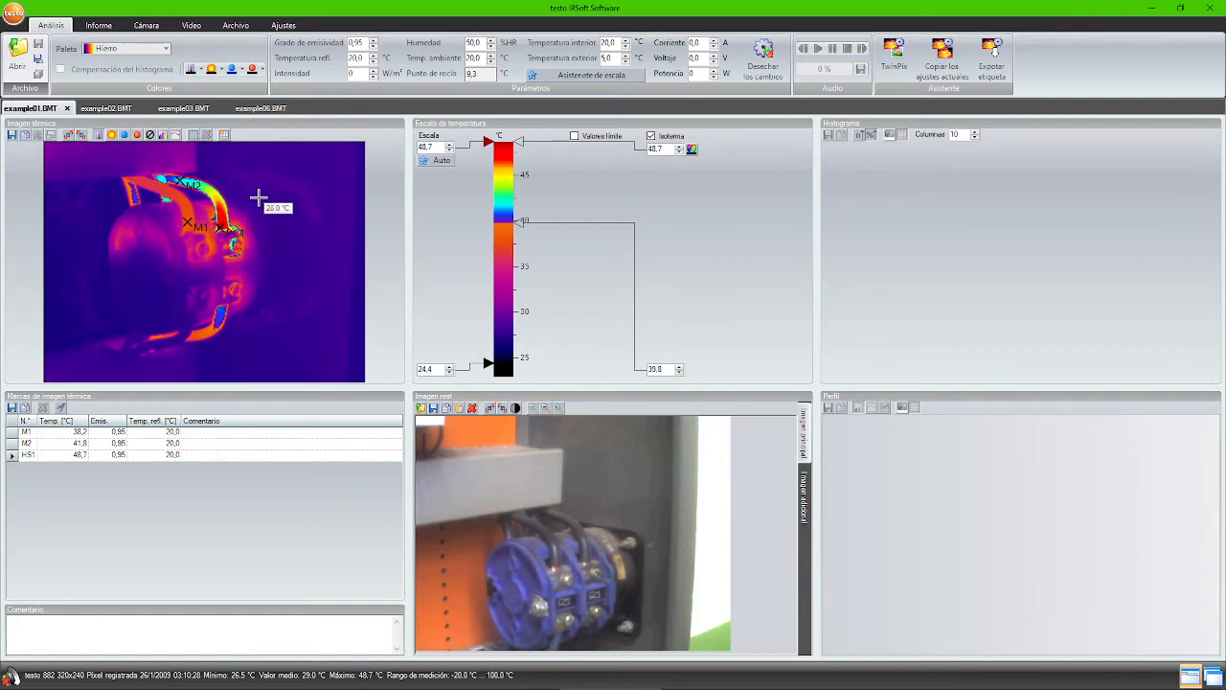
pyautogui.click(150, 136)
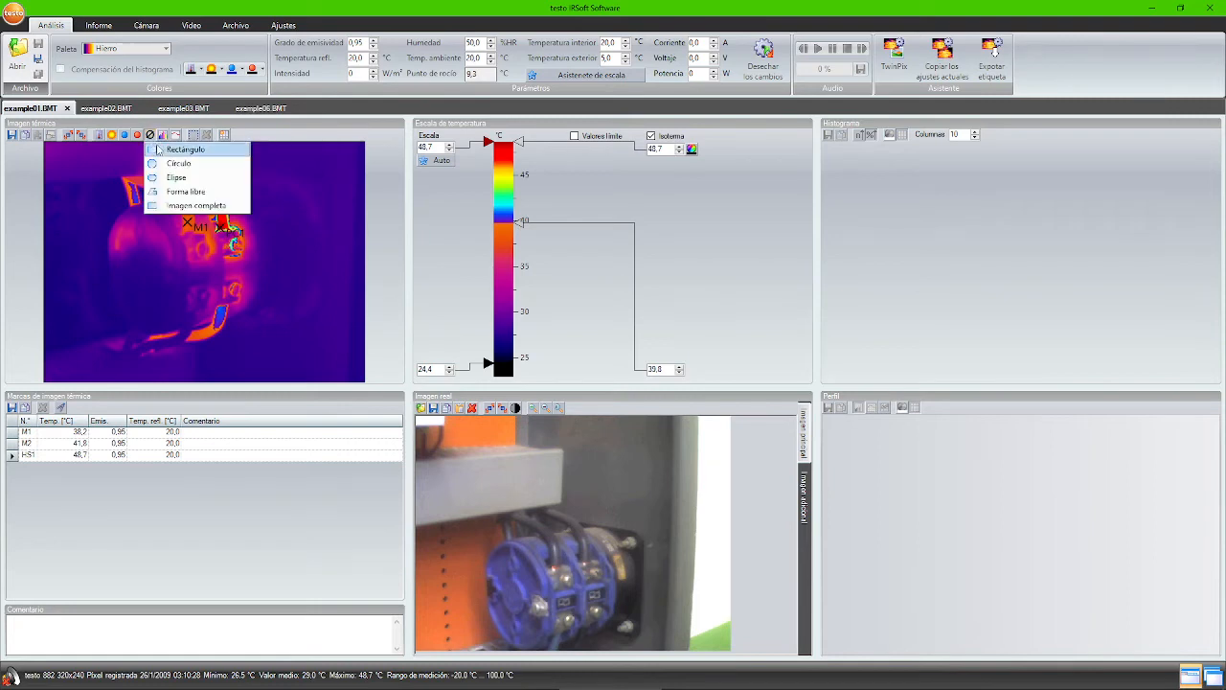
pyautogui.click(173, 150)
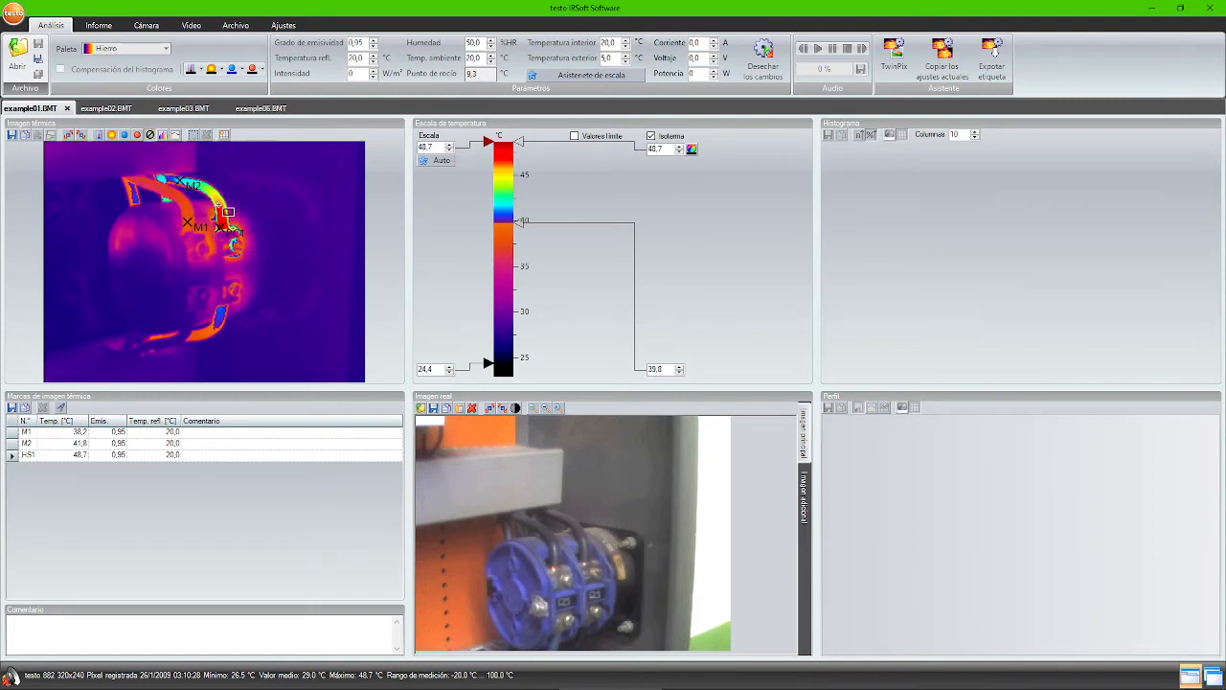
pyautogui.moveTo(221, 213); pyautogui.dragTo(229, 230)
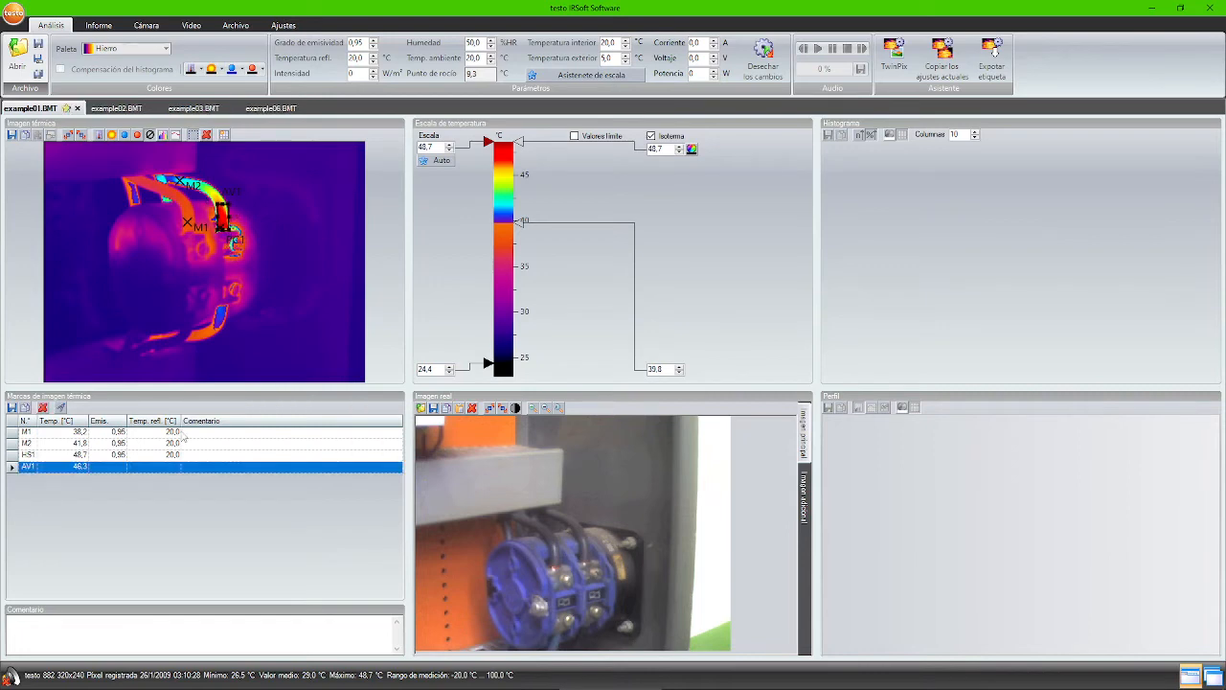
pyautogui.click(83, 469)
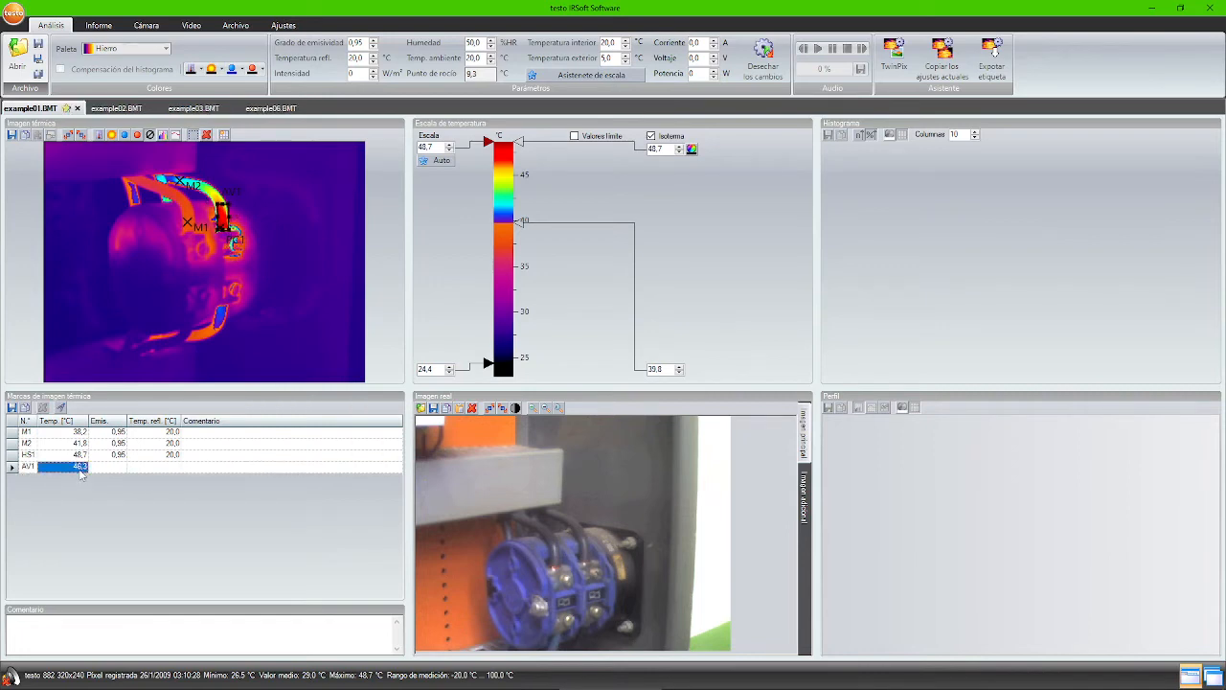
pyautogui.click(11, 467)
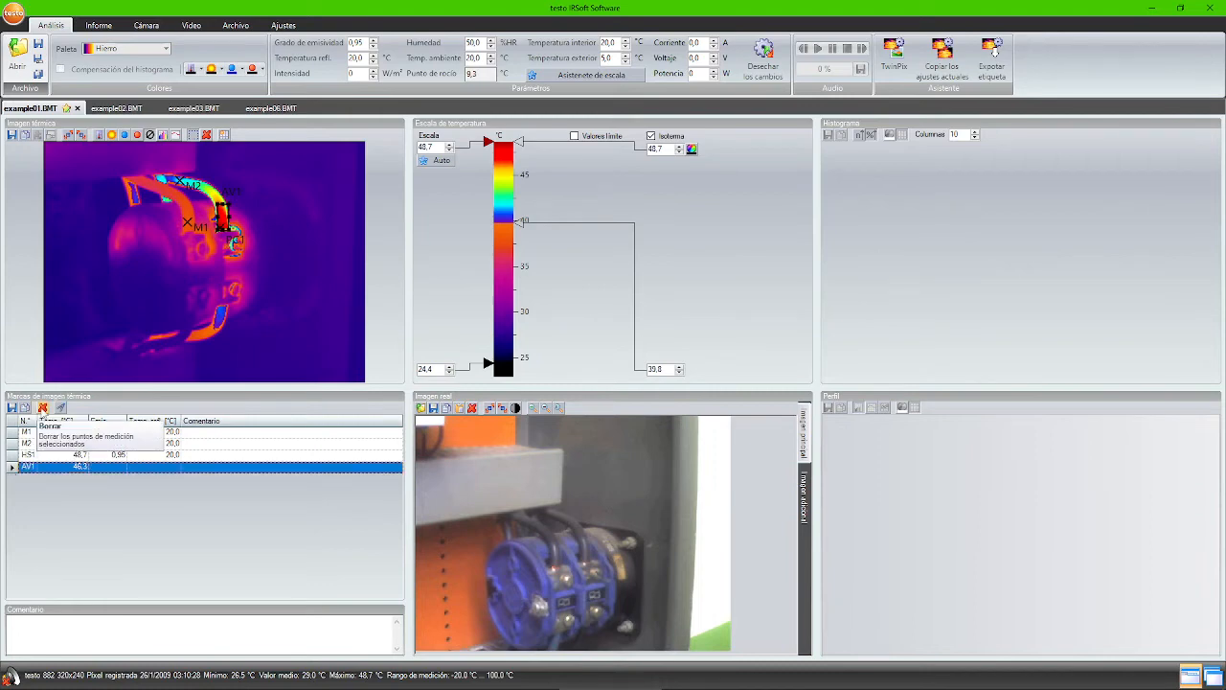
pyautogui.click(43, 409)
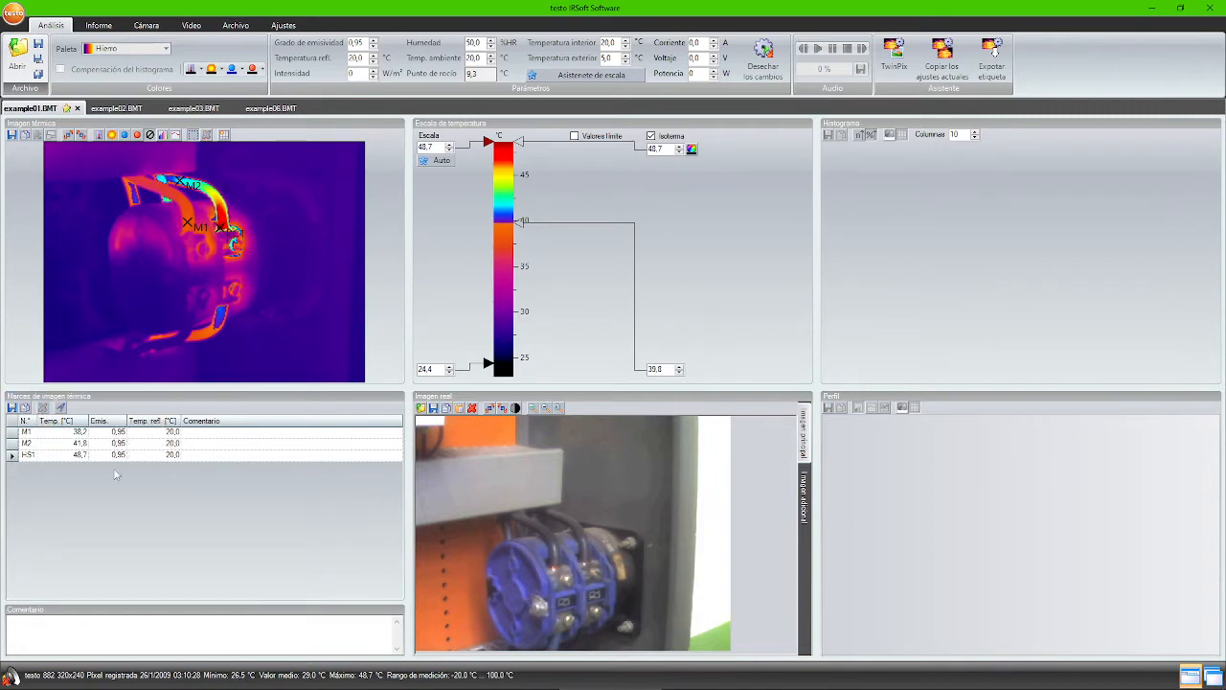
pyautogui.click(163, 443)
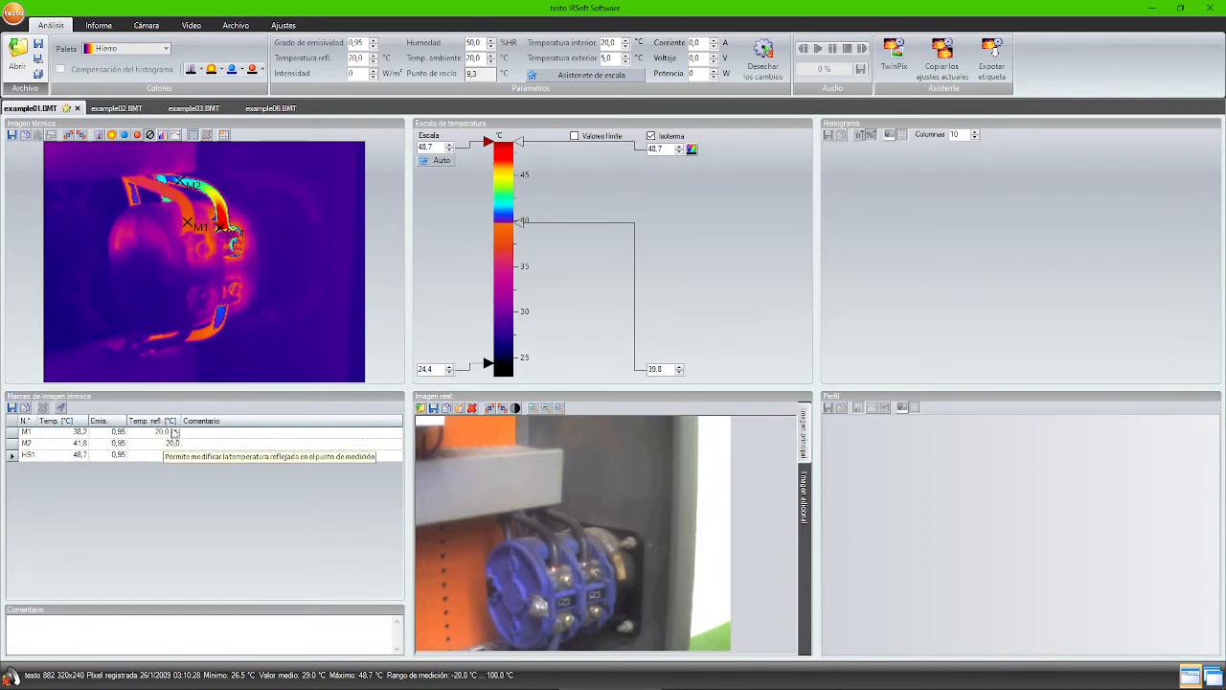
pyautogui.click(135, 434)
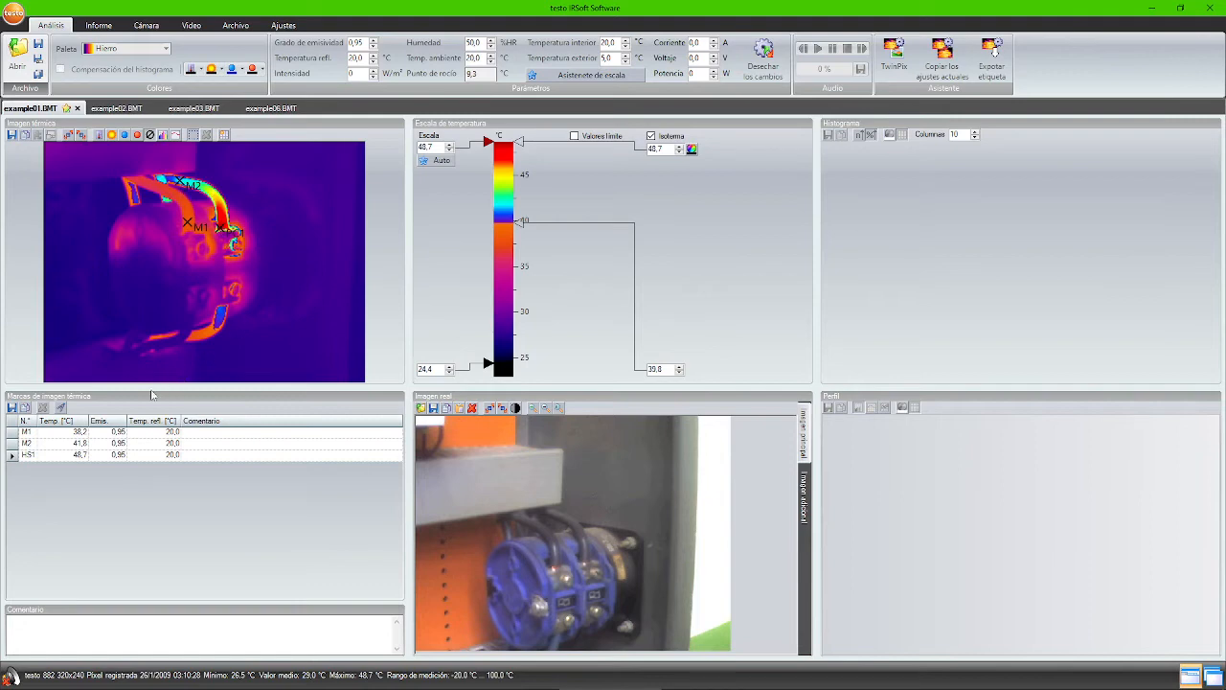
# - Define DeltaT 1 as HS1 − M2 and DeltaT 2 as HS1 − M1
pyautogui.click(63, 410)
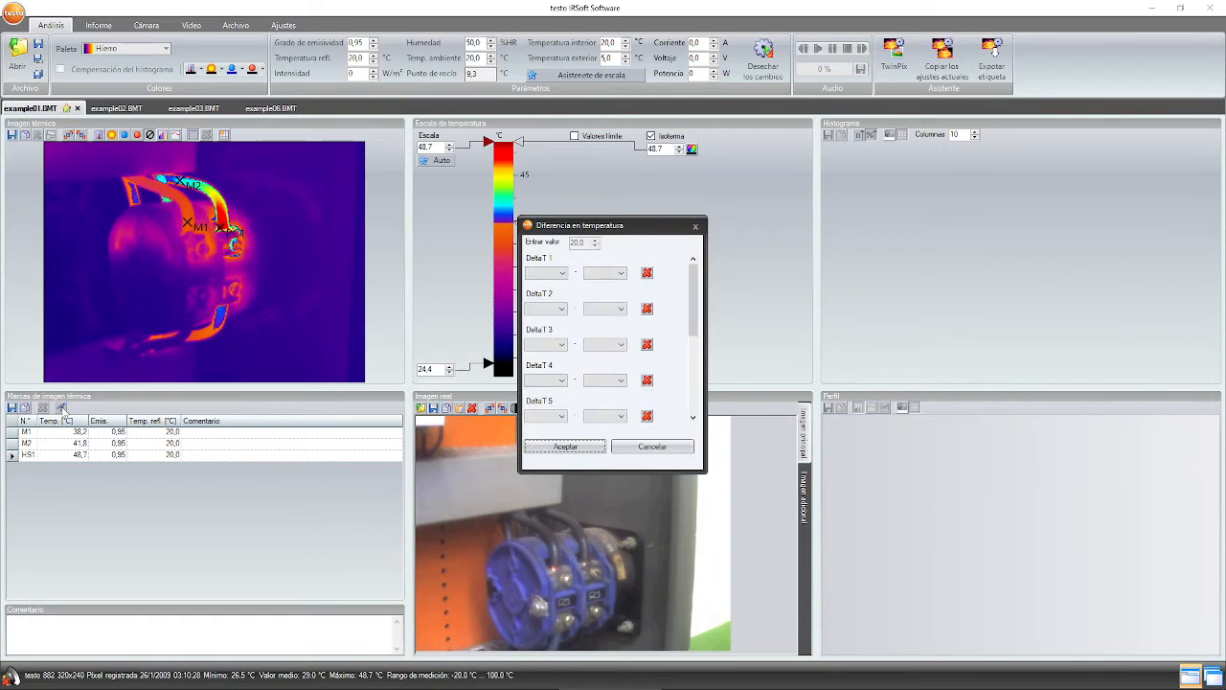
pyautogui.click(560, 275)
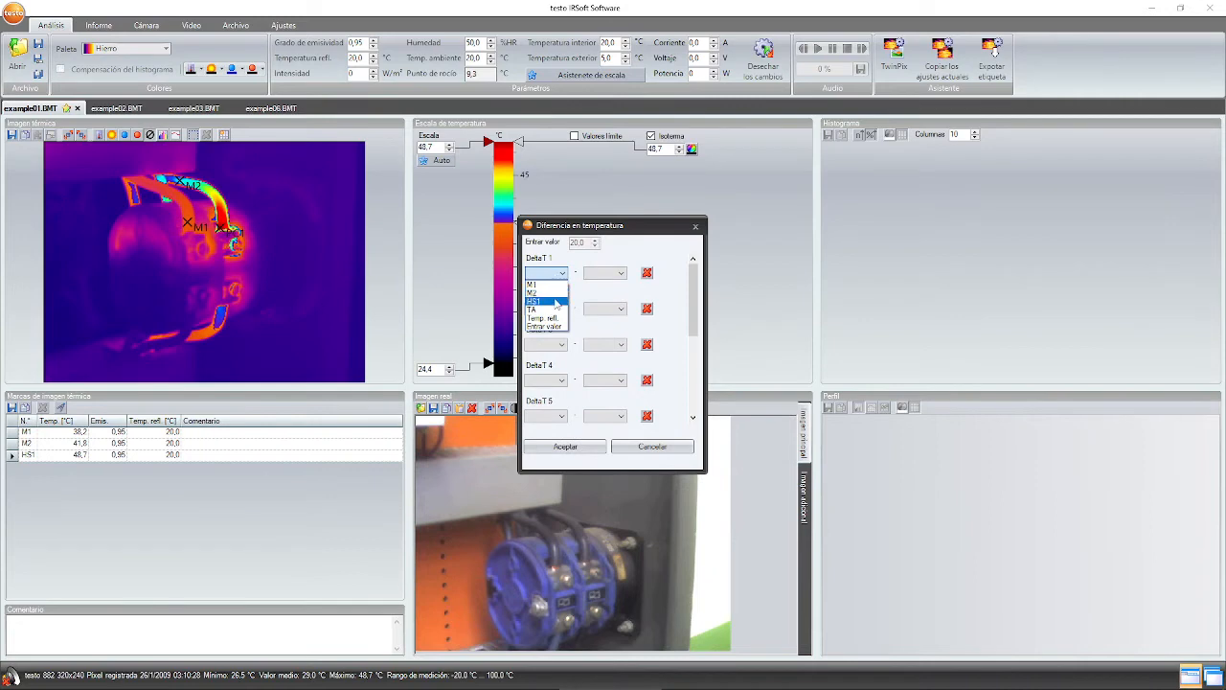
pyautogui.click(555, 301)
pyautogui.click(605, 275)
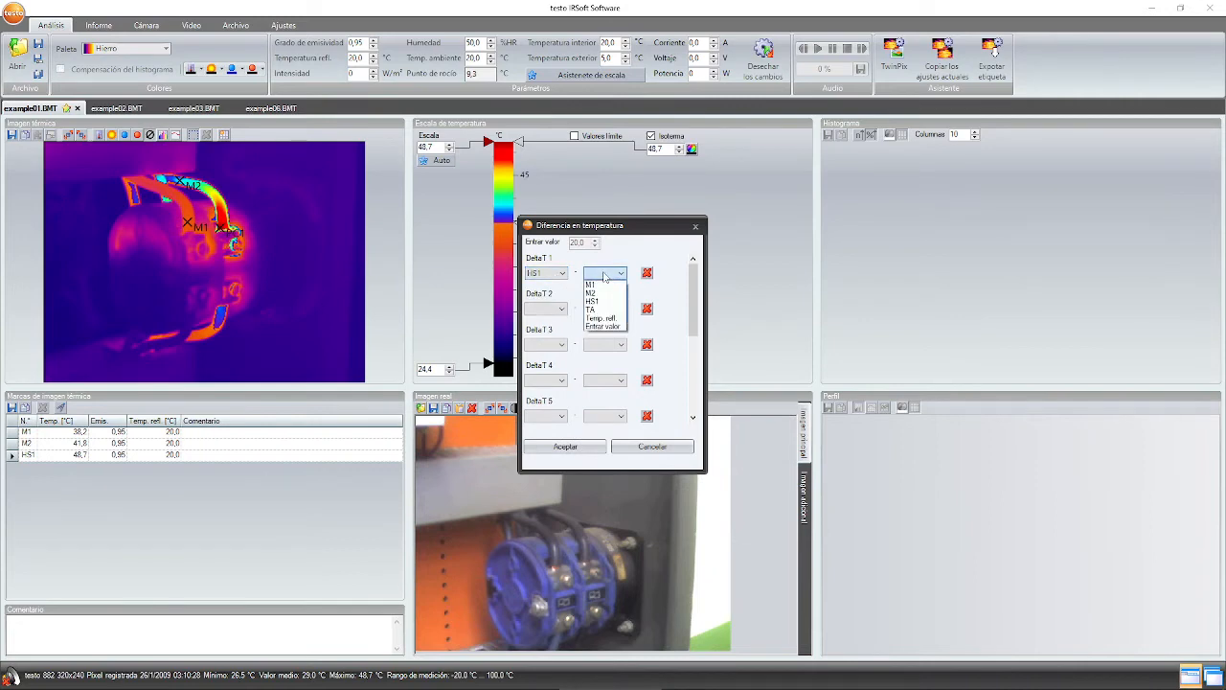
pyautogui.click(591, 292)
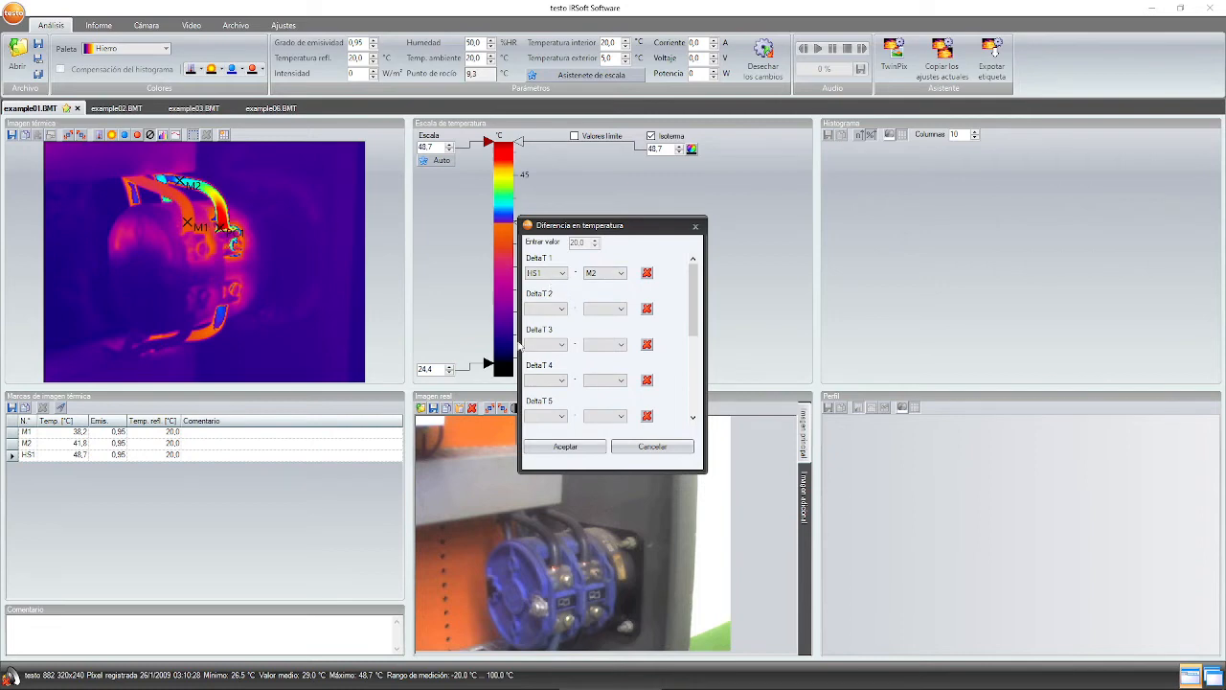
pyautogui.click(541, 309)
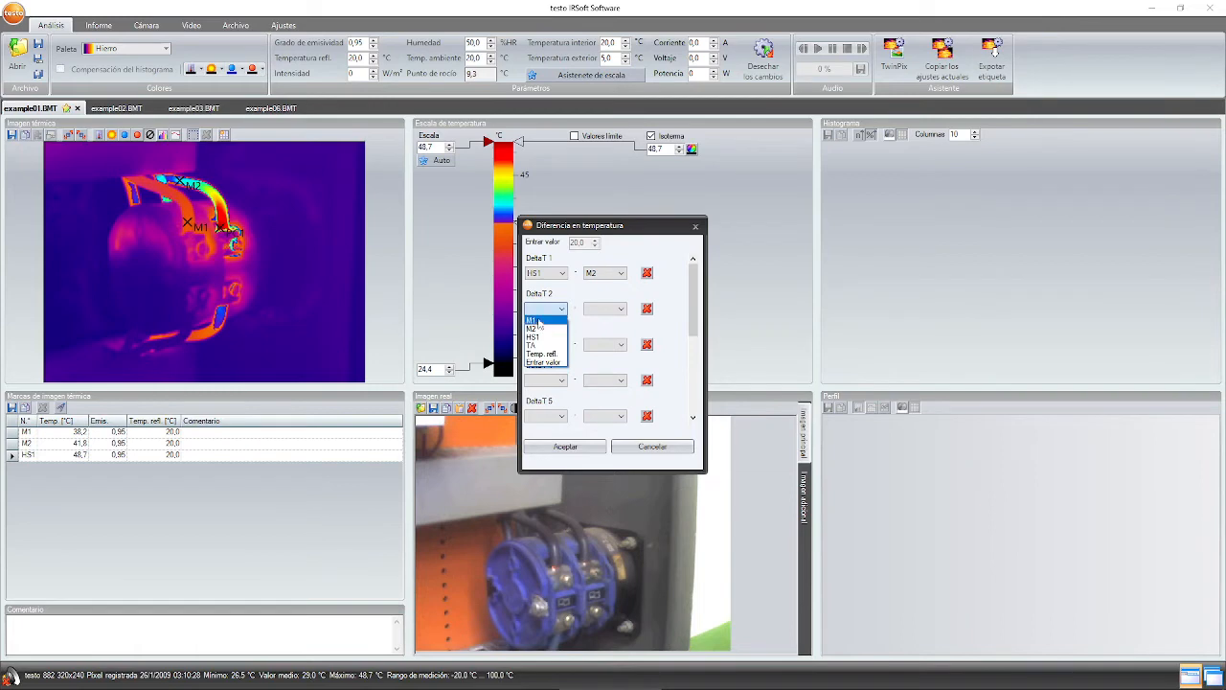
pyautogui.click(533, 337)
pyautogui.click(592, 310)
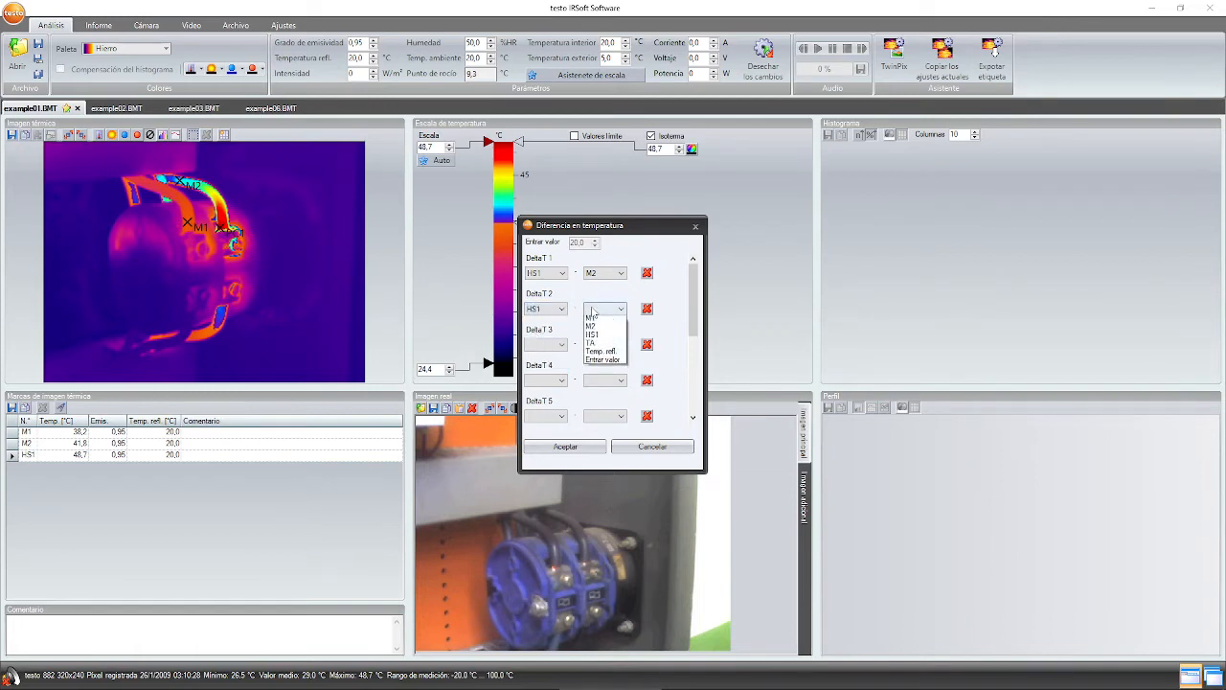
pyautogui.click(596, 320)
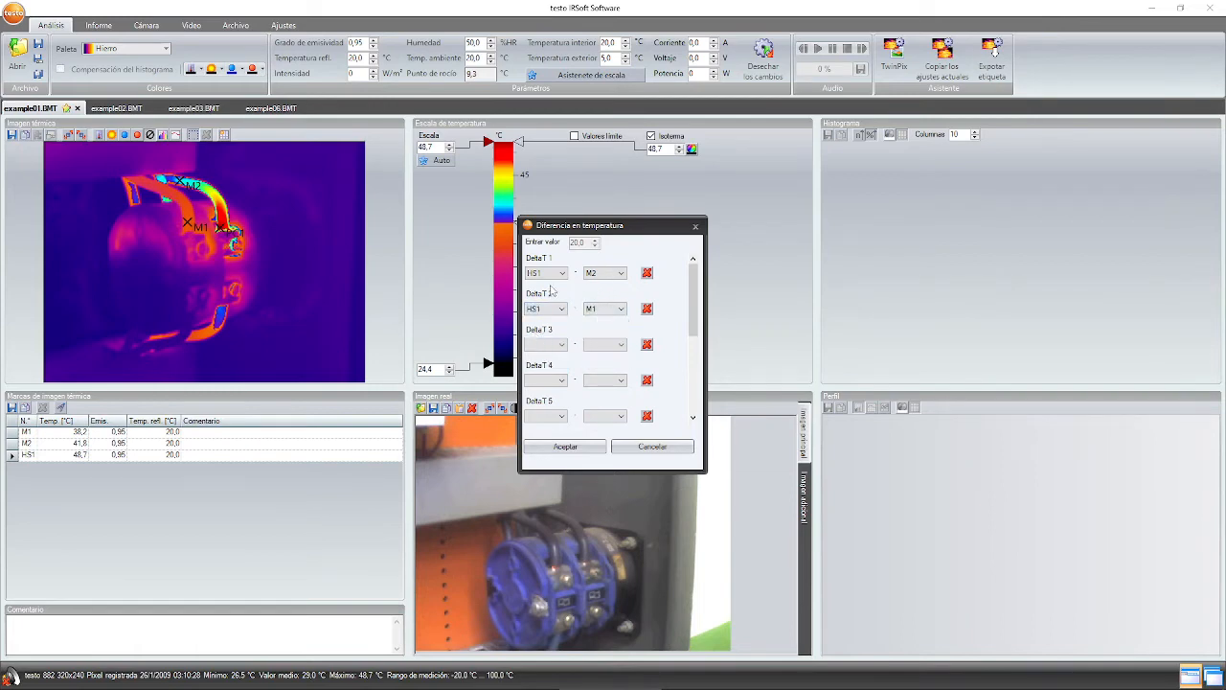
pyautogui.click(568, 447)
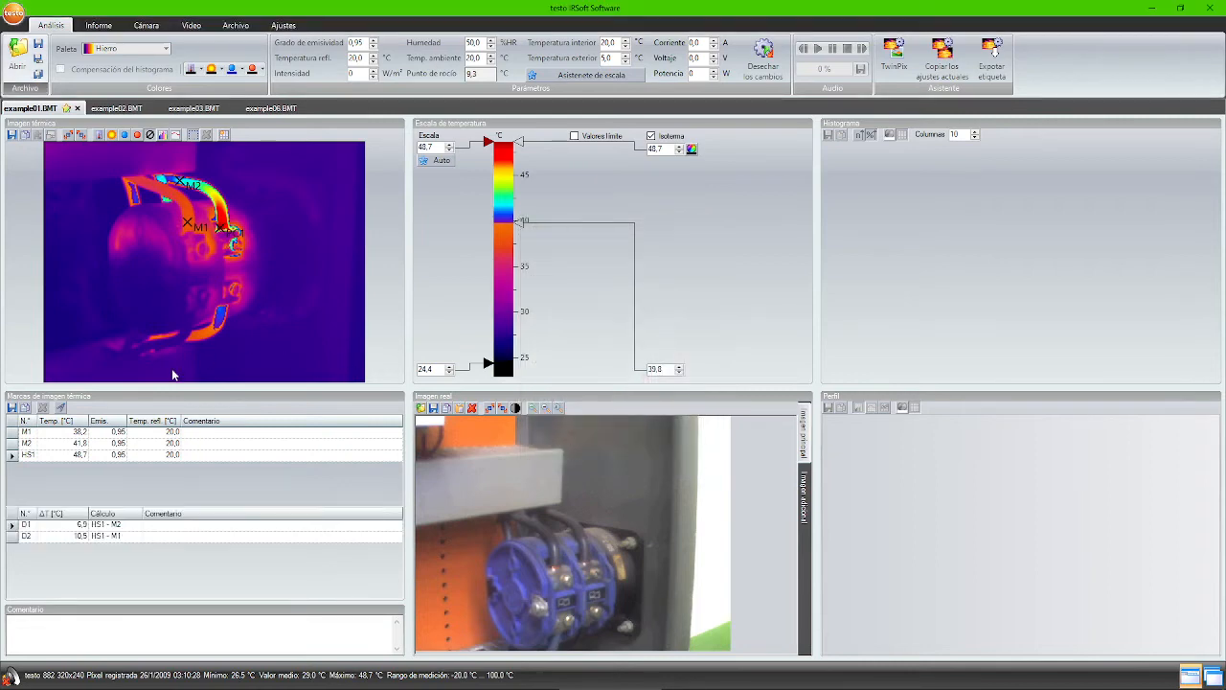
# - Check the D1 (6.5 °C) and D2 (10.5 °C) difference values in the list
pyautogui.click(72, 539)
pyautogui.press('Up')
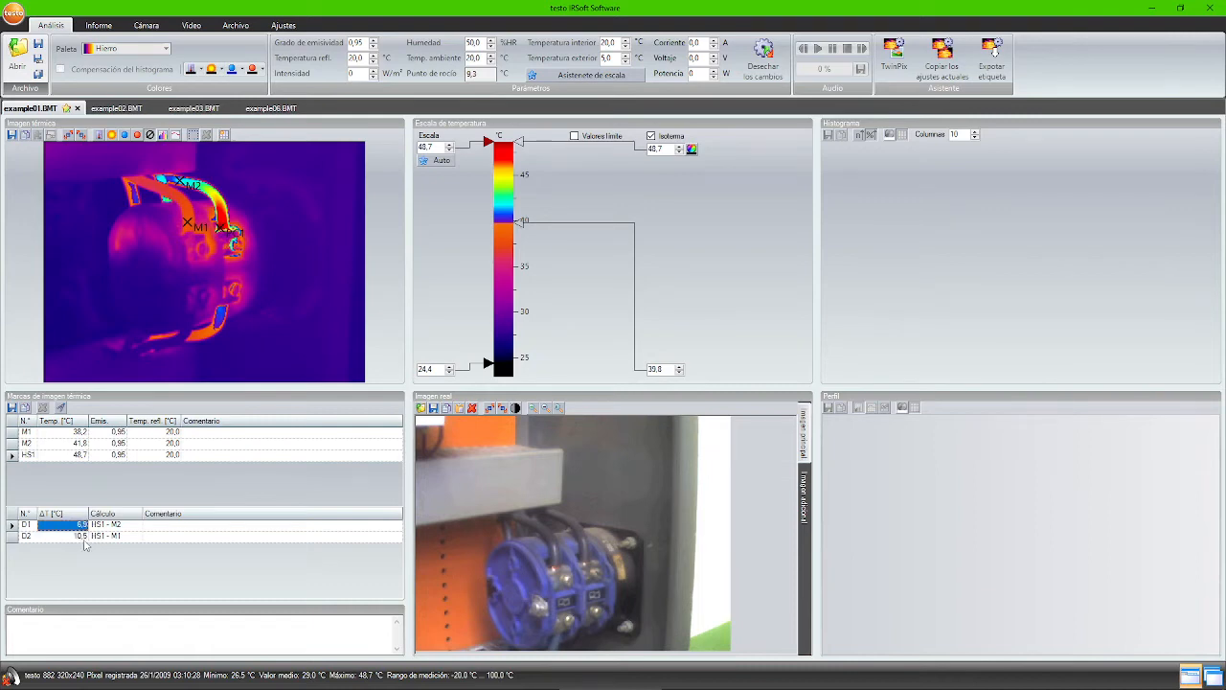
pyautogui.click(76, 539)
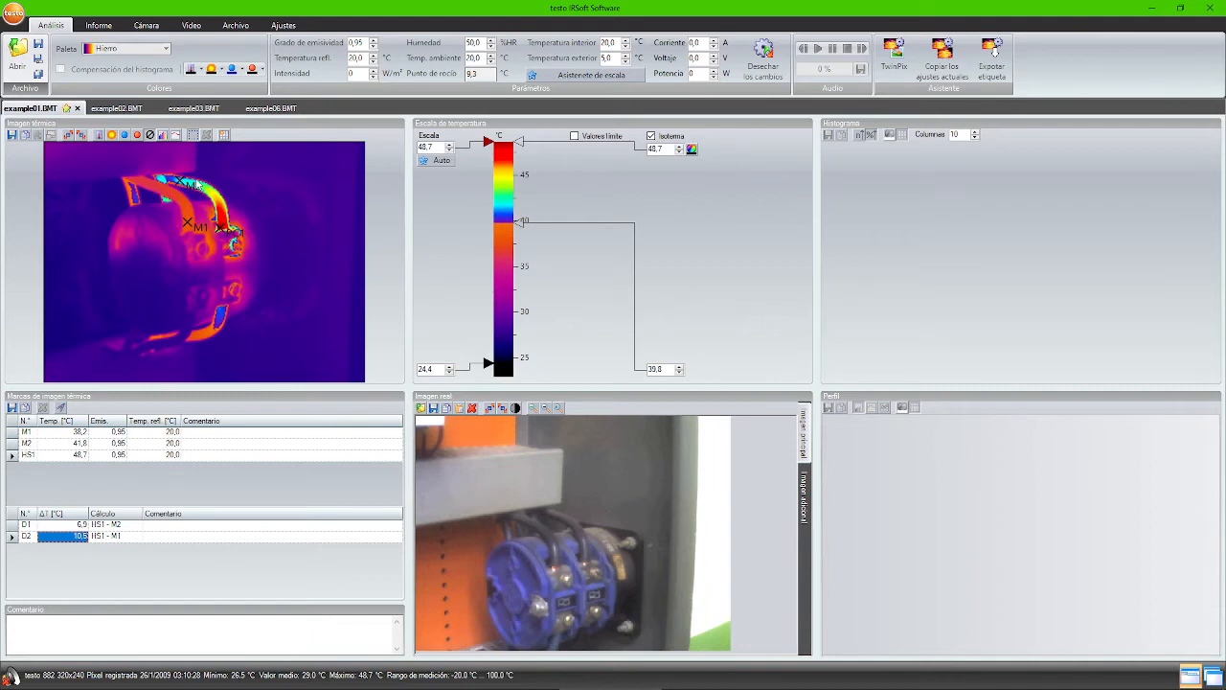
# - Draw a rectangular histogram region over the hot area right of M1, shown as absolute pixel counts
pyautogui.click(163, 138)
pyautogui.click(187, 150)
pyautogui.moveTo(217, 202); pyautogui.dragTo(226, 235)
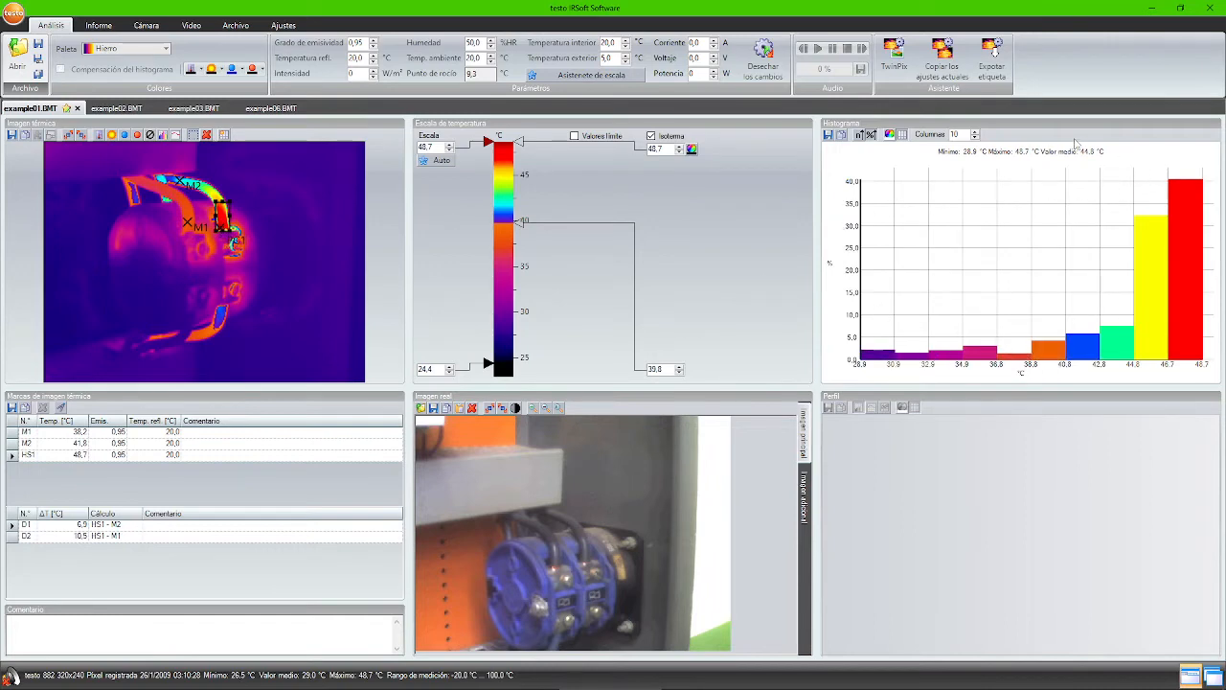
pyautogui.moveTo(1171, 267)
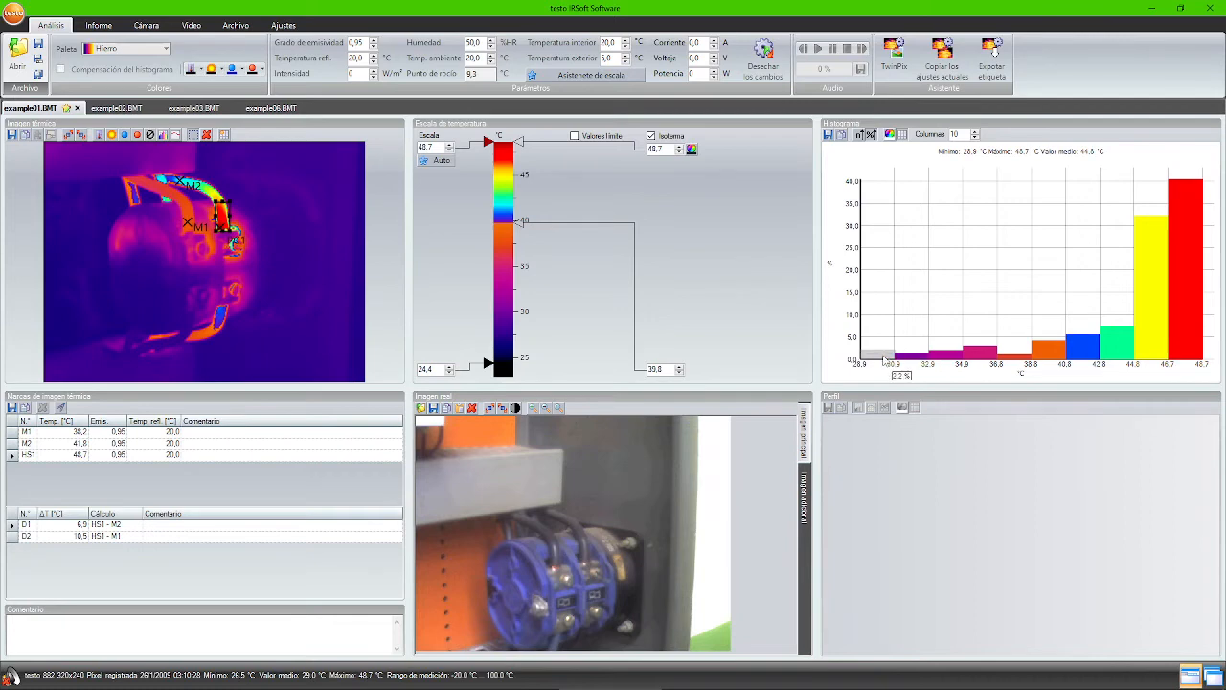
pyautogui.moveTo(945, 362)
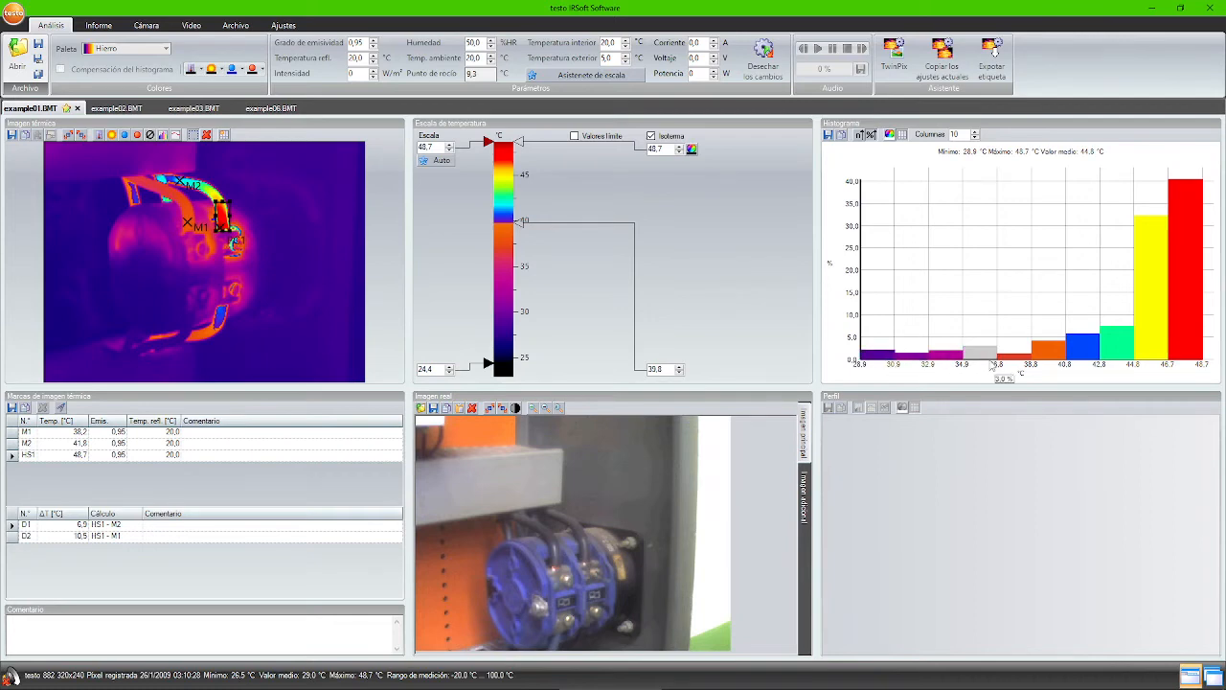
pyautogui.moveTo(1033, 358)
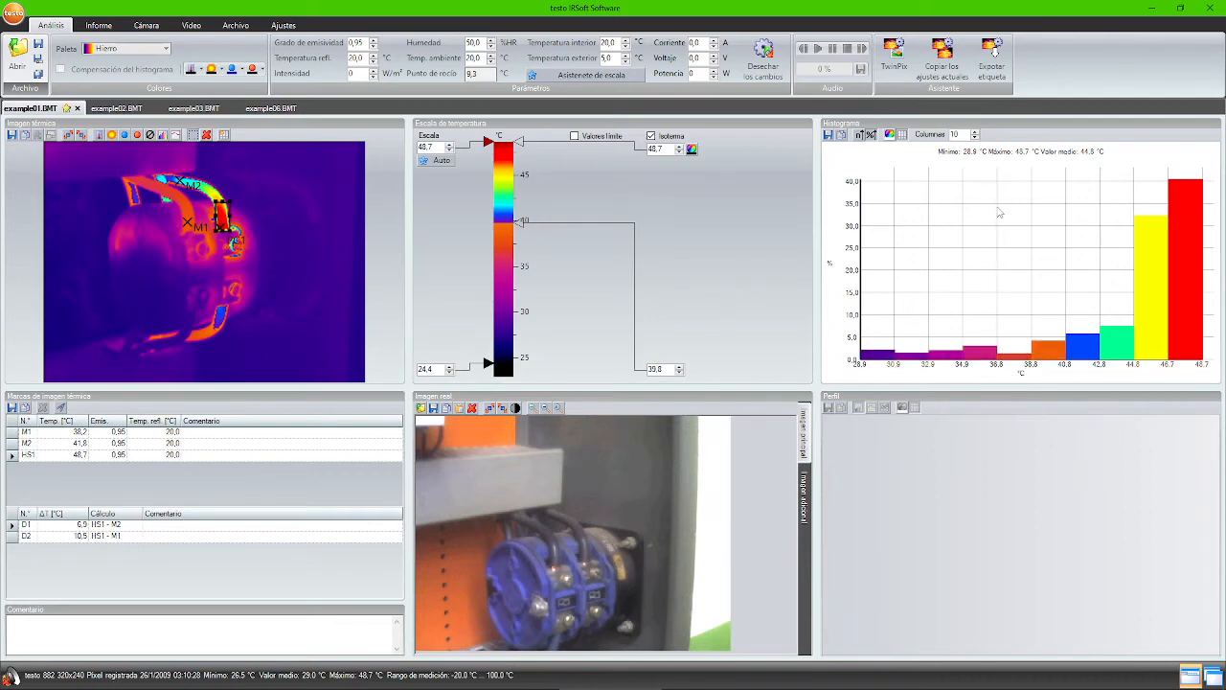
pyautogui.moveTo(1181, 192)
pyautogui.click(860, 136)
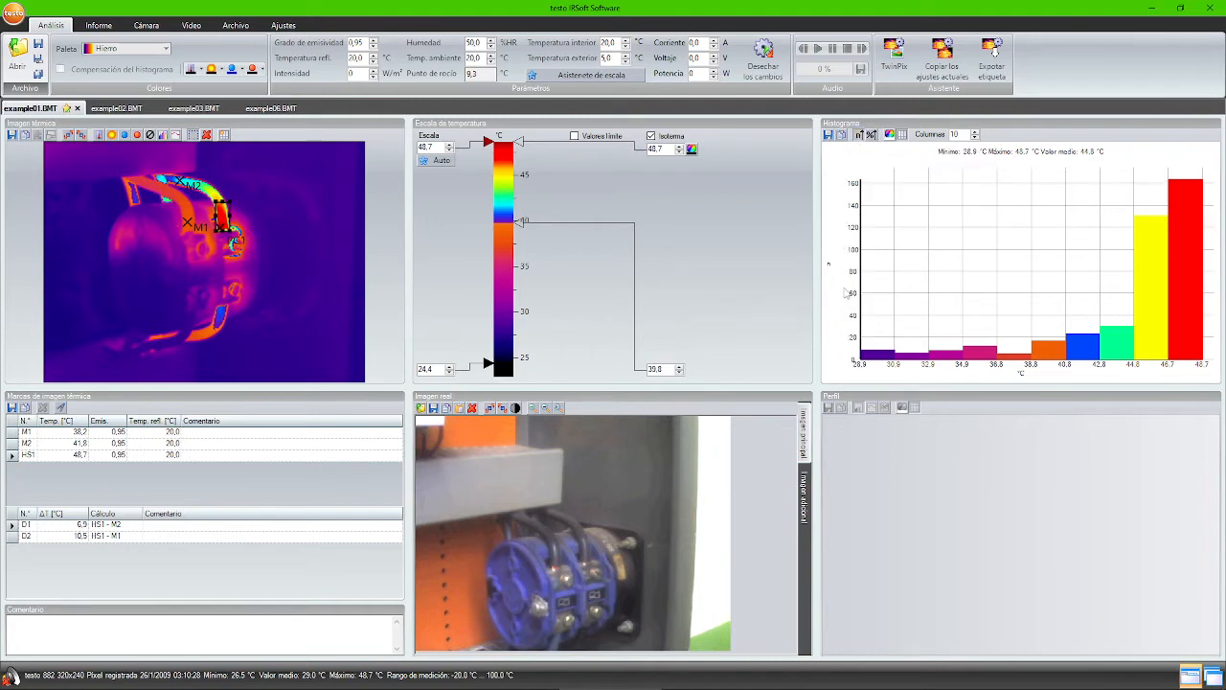
# - Switch the histogram back to percentages, compare about 36 columns, then return to 10 columns
pyautogui.click(871, 135)
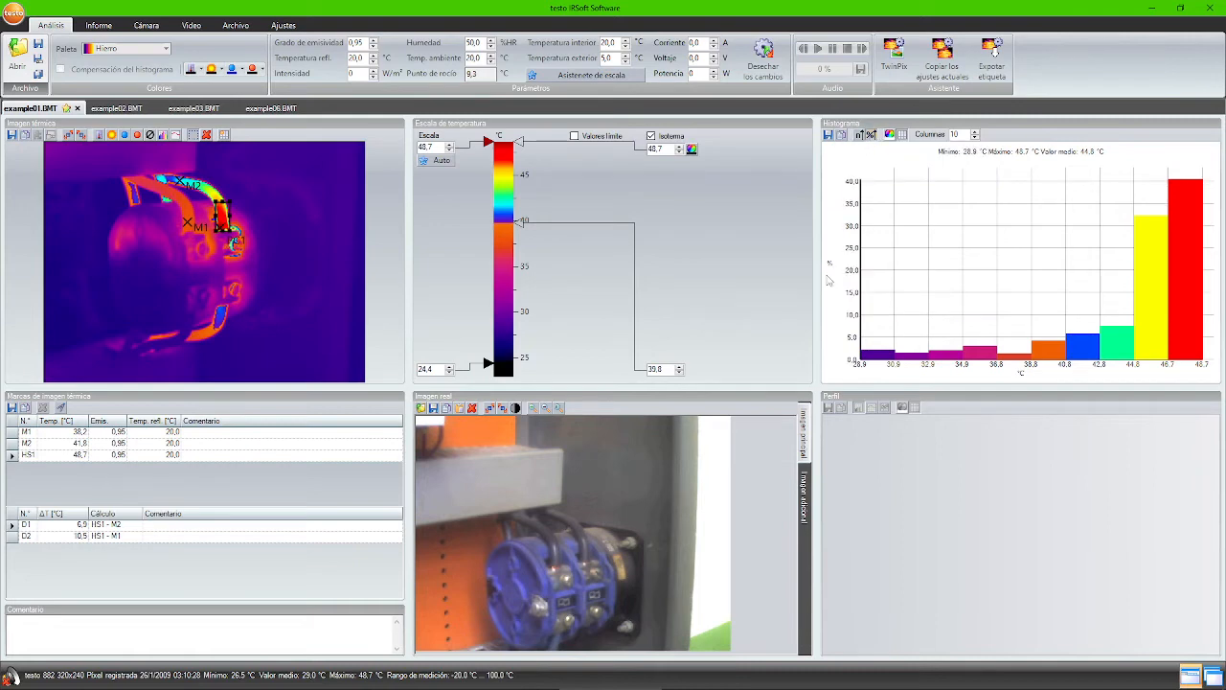
pyautogui.click(976, 135)
pyautogui.click(977, 135)
pyautogui.click(977, 135)
pyautogui.click(976, 135)
pyautogui.click(977, 135)
pyautogui.click(976, 135)
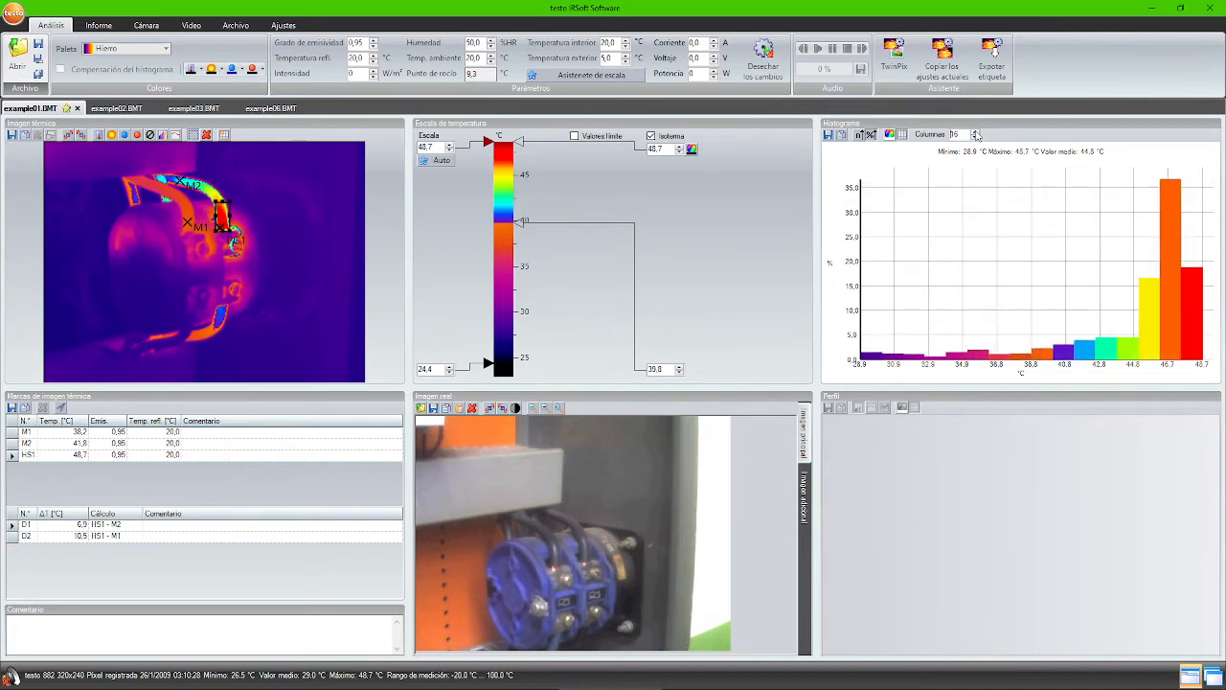
pyautogui.click(976, 136)
pyautogui.click(976, 135)
pyautogui.click(976, 136)
pyautogui.click(976, 135)
pyautogui.click(976, 135)
pyautogui.click(976, 136)
pyautogui.click(976, 135)
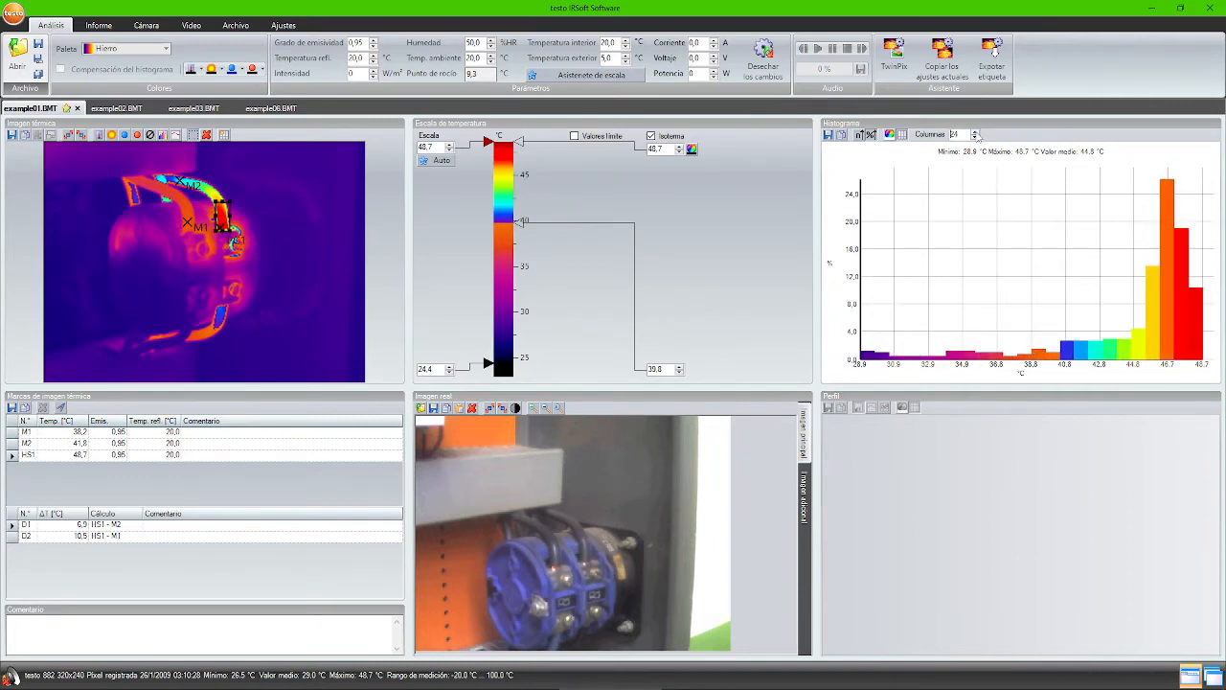
pyautogui.click(976, 135)
pyautogui.click(977, 135)
pyautogui.click(976, 135)
pyautogui.click(976, 136)
pyautogui.click(976, 135)
pyautogui.click(976, 136)
pyautogui.click(976, 135)
pyautogui.click(977, 135)
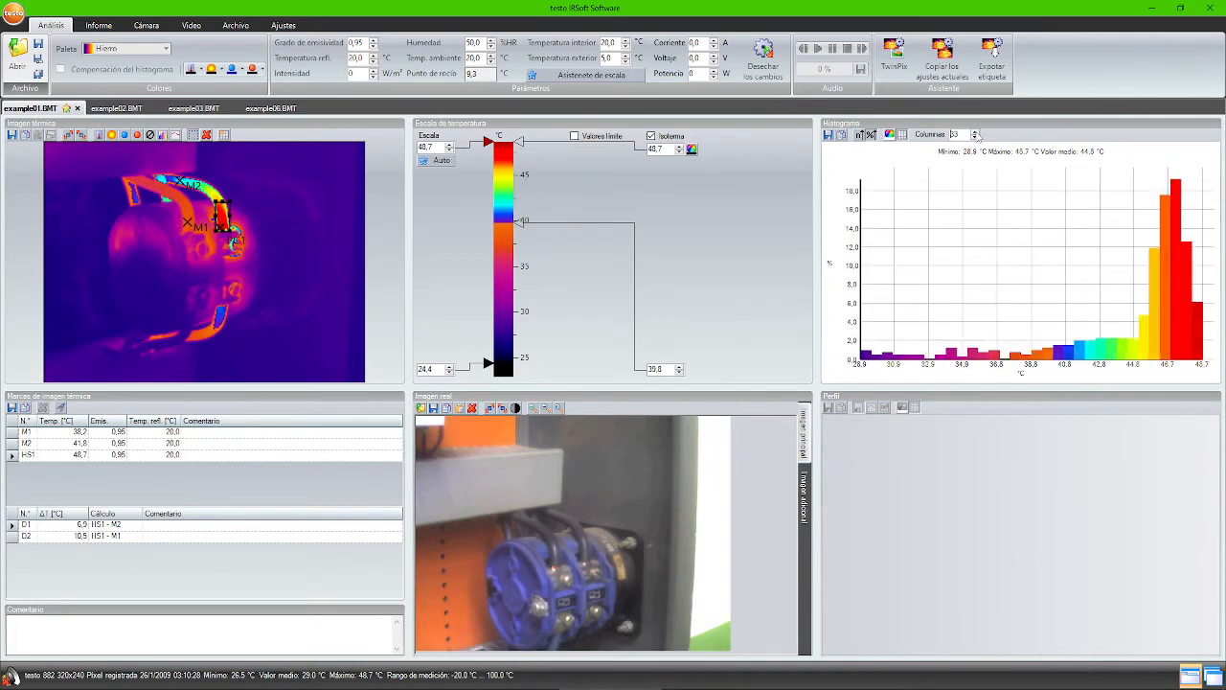
pyautogui.click(977, 135)
pyautogui.click(977, 135)
pyautogui.click(976, 135)
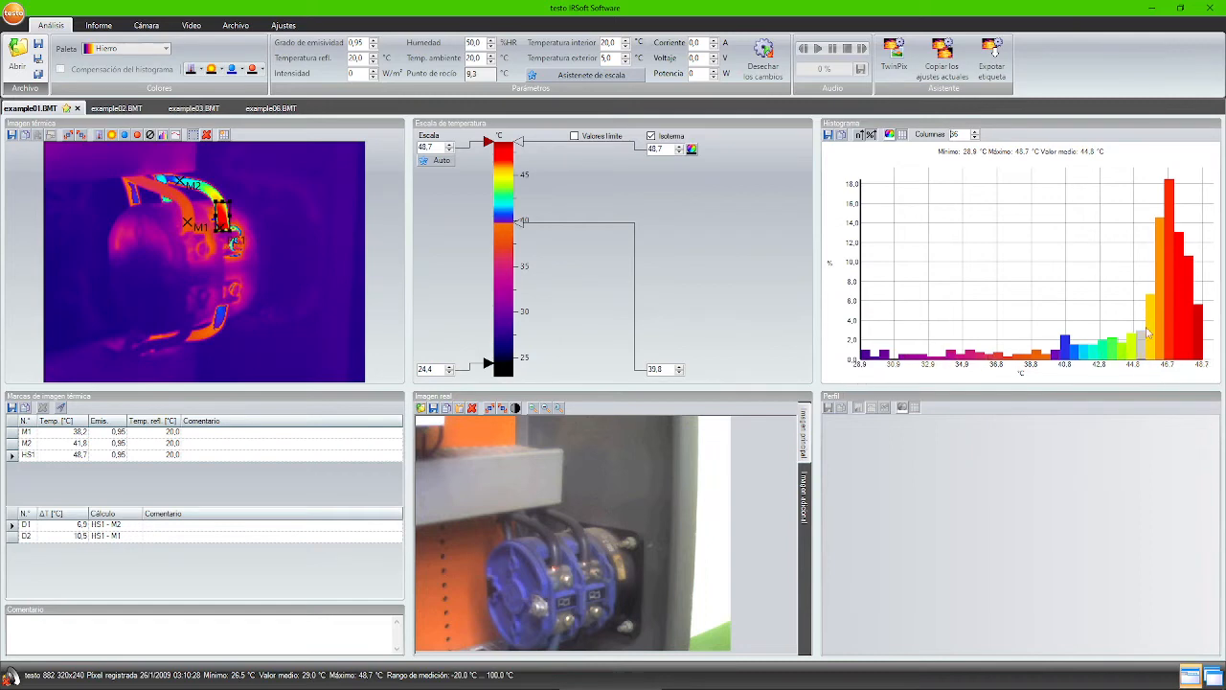
pyautogui.moveTo(1191, 328)
pyautogui.click(976, 138)
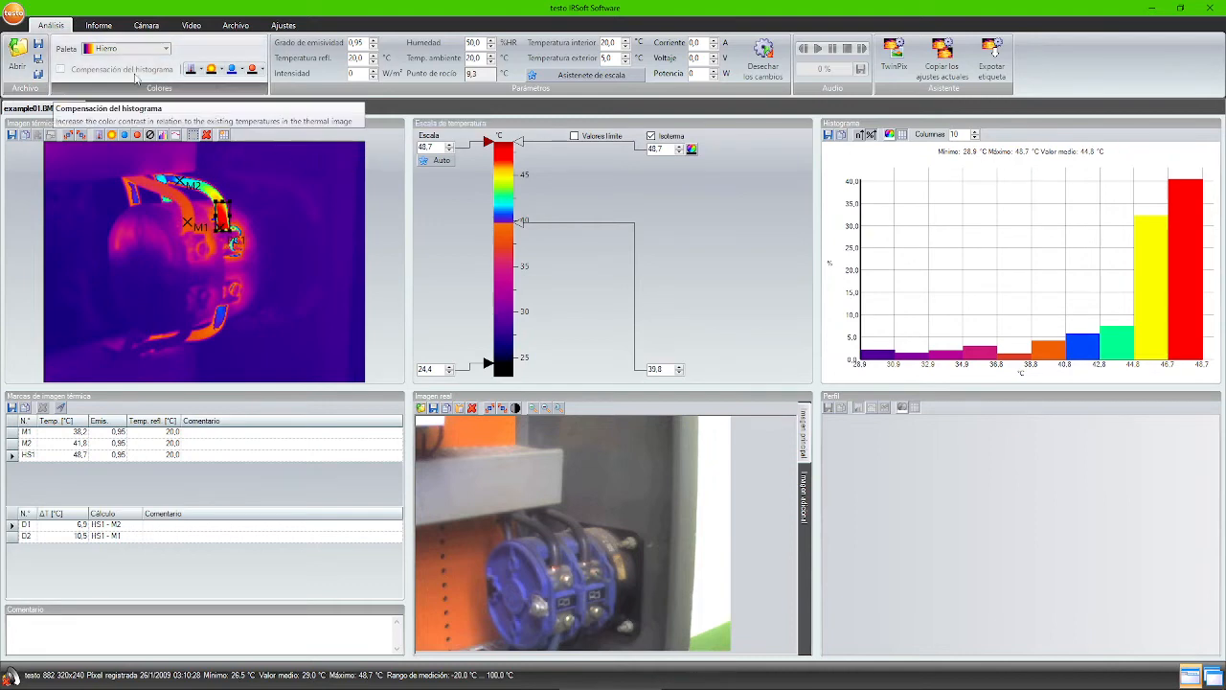
# - Draw a free straight temperature profile line horizontally through M1 and the hot area
pyautogui.click(176, 136)
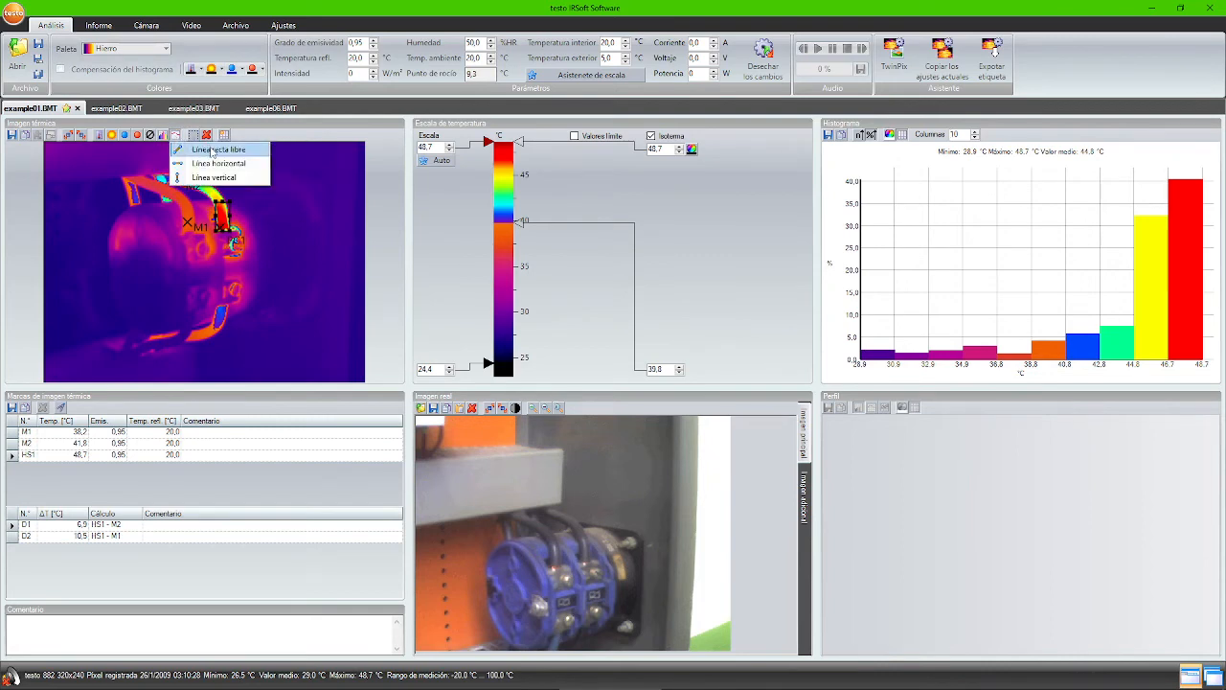
pyautogui.click(212, 150)
pyautogui.moveTo(167, 222); pyautogui.dragTo(246, 218)
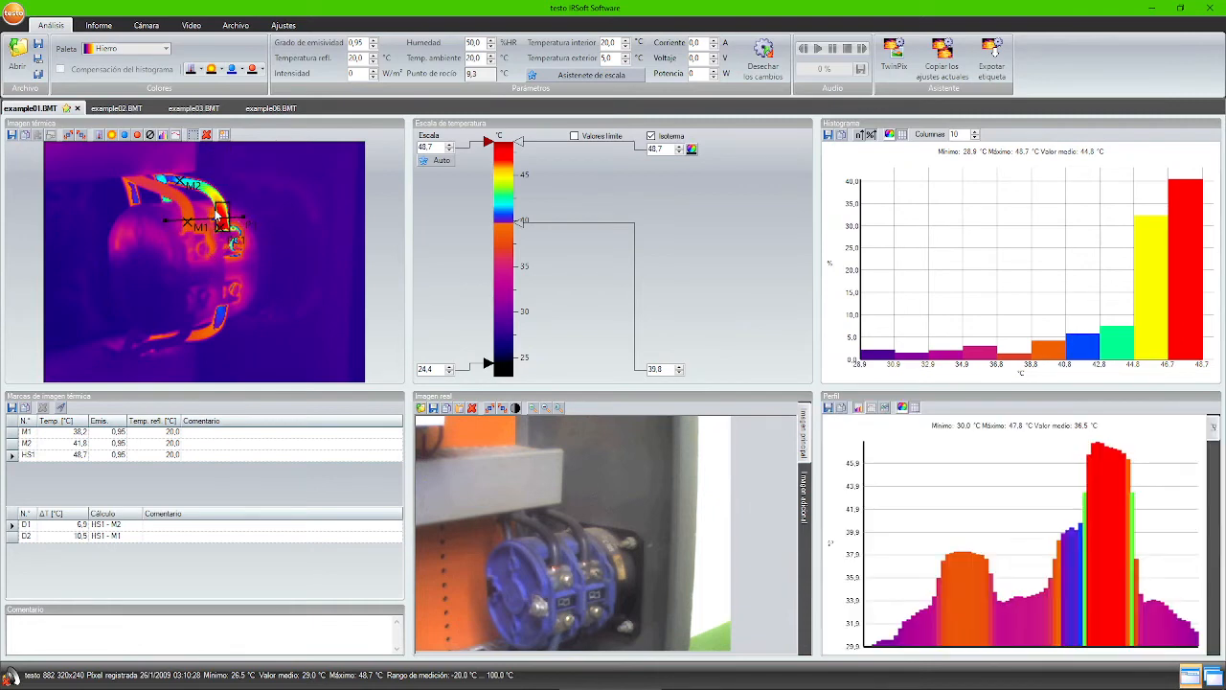
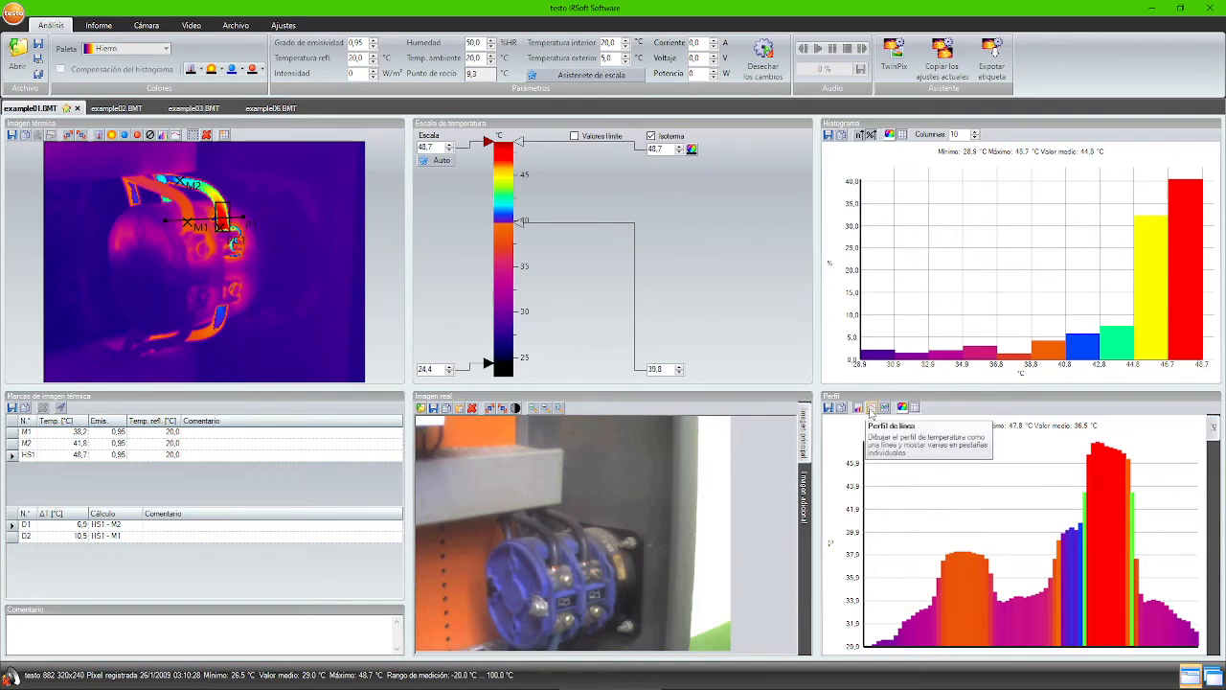
# - Show the profile as a line graph and draw a second free straight line P2 across the hot area
pyautogui.click(872, 408)
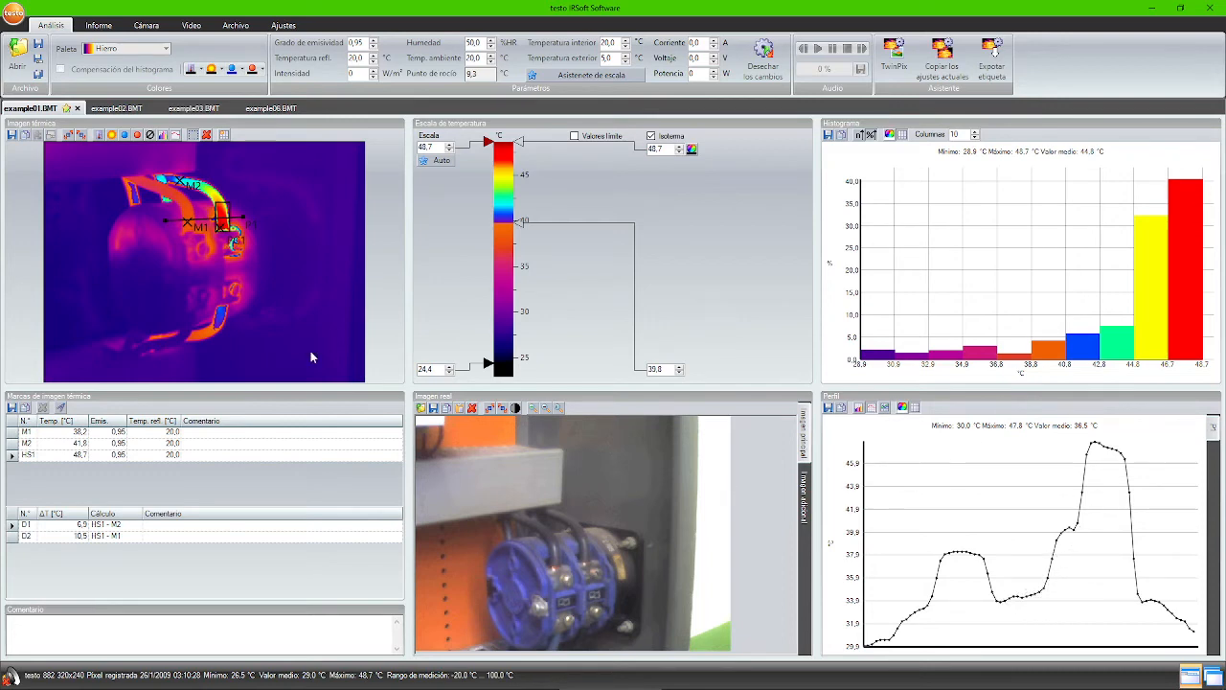
pyautogui.click(177, 136)
pyautogui.click(196, 151)
pyautogui.moveTo(218, 182); pyautogui.dragTo(228, 181)
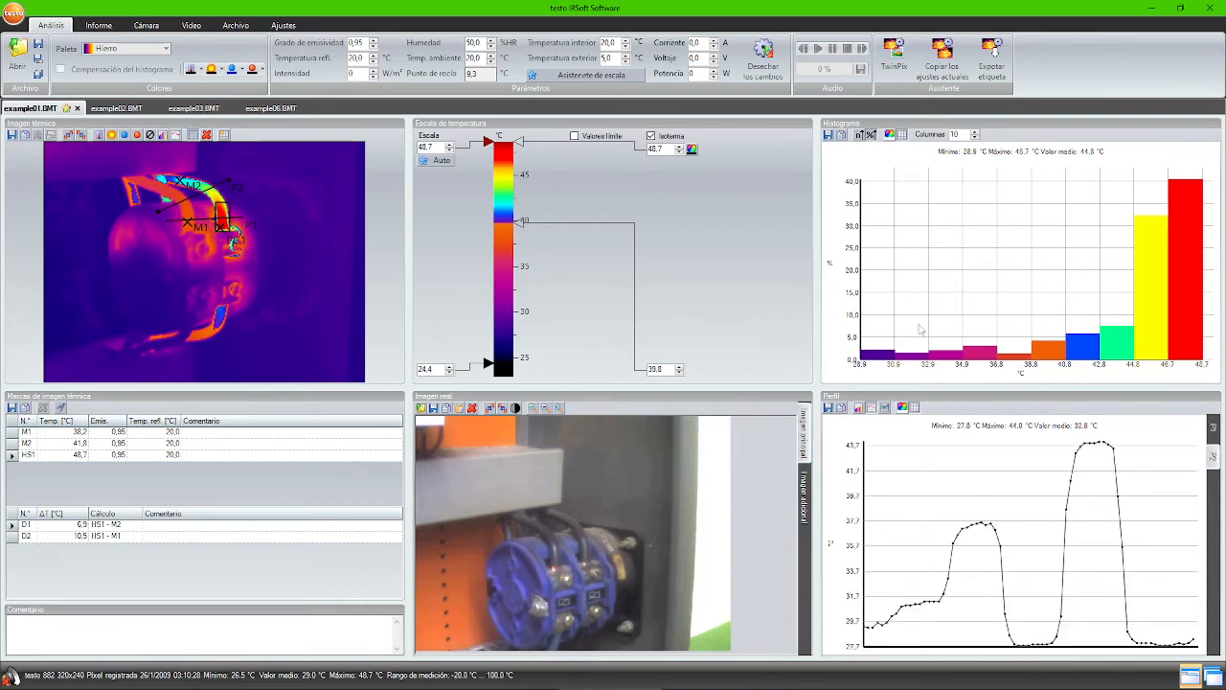
# - Compare the P1 and P2 curves, then combine both profiles into one diagram
pyautogui.click(1214, 429)
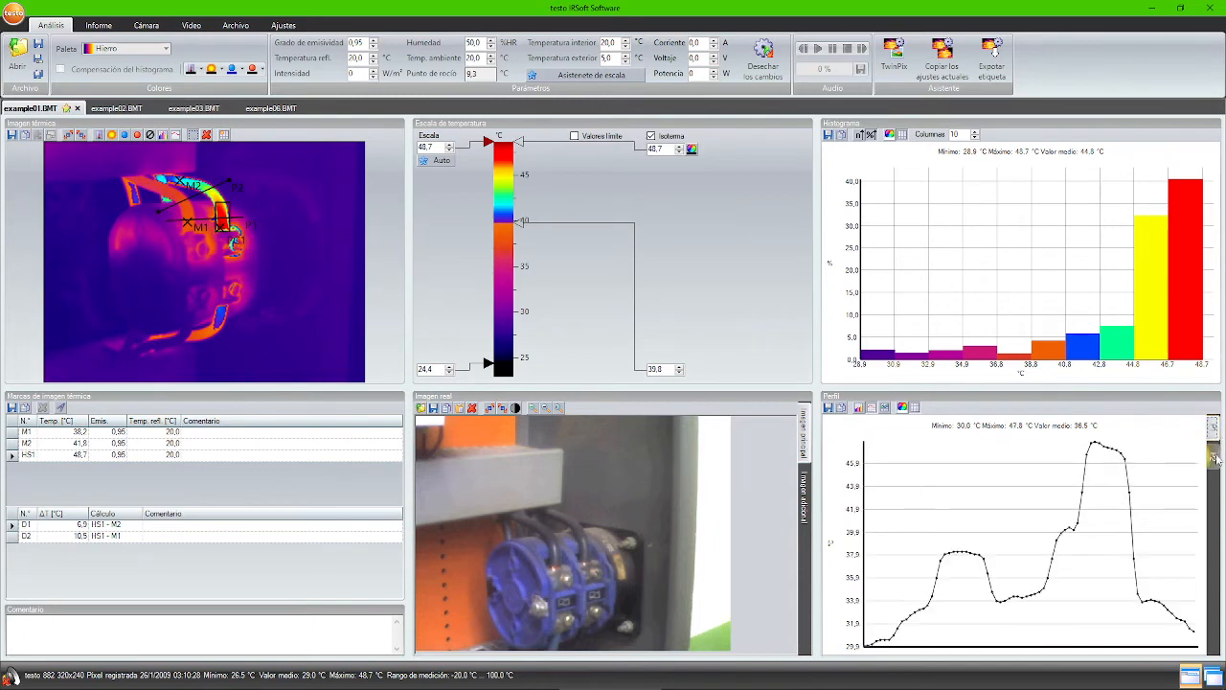
pyautogui.click(1215, 456)
pyautogui.click(1215, 431)
pyautogui.click(1215, 458)
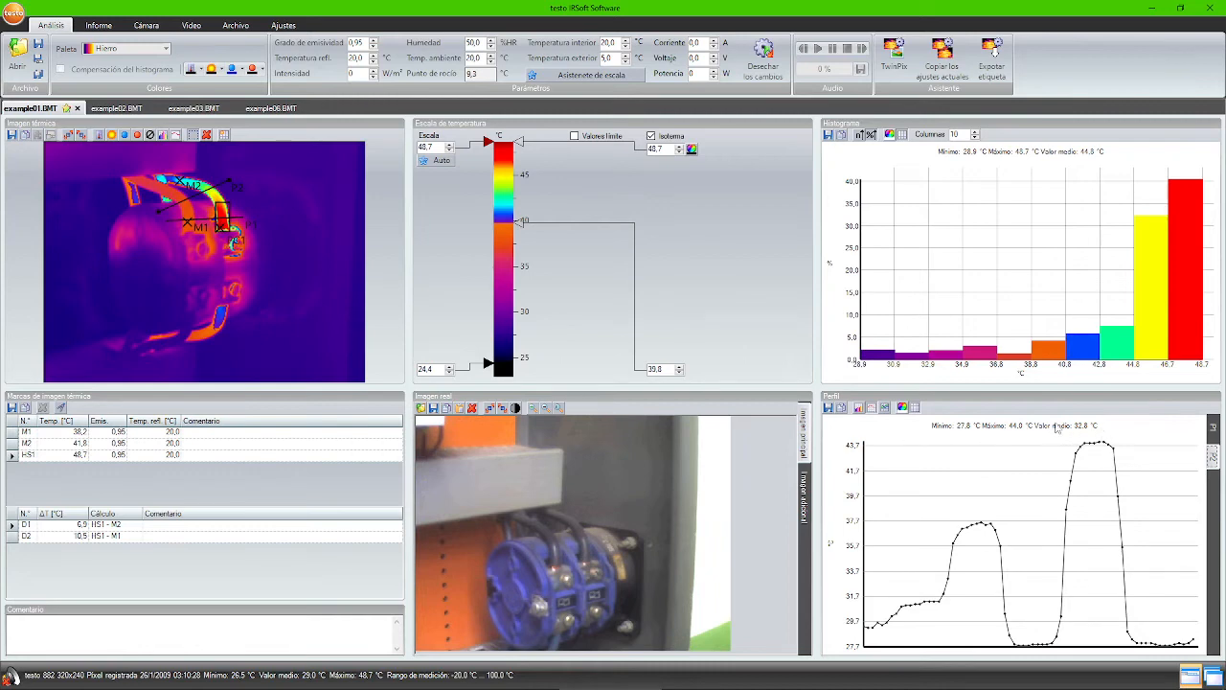
pyautogui.click(885, 408)
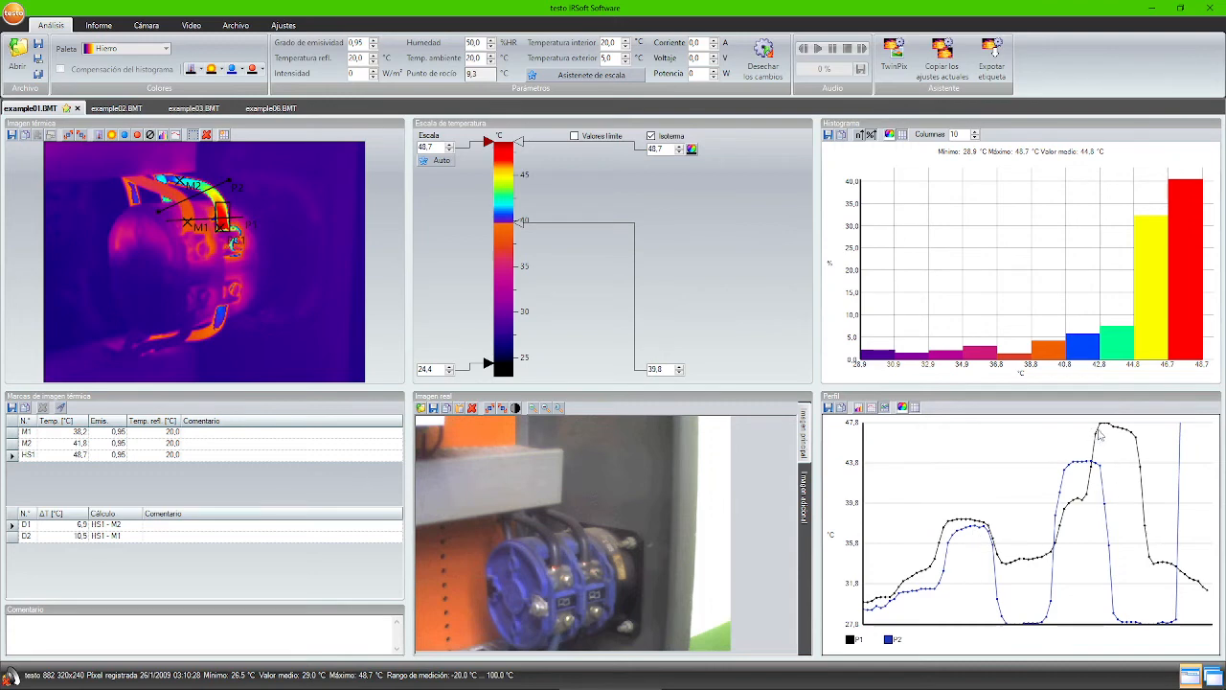
pyautogui.moveTo(1082, 463)
pyautogui.moveTo(1109, 427)
# - Look through the open example02, example03 and example06 images
pyautogui.click(130, 110)
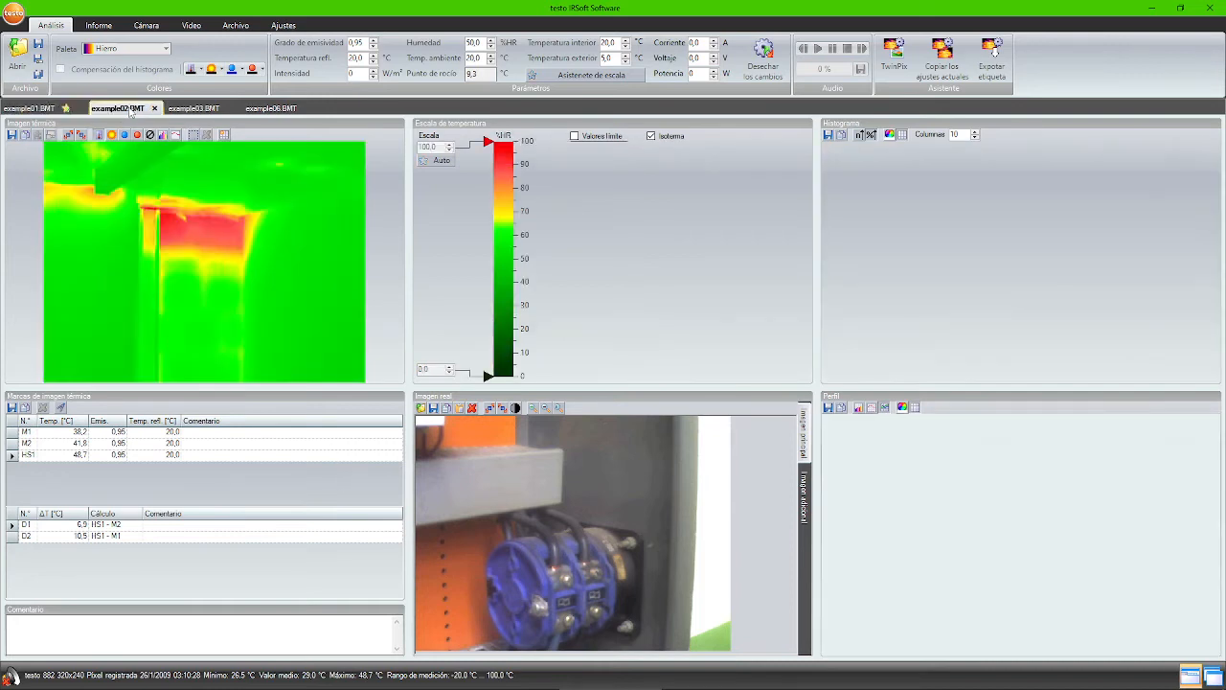
pyautogui.click(175, 111)
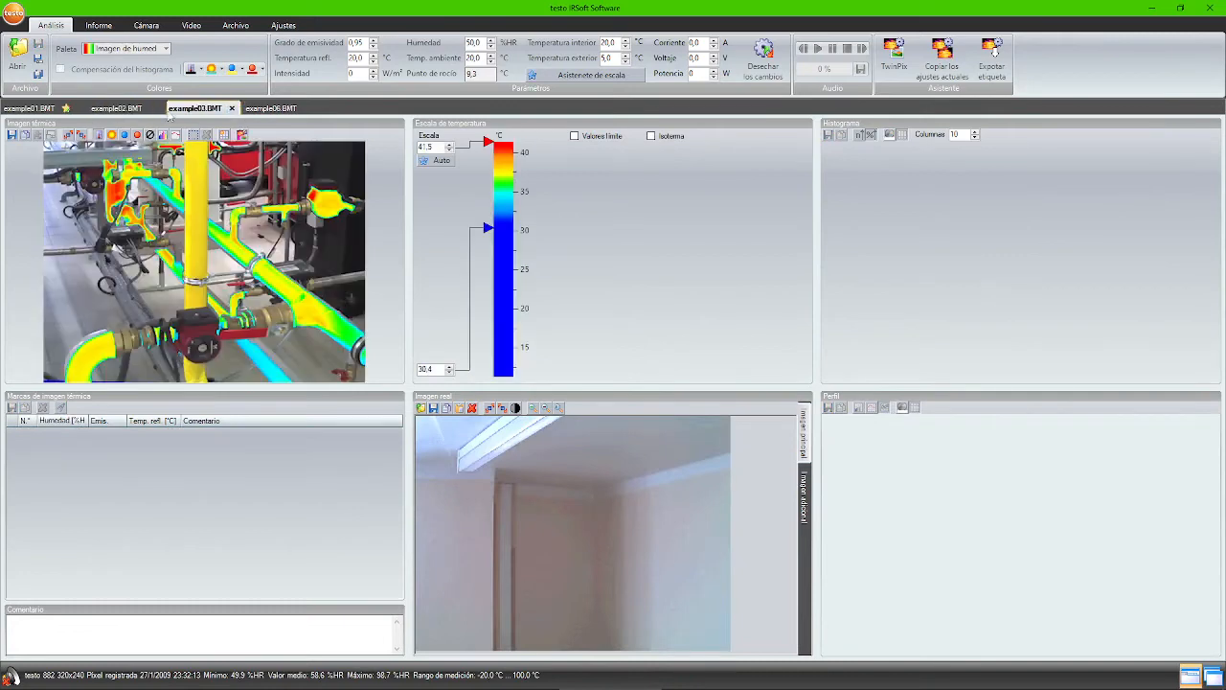
pyautogui.click(258, 109)
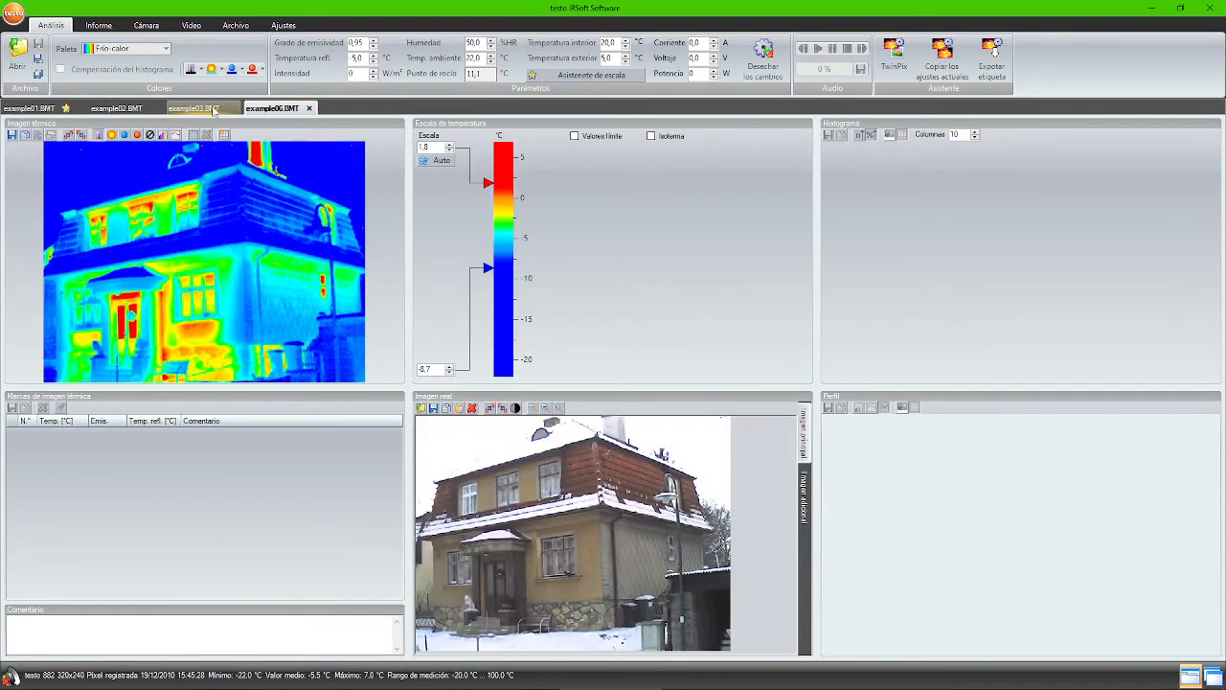
# - Open example04.BMT from the Examples folder as a new image tab
pyautogui.click(16, 59)
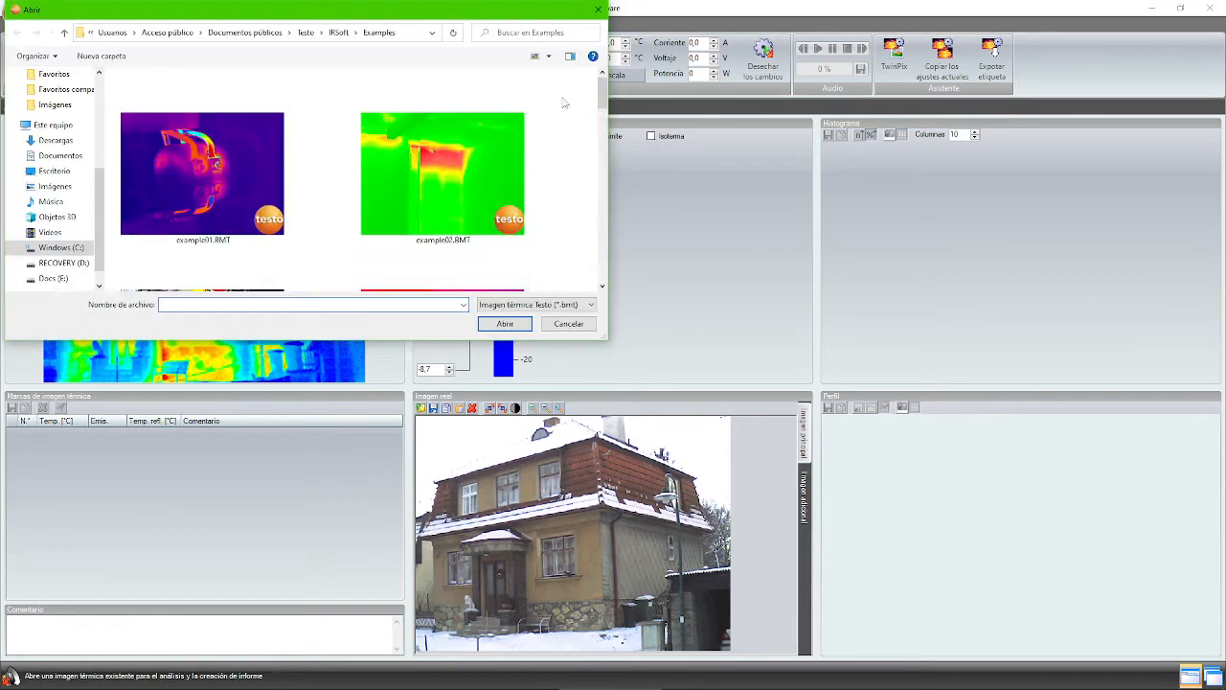
pyautogui.moveTo(603, 92)
pyautogui.mouseDown()
pyautogui.moveTo(602, 146)
pyautogui.moveTo(601, 115)
pyautogui.mouseUp()
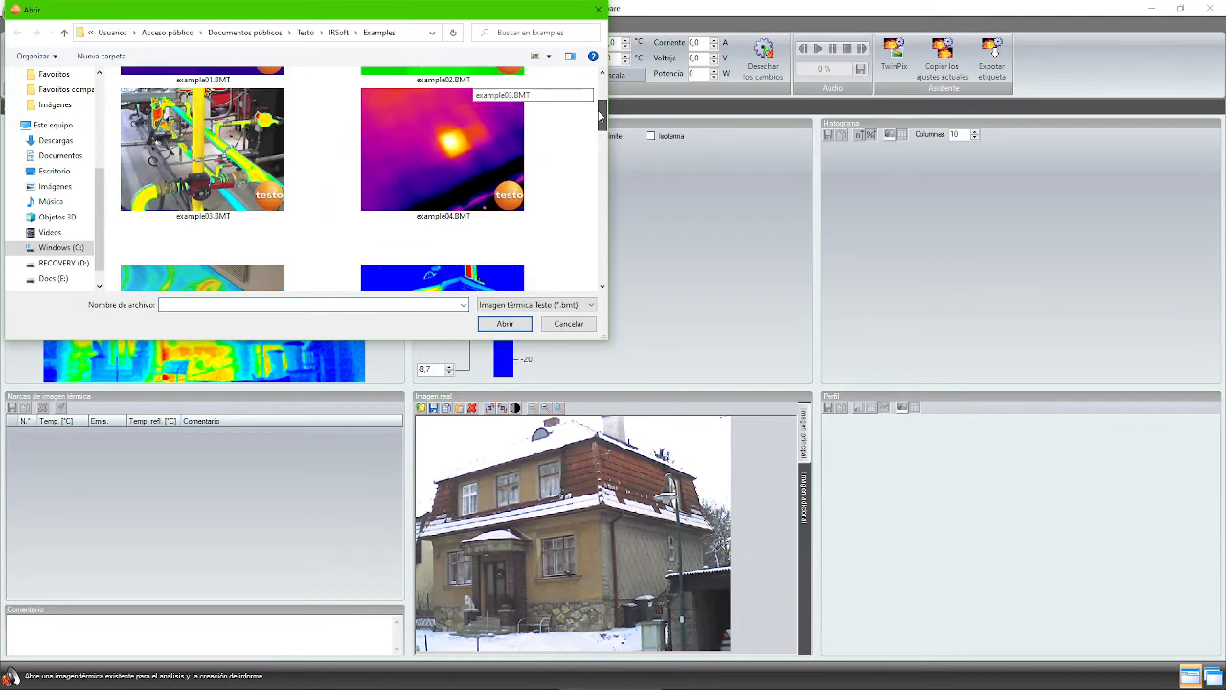
pyautogui.click(470, 128)
pyautogui.click(503, 322)
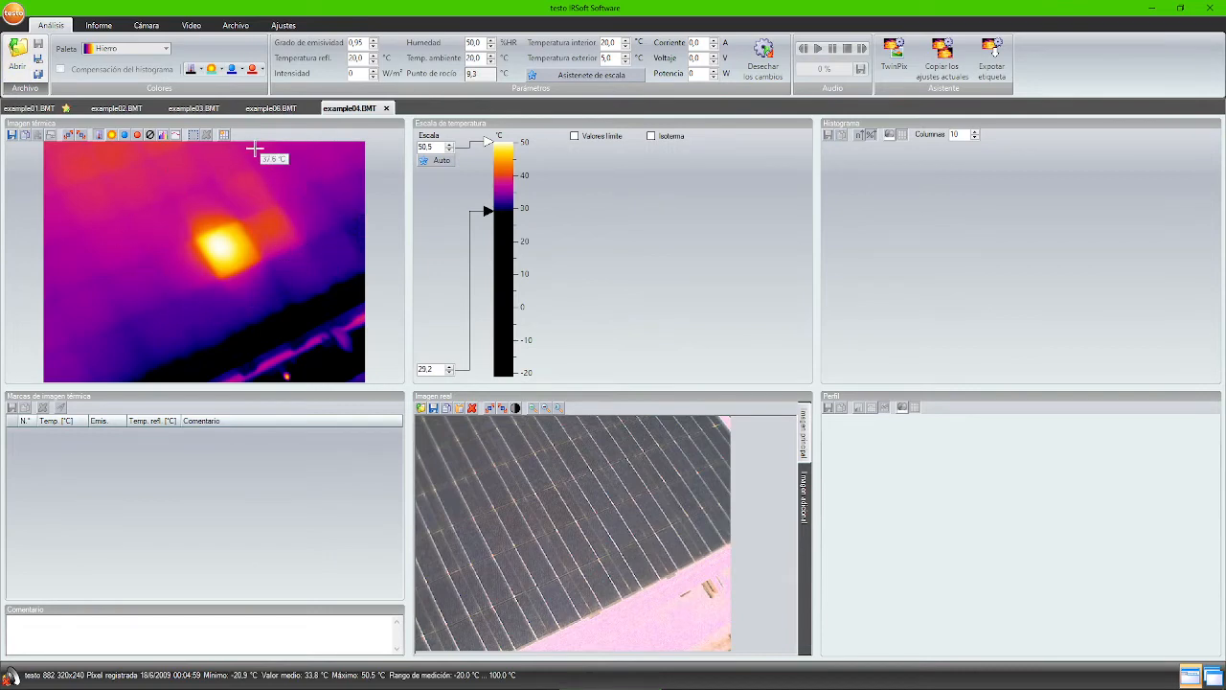
# - Overlay a grid on example04 listing Mín., Máx. and Prom. temperatures in every cell
pyautogui.click(225, 136)
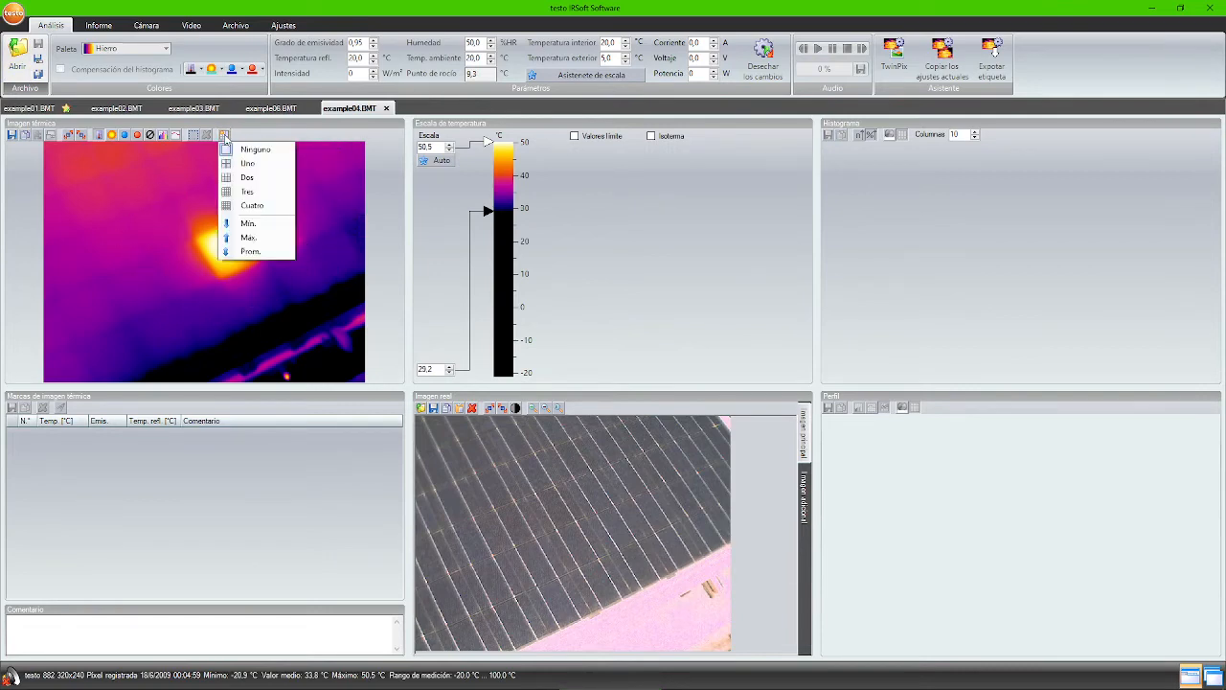
pyautogui.click(251, 191)
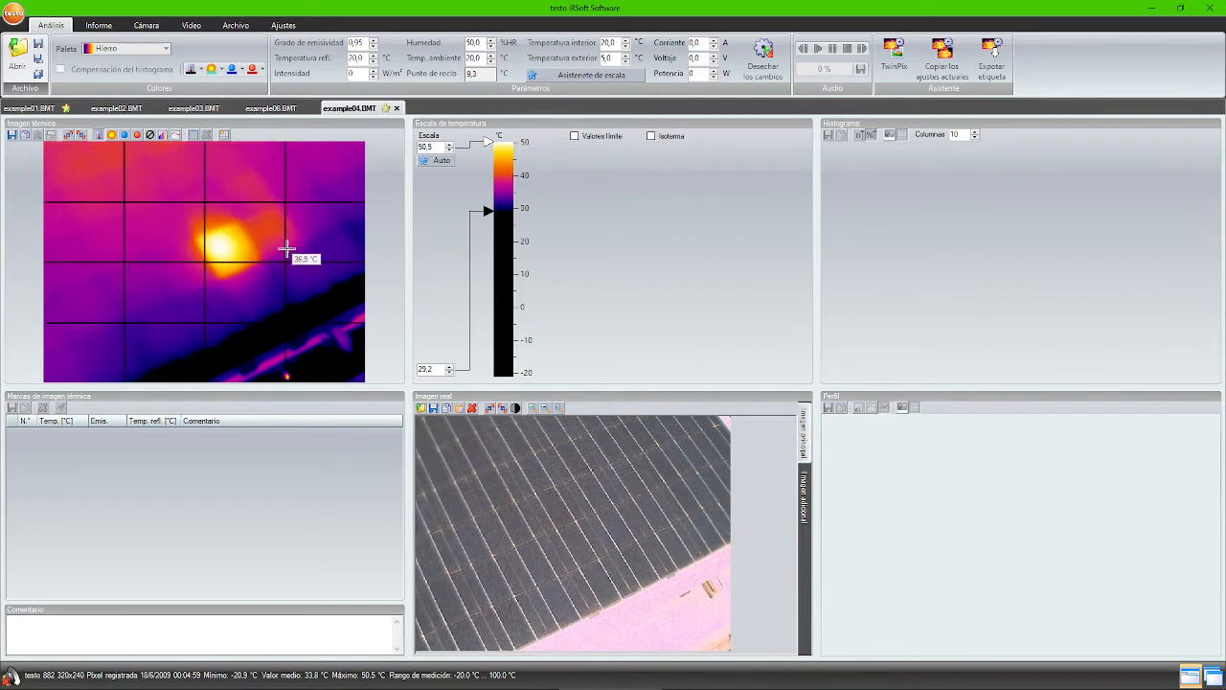
pyautogui.click(225, 136)
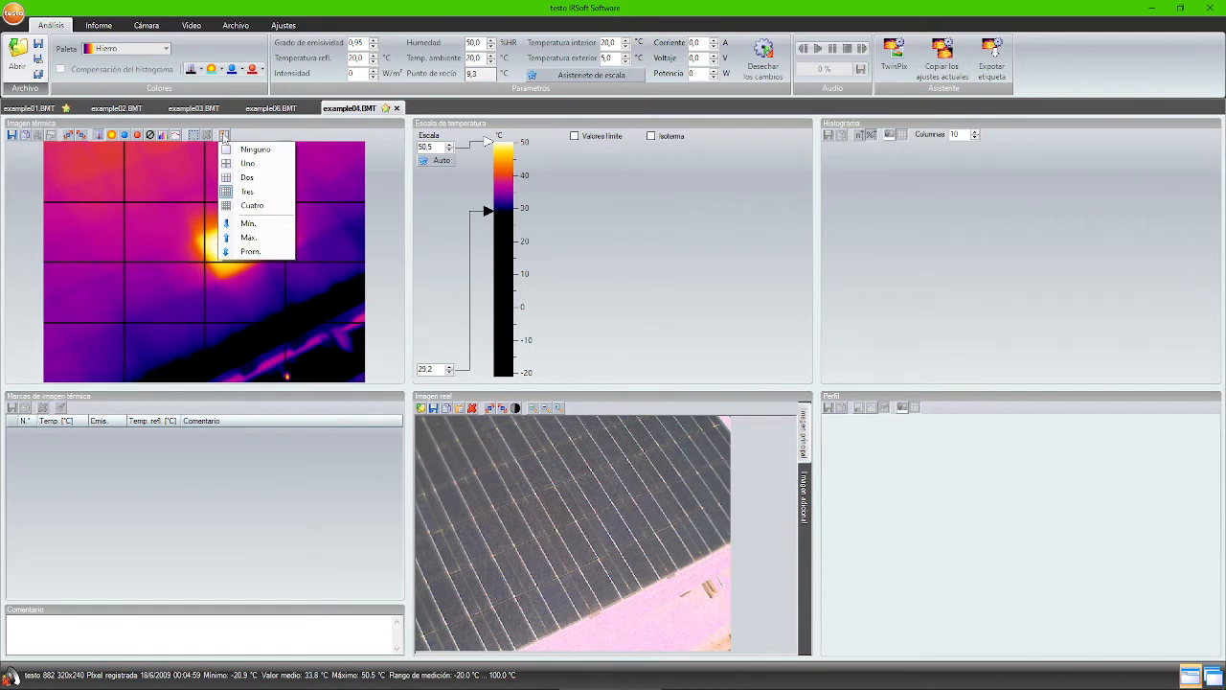
pyautogui.click(259, 226)
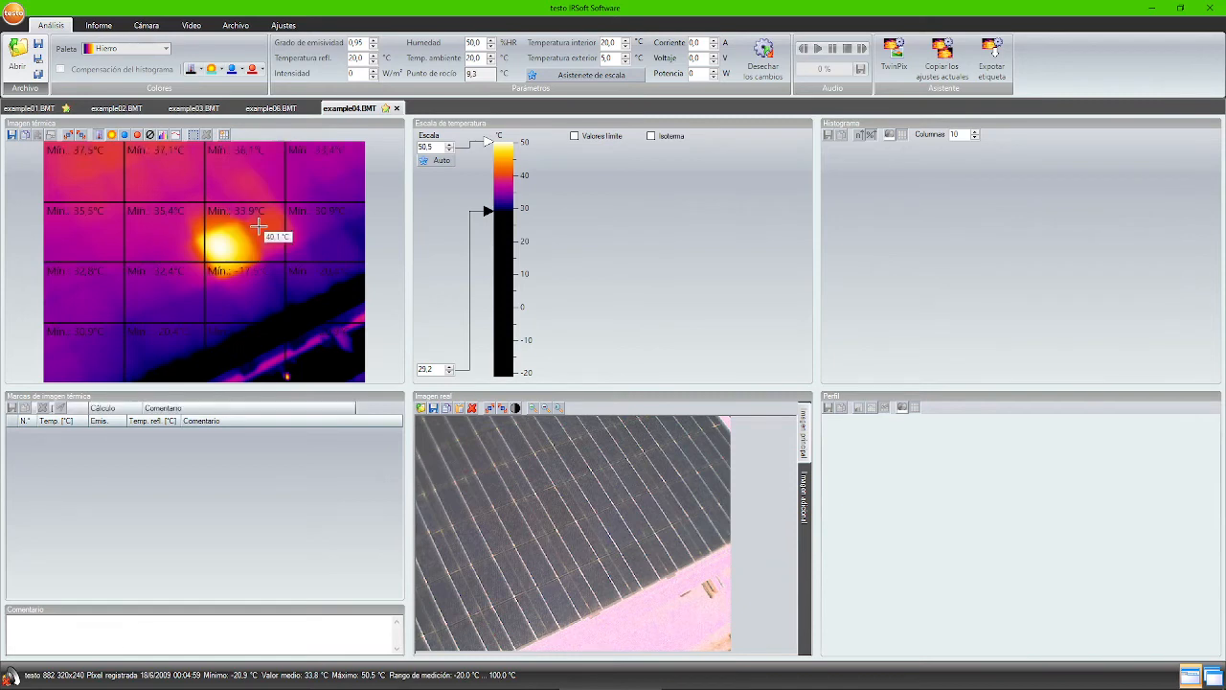
pyautogui.click(224, 136)
pyautogui.click(249, 238)
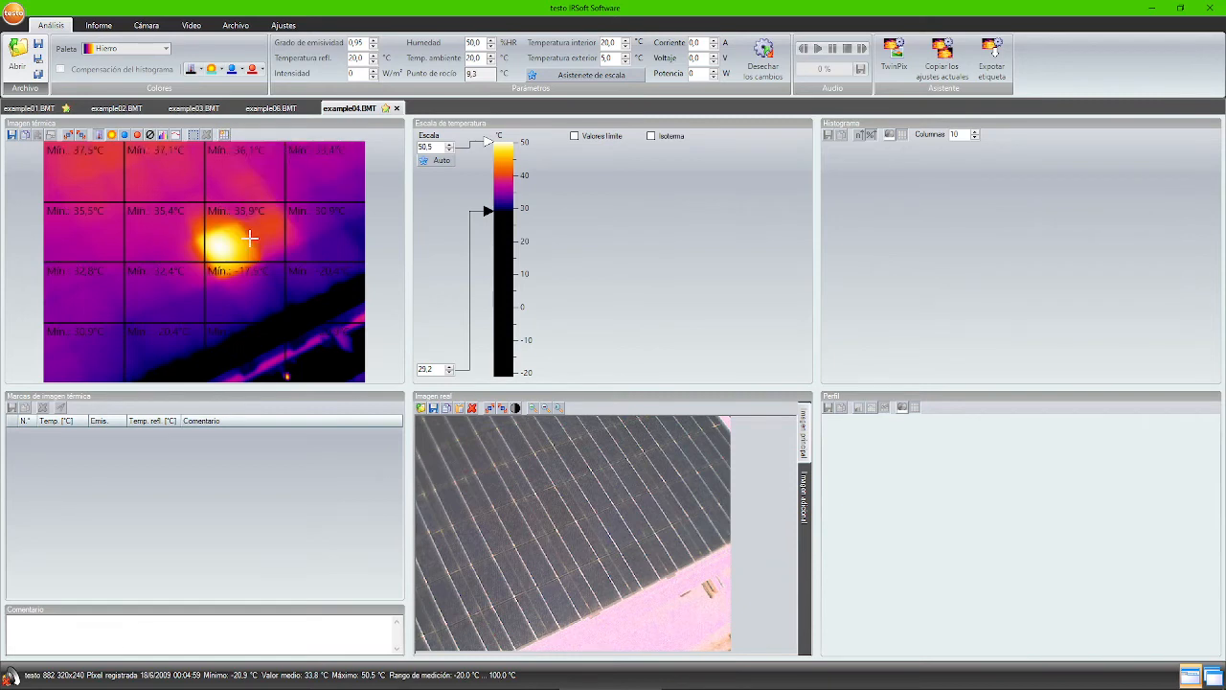
pyautogui.click(224, 136)
pyautogui.click(244, 251)
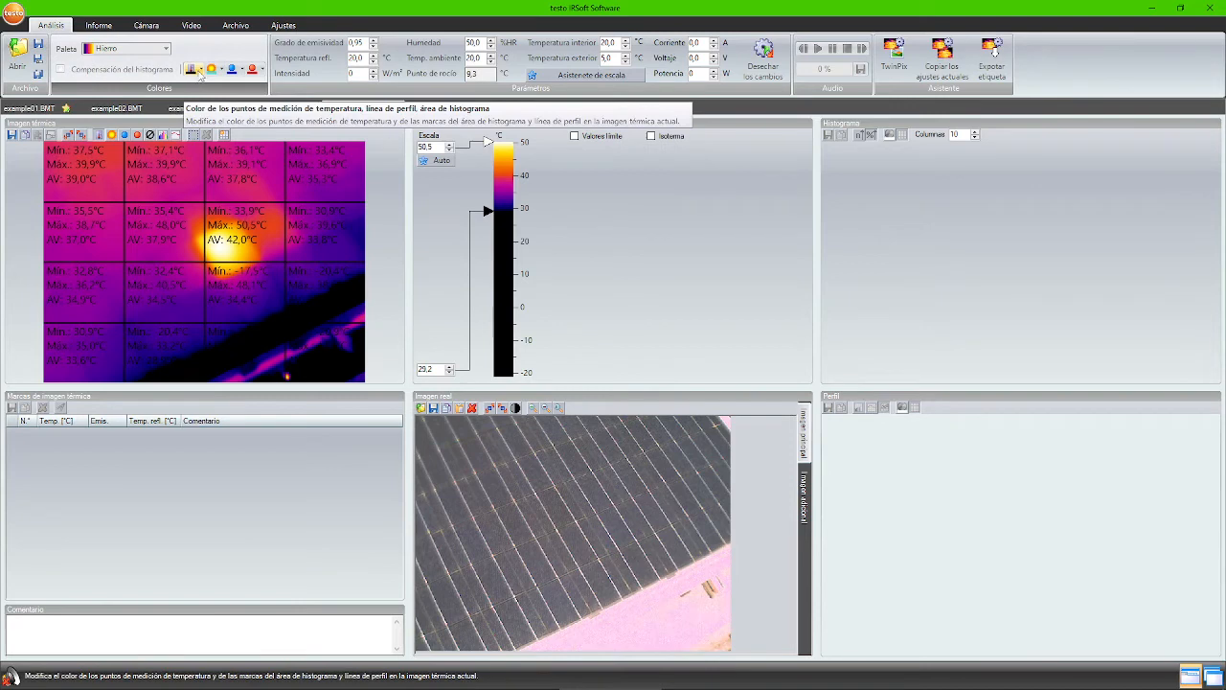
# - Make example04's grid labels white and draw circular measuring area C1 near example01's hot spot
pyautogui.click(200, 70)
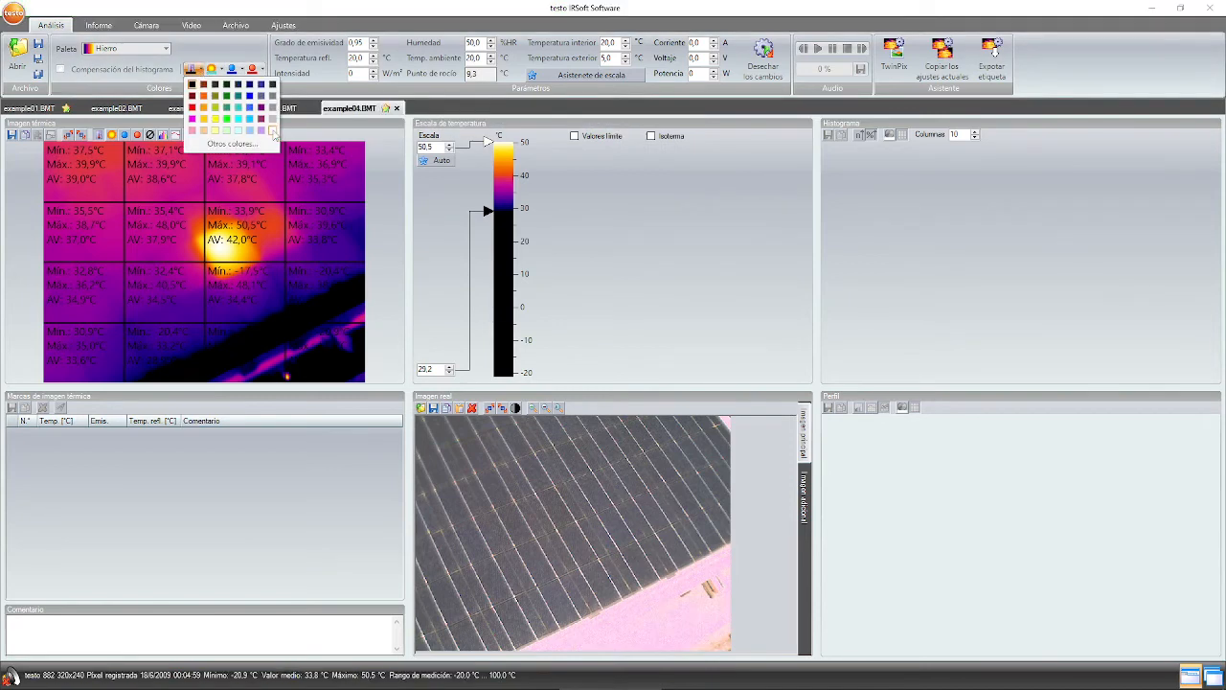
pyautogui.click(272, 130)
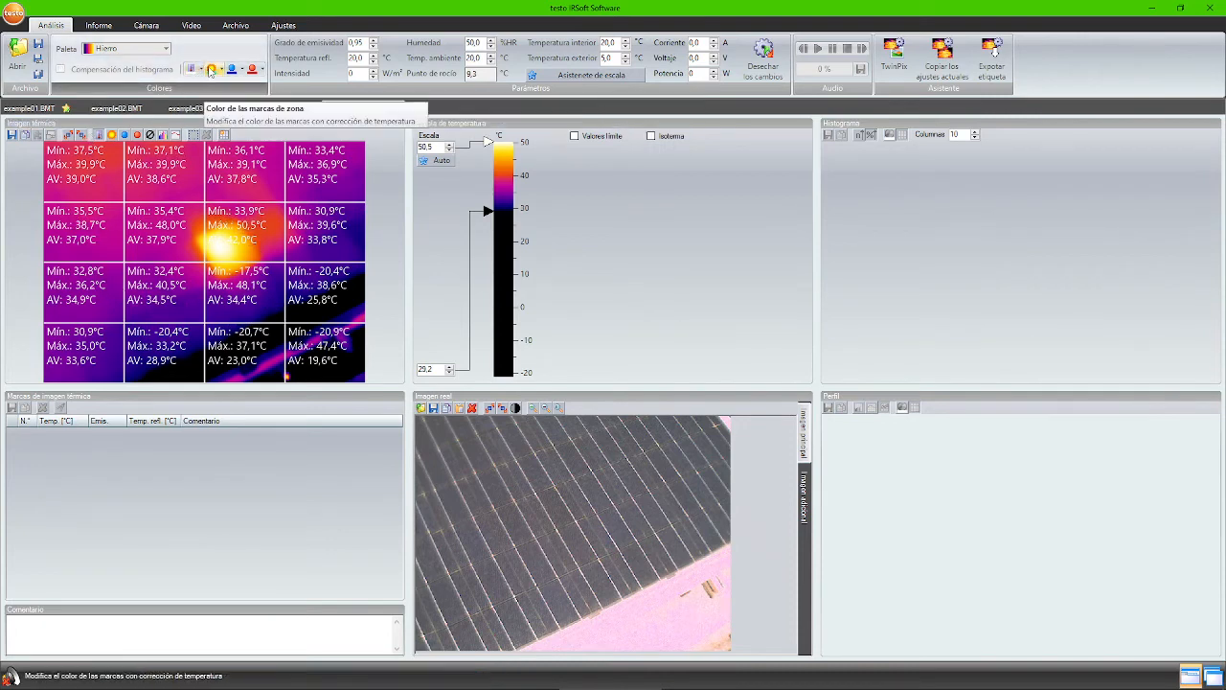
pyautogui.click(28, 110)
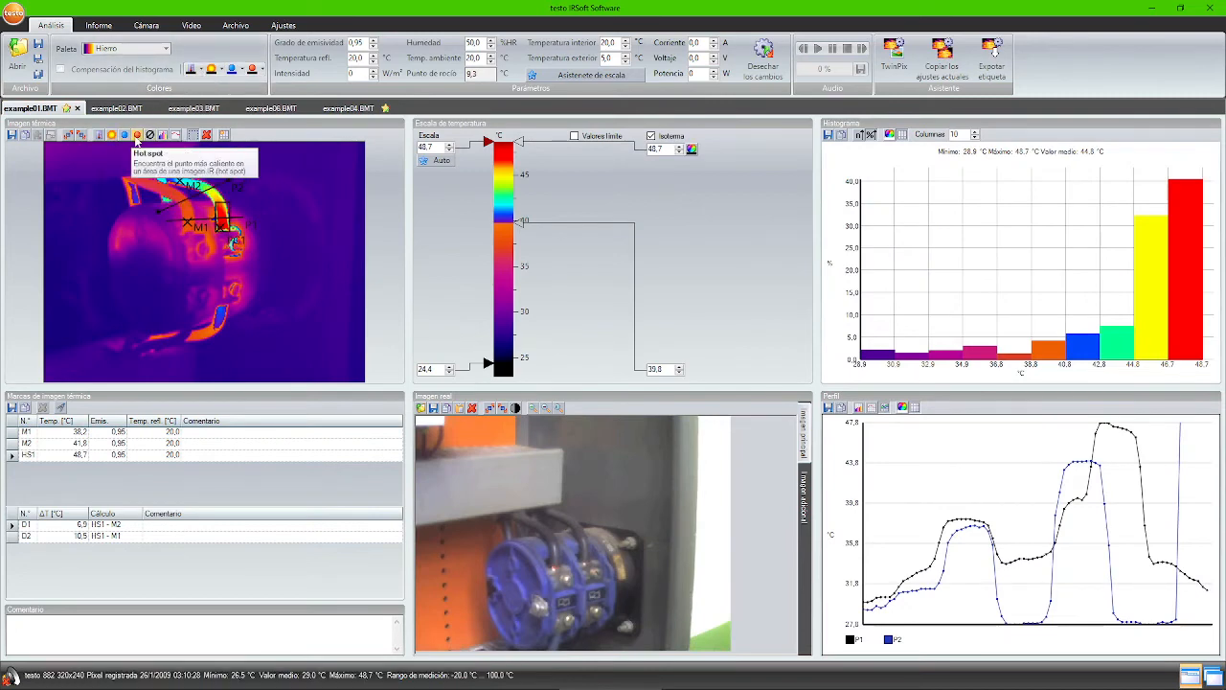
pyautogui.click(111, 135)
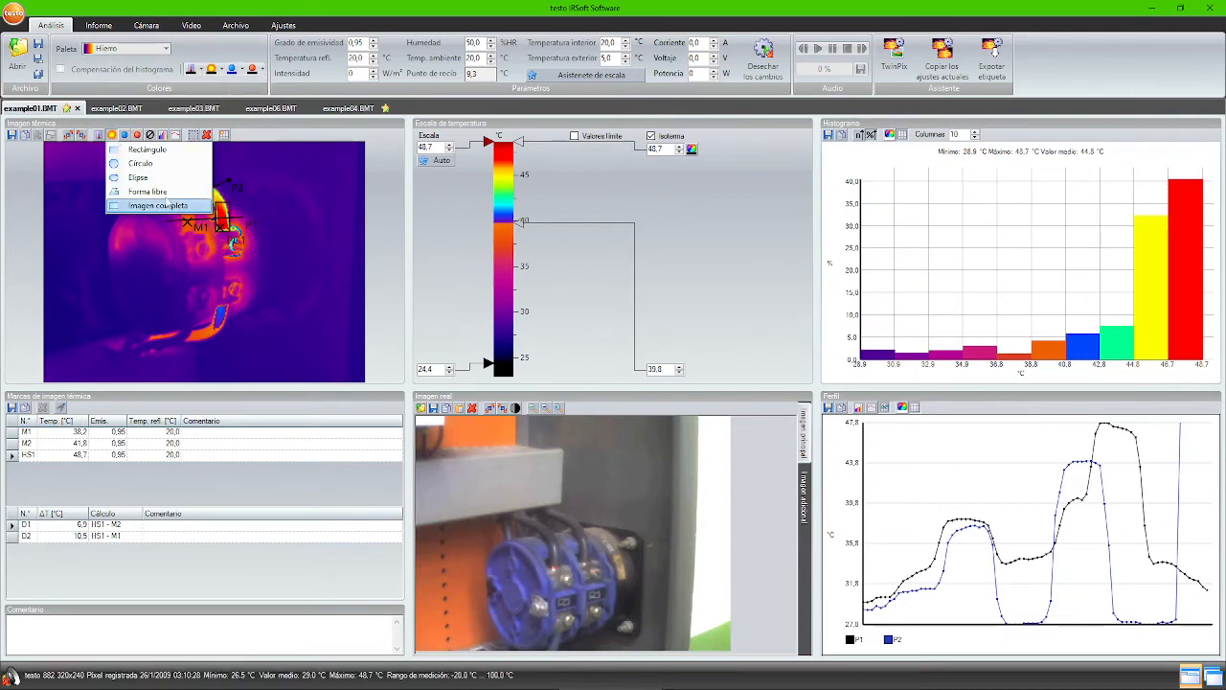
pyautogui.click(141, 163)
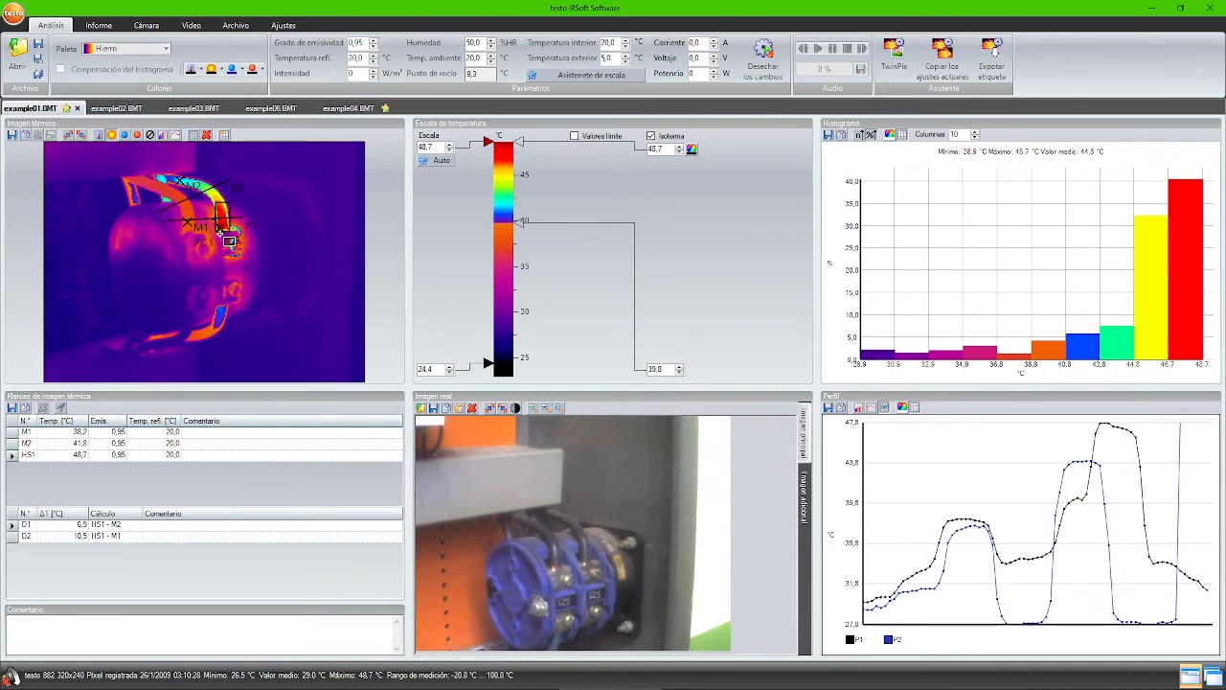
pyautogui.moveTo(220, 234); pyautogui.dragTo(245, 257)
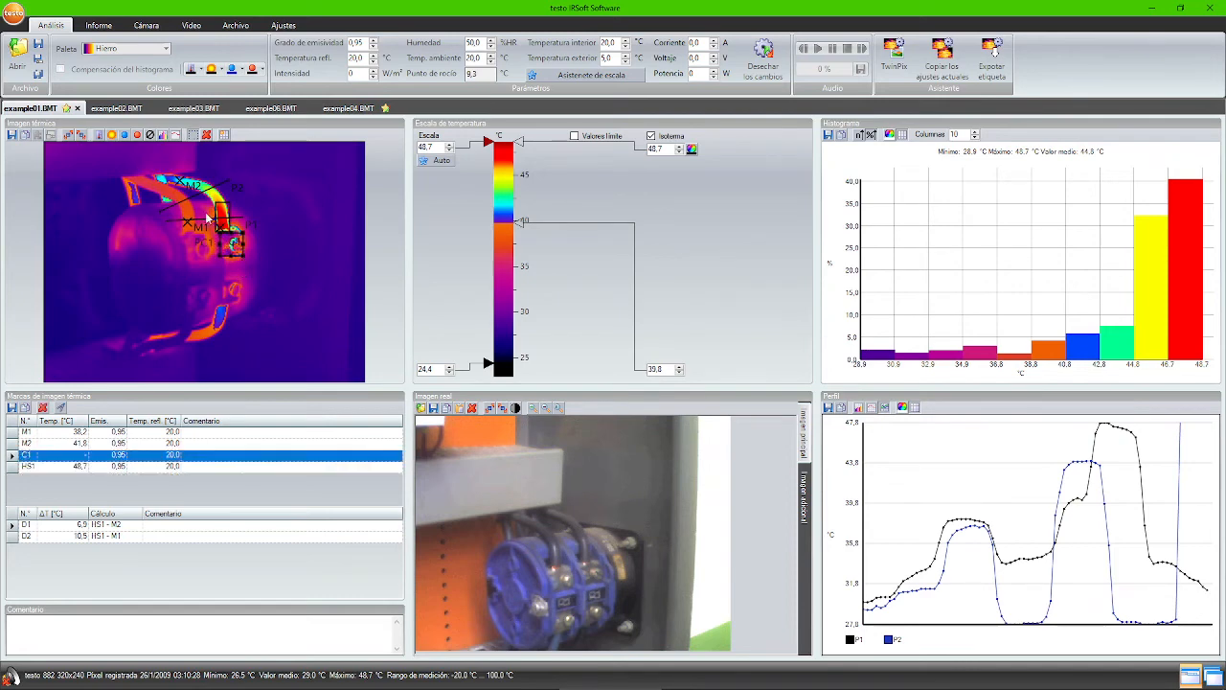
# - Colour circle C1 cyan and give the hot-spot marker a new colour
pyautogui.click(213, 69)
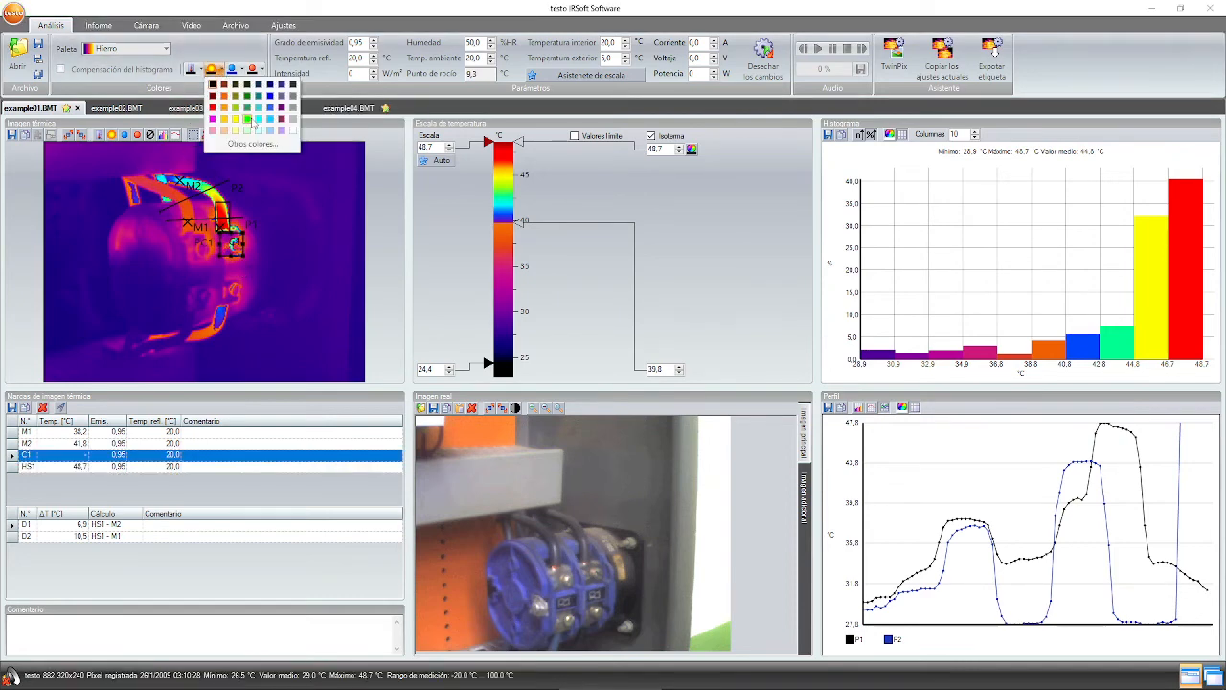
pyautogui.click(258, 119)
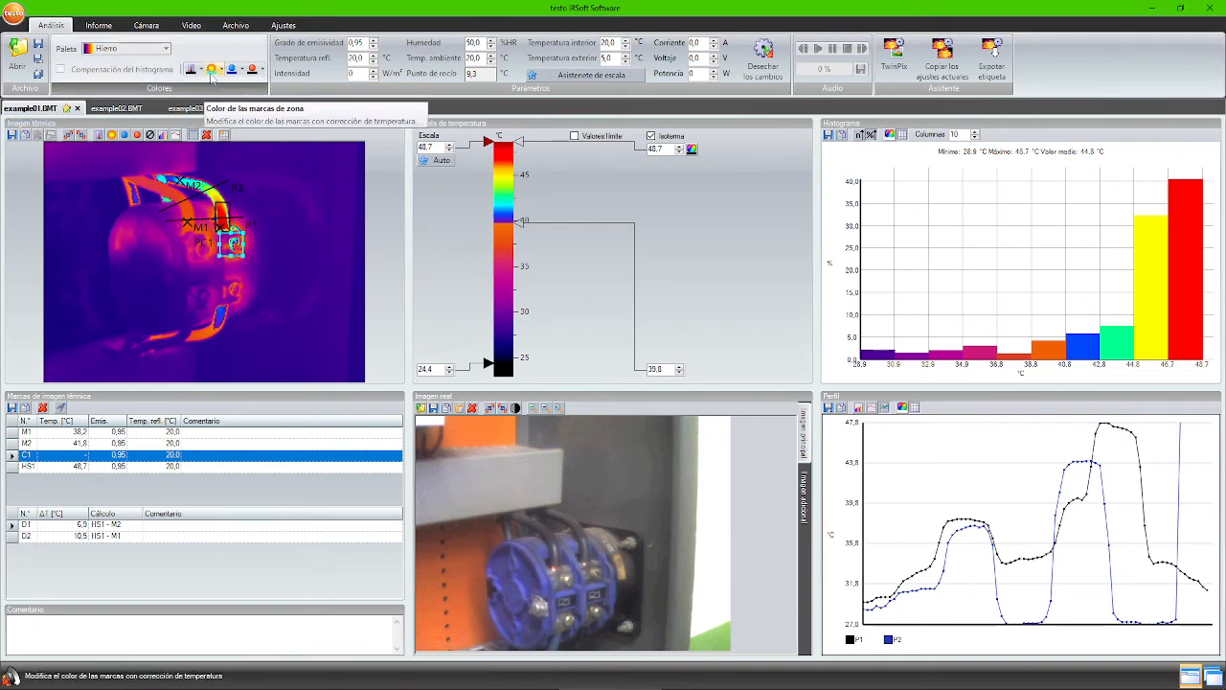
pyautogui.click(261, 70)
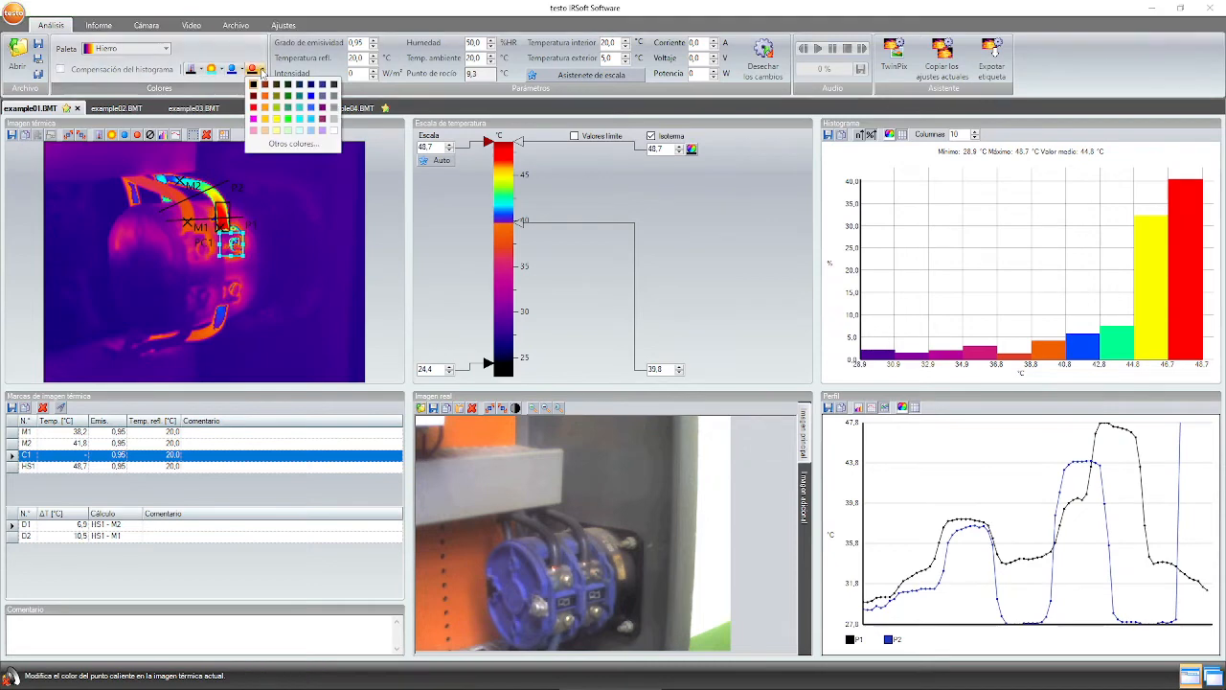
pyautogui.click(276, 122)
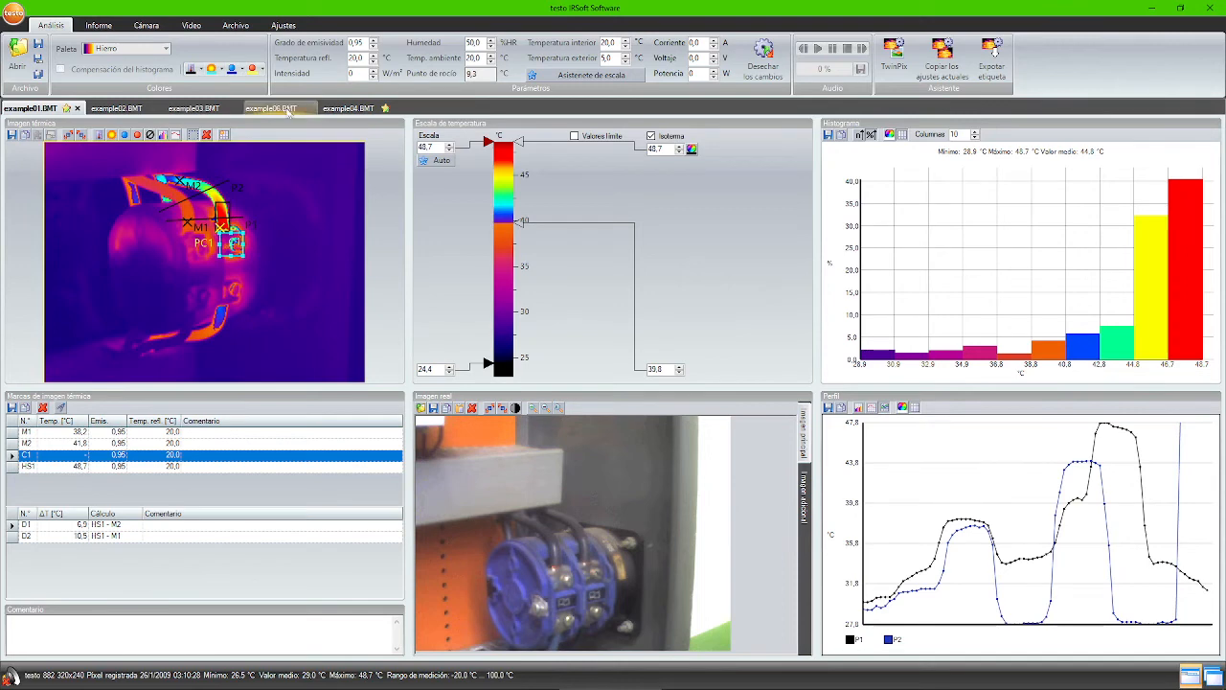
pyautogui.click(342, 107)
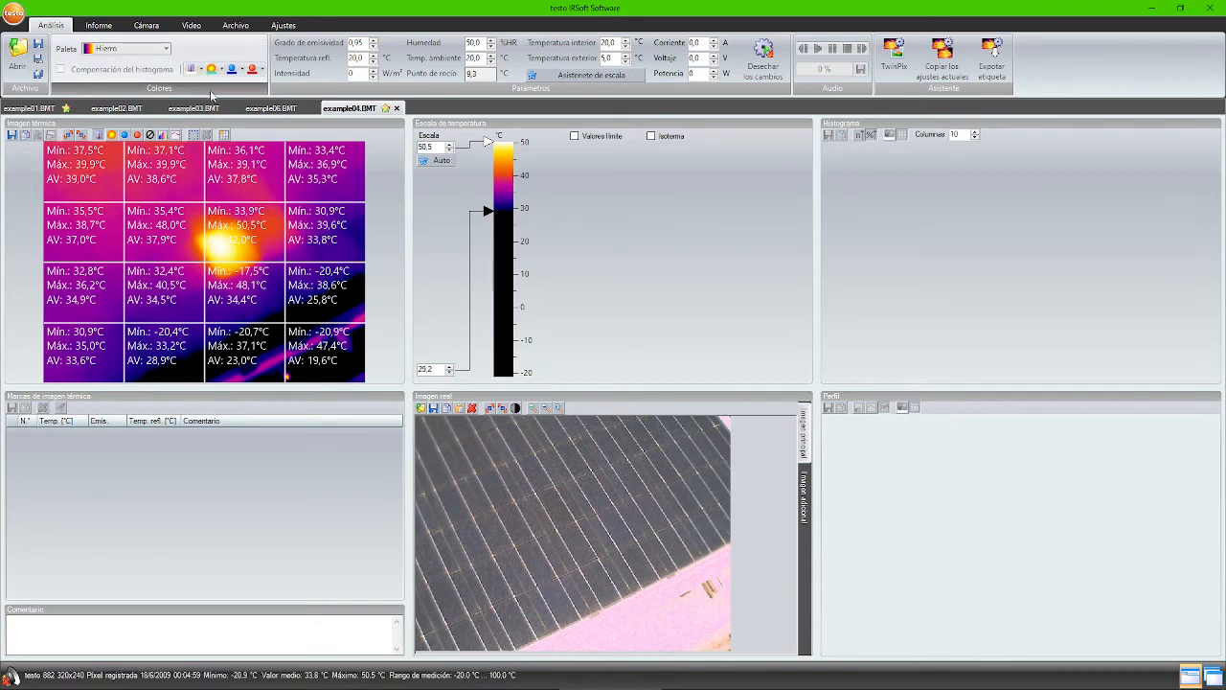
# - Delete measuring area C1 on example01 and recolour the marker labels
pyautogui.click(13, 109)
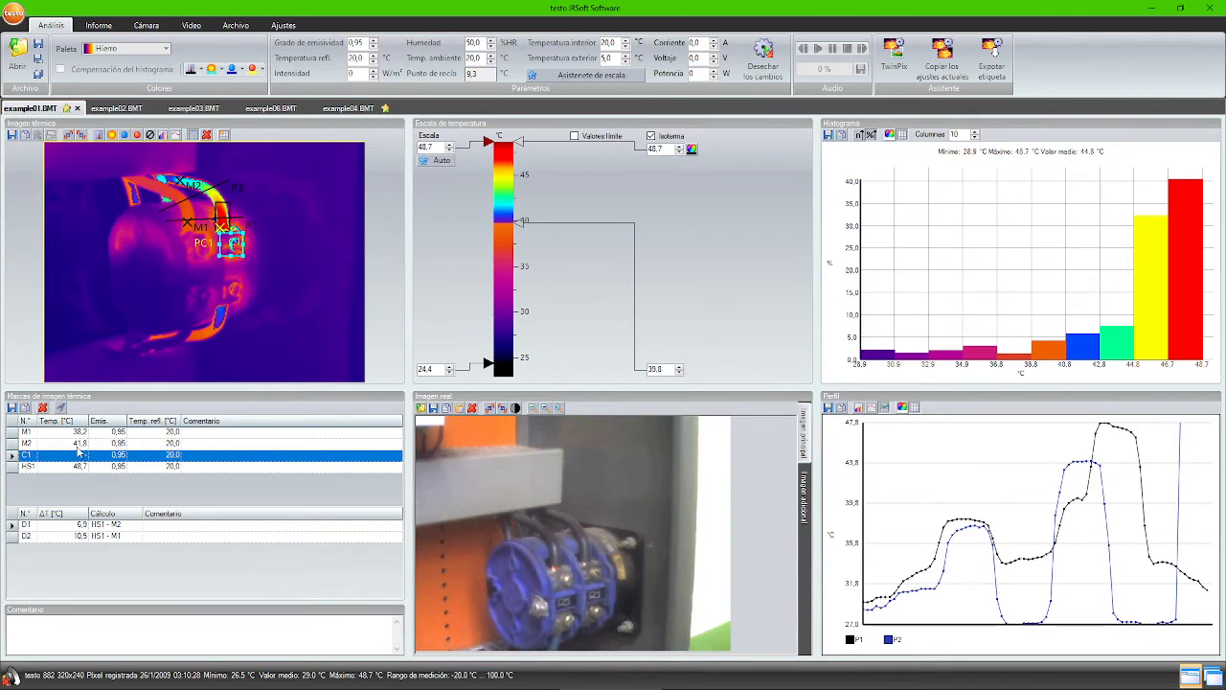
pyautogui.rightClick(33, 418)
pyautogui.click(46, 427)
pyautogui.click(255, 69)
pyautogui.click(255, 85)
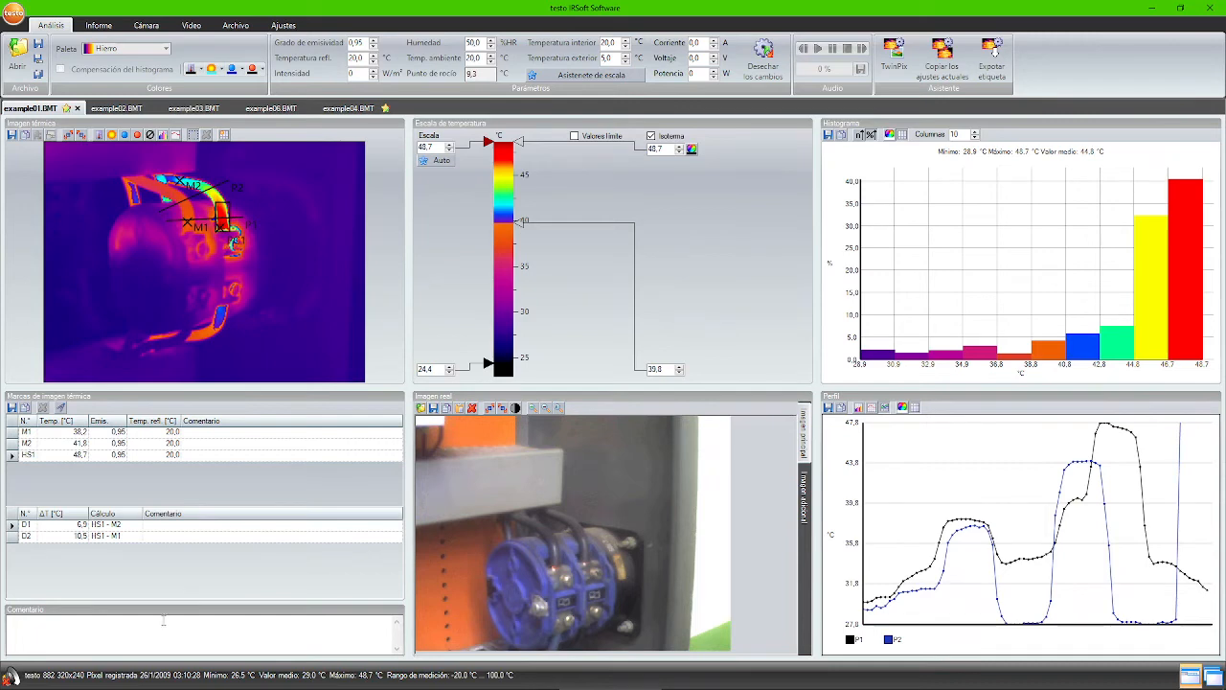
# - Delete marker M1 and raise the temperature scale's lower limit to 27.0
pyautogui.click(85, 630)
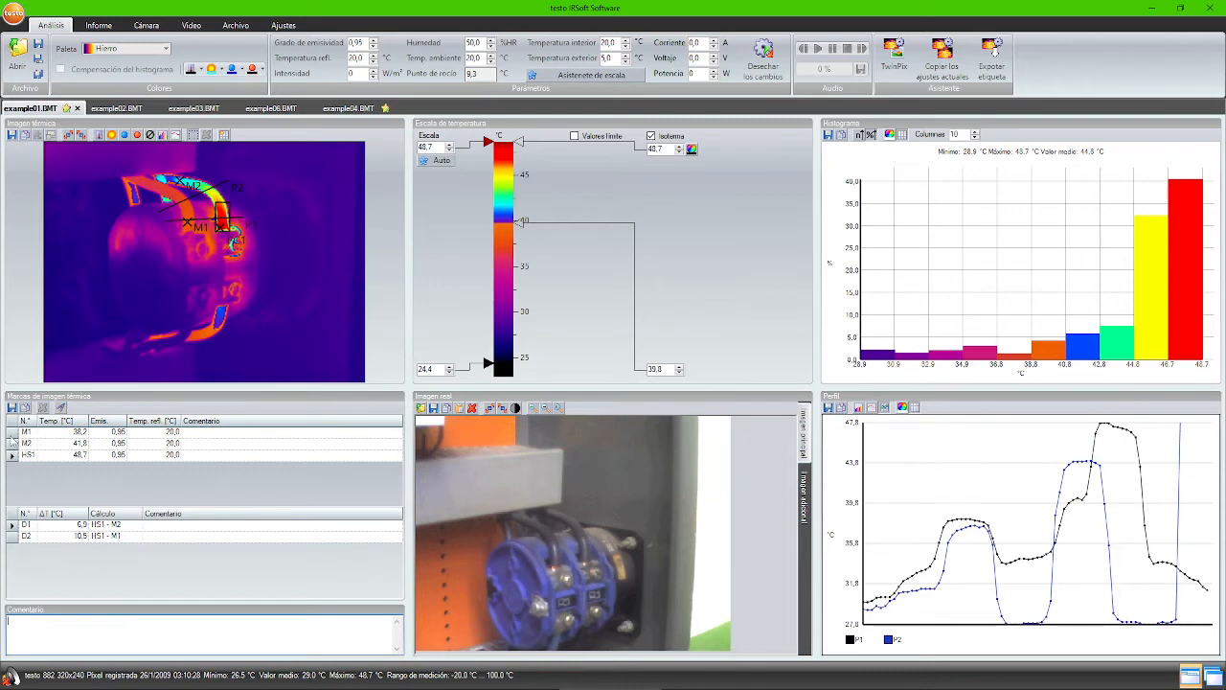
pyautogui.click(12, 432)
pyautogui.click(42, 407)
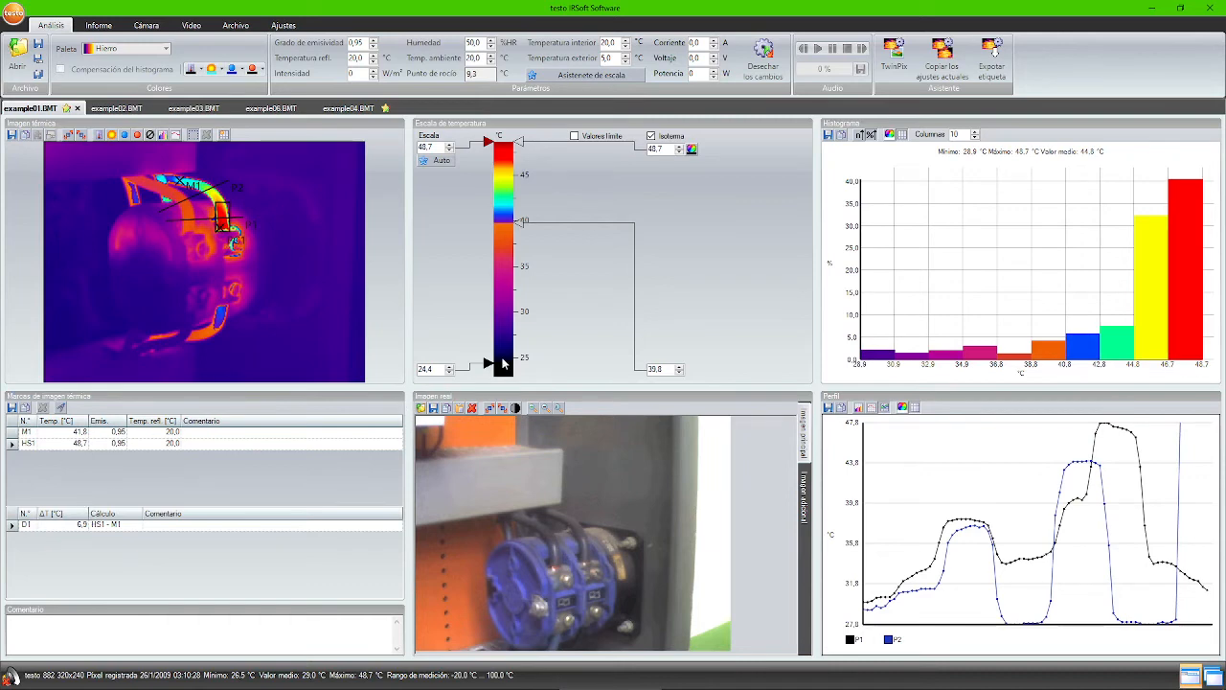
pyautogui.moveTo(489, 355); pyautogui.dragTo(489, 340)
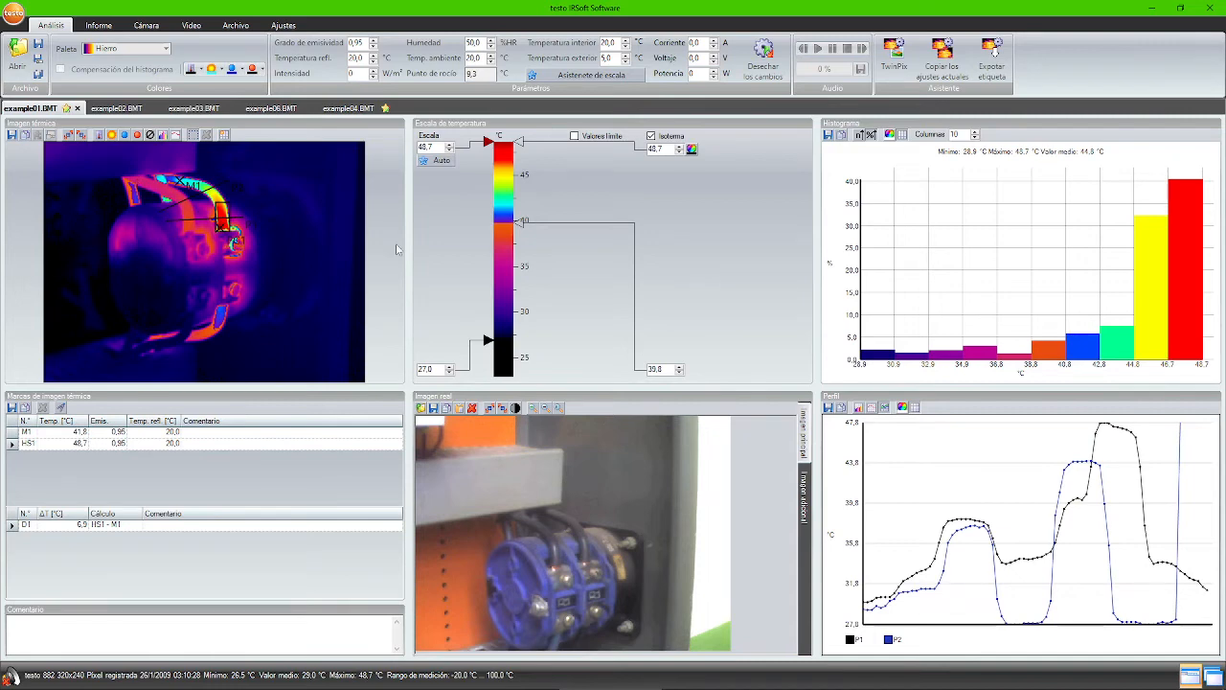
# - Copy example01's Paleta setting to all open images with the settings-copy assistant
pyautogui.click(945, 65)
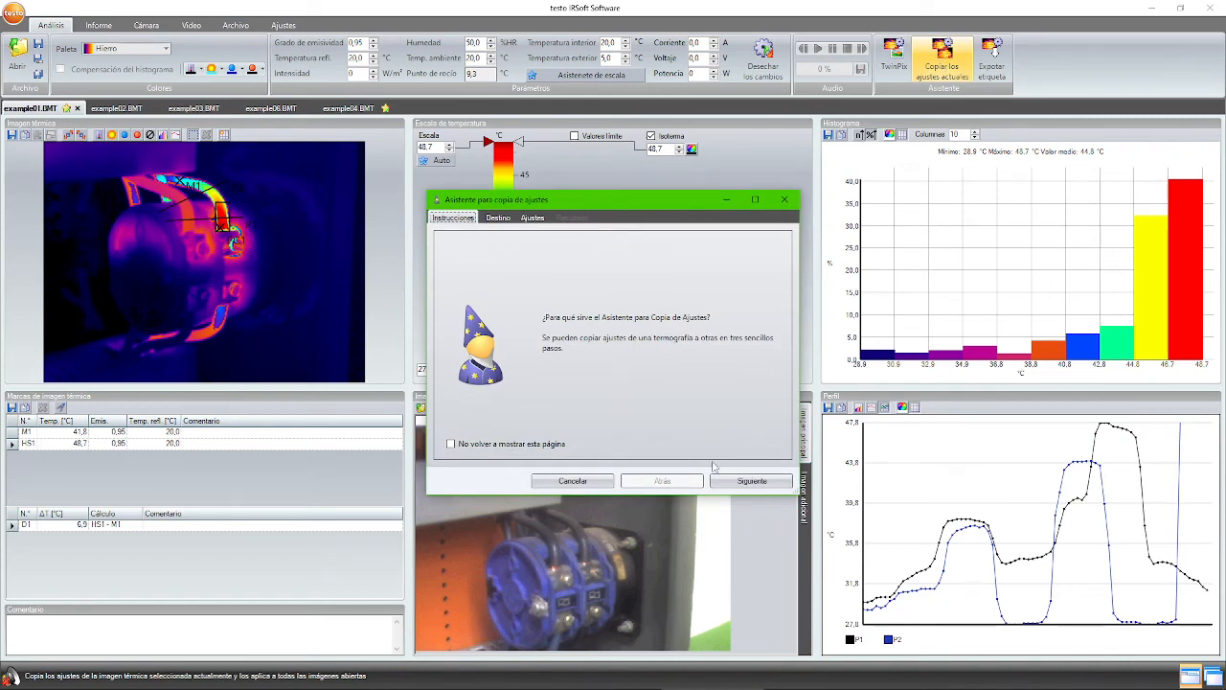
pyautogui.click(738, 481)
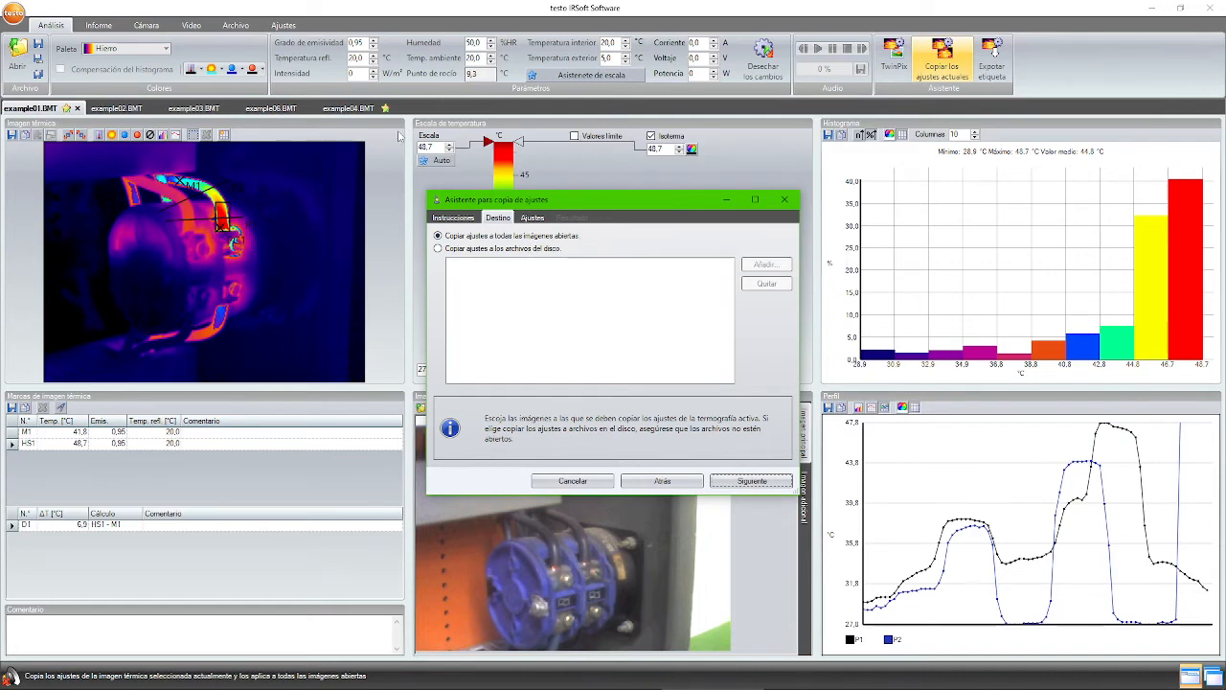
pyautogui.click(733, 483)
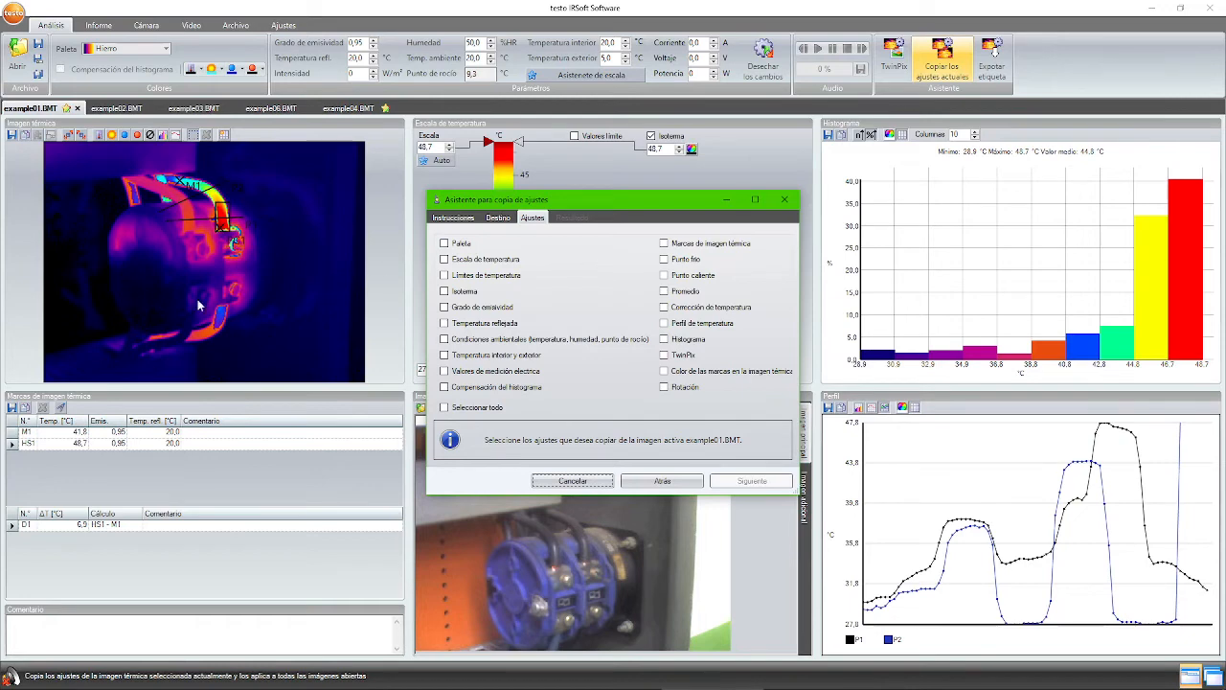
pyautogui.click(456, 248)
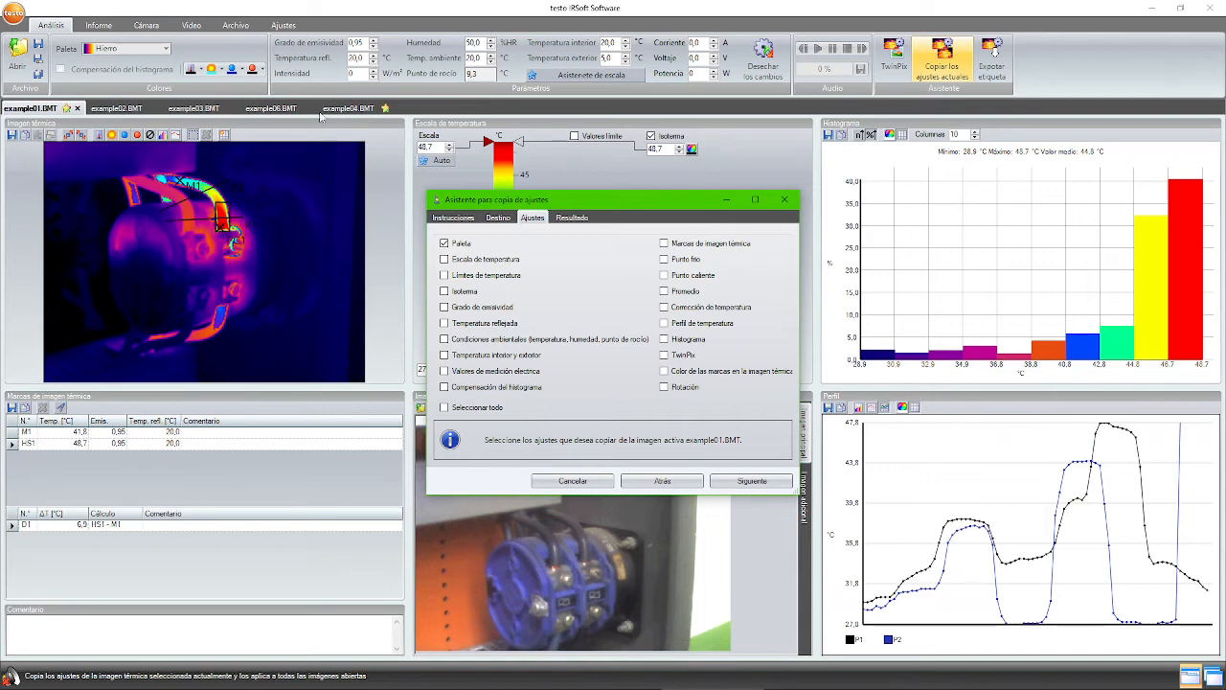
pyautogui.click(754, 480)
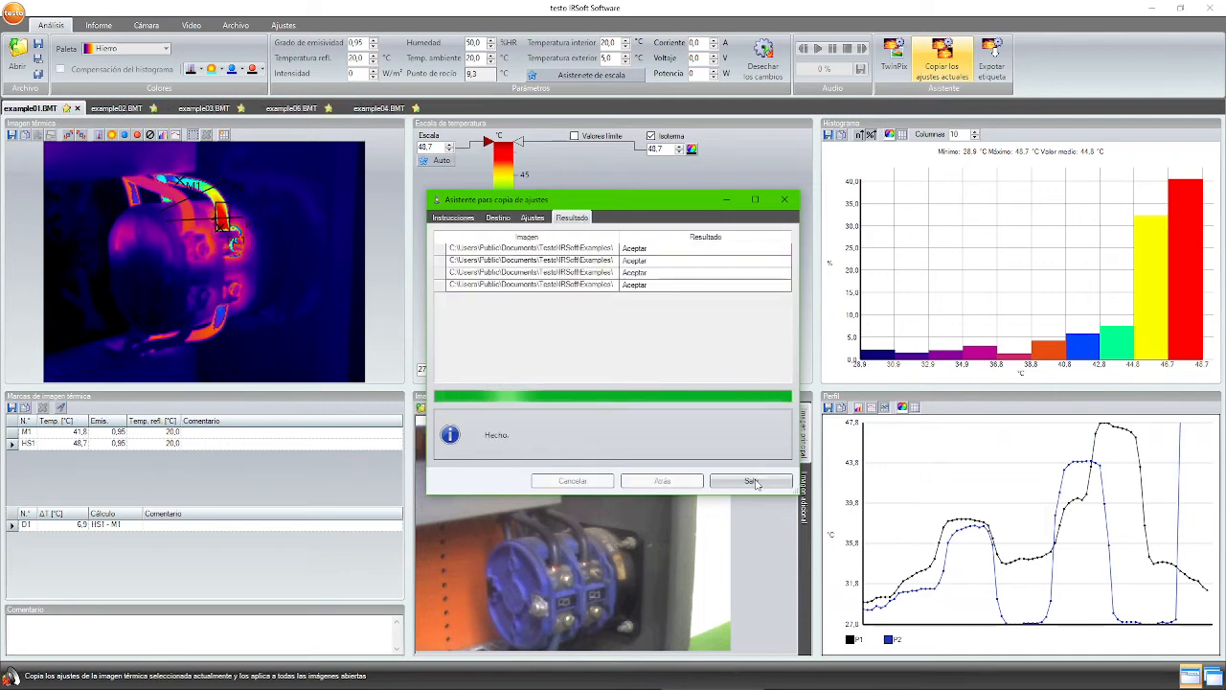
pyautogui.click(753, 481)
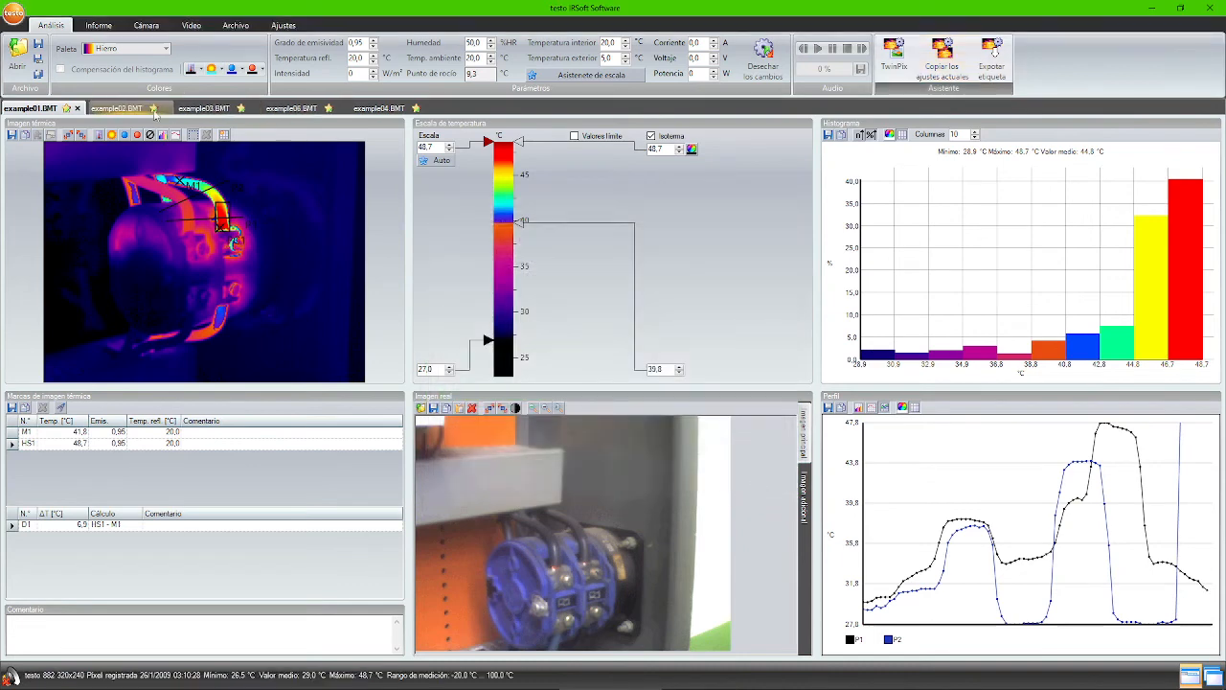
# - Review the example02, 03, 06 and 04 images, then start a label export from example01 up to its images step
pyautogui.click(119, 108)
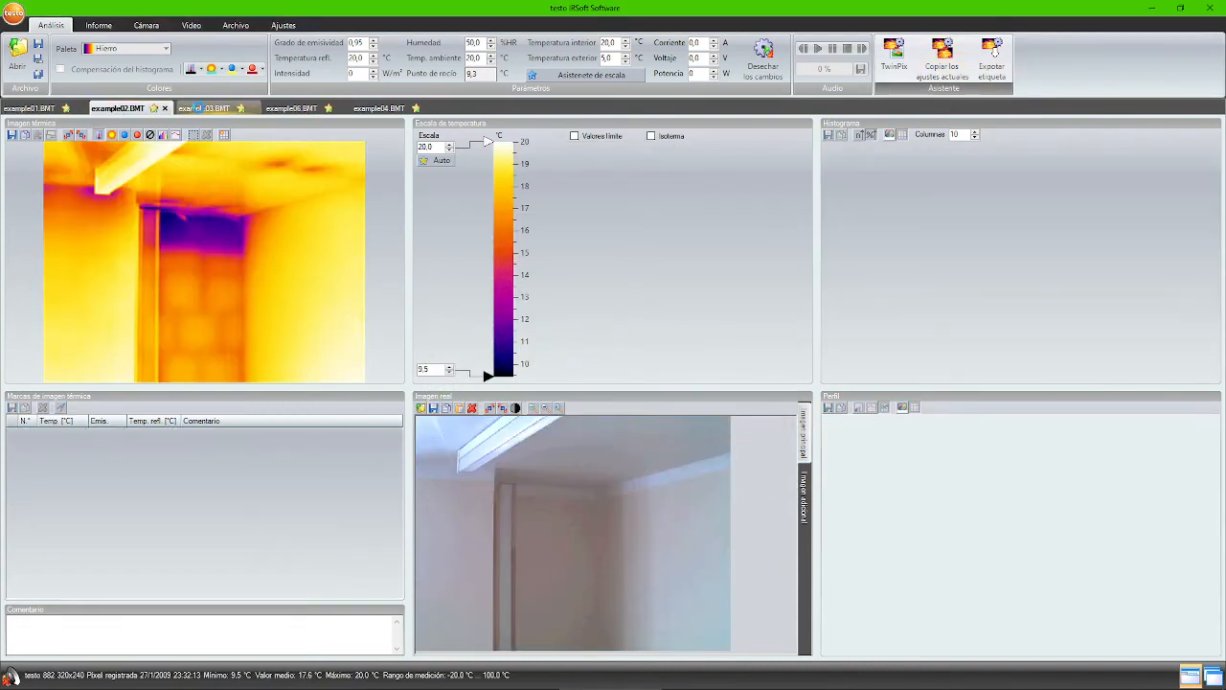
pyautogui.click(203, 108)
pyautogui.click(276, 108)
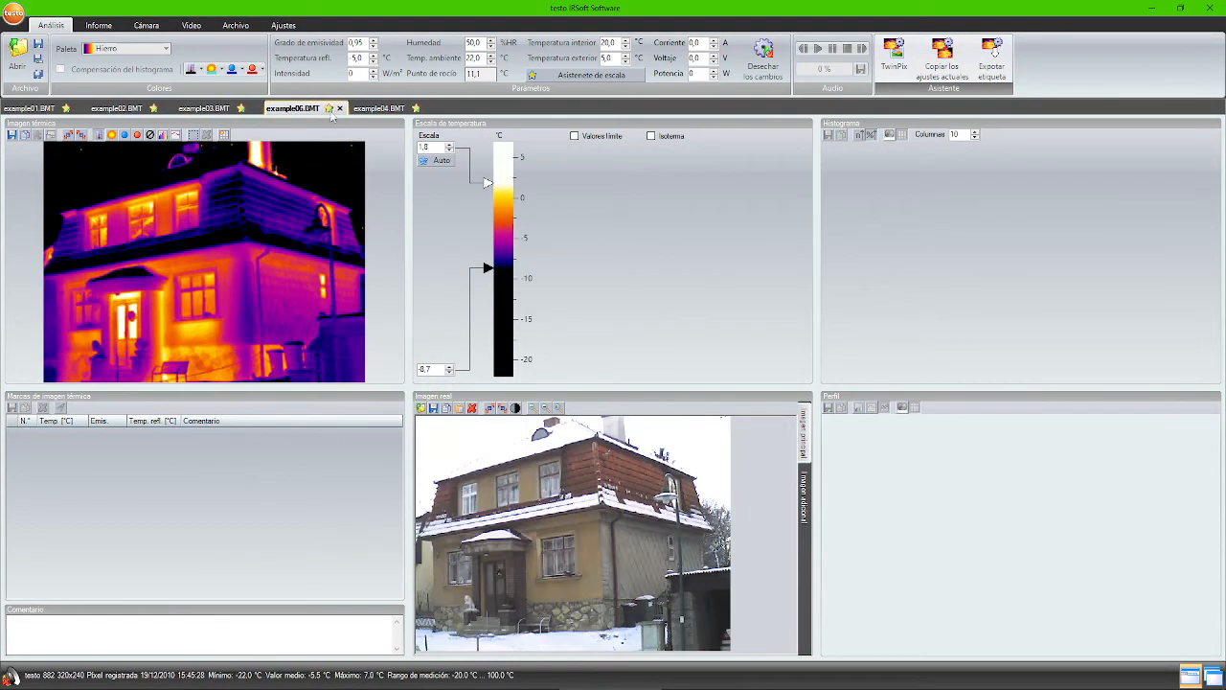
pyautogui.click(362, 108)
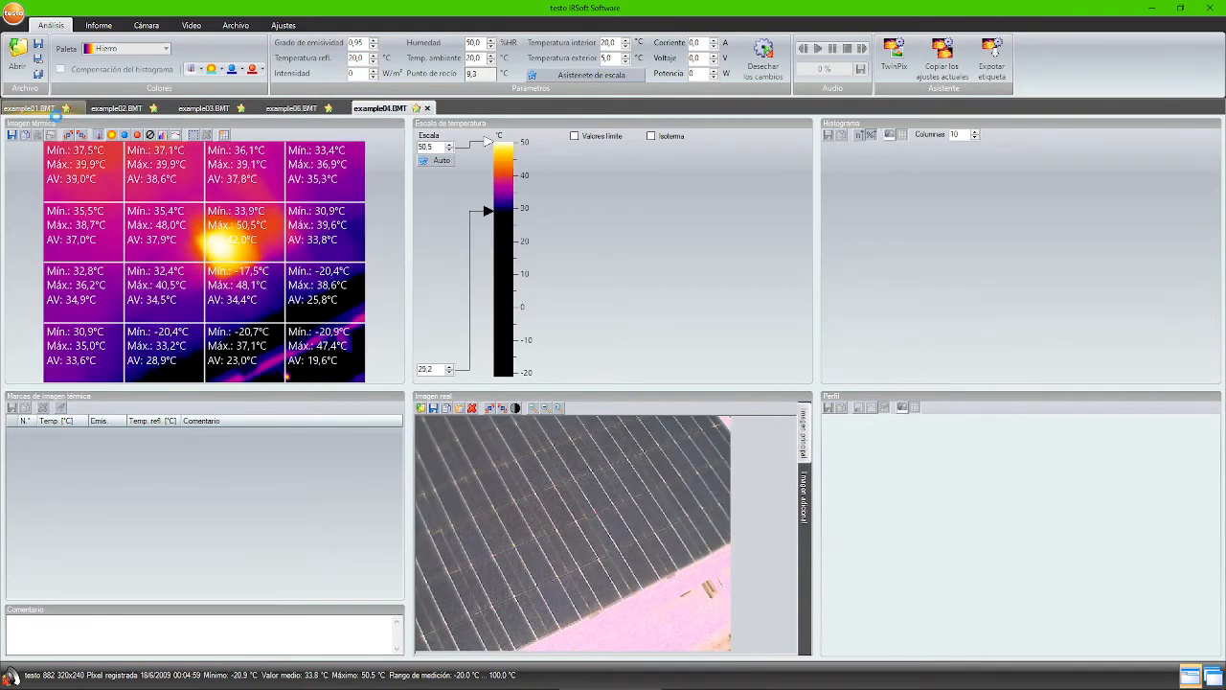
pyautogui.click(21, 110)
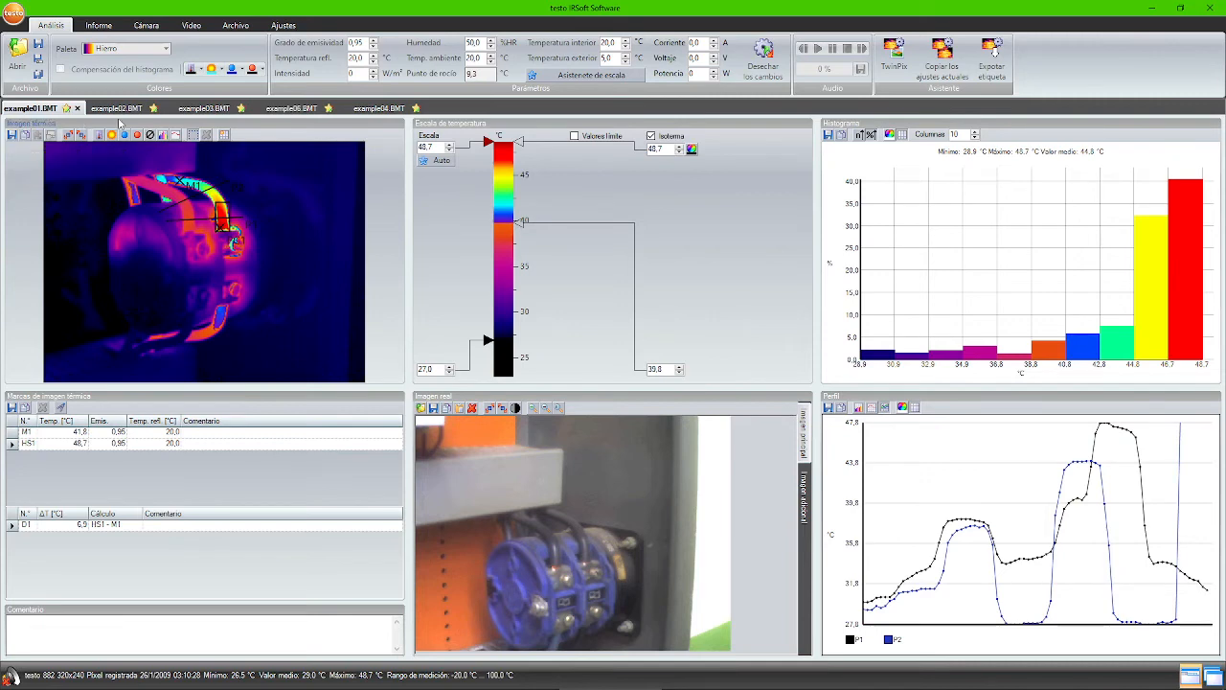
pyautogui.click(992, 59)
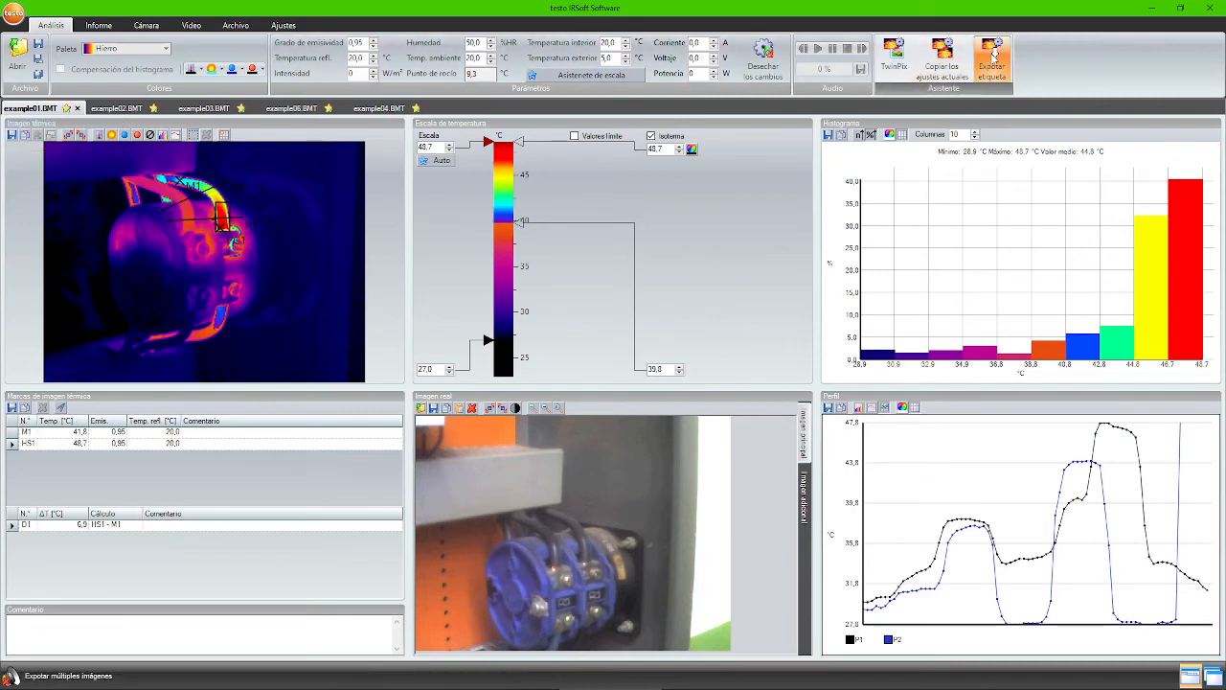
pyautogui.click(746, 471)
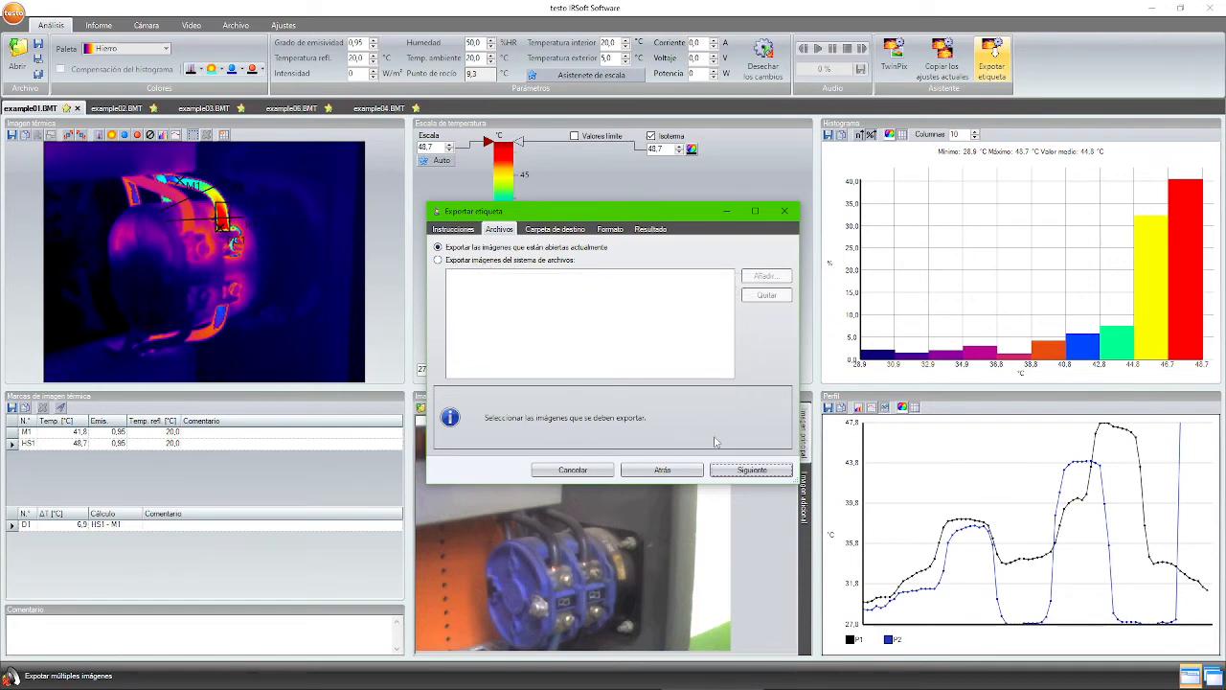
# - Step through the label export's destination folder and format pages, then cancel it
pyautogui.click(747, 469)
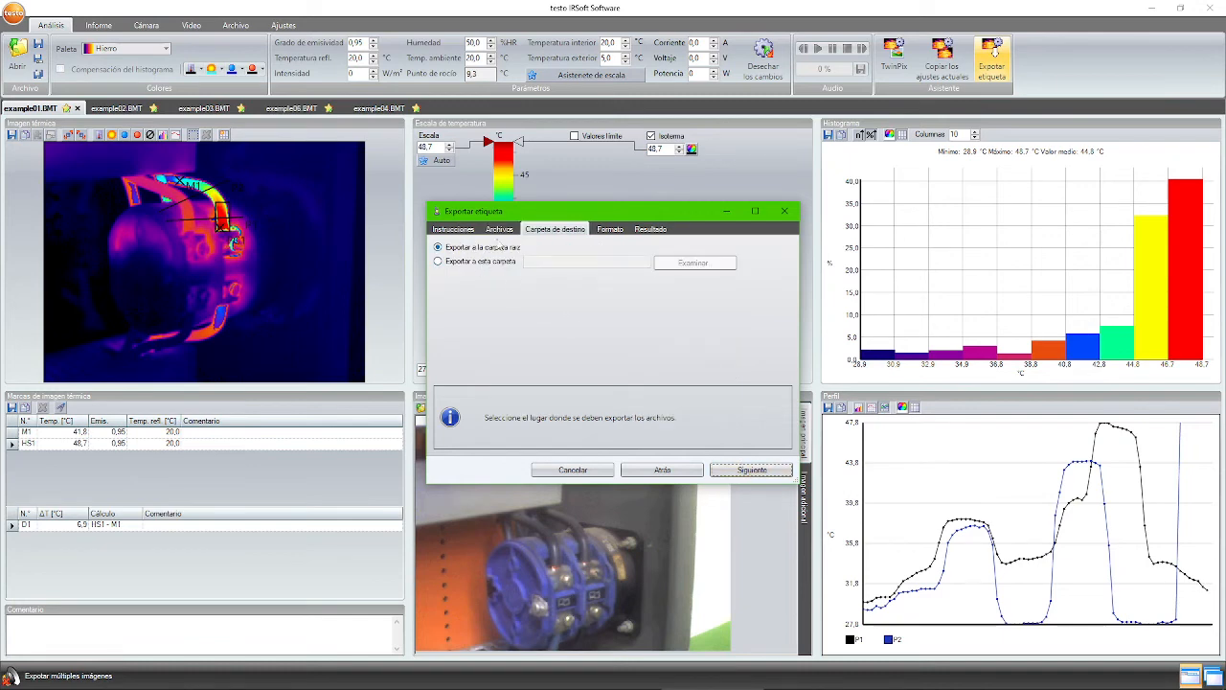
pyautogui.click(759, 470)
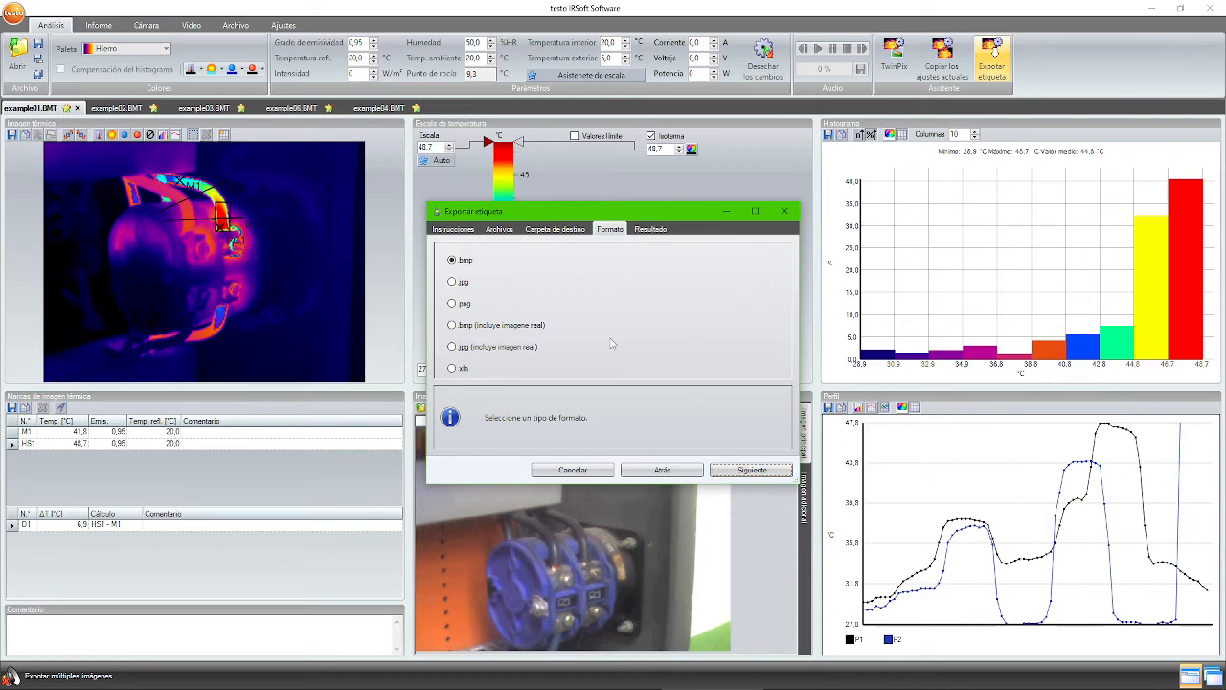
pyautogui.click(554, 469)
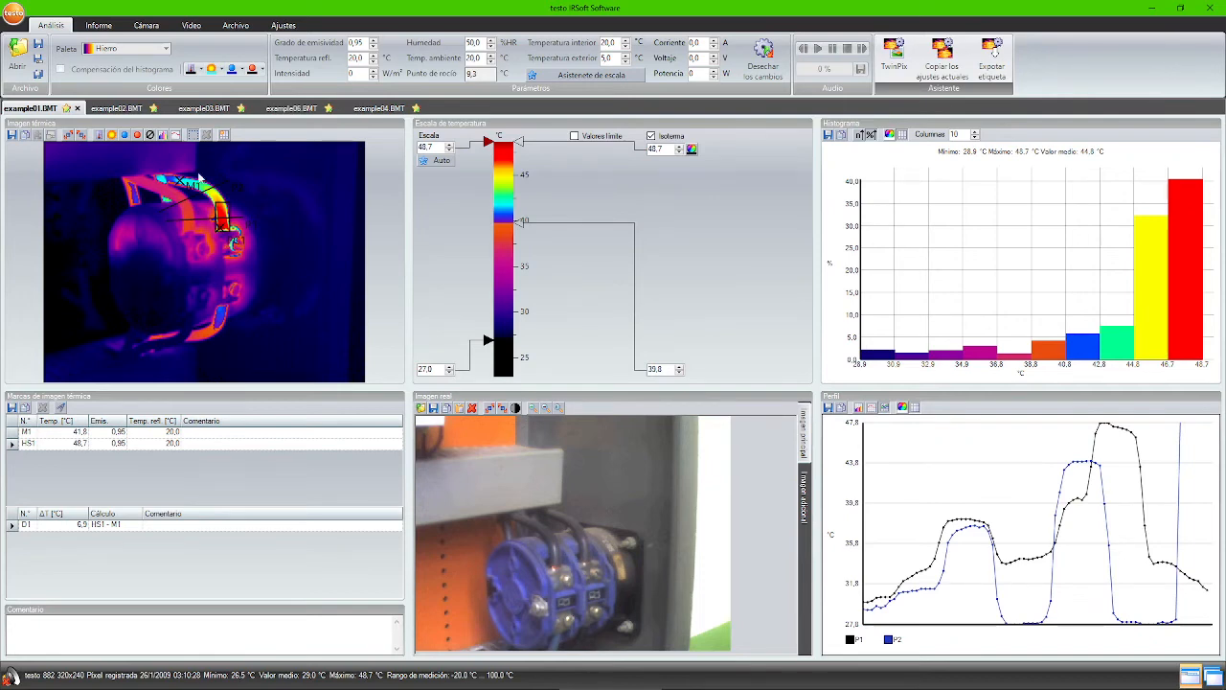
# - Apply the Frío-calor palette to the example06 house image
pyautogui.click(120, 109)
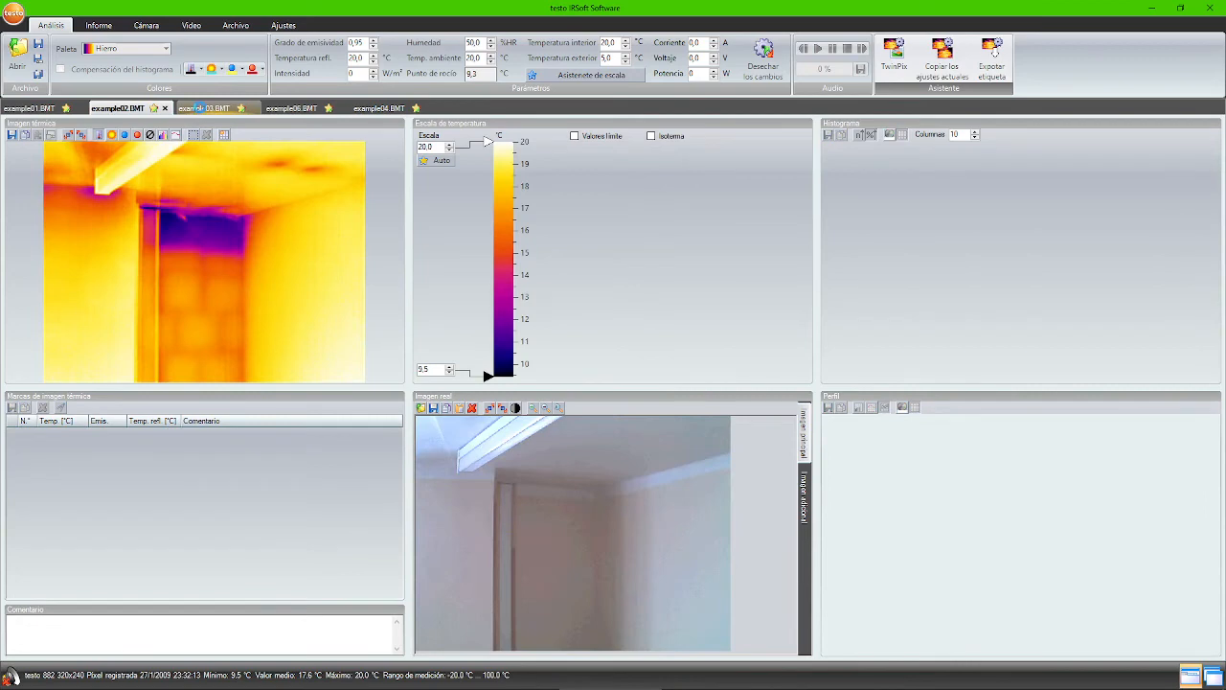
pyautogui.click(201, 108)
pyautogui.click(288, 108)
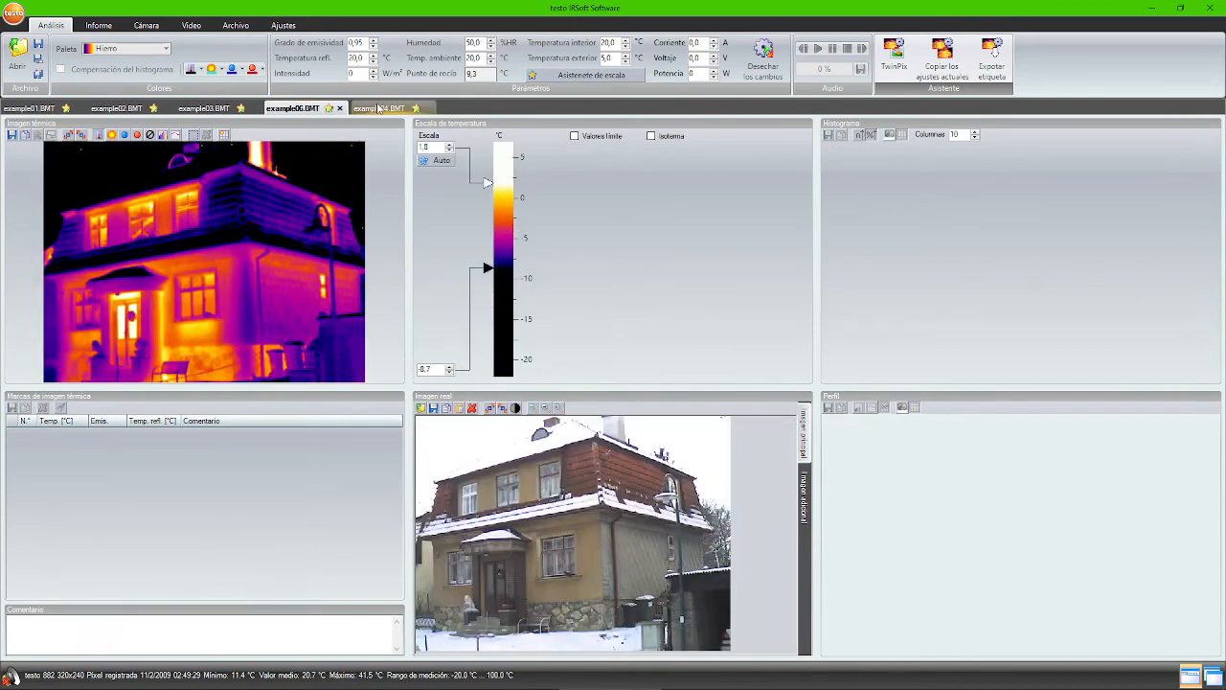
pyautogui.click(379, 109)
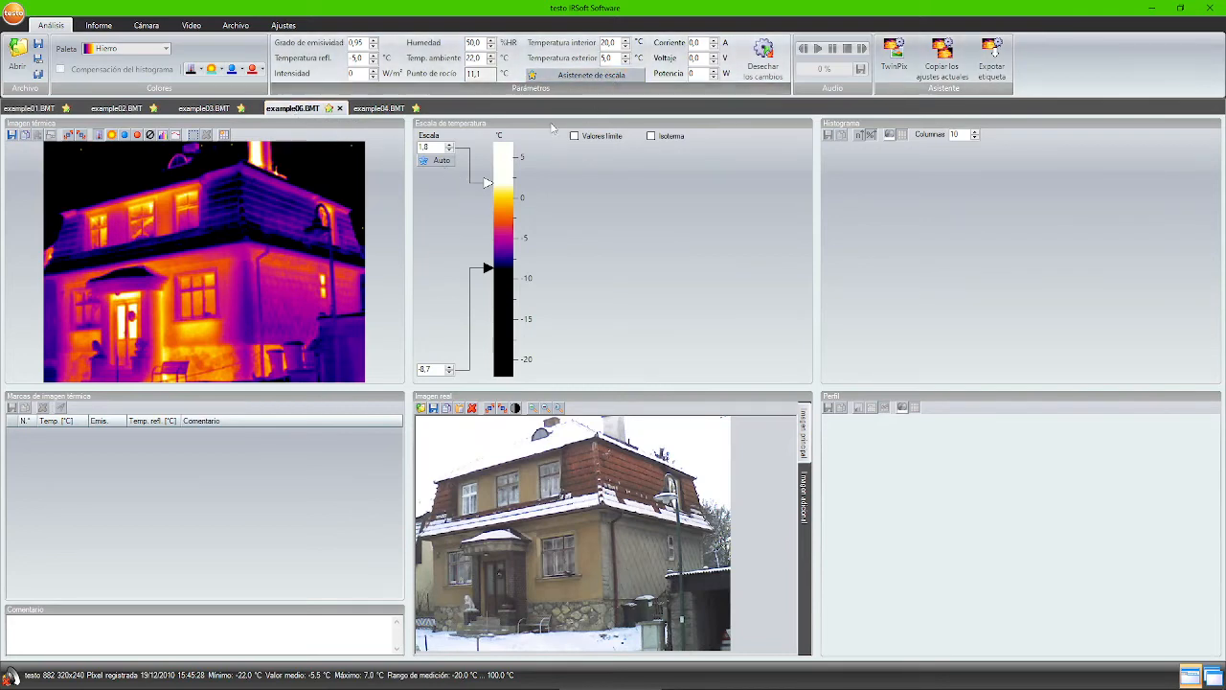
pyautogui.click(91, 48)
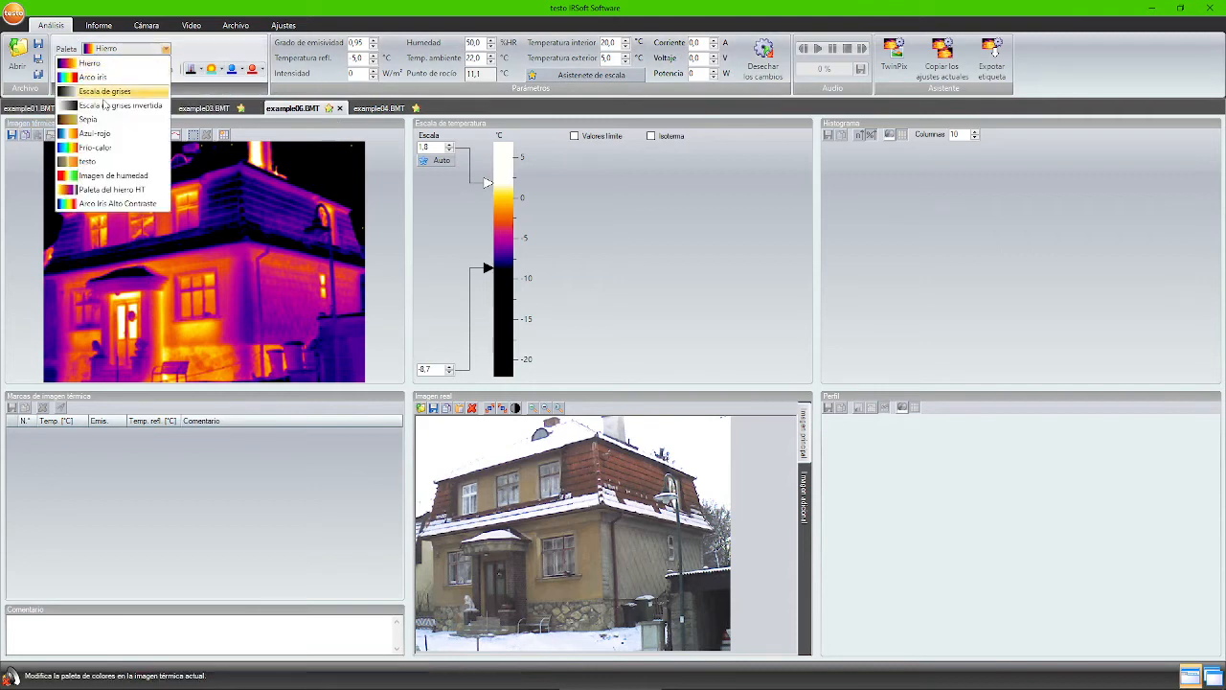
pyautogui.click(101, 149)
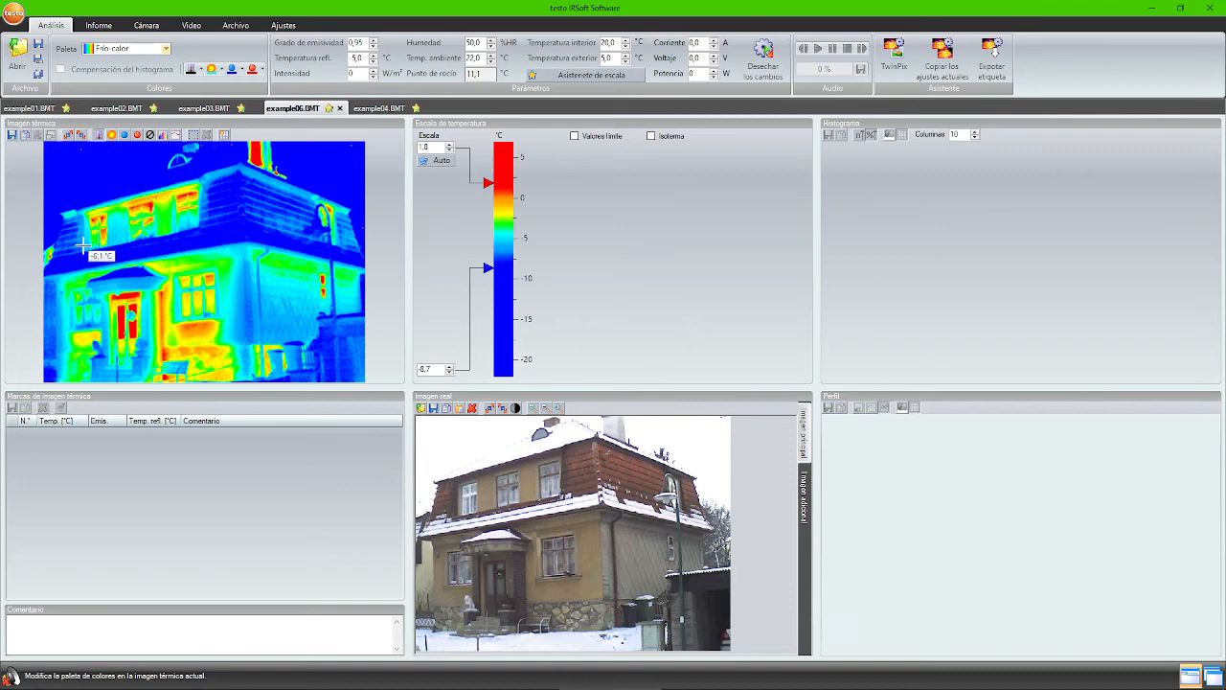
# - Apply Frío-calor to the example03 pipes image too, ending on example02
pyautogui.click(219, 107)
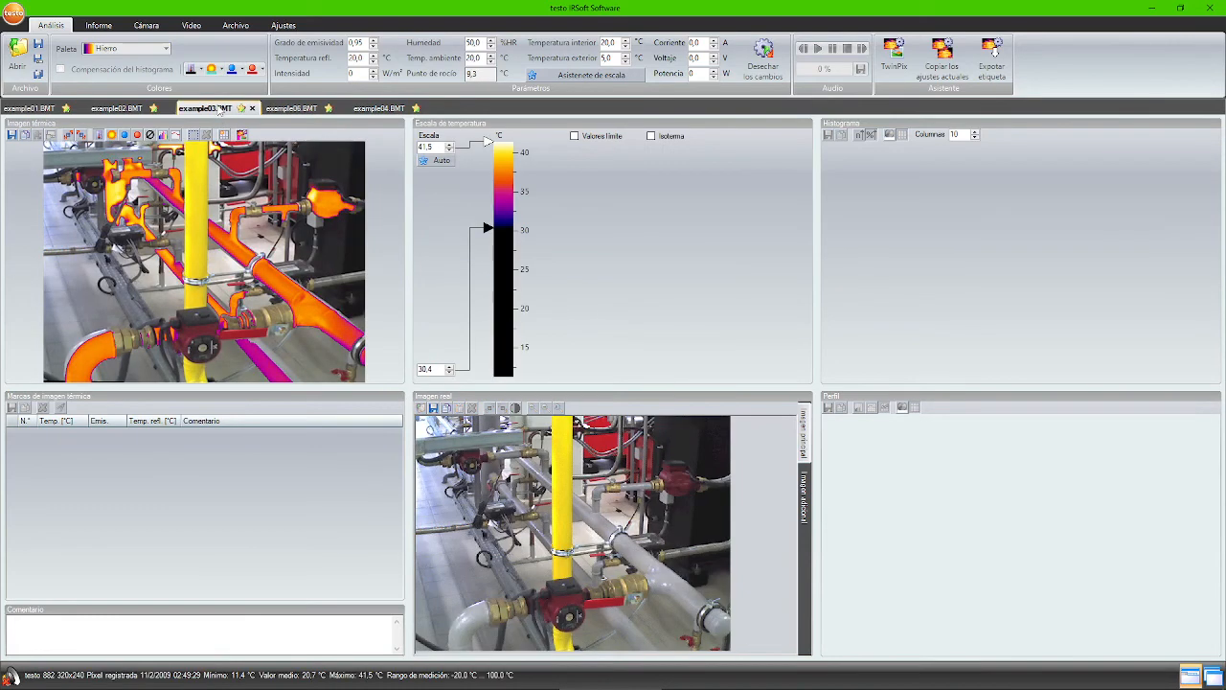
pyautogui.click(127, 107)
pyautogui.click(198, 108)
pyautogui.click(128, 49)
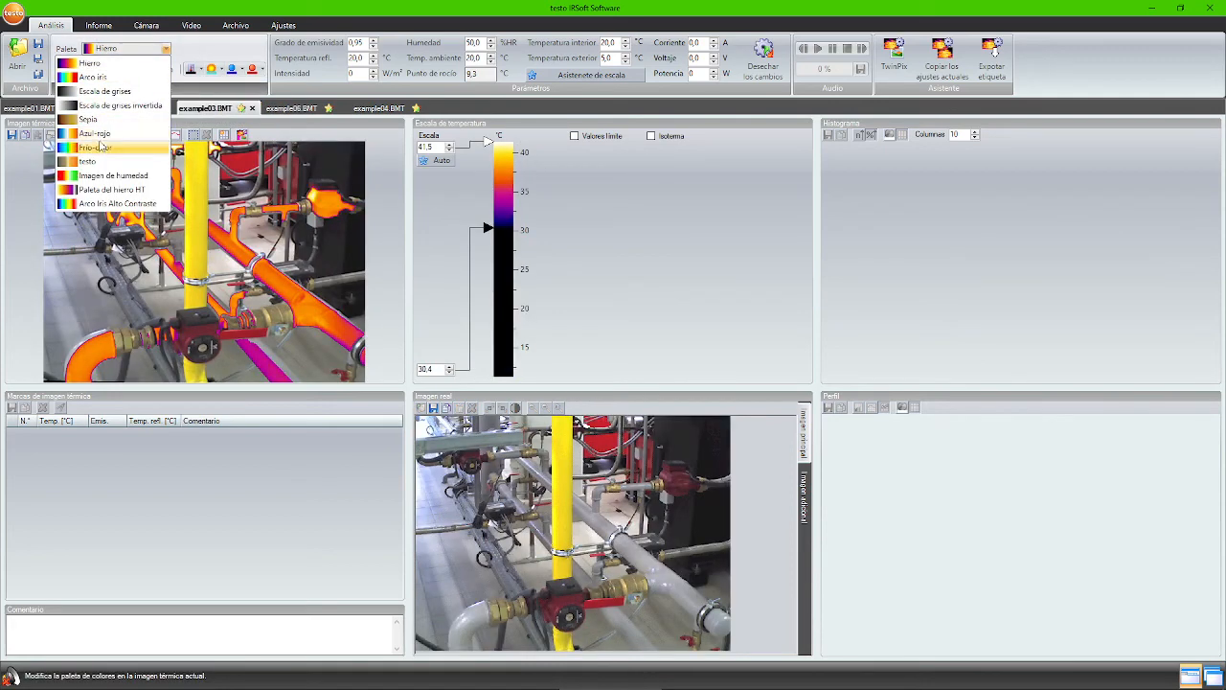
pyautogui.click(95, 147)
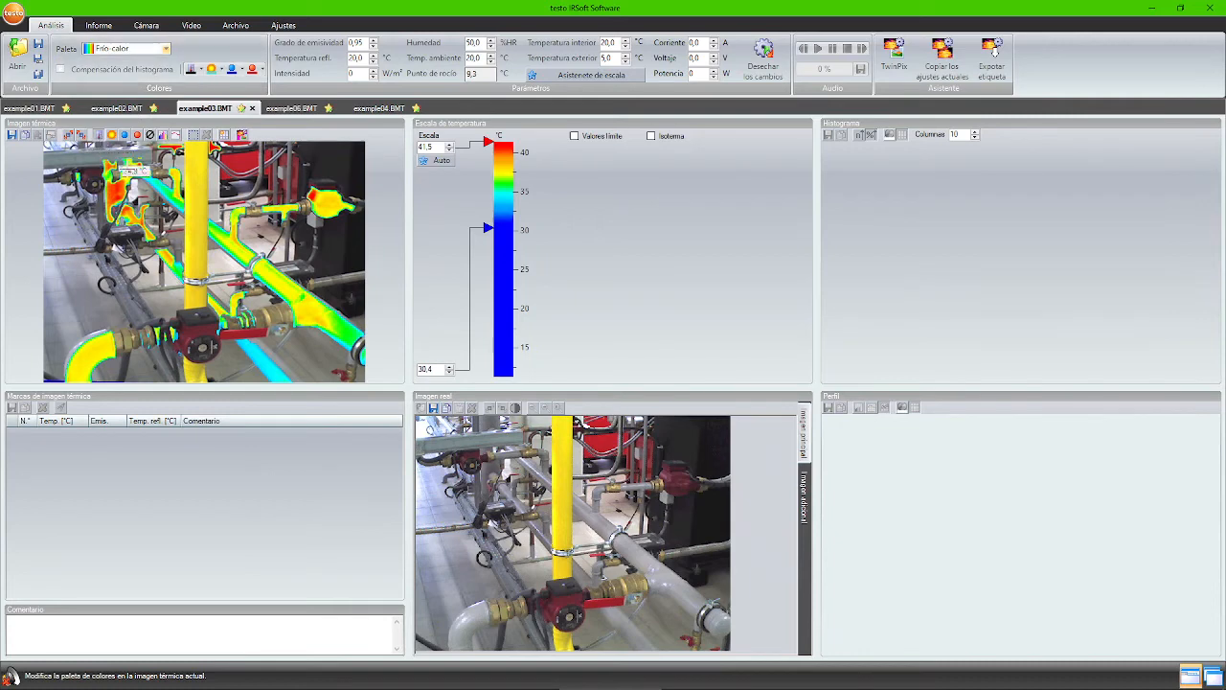
pyautogui.click(117, 108)
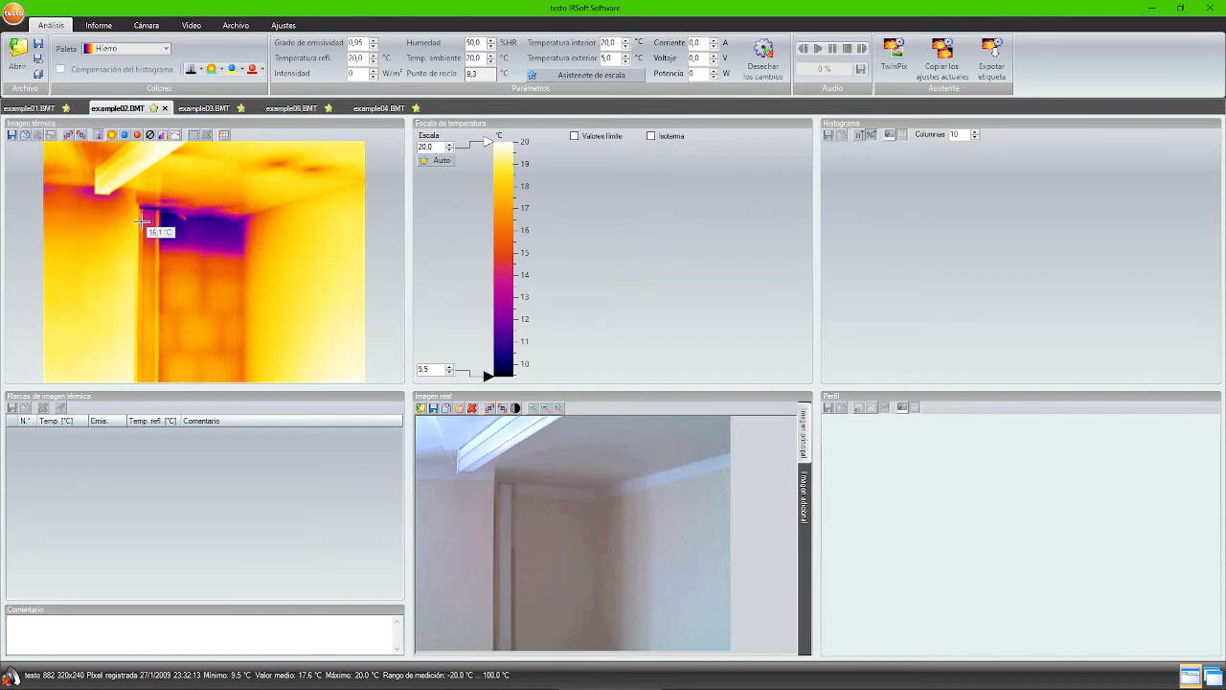
# - Edit example02's humidity, ambient temperature and dew point values
pyautogui.click(451, 42)
pyautogui.press('Tab')
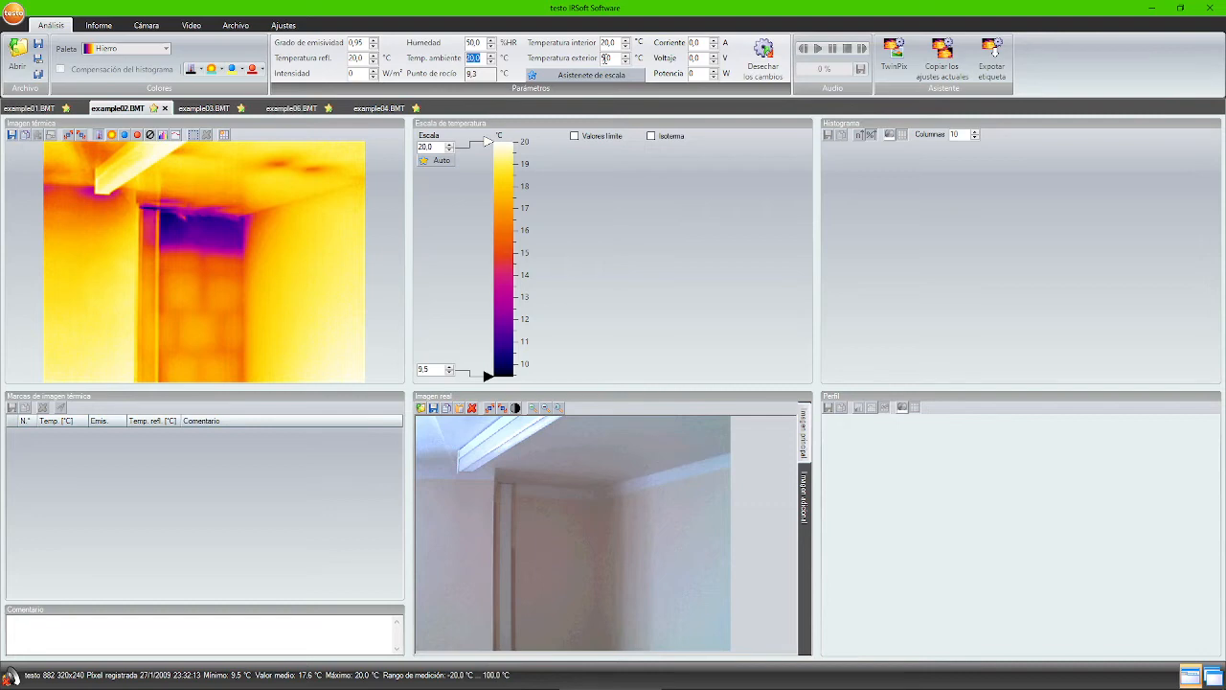
pyautogui.press('Tab')
pyautogui.press('Tab')
pyautogui.click(482, 73)
pyautogui.doubleClick(482, 73)
# - Show the image as a humidity map, read relative humidity at points, then restore the Hierro palette
pyautogui.click(150, 53)
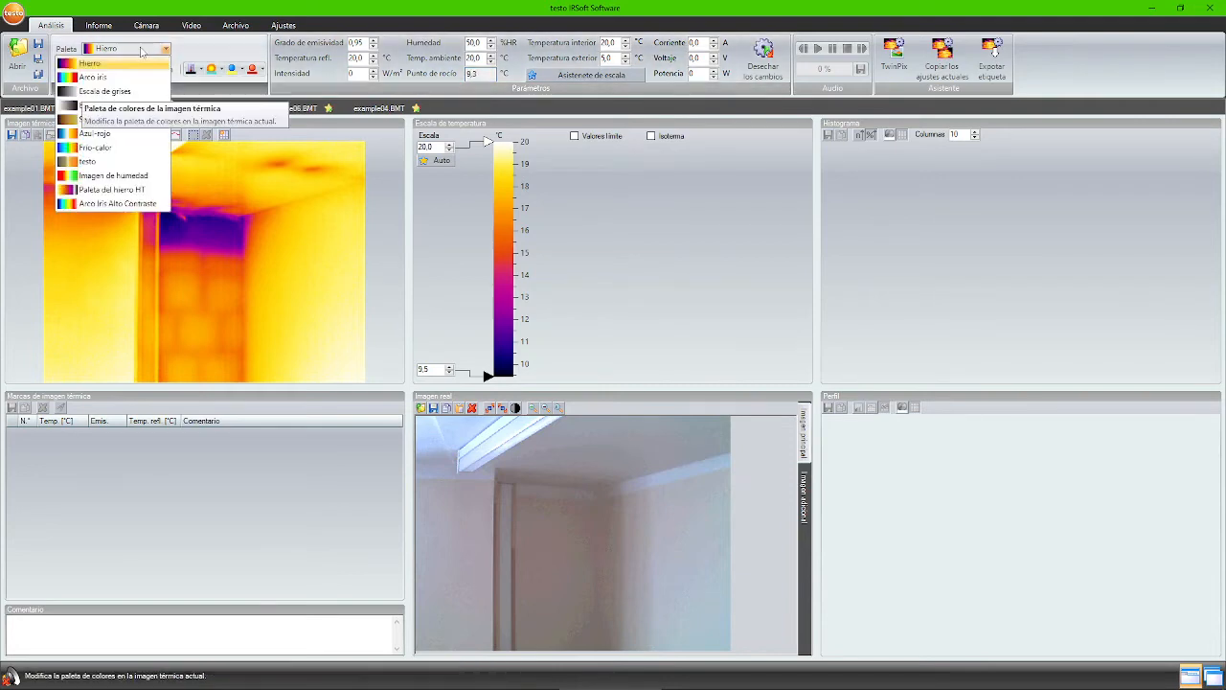
pyautogui.click(134, 175)
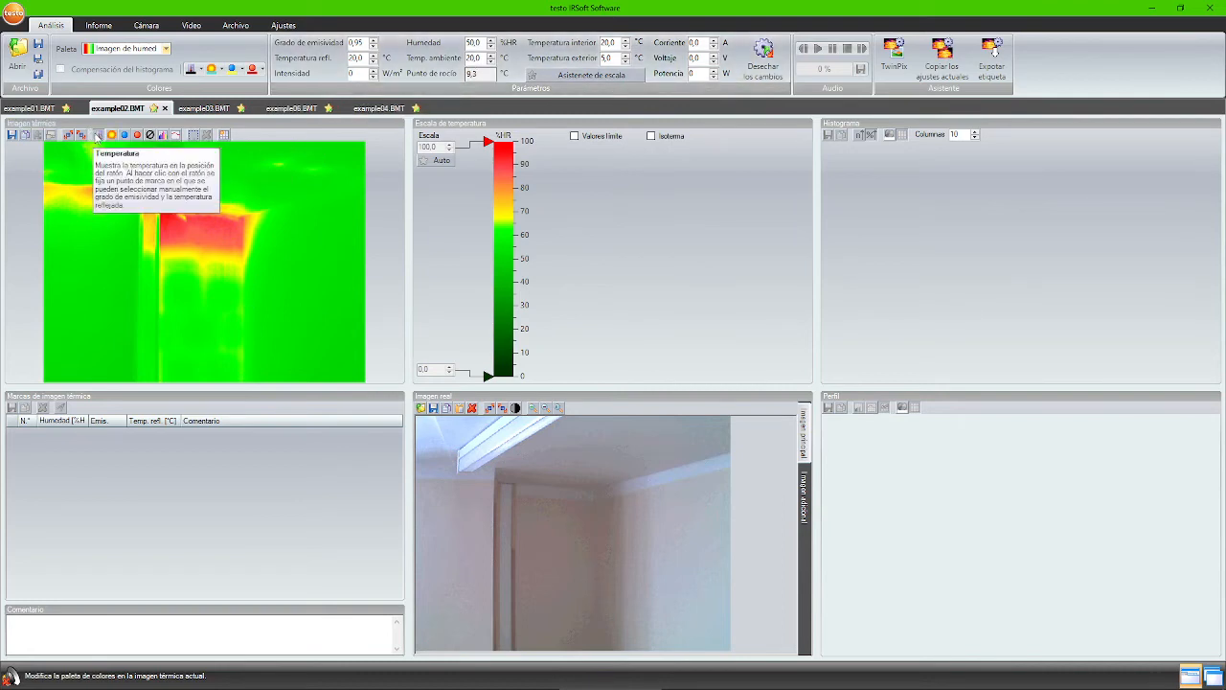
pyautogui.click(98, 137)
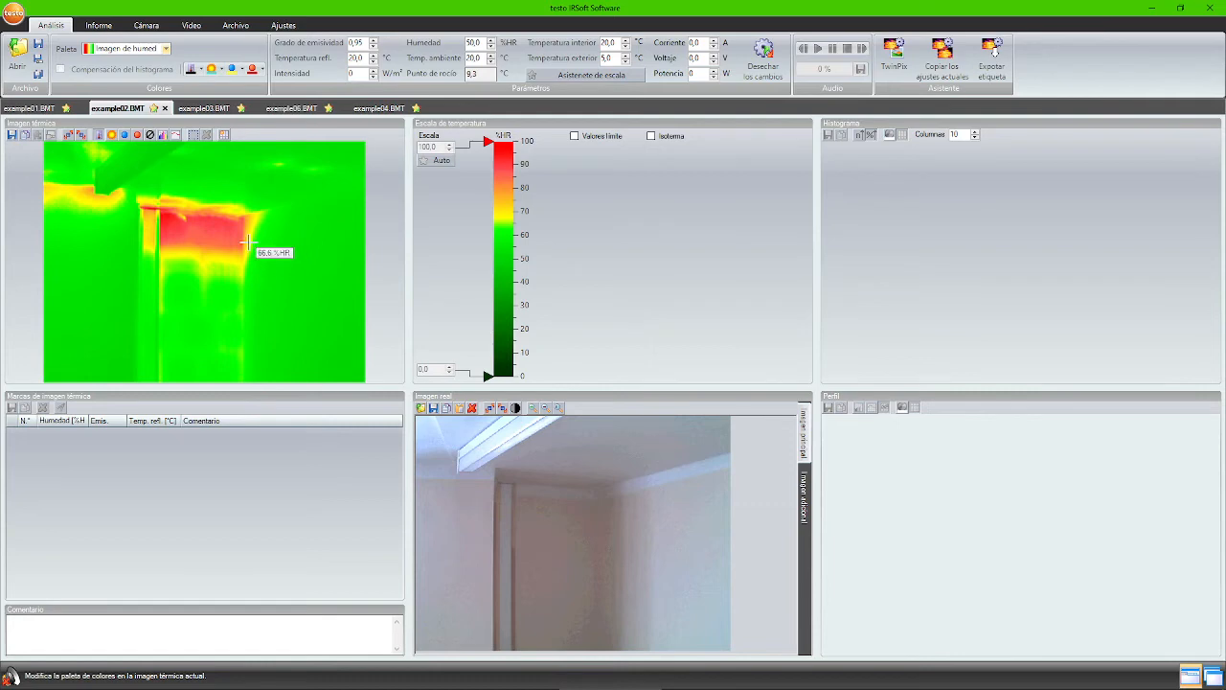
pyautogui.click(132, 54)
pyautogui.click(91, 62)
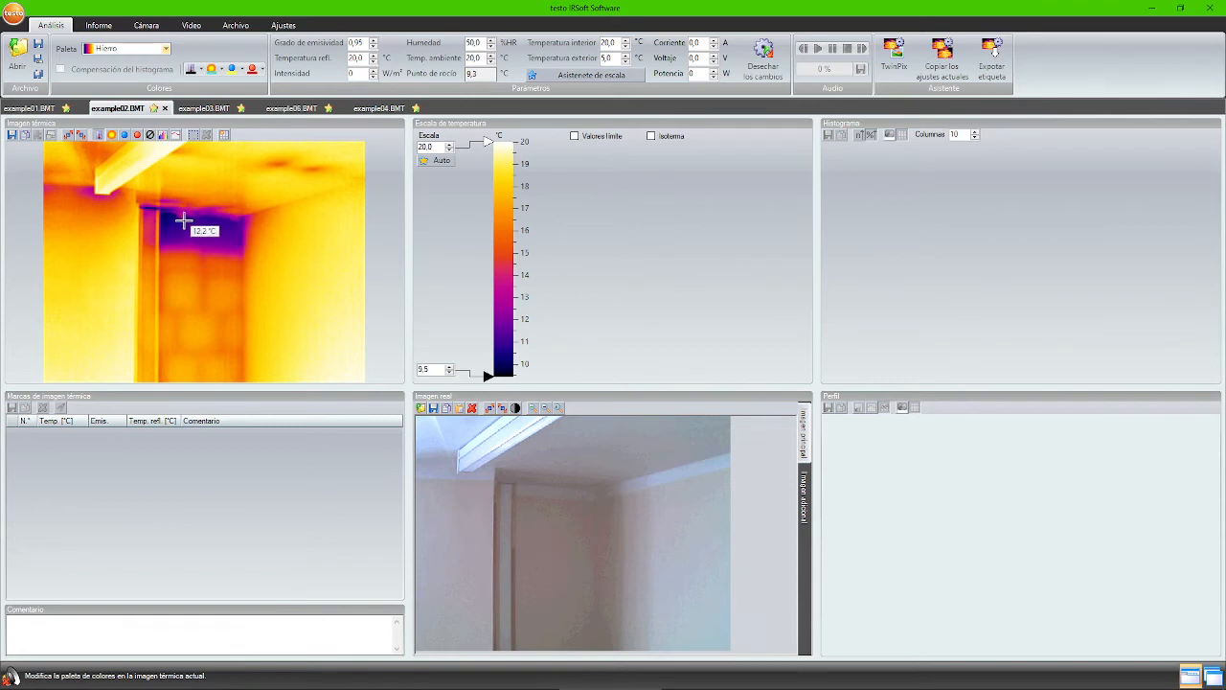
# - Recolour example02 with the Imagen de humedad palette at 60 % humidity, then bring up example03.BMT
pyautogui.click(144, 49)
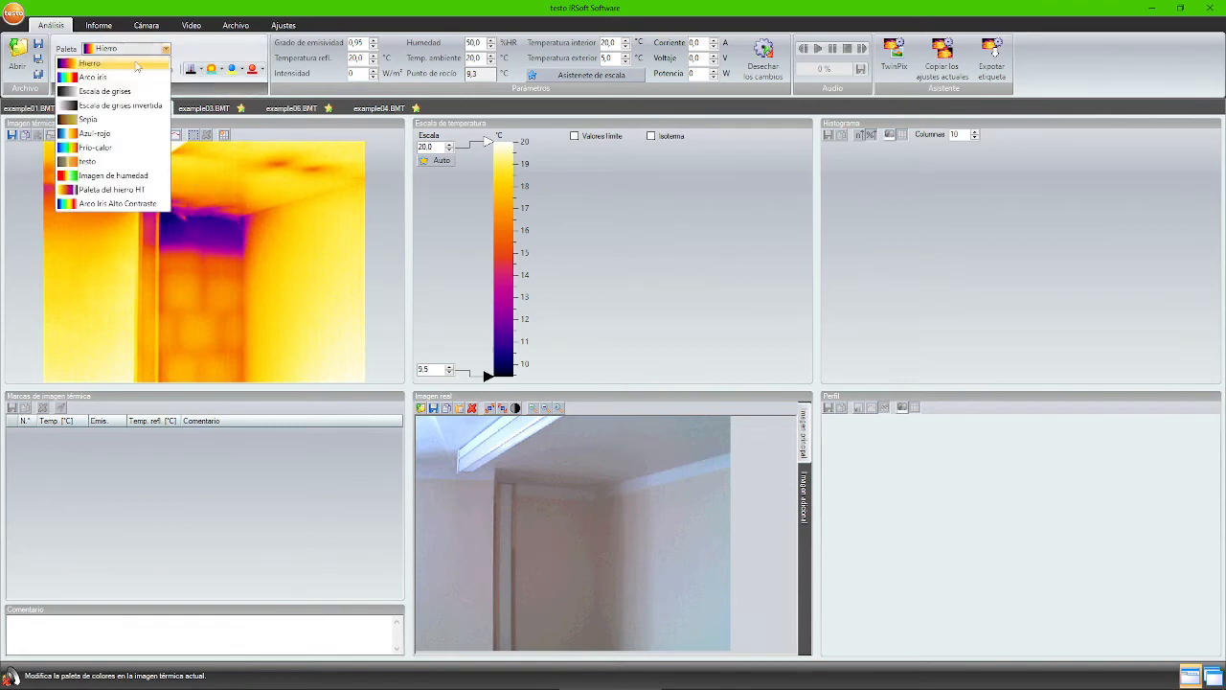
pyautogui.click(113, 175)
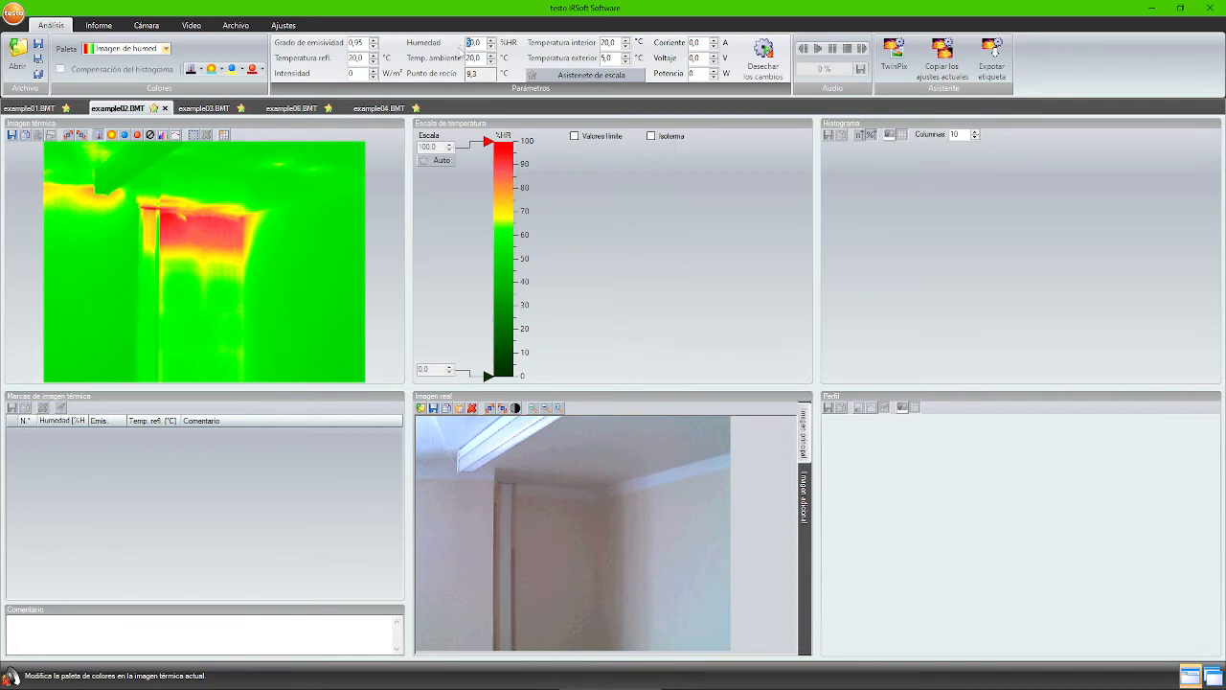
pyautogui.write('6')
pyautogui.press('Return')
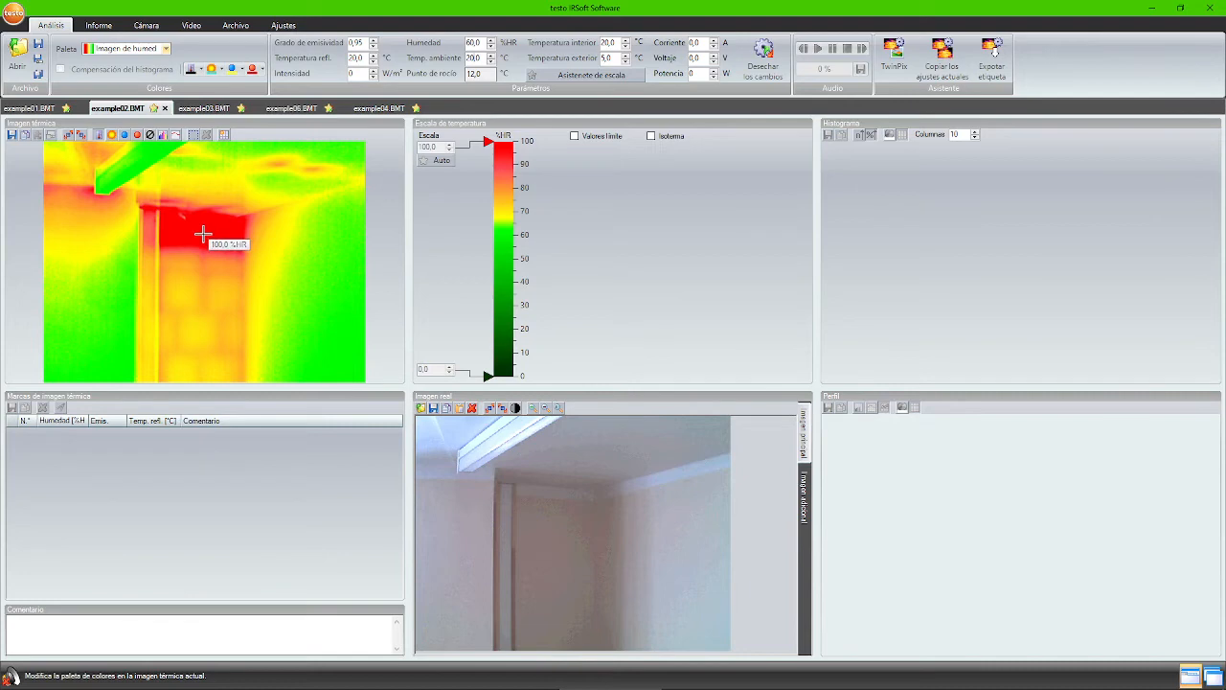
pyautogui.click(202, 108)
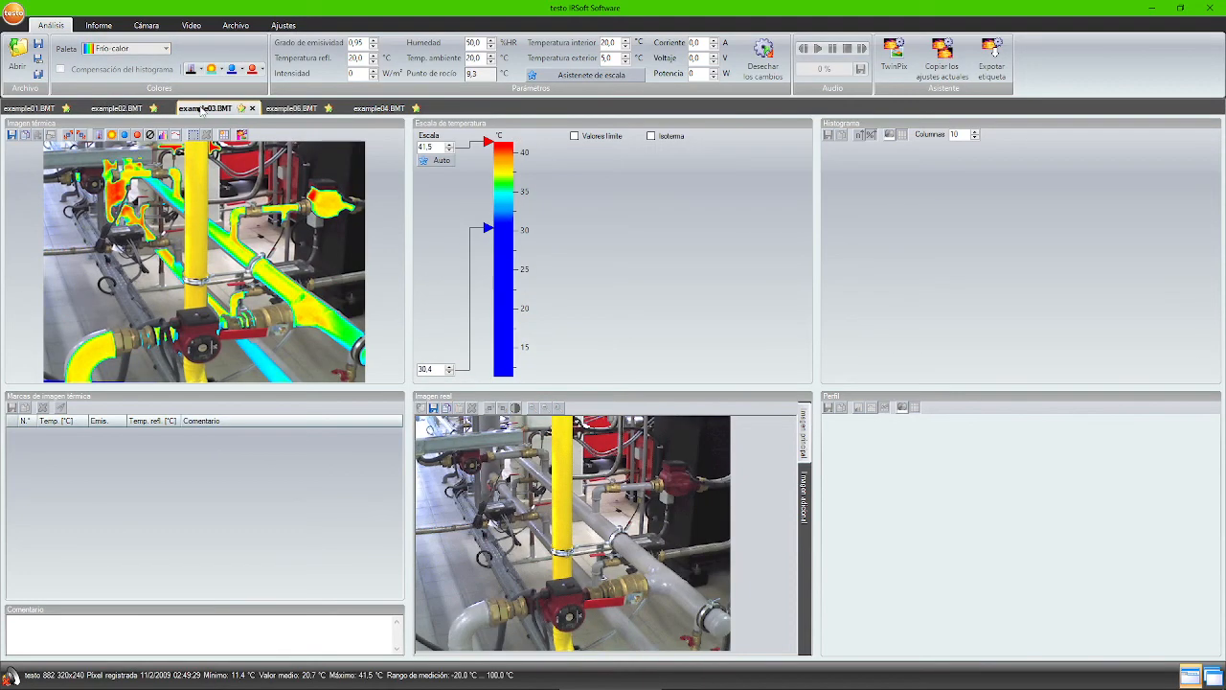
# - Start the report wizard from the Informe tab, saving the open images first
pyautogui.click(100, 26)
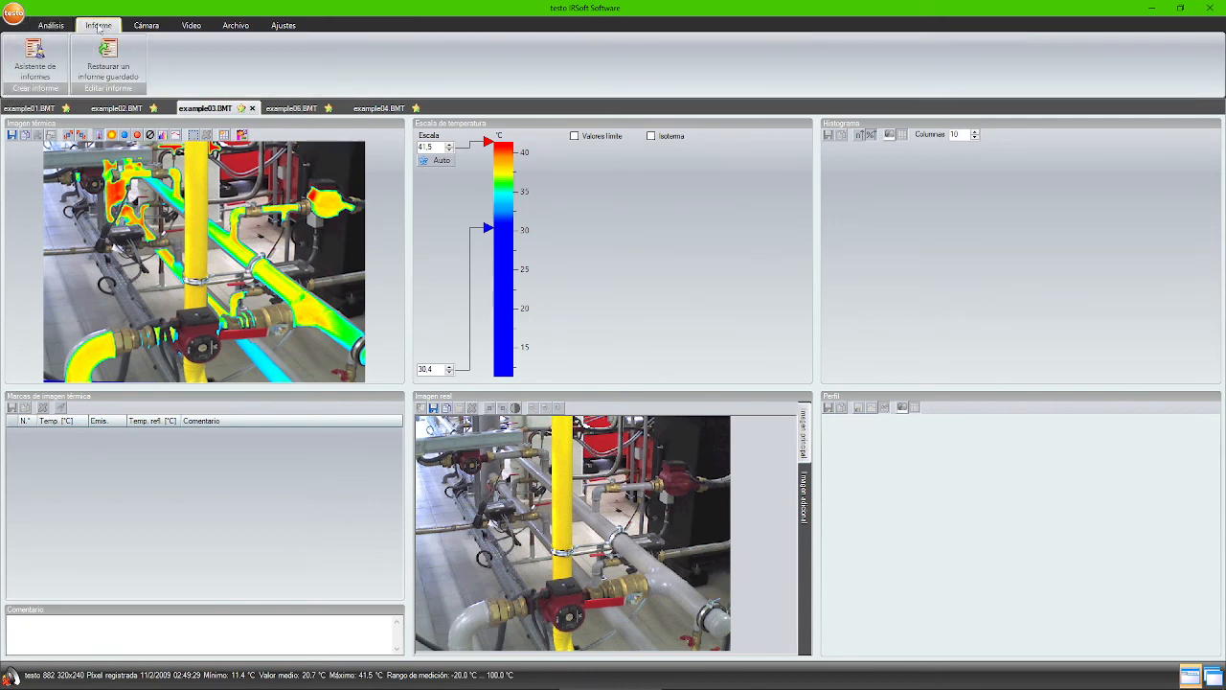
pyautogui.click(31, 67)
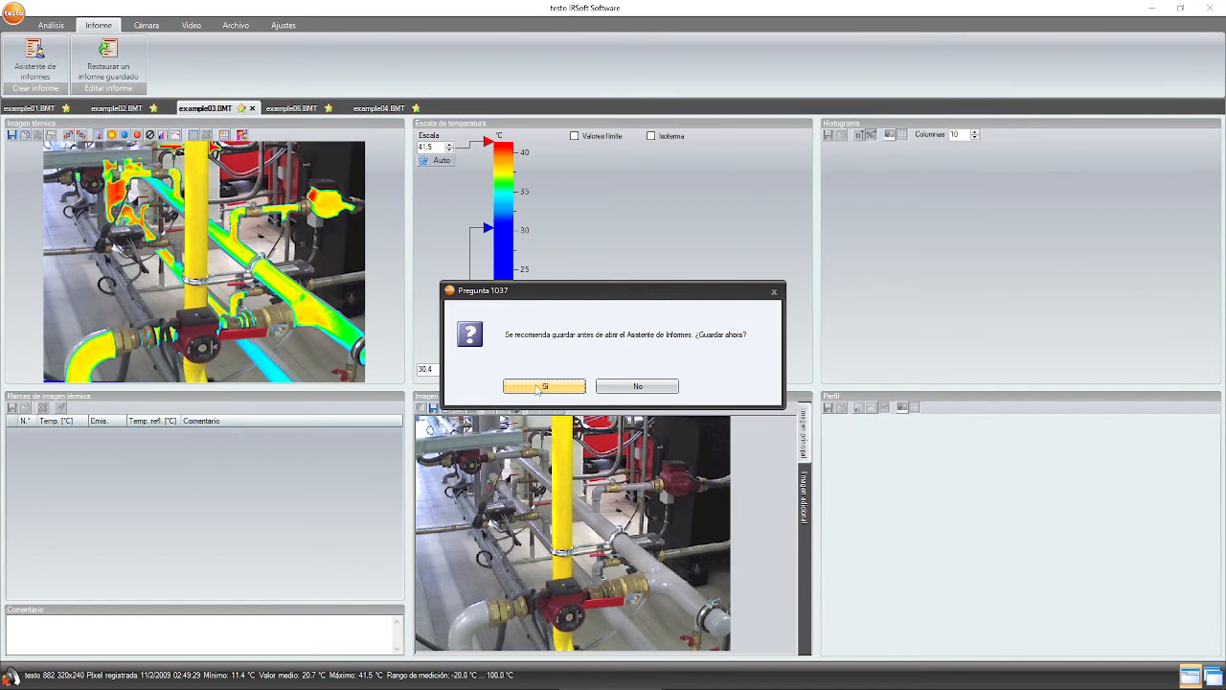
pyautogui.click(539, 387)
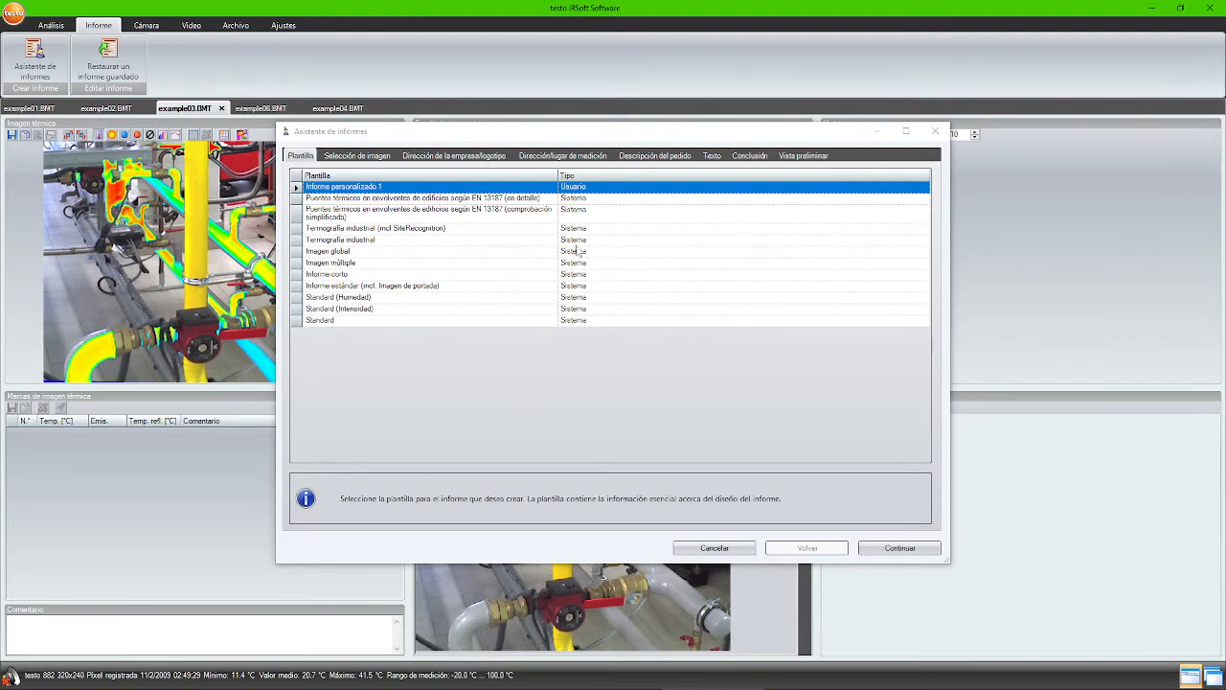
# - Browse the available report templates, pick Standard, and continue to image selection
pyautogui.click(580, 201)
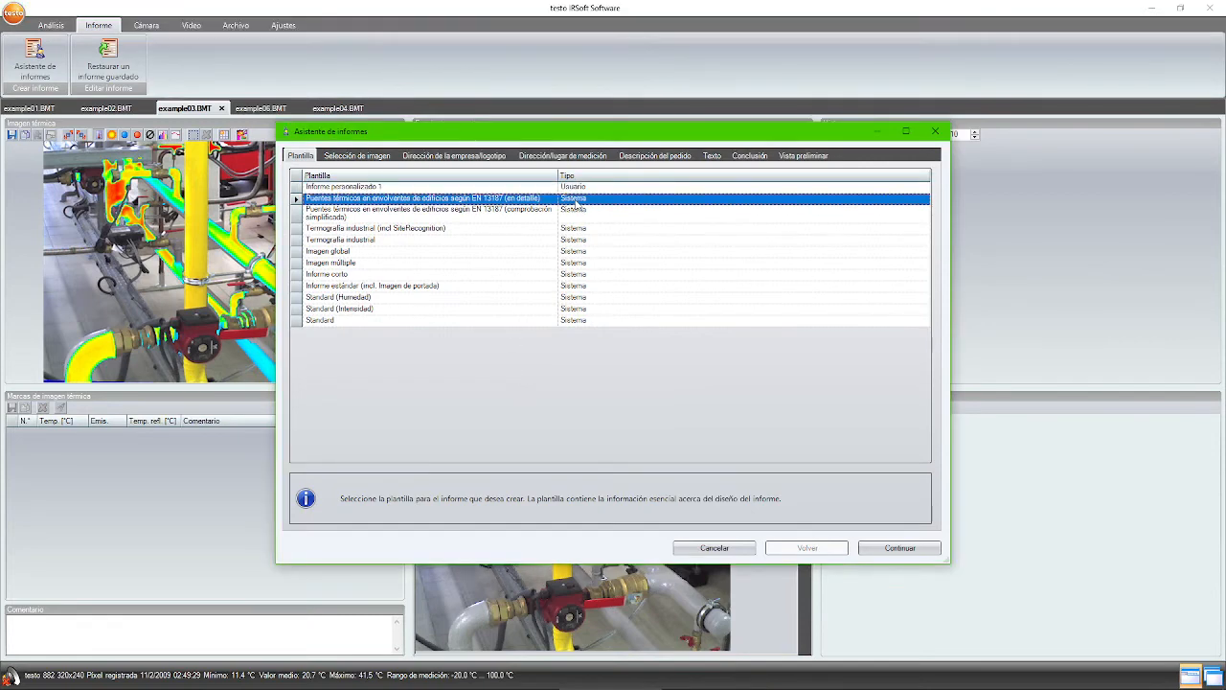
pyautogui.click(565, 320)
pyautogui.click(488, 308)
pyautogui.click(479, 241)
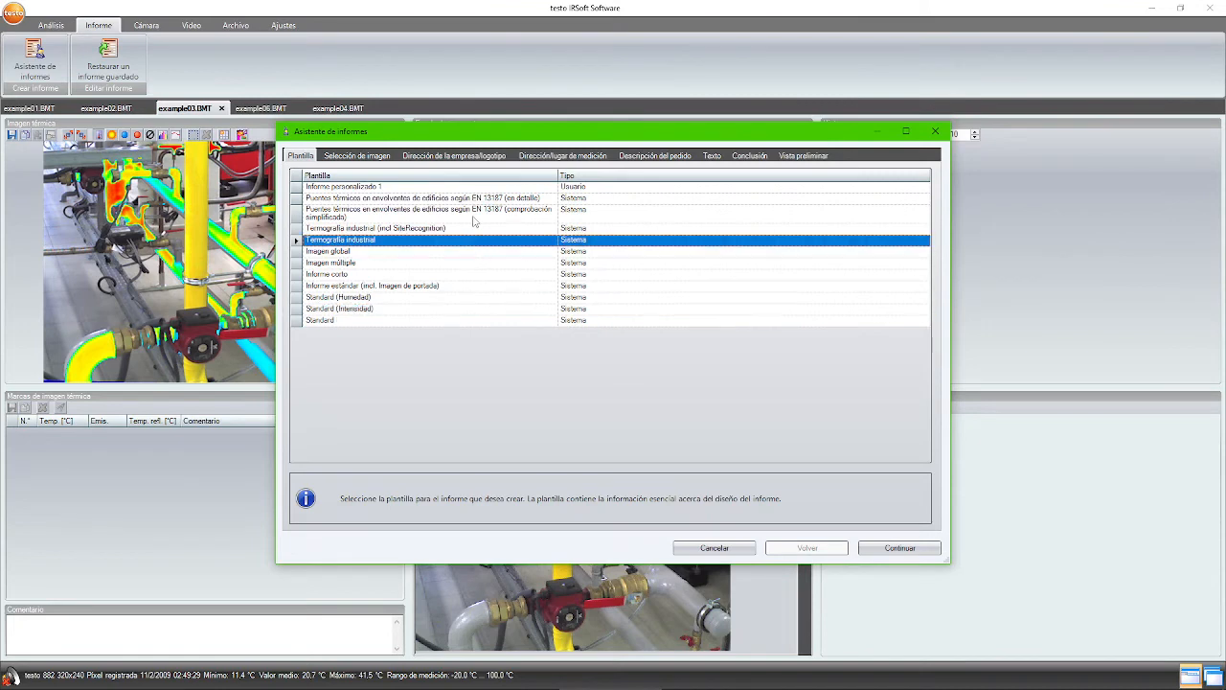
pyautogui.click(475, 215)
pyautogui.click(472, 200)
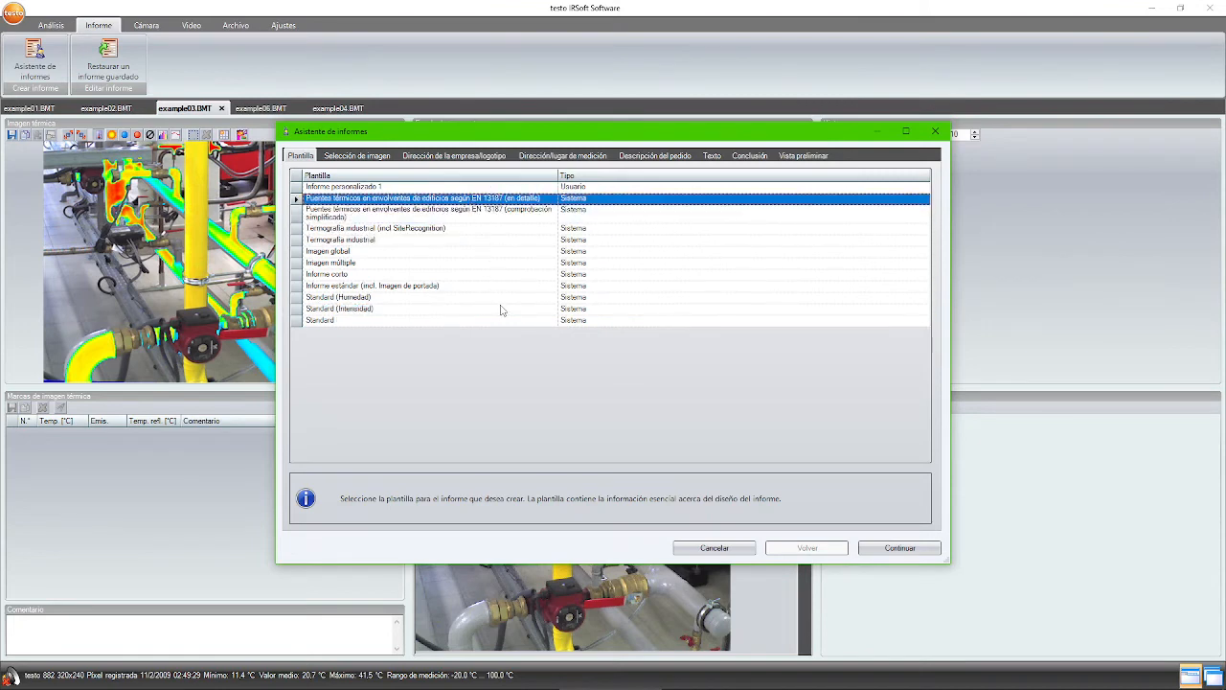
pyautogui.click(501, 321)
pyautogui.click(489, 262)
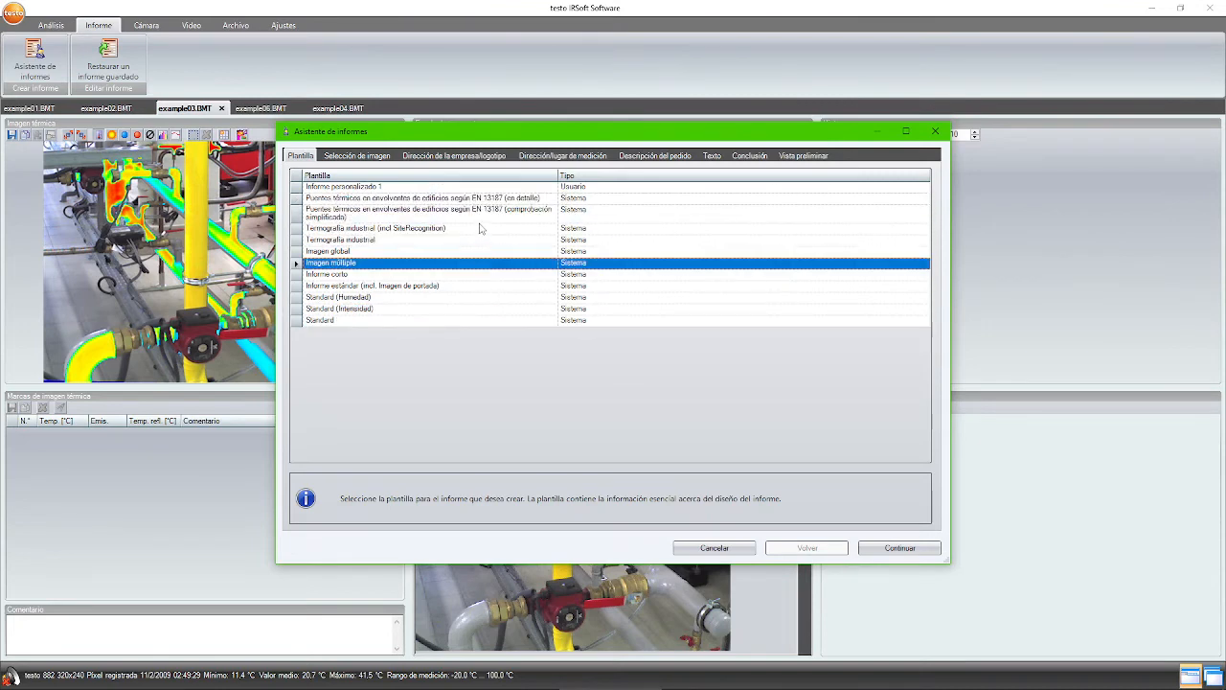
pyautogui.click(479, 188)
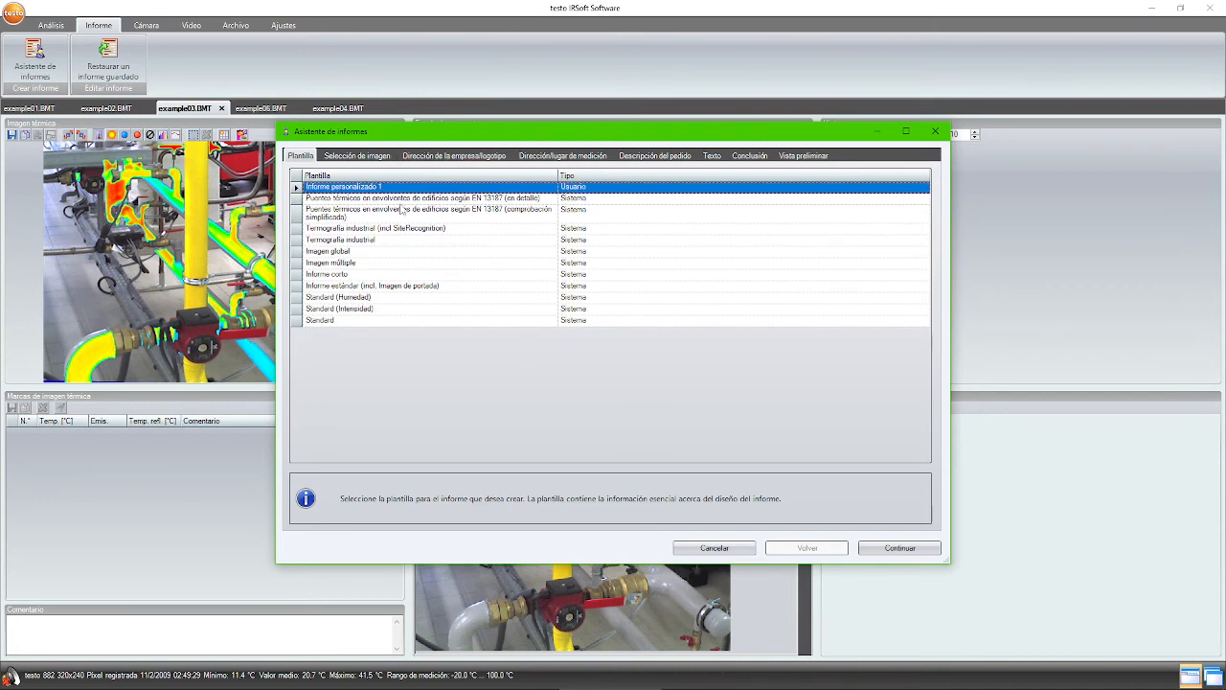
pyautogui.click(365, 319)
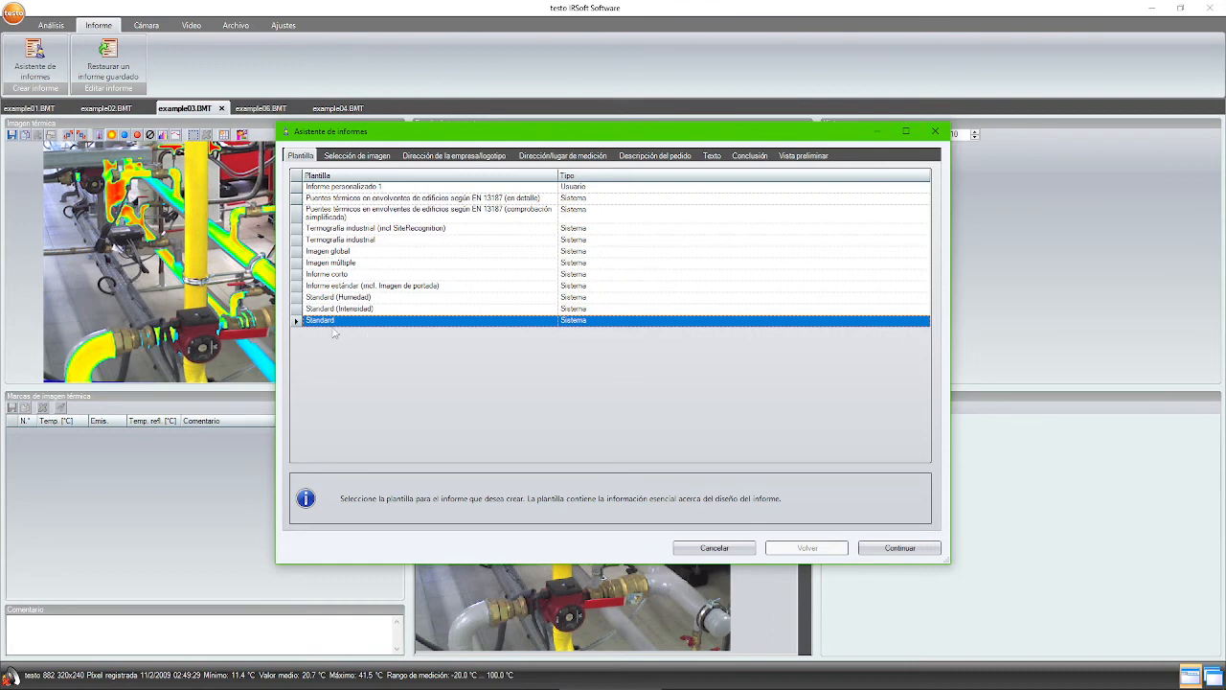
pyautogui.click(885, 550)
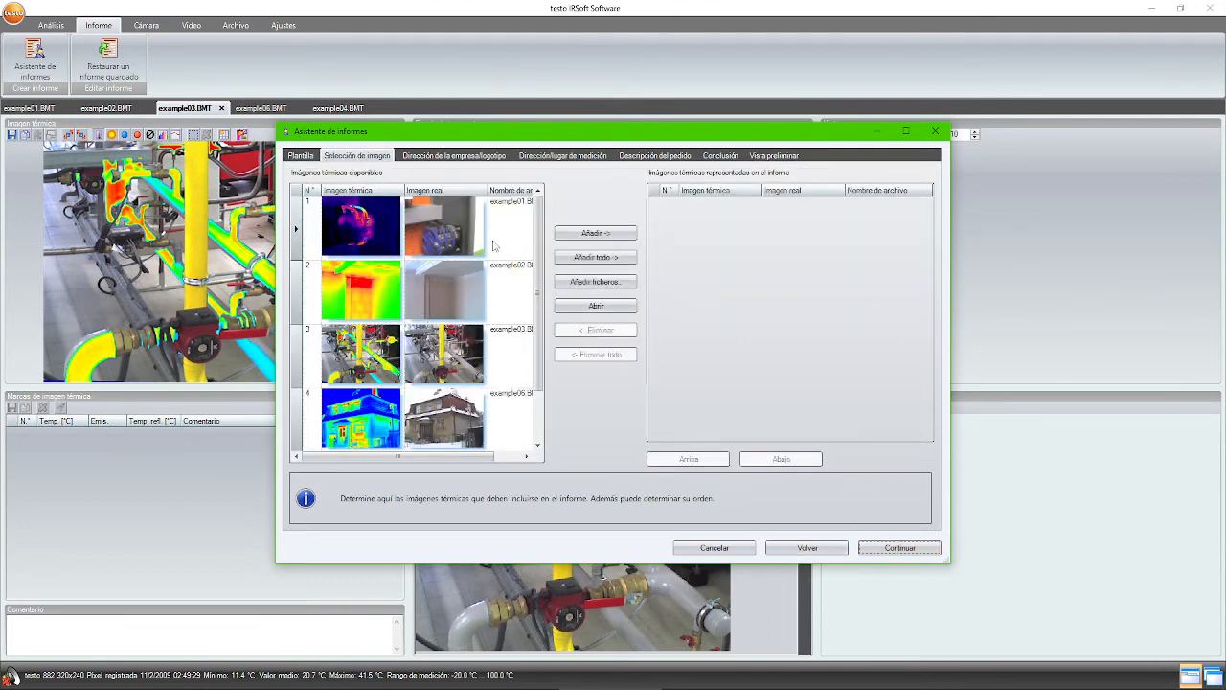
# - Add example01, example03 and example02 to the report's image list
pyautogui.click(443, 234)
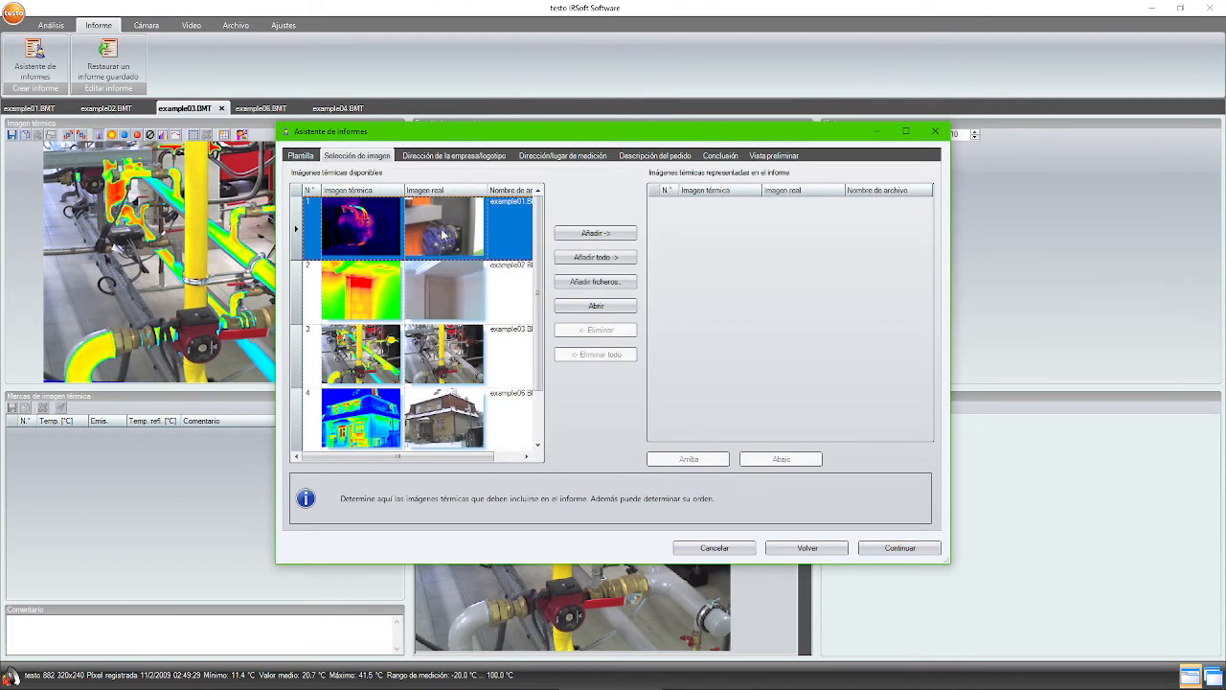
pyautogui.click(603, 234)
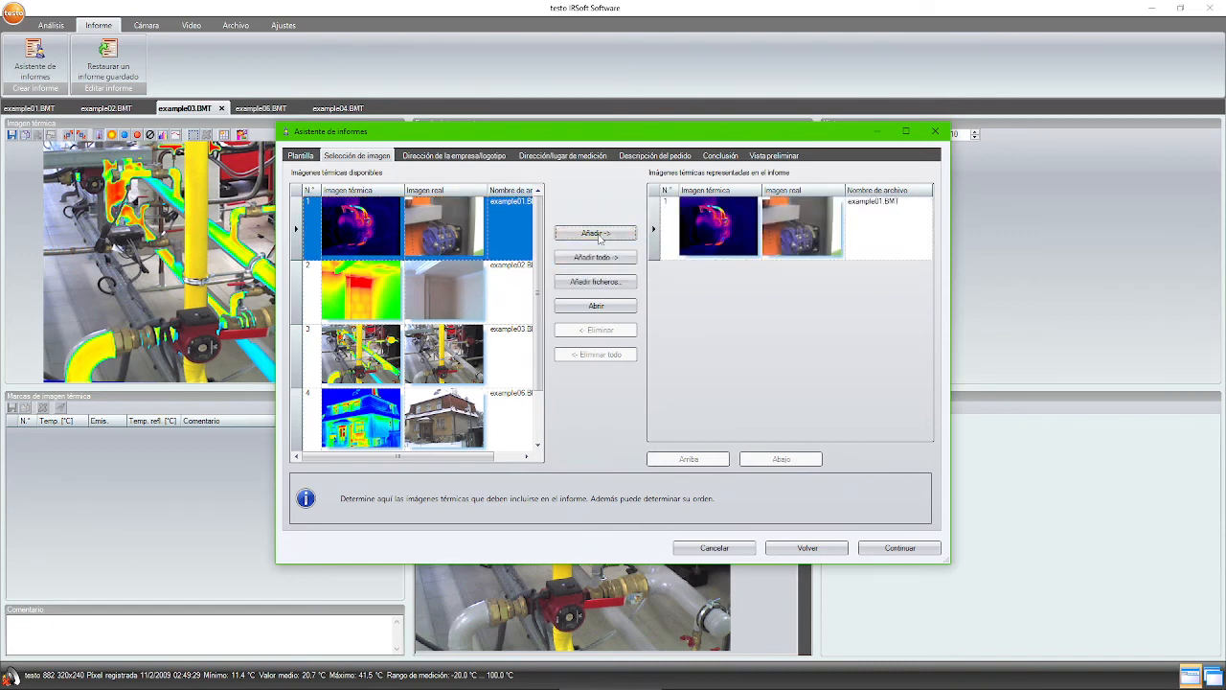
pyautogui.click(395, 340)
pyautogui.click(599, 234)
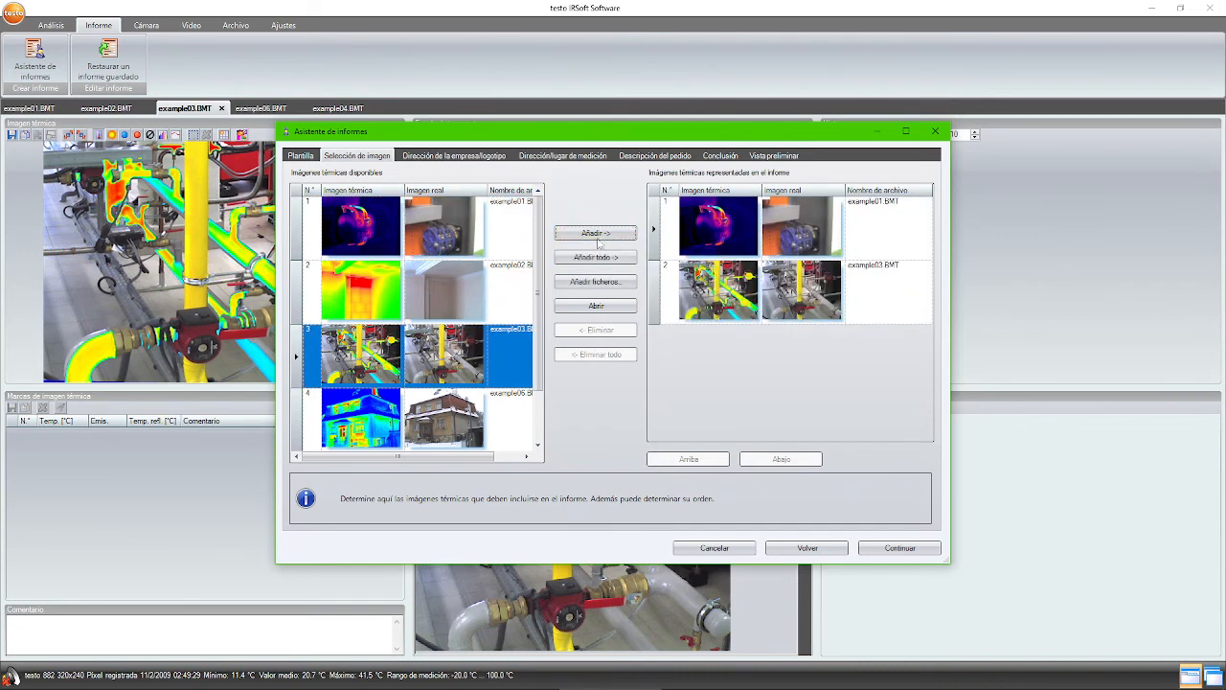
pyautogui.click(445, 280)
pyautogui.click(599, 233)
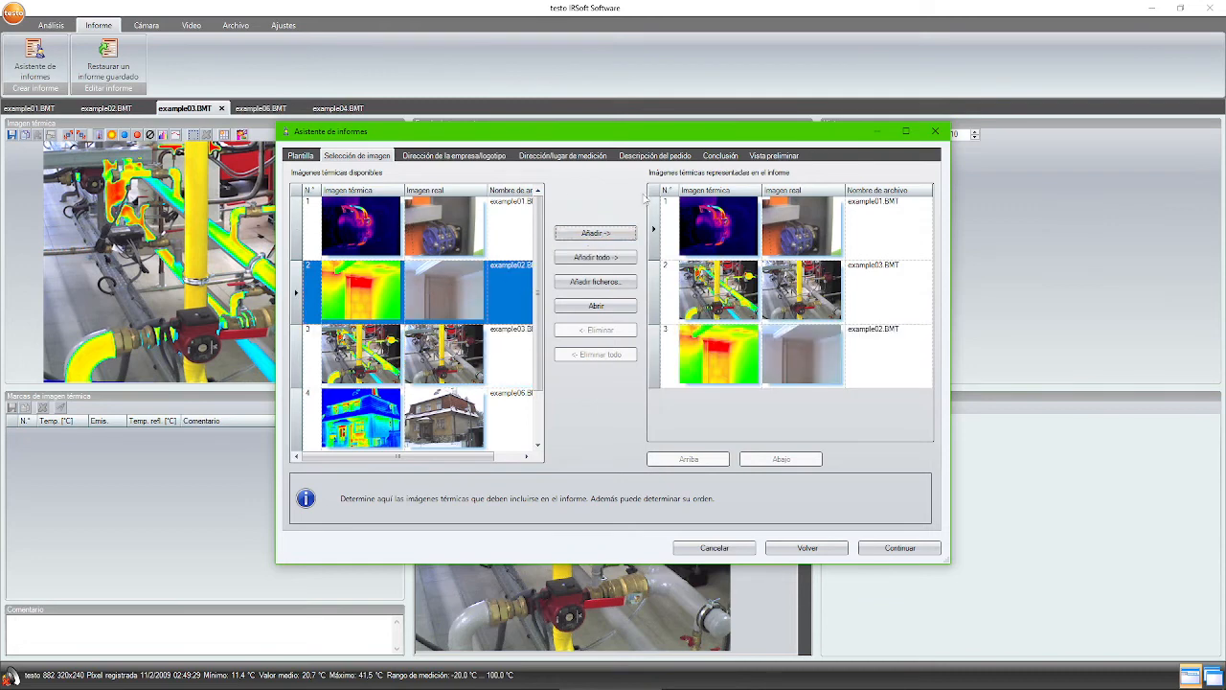
# - Move example03 to the end of the list and continue to company details
pyautogui.click(696, 236)
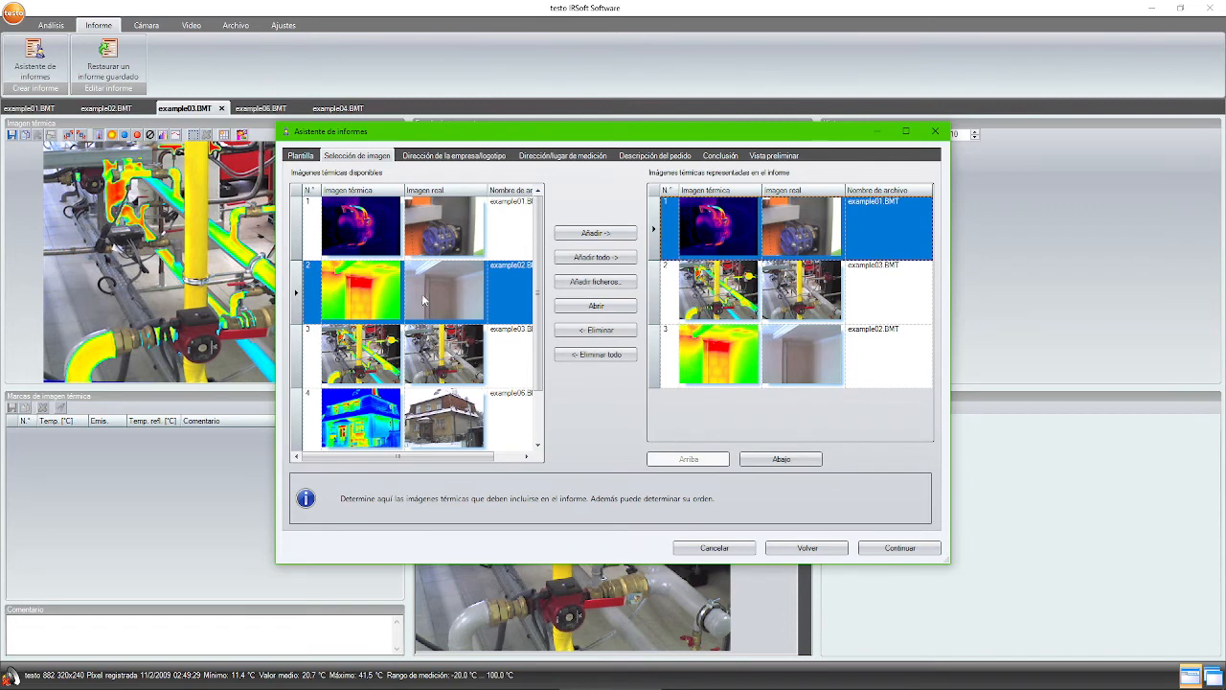
pyautogui.click(715, 316)
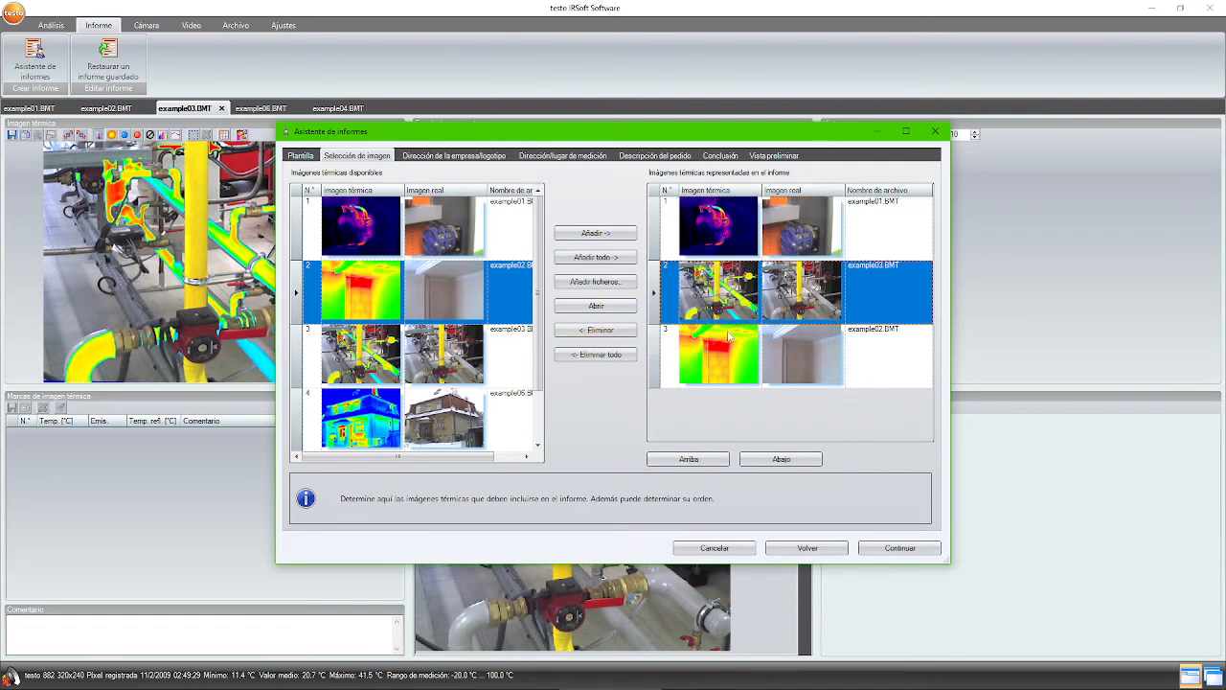
pyautogui.click(730, 350)
pyautogui.click(743, 301)
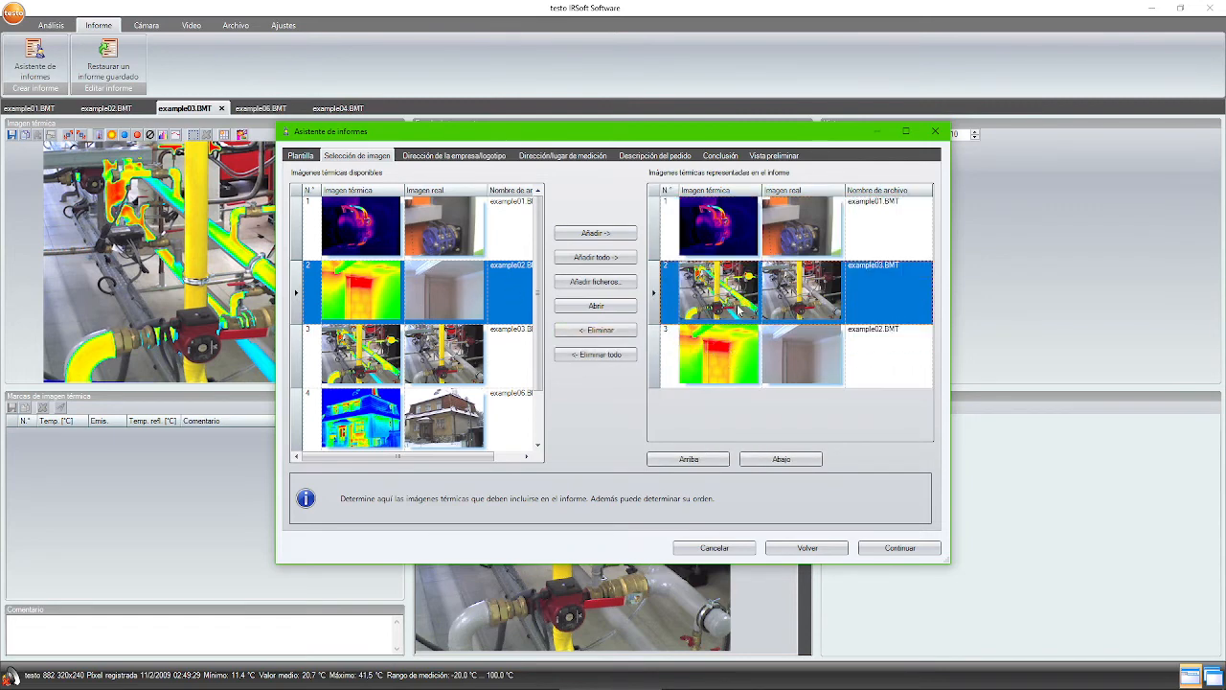
pyautogui.click(781, 460)
pyautogui.click(709, 462)
pyautogui.click(771, 462)
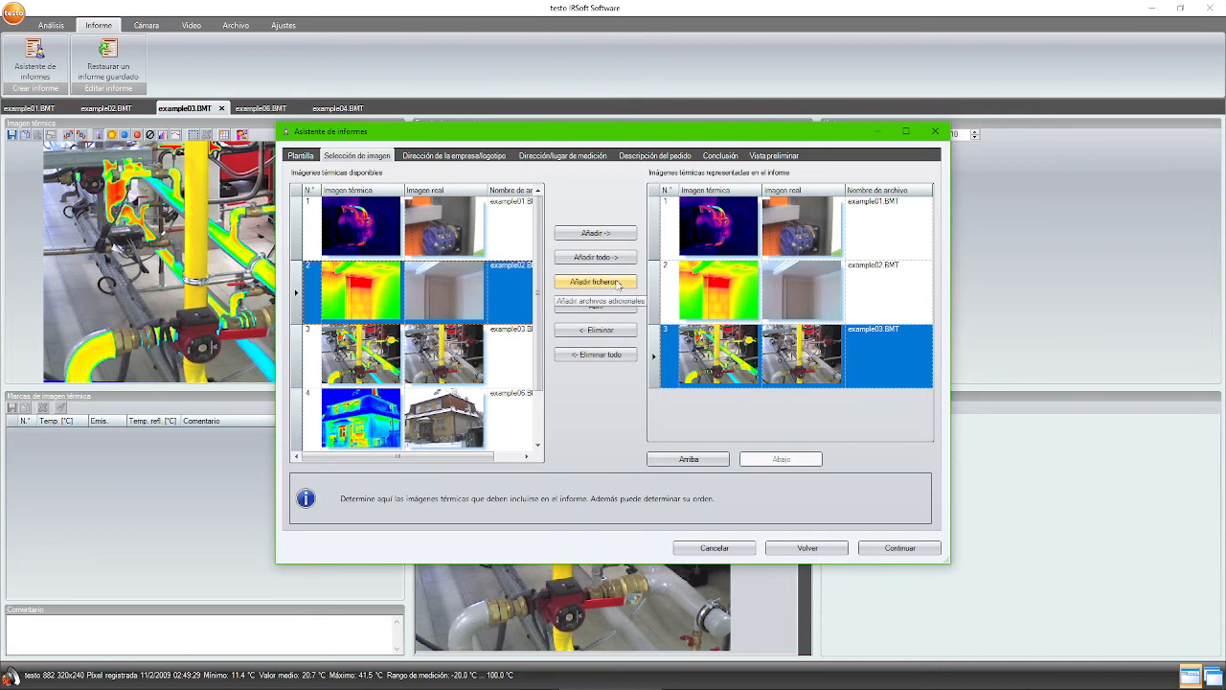
pyautogui.click(900, 548)
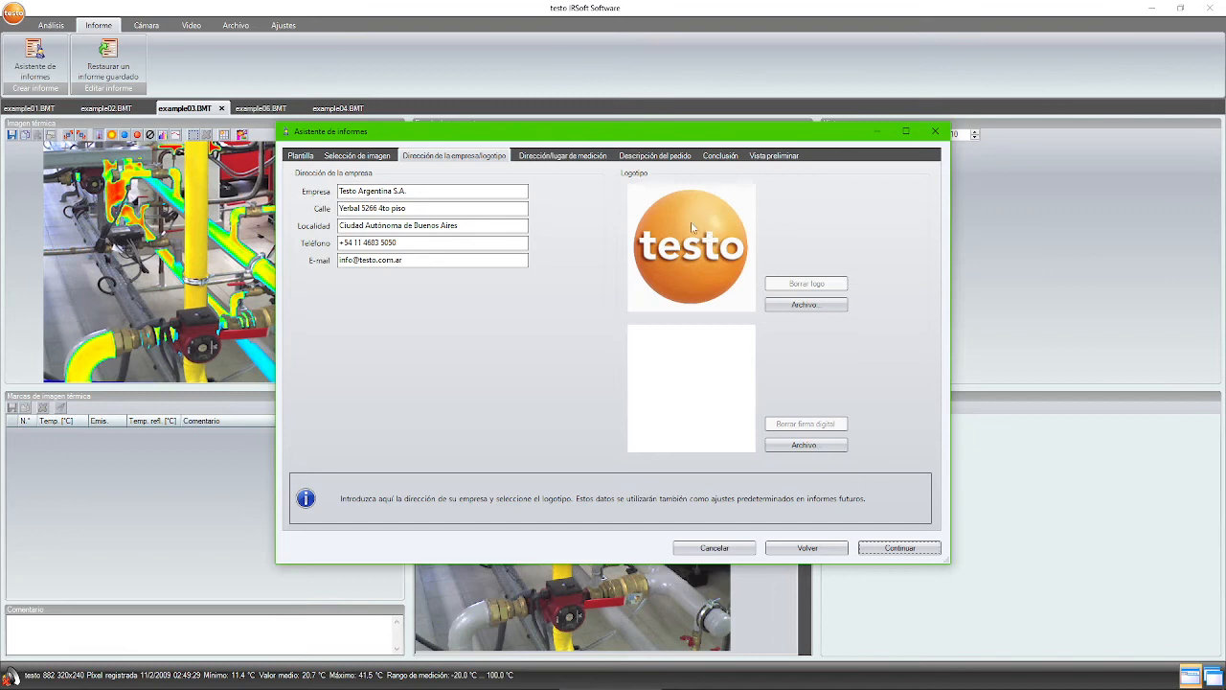
# - Pass the company and client/location pages unchanged to reach the order description
pyautogui.click(906, 549)
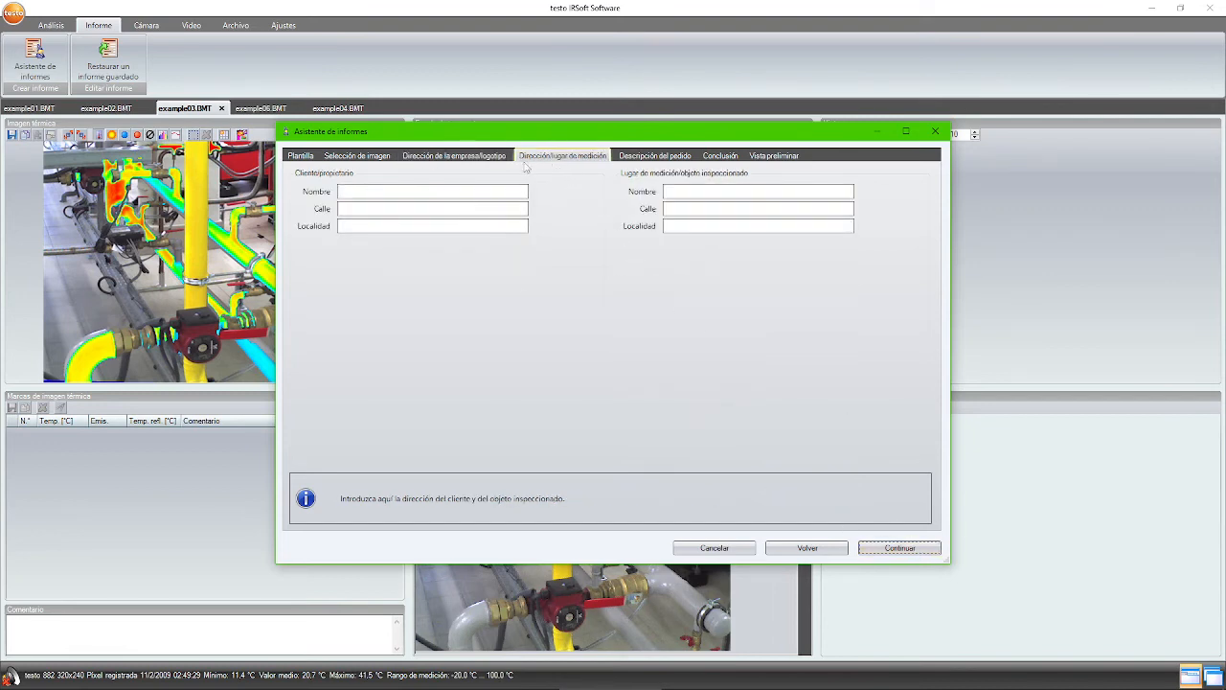
pyautogui.click(349, 189)
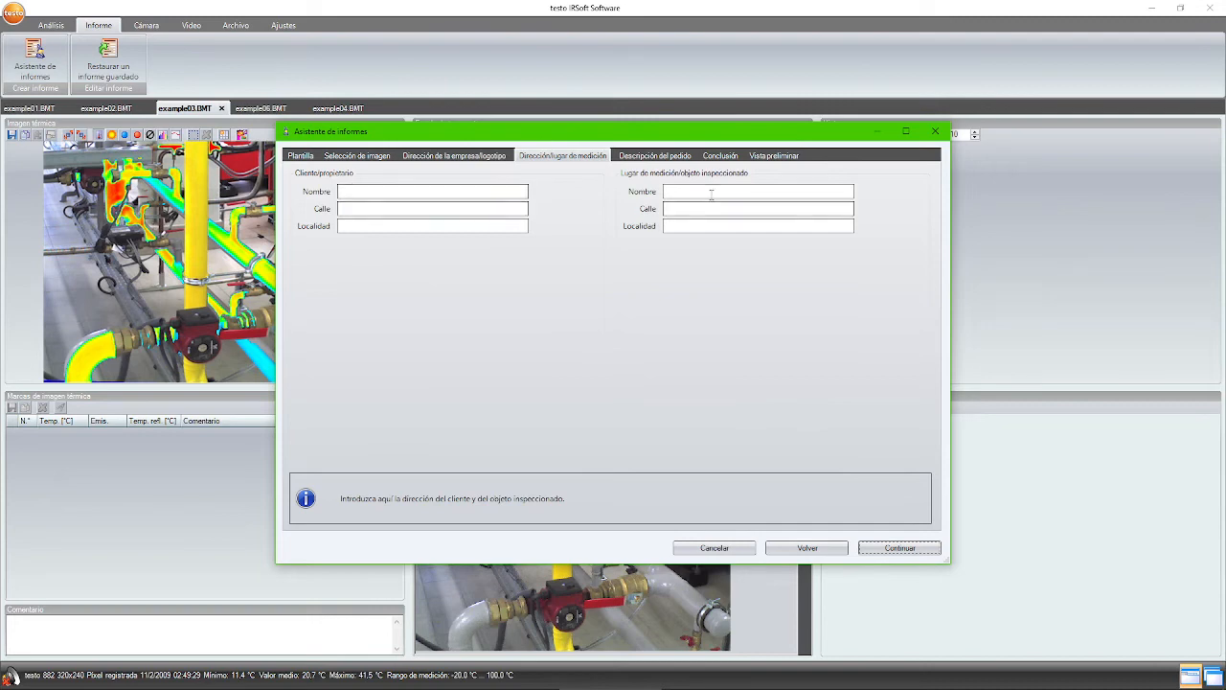
pyautogui.click(921, 551)
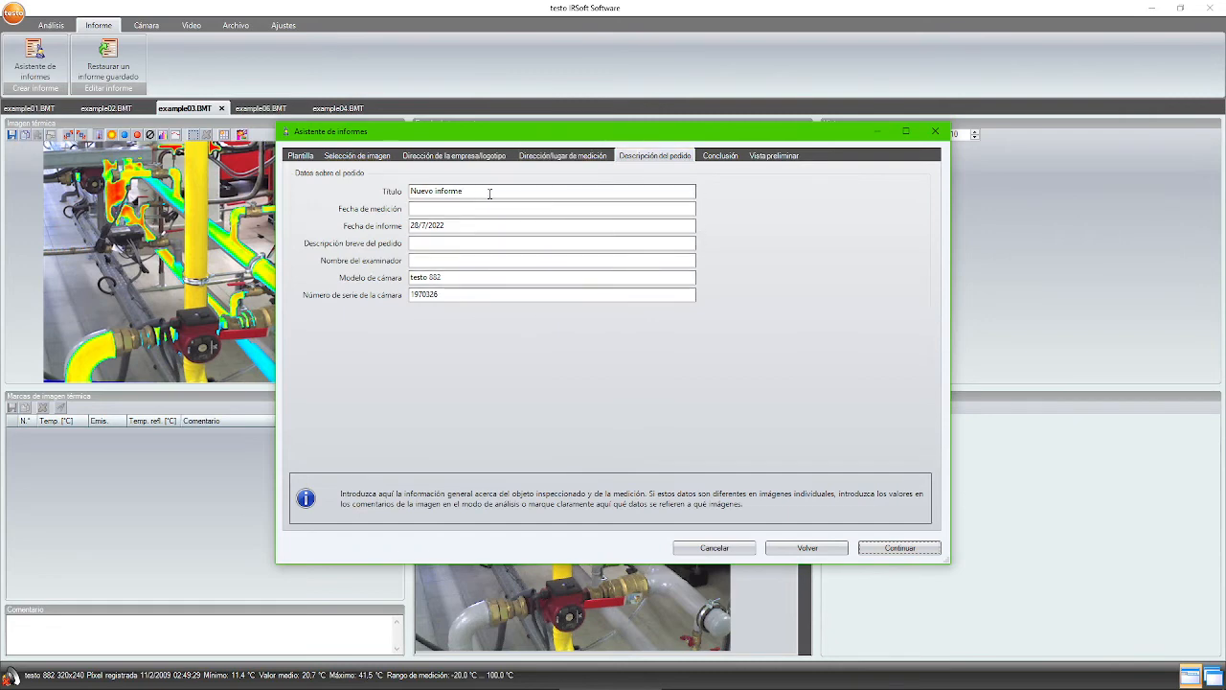
# - Review the order fields: title Nuevo informe, date 28/7/2022, camera testo 882, examiner
pyautogui.moveTo(490, 195); pyautogui.dragTo(366, 194)
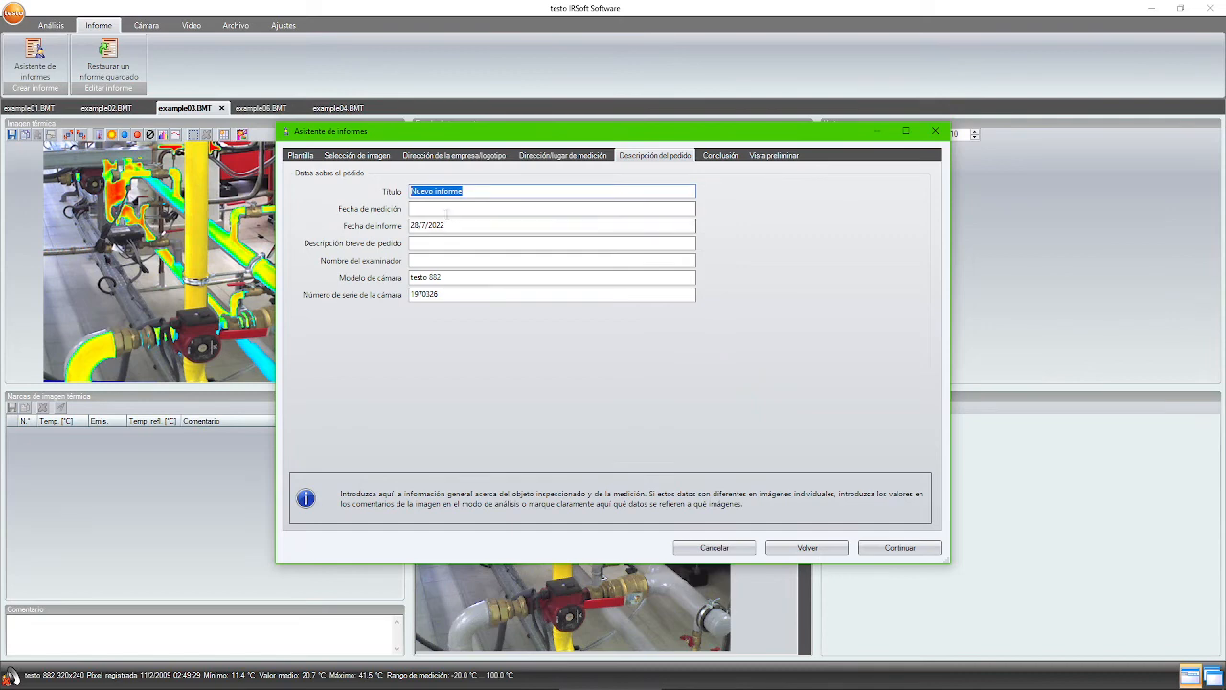
pyautogui.moveTo(452, 225); pyautogui.dragTo(366, 233)
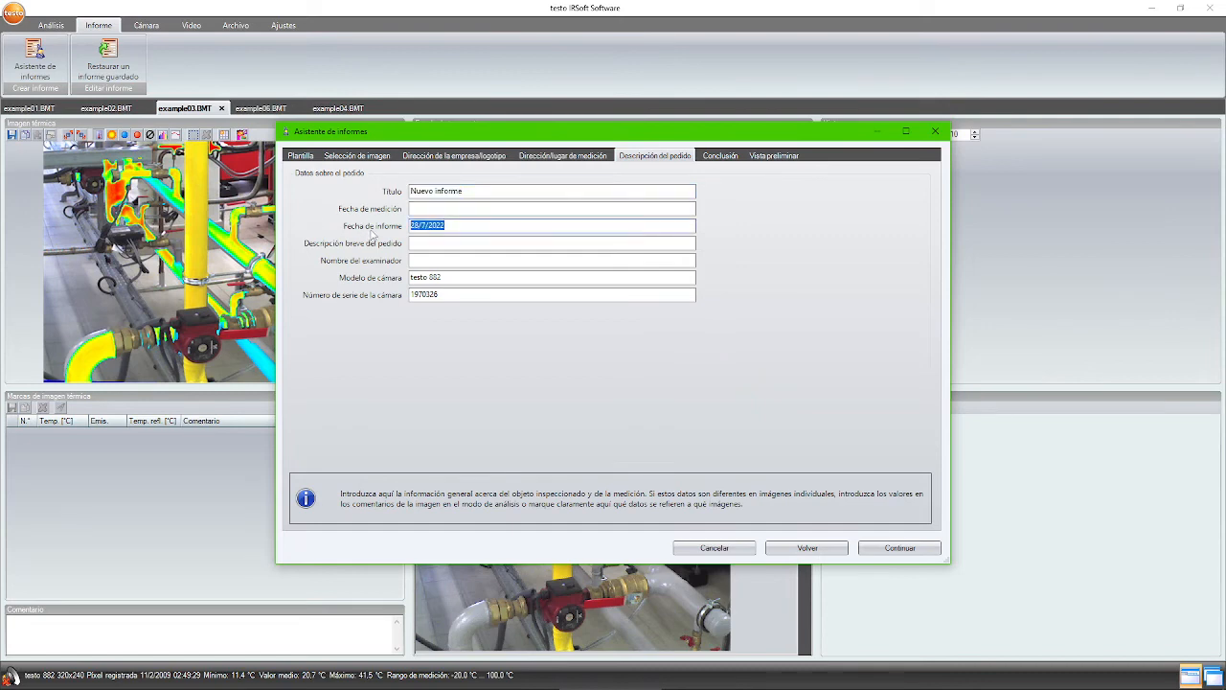
pyautogui.moveTo(447, 277); pyautogui.dragTo(394, 297)
pyautogui.click(438, 296)
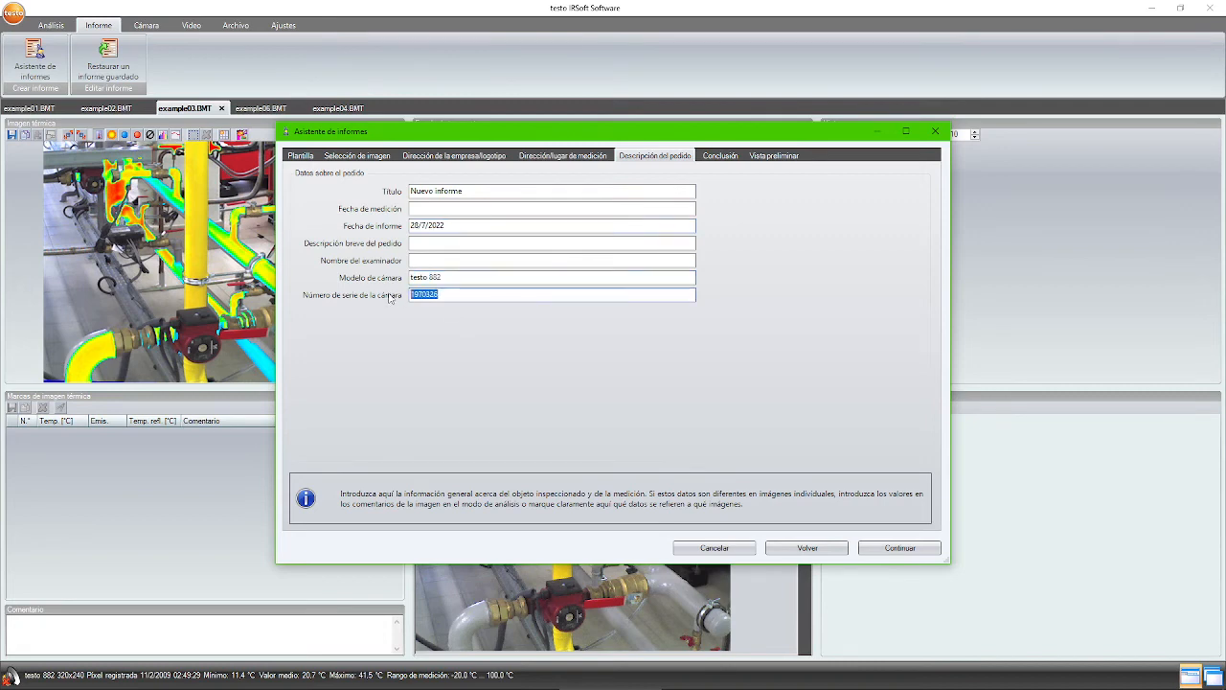
pyautogui.click(465, 262)
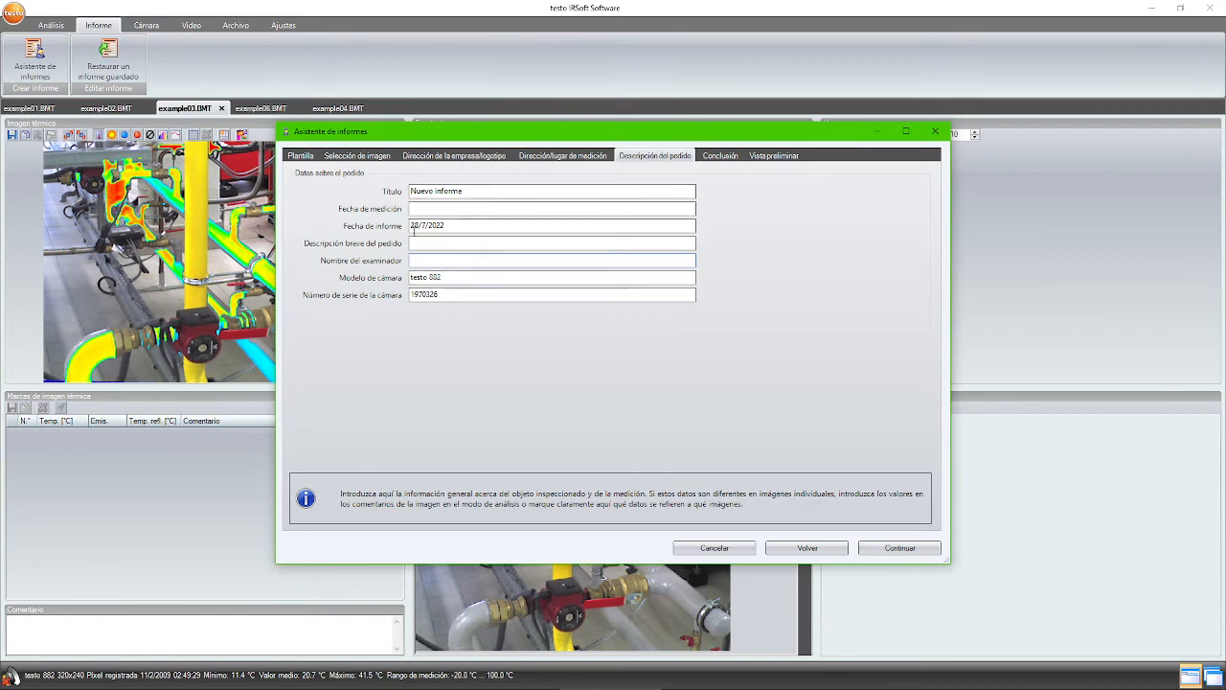
# - Go back to the company/logo step, then forward to the Conclusión step
pyautogui.click(820, 550)
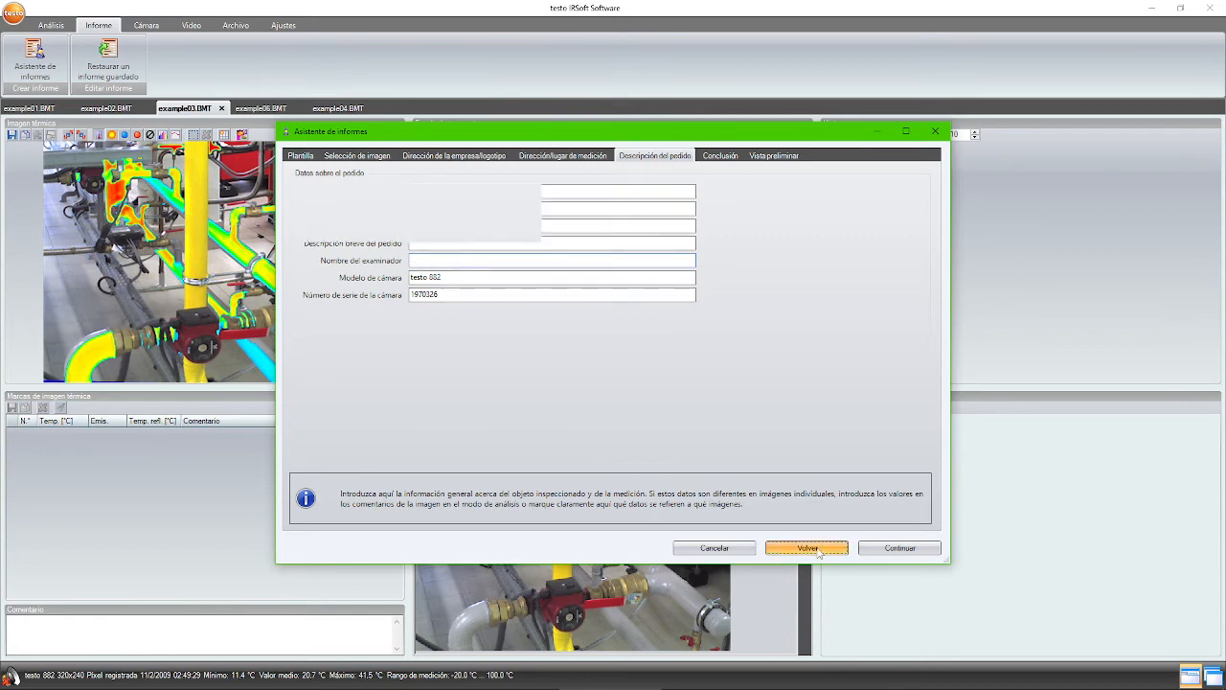
pyautogui.click(818, 550)
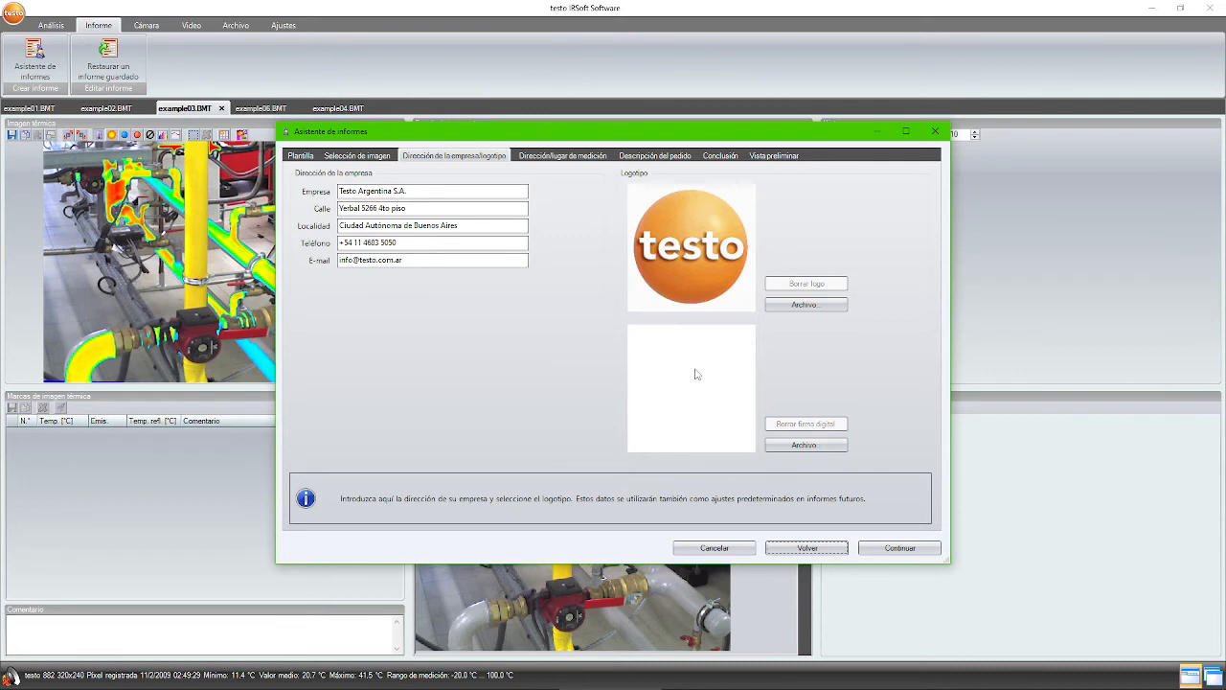
pyautogui.click(918, 549)
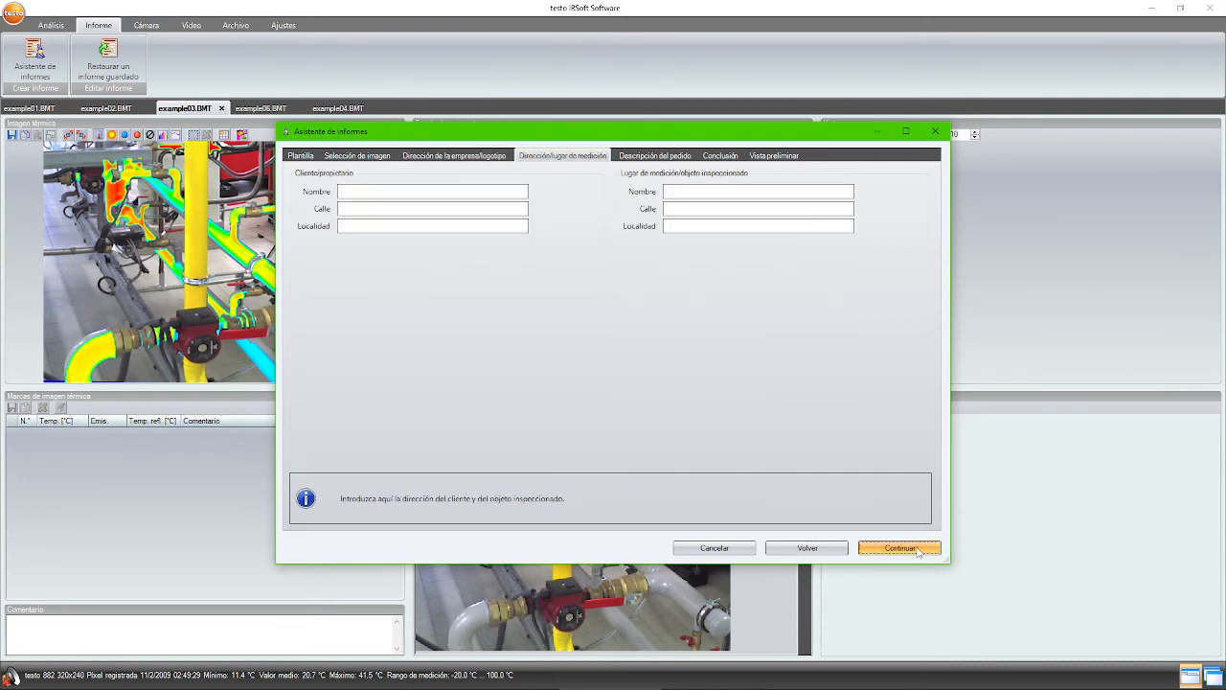
pyautogui.click(918, 549)
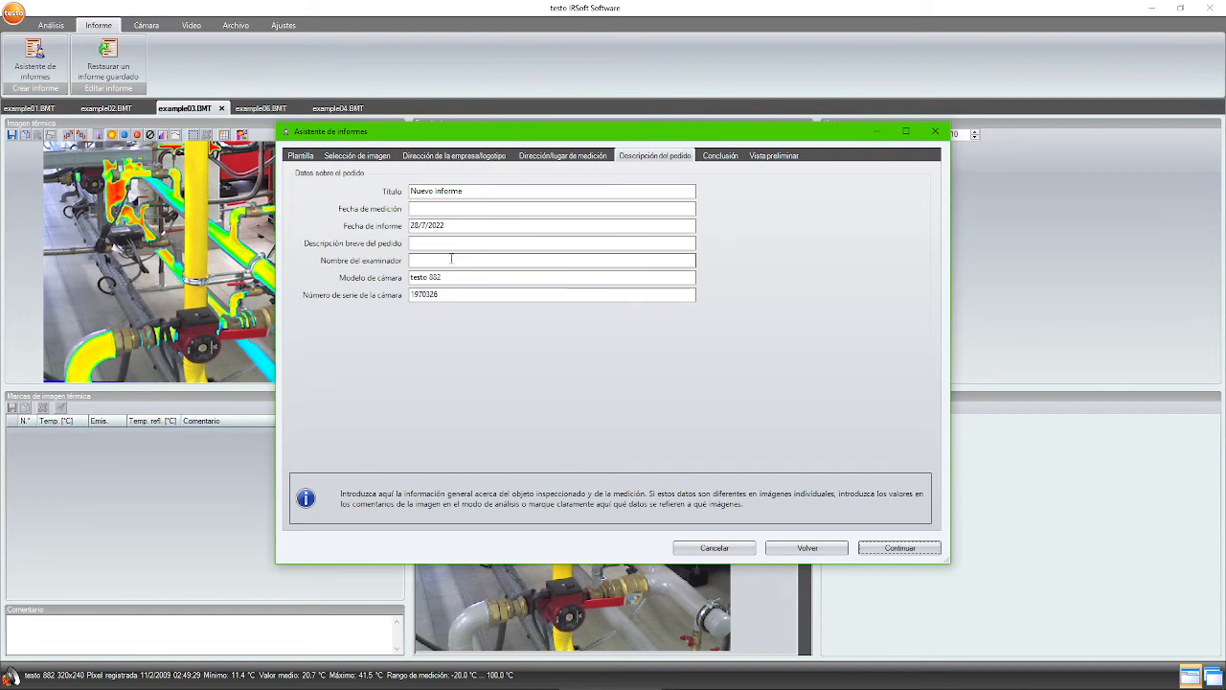
pyautogui.click(901, 548)
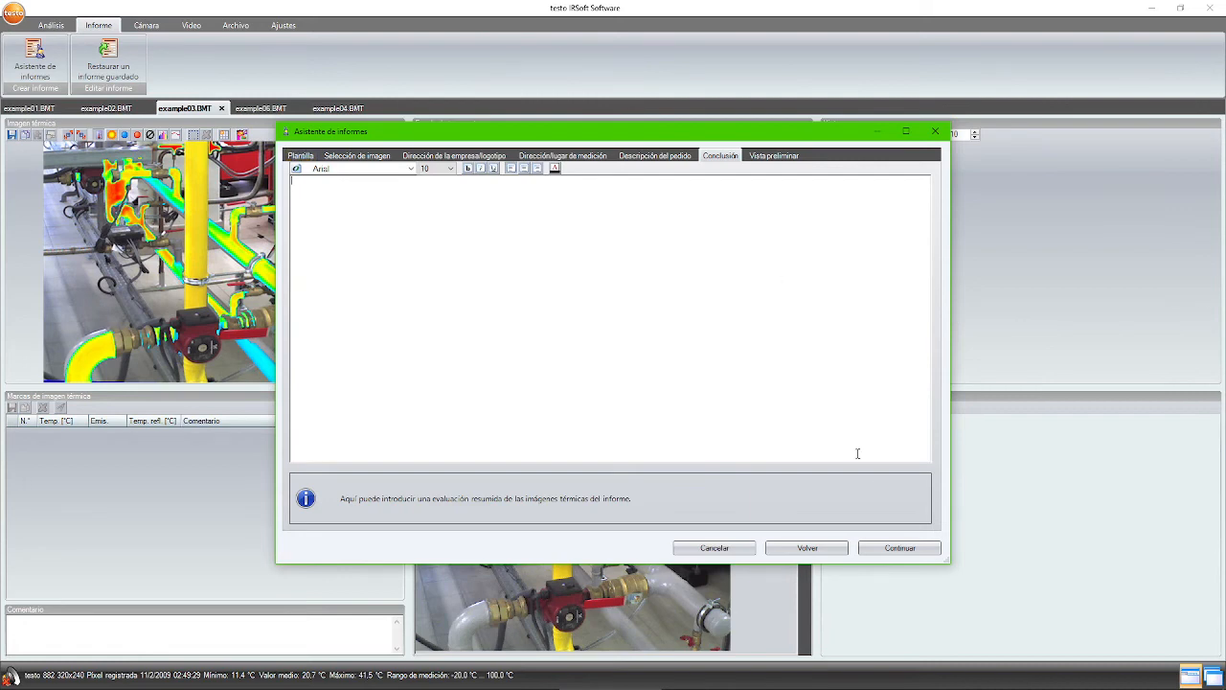
# - Continue from the empty Conclusión step to build the Nuevo informe preview
pyautogui.click(901, 547)
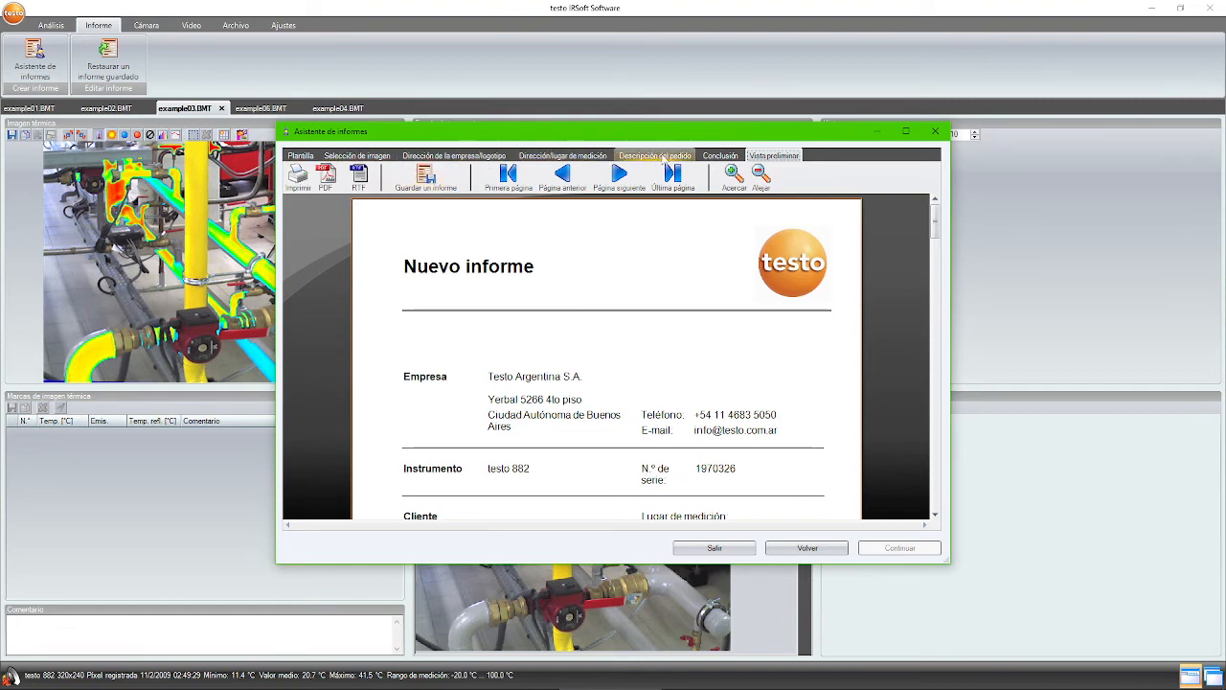
# - Save the report as Nuevo informe.tir in Examples, replacing the existing file
pyautogui.click(424, 175)
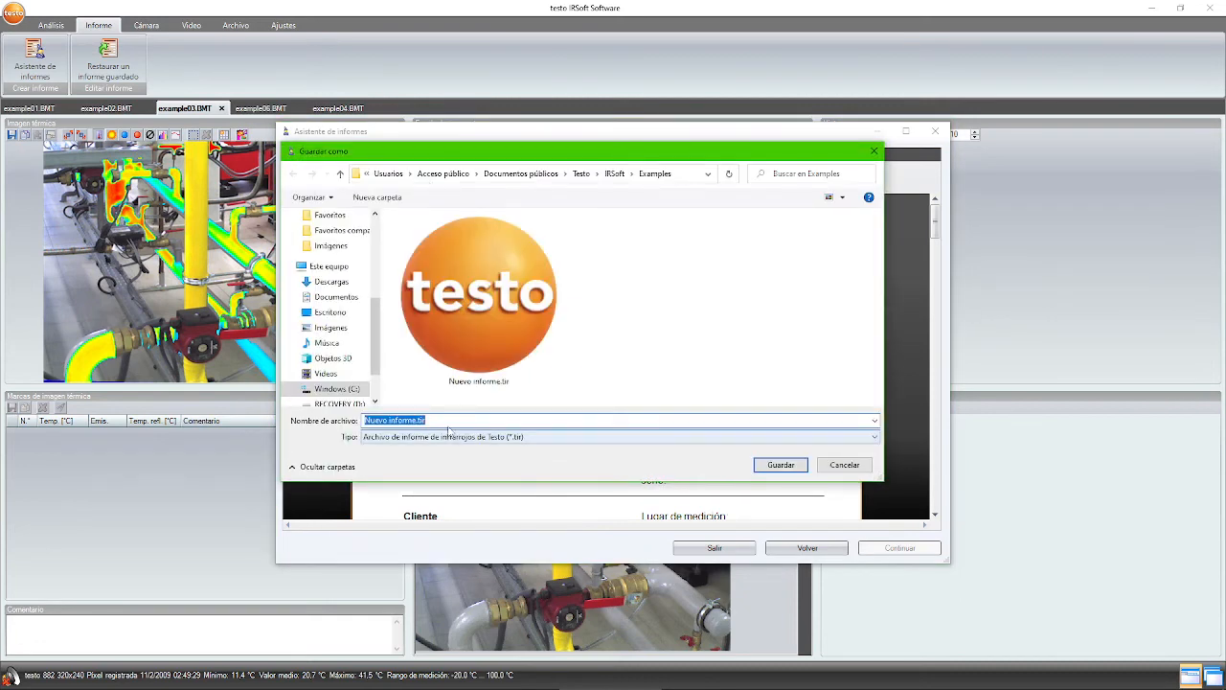
pyautogui.click(436, 421)
pyautogui.hotkey('ctrl', 'a')
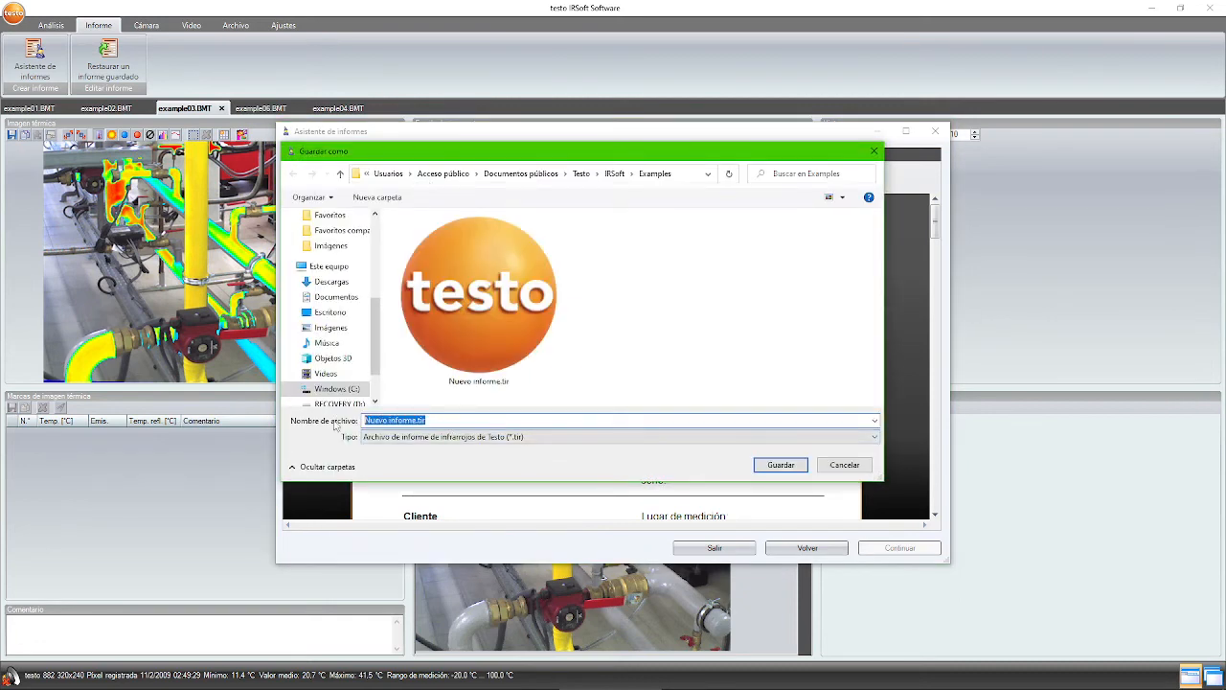
pyautogui.click(778, 465)
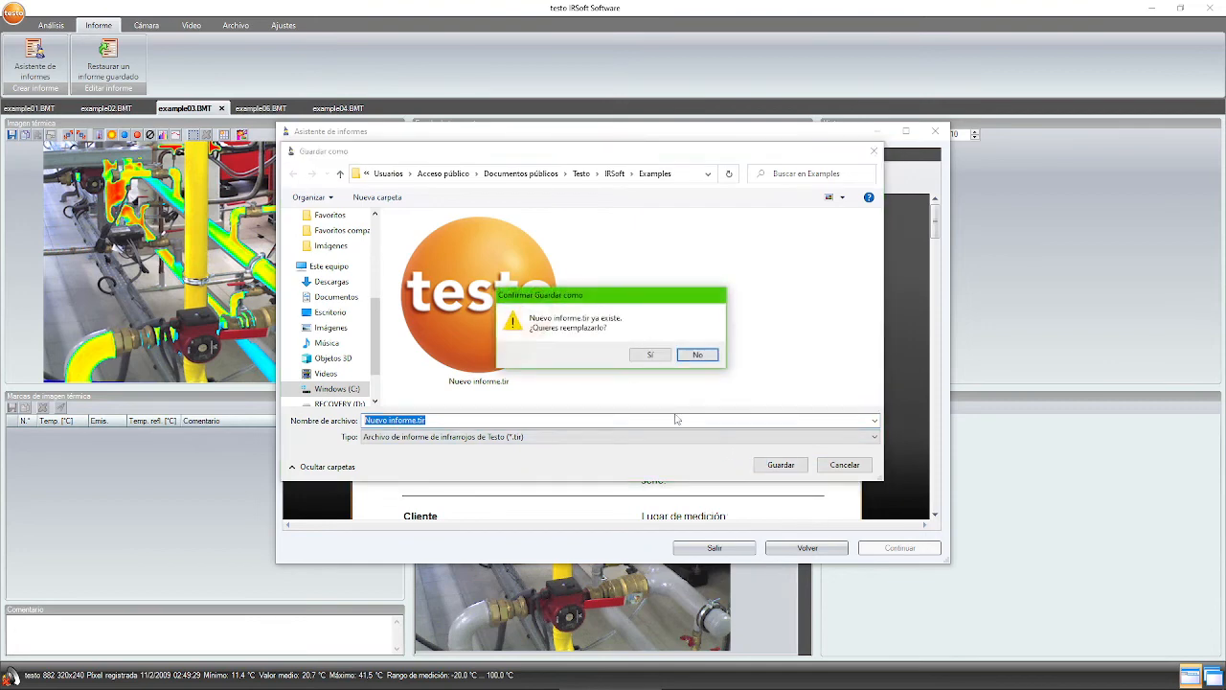
pyautogui.click(638, 354)
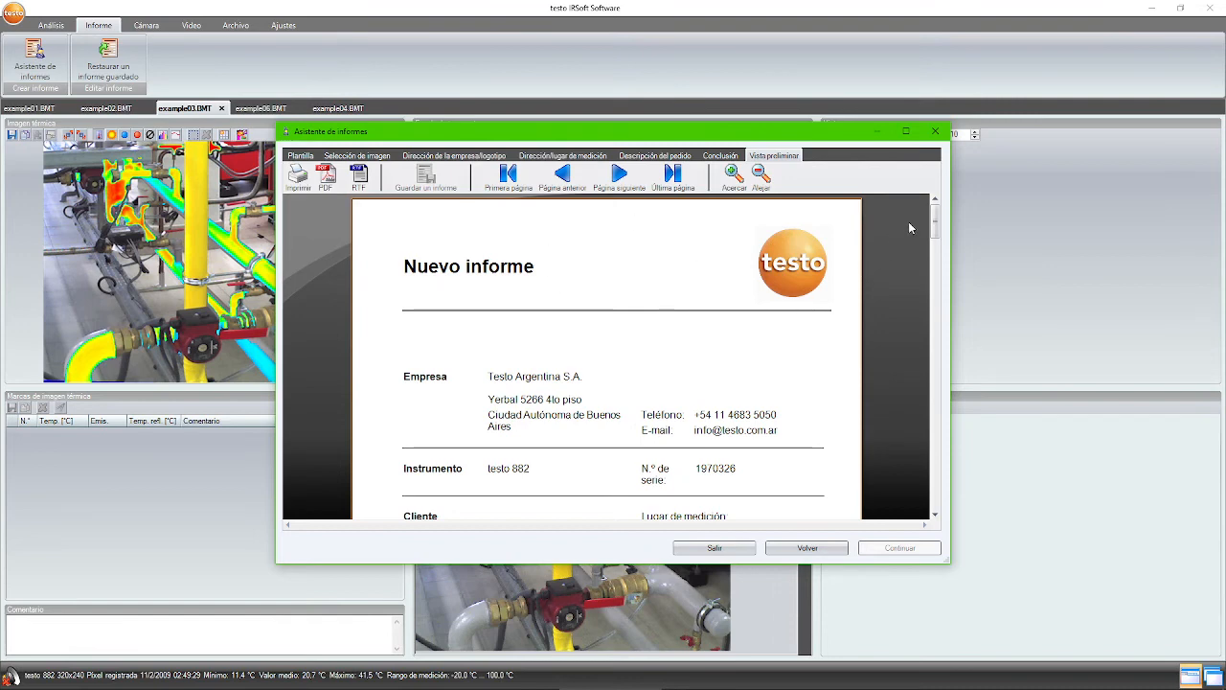
pyautogui.moveTo(937, 216); pyautogui.dragTo(941, 471)
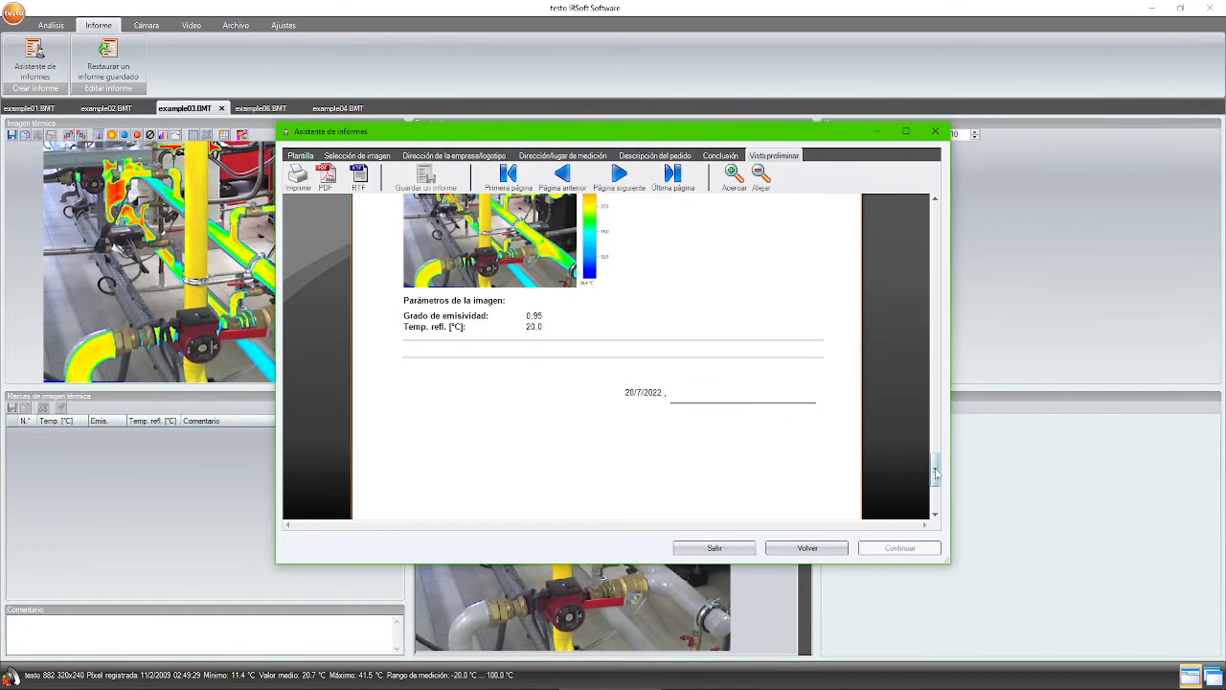
pyautogui.moveTo(936, 473); pyautogui.dragTo(941, 212)
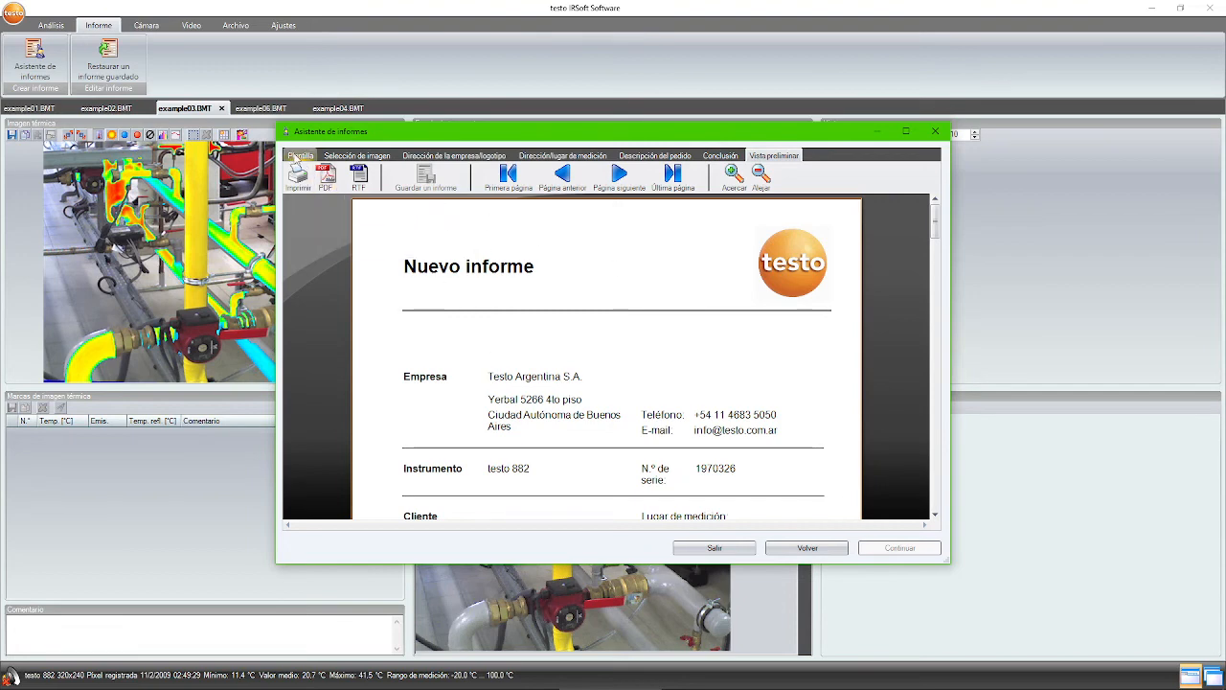
# - Switch to the Imagen global template, check its preview, then return to the template list
pyautogui.click(298, 155)
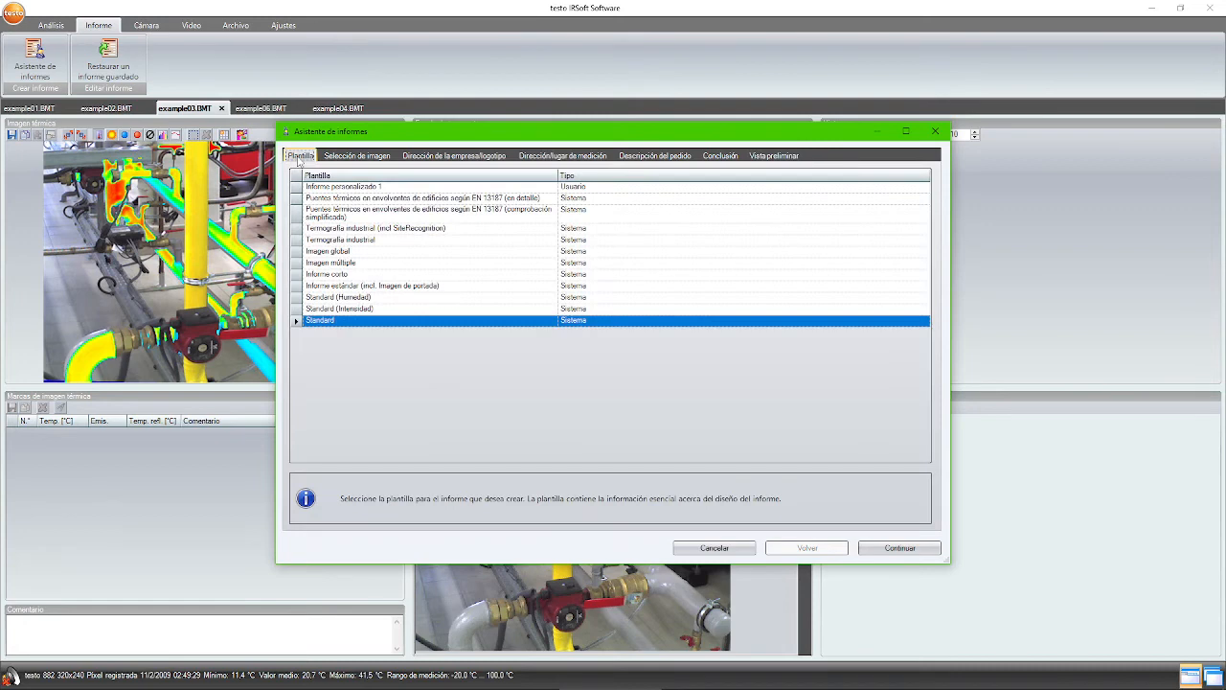
pyautogui.click(330, 251)
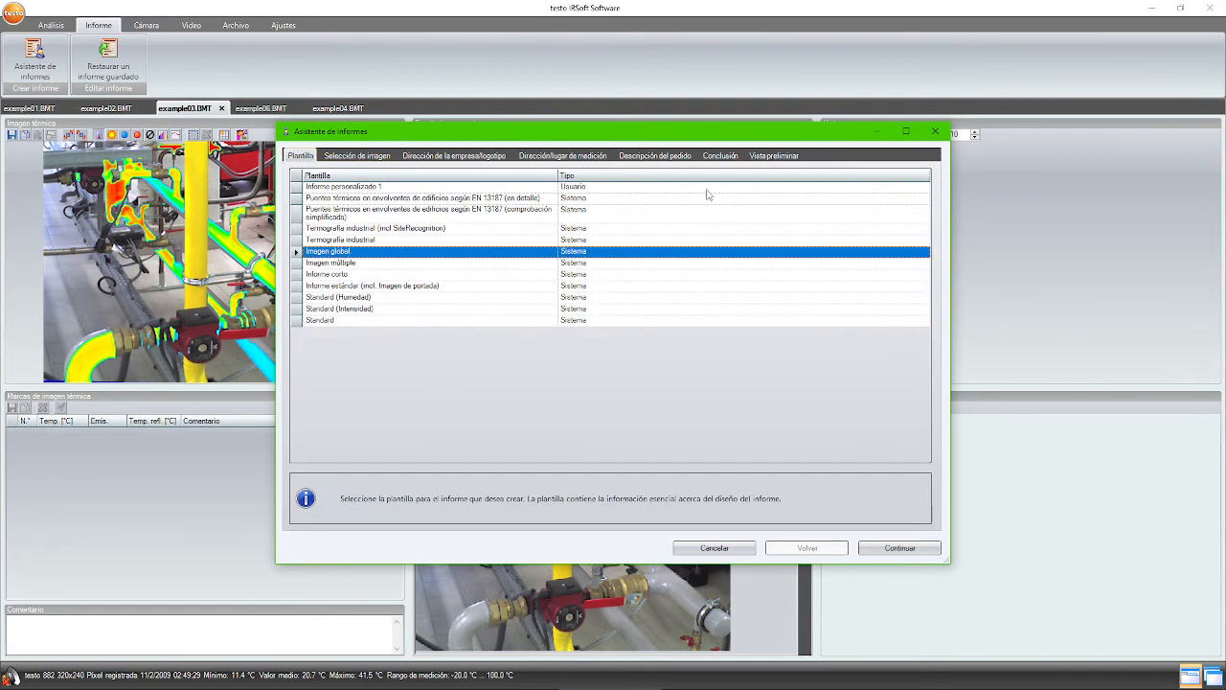
pyautogui.click(772, 156)
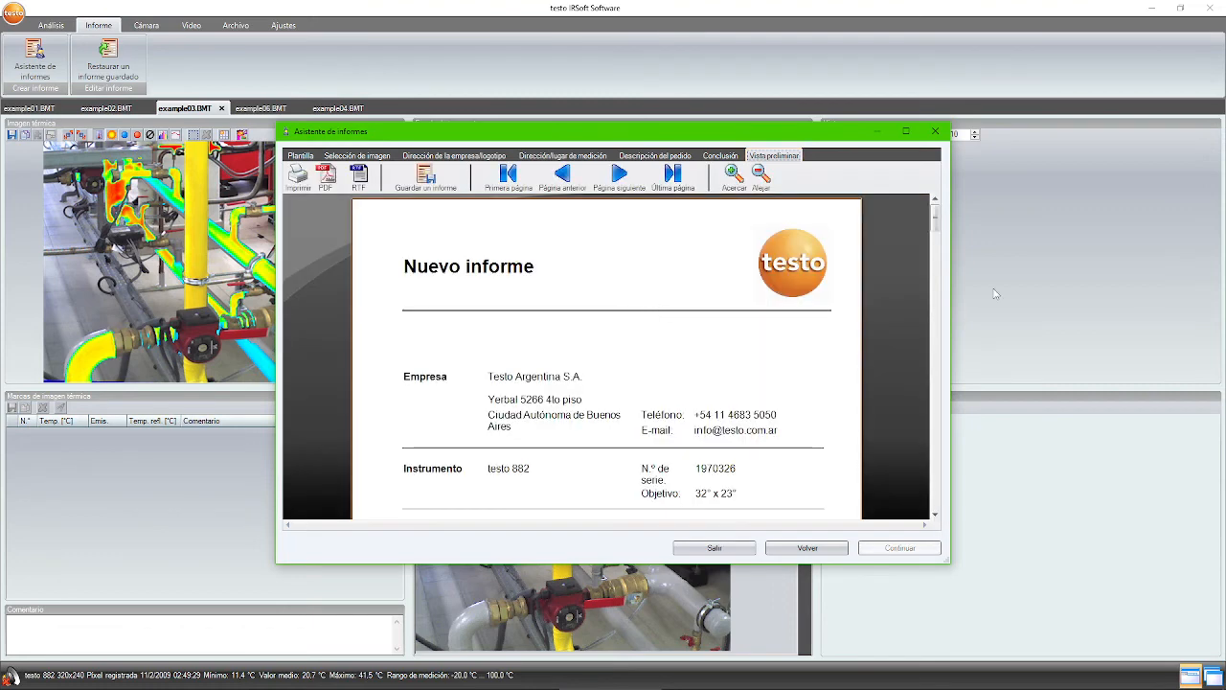
pyautogui.moveTo(937, 218)
pyautogui.mouseDown()
pyautogui.moveTo(951, 374)
pyautogui.moveTo(939, 368)
pyautogui.moveTo(936, 481)
pyautogui.moveTo(936, 307)
pyautogui.moveTo(921, 232)
pyautogui.moveTo(940, 212)
pyautogui.mouseUp()
pyautogui.click(299, 156)
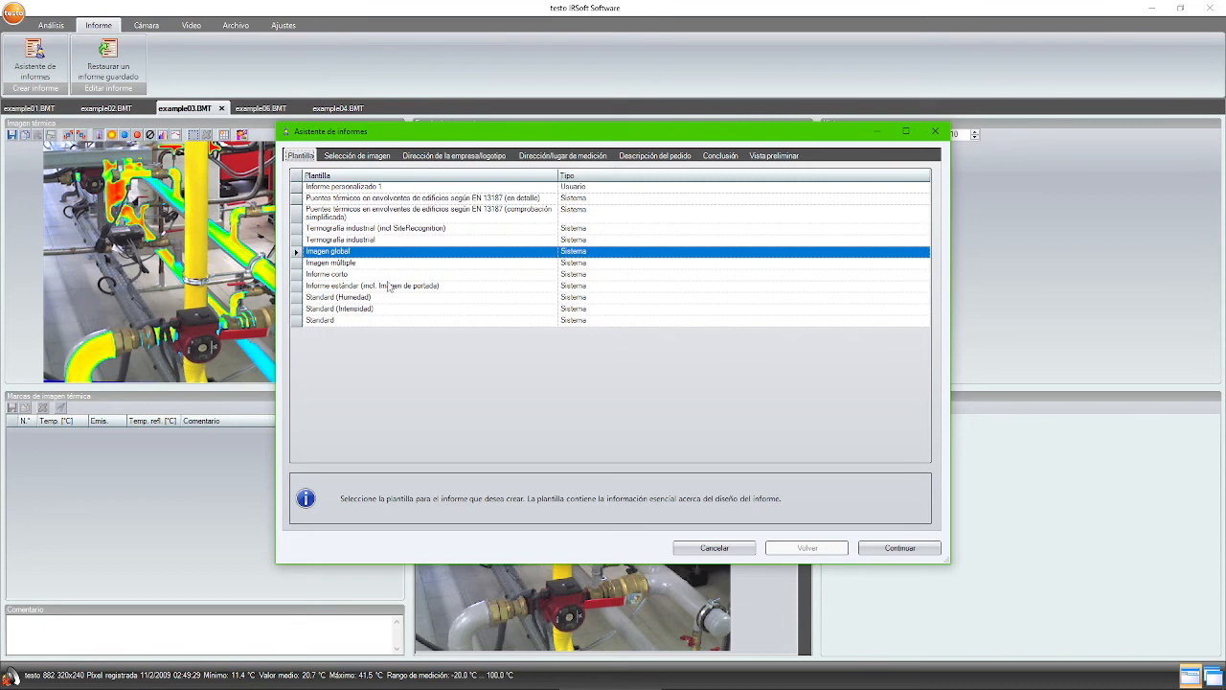
# - Select Informe corto and scroll through its two-page preview of example01–03
pyautogui.click(350, 276)
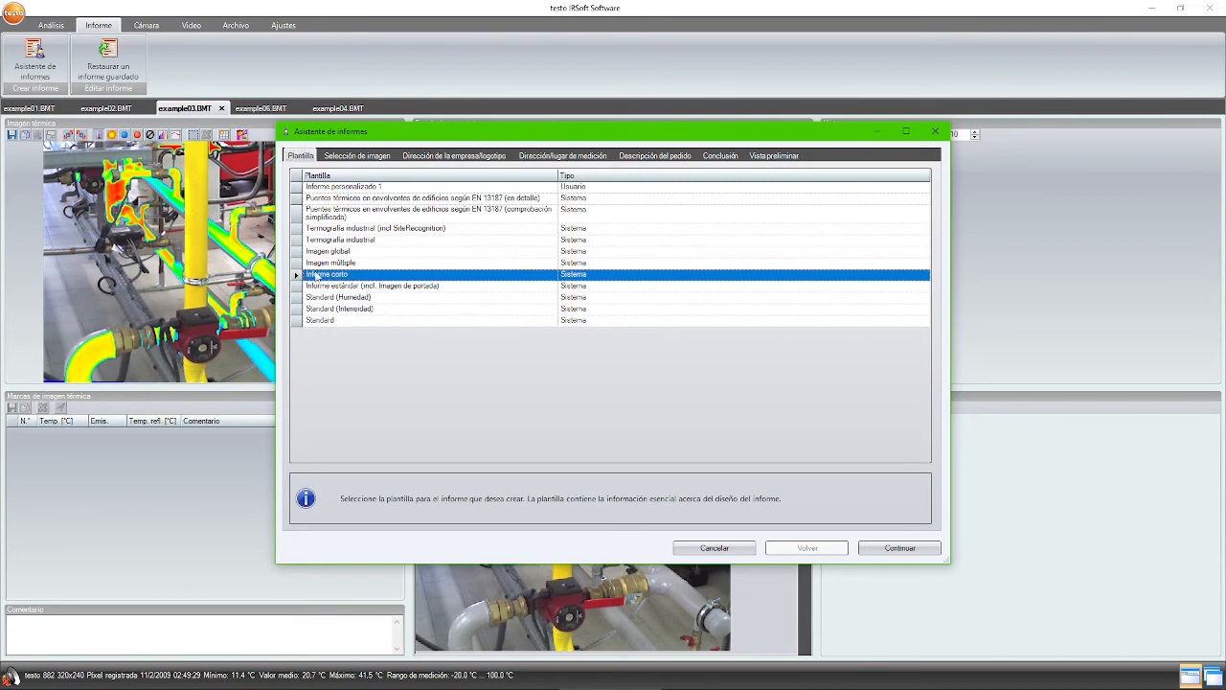
pyautogui.click(772, 156)
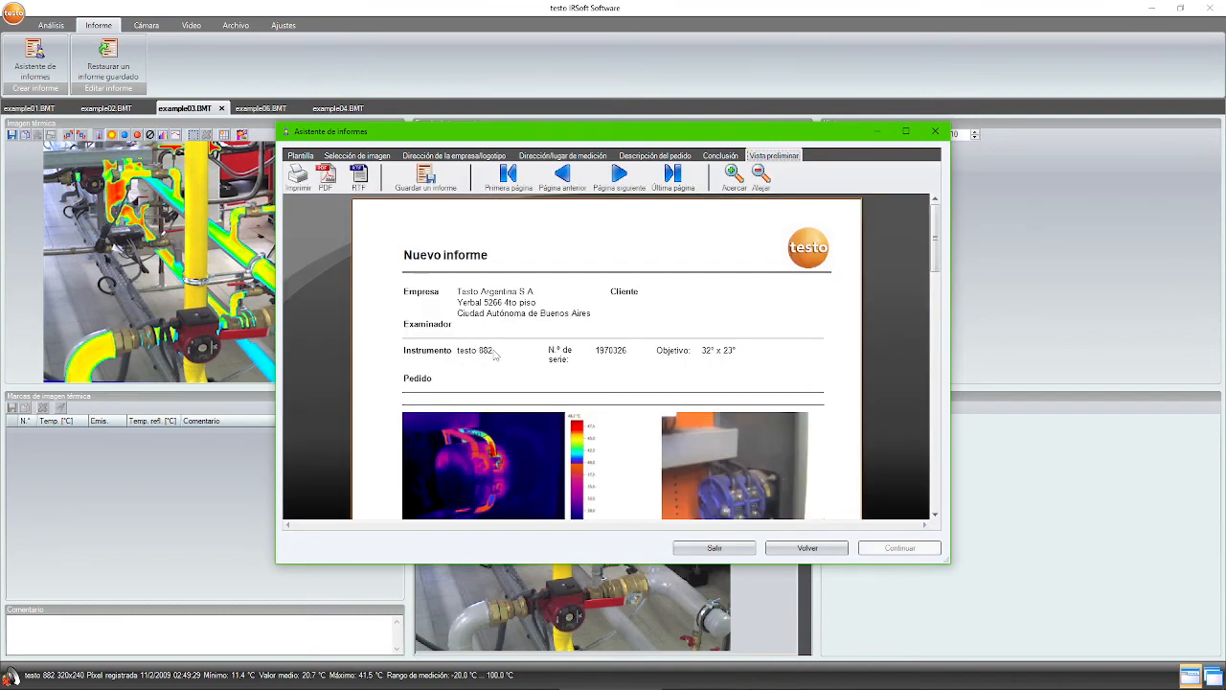
pyautogui.moveTo(937, 236); pyautogui.dragTo(935, 436)
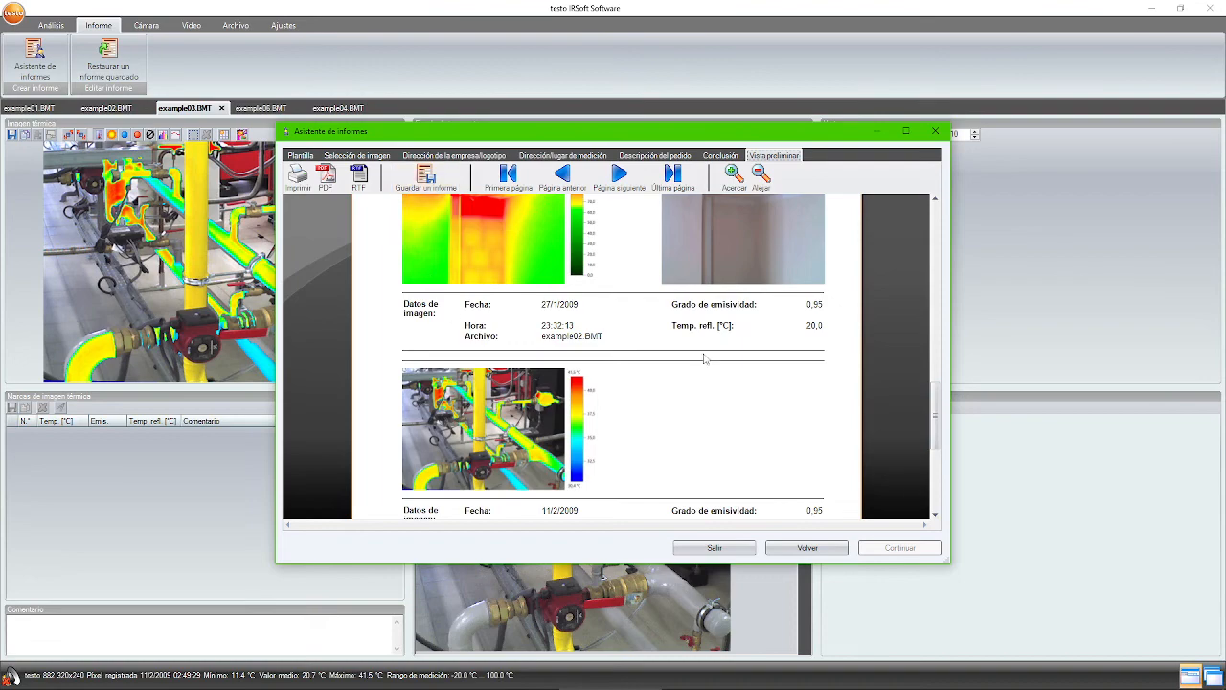
pyautogui.moveTo(935, 416); pyautogui.dragTo(936, 217)
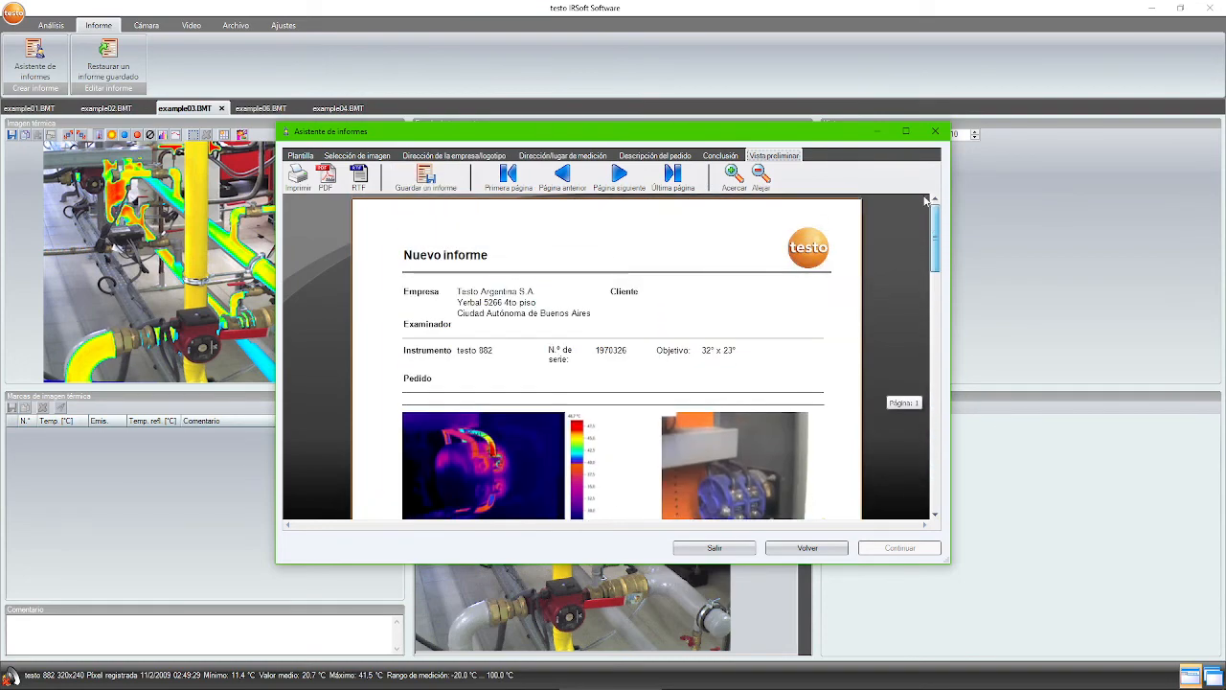
# - Inspect the simplified EN 13187 template's ambient conditions step, then choose Termografía industrial
pyautogui.click(302, 155)
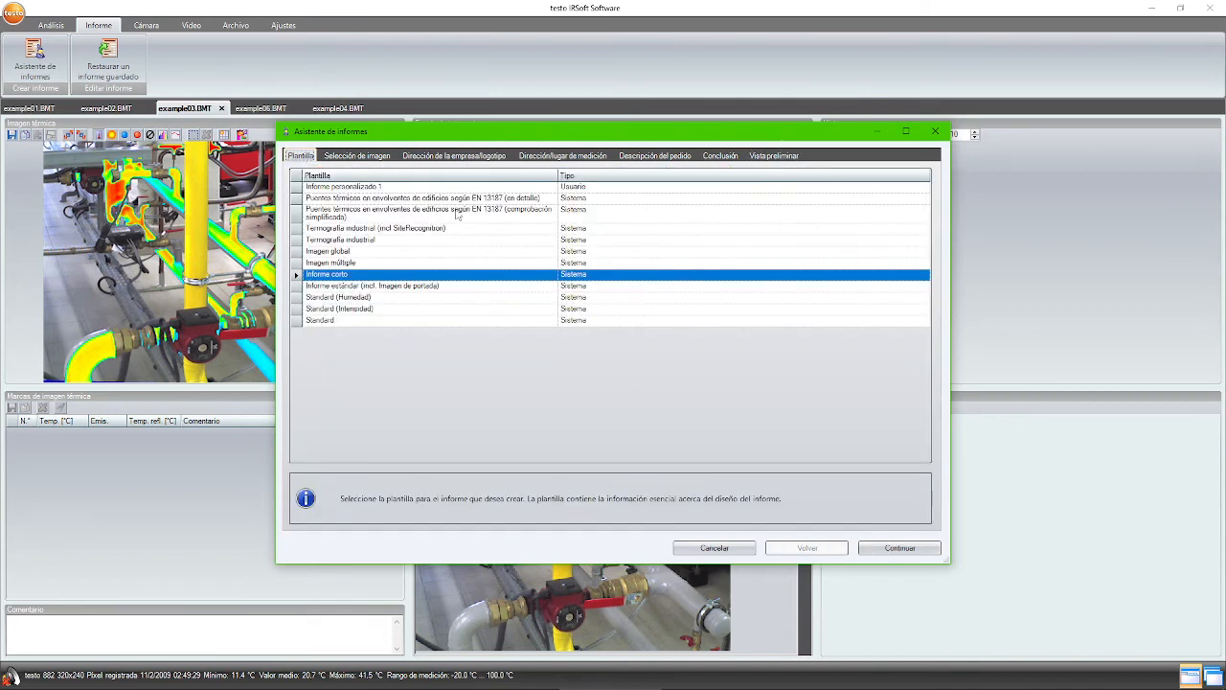
pyautogui.click(372, 214)
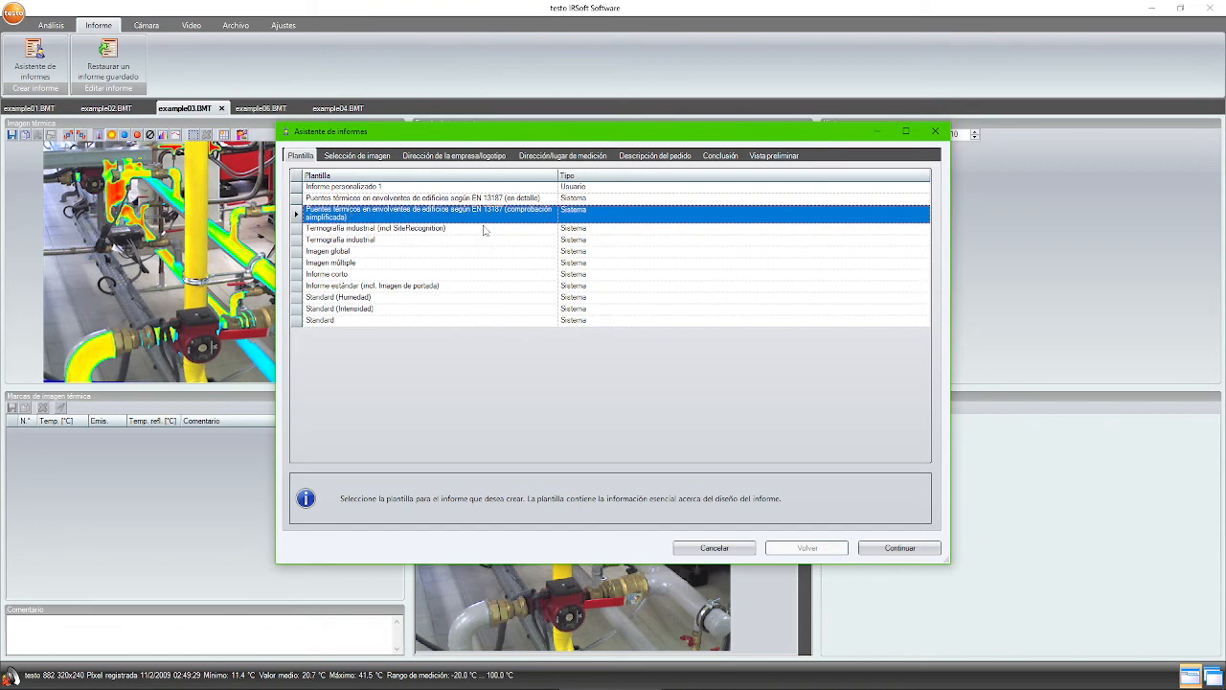
pyautogui.click(915, 553)
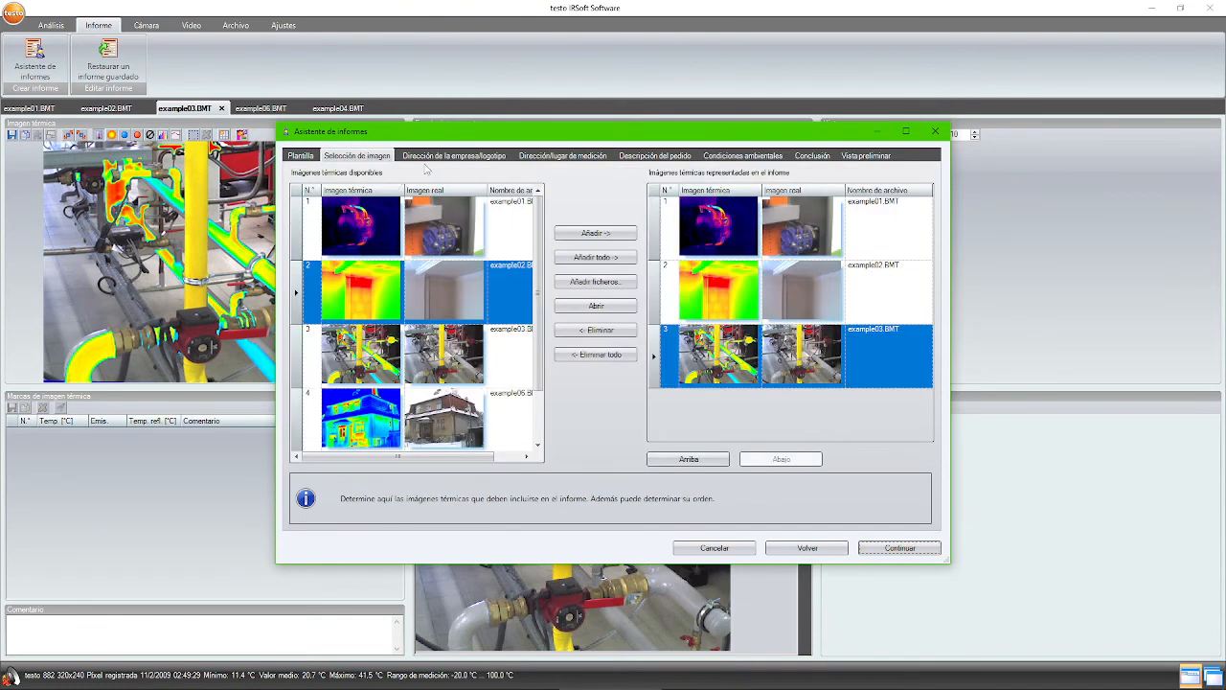
pyautogui.click(737, 157)
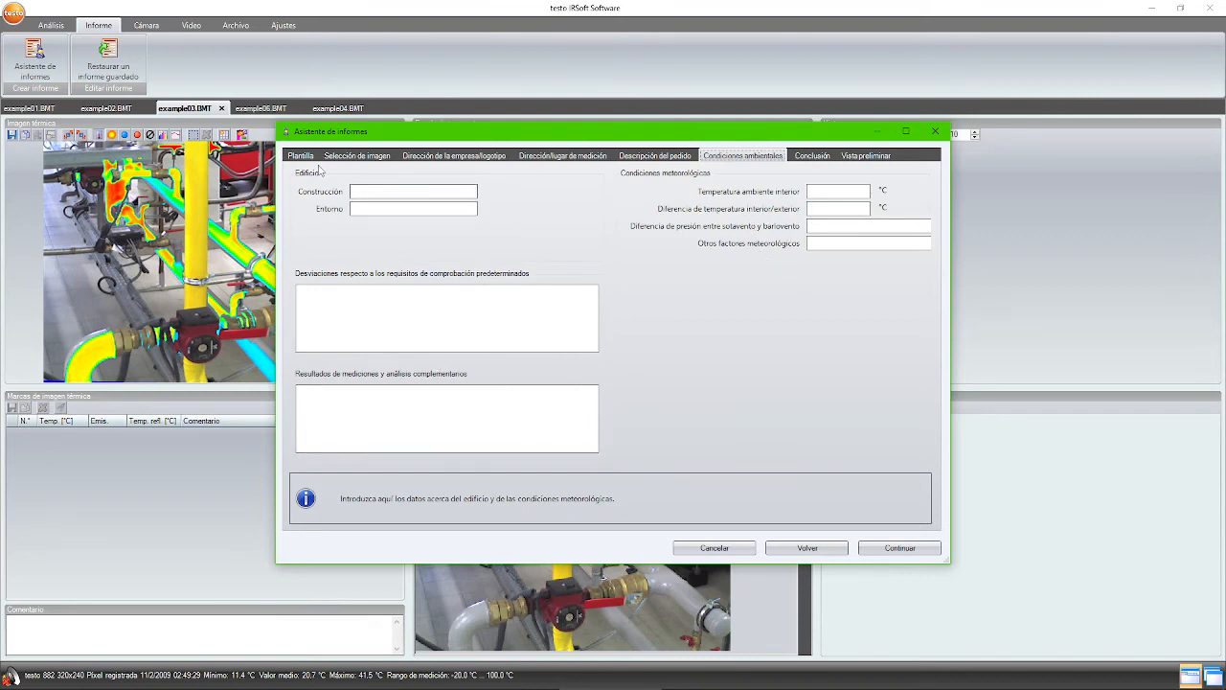
pyautogui.click(305, 156)
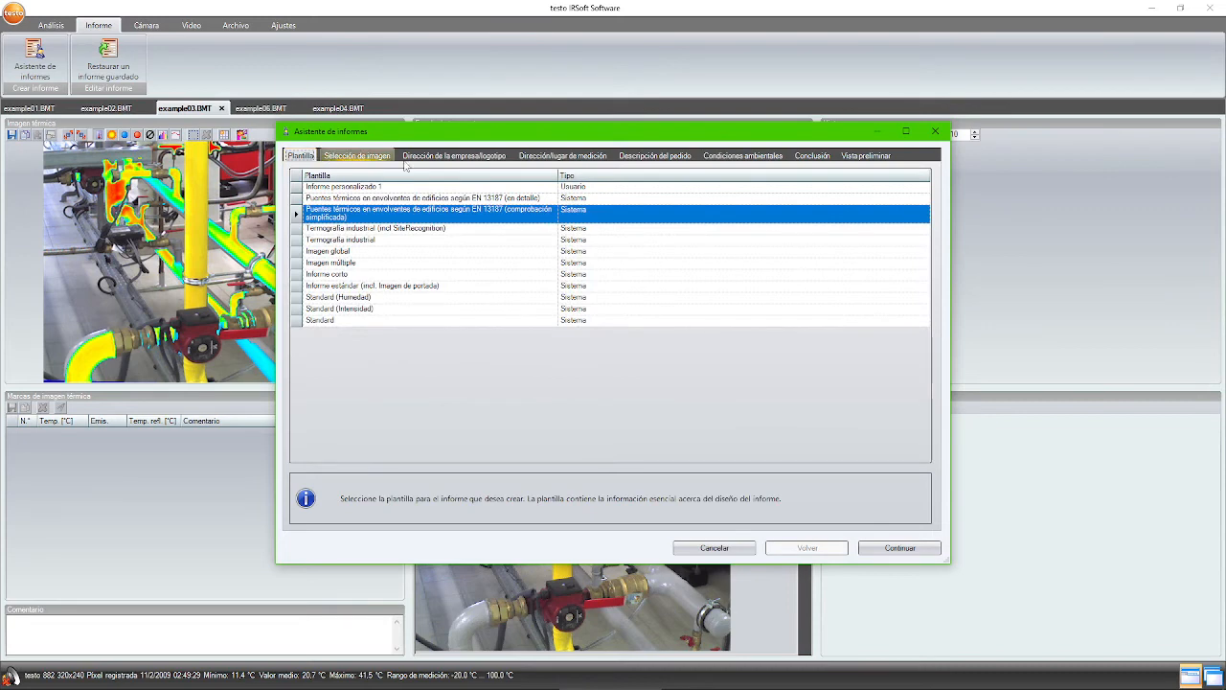
pyautogui.click(370, 243)
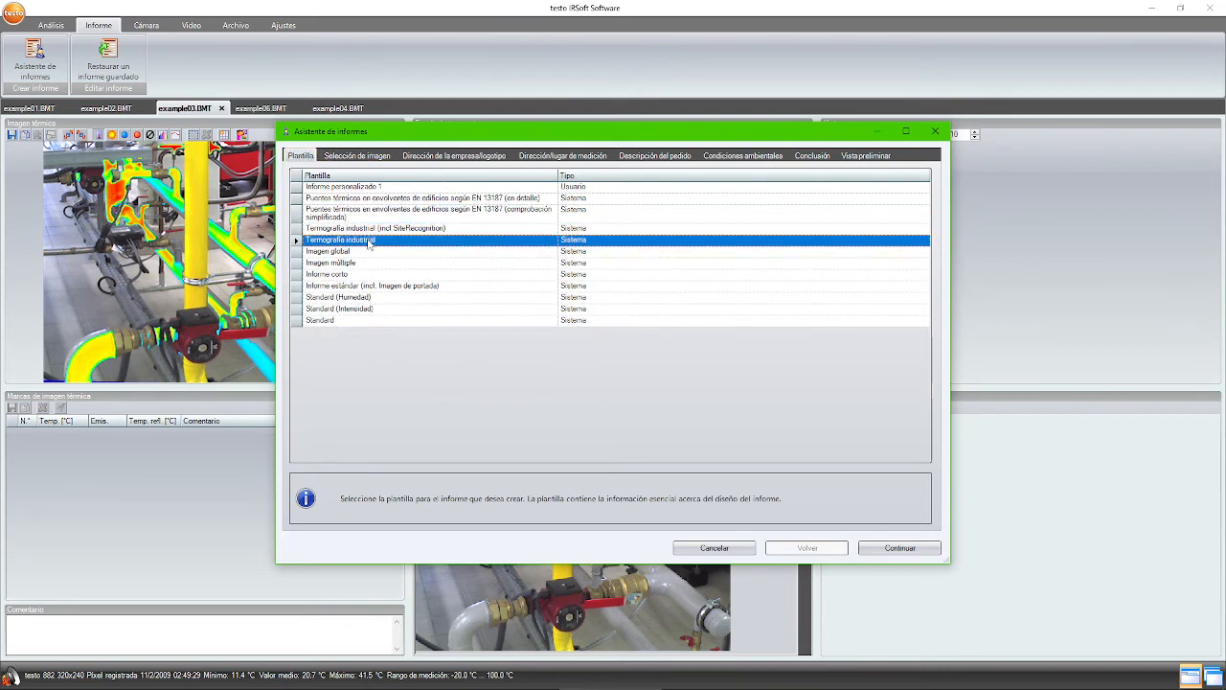
pyautogui.click(894, 550)
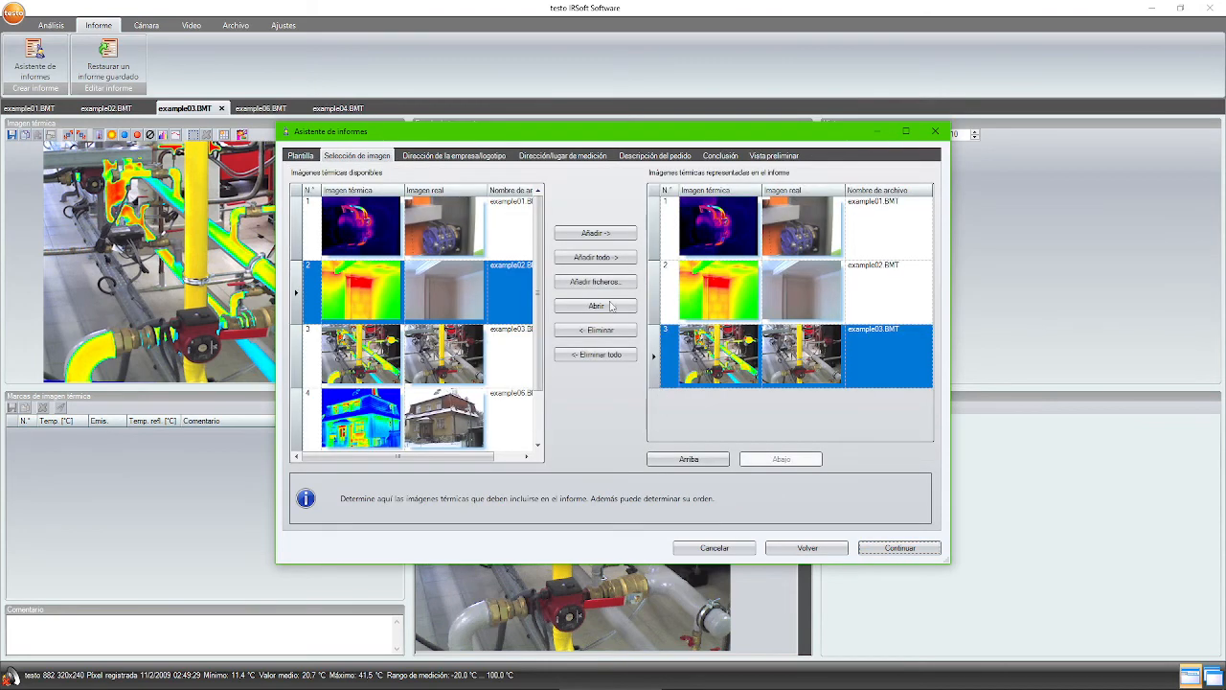
pyautogui.click(456, 155)
pyautogui.click(563, 155)
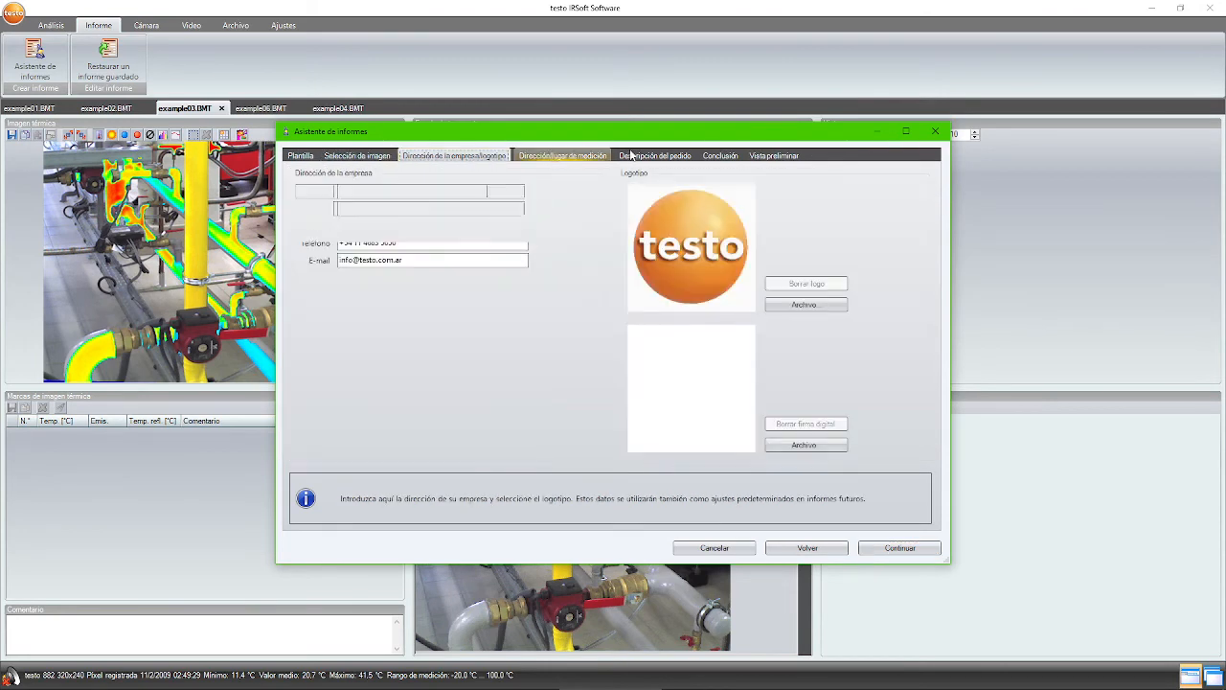
pyautogui.click(647, 156)
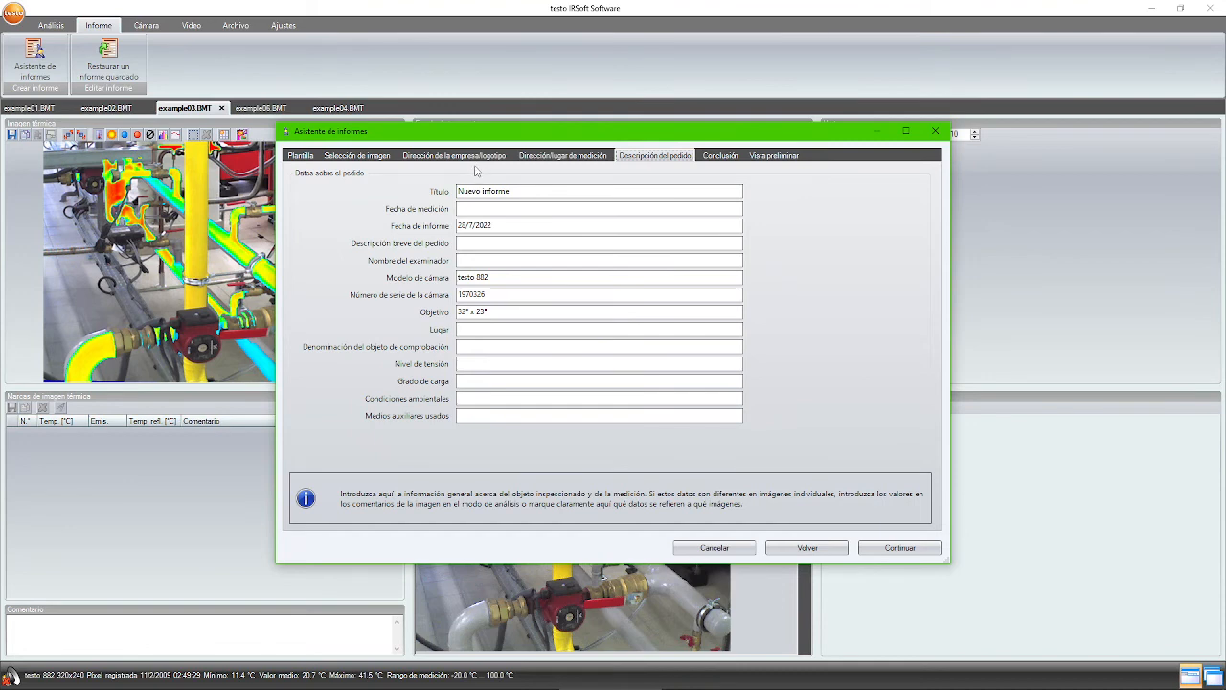
pyautogui.click(299, 155)
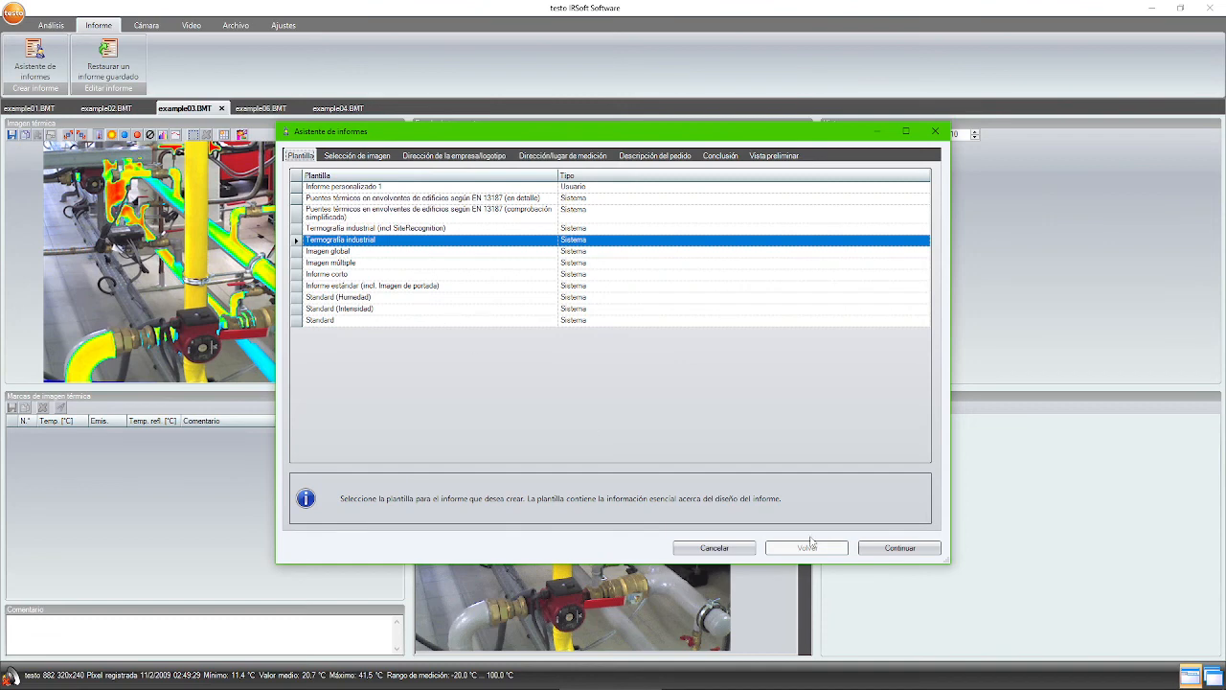
# - Close the report wizard without saving and open the Standard template in the Report Designer
pyautogui.click(725, 554)
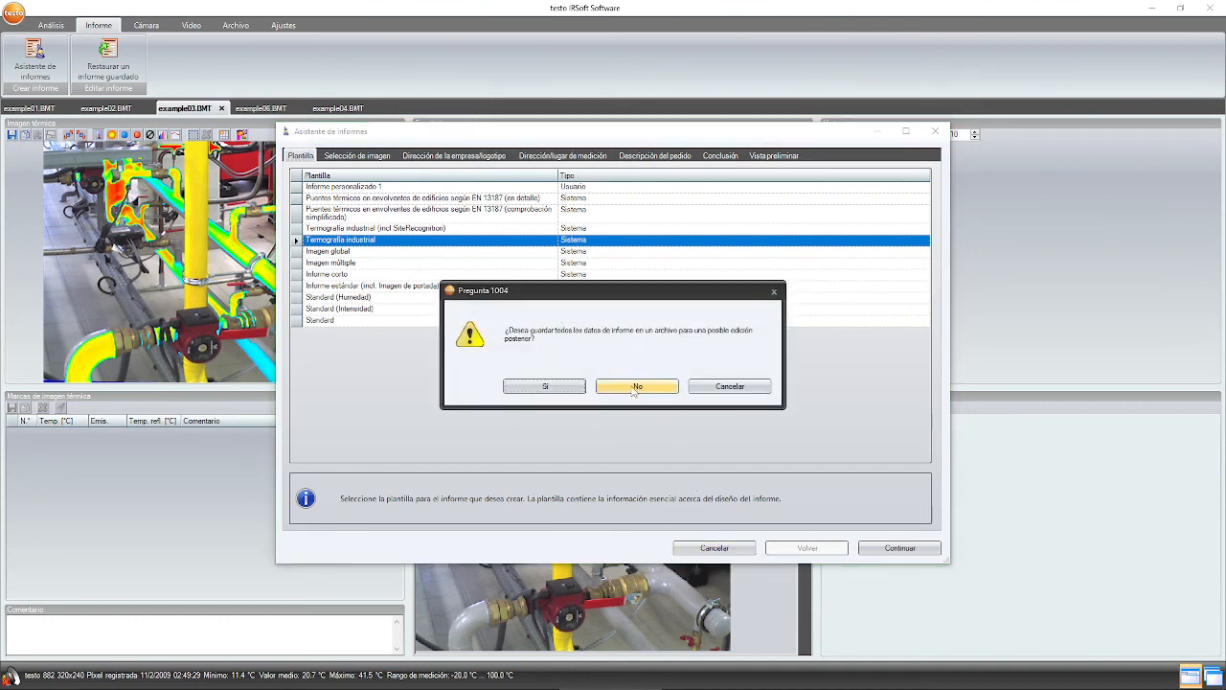
pyautogui.click(610, 387)
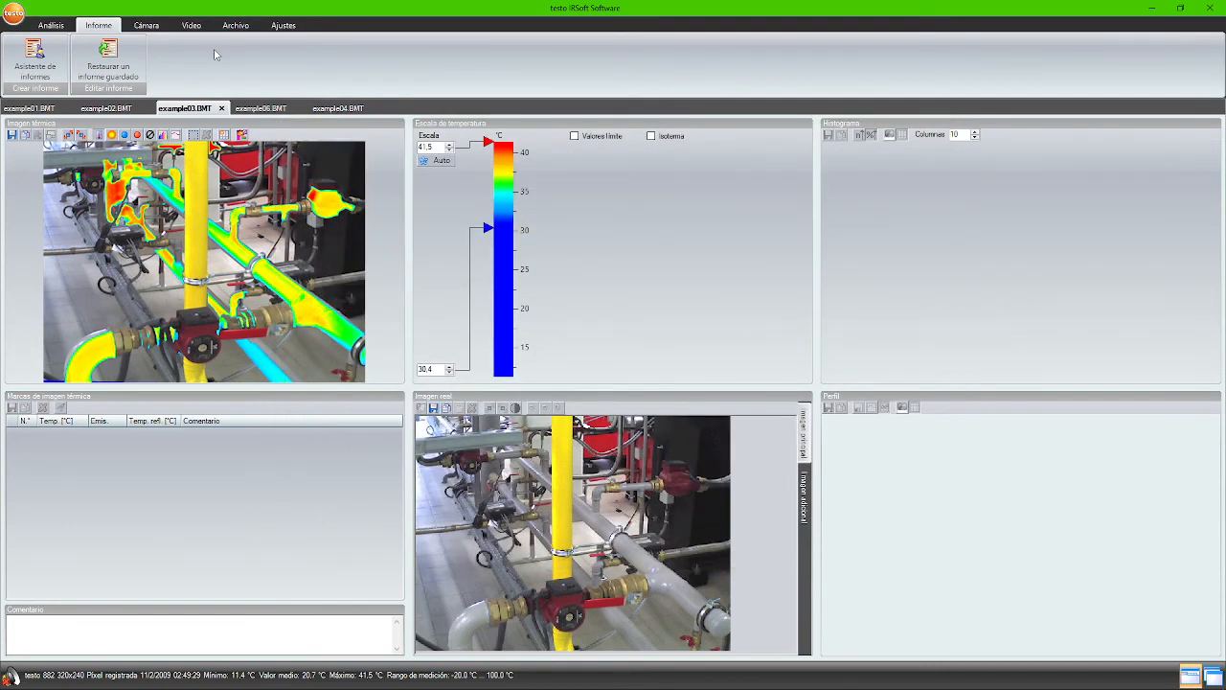
pyautogui.click(284, 27)
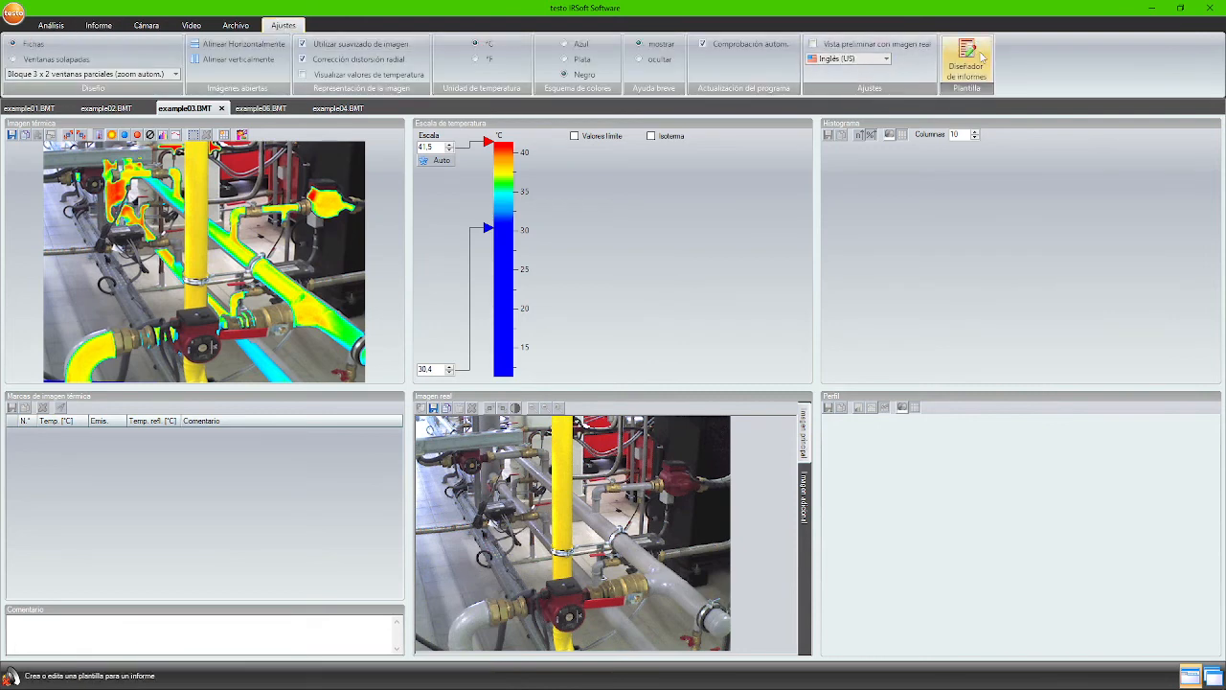
pyautogui.click(966, 60)
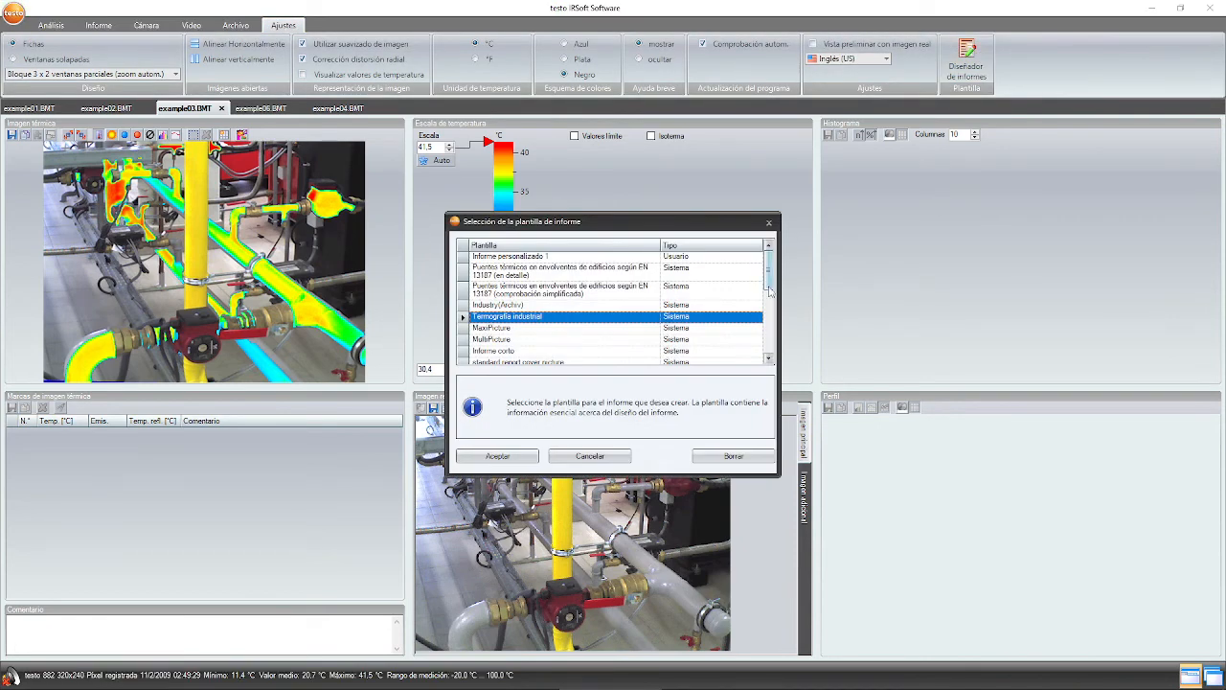
pyautogui.moveTo(769, 279); pyautogui.dragTo(770, 301)
pyautogui.click(614, 315)
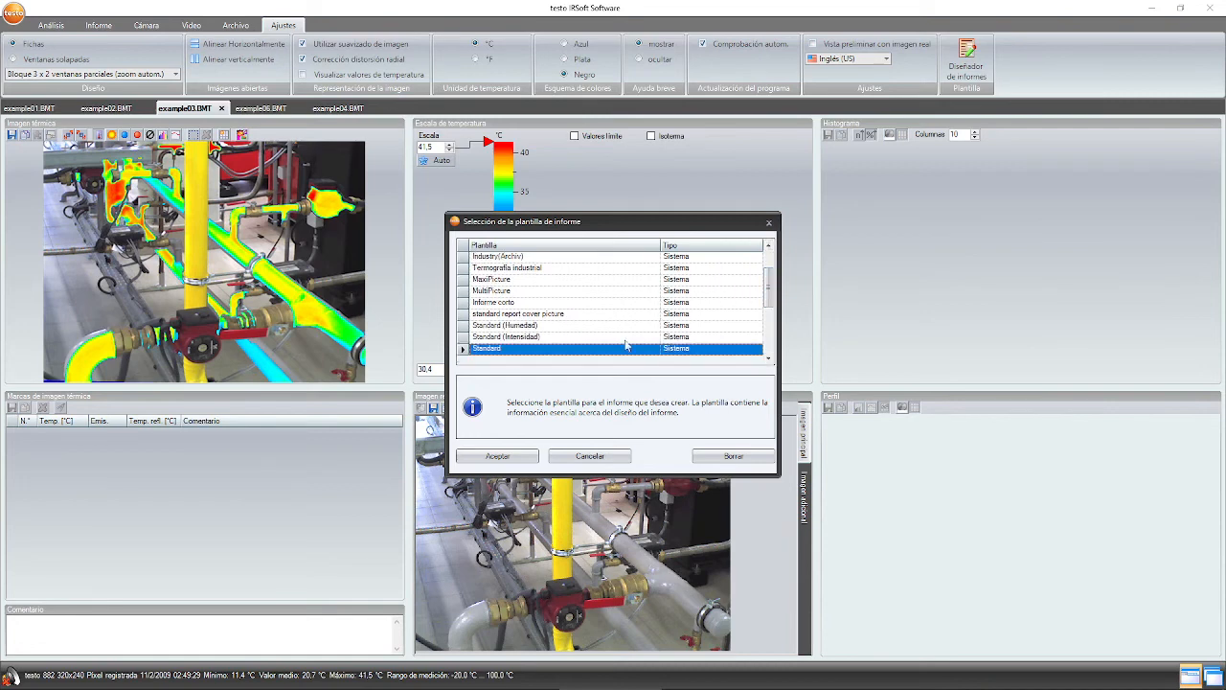
pyautogui.click(497, 455)
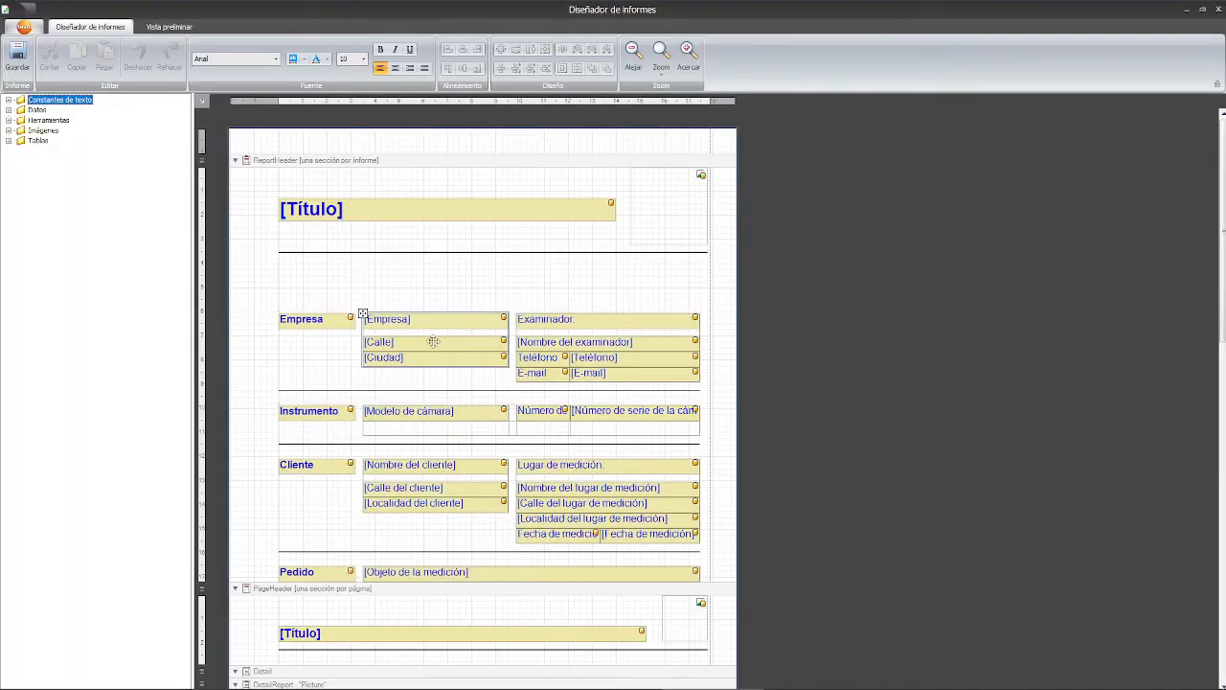
# - In the report header, shift [Título] right and move the logo box to its left
pyautogui.click(396, 297)
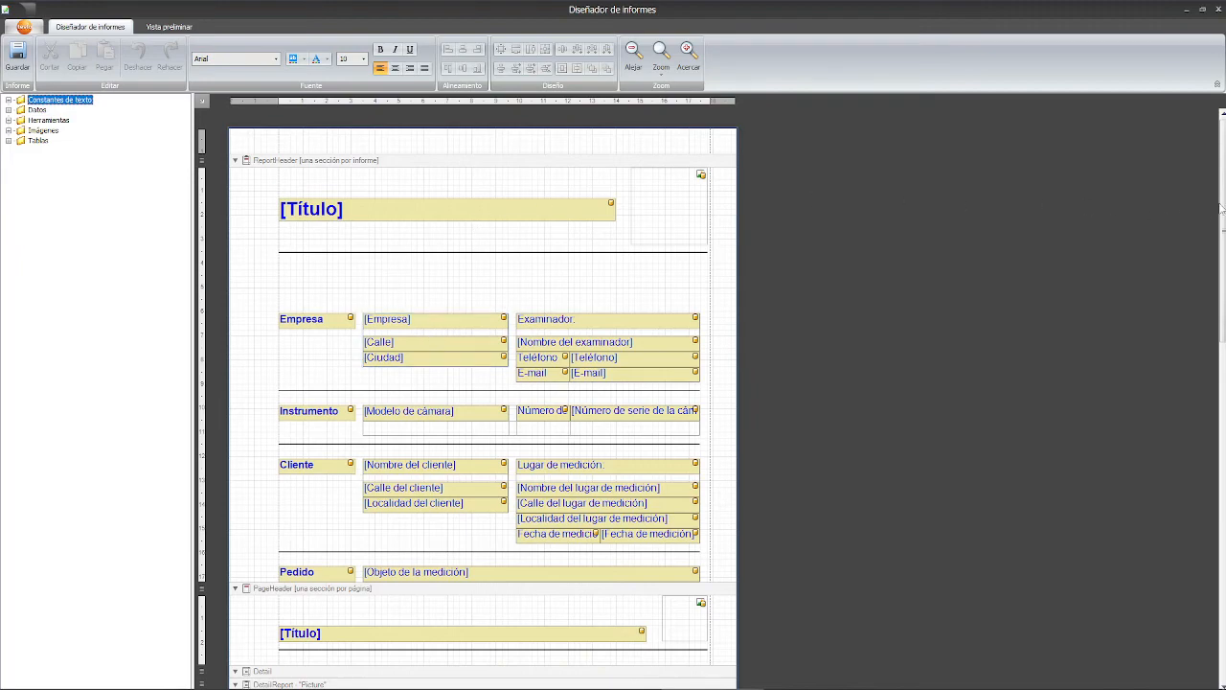
pyautogui.moveTo(1221, 207); pyautogui.dragTo(1198, 188)
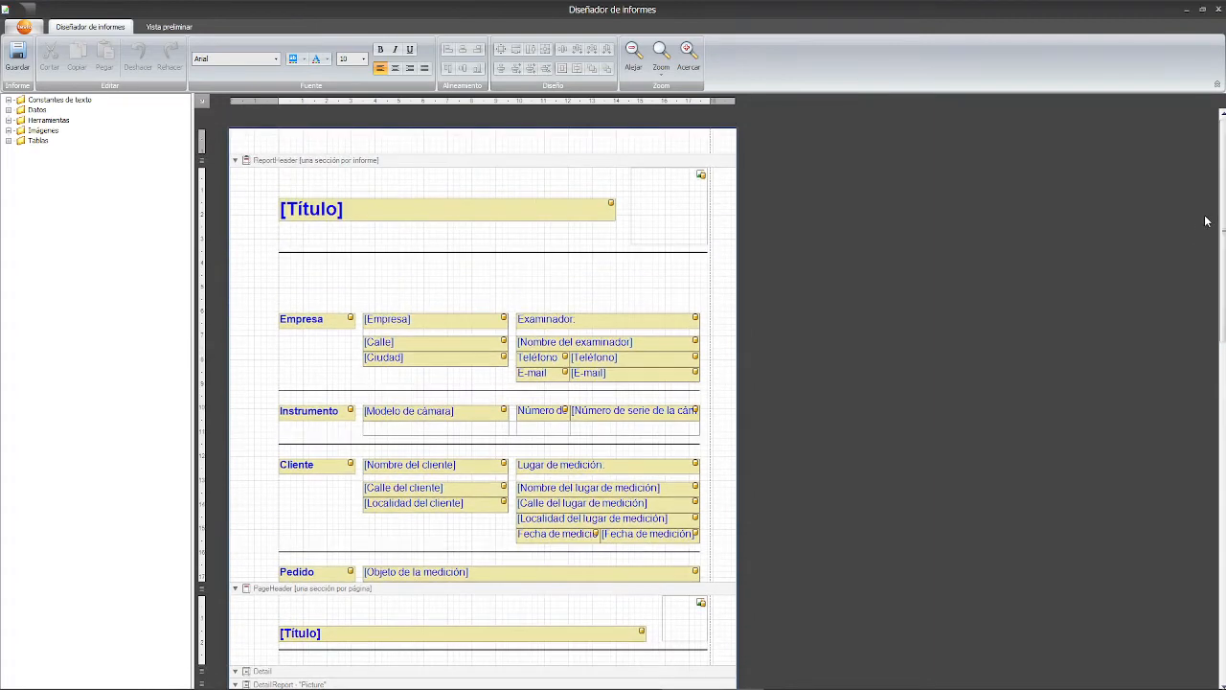
pyautogui.click(236, 164)
pyautogui.click(236, 164)
pyautogui.rightClick(262, 161)
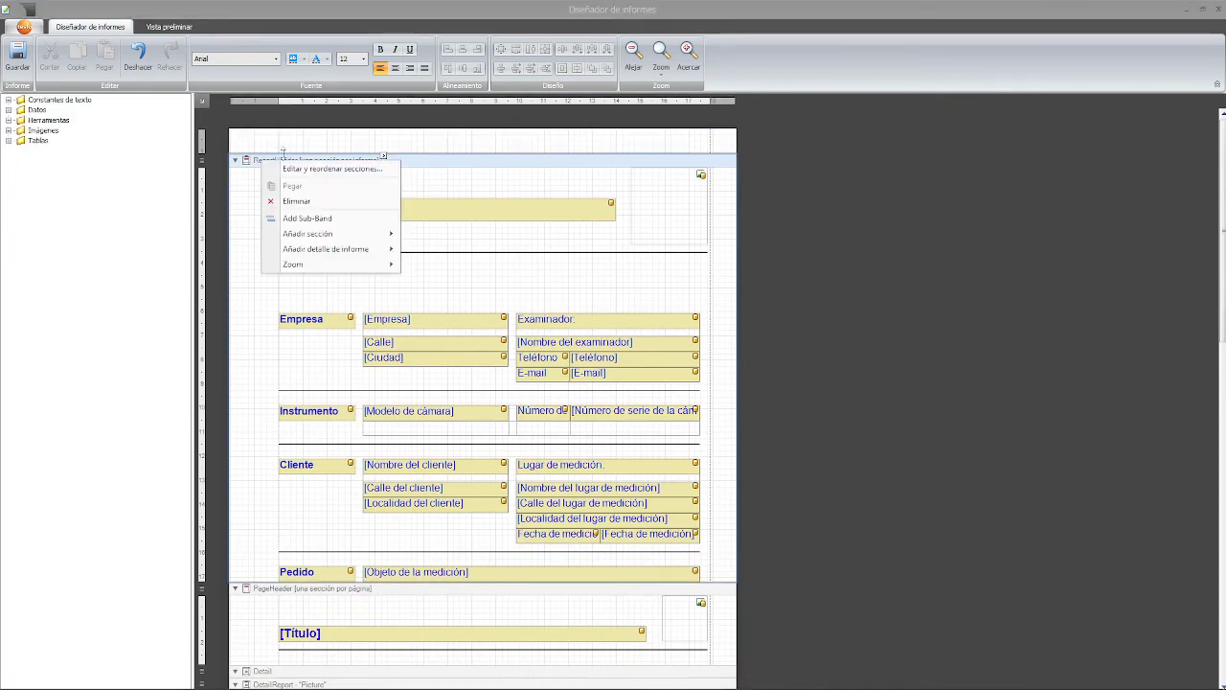
pyautogui.moveTo(317, 234)
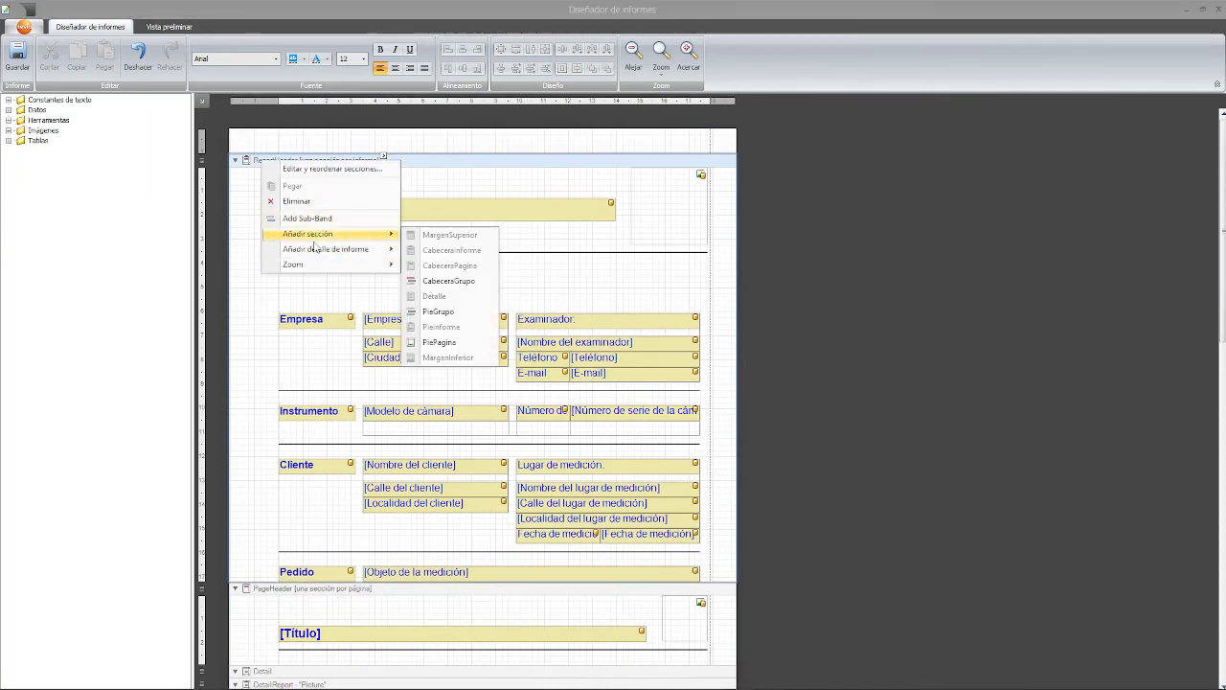
pyautogui.click(241, 183)
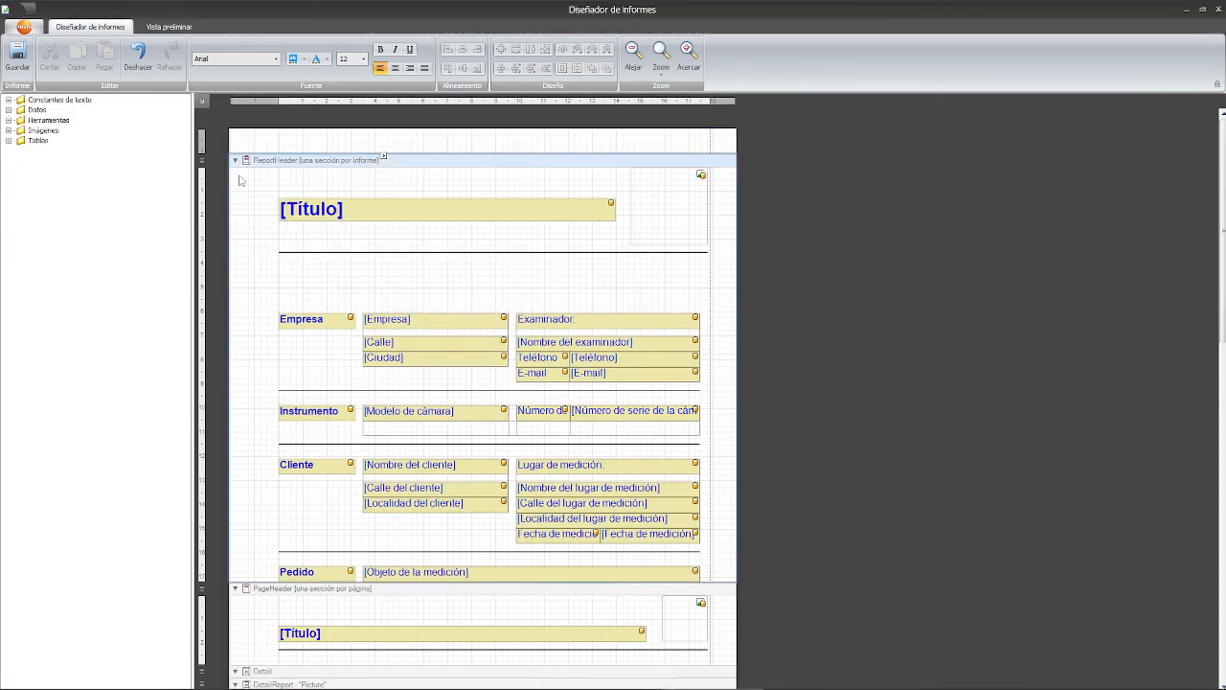
pyautogui.click(417, 213)
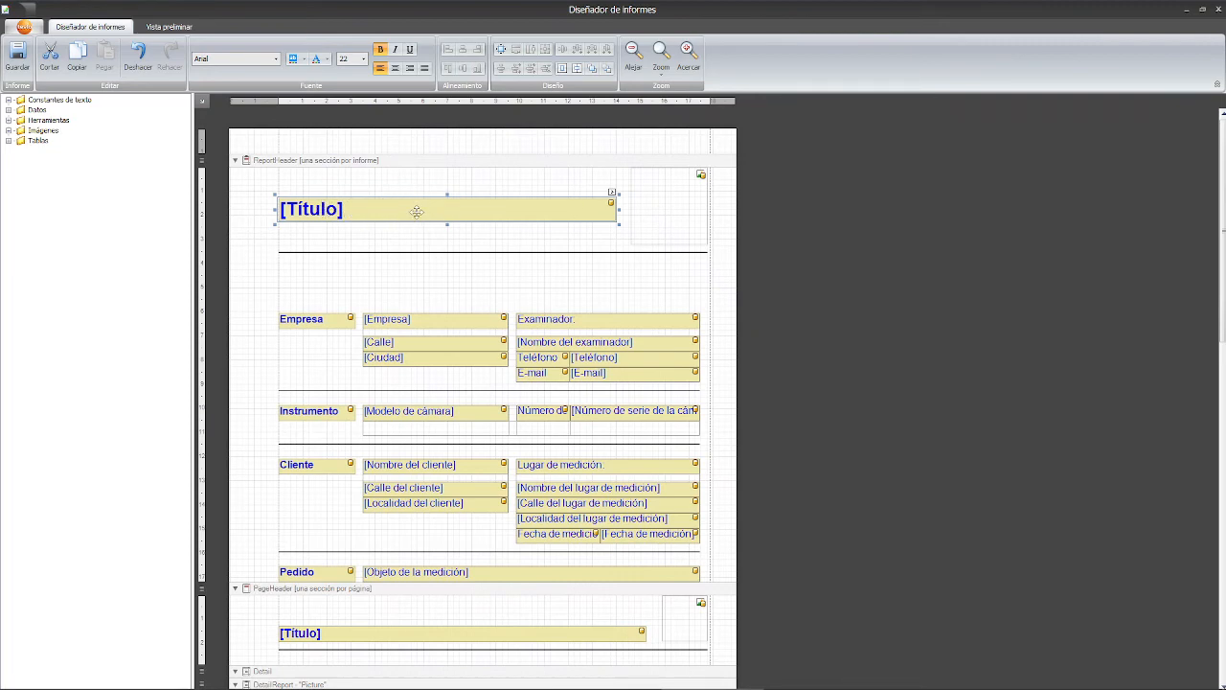
pyautogui.moveTo(397, 208); pyautogui.dragTo(487, 209)
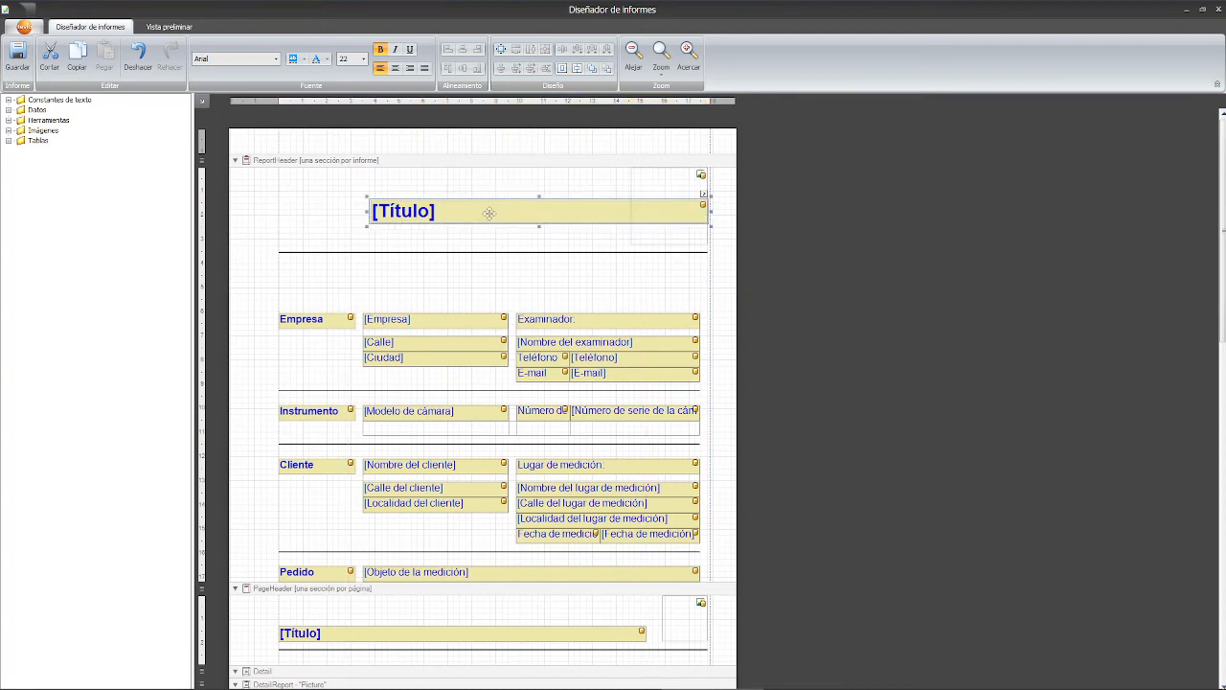
pyautogui.click(658, 176)
pyautogui.moveTo(658, 176); pyautogui.dragTo(313, 191)
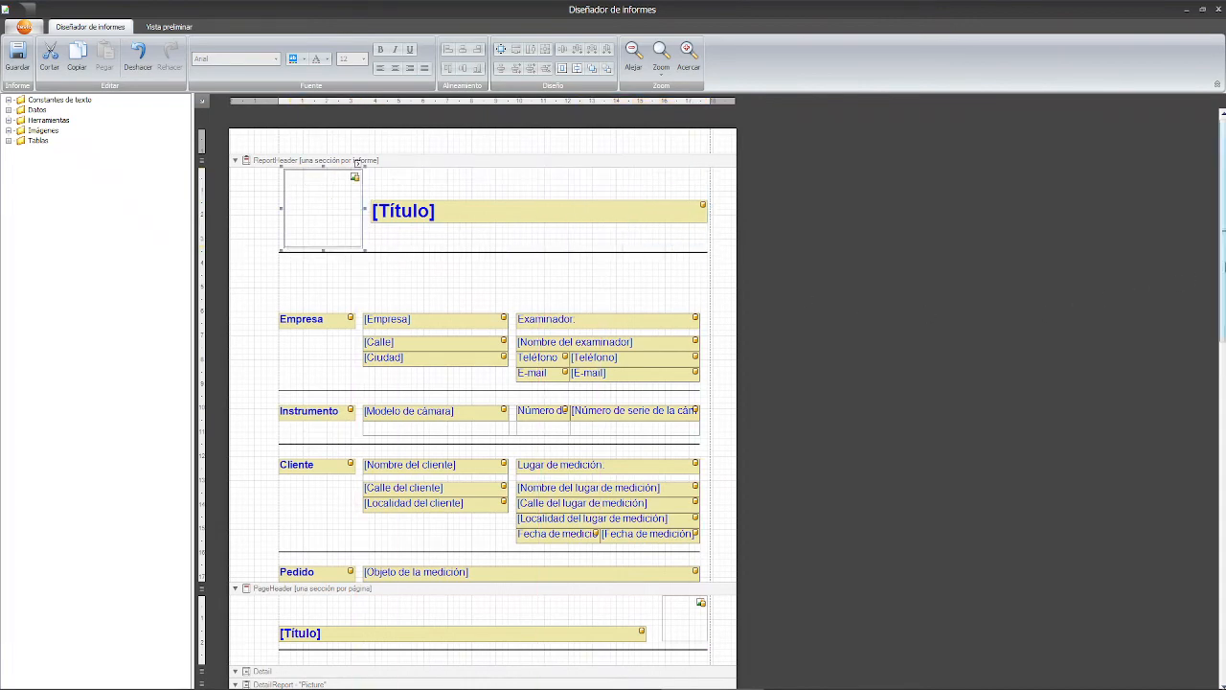
# - In the page header, shift [Título] right and move the small logo box to its left
pyautogui.scroll(-3, 1223, 254)
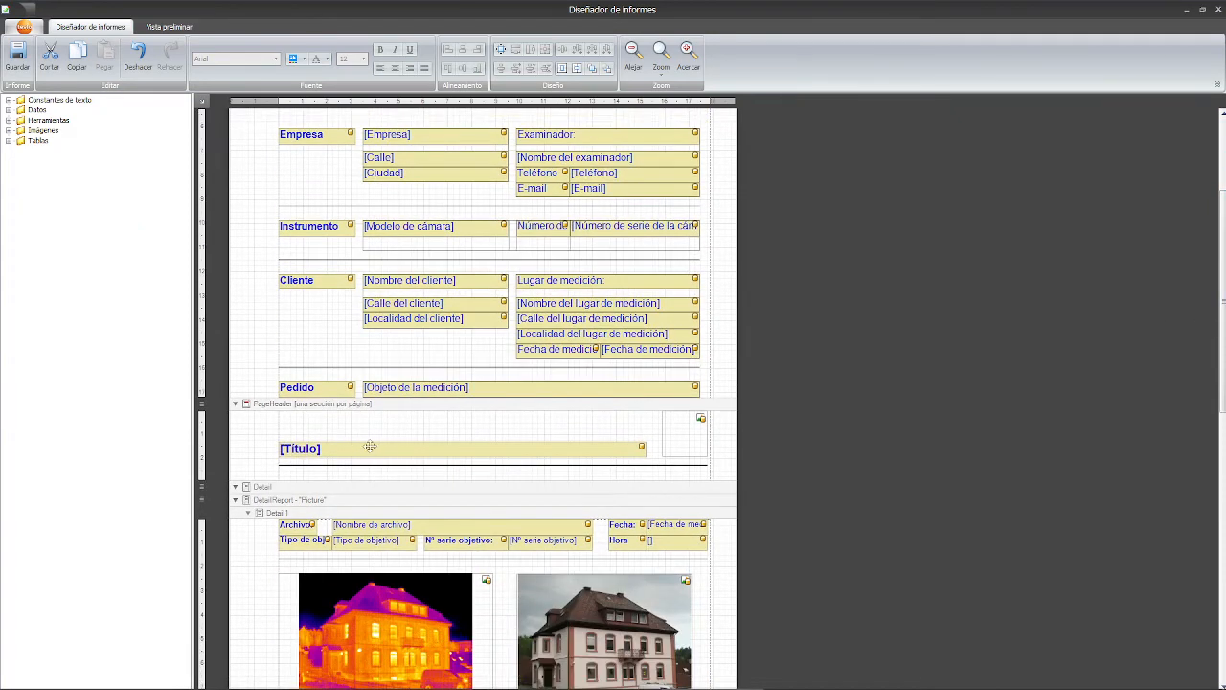
pyautogui.moveTo(363, 447); pyautogui.dragTo(423, 448)
pyautogui.click(422, 429)
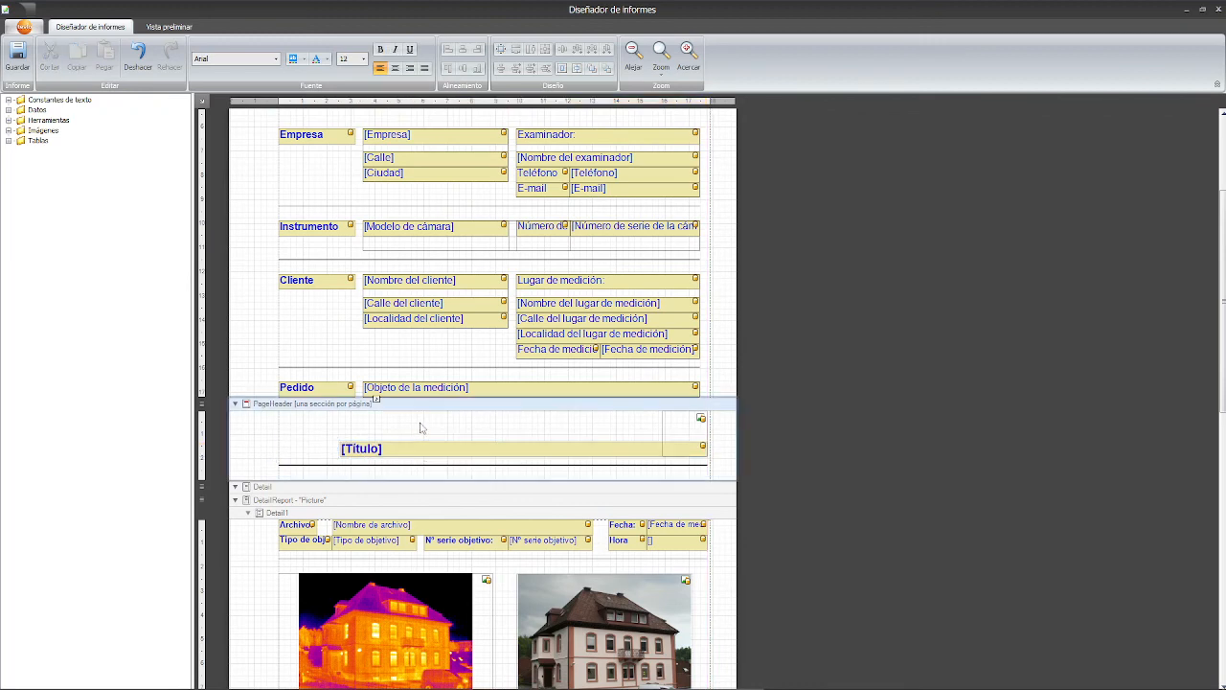
pyautogui.click(673, 427)
pyautogui.moveTo(673, 426); pyautogui.dragTo(295, 429)
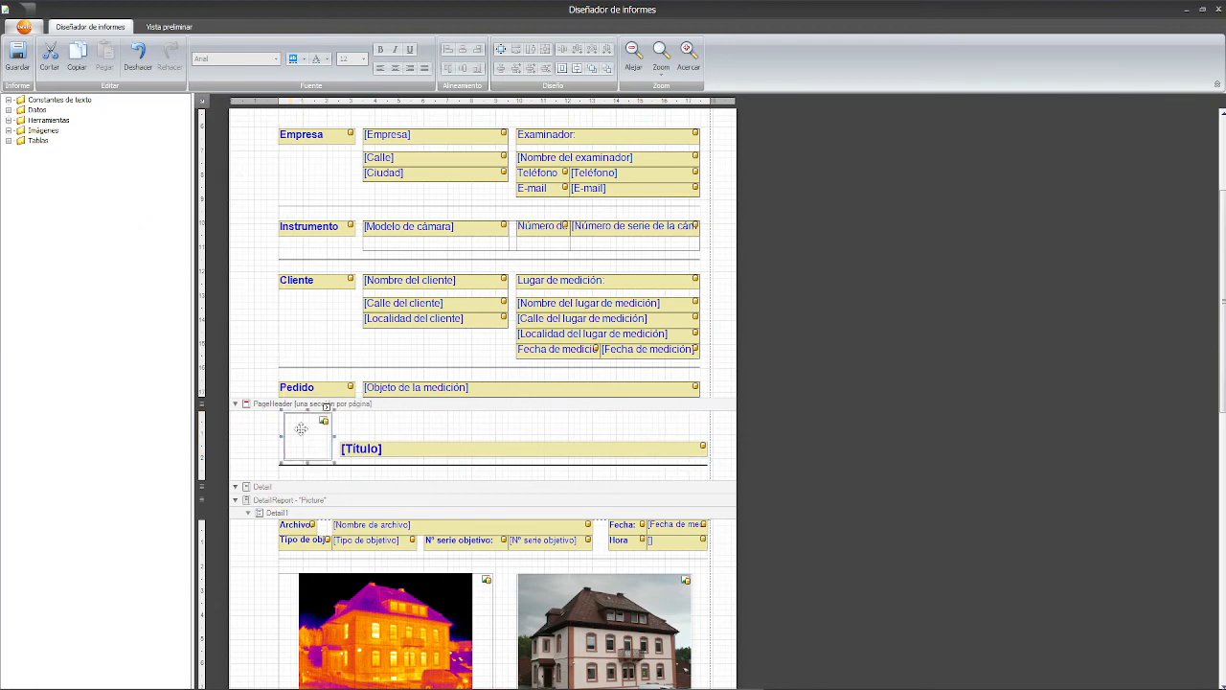
pyautogui.click(414, 437)
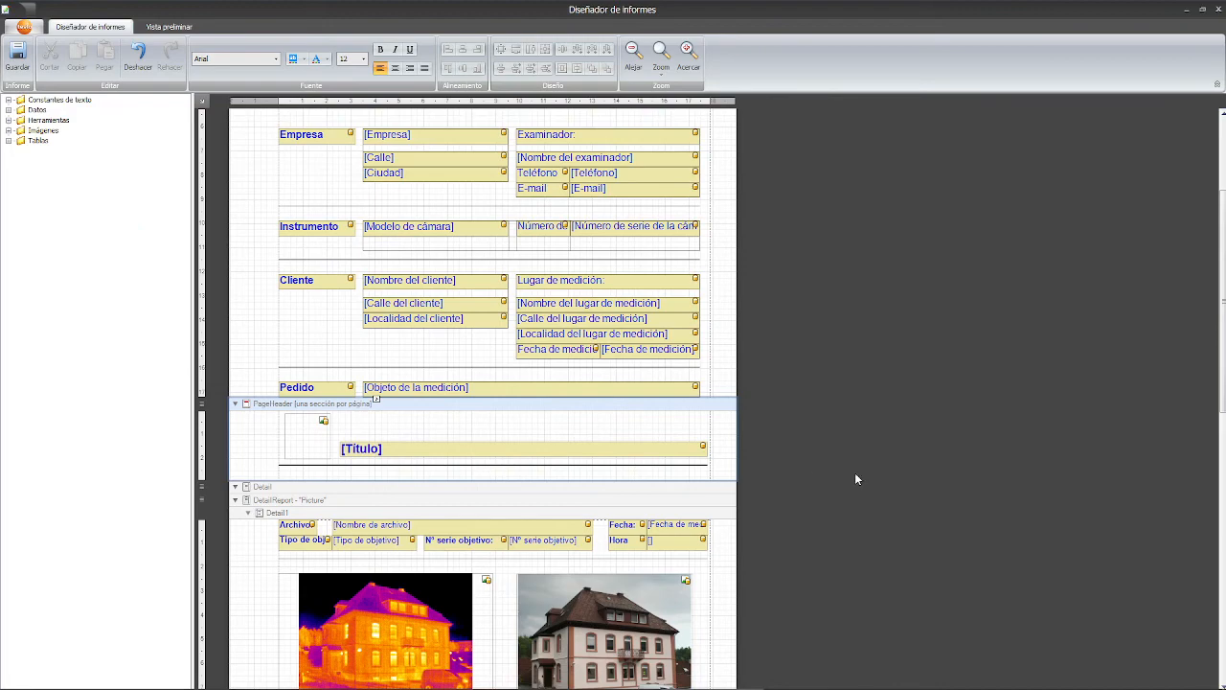
pyautogui.moveTo(1224, 377); pyautogui.dragTo(1224, 307)
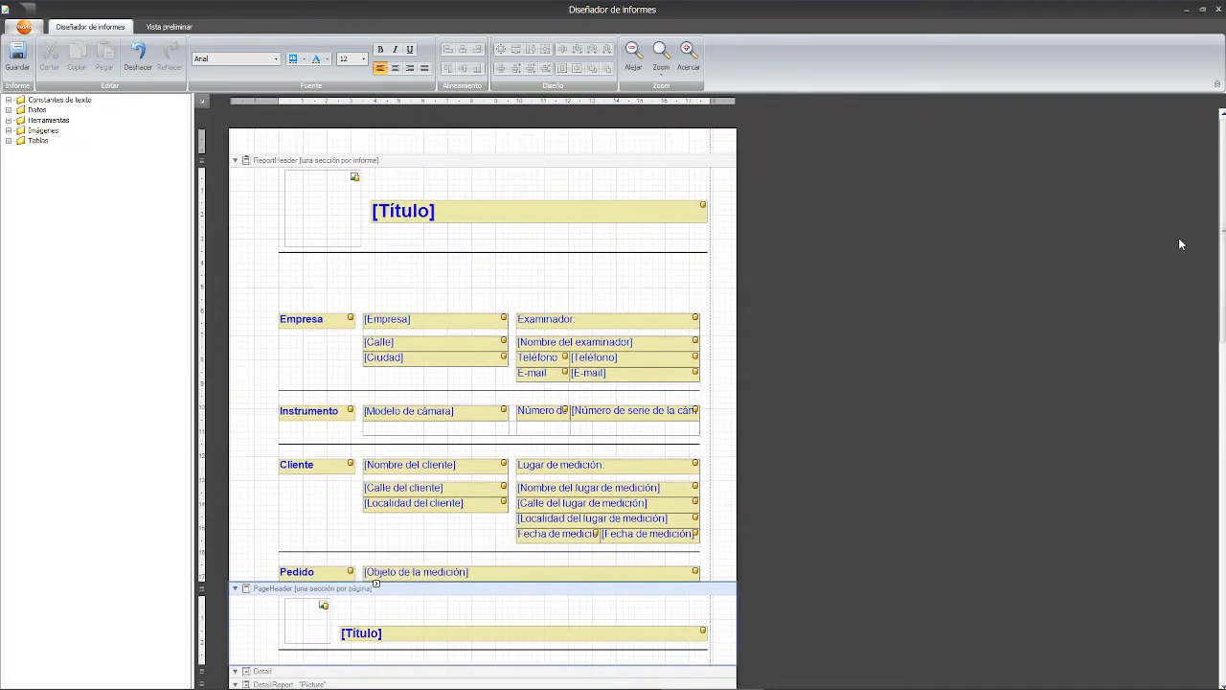
pyautogui.moveTo(1222, 230); pyautogui.dragTo(1223, 425)
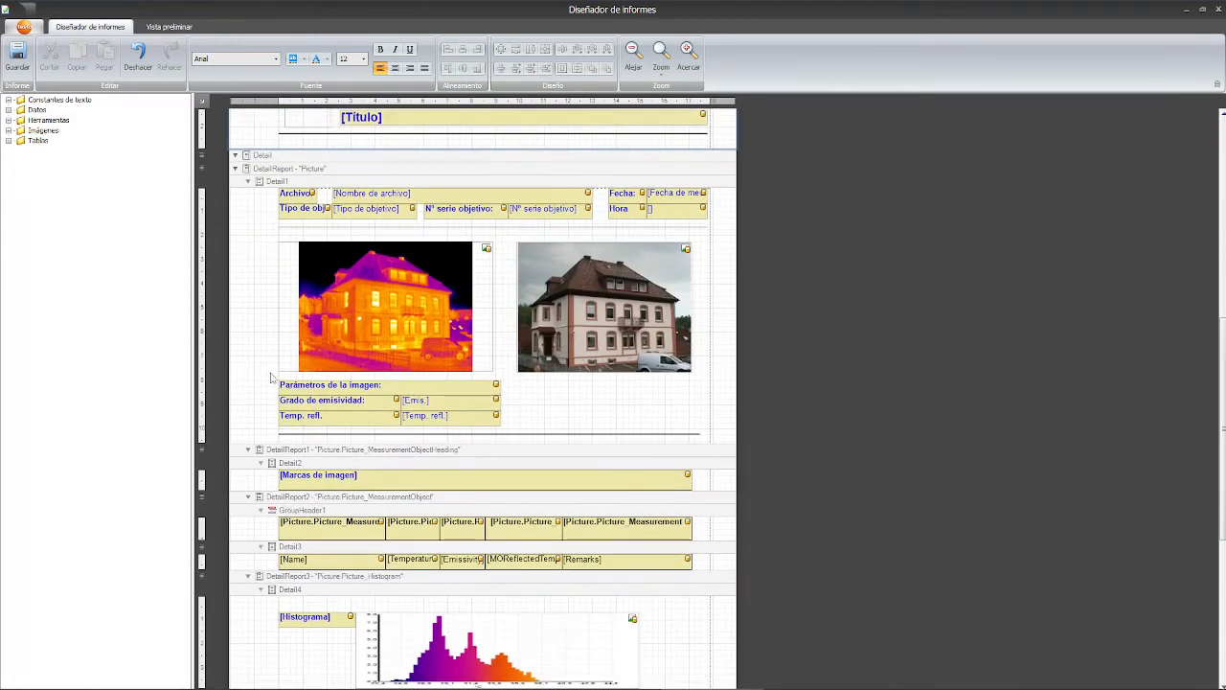
# - Delete the three image-parameter rows, enlarge the thermal image and shrink the real building photo
pyautogui.moveTo(271, 376); pyautogui.dragTo(505, 432)
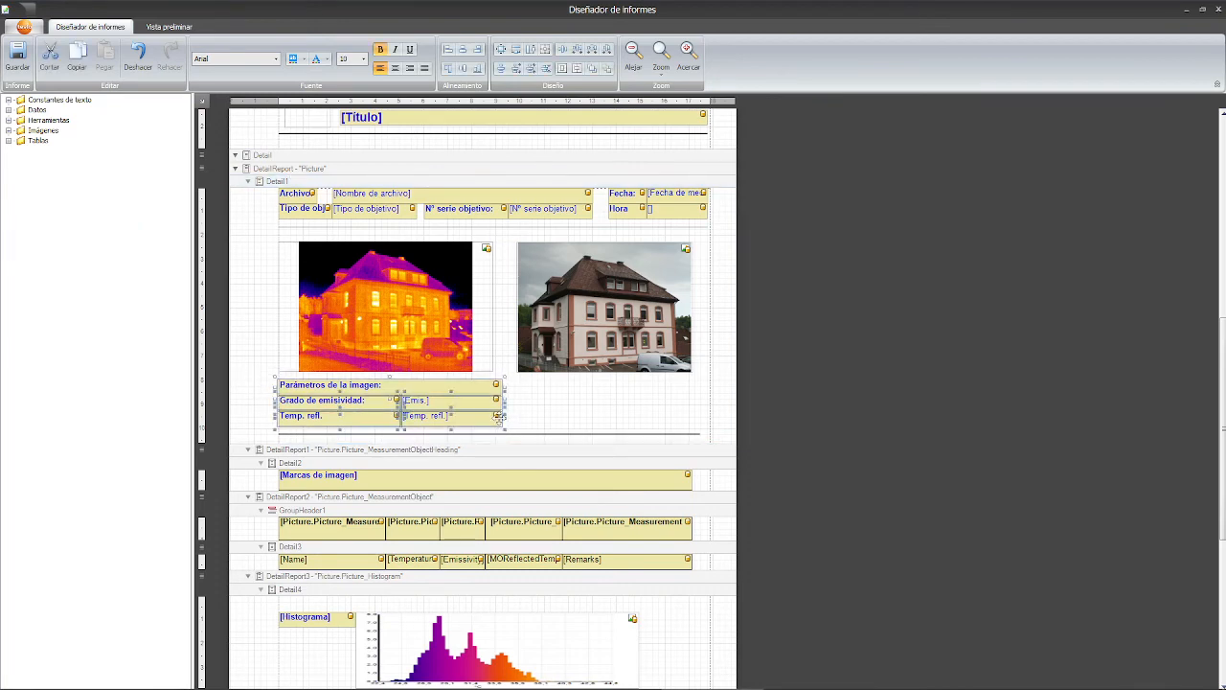
pyautogui.press('Delete')
pyautogui.click(379, 345)
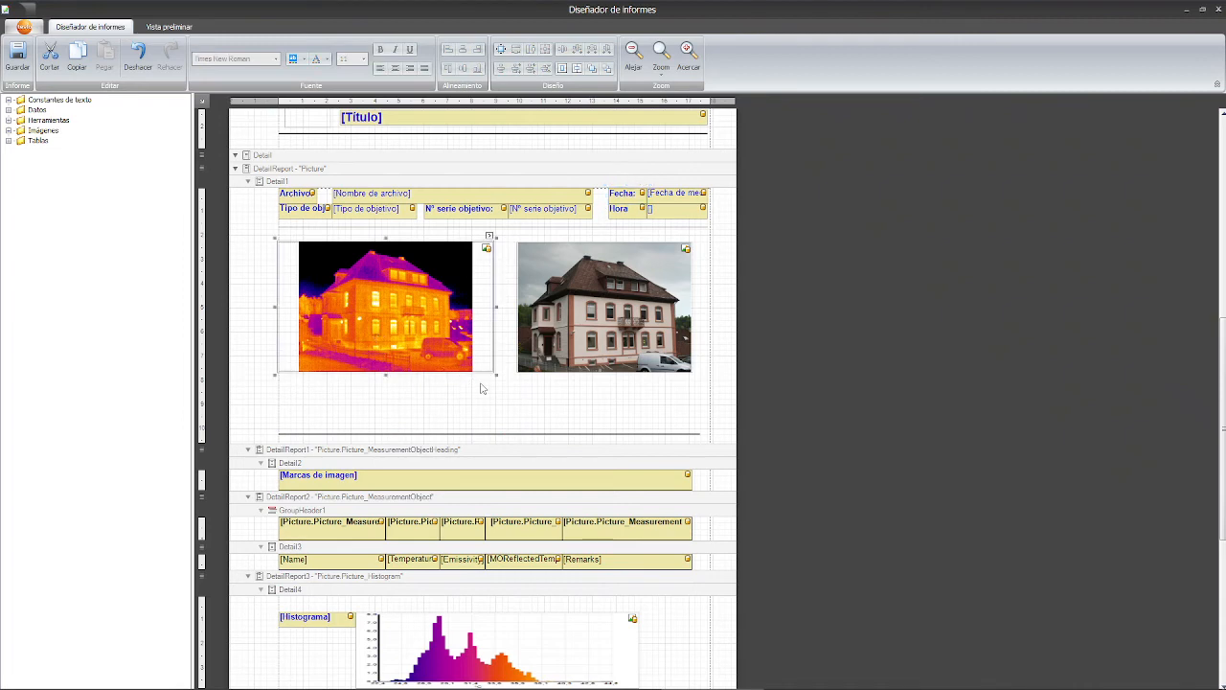
pyautogui.moveTo(497, 375); pyautogui.dragTo(525, 423)
pyautogui.click(585, 358)
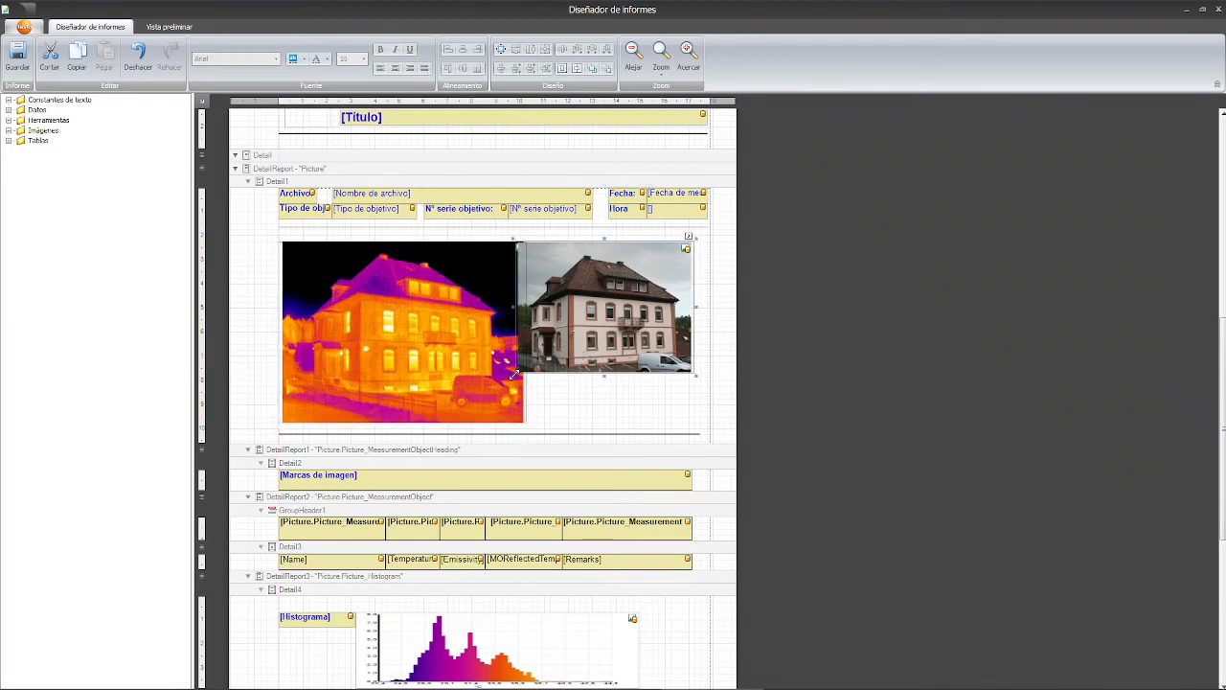
pyautogui.moveTo(514, 375); pyautogui.dragTo(561, 348)
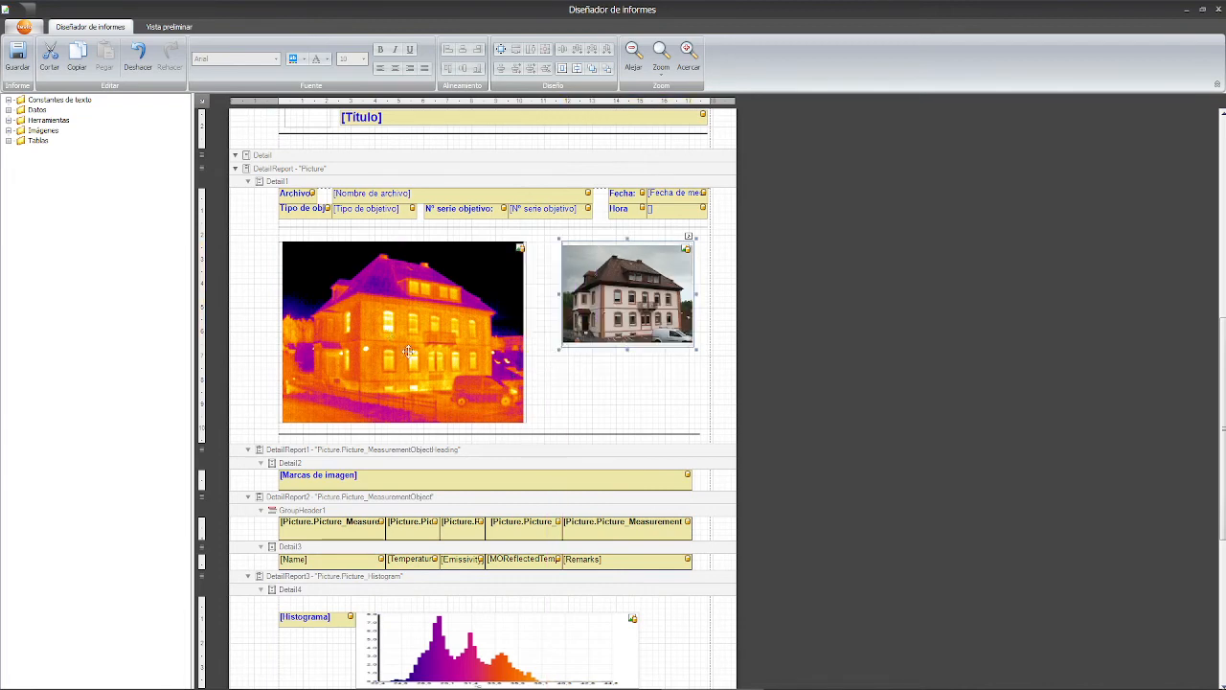
pyautogui.scroll(-4, 409, 352)
# - Enlarge the histogram chart from its bottom-right handle and return to the top of the template
pyautogui.click(398, 414)
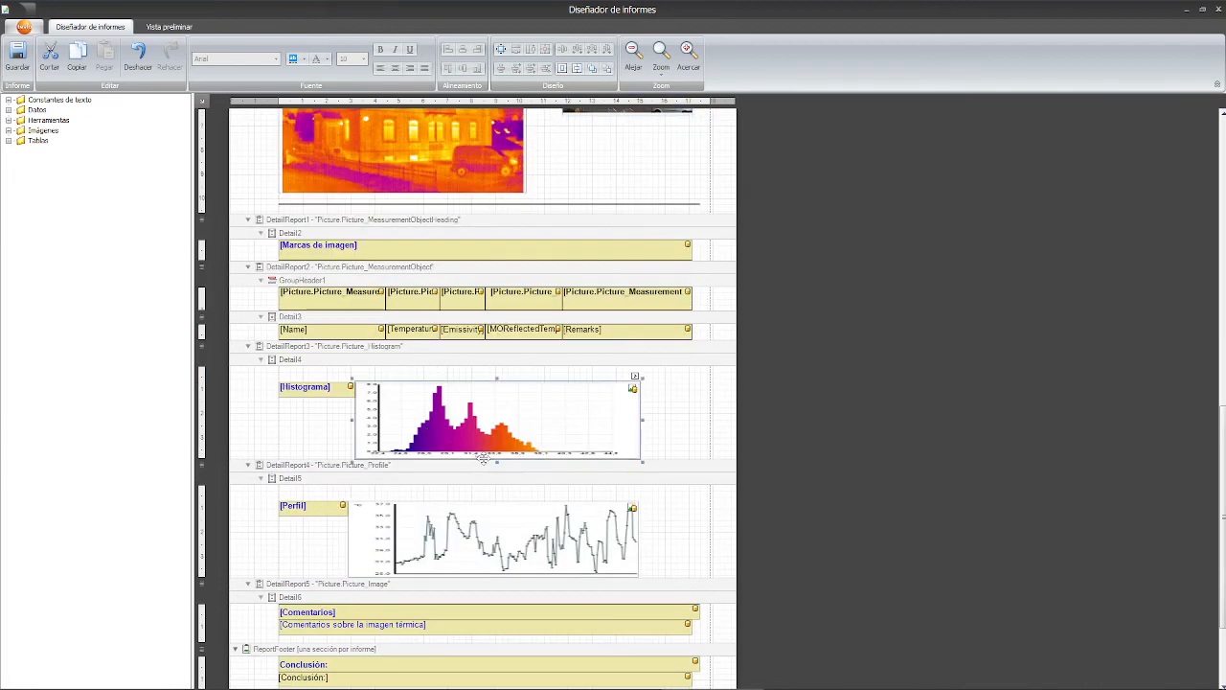
pyautogui.moveTo(641, 463); pyautogui.dragTo(649, 504)
pyautogui.scroll(-3, 411, 386)
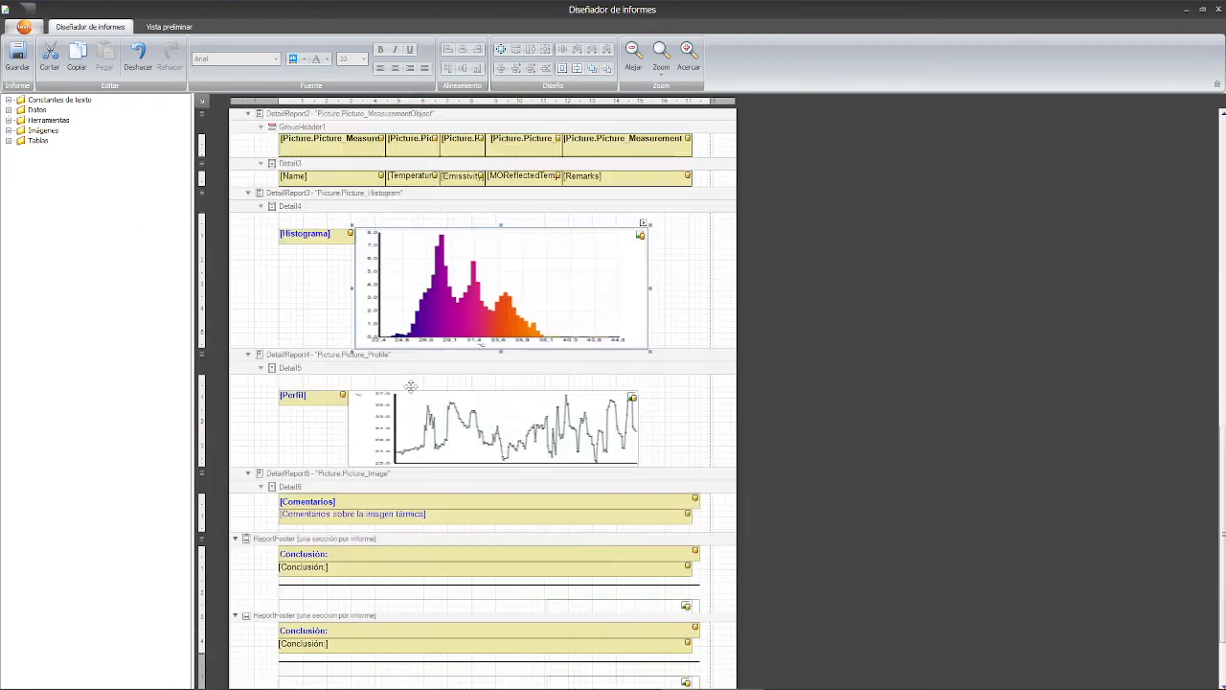
pyautogui.scroll(-1, 301, 540)
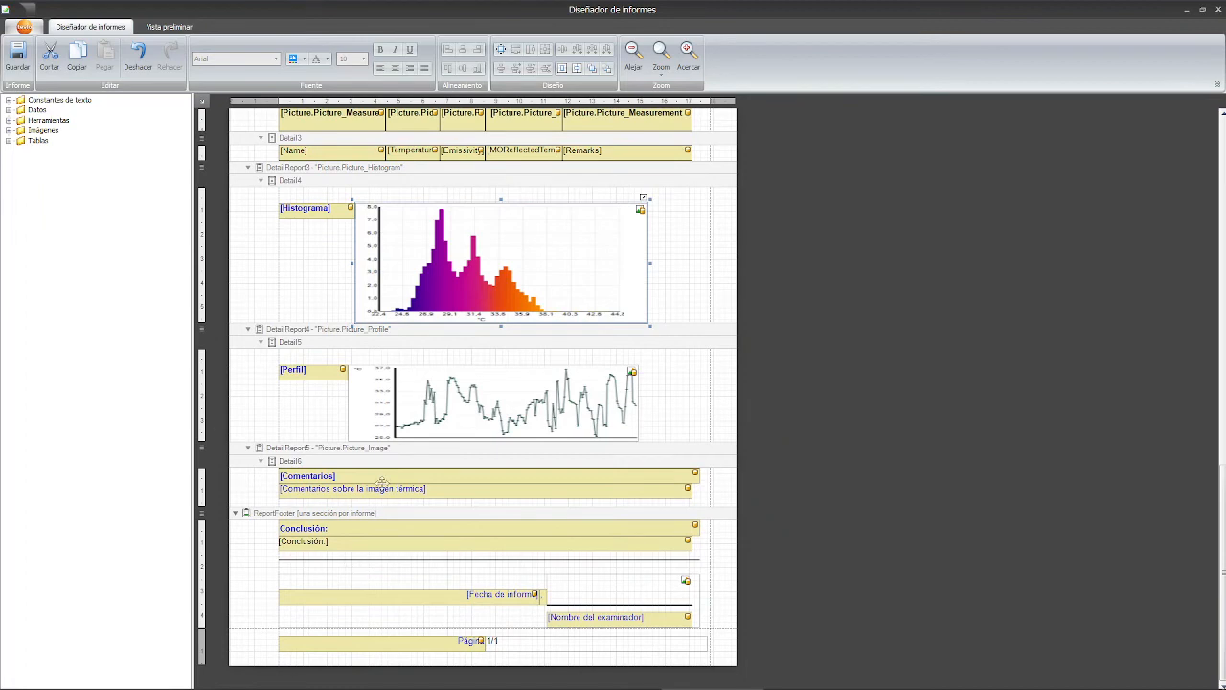
pyautogui.scroll(6, 396, 481)
pyautogui.scroll(-3, 396, 482)
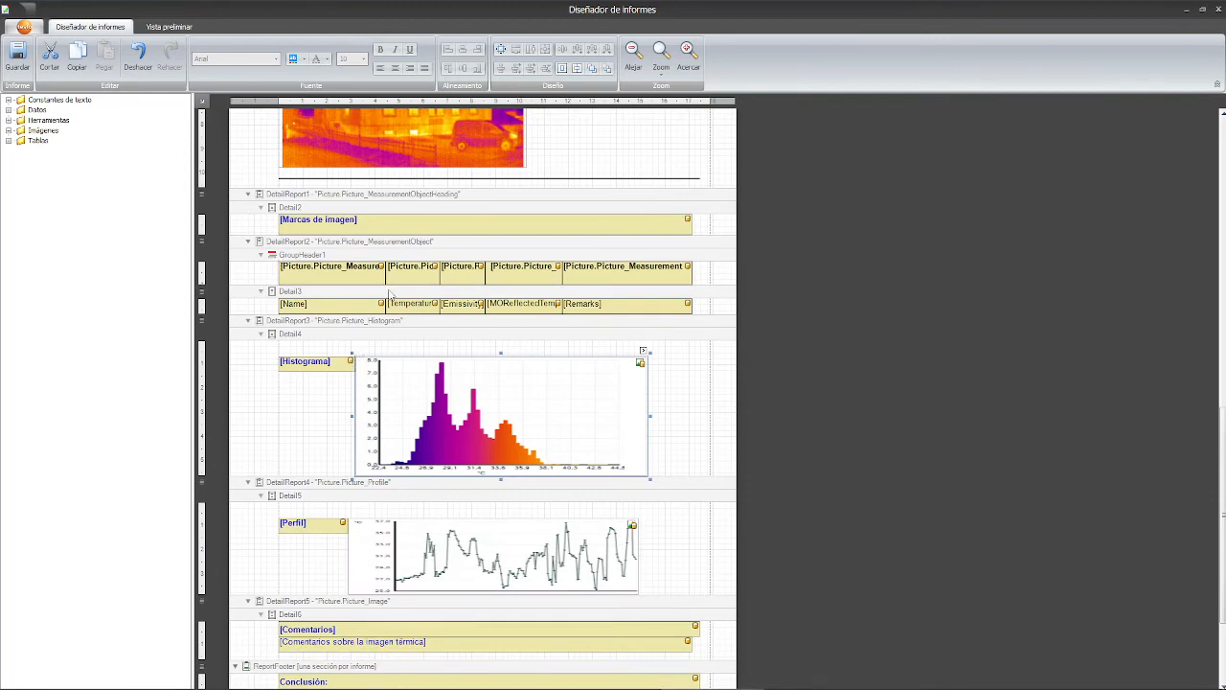
pyautogui.scroll(3, 496, 424)
pyautogui.scroll(5, 491, 412)
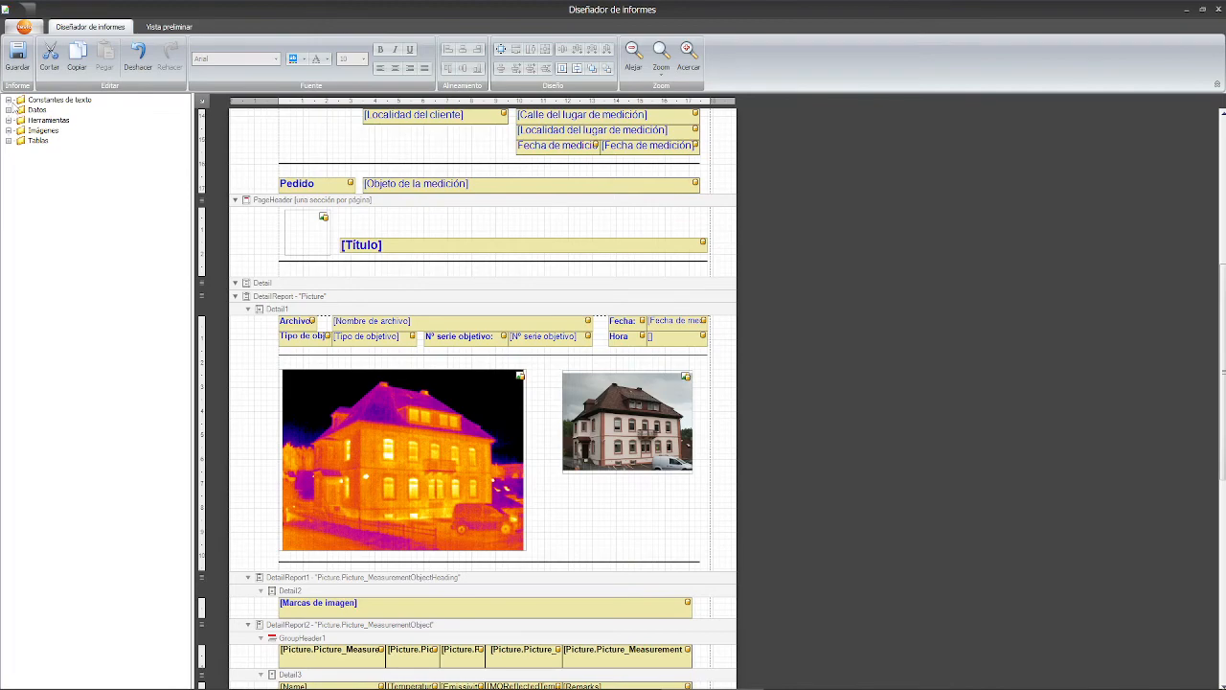
pyautogui.scroll(8, 390, 296)
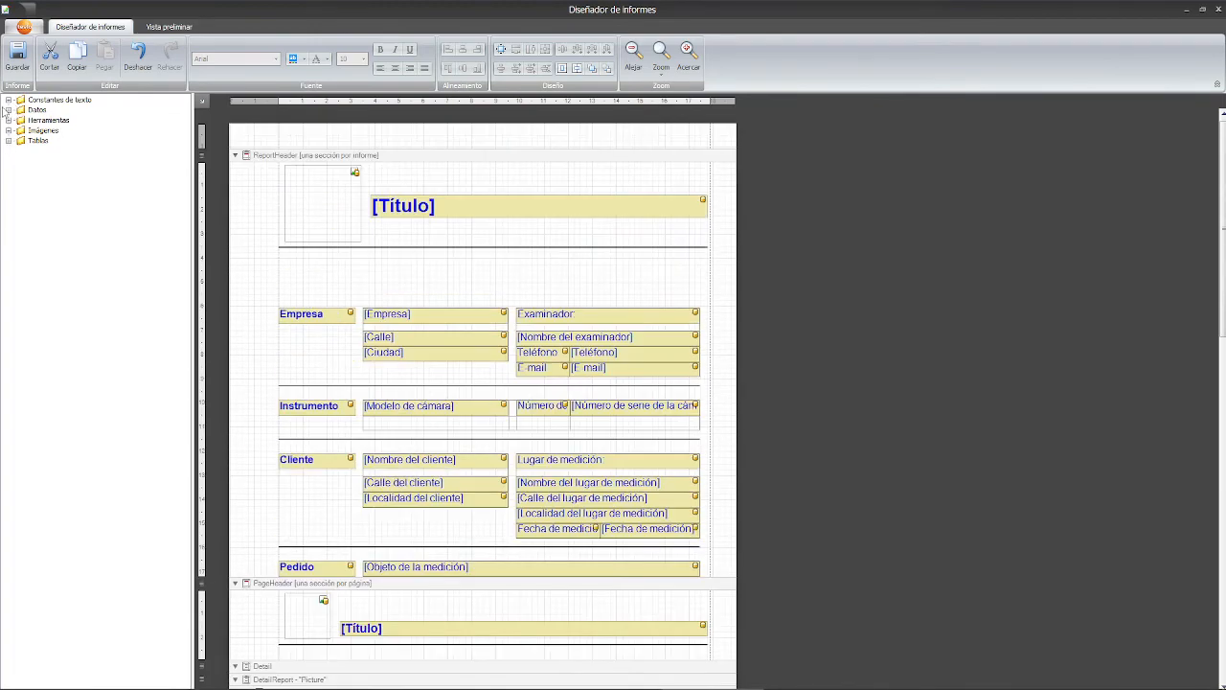
# - Compare the bold formatting of the Empresa label with that of the [Empresa] field
pyautogui.click(8, 100)
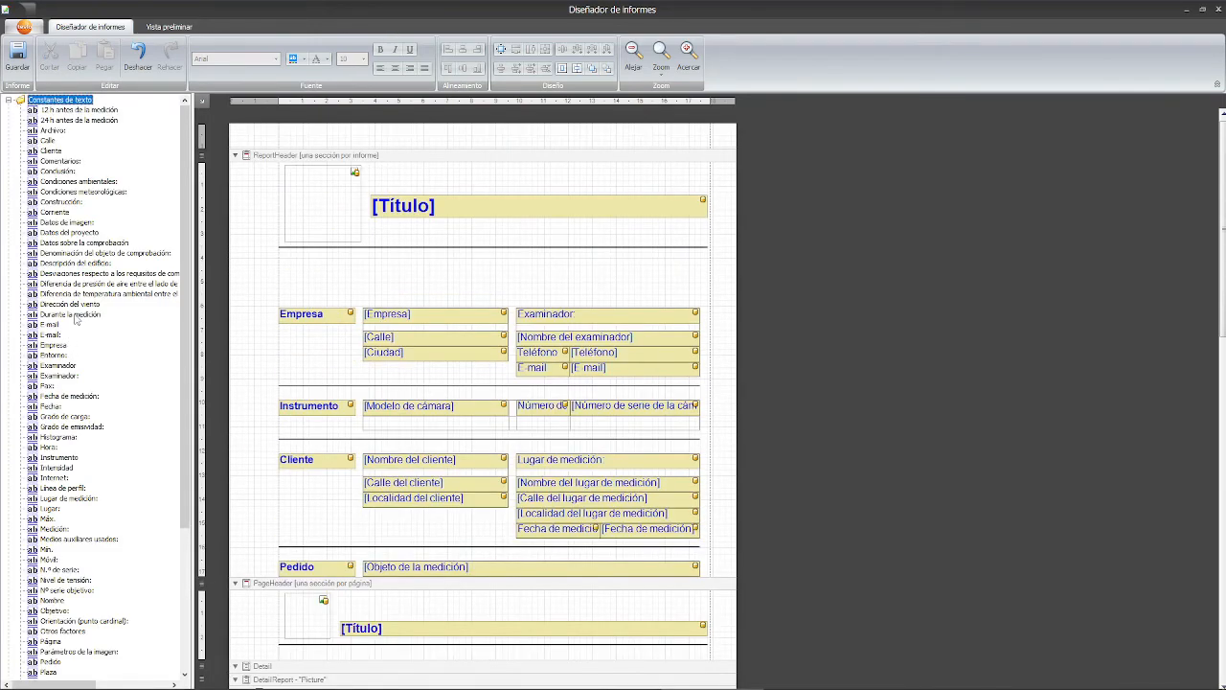
pyautogui.click(8, 99)
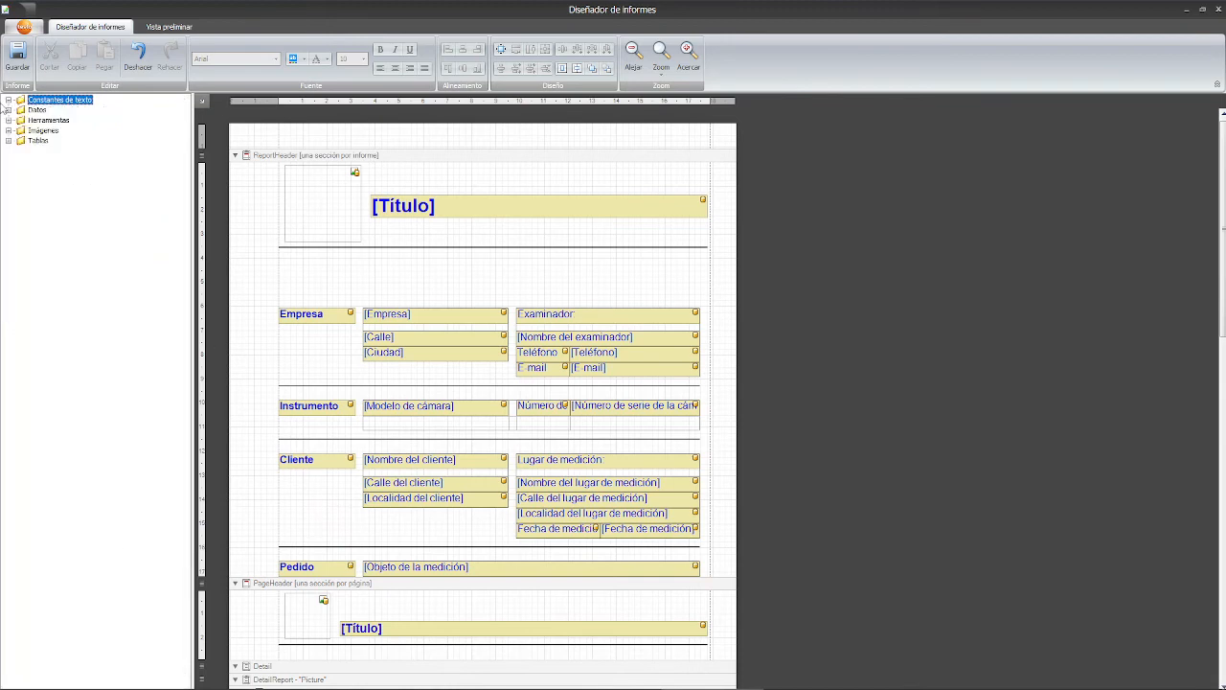
pyautogui.click(304, 314)
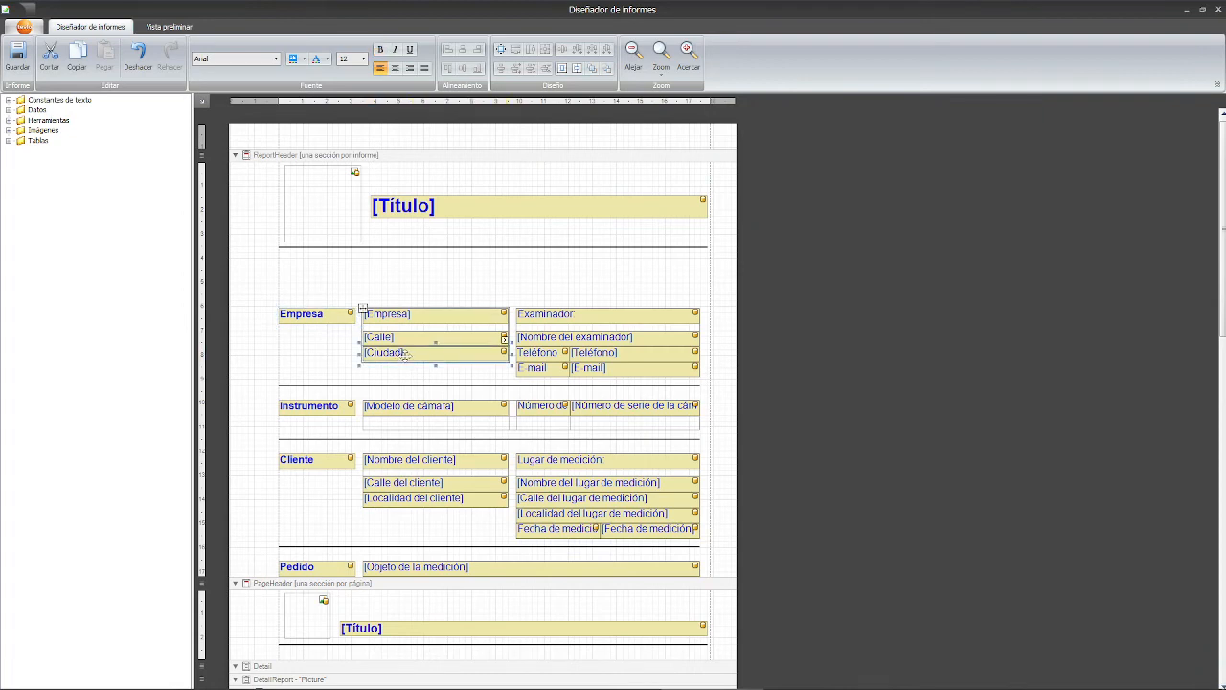
pyautogui.click(409, 314)
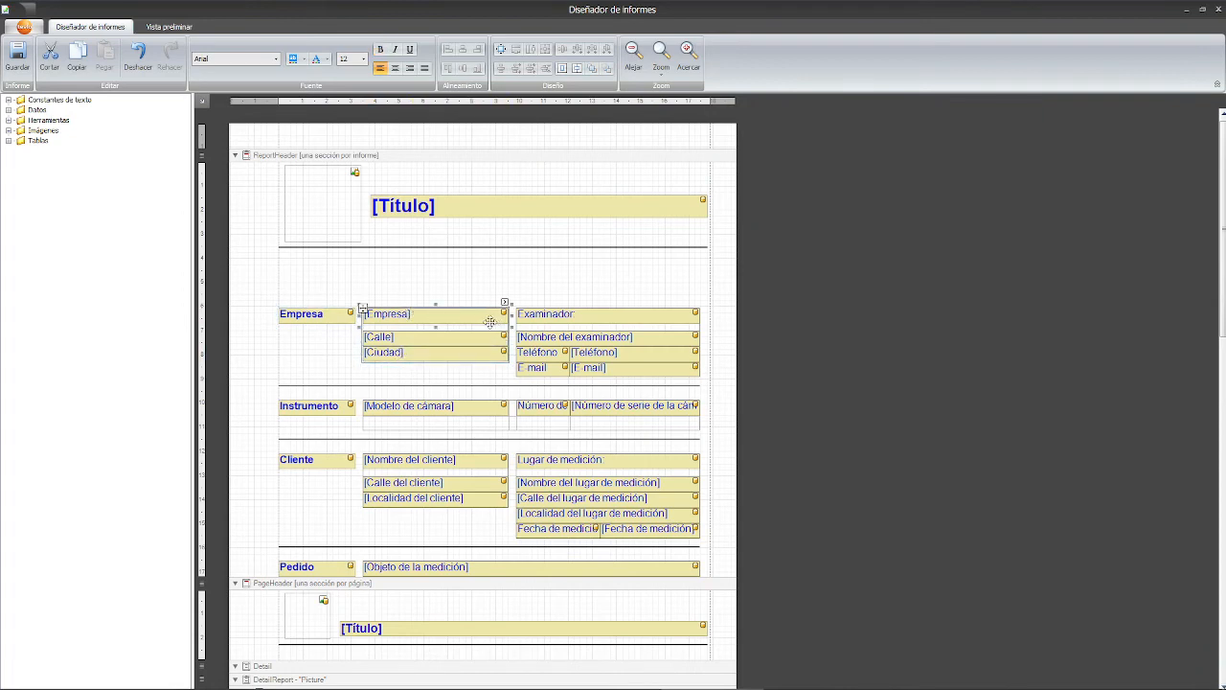
pyautogui.click(314, 317)
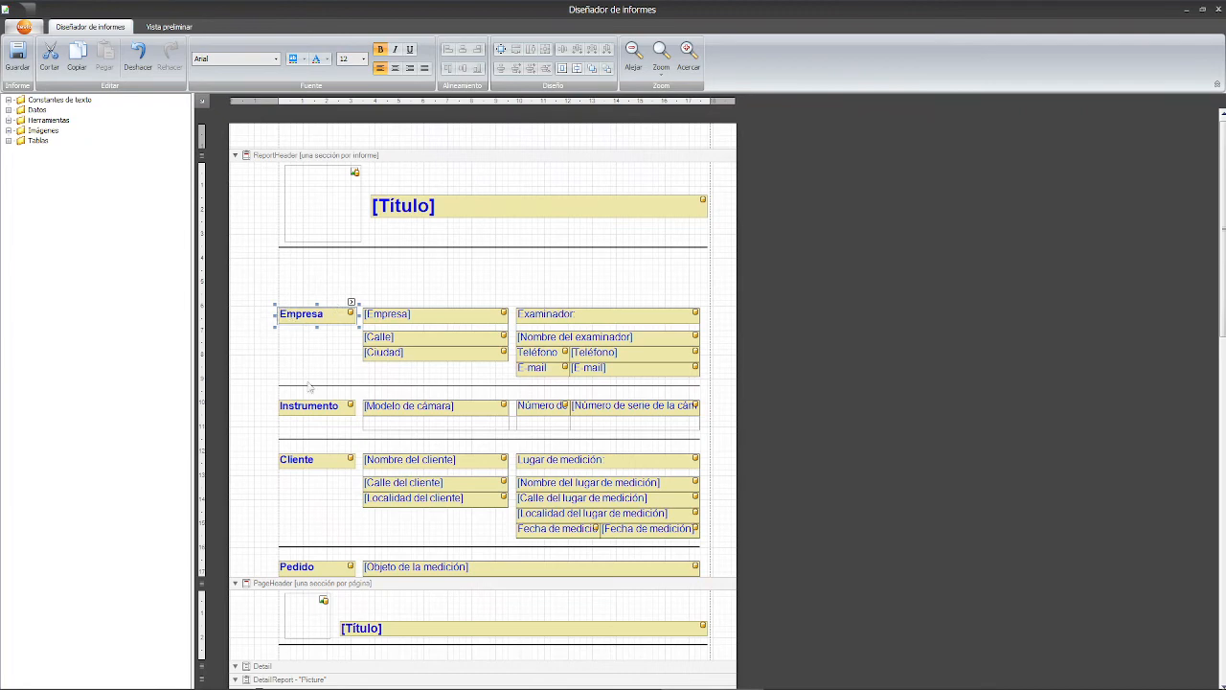
pyautogui.click(406, 315)
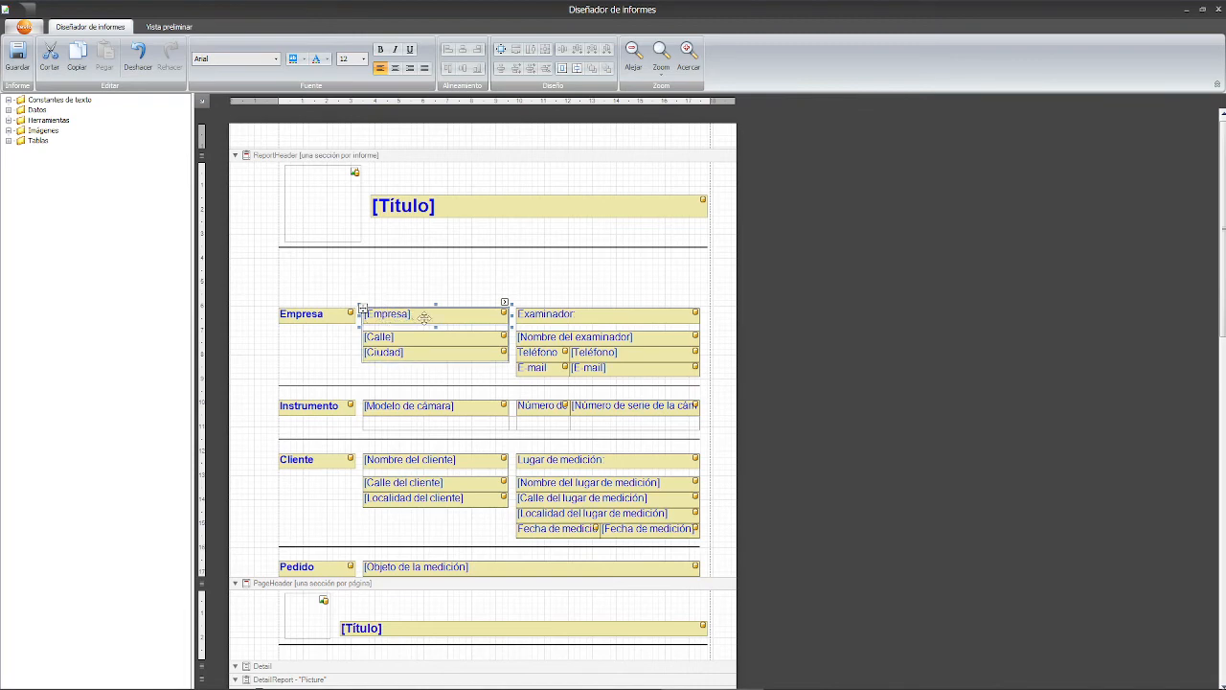
pyautogui.click(330, 315)
pyautogui.click(384, 314)
# - Expand the Herramientas tools and pick the Campo de texto tool
pyautogui.click(86, 101)
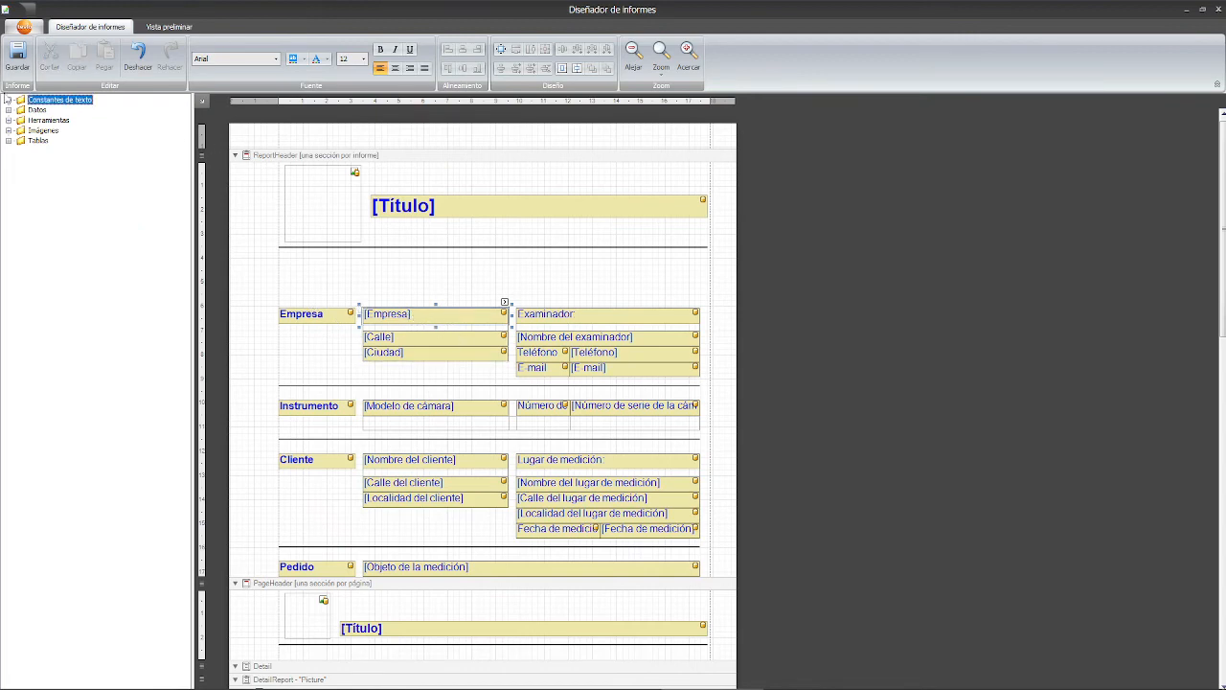
pyautogui.click(8, 99)
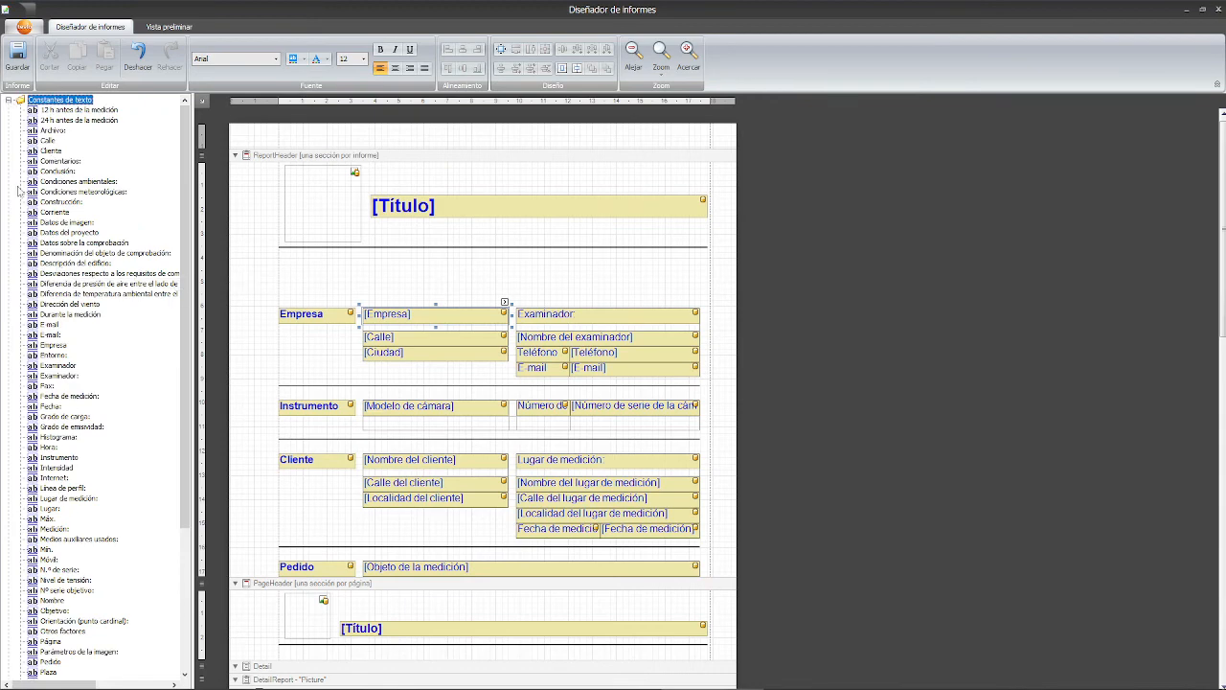
pyautogui.click(9, 101)
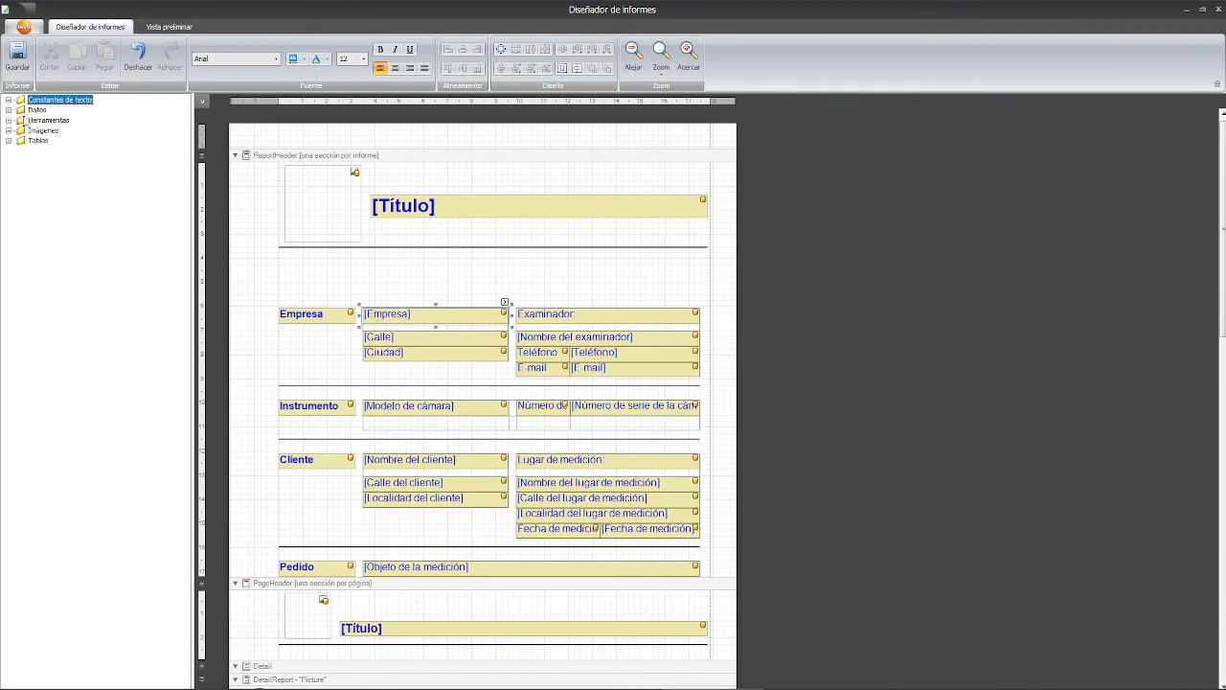
pyautogui.click(9, 121)
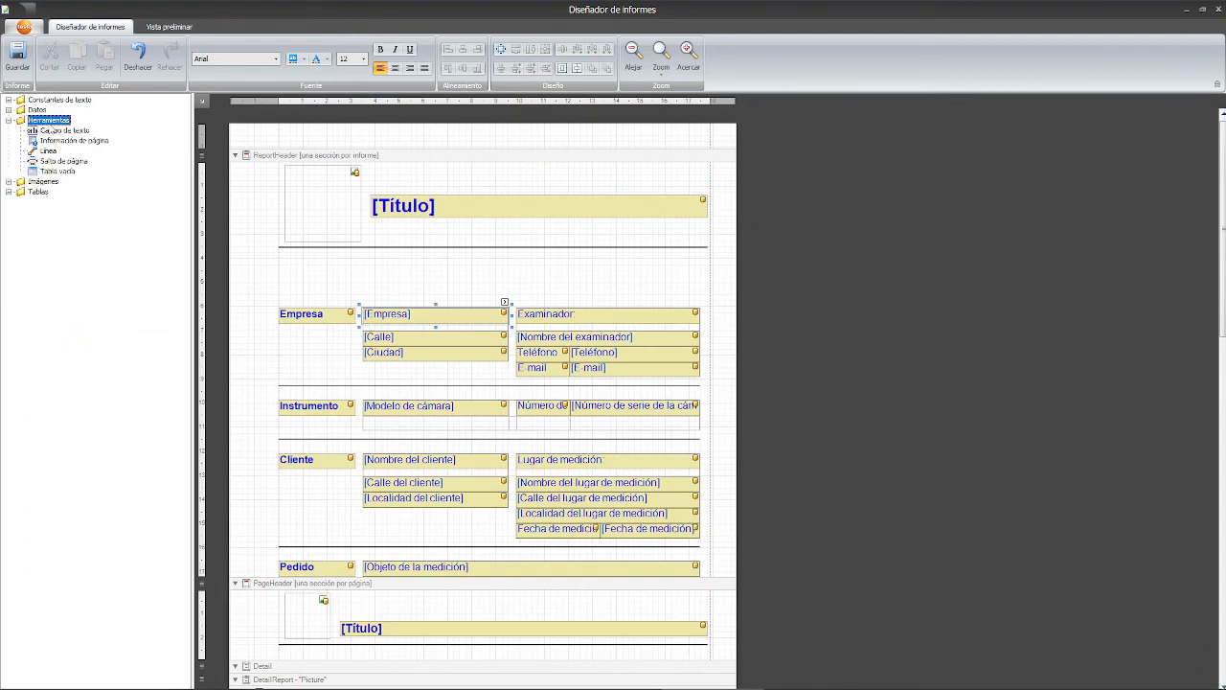
pyautogui.click(53, 132)
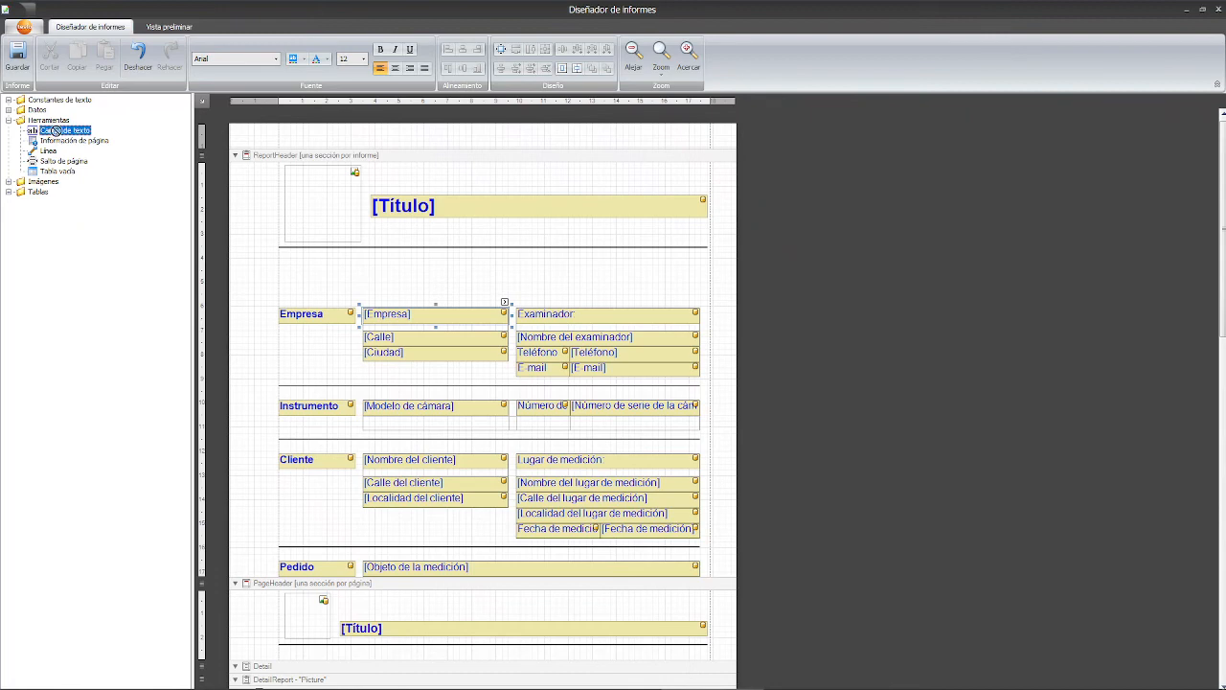
# - Add a narrow bold text label reading 'CUIT' below the client's locality in the Cliente block
pyautogui.moveTo(54, 134); pyautogui.dragTo(378, 529)
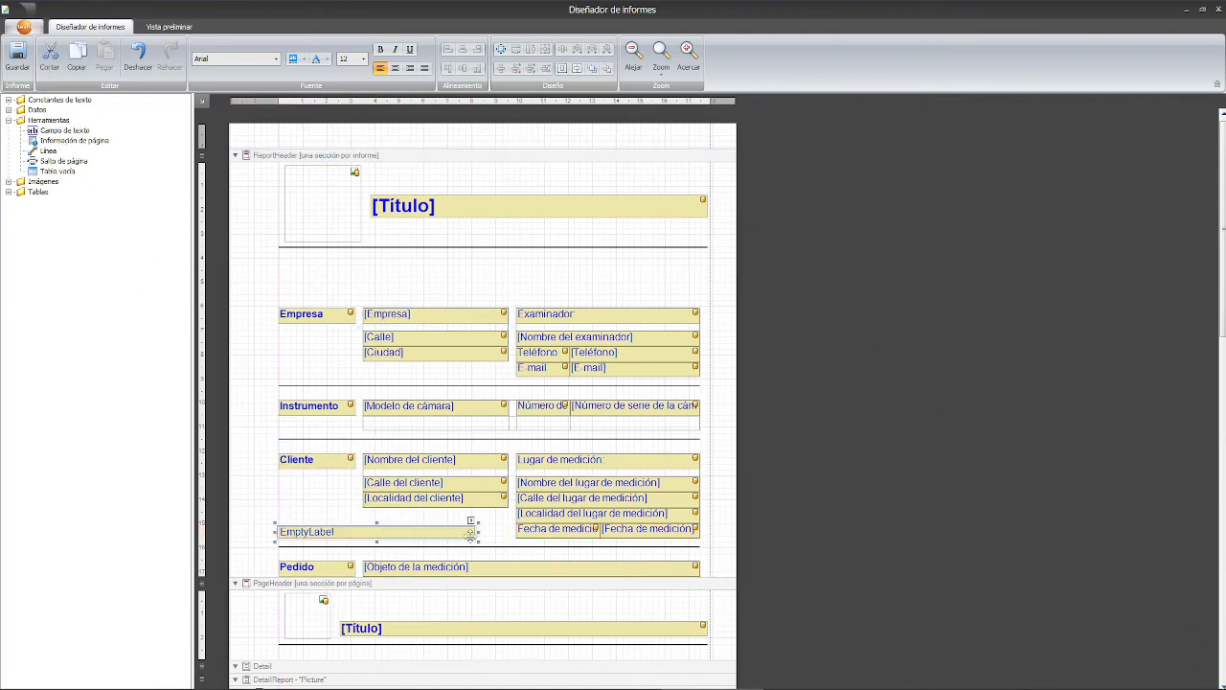
pyautogui.moveTo(479, 532); pyautogui.dragTo(359, 532)
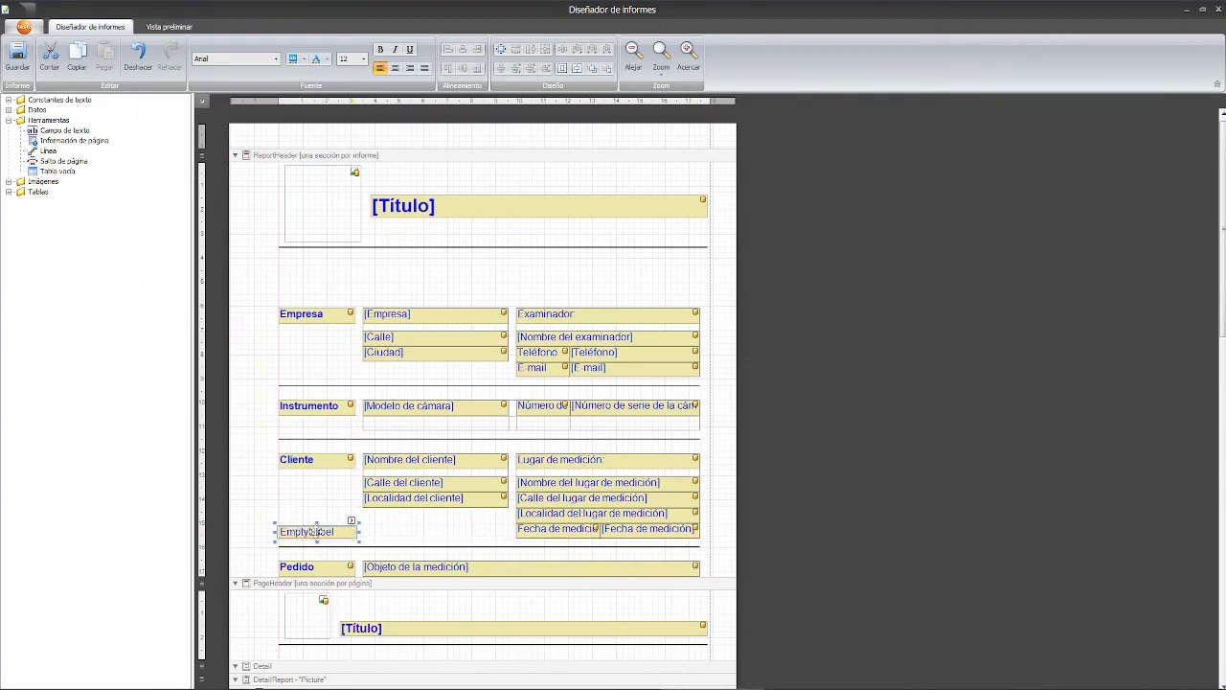
pyautogui.doubleClick(314, 532)
pyautogui.write('C')
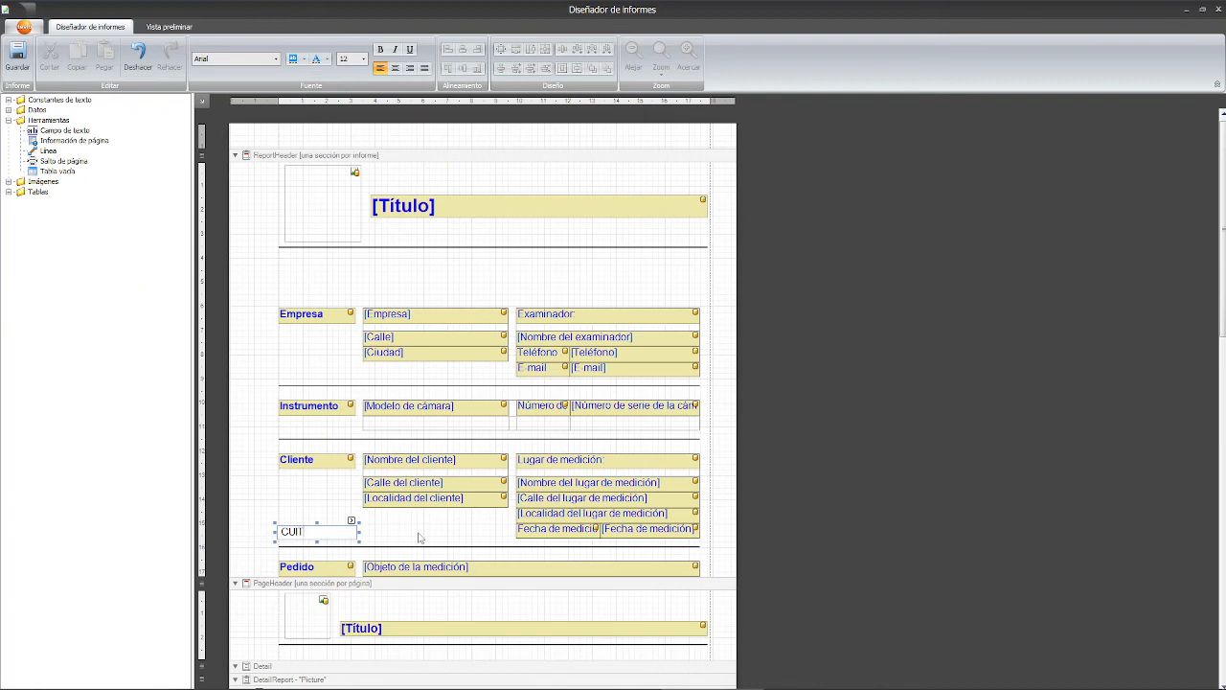
pyautogui.write('UIT')
pyautogui.press('Return')
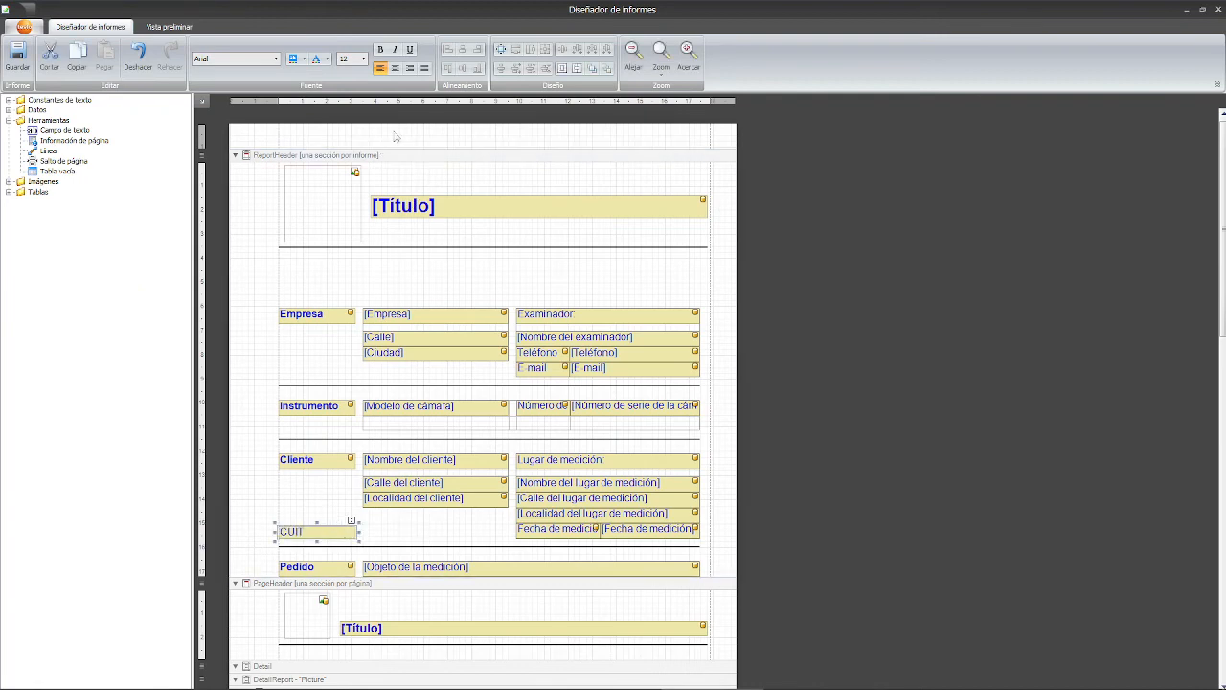
pyautogui.click(380, 48)
pyautogui.click(373, 538)
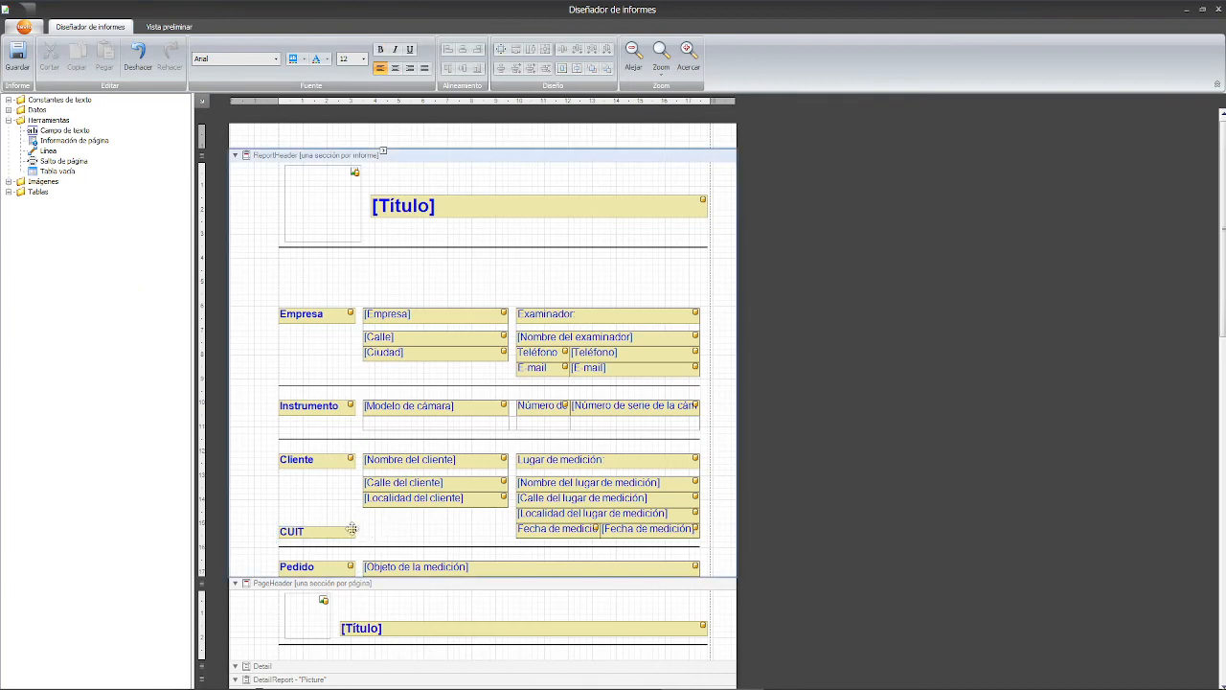
pyautogui.click(342, 530)
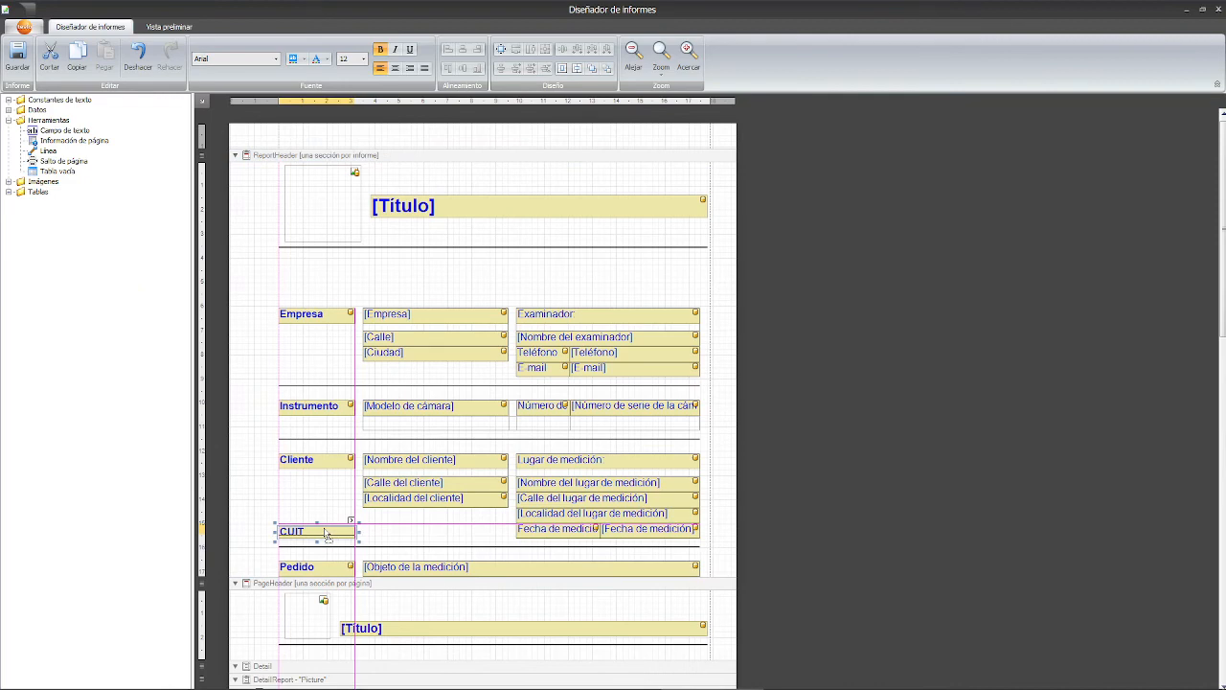
# - Align the CUIT label with the labels above and browse the Datos de informe fields
pyautogui.moveTo(327, 536); pyautogui.dragTo(324, 528)
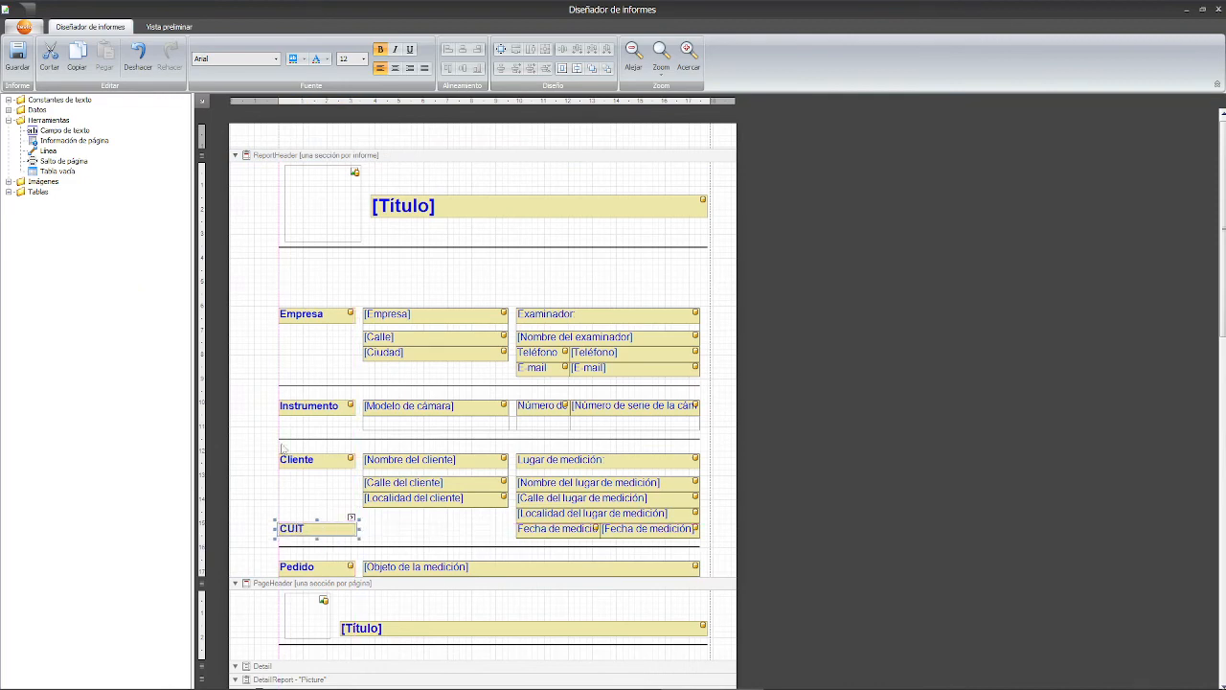
pyautogui.click(9, 110)
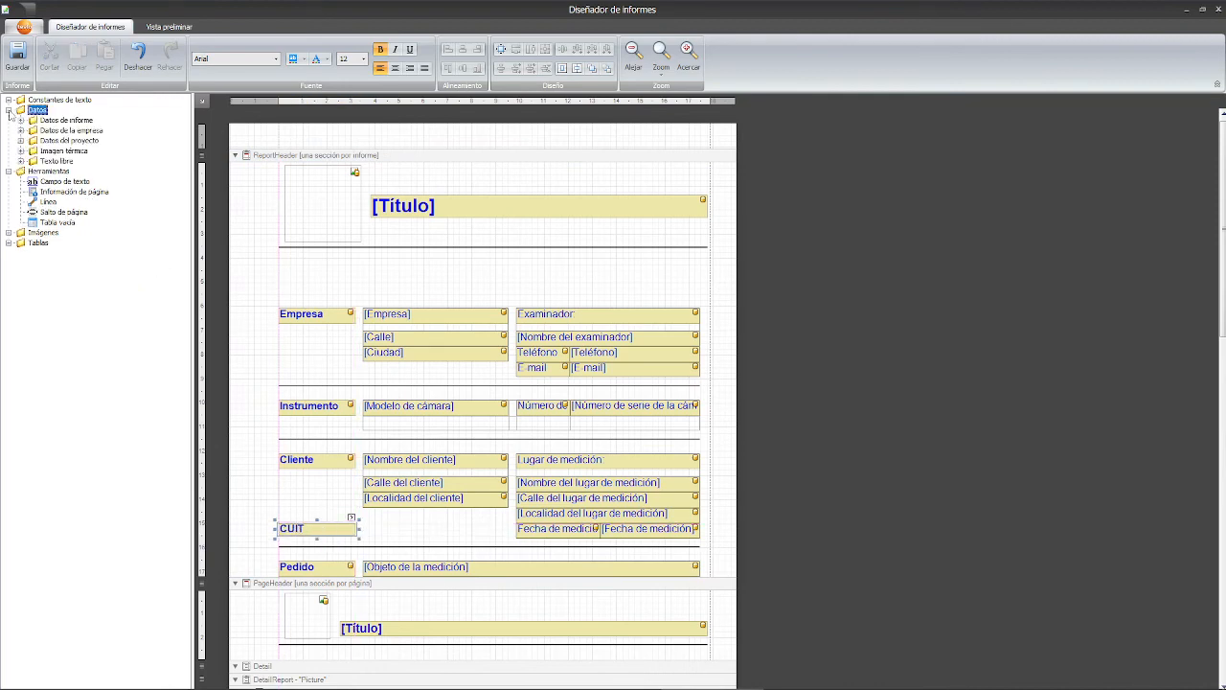
pyautogui.doubleClick(28, 121)
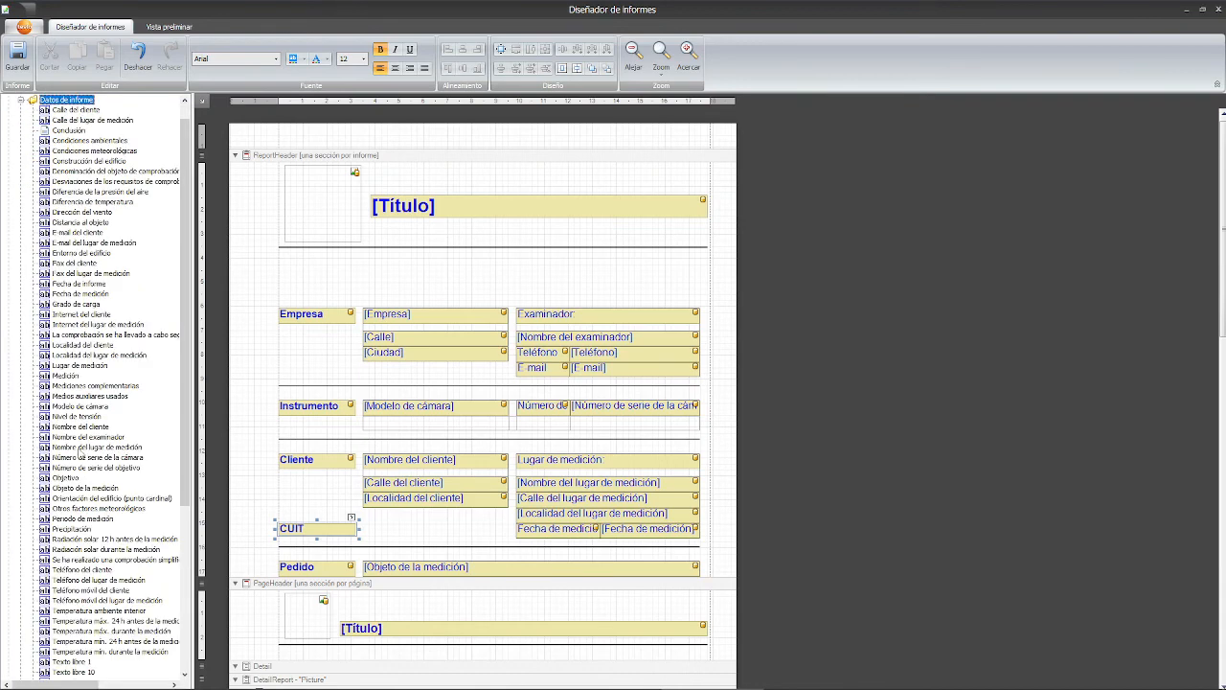
pyautogui.scroll(1, 78, 429)
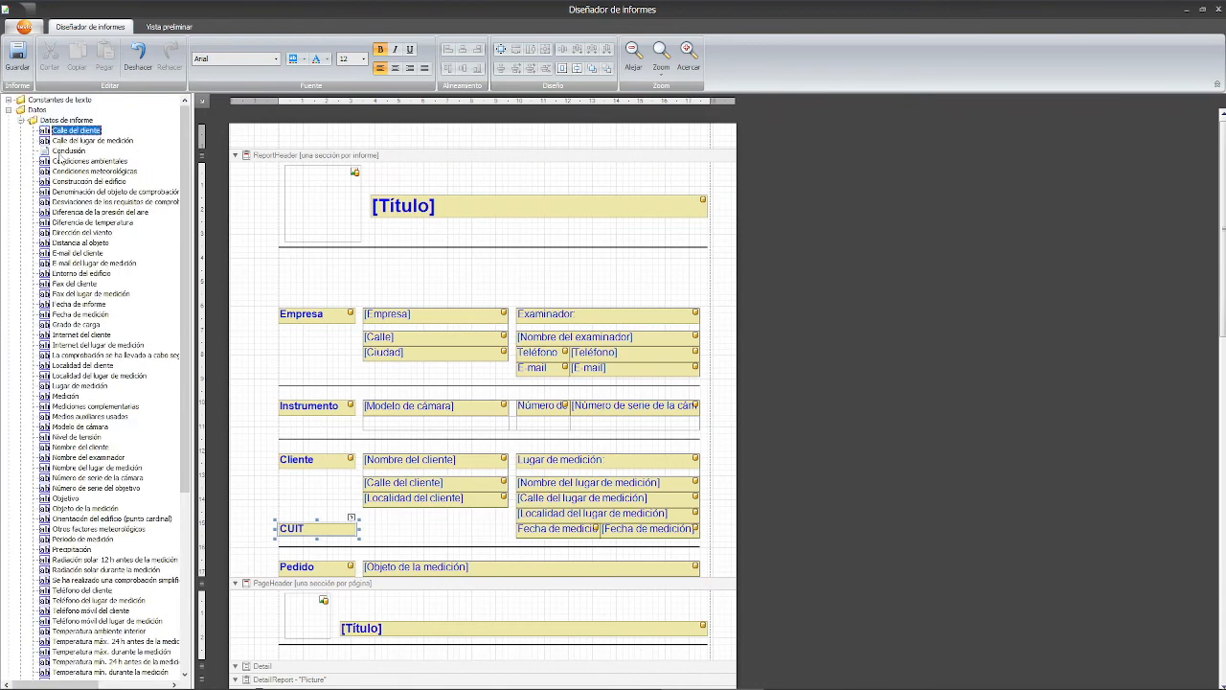
pyautogui.click(63, 191)
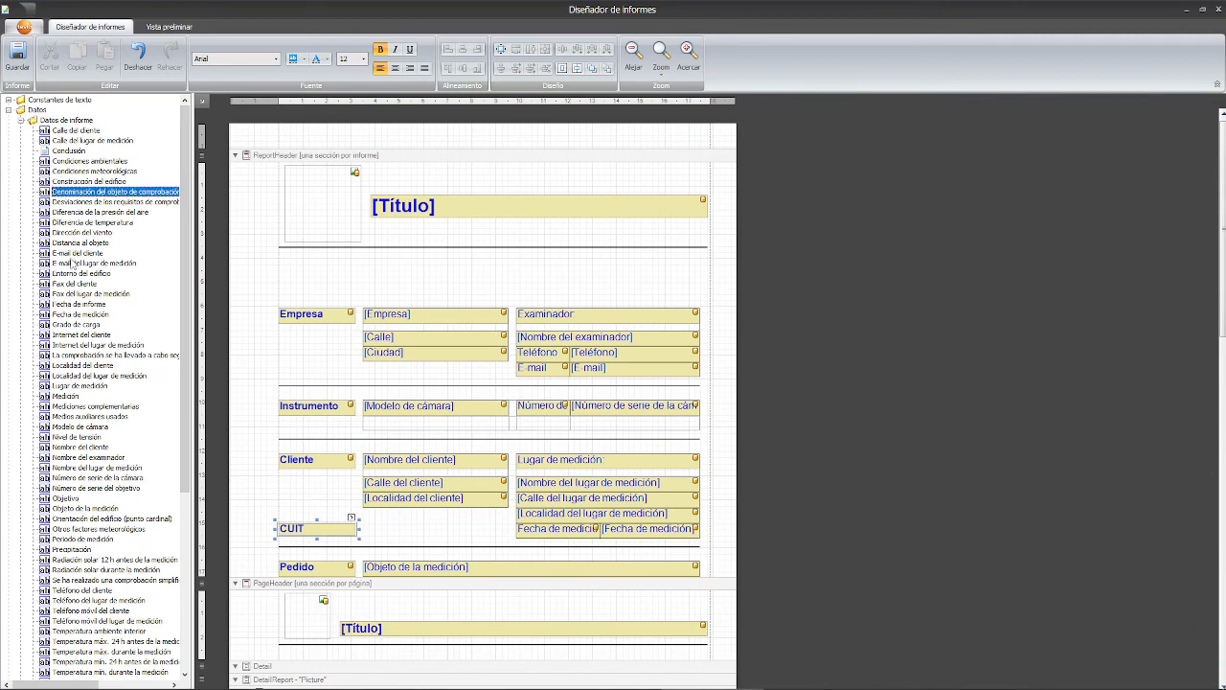
# - Collapse the report data list, expand Texto libre and select Texto libre 1
pyautogui.scroll(-5, 73, 264)
pyautogui.scroll(5, 80, 233)
pyautogui.click(20, 120)
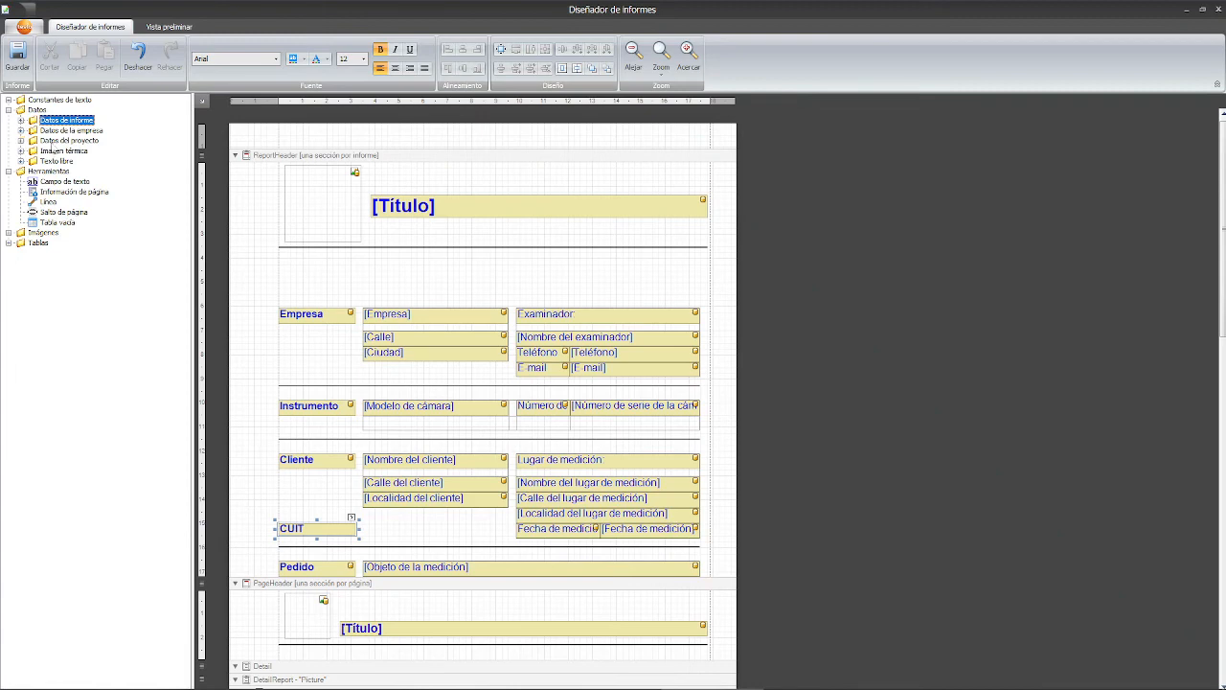
pyautogui.click(21, 161)
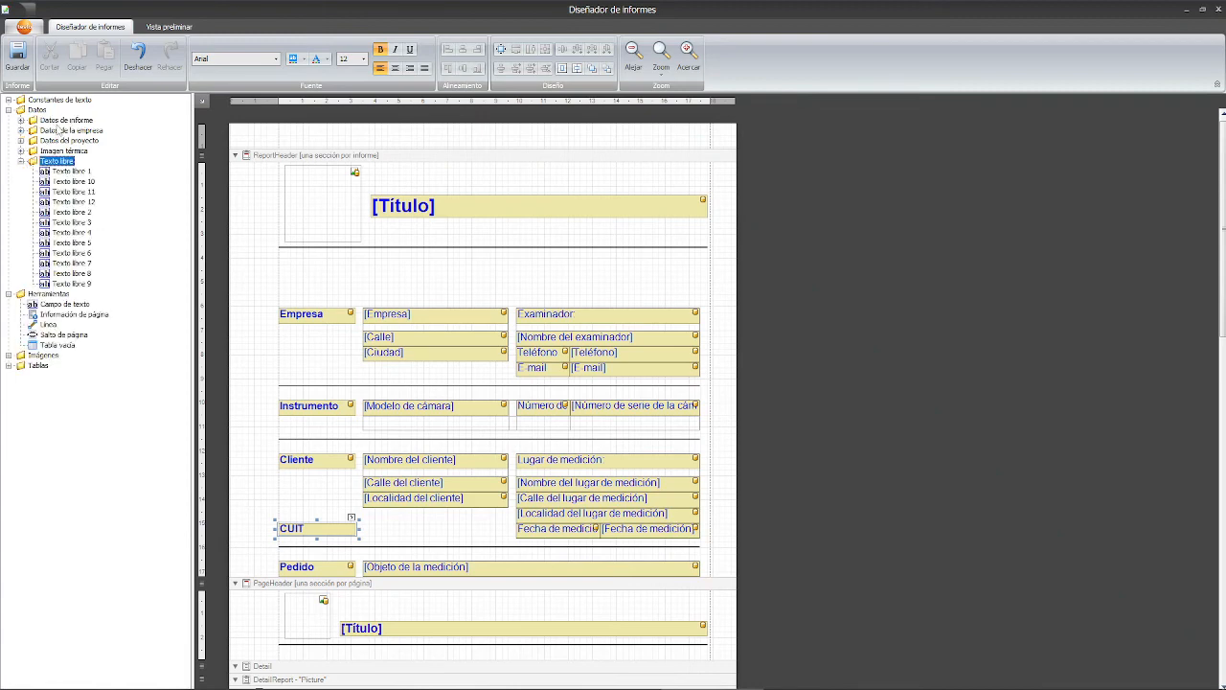
pyautogui.click(83, 182)
pyautogui.click(84, 172)
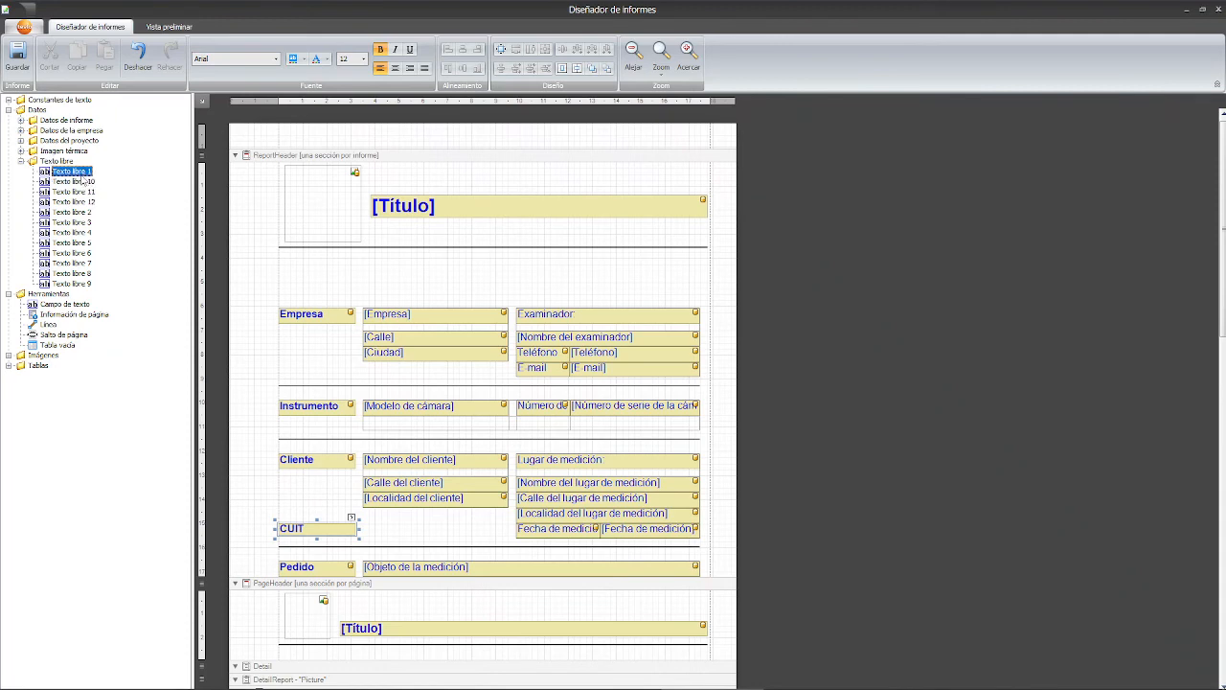
# - Place a Texto libre 1 field beside the CUIT label and change its text to CUIT
pyautogui.moveTo(75, 177); pyautogui.dragTo(408, 533)
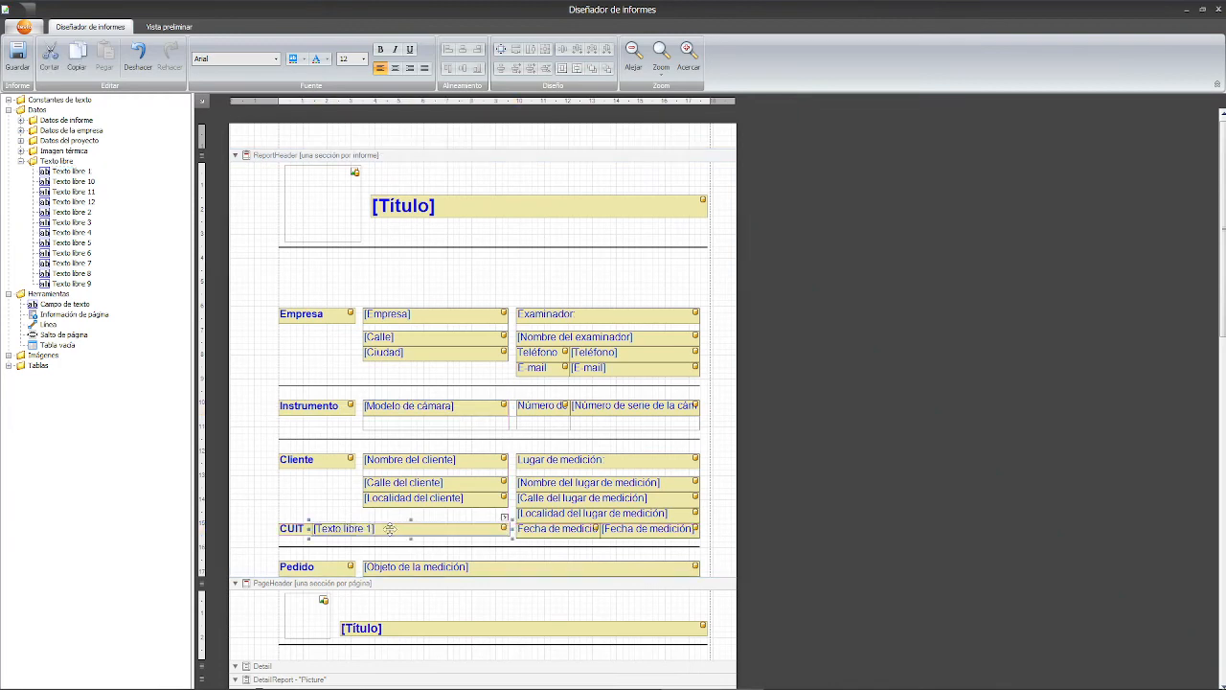
pyautogui.moveTo(317, 535); pyautogui.dragTo(363, 530)
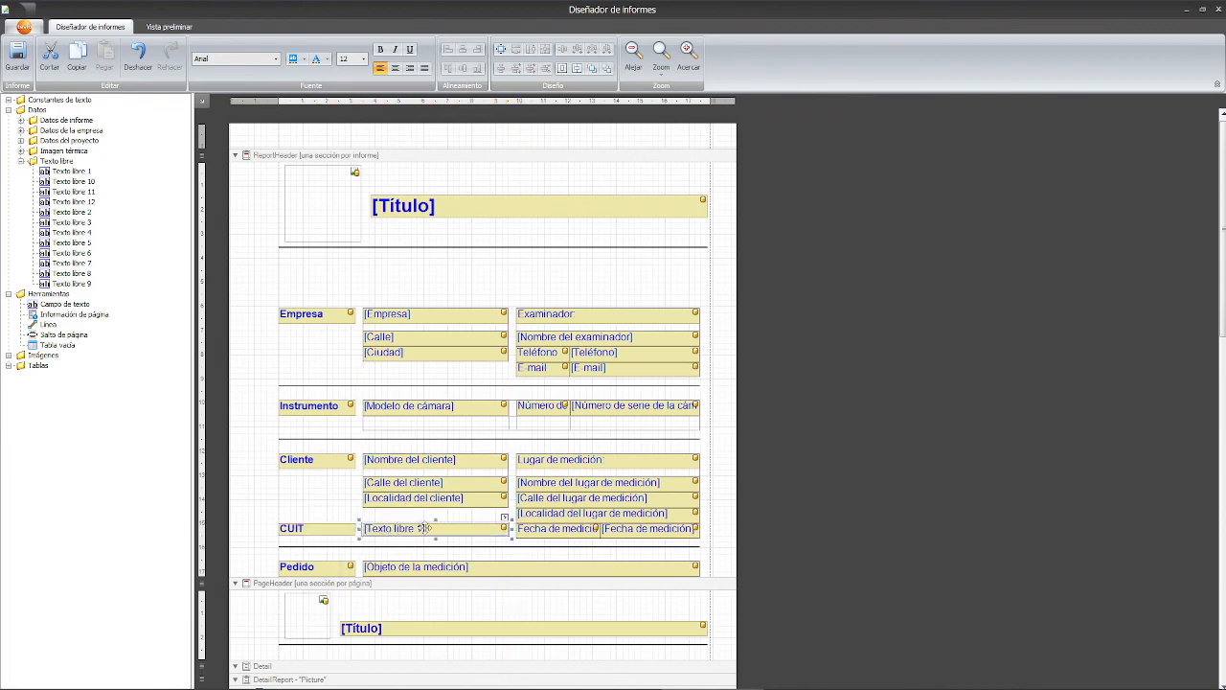
pyautogui.doubleClick(425, 530)
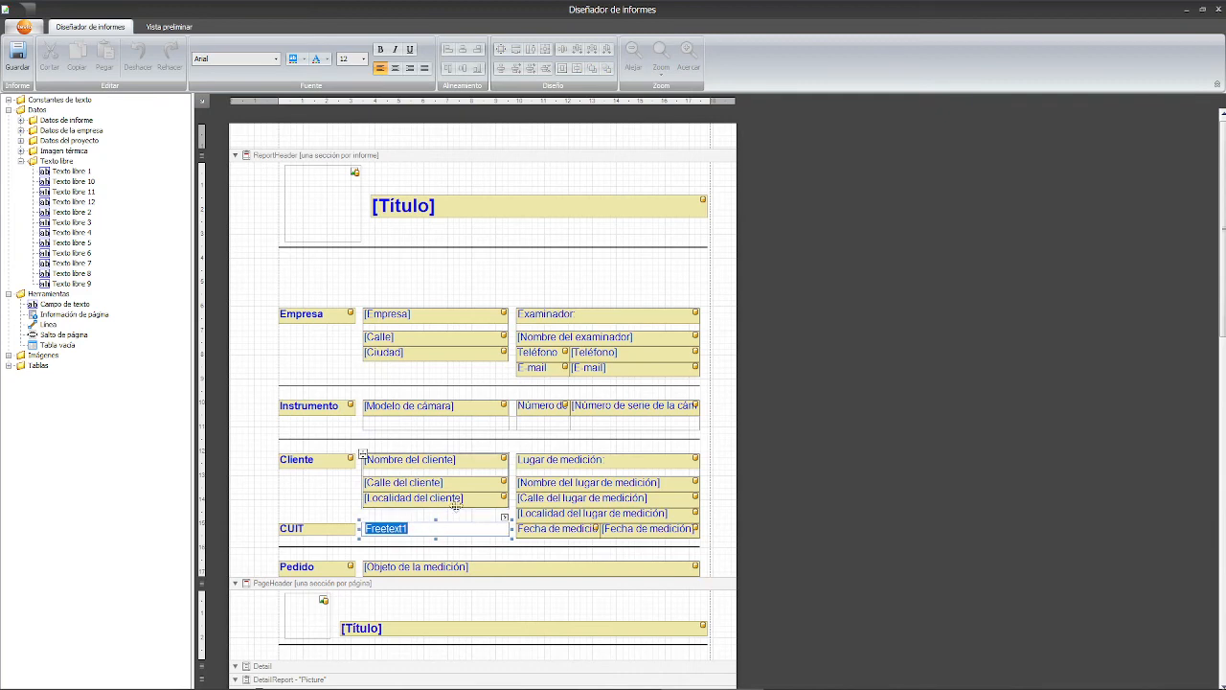
pyautogui.write('CU')
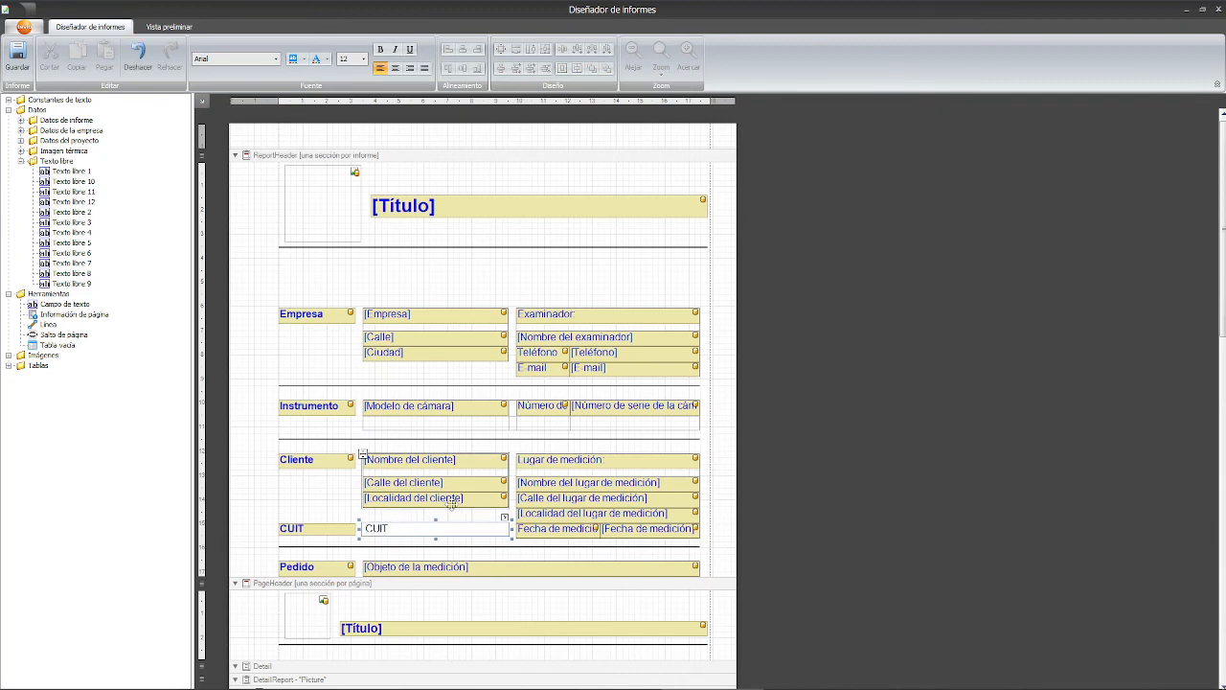
pyautogui.write('IT')
pyautogui.click(333, 506)
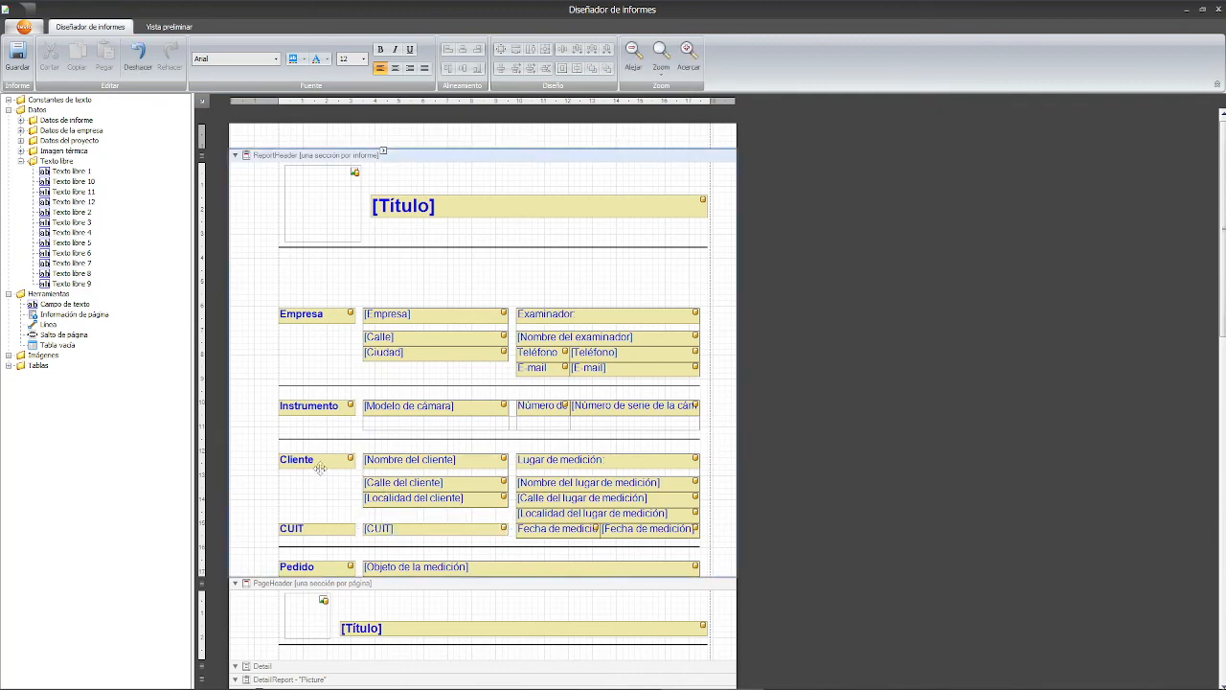
pyautogui.click(386, 531)
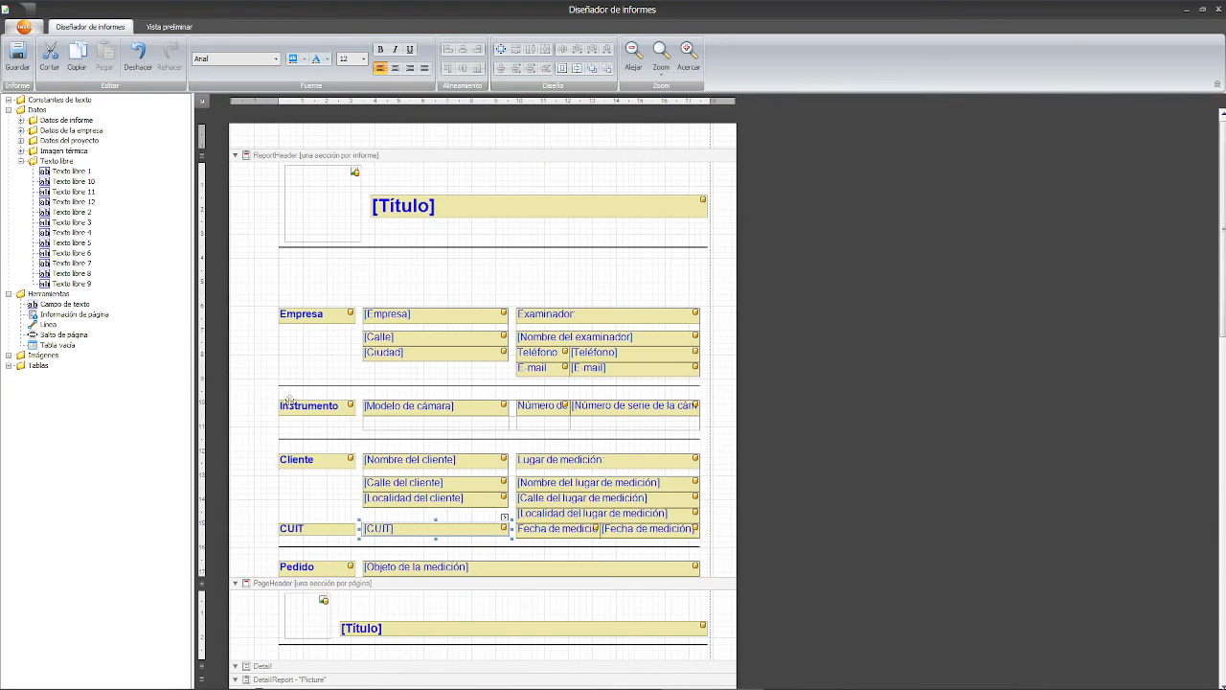
pyautogui.scroll(-3, 288, 402)
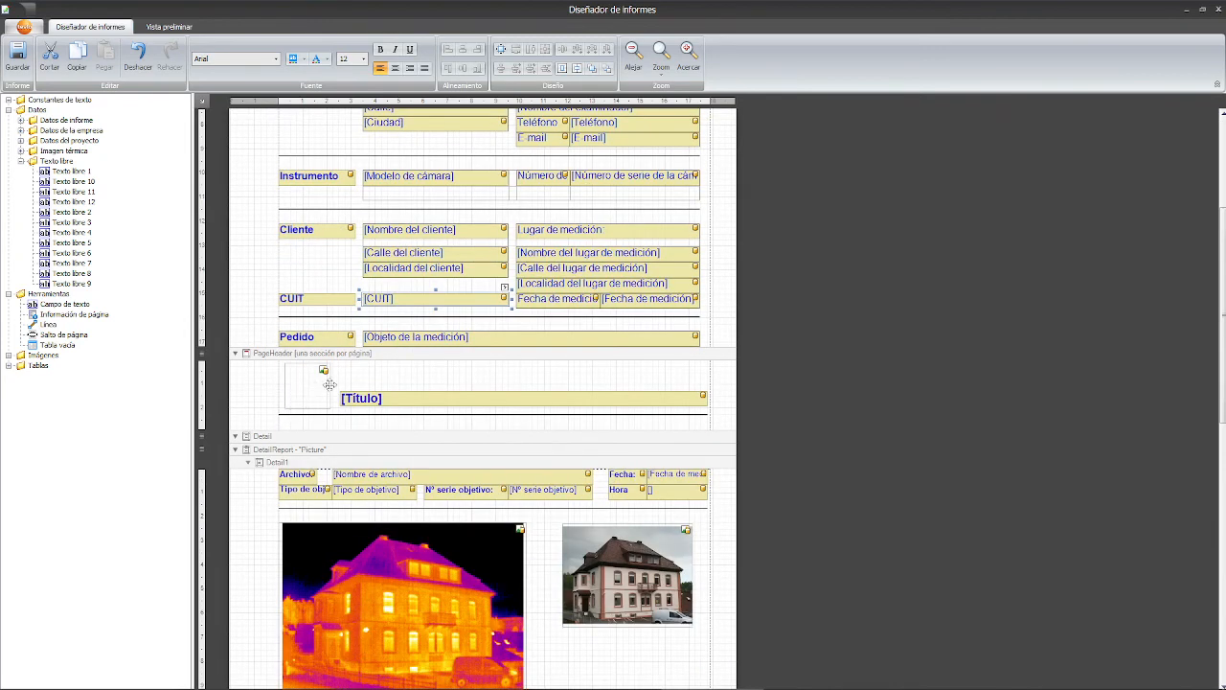
pyautogui.scroll(1, 350, 383)
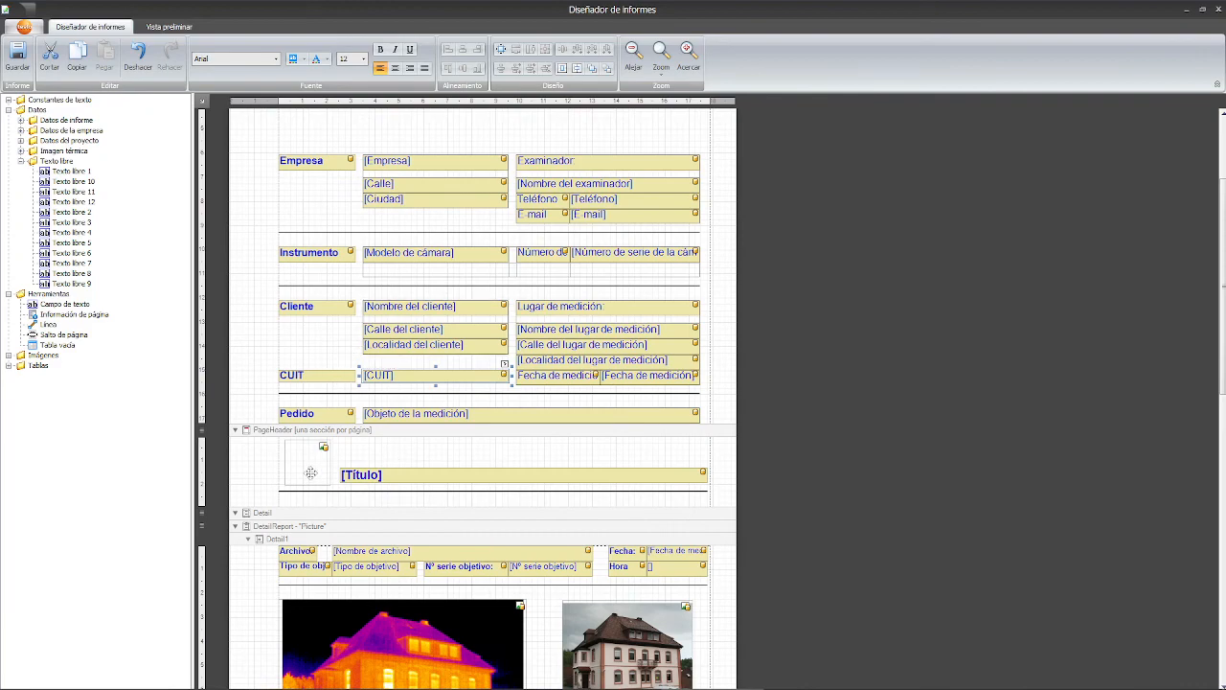
pyautogui.scroll(-6, 314, 375)
pyautogui.scroll(9, 312, 374)
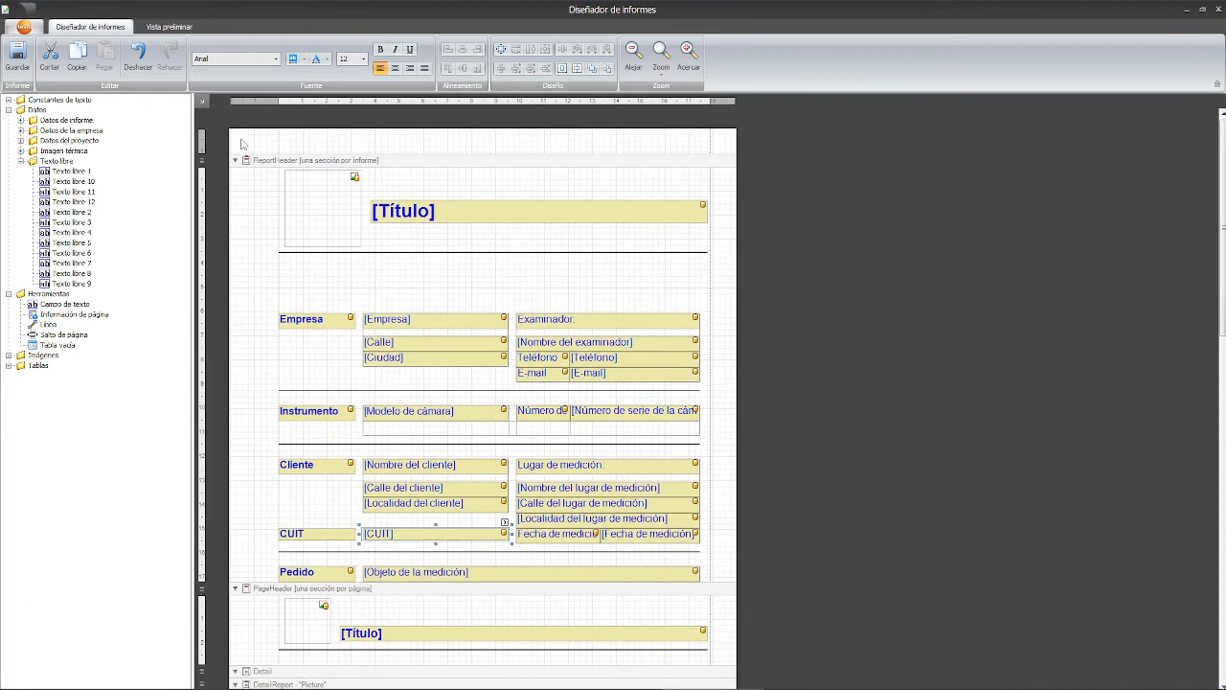
# - Preview the report in a 2x2 four-page layout and open the Marca de agua settings
pyautogui.click(170, 29)
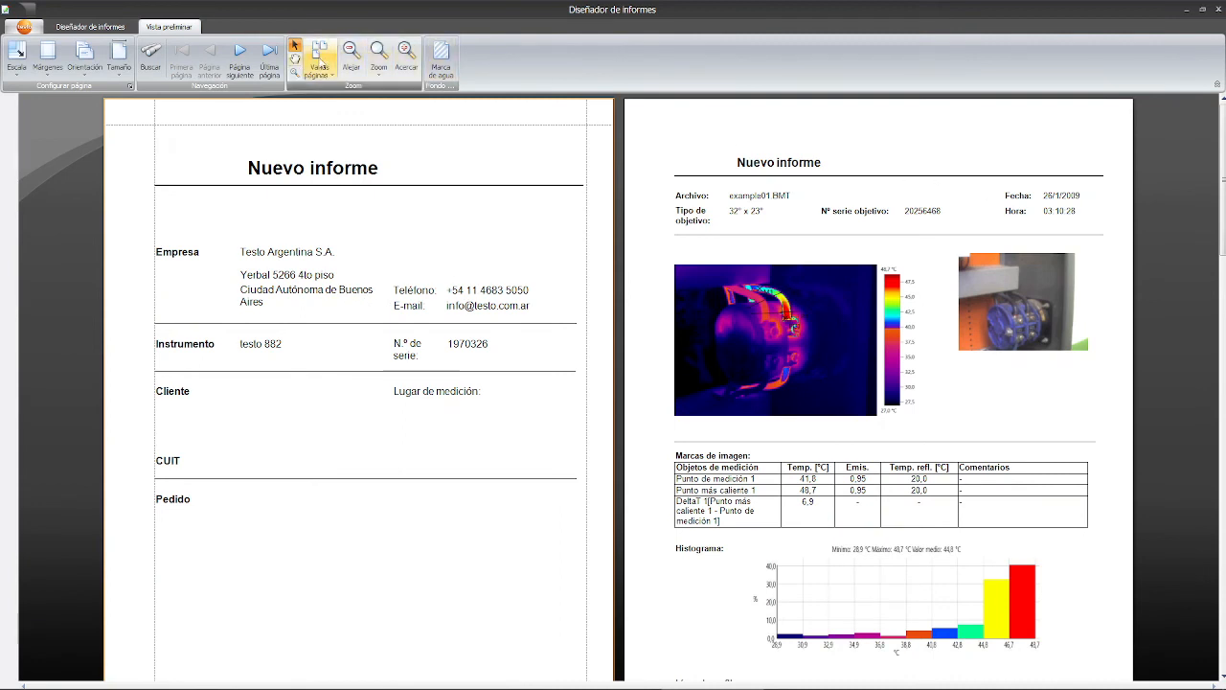
pyautogui.click(321, 62)
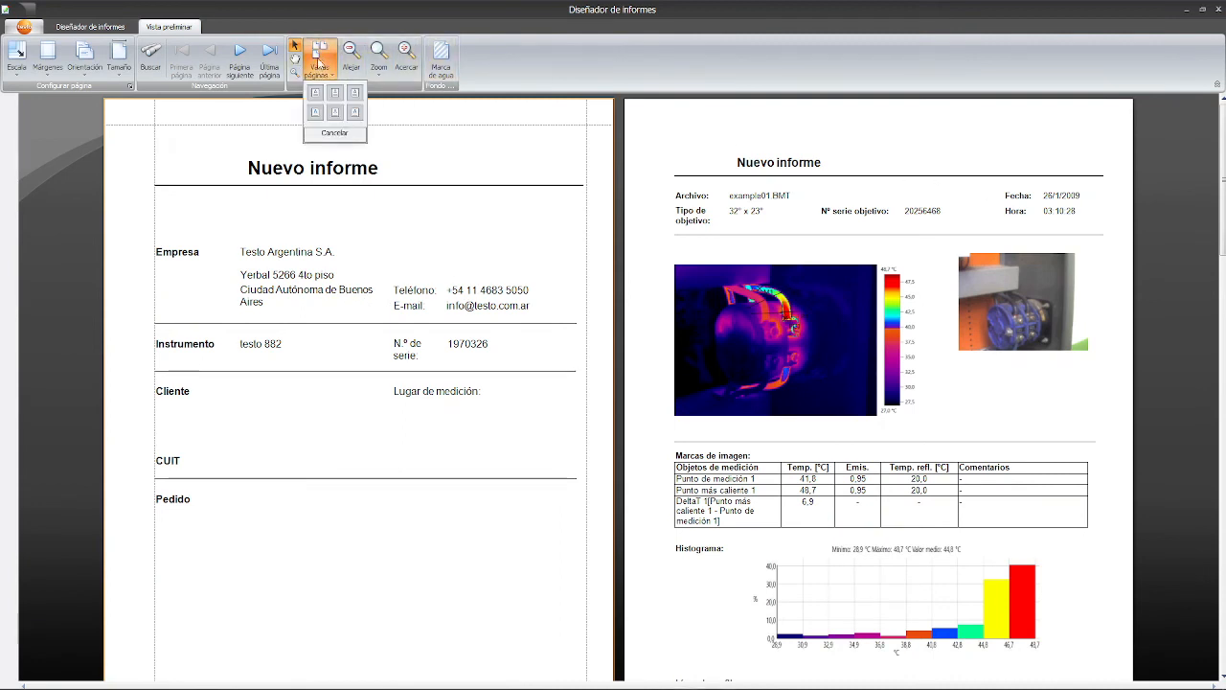
pyautogui.click(338, 119)
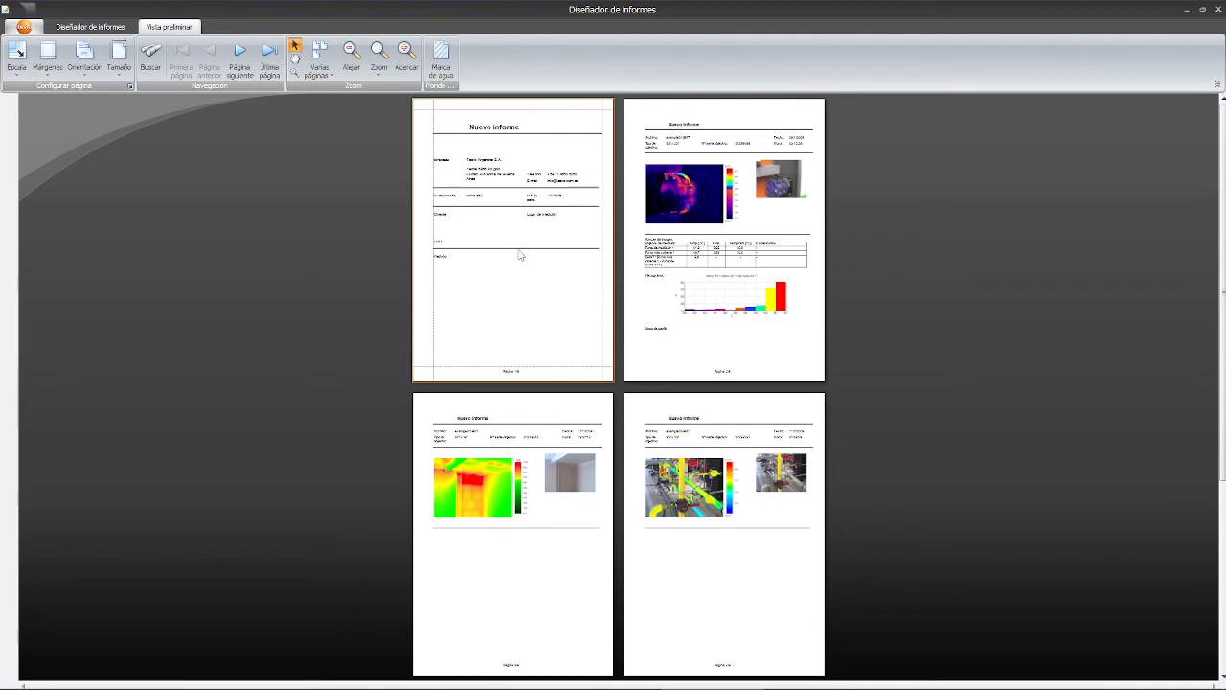
pyautogui.click(444, 59)
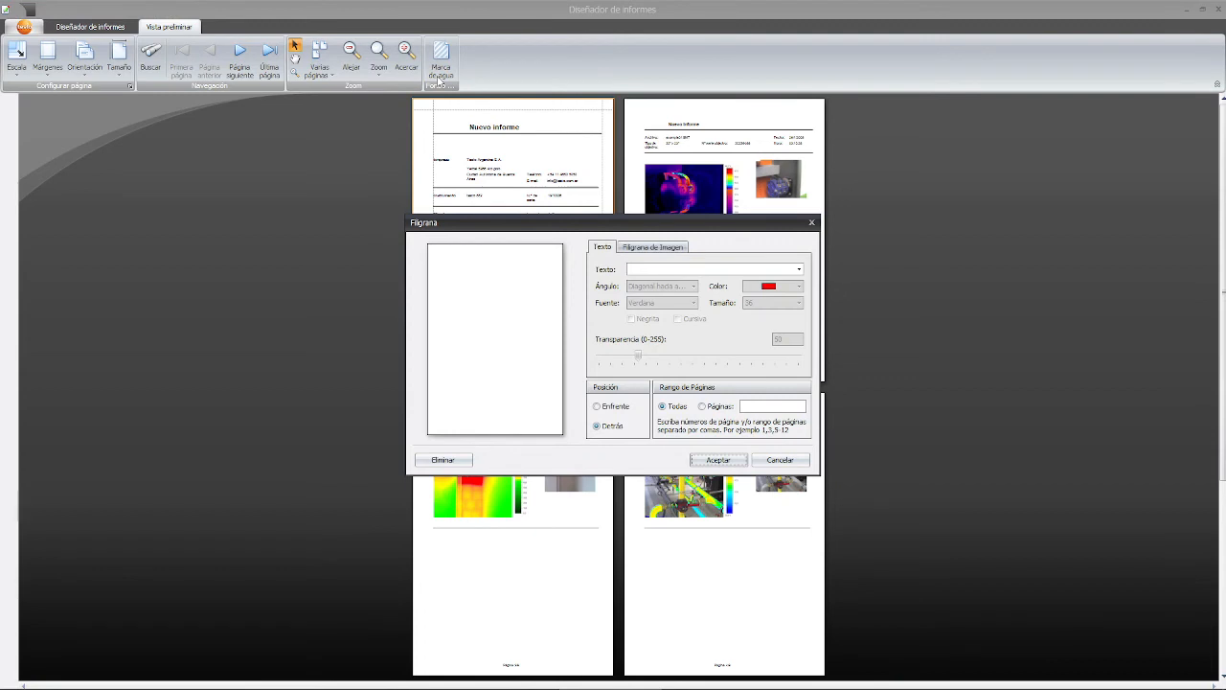
# - Set an orange BORRADOR watermark, size 105, more transparent, behind content on all pages
pyautogui.click(665, 270)
pyautogui.write('BORRADOR')
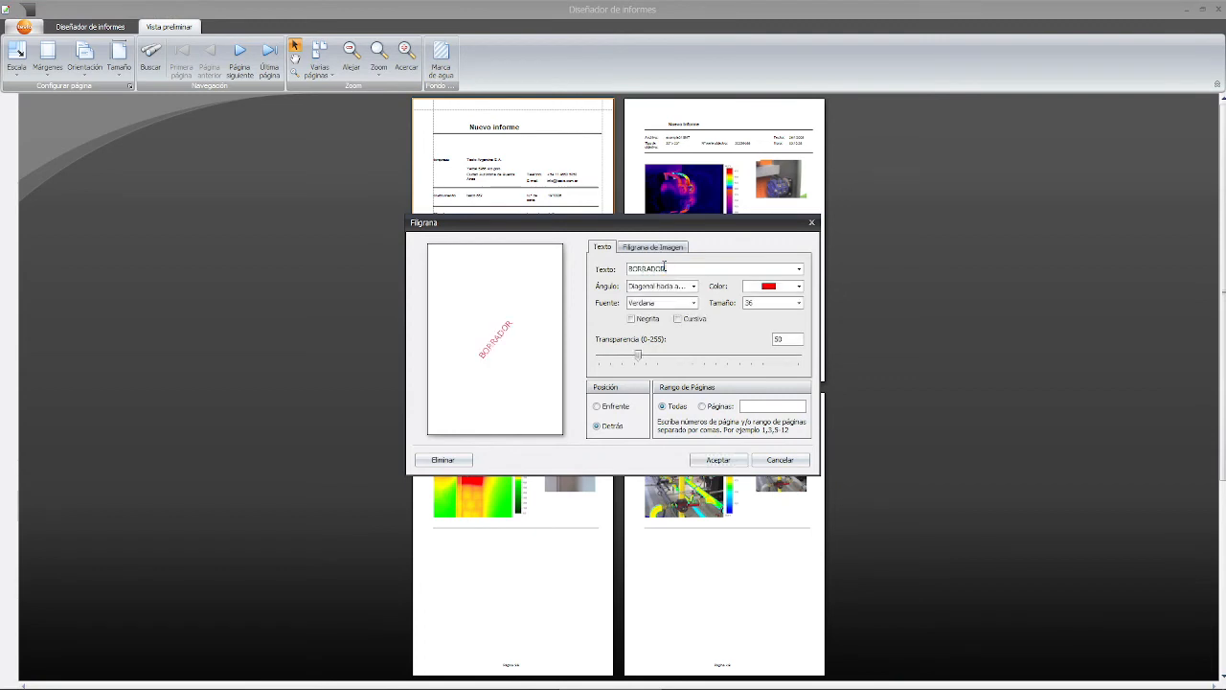
pyautogui.click(615, 410)
pyautogui.click(734, 406)
pyautogui.click(664, 407)
pyautogui.moveTo(638, 355); pyautogui.dragTo(682, 354)
pyautogui.click(800, 302)
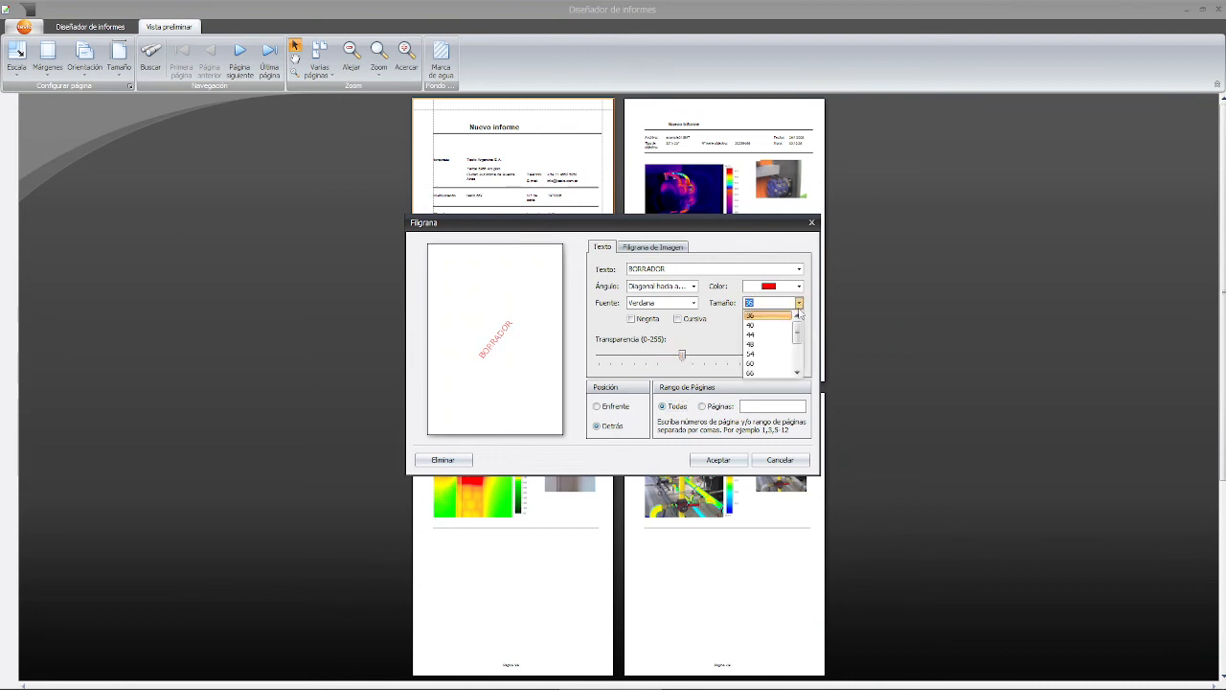
pyautogui.moveTo(796, 337); pyautogui.dragTo(796, 360)
pyautogui.click(776, 353)
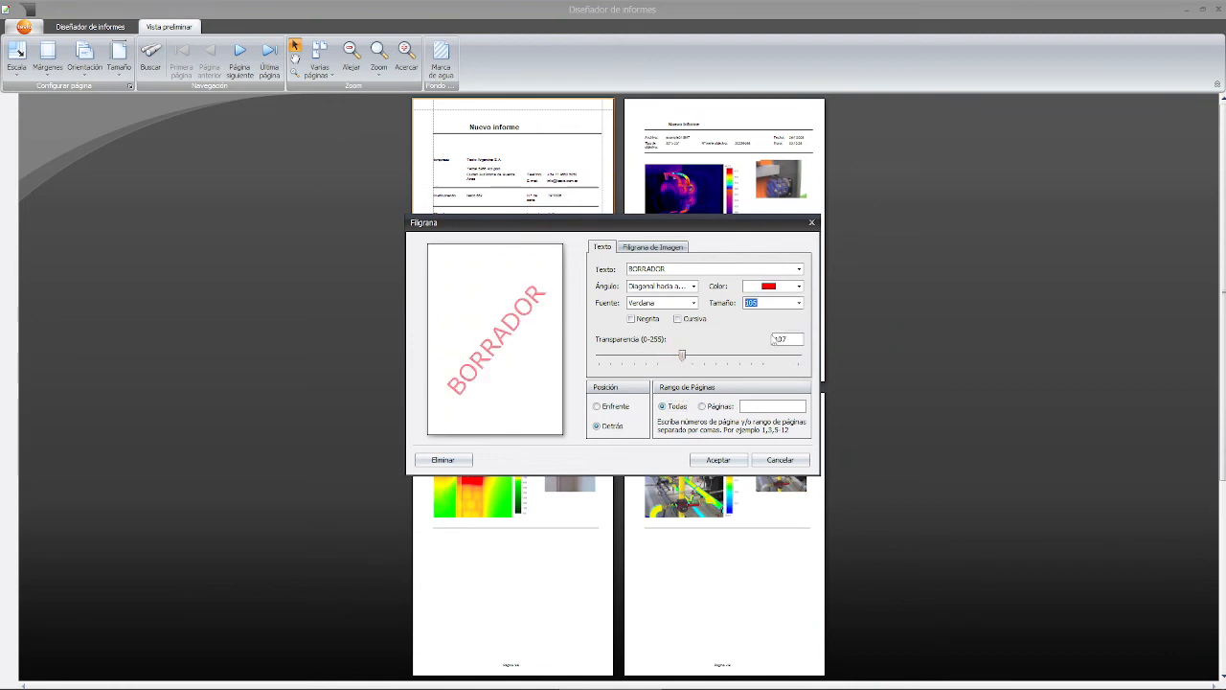
pyautogui.click(772, 292)
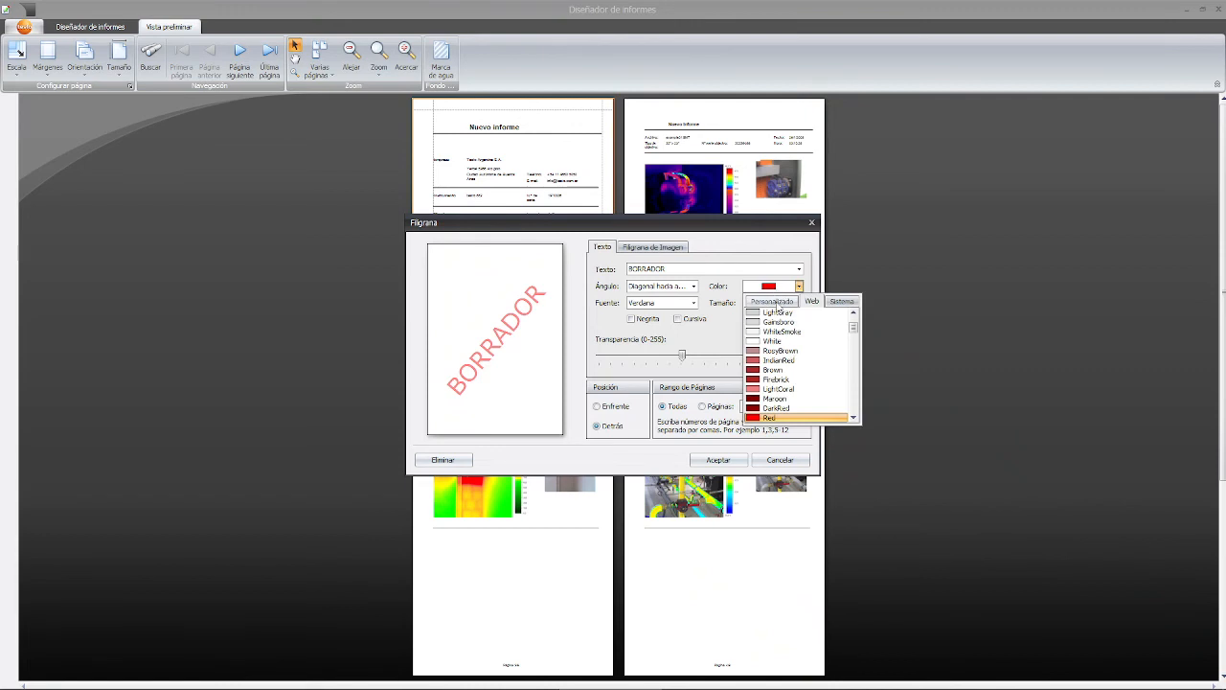
pyautogui.click(772, 301)
pyautogui.click(781, 347)
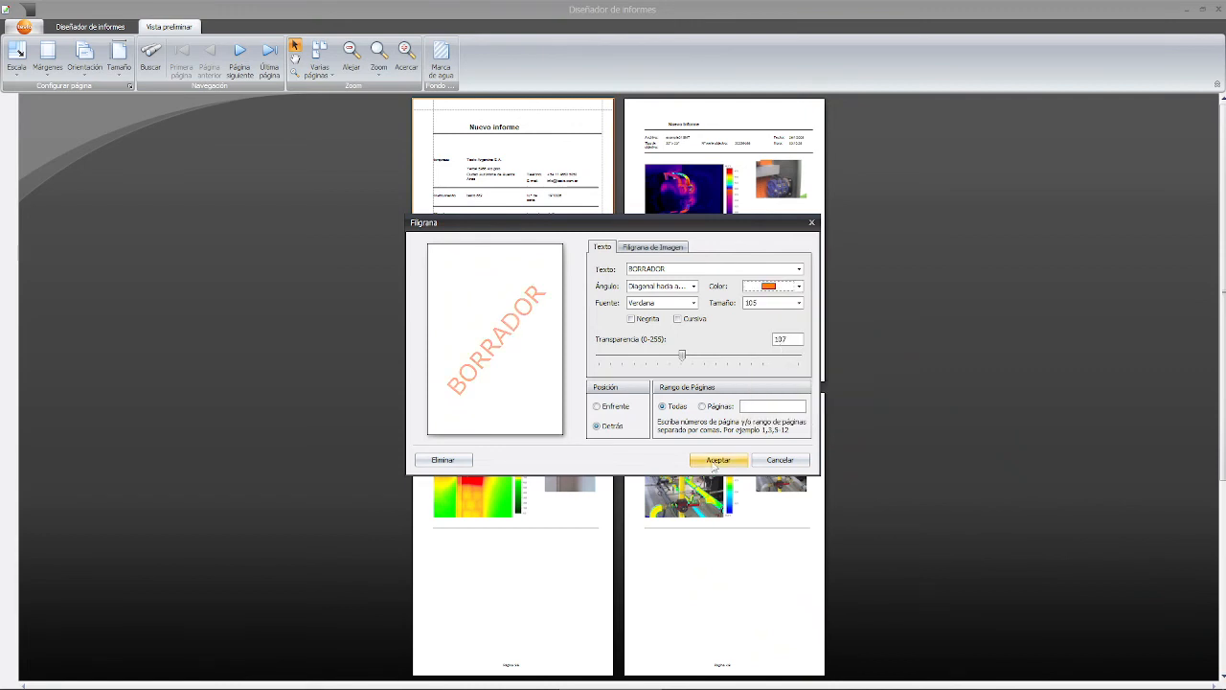
pyautogui.click(718, 460)
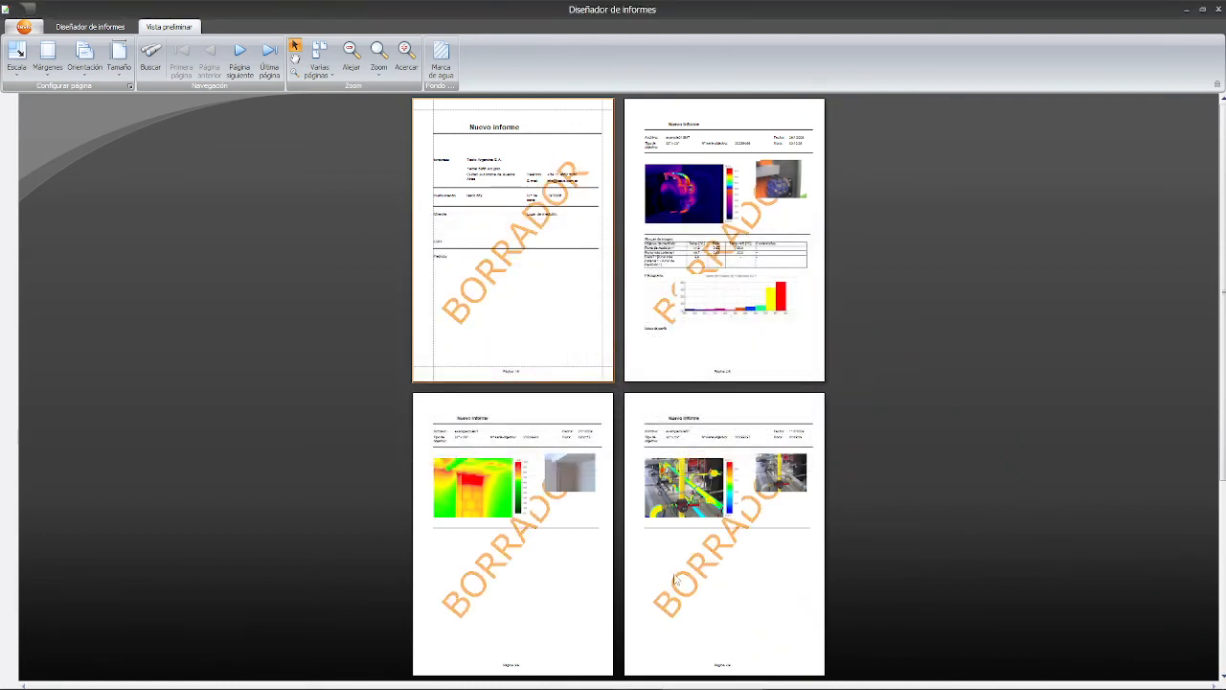
# - On the Filigrana de Imagen tab, load Logo_test.jpg from Docs (E:) > Imágenes as the watermark
pyautogui.click(440, 59)
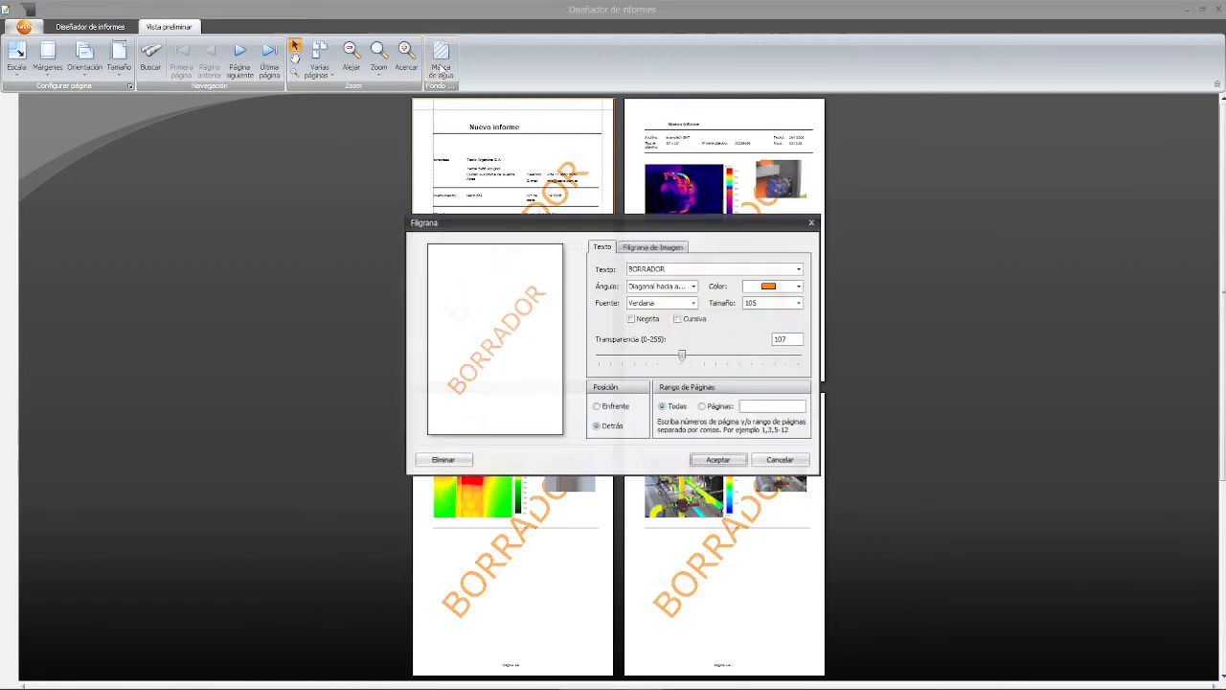
pyautogui.click(633, 248)
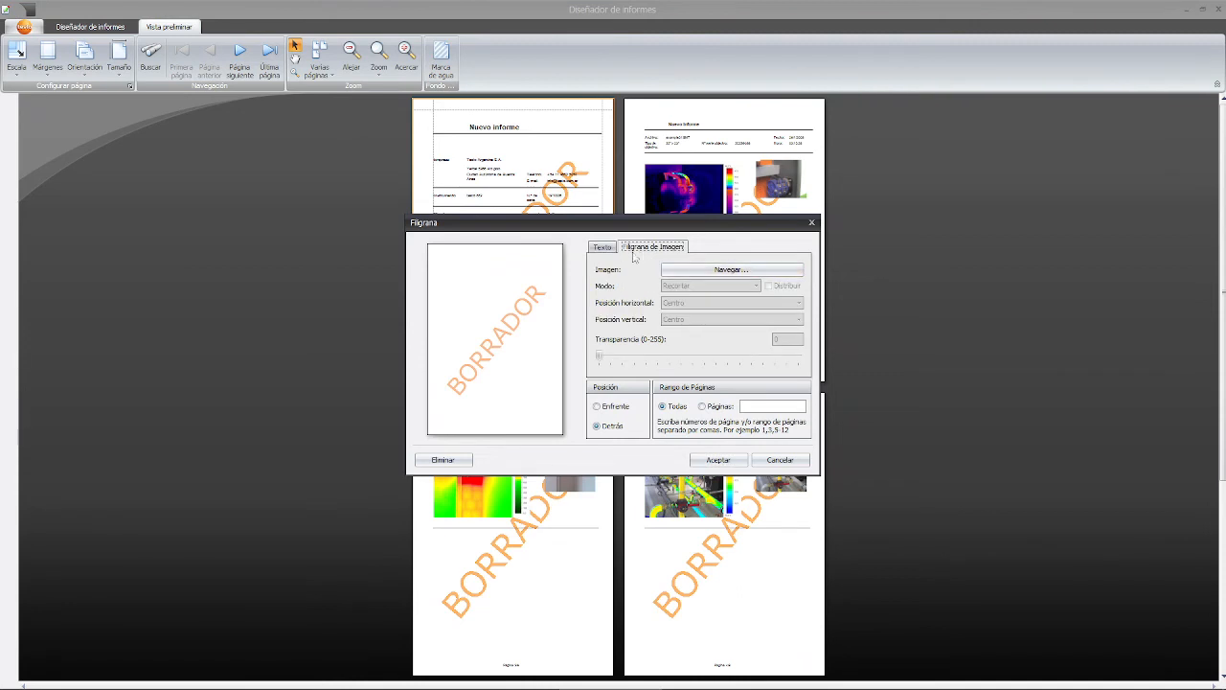
pyautogui.click(671, 270)
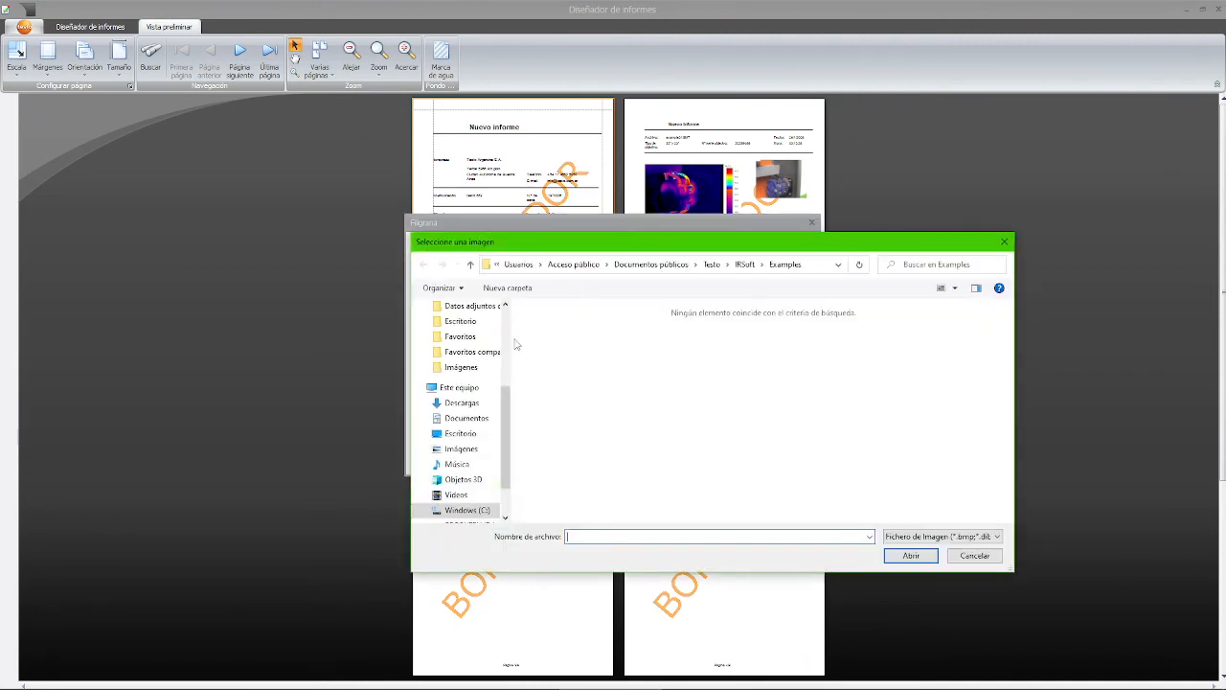
pyautogui.scroll(1, 508, 348)
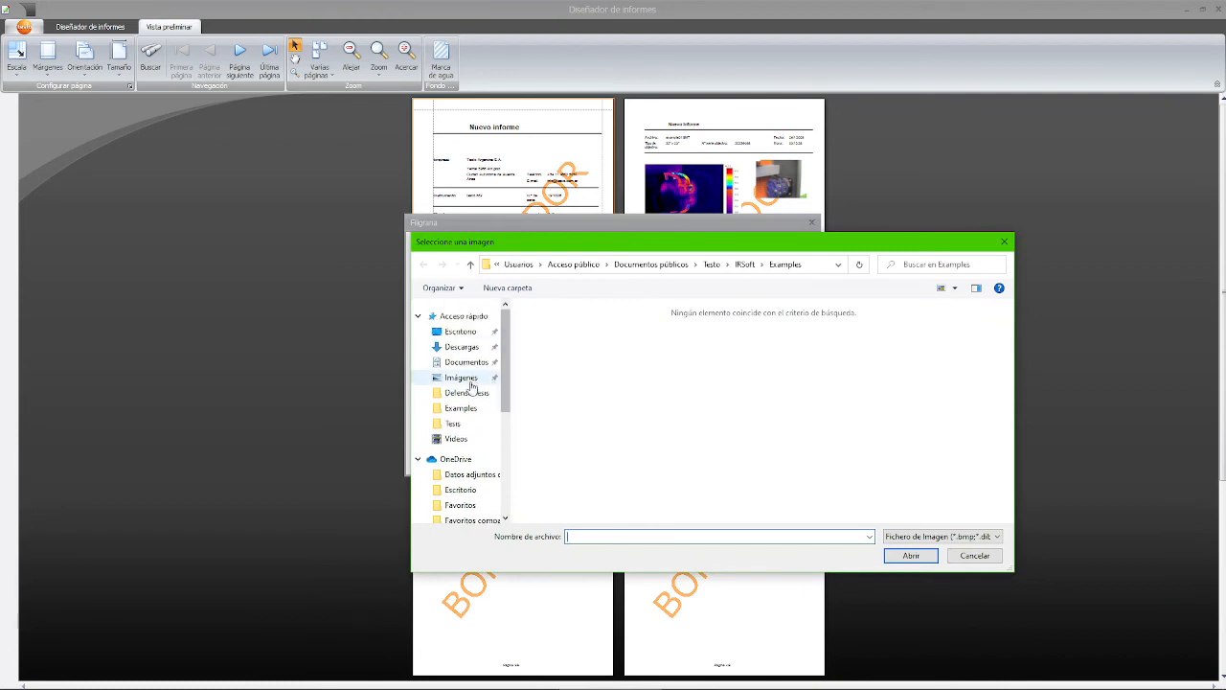
pyautogui.scroll(-1, 508, 380)
pyautogui.moveTo(506, 380)
pyautogui.mouseDown()
pyautogui.moveTo(508, 468)
pyautogui.moveTo(509, 366)
pyautogui.mouseUp()
pyautogui.click(460, 479)
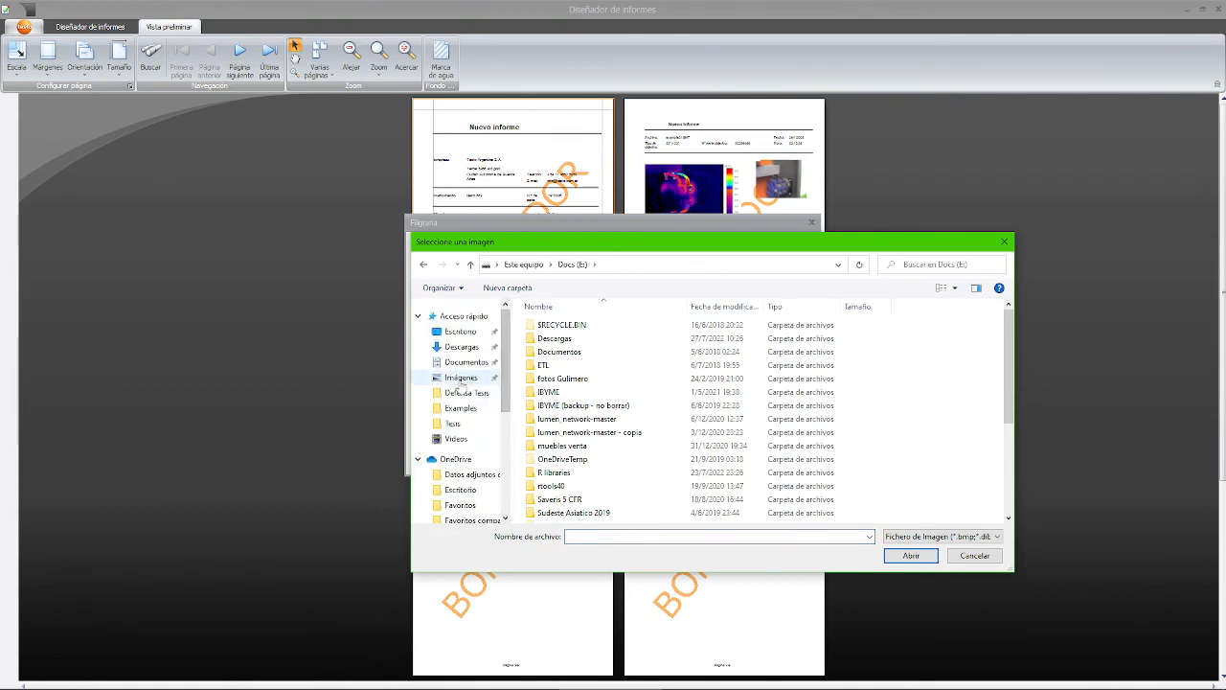
pyautogui.click(461, 378)
pyautogui.click(906, 340)
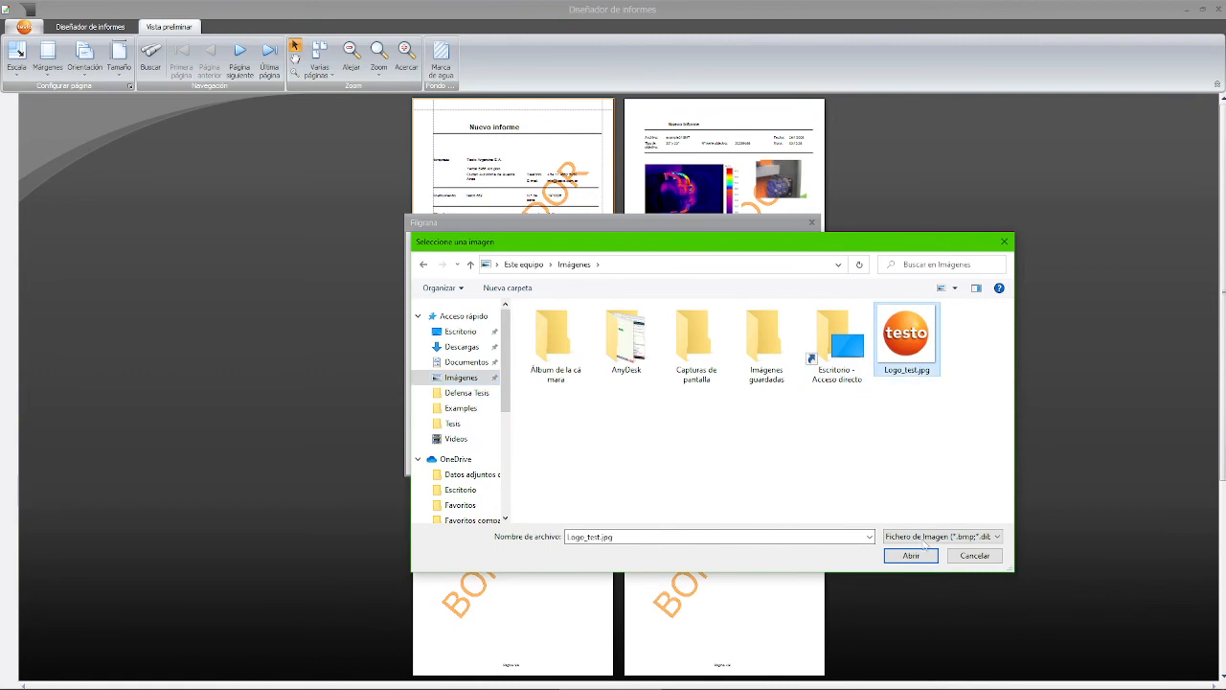
pyautogui.click(909, 556)
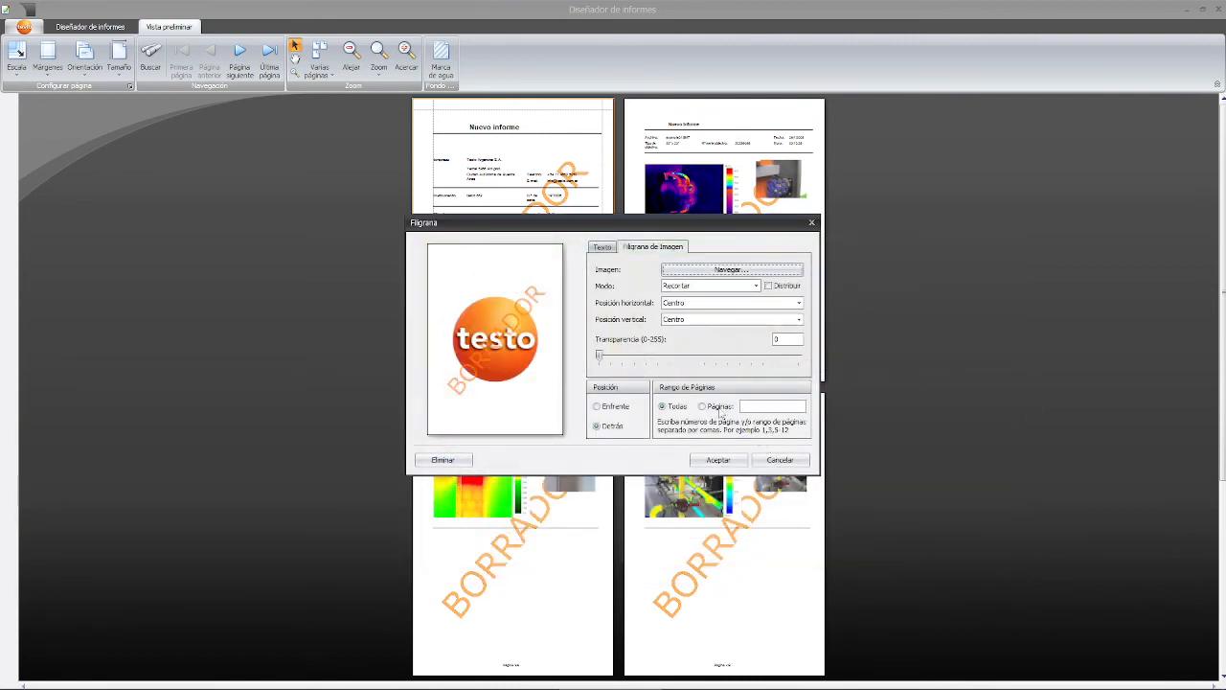
# - Delete the BORRADOR text, fade the logo to high transparency and limit it to pages 2–100
pyautogui.click(602, 248)
pyautogui.doubleClick(647, 268)
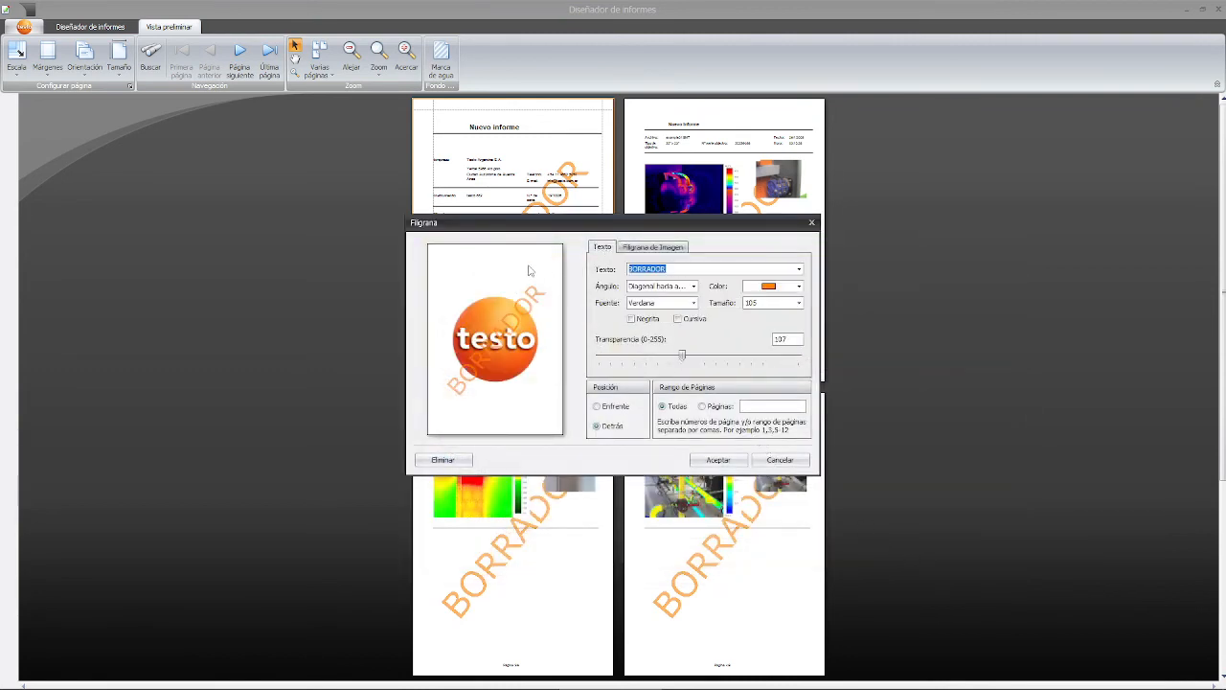
pyautogui.press('Delete')
pyautogui.click(629, 248)
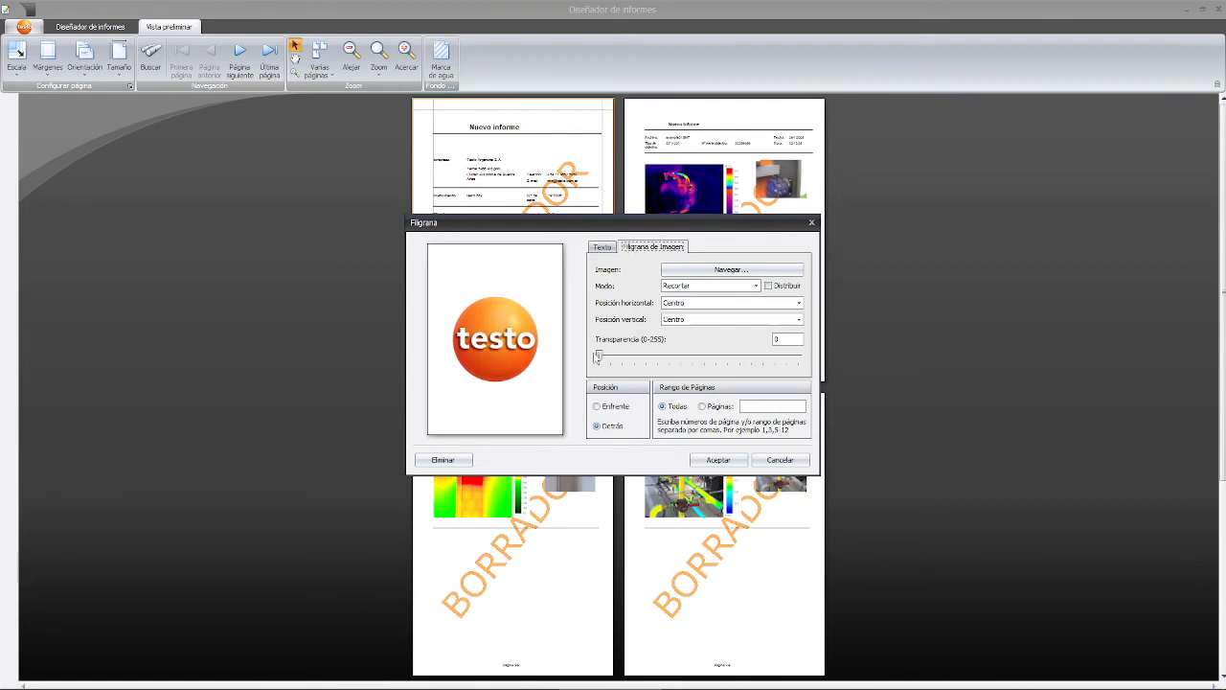
pyautogui.moveTo(598, 356); pyautogui.dragTo(782, 353)
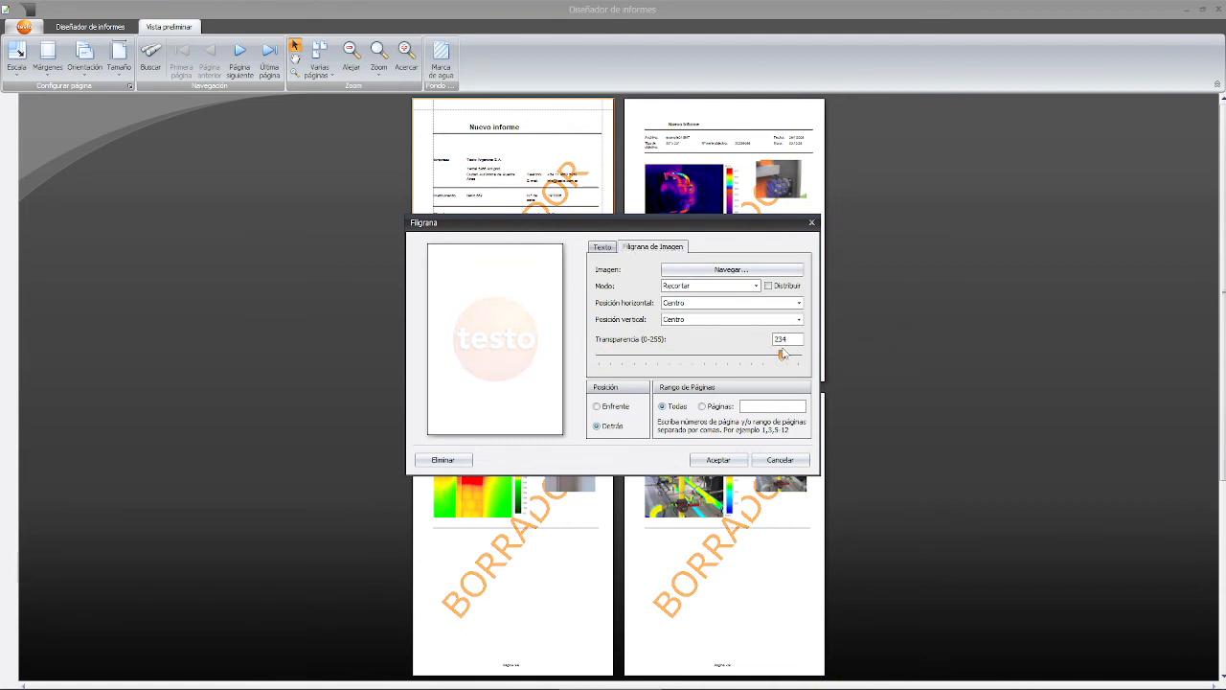
pyautogui.click(701, 407)
pyautogui.write('00')
# - Try the stretch, zoom and tile fitting modes, then return the logo to cropped fitting
pyautogui.click(753, 286)
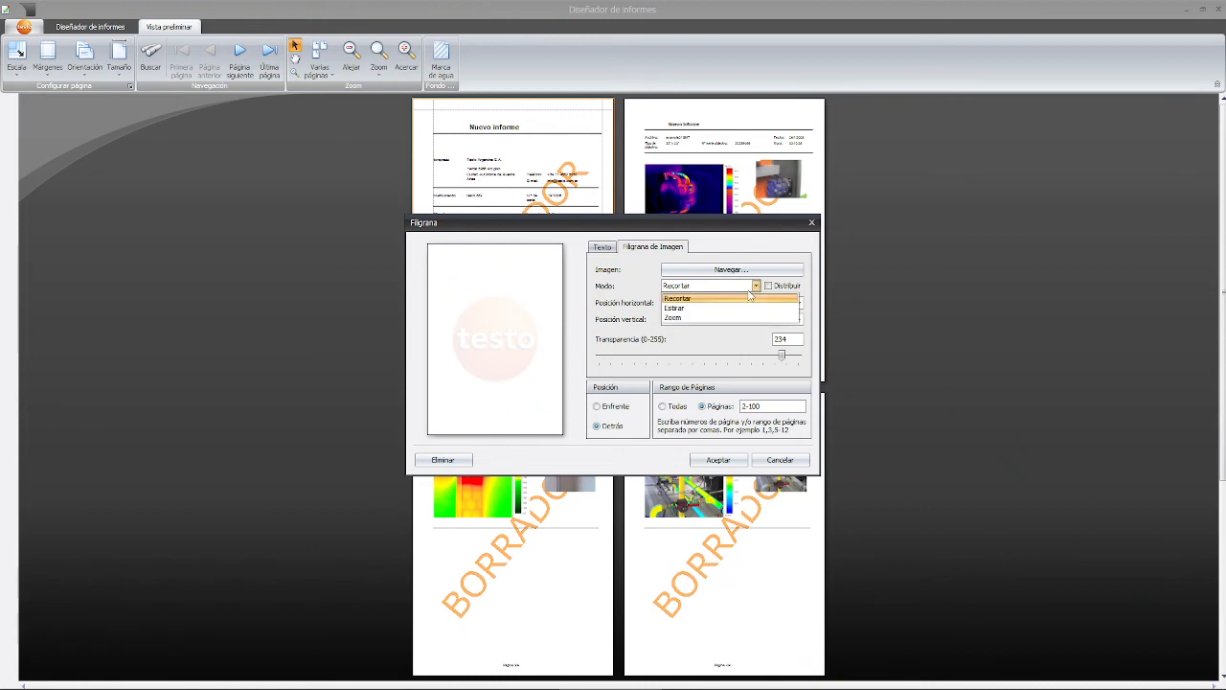
pyautogui.click(710, 308)
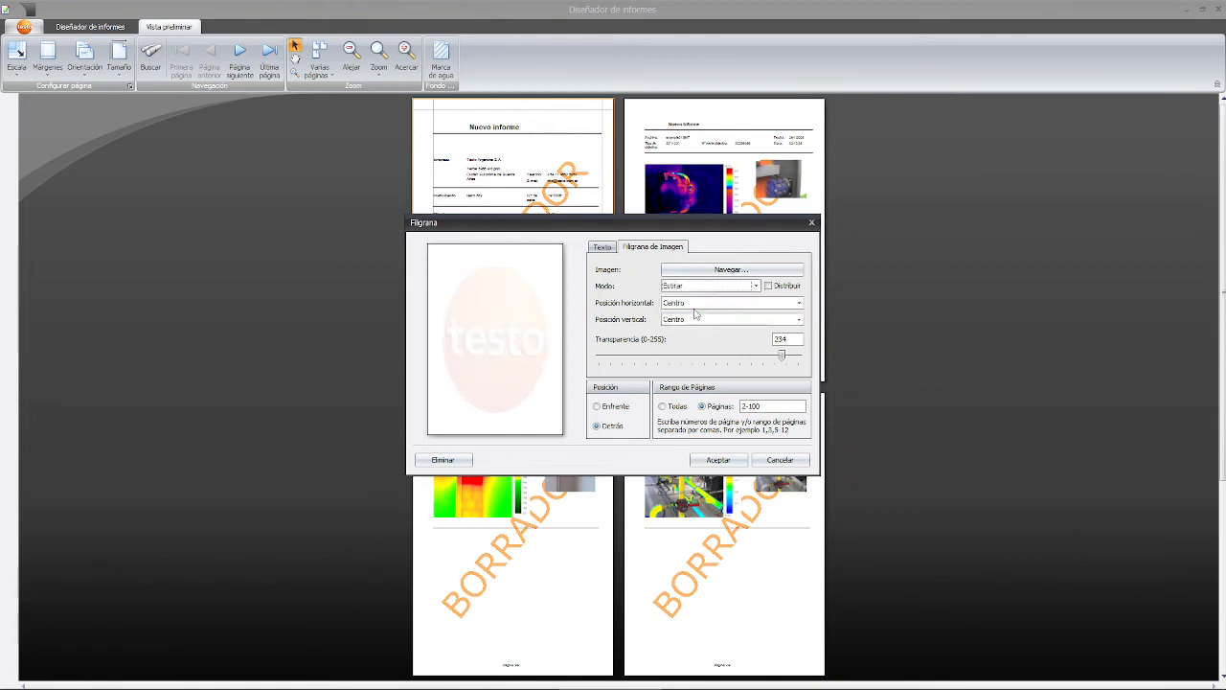
pyautogui.click(674, 287)
pyautogui.click(679, 320)
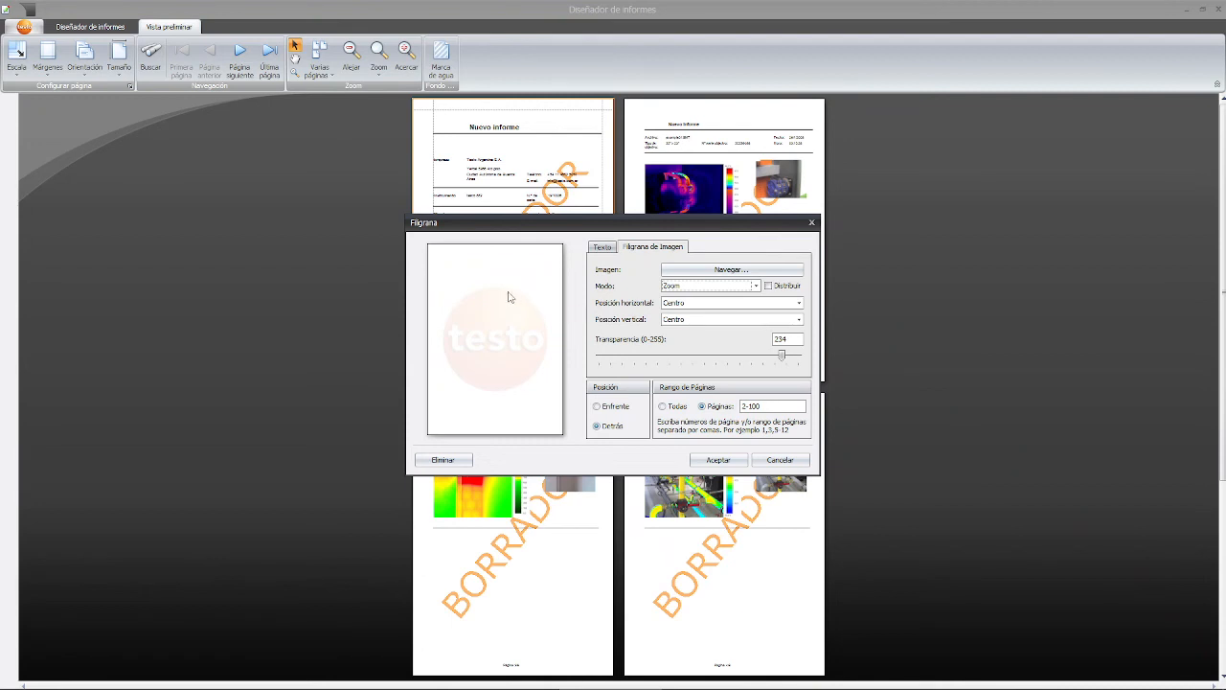
pyautogui.click(780, 290)
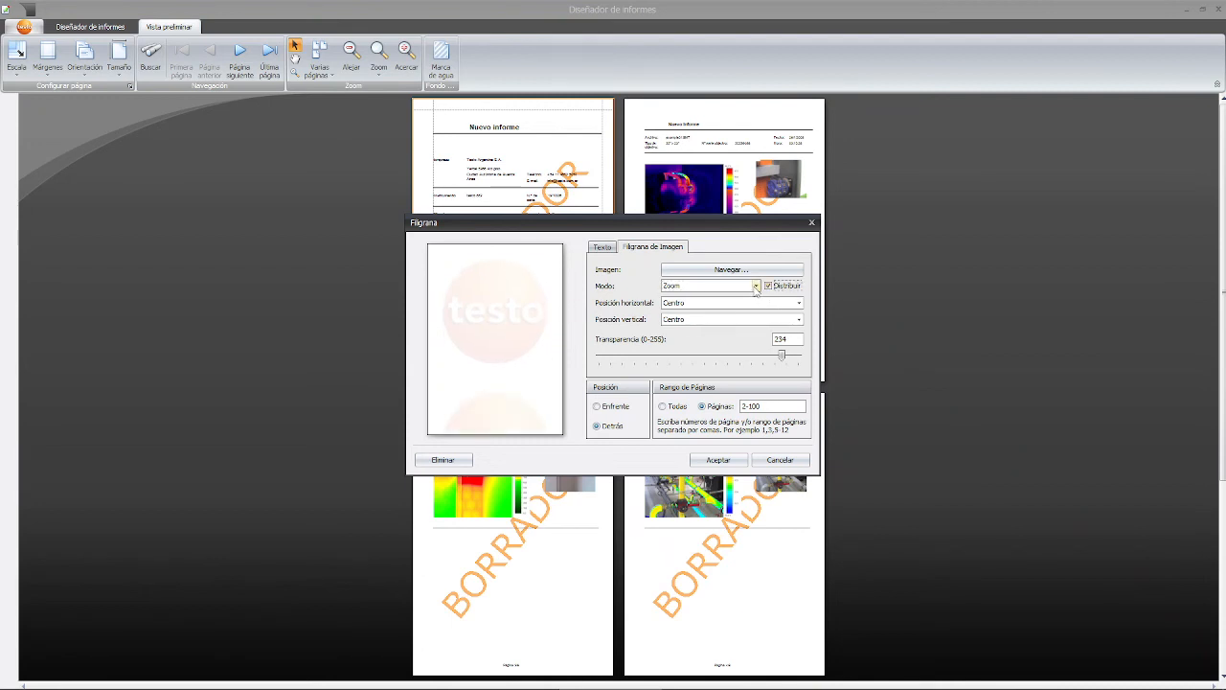
pyautogui.click(756, 286)
pyautogui.click(710, 312)
pyautogui.click(710, 286)
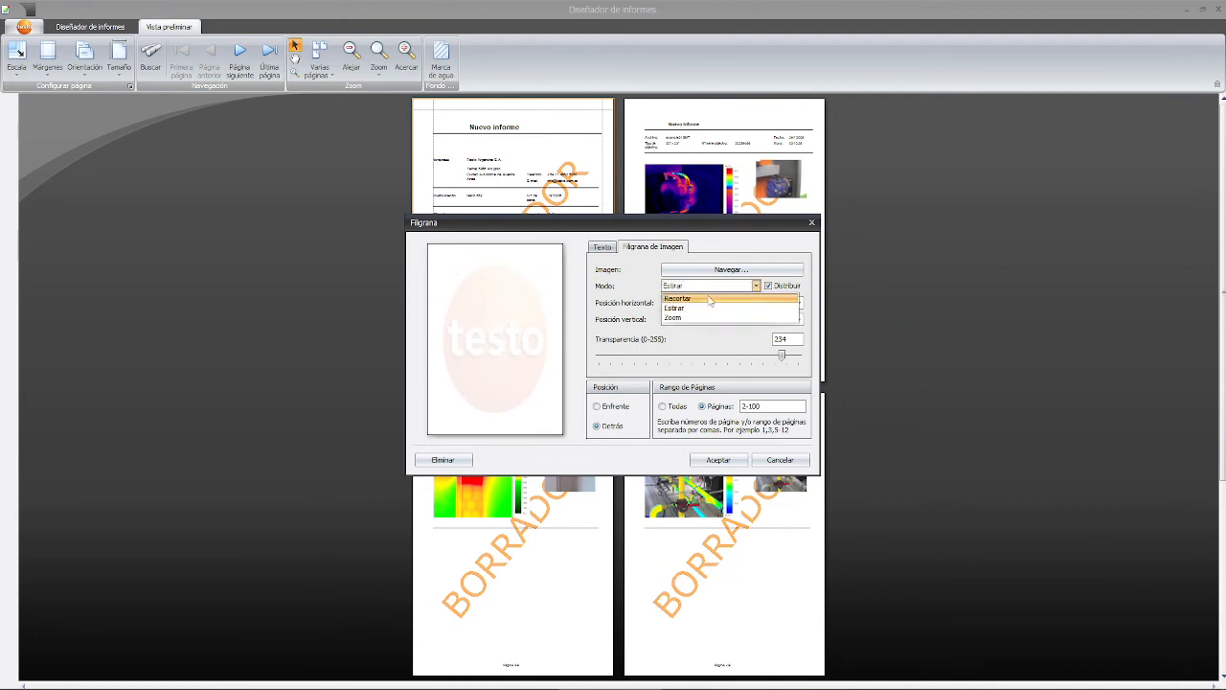
pyautogui.click(710, 303)
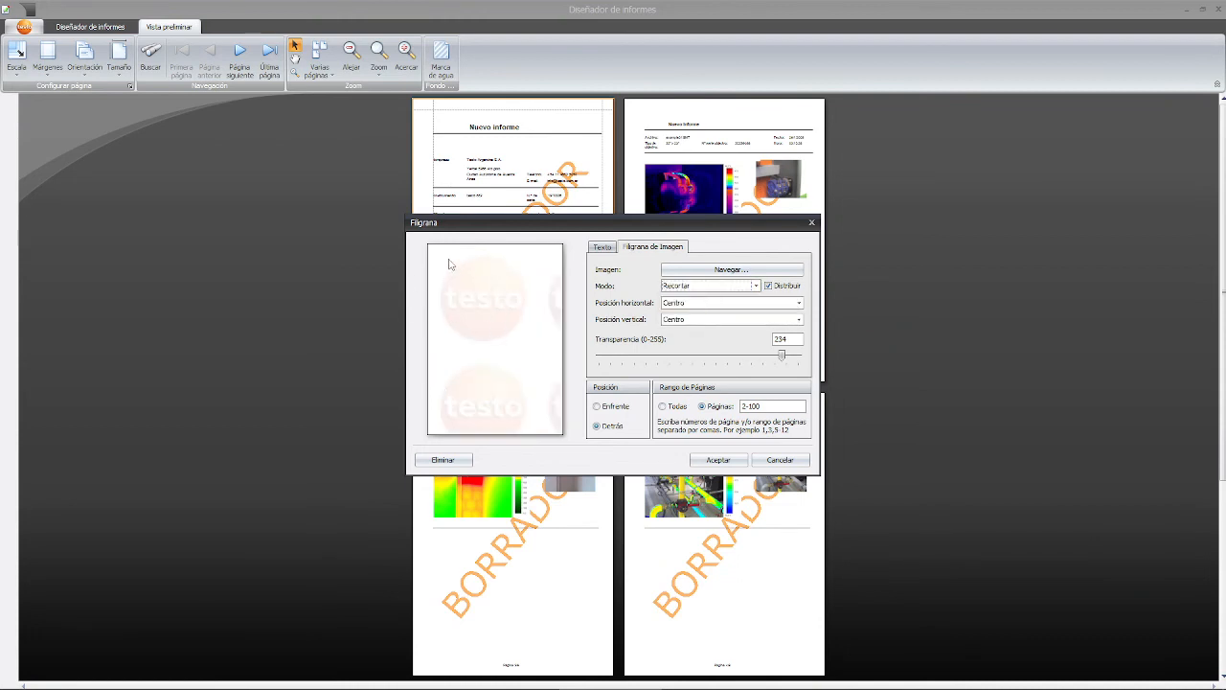
# - Show a single untiled logo in Recortar mode, centred horizontally, and apply the watermark
pyautogui.click(784, 286)
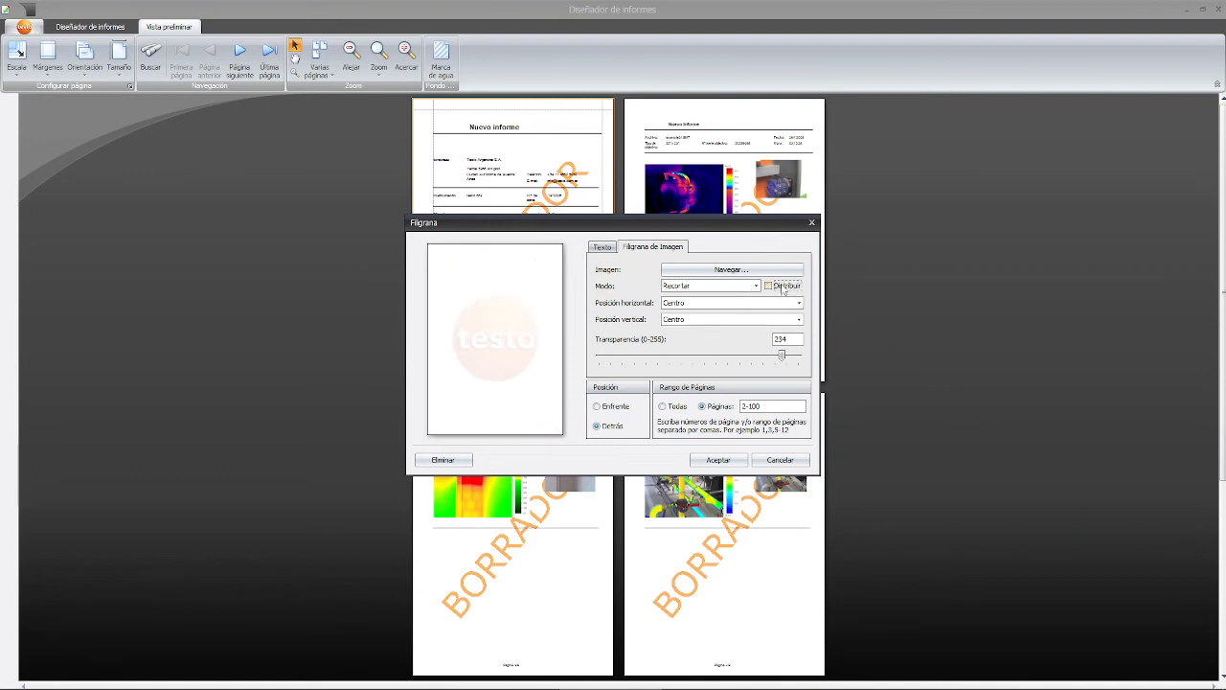
pyautogui.click(736, 291)
pyautogui.click(736, 292)
pyautogui.click(674, 304)
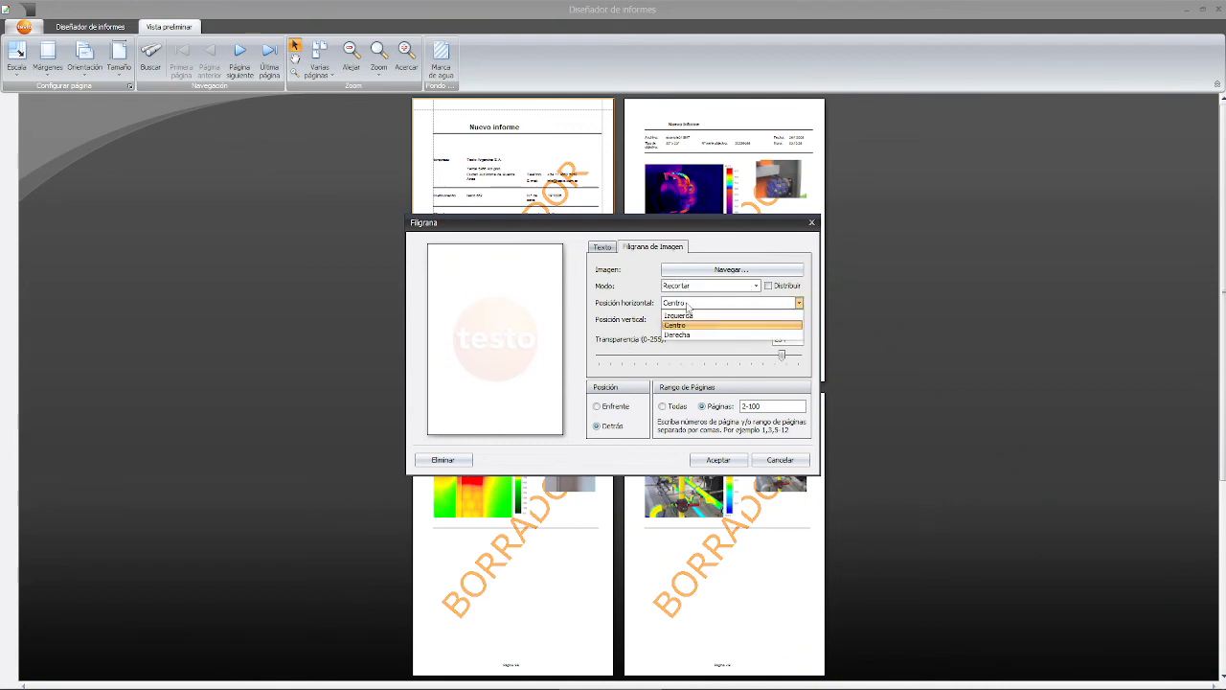
pyautogui.click(686, 325)
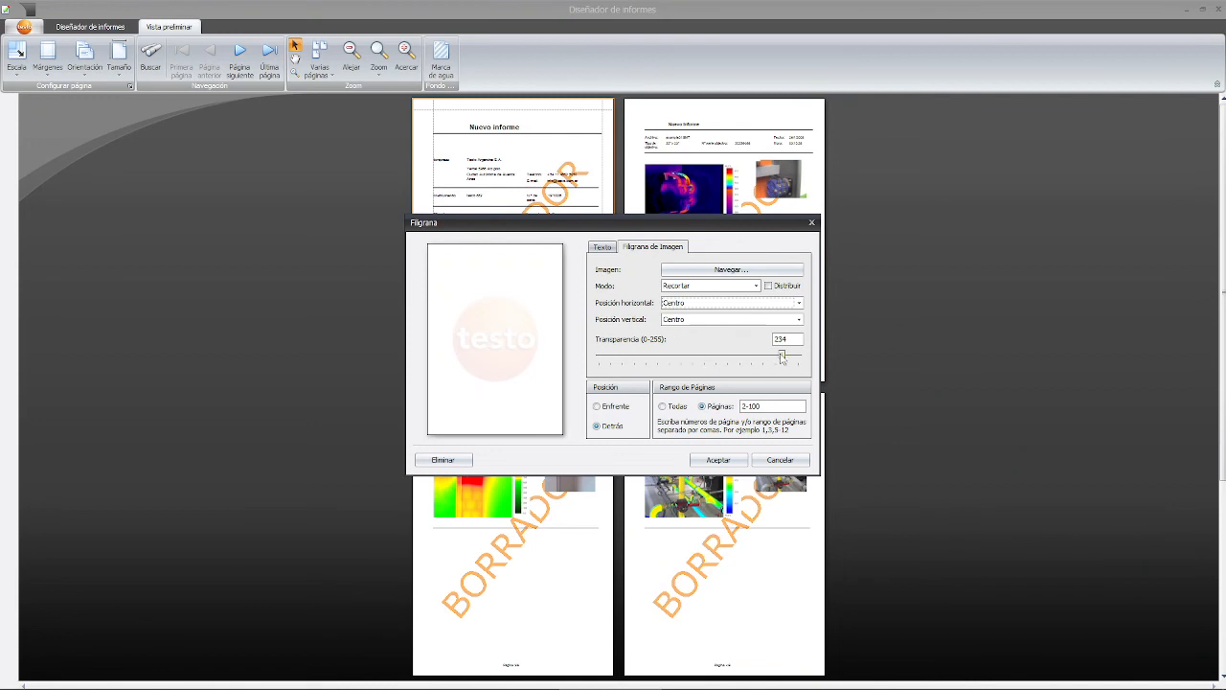
pyautogui.click(719, 460)
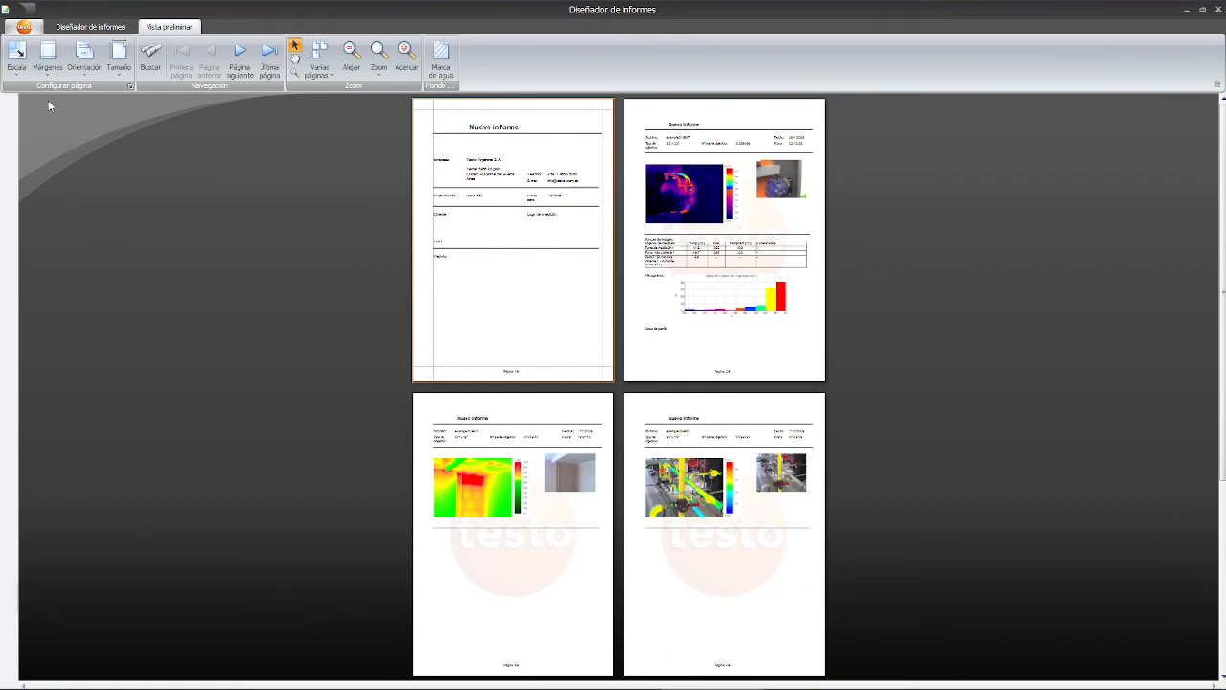
# - Scale the preview pages to 50%, then switch to fit-to-width scaling
pyautogui.click(21, 67)
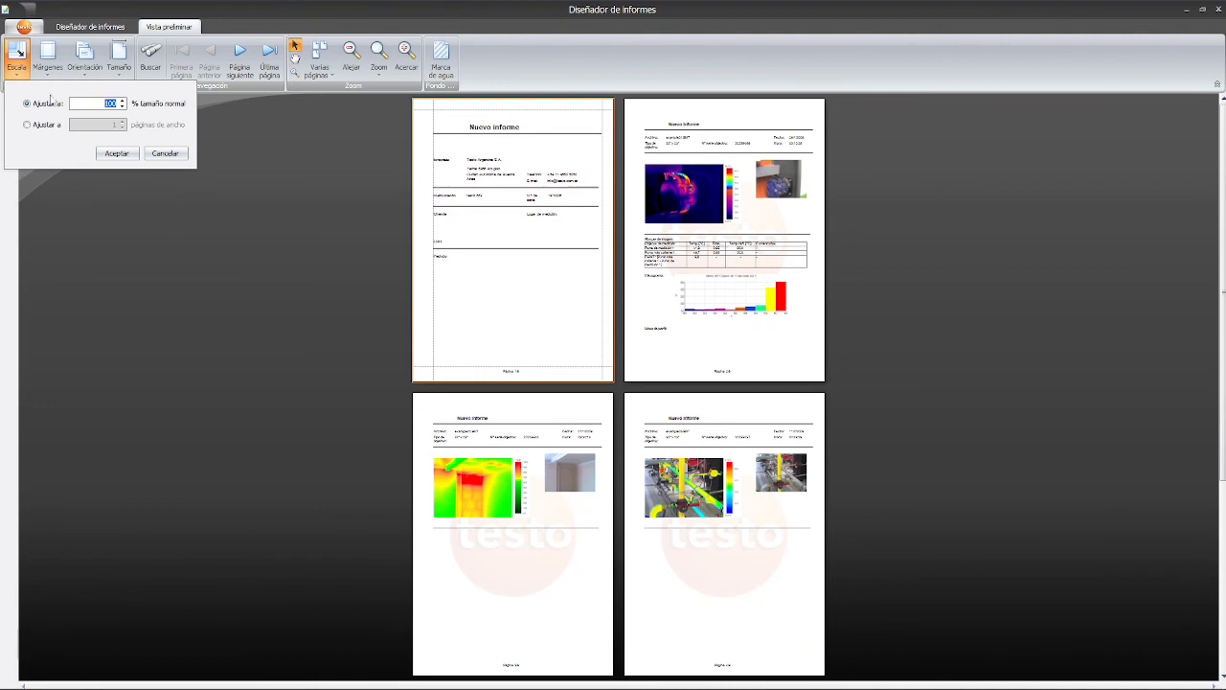
pyautogui.click(88, 104)
pyautogui.write('50')
pyautogui.click(117, 153)
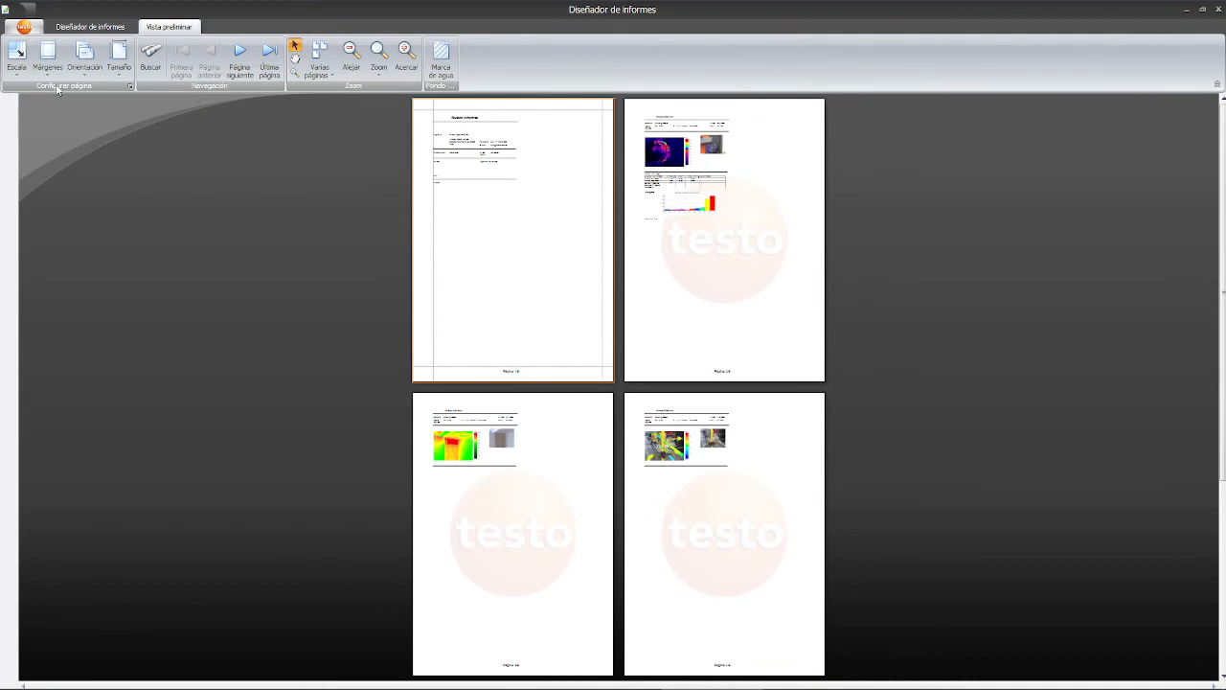
pyautogui.click(25, 79)
pyautogui.click(48, 122)
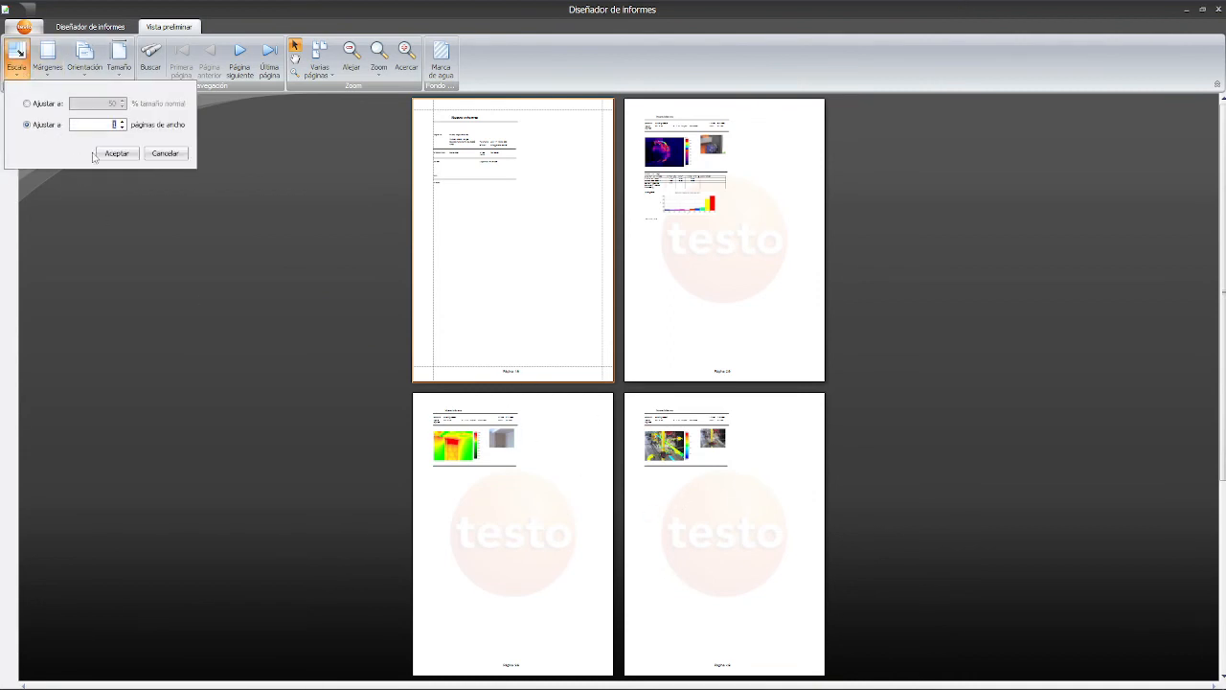
pyautogui.click(107, 153)
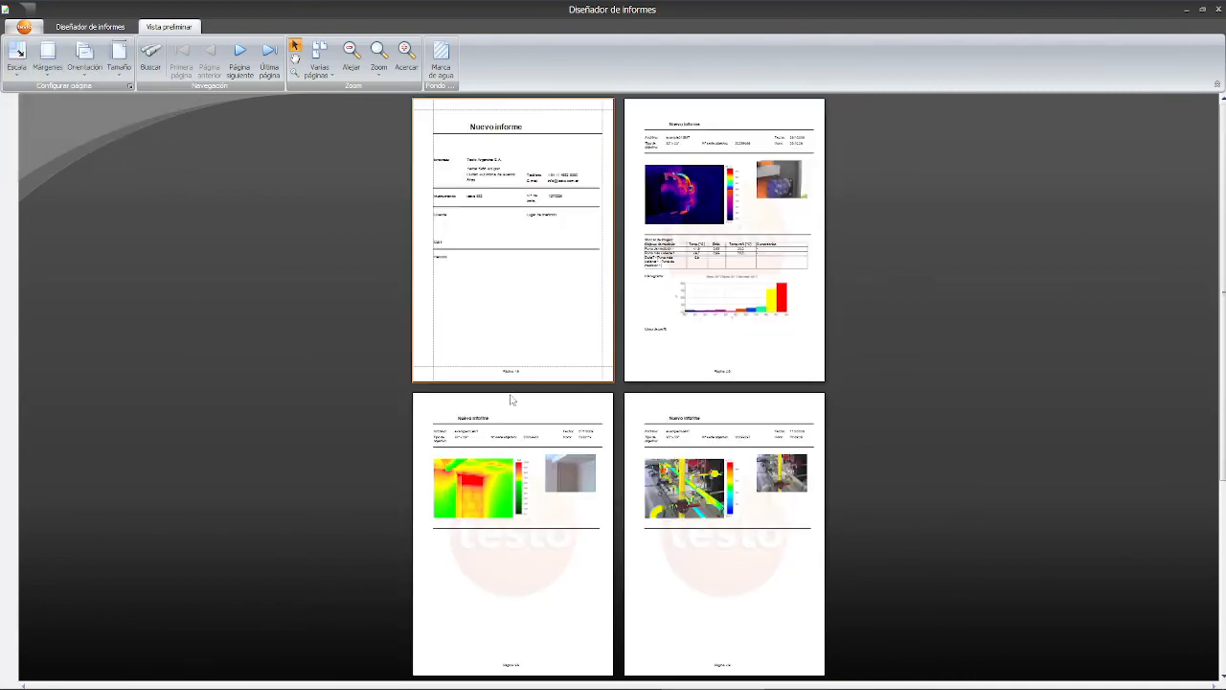
# - Apply wide margins and landscape orientation to the preview pages
pyautogui.click(48, 57)
pyautogui.click(86, 201)
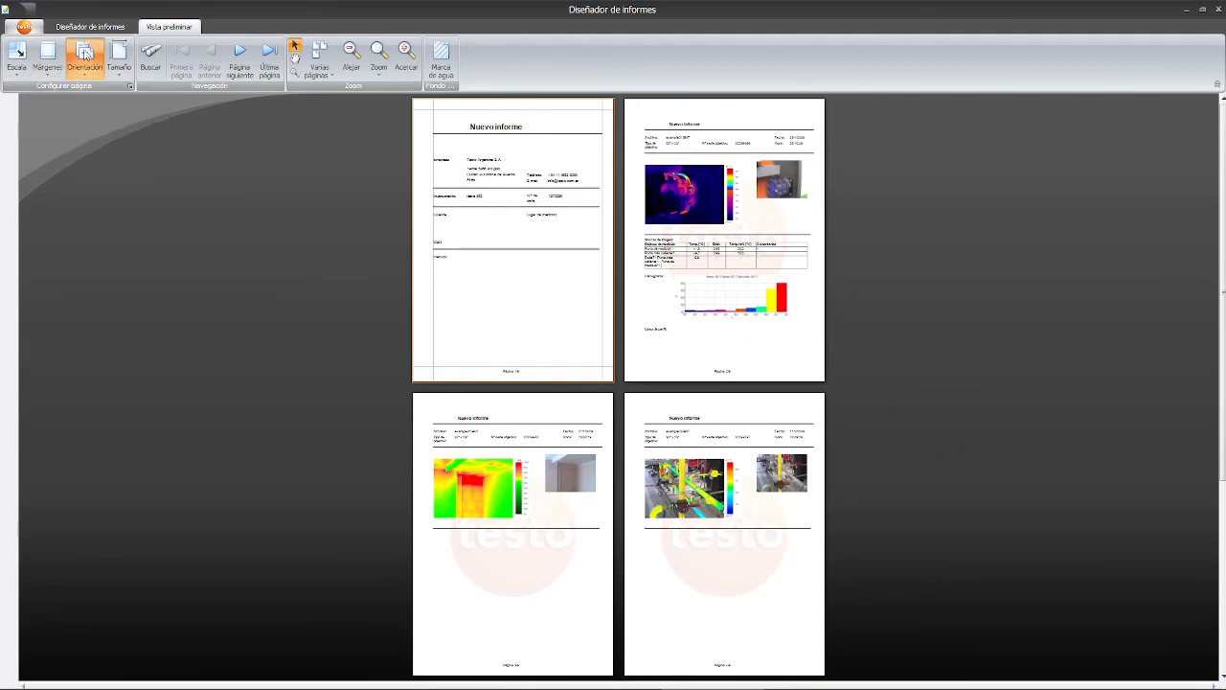
pyautogui.click(84, 58)
pyautogui.click(98, 122)
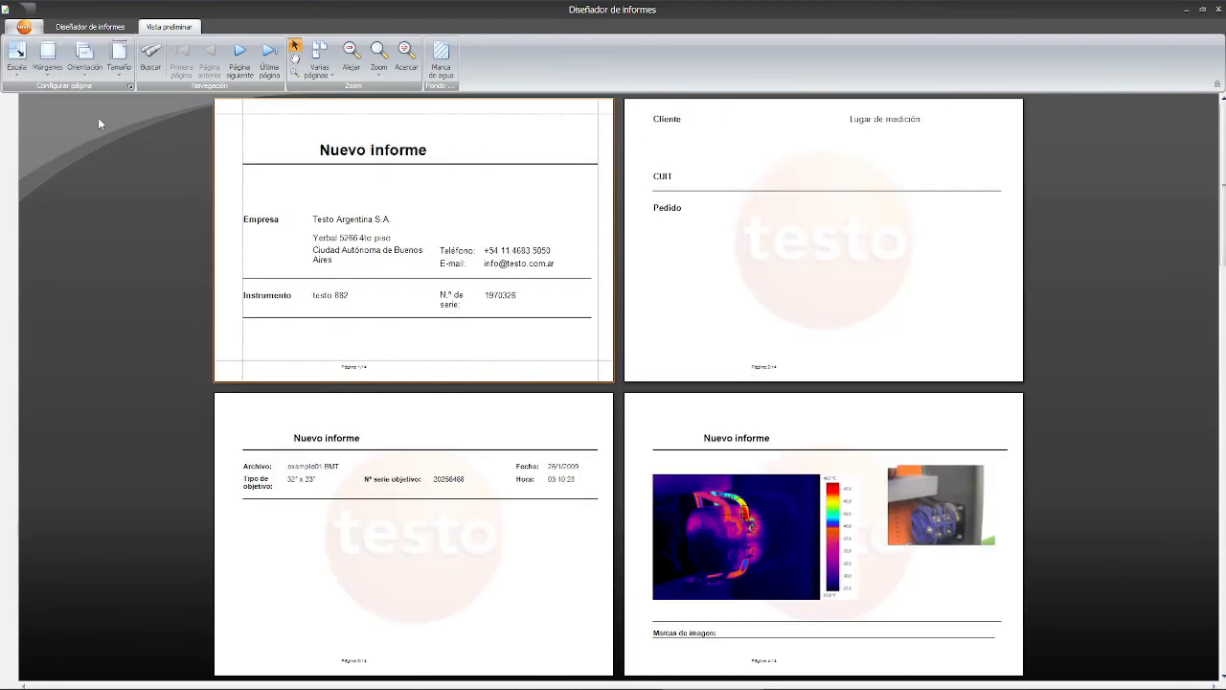
pyautogui.scroll(-5, 709, 347)
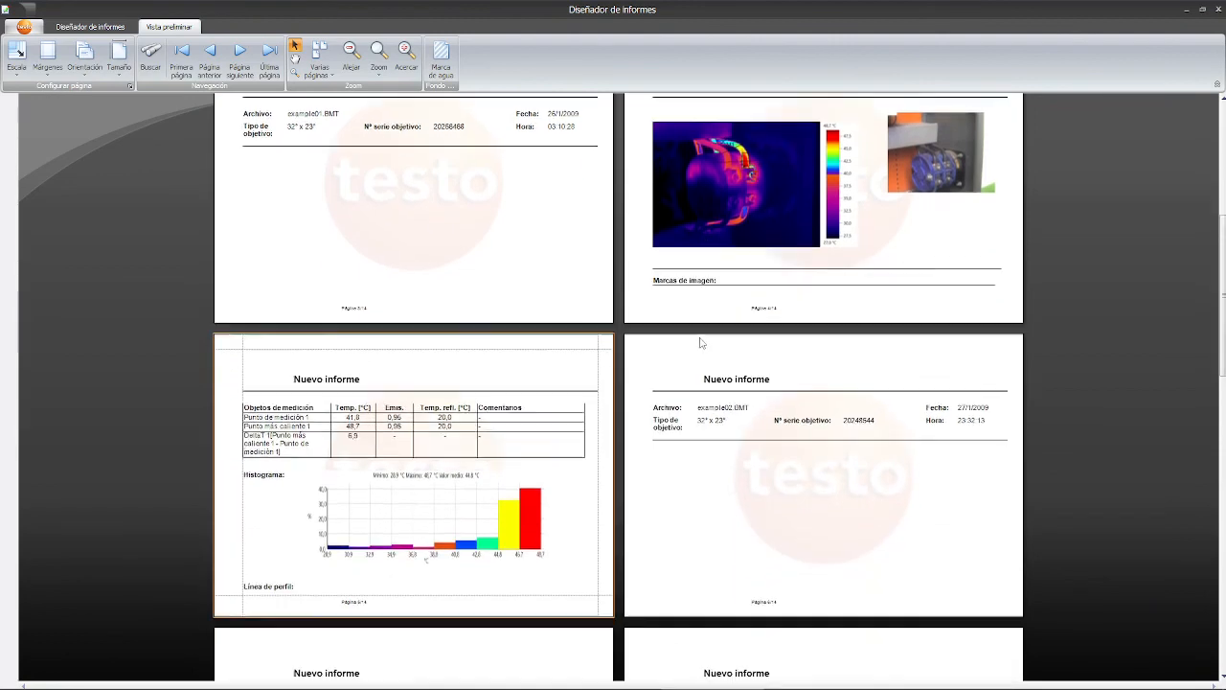
pyautogui.scroll(4, 697, 342)
pyautogui.scroll(1, 641, 249)
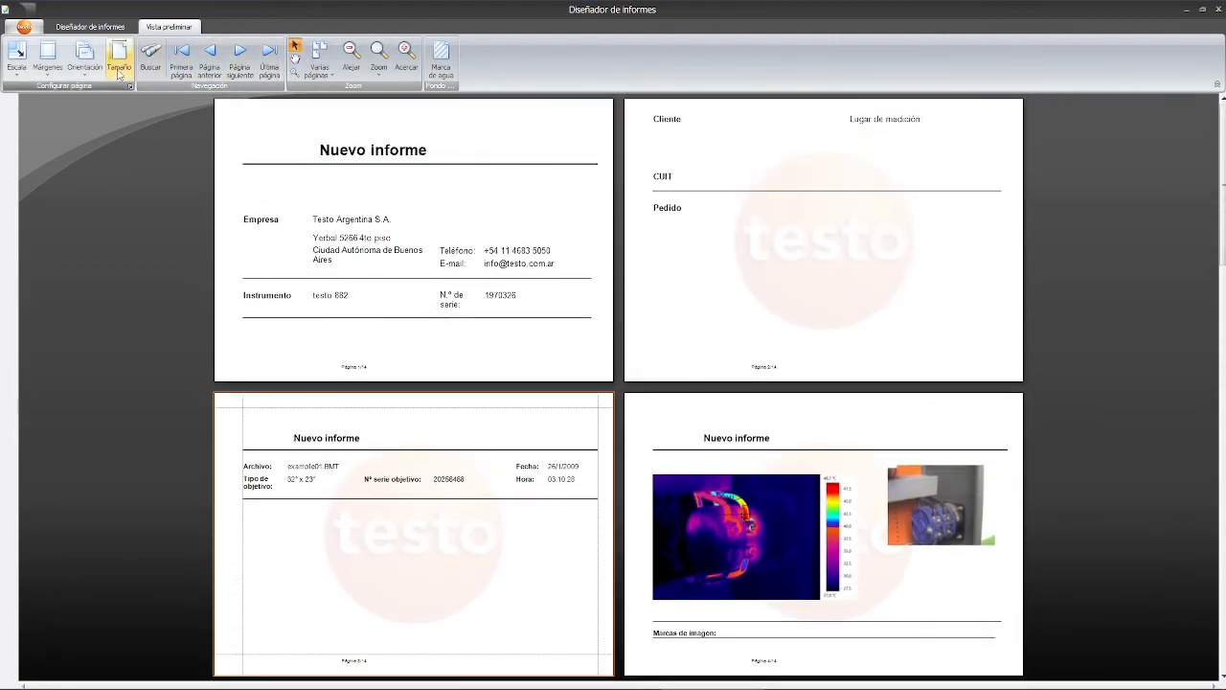
# - Try another paper size, restore A4 portrait, and go back to the Report Designer
pyautogui.click(118, 75)
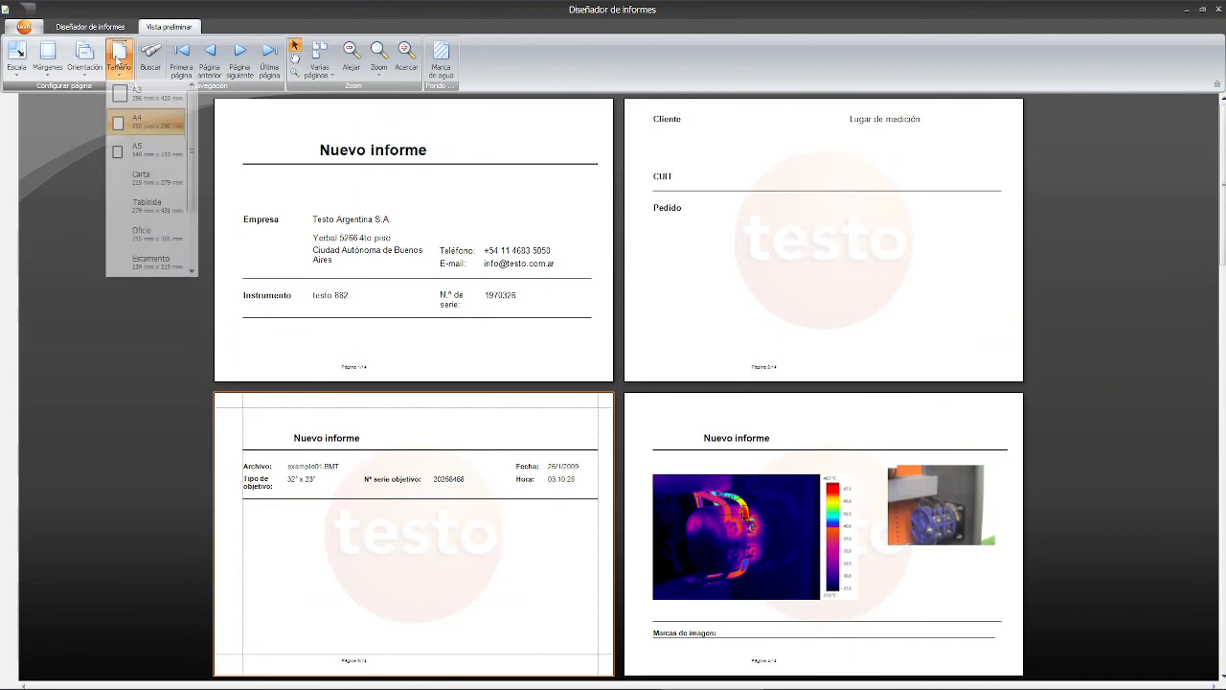
pyautogui.click(151, 96)
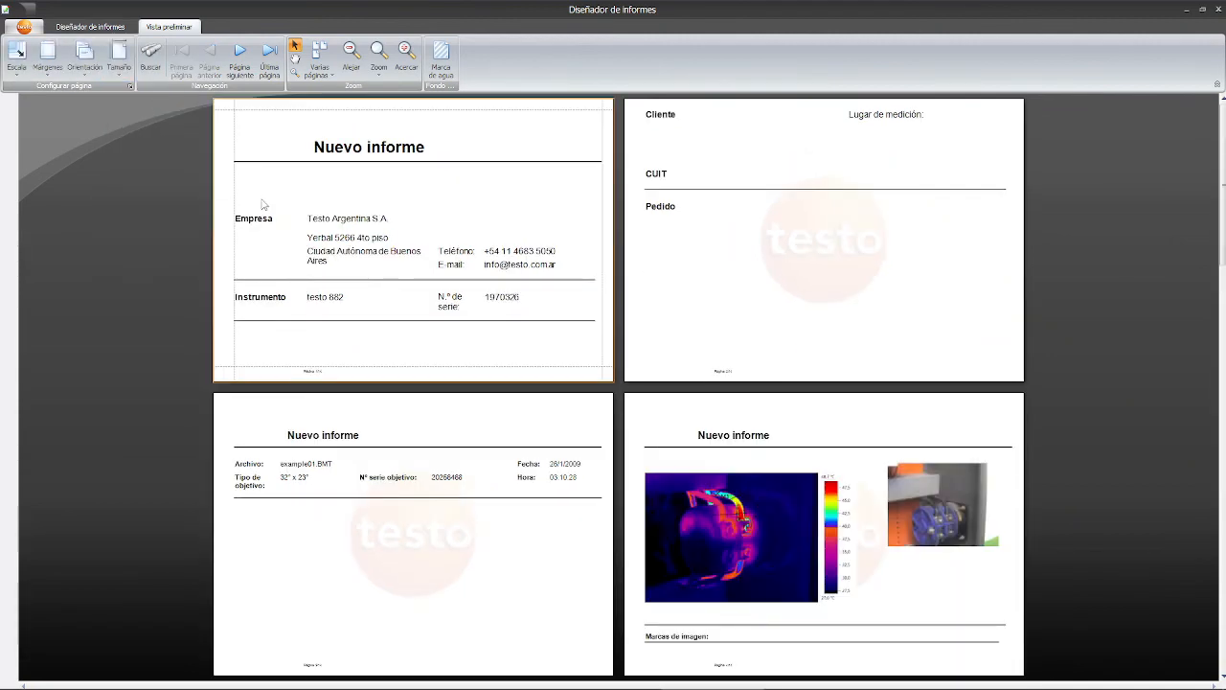
pyautogui.scroll(-7, 419, 233)
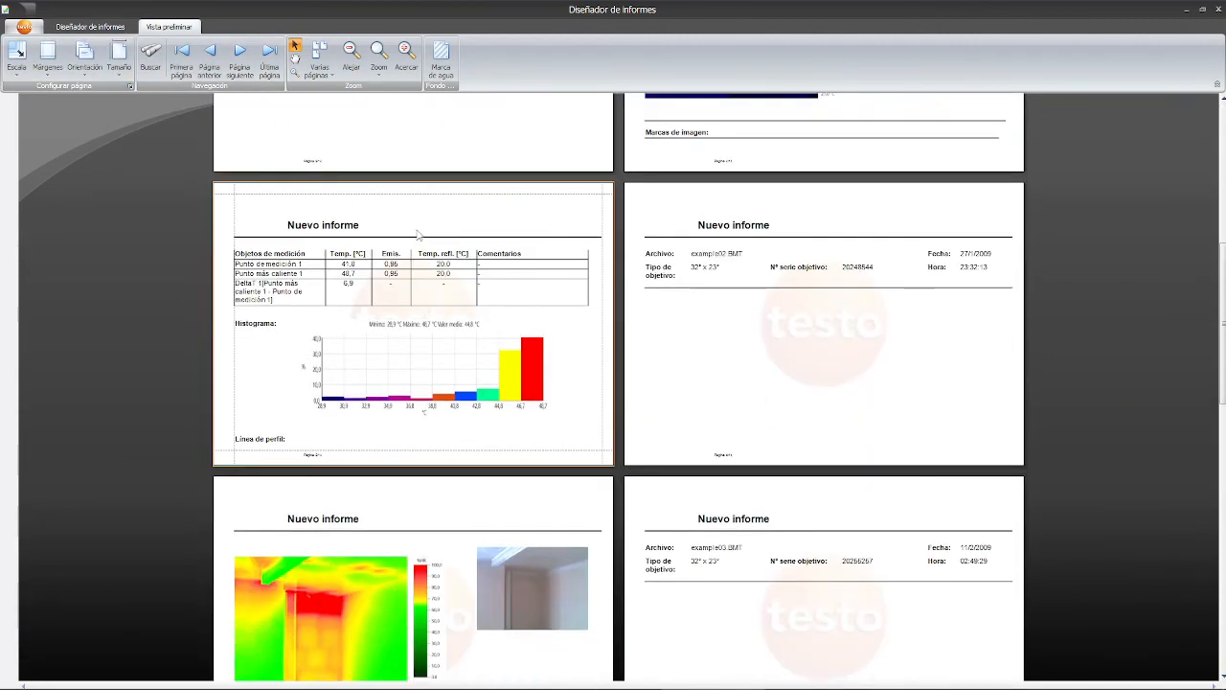
pyautogui.scroll(-4, 419, 233)
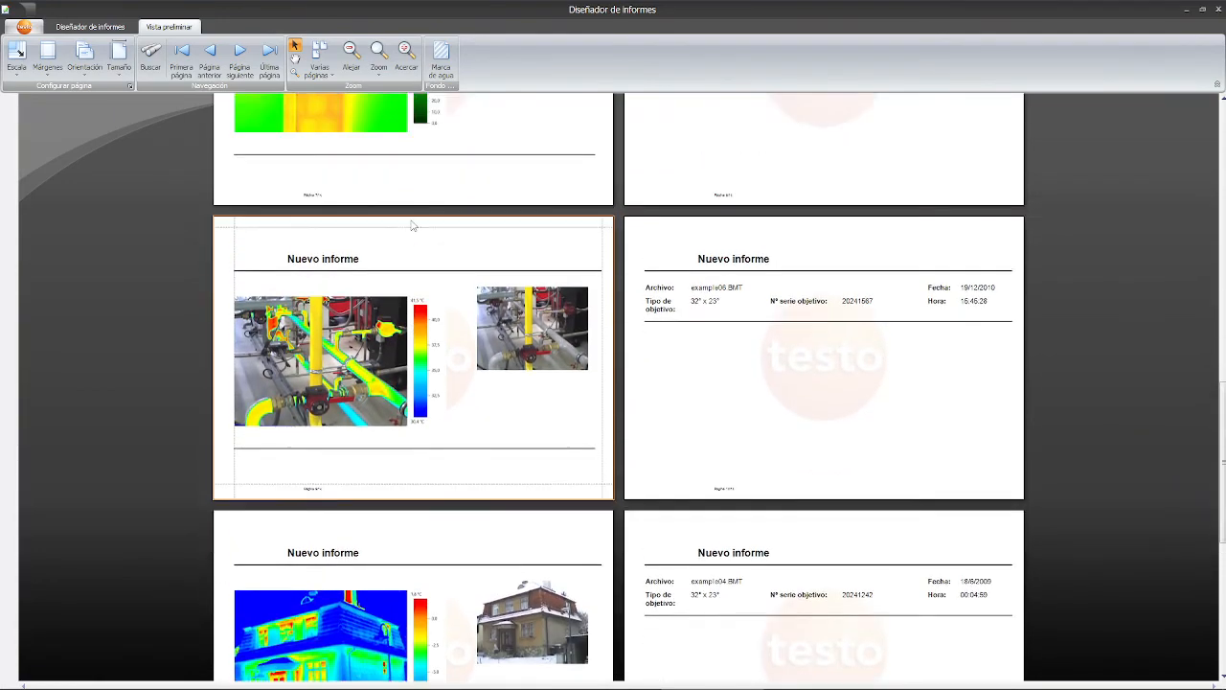
pyautogui.scroll(2, 422, 233)
pyautogui.scroll(8, 422, 233)
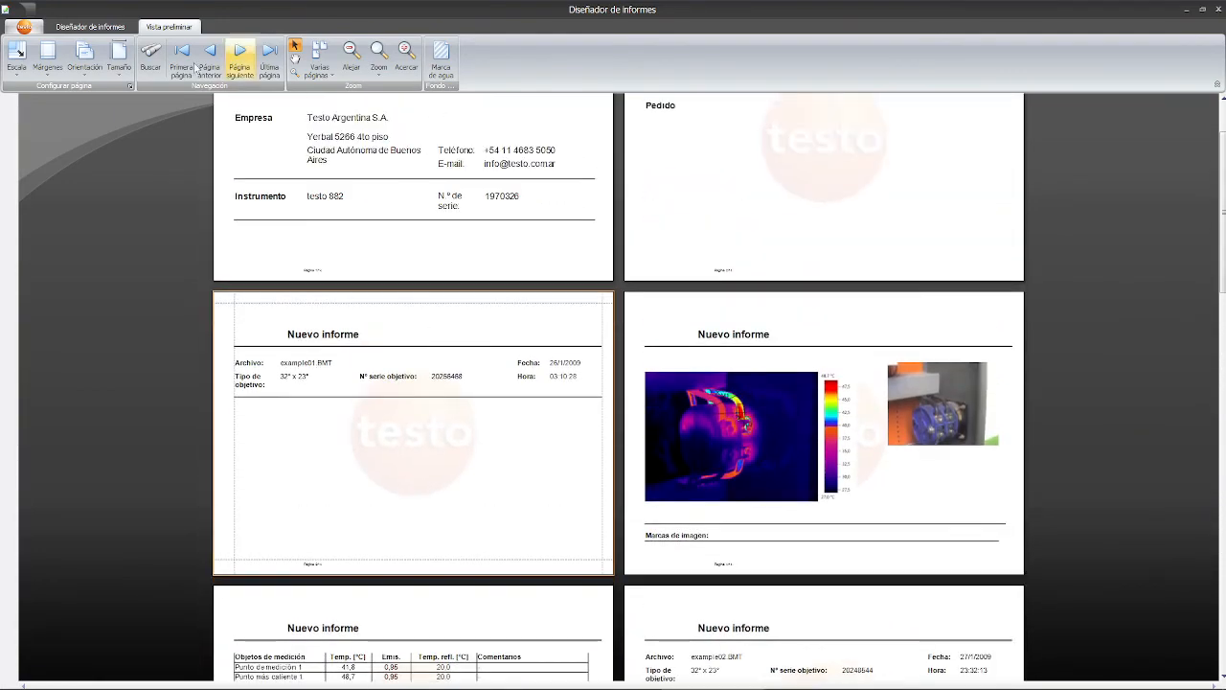
pyautogui.click(117, 65)
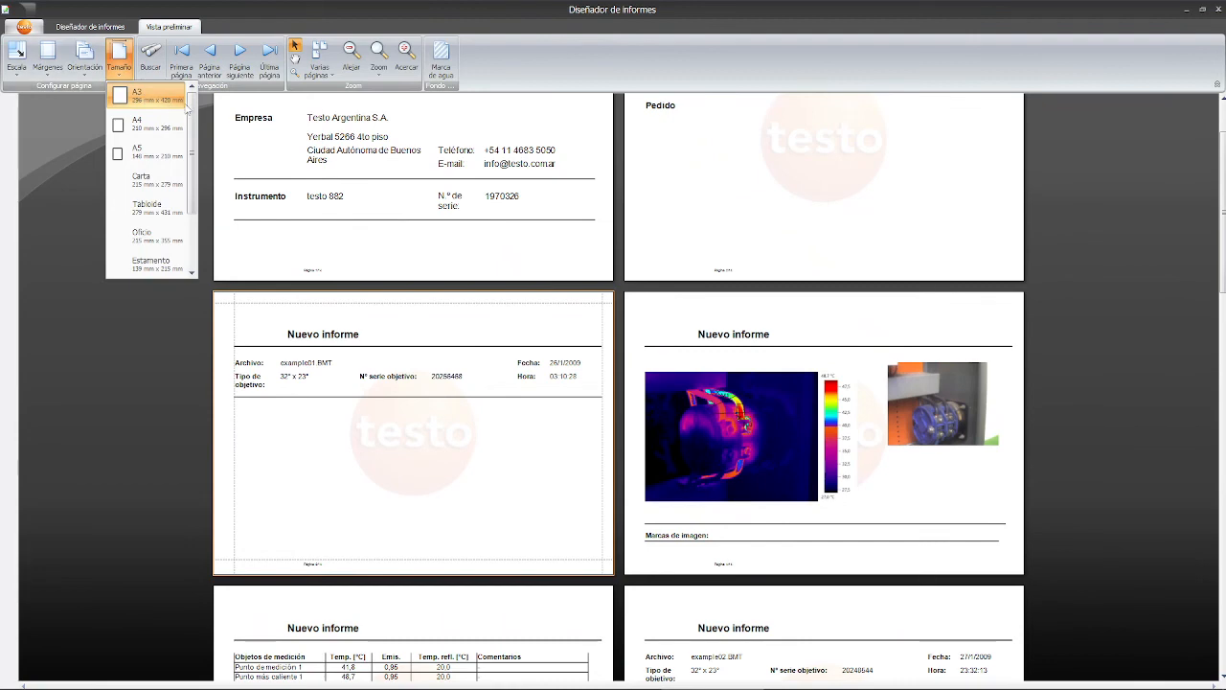
pyautogui.click(142, 123)
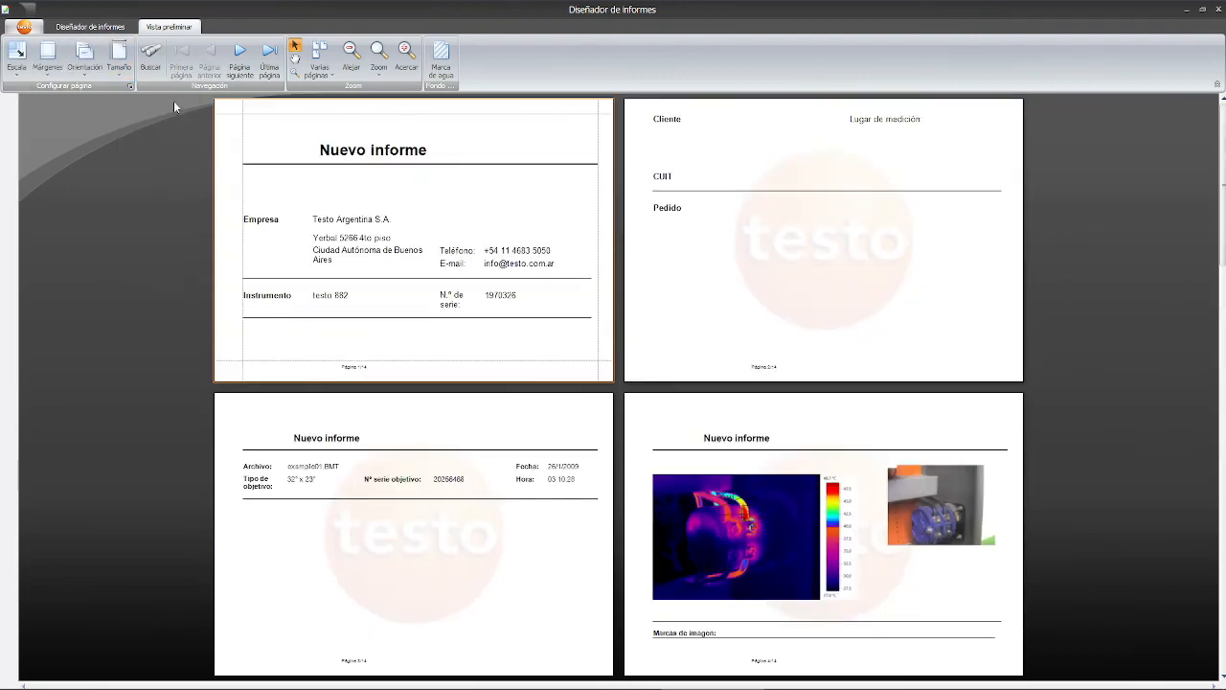
pyautogui.click(80, 65)
pyautogui.click(120, 122)
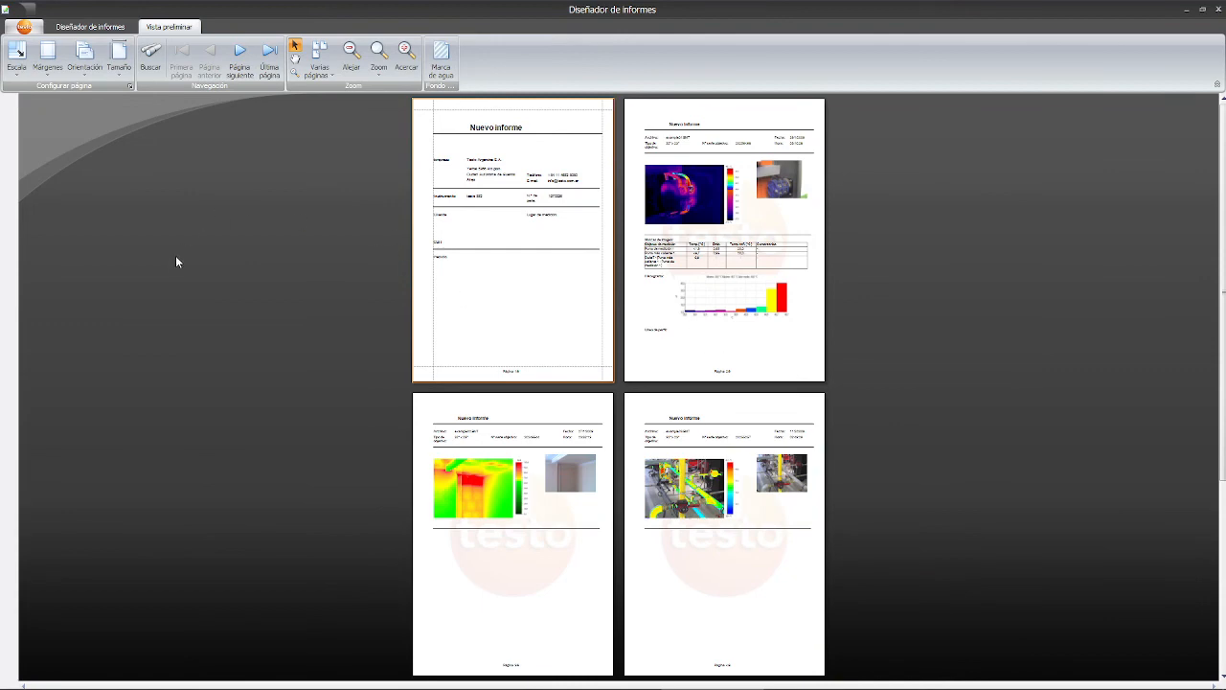
pyautogui.click(93, 29)
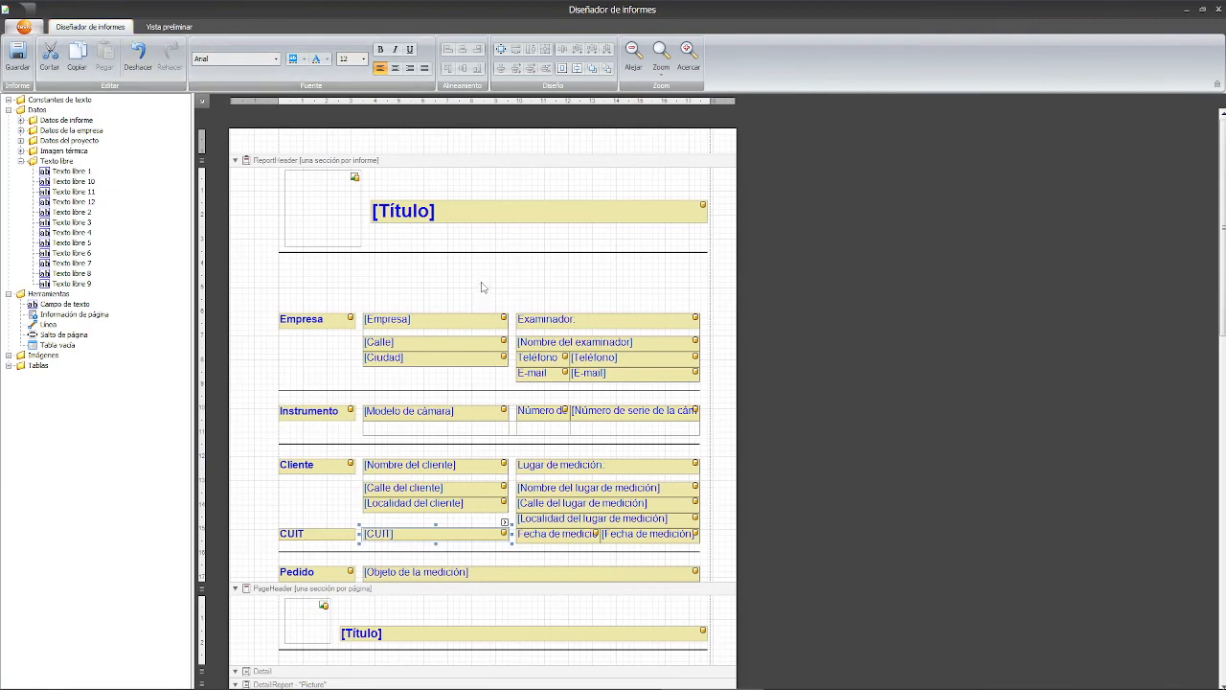
# - In the Detail section, shrink the real house photo slightly from its lower-left corner
pyautogui.scroll(-10, 364, 285)
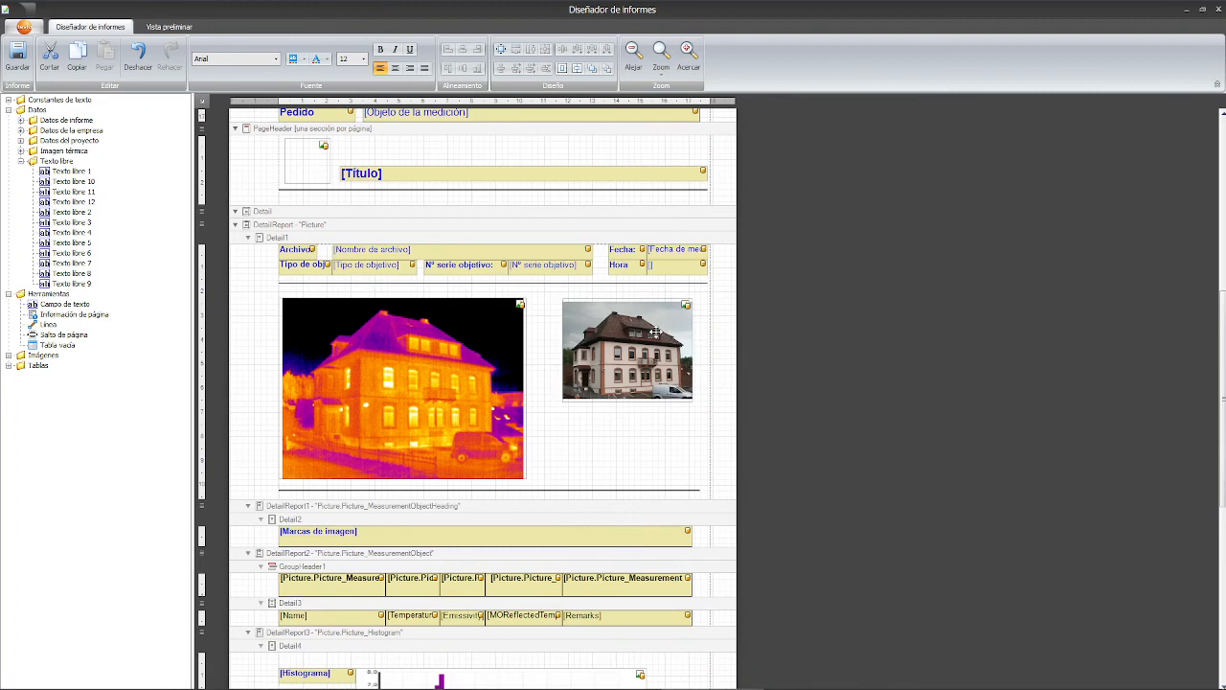
pyautogui.click(459, 361)
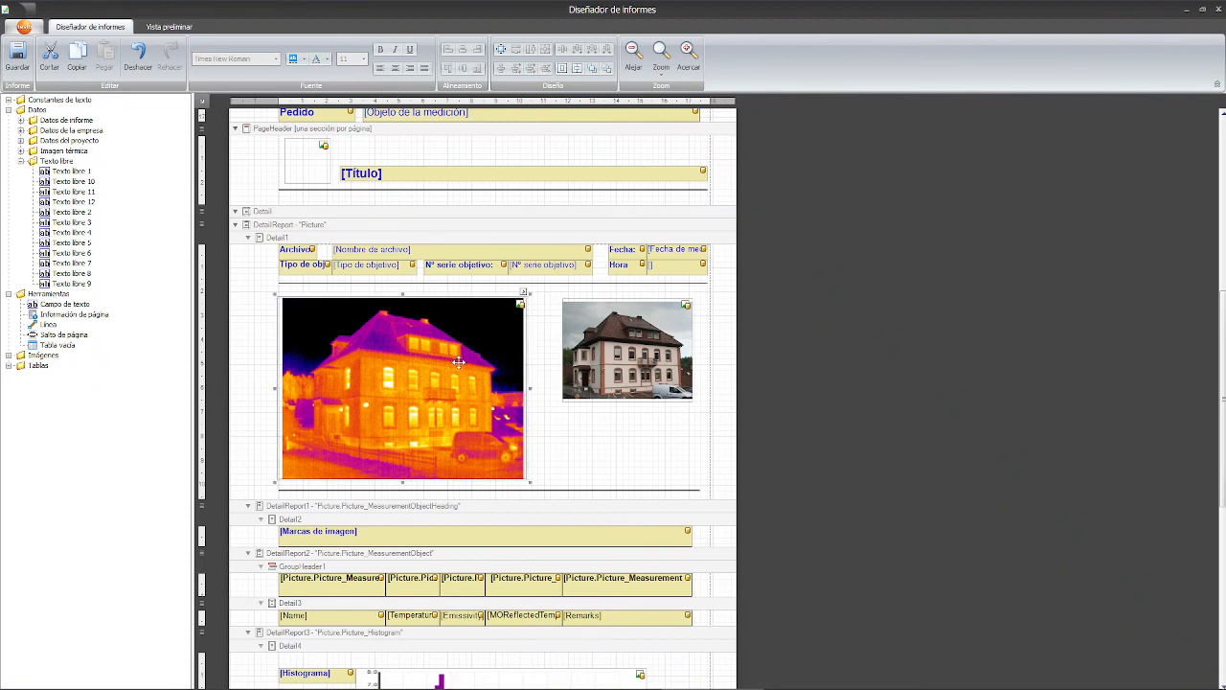
pyautogui.click(595, 349)
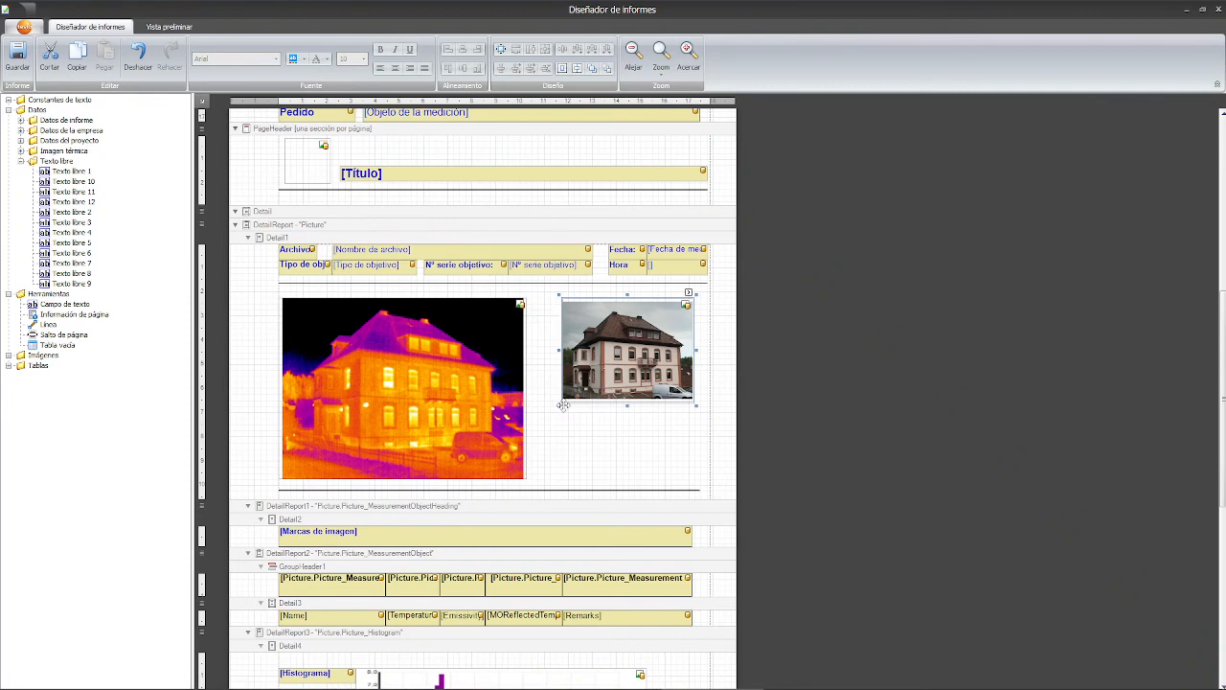
pyautogui.moveTo(557, 407); pyautogui.dragTo(570, 391)
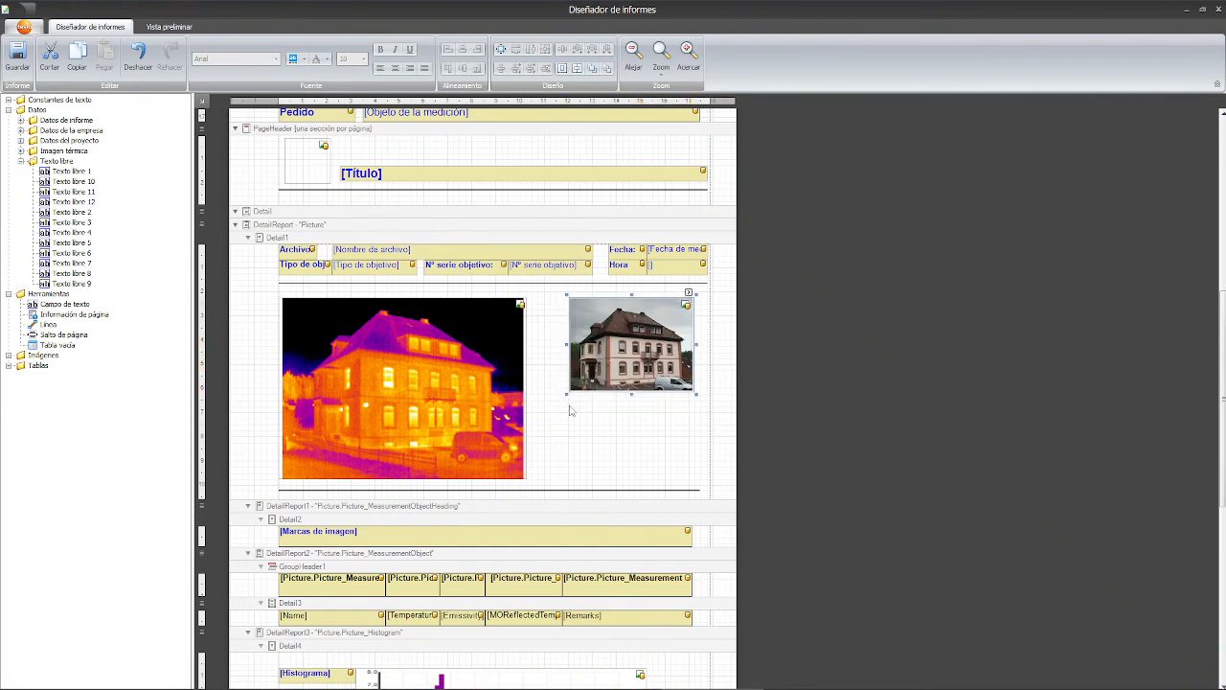
pyautogui.click(568, 438)
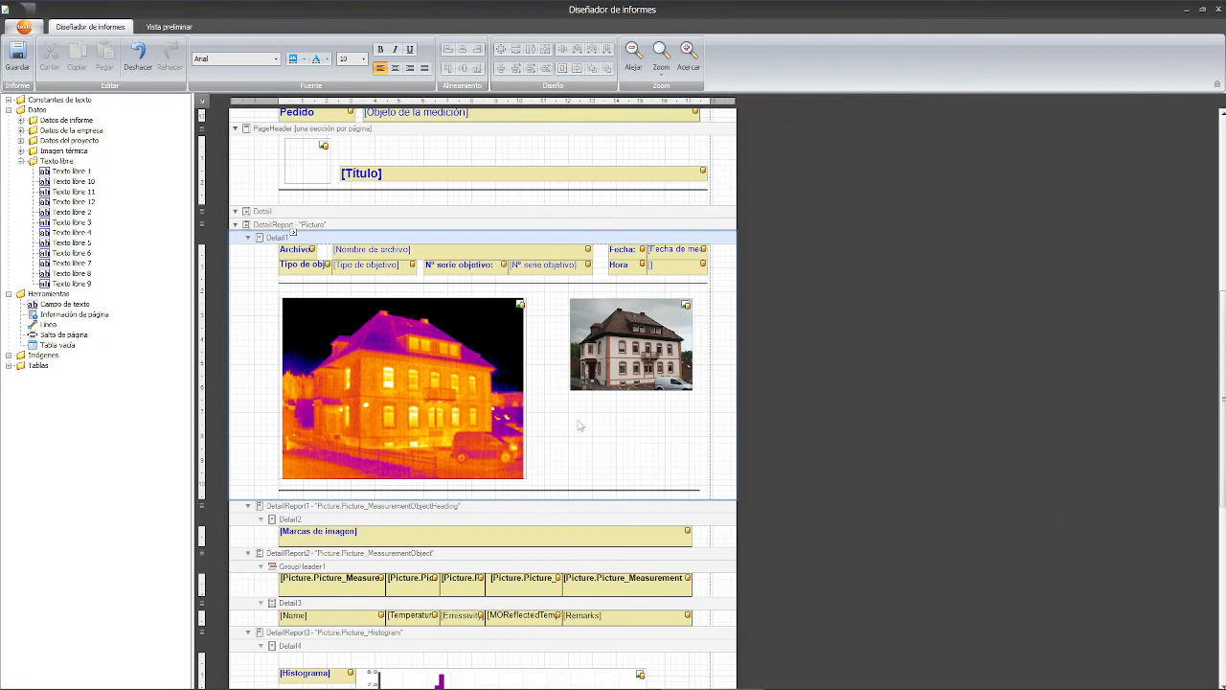
# - Add the Imagen real 2 field from Imágenes below the house photo
pyautogui.doubleClick(11, 356)
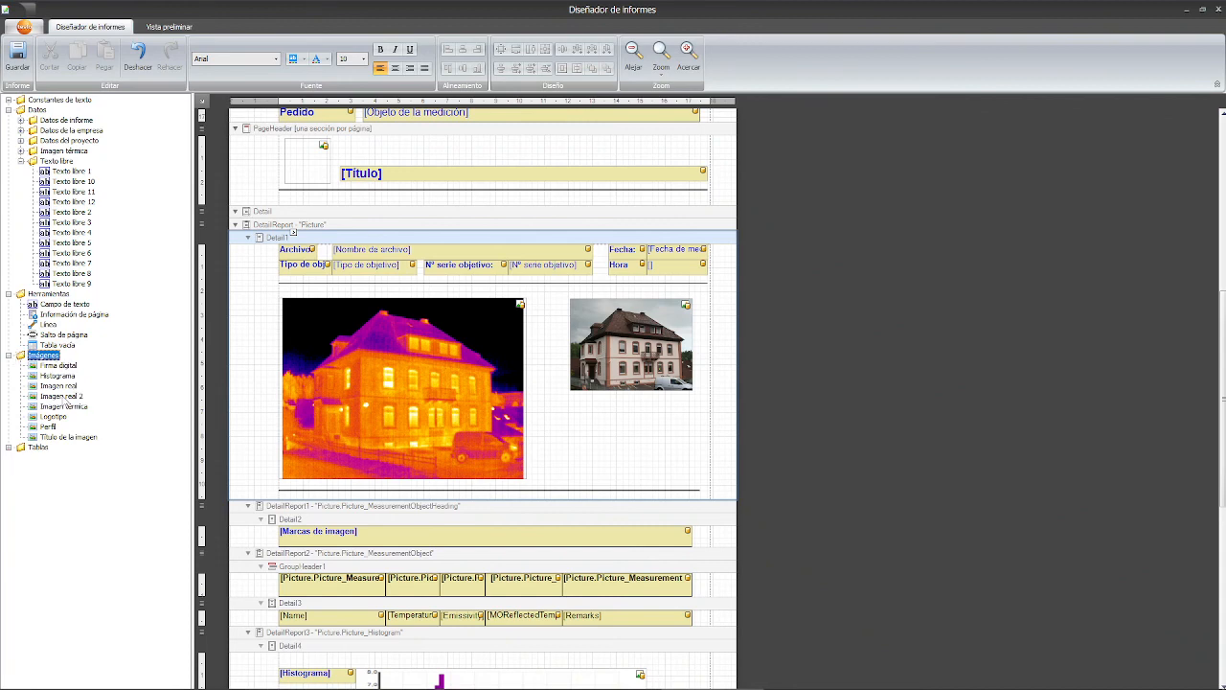
pyautogui.click(53, 397)
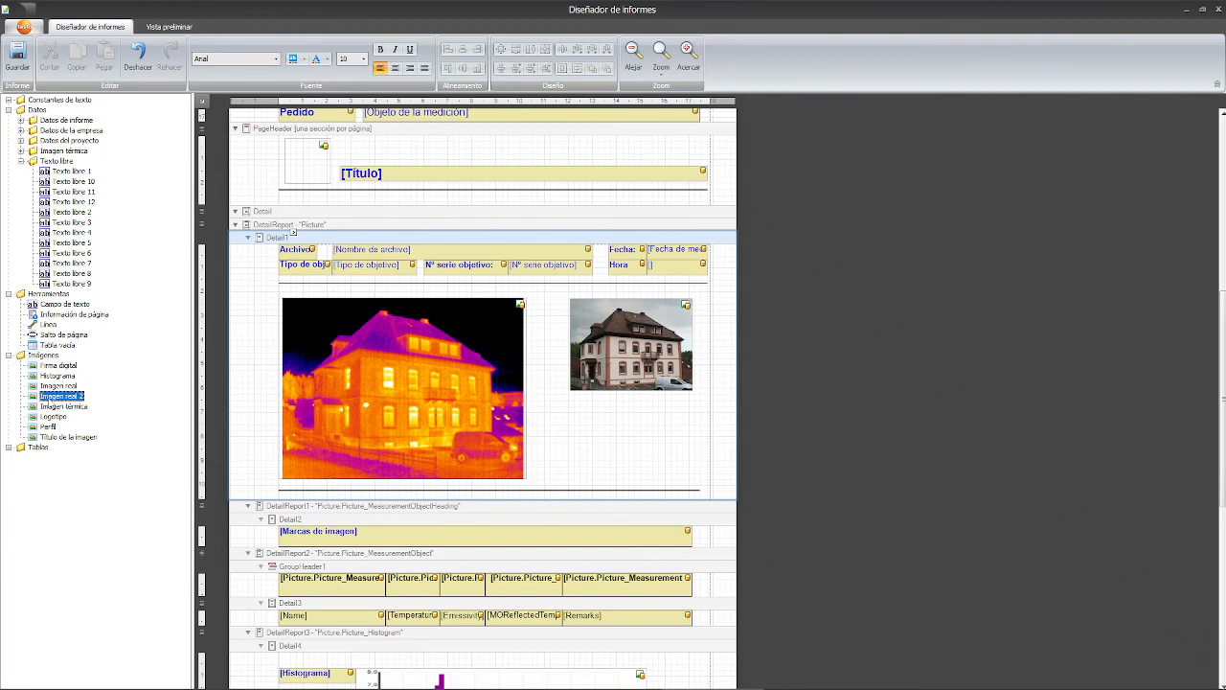
pyautogui.moveTo(83, 397); pyautogui.dragTo(692, 485)
# - Enlarge the thermal image slightly, select the new lower photo and start saving the template
pyautogui.click(490, 441)
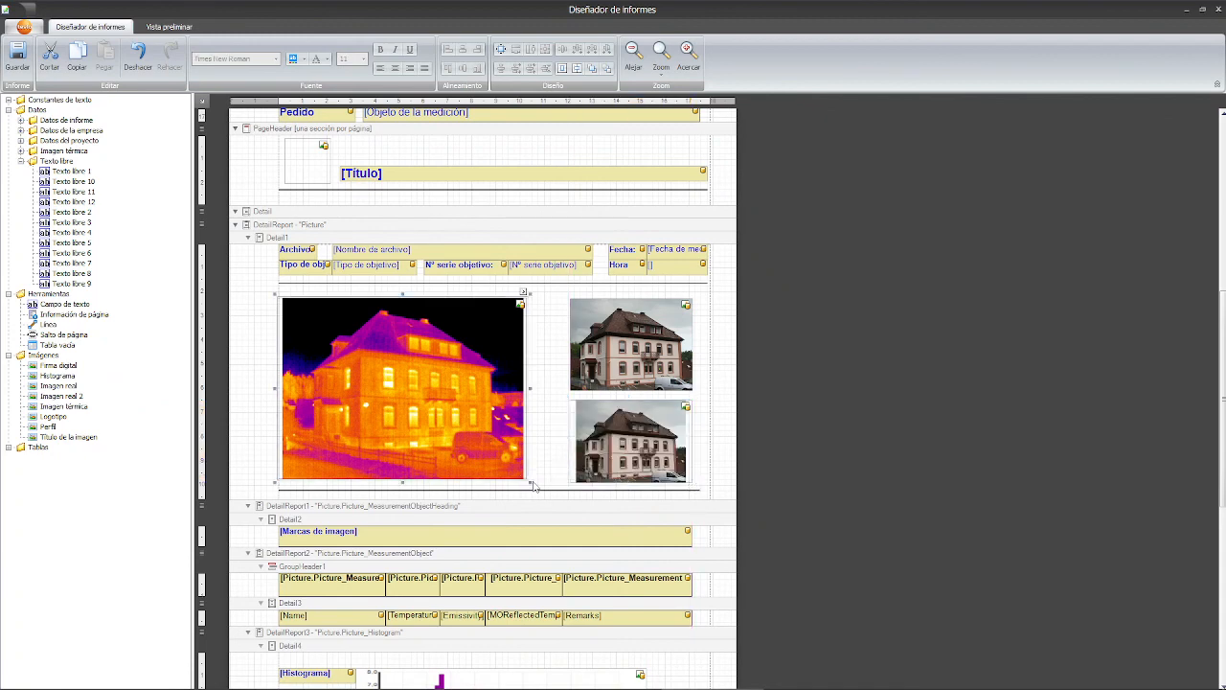
pyautogui.moveTo(531, 482); pyautogui.dragTo(538, 484)
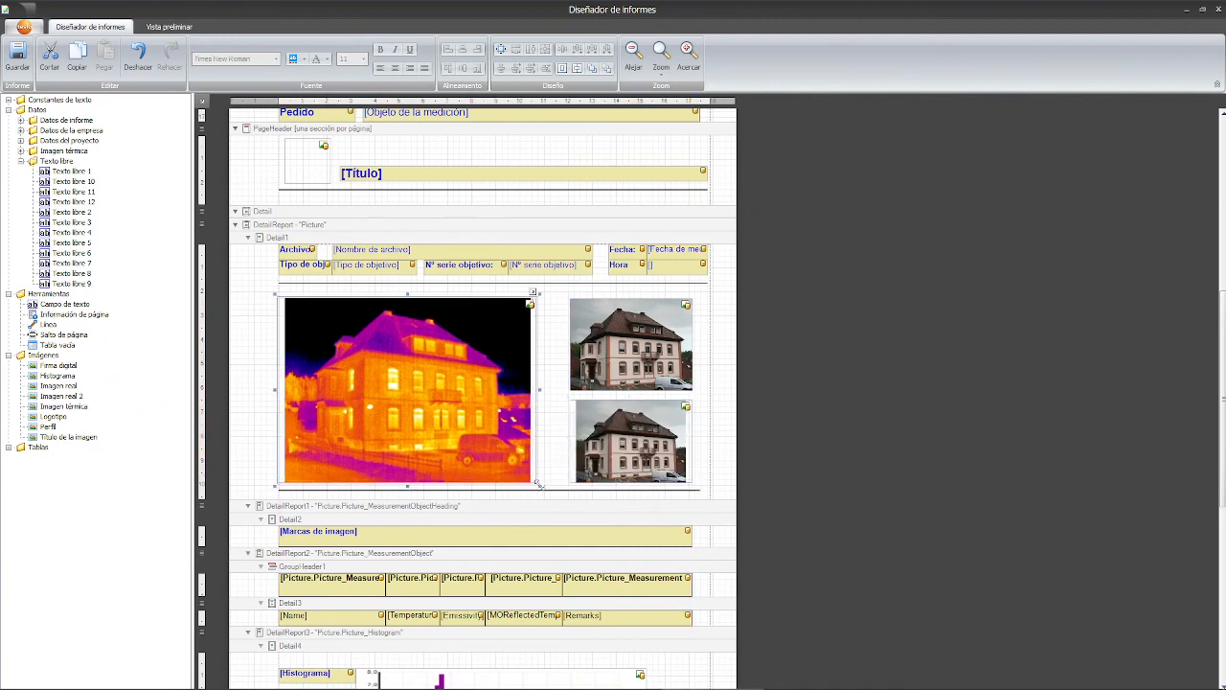
pyautogui.click(596, 433)
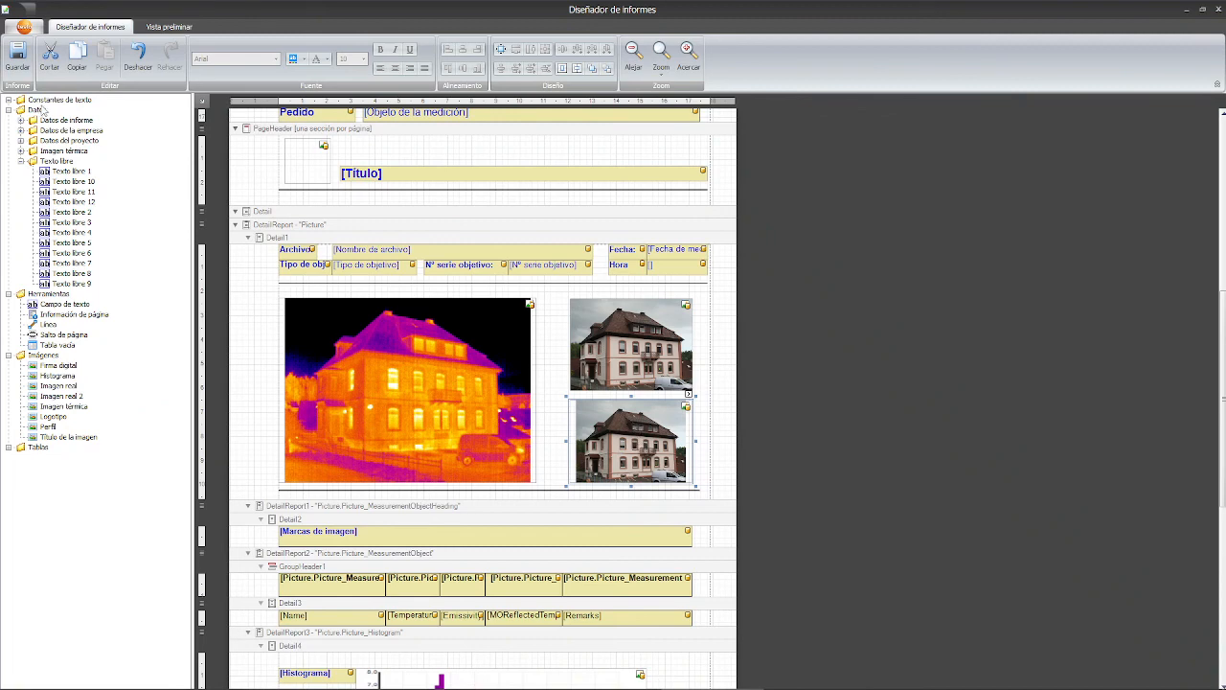
pyautogui.click(17, 58)
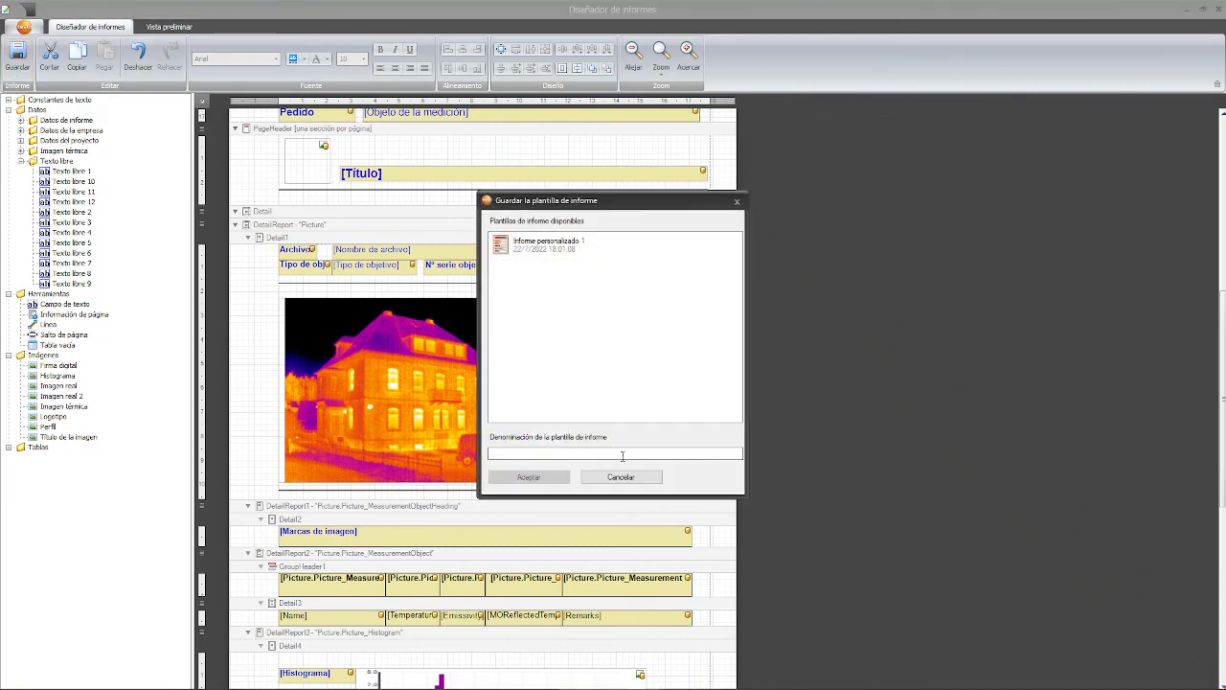
# - Save the template as 'Informe personalizado 2' by renaming Informe personalizado 1, and confirm
pyautogui.click(546, 246)
pyautogui.doubleClick(561, 453)
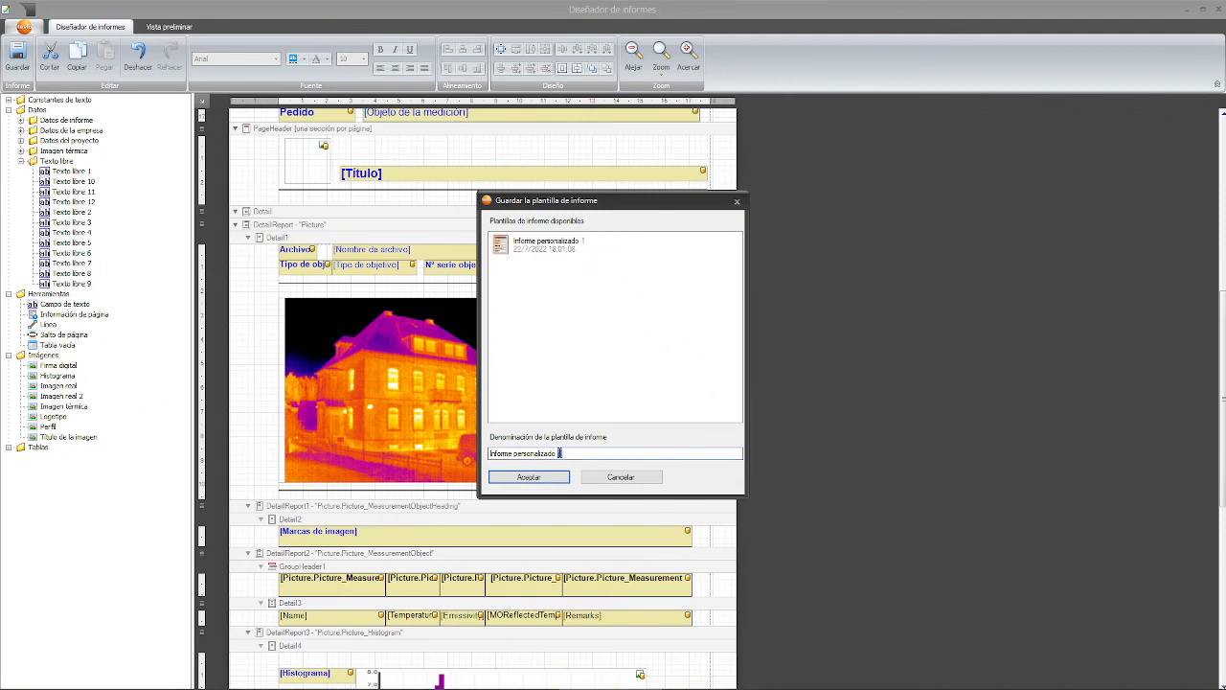
pyautogui.write('2')
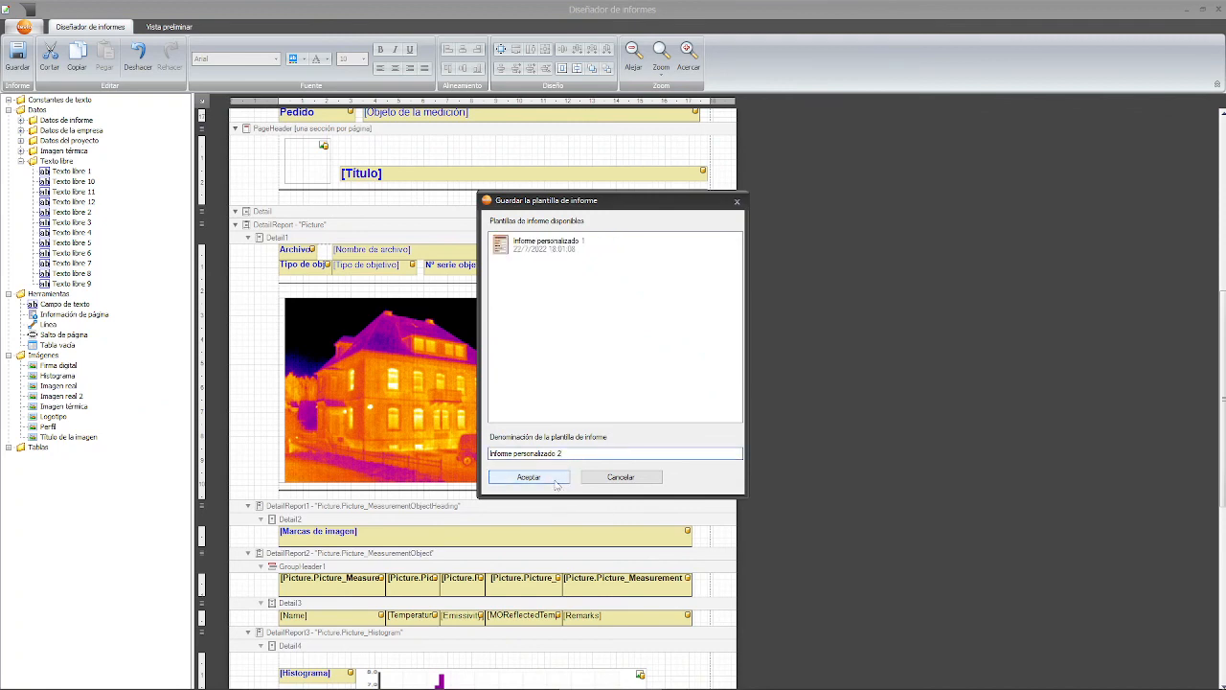
pyautogui.click(553, 478)
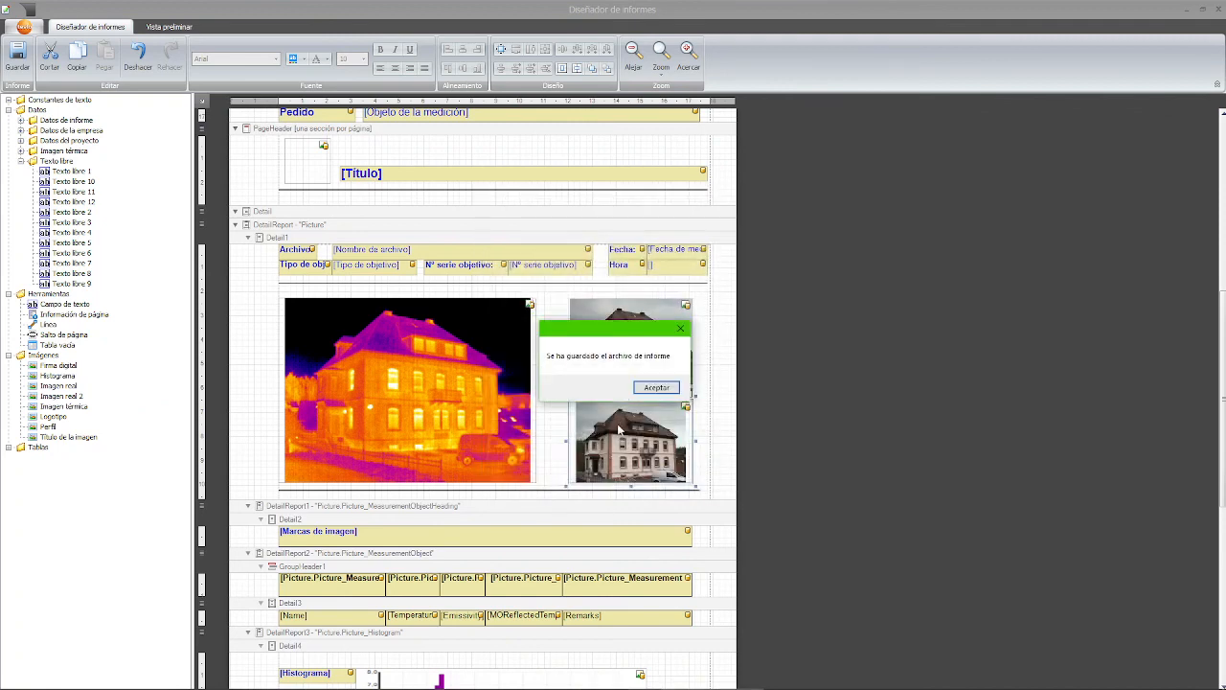
pyautogui.click(657, 388)
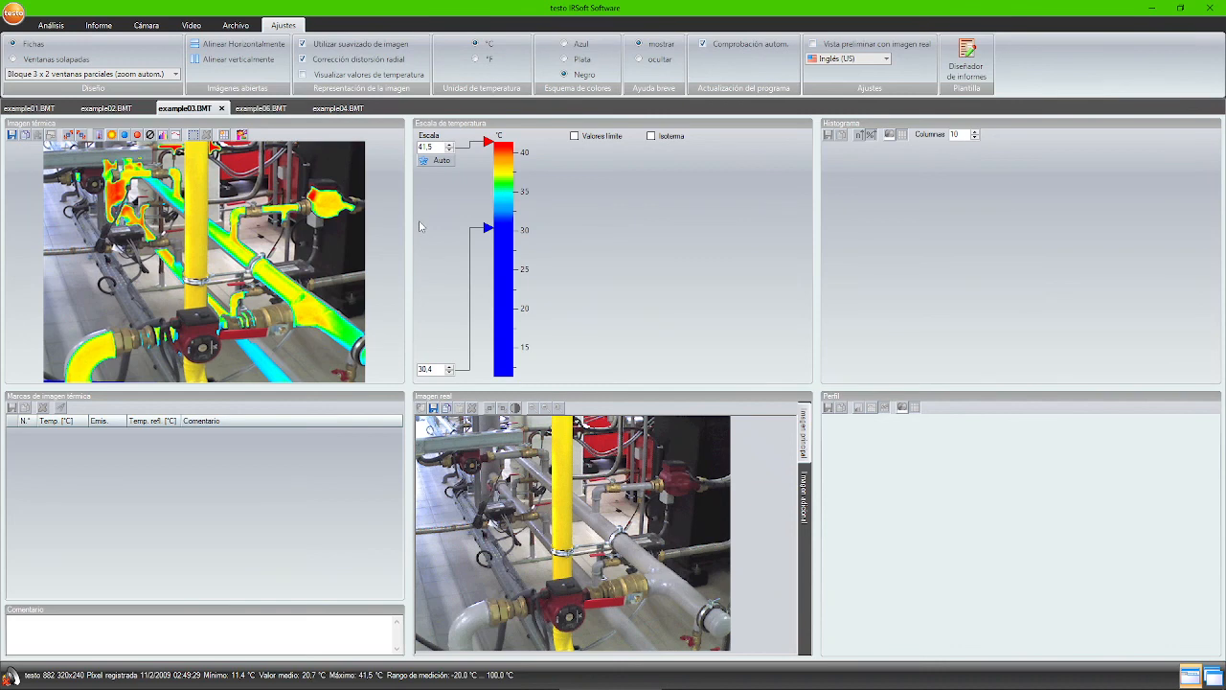
# - Toggle between the additional and main real images, then launch the Asistente de informes
pyautogui.click(810, 520)
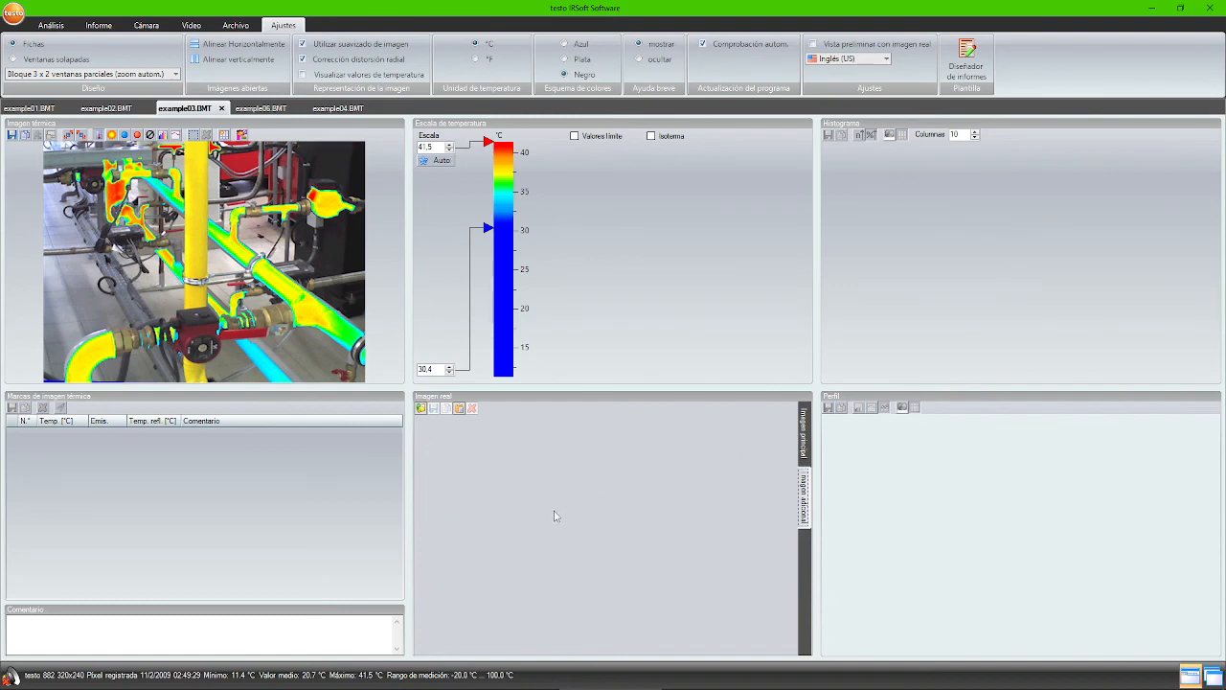
pyautogui.click(804, 433)
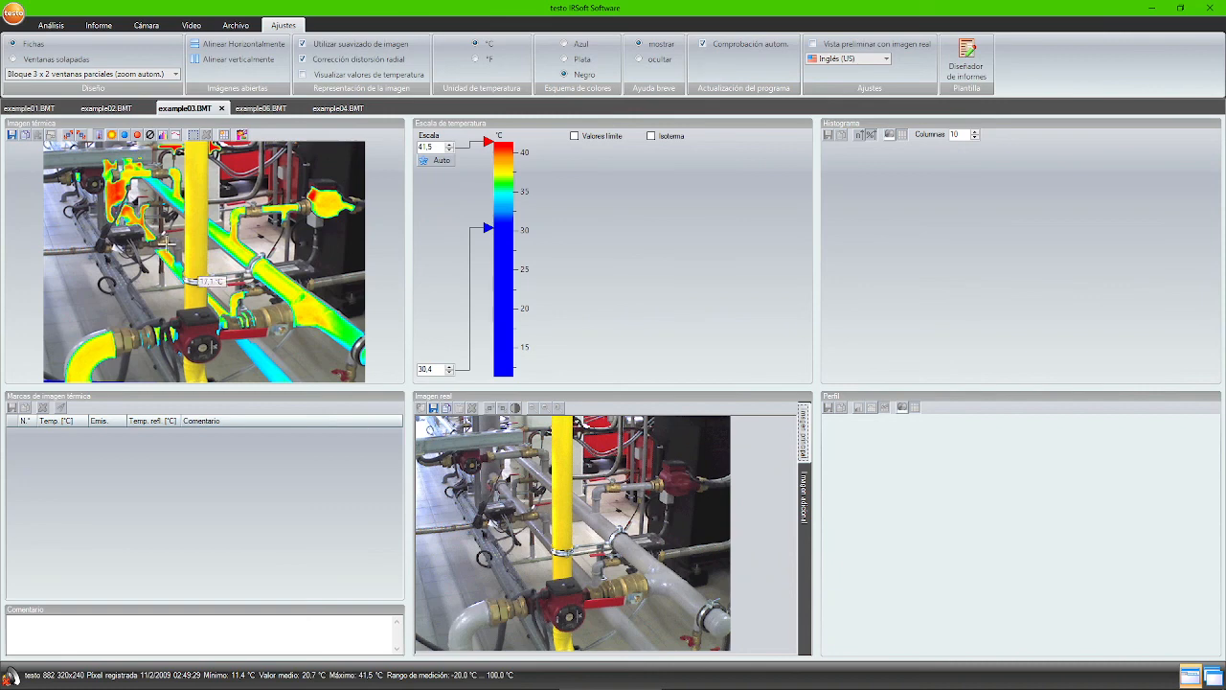
pyautogui.click(104, 27)
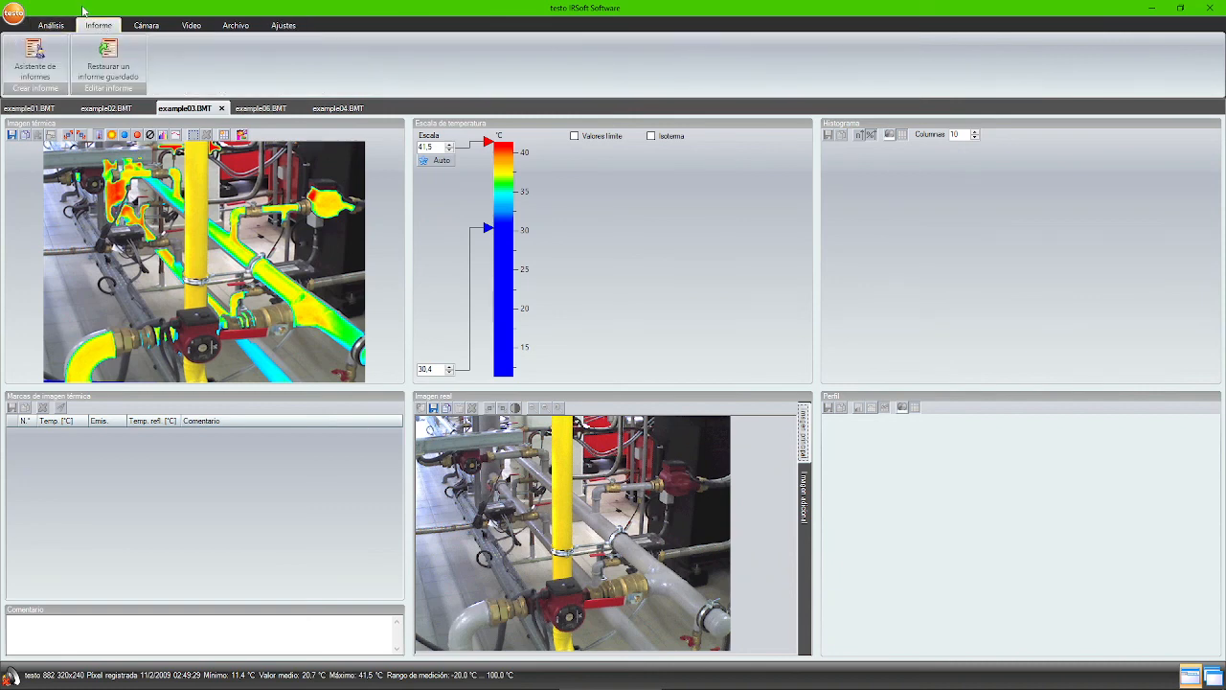
pyautogui.click(42, 58)
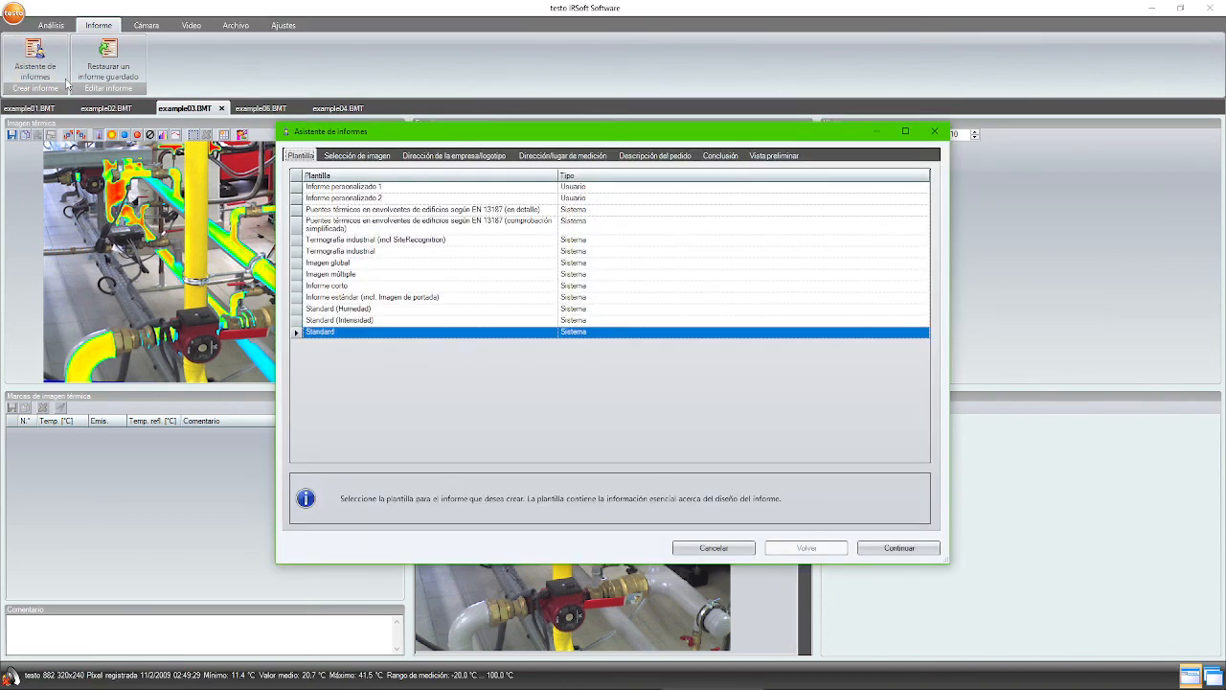
# - Choose the Informe personalizado 2 template and advance through the wizard to the free text step
pyautogui.click(374, 199)
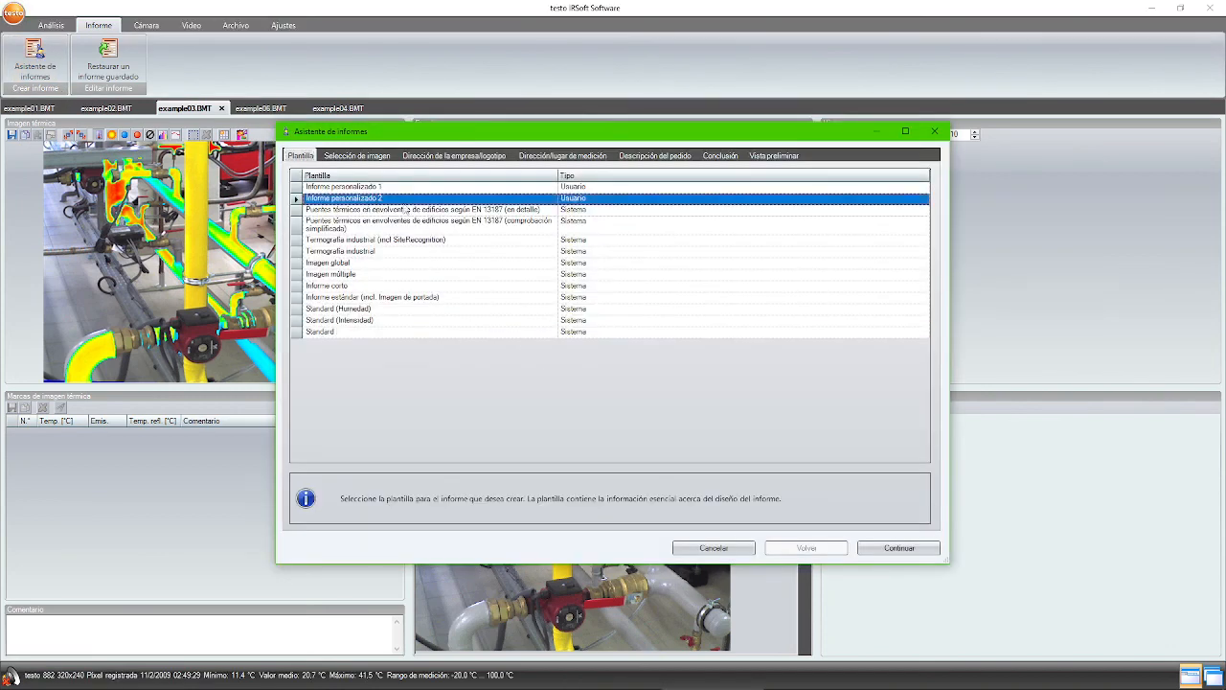
pyautogui.click(899, 548)
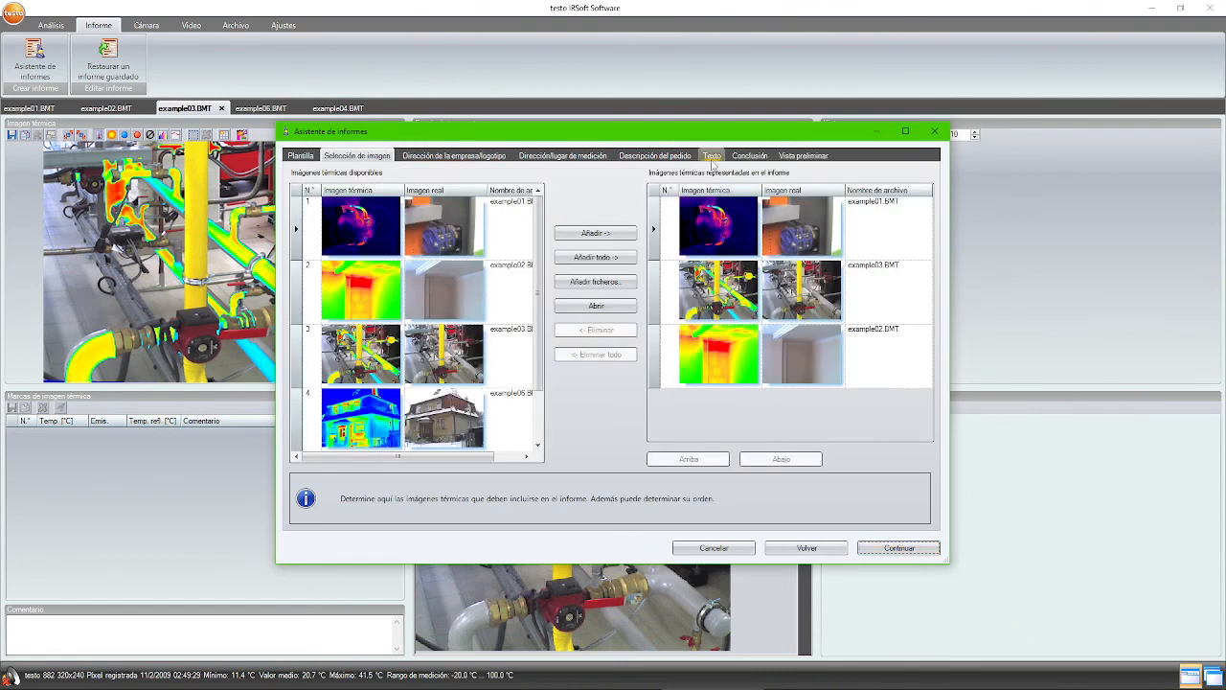
pyautogui.click(895, 549)
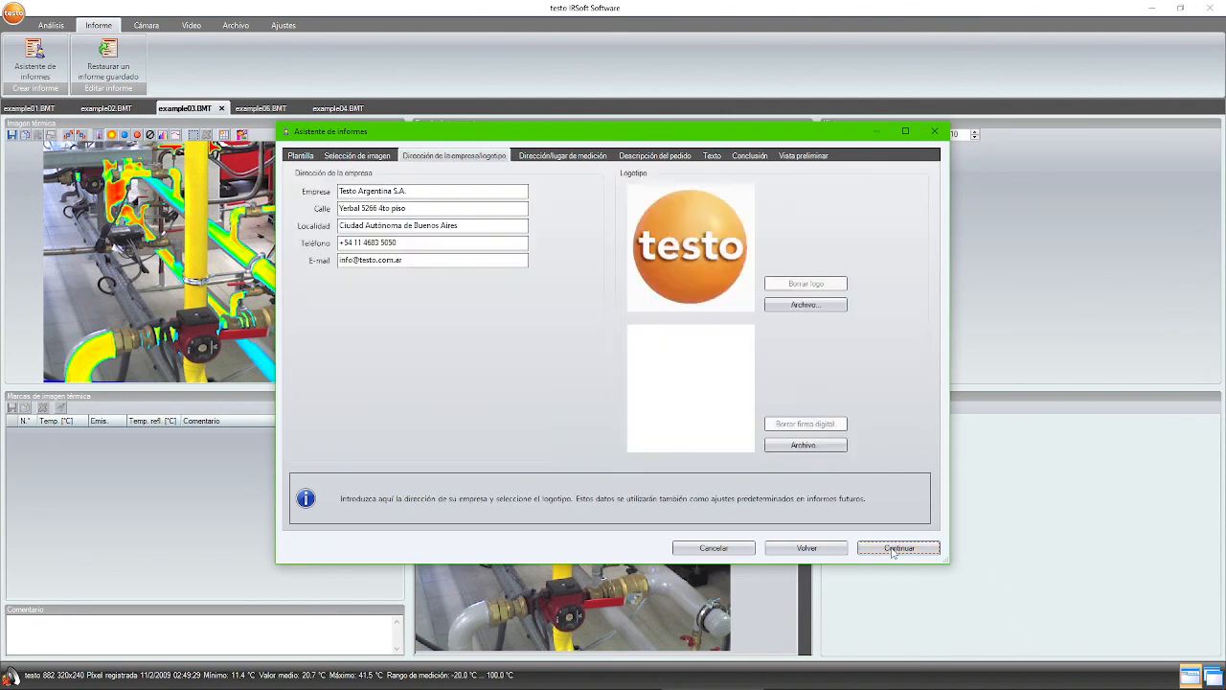
pyautogui.click(895, 549)
pyautogui.click(895, 549)
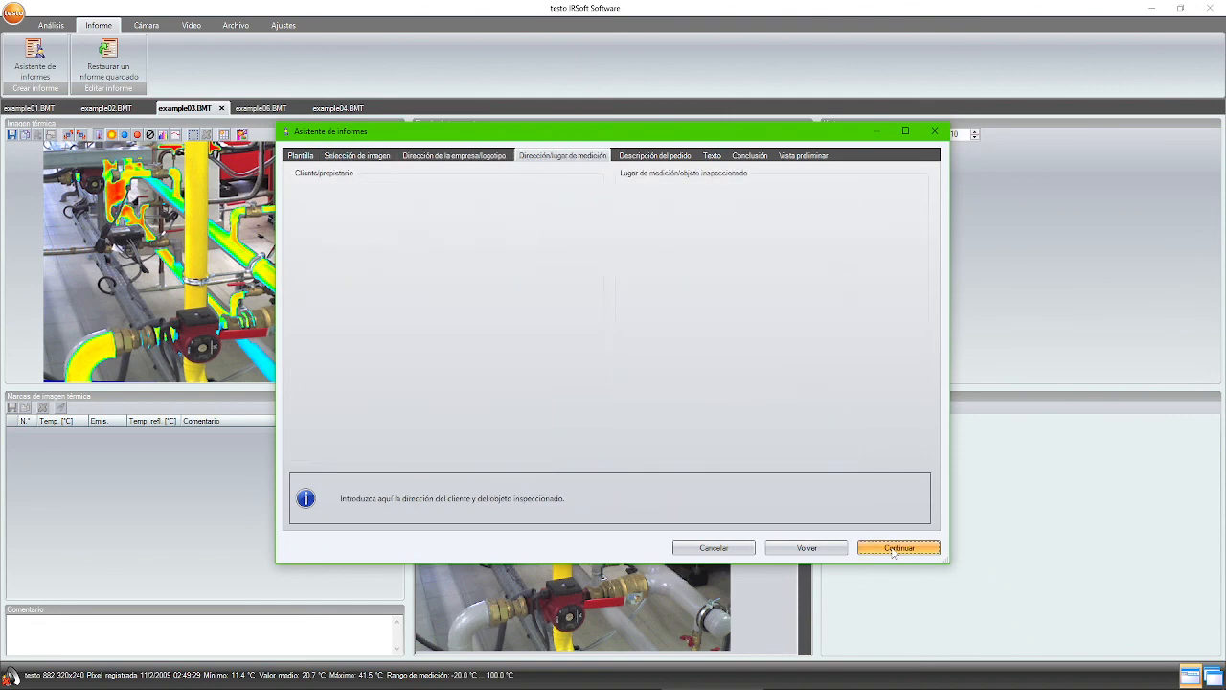
pyautogui.click(895, 549)
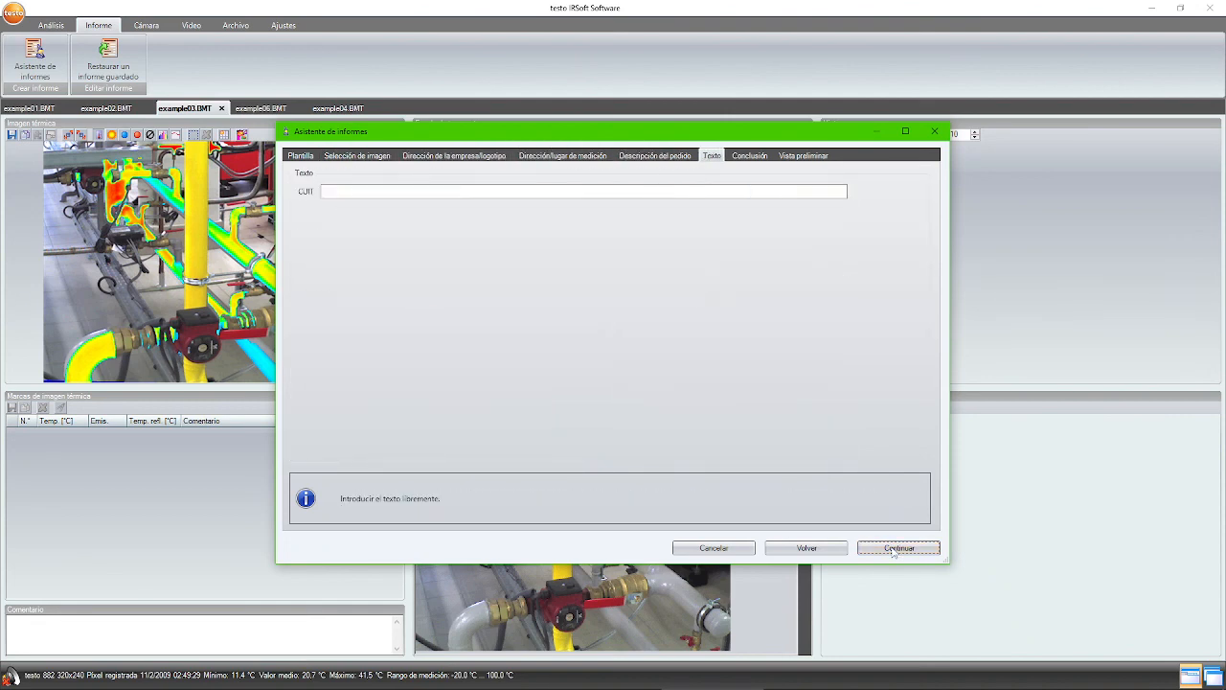
# - Enter the CUIT tax number, then continue past Conclusión to generate the preview
pyautogui.click(356, 189)
pyautogui.click(896, 548)
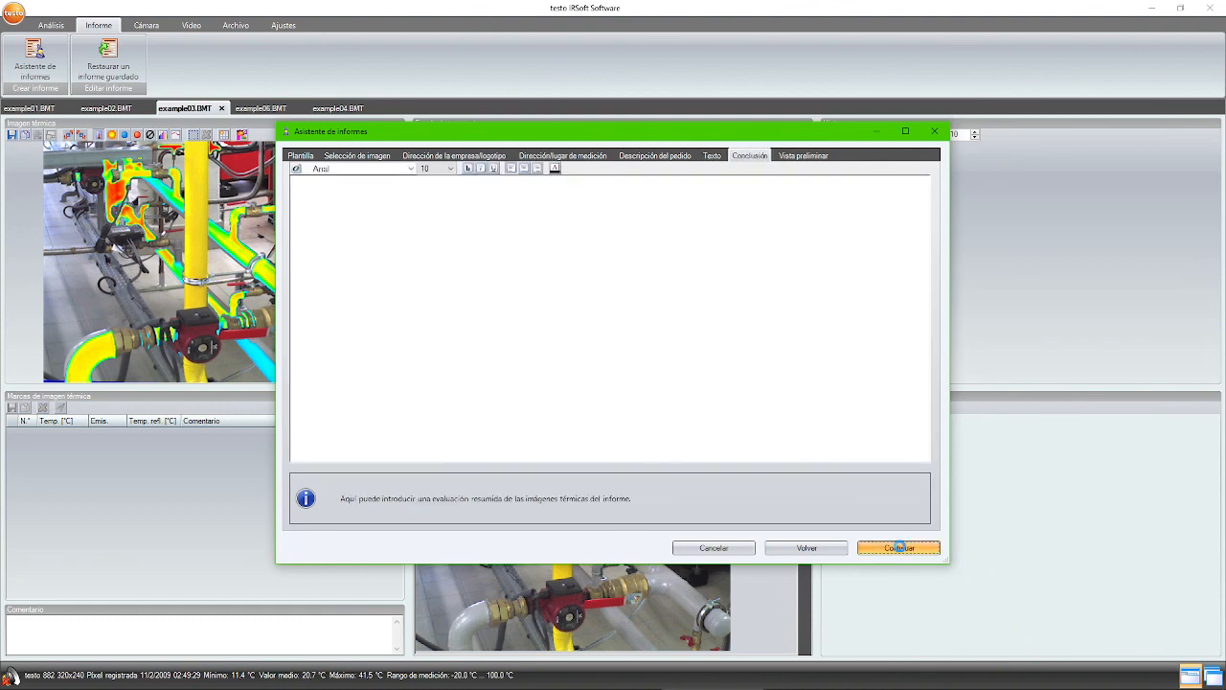
pyautogui.click(898, 548)
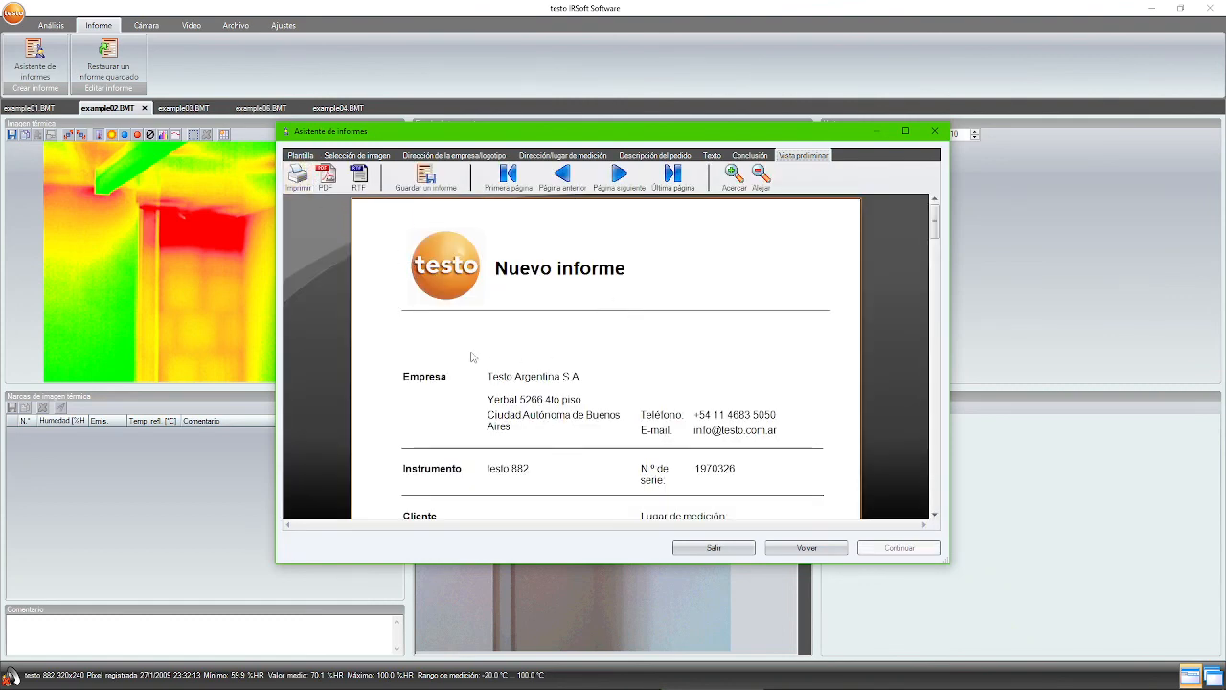
# - Scroll the report preview down to page 2 and back, then close the wizard
pyautogui.scroll(-1, 936, 217)
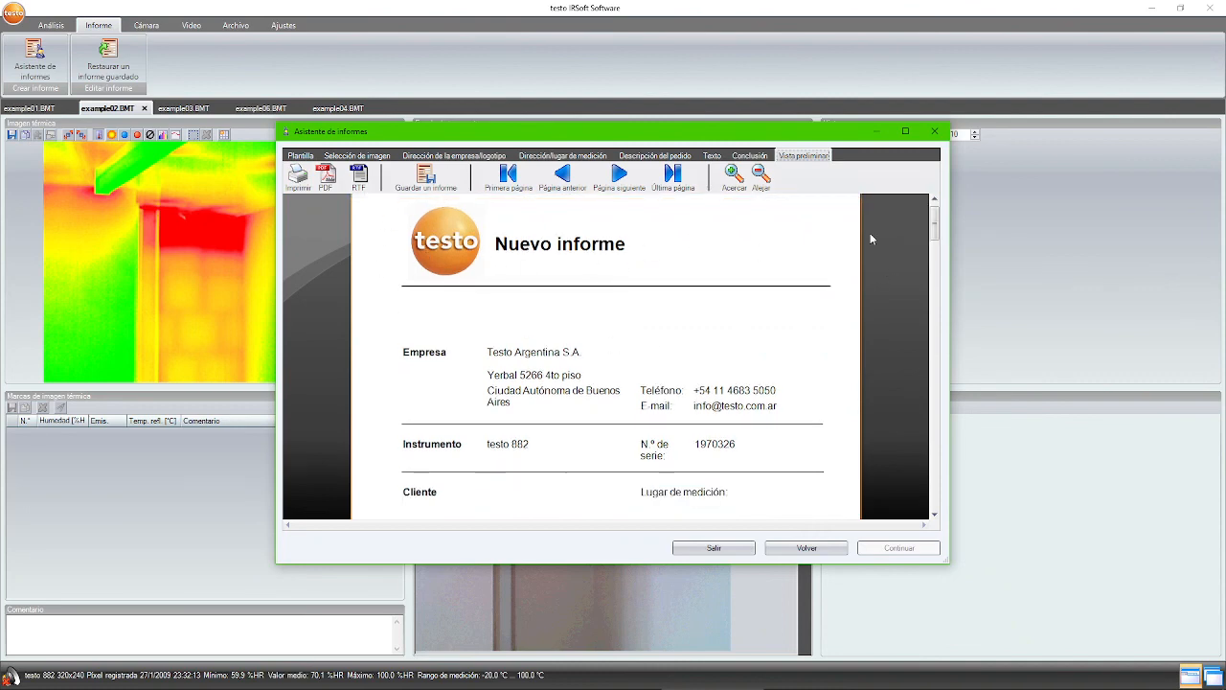
pyautogui.moveTo(935, 223); pyautogui.dragTo(935, 309)
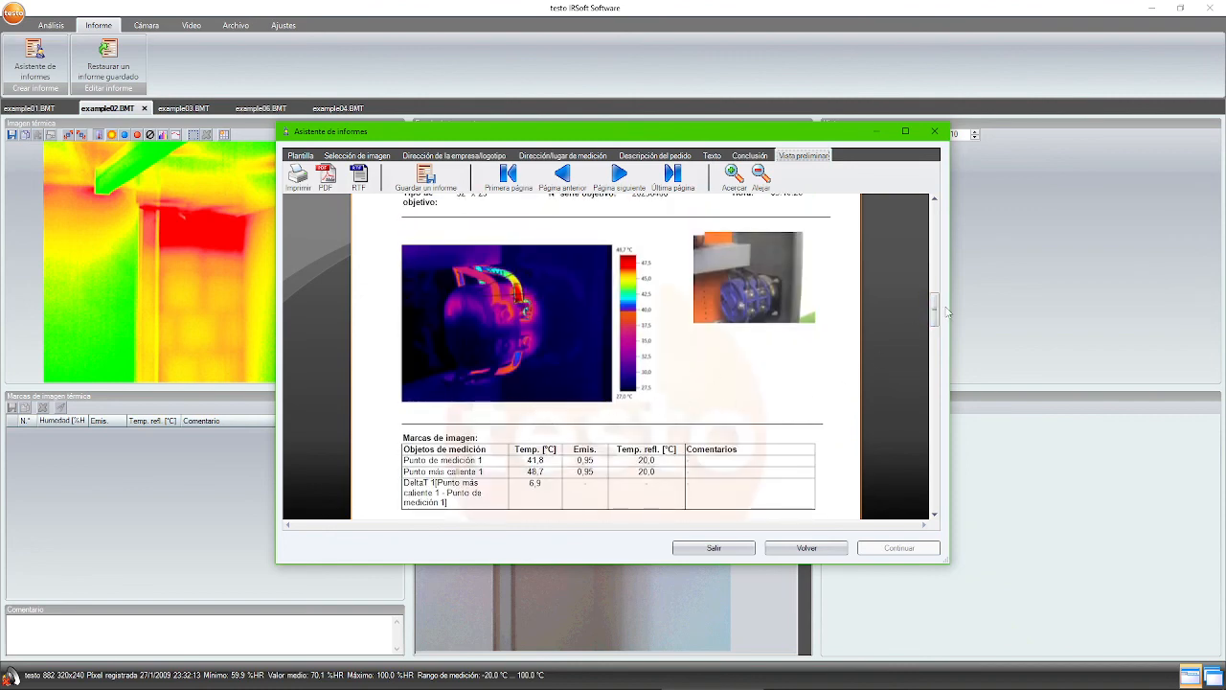
pyautogui.moveTo(937, 312); pyautogui.dragTo(906, 206)
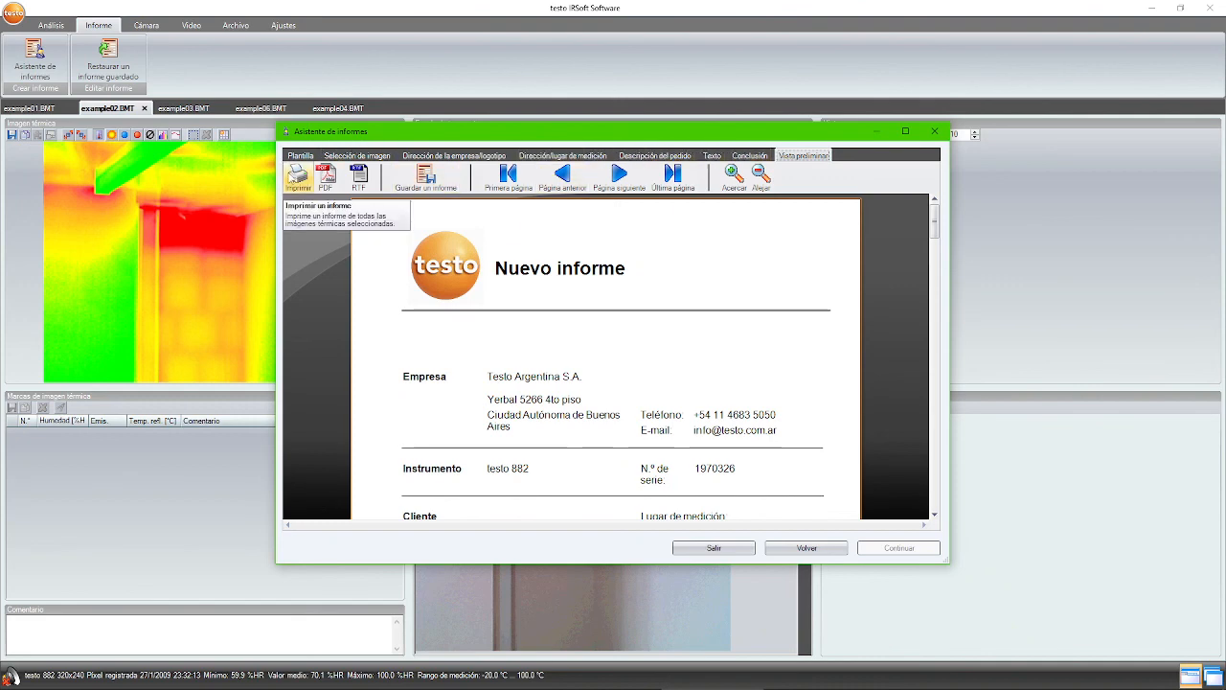
pyautogui.click(935, 130)
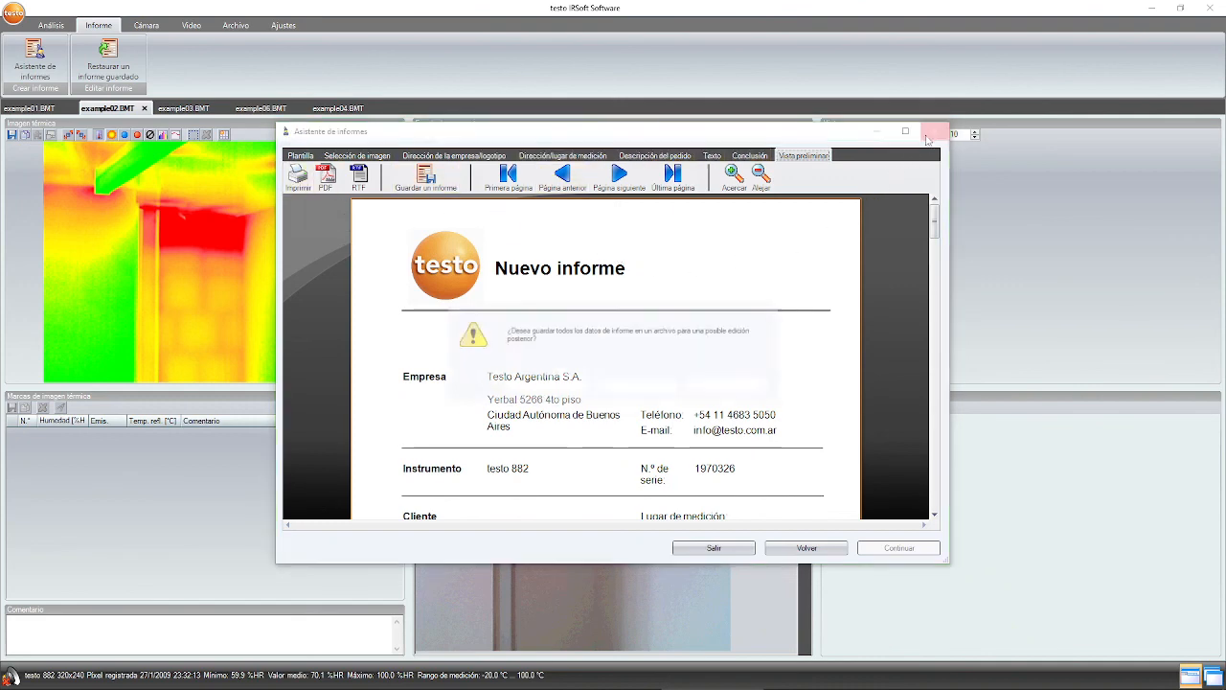
# - Close without saving the report data, show example01.BMT and open the Cámara tab
pyautogui.click(636, 387)
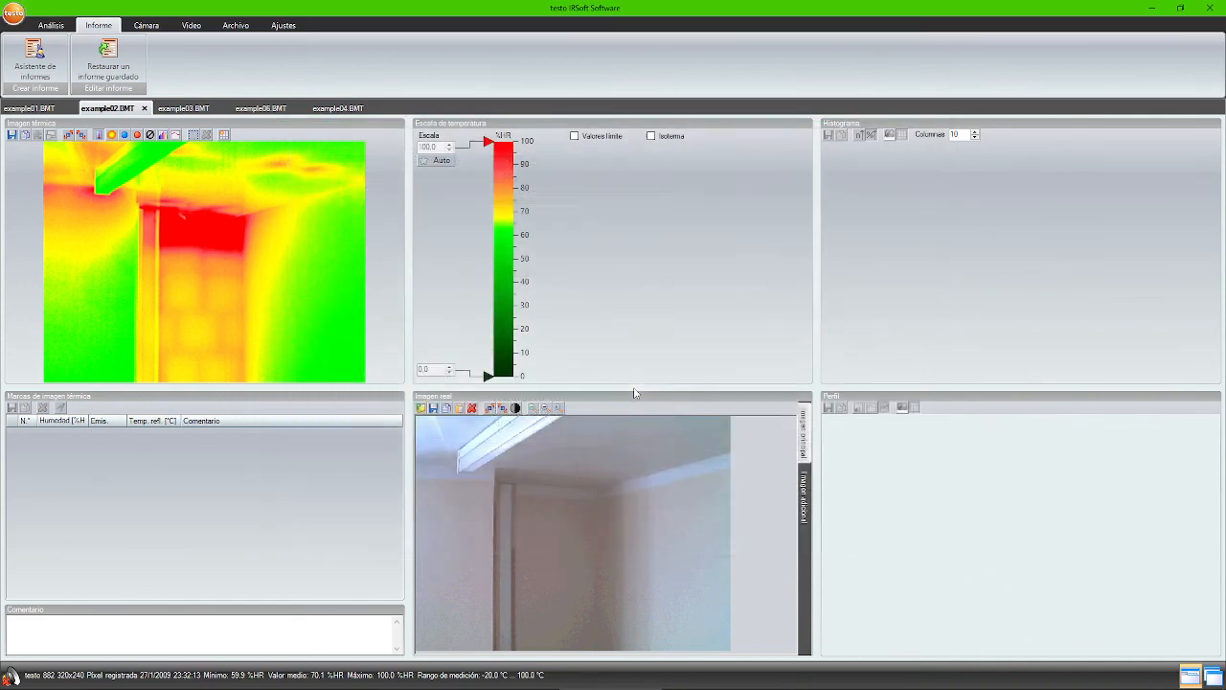
pyautogui.click(19, 111)
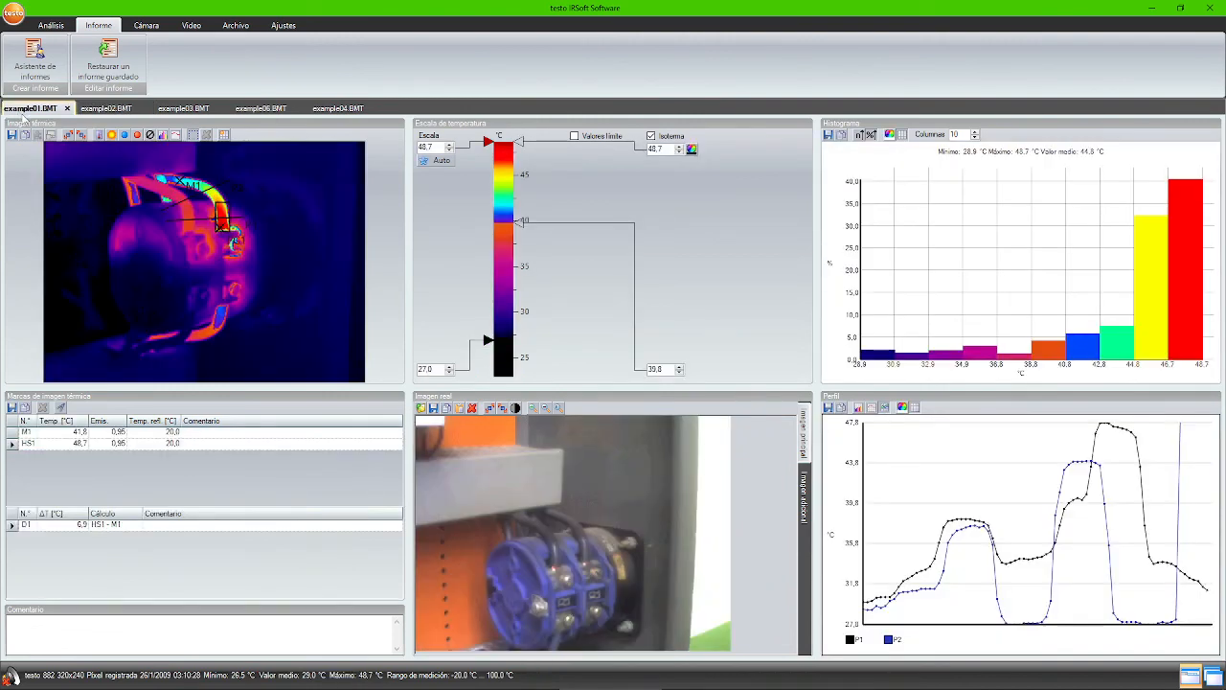
pyautogui.click(154, 28)
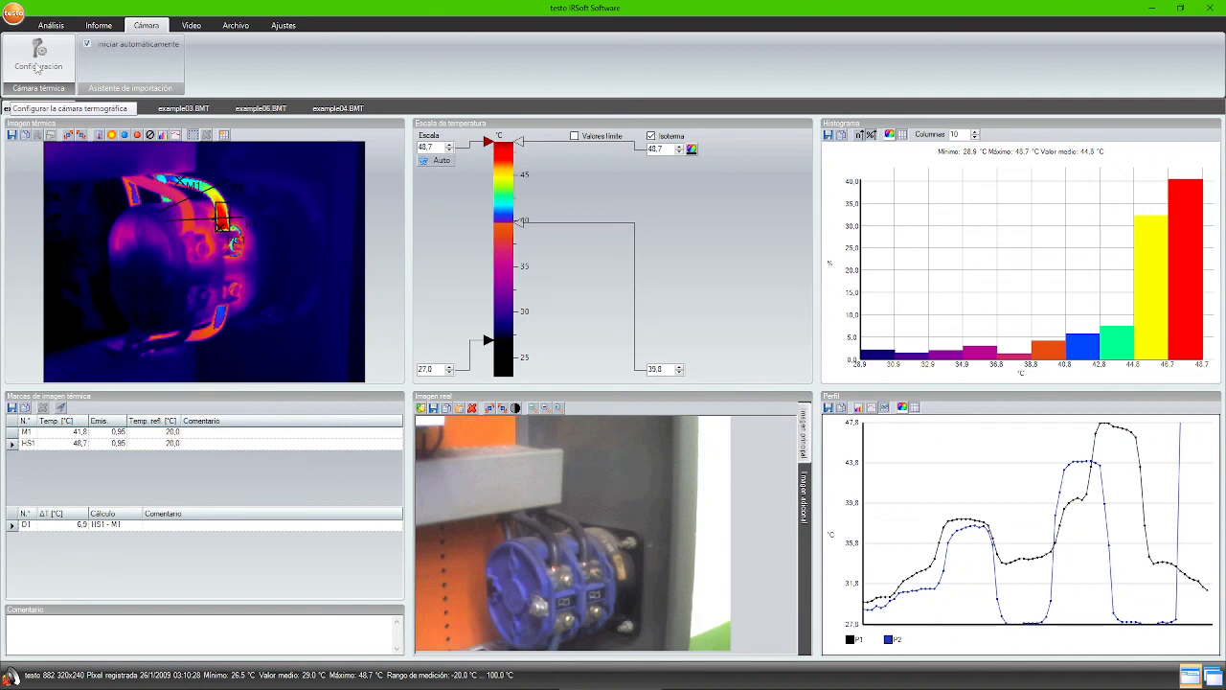
# - Switch to the PowerPoint slideshow and advance to the closing '¿Consultas?' slide
pyautogui.press('alt')
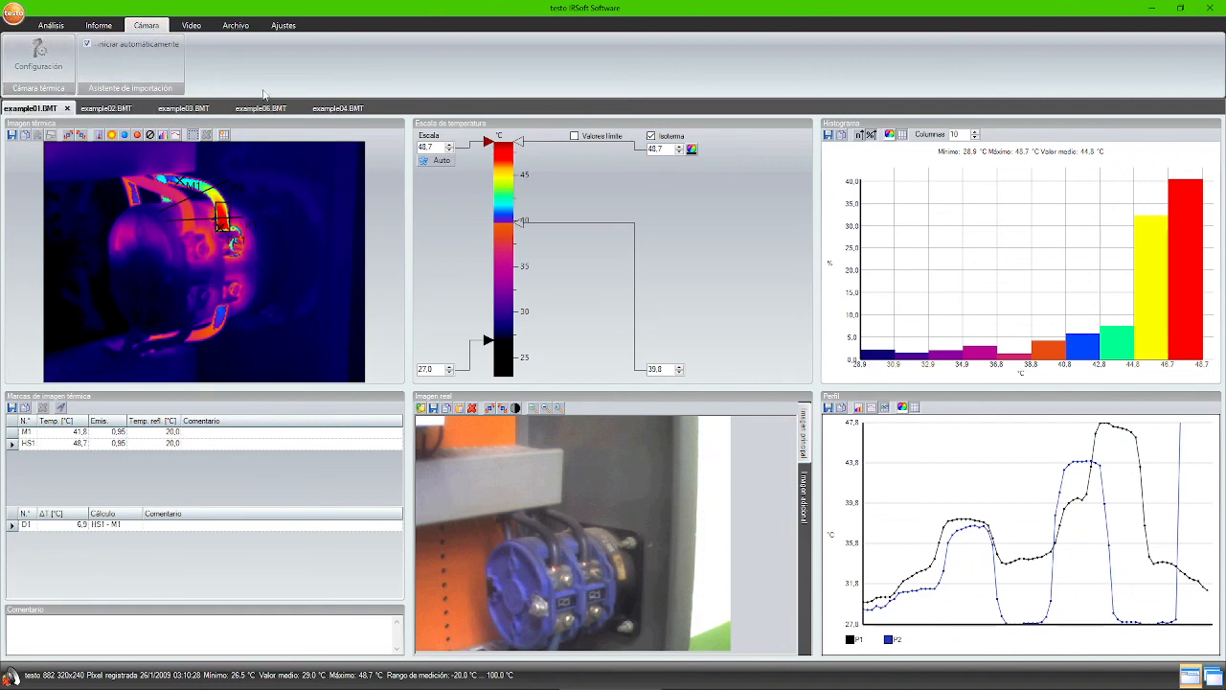
pyautogui.hotkey('alt', 'Tab')
pyautogui.press('Tab')
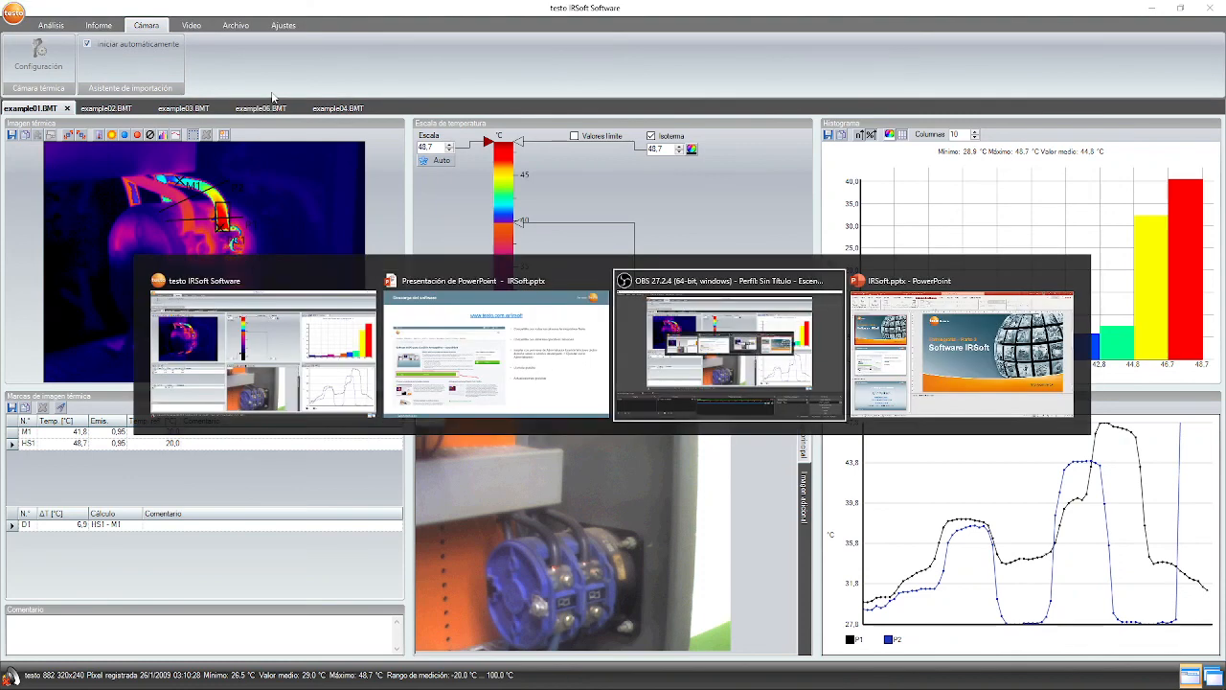
pyautogui.press('Tab')
pyautogui.press('Tab')
pyautogui.press('Tab')
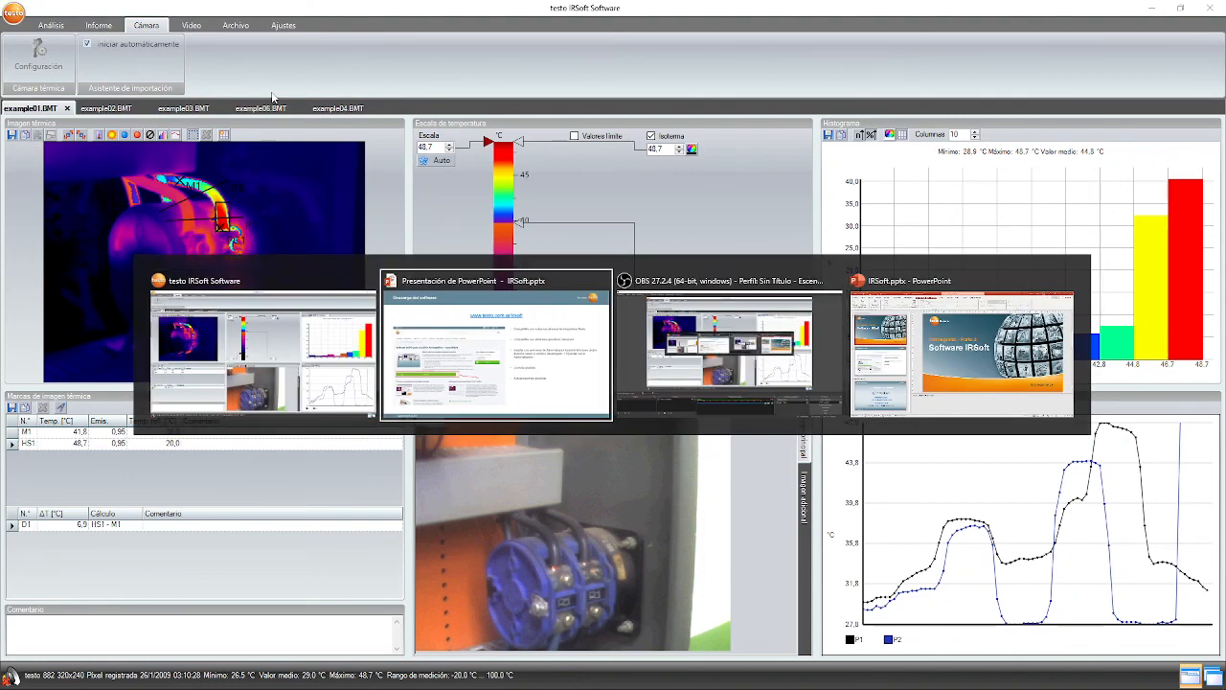
pyautogui.press('Right')
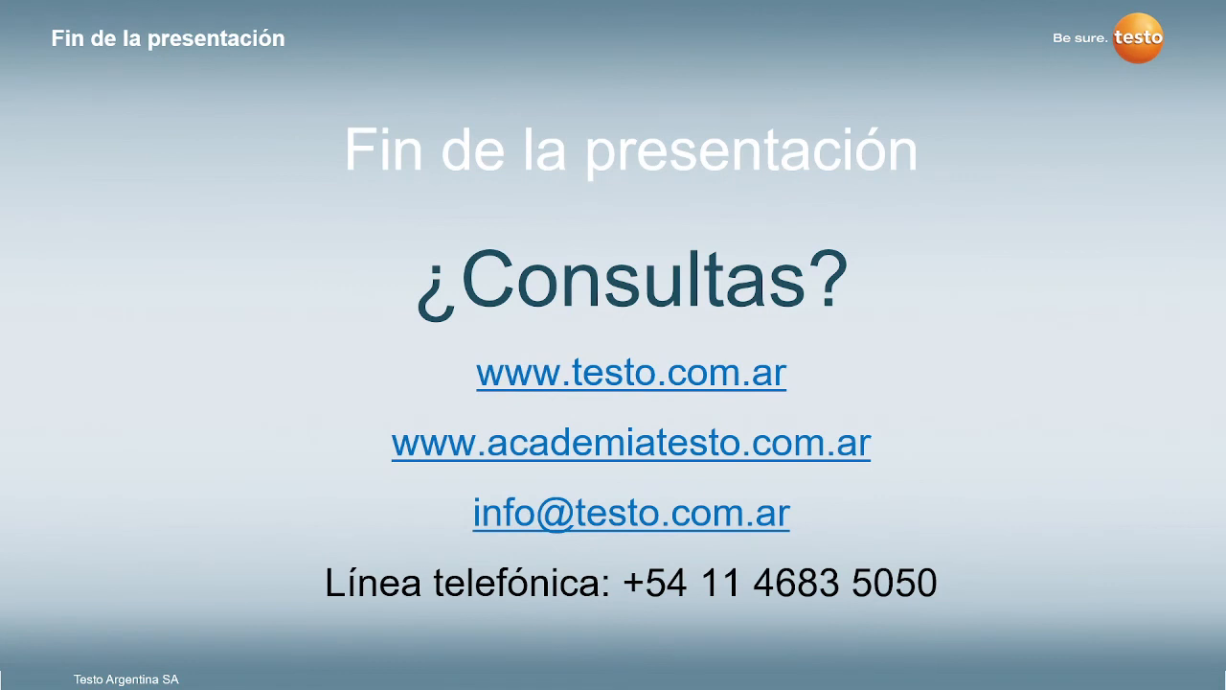